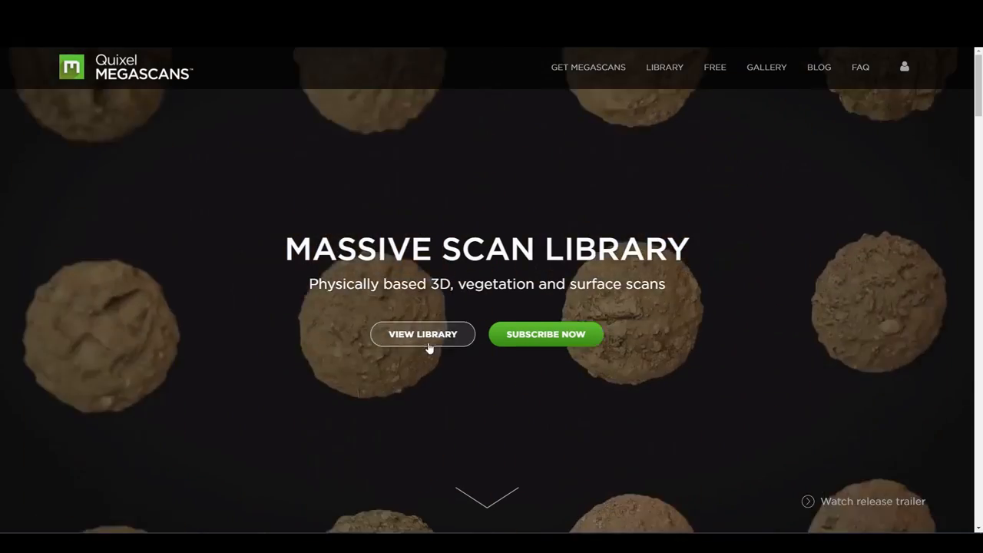
Open the first granite rock asset listed under My Scans in the Megascans library.
click(430, 346)
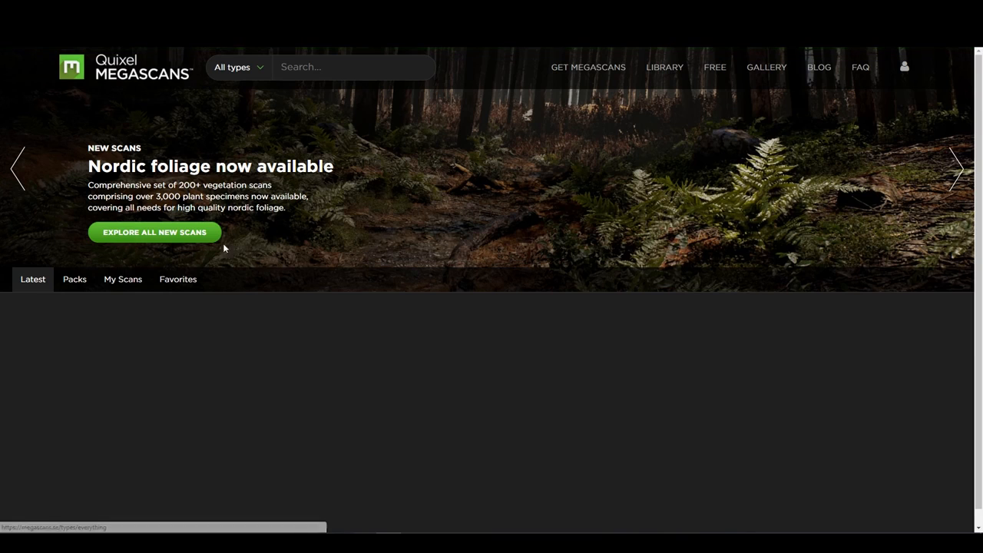
click(123, 281)
scroll(433, 281, down, 1)
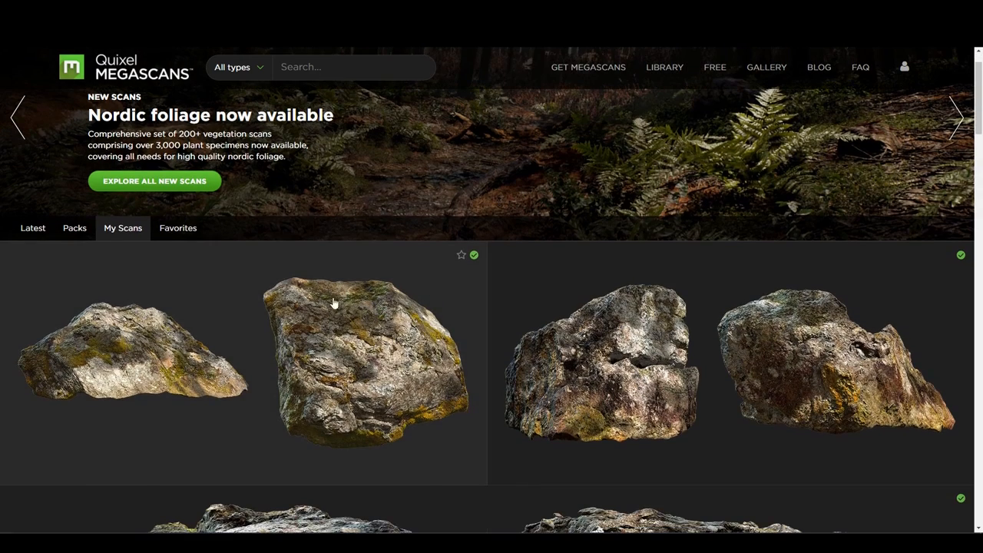
click(414, 372)
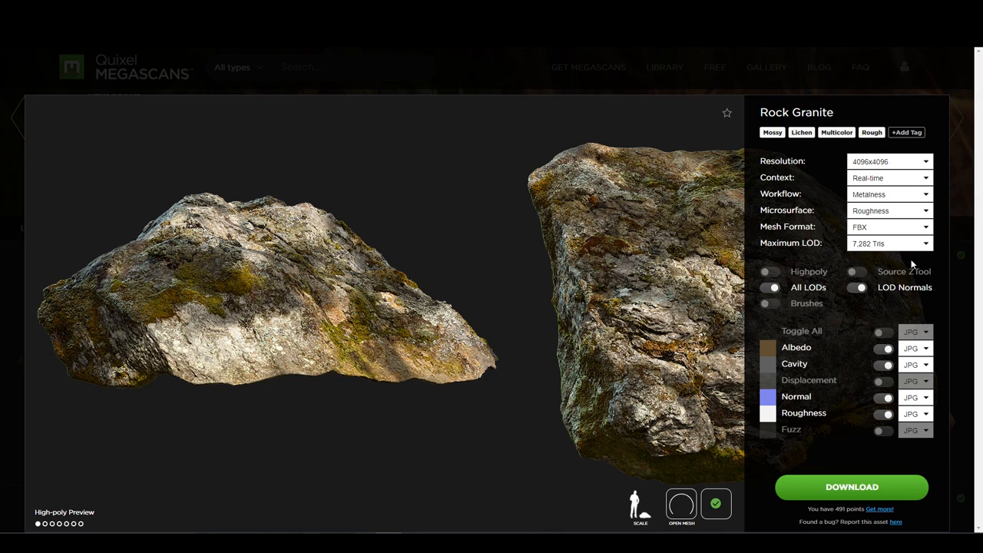
Download the Rock Granite asset at 4096x4096 with the Real-time context and FBX mesh format.
click(873, 178)
click(877, 178)
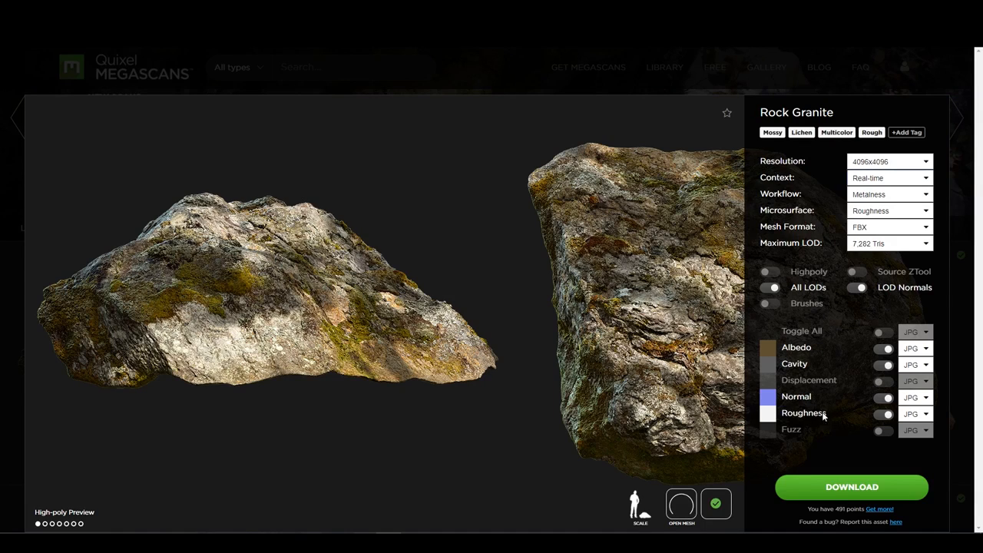
click(851, 486)
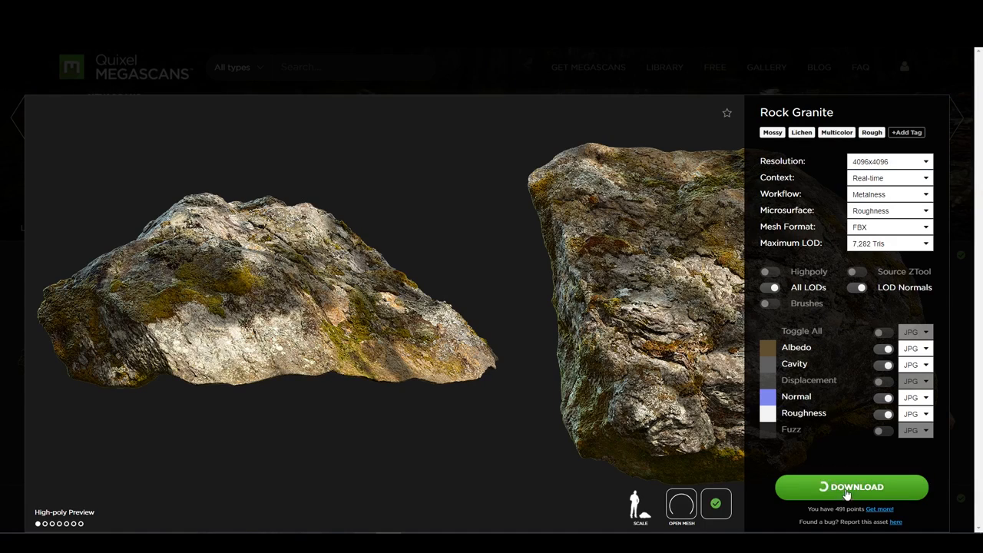
Close the rock's details and open the Leafy Dandelions asset from My Scans.
click(10, 263)
scroll(358, 340, down, 20)
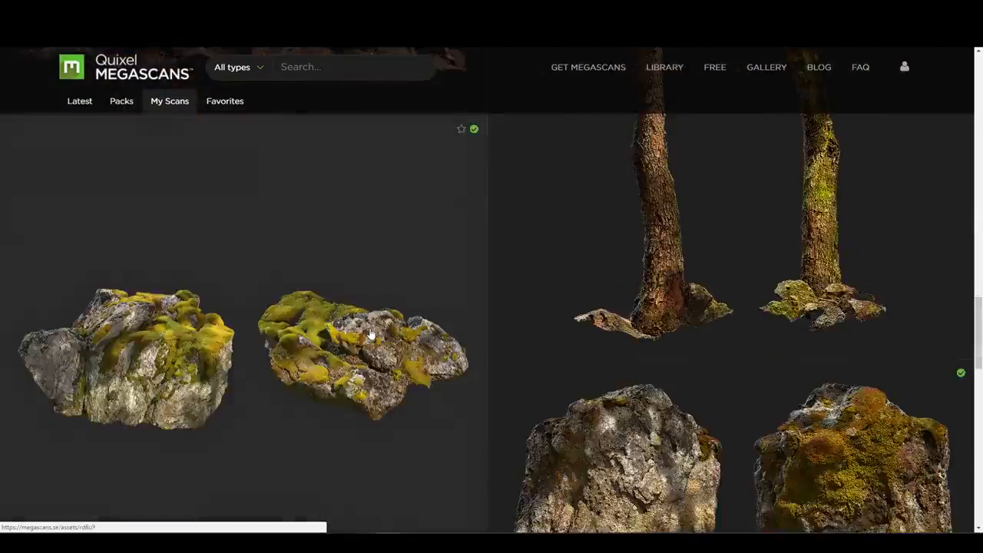
scroll(392, 327, down, 15)
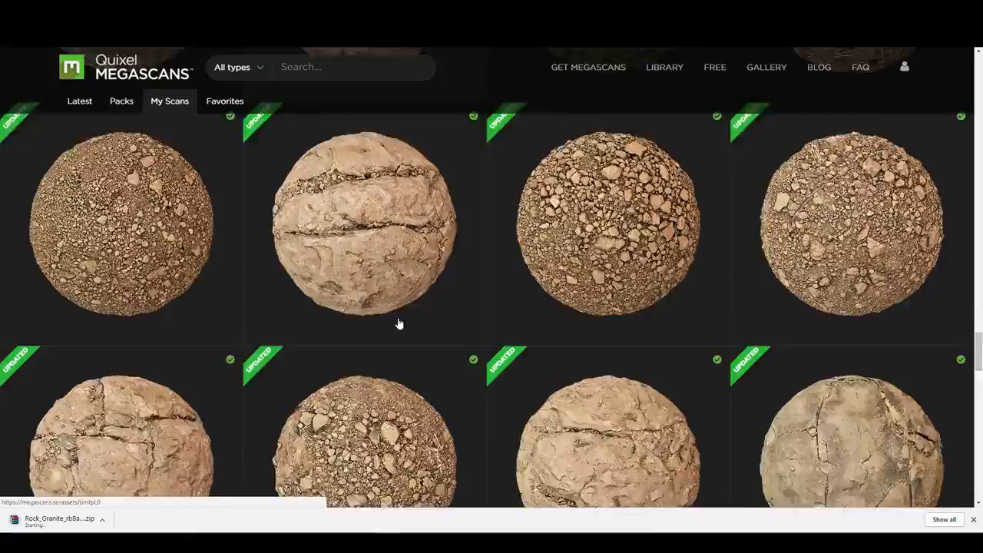
scroll(399, 325, down, 15)
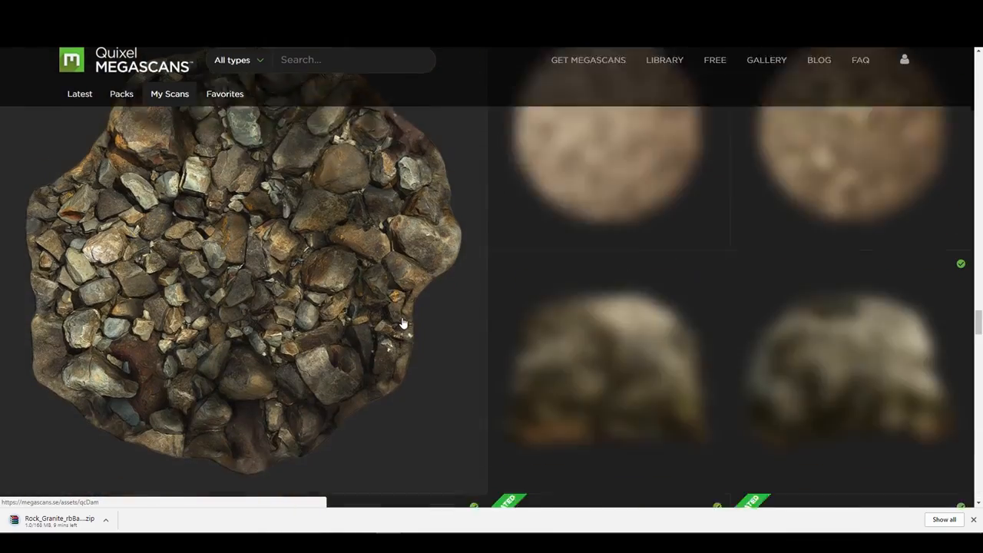
scroll(618, 338, down, 15)
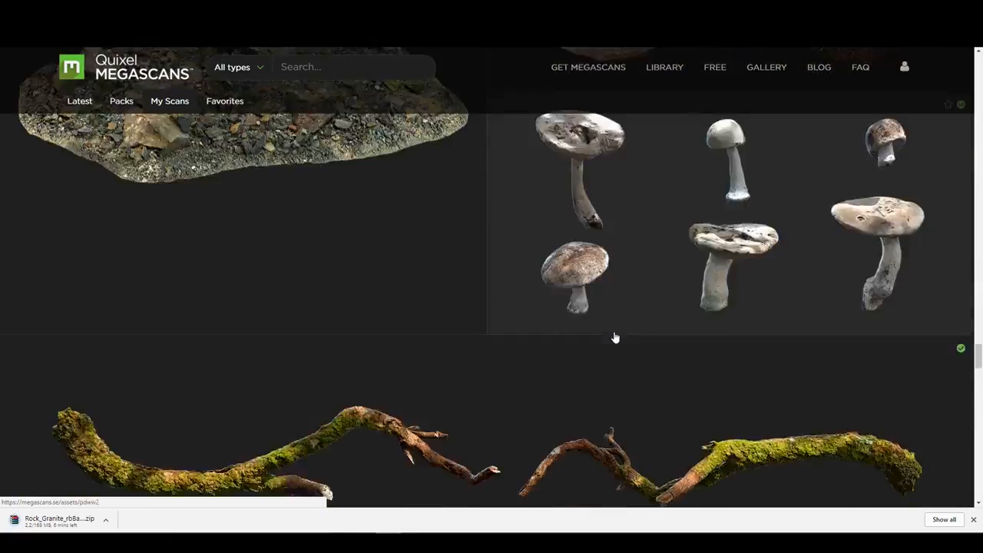
scroll(618, 336, down, 10)
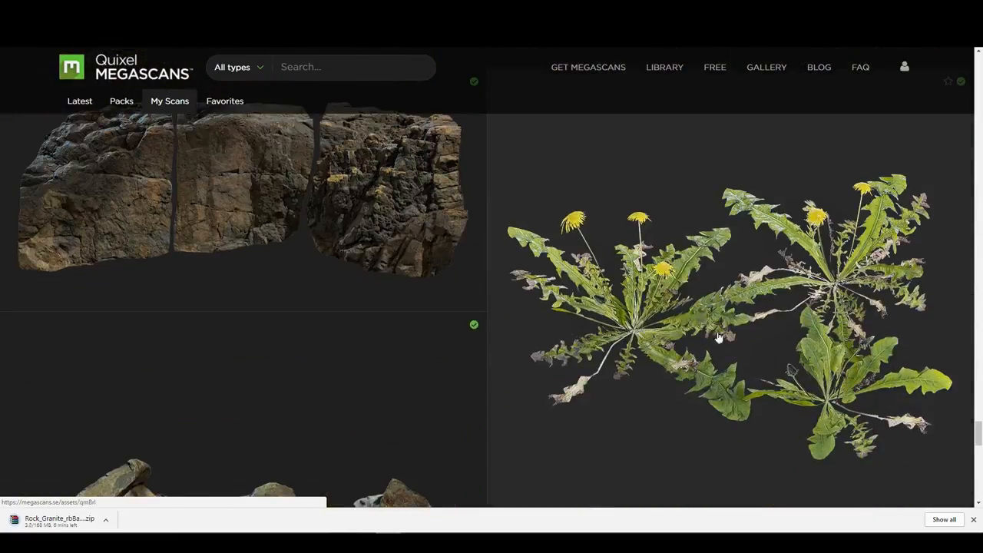
click(695, 314)
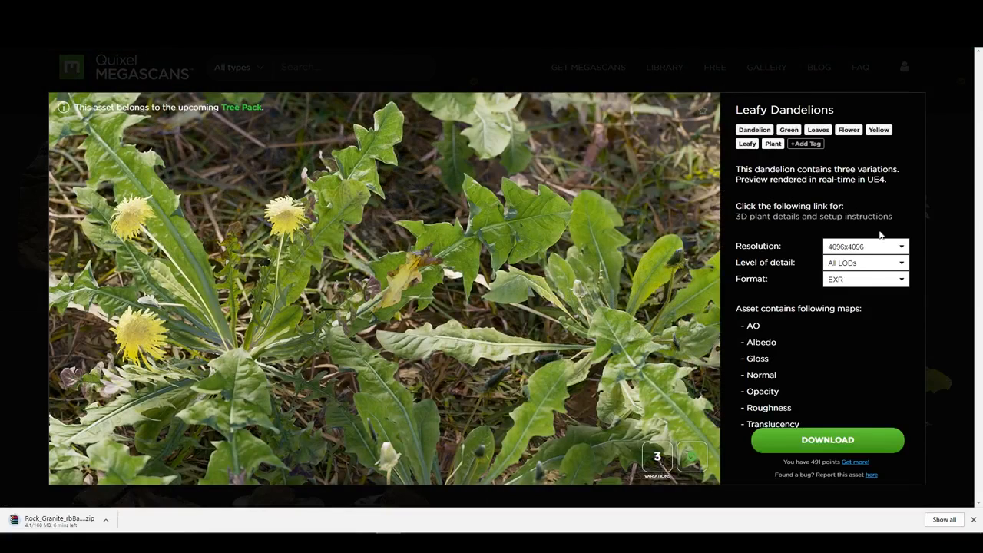
Choose the texture format for the Leafy Dandelions asset and download it.
click(850, 281)
click(847, 296)
click(844, 441)
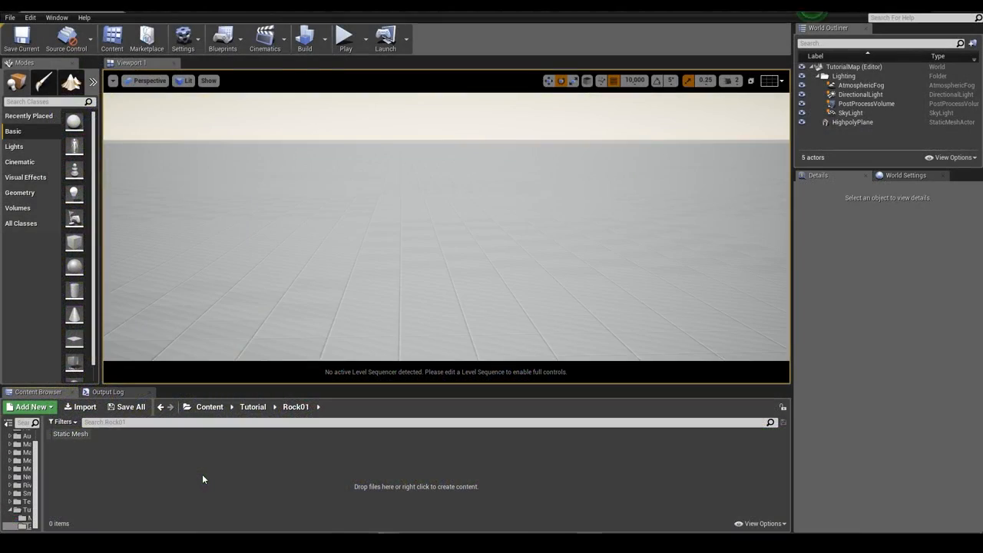
In Unreal Editor, import the rock's albedo, cavity and roughness maps, LOD1 and LOD5 normal maps, and LOD1 and LOD5 meshes into Rock01.
click(93, 411)
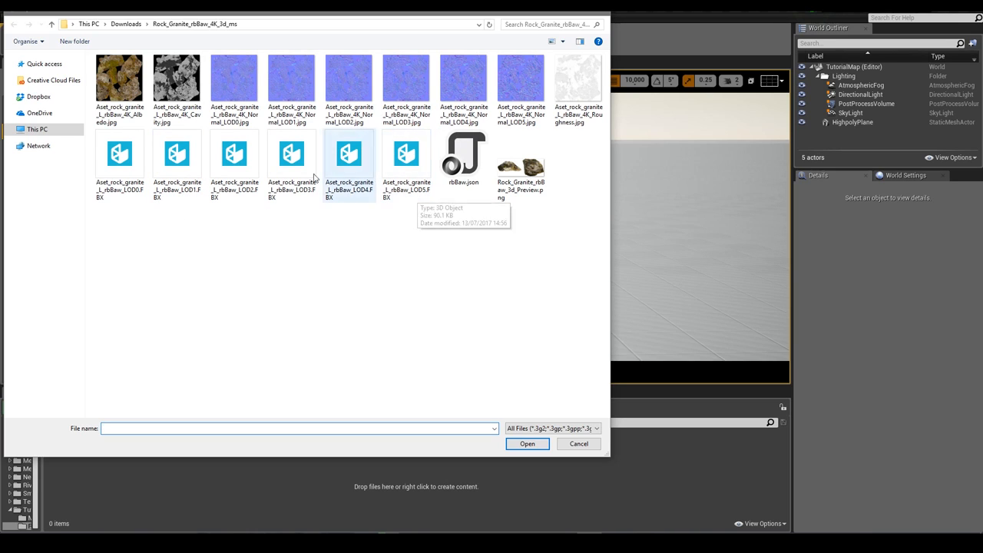
click(120, 89)
ctrl+click(175, 113)
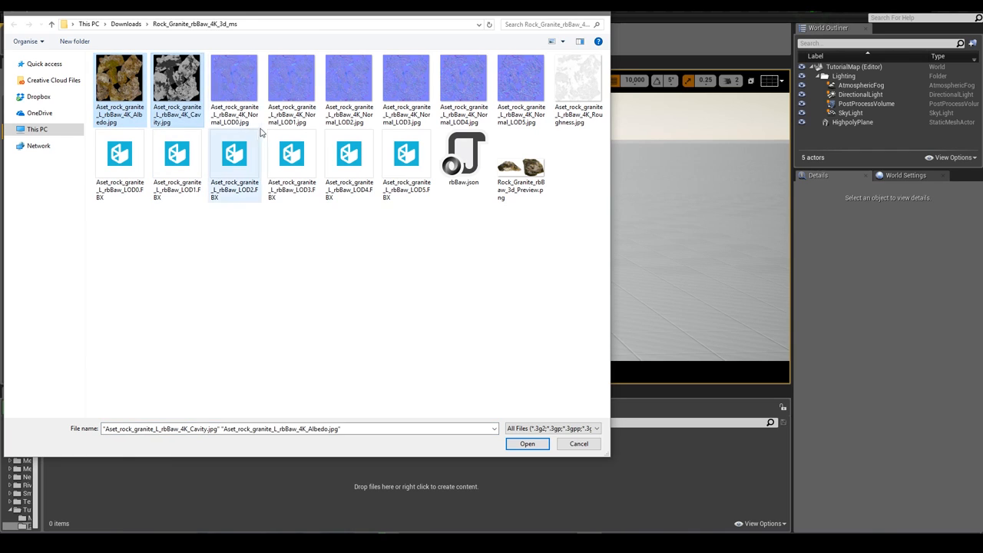
ctrl+click(301, 116)
ctrl+click(521, 119)
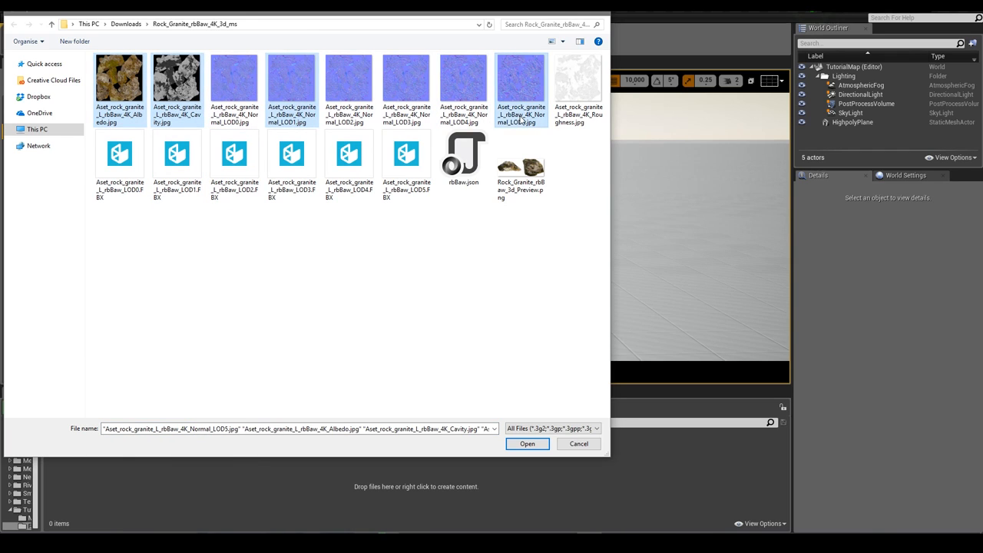
ctrl+click(579, 115)
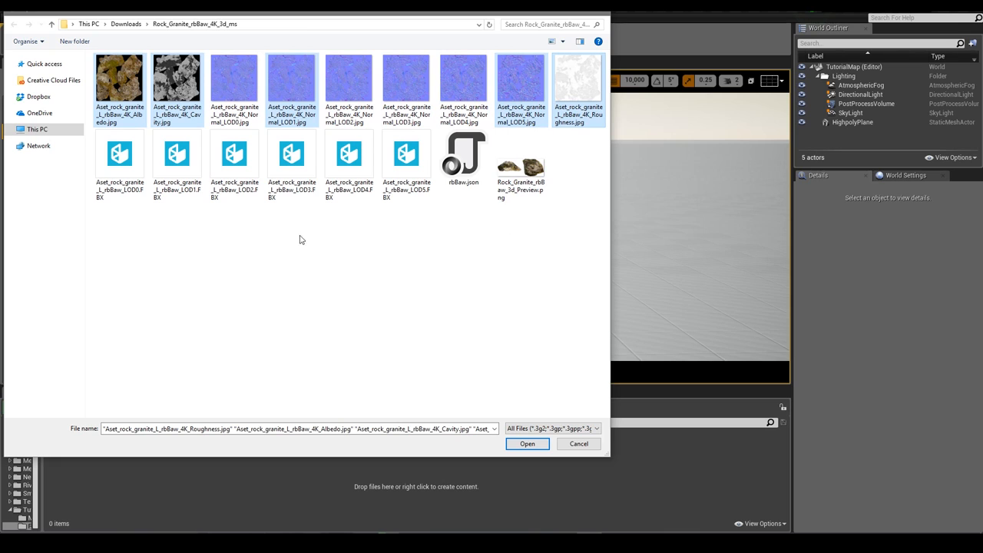
ctrl+click(183, 196)
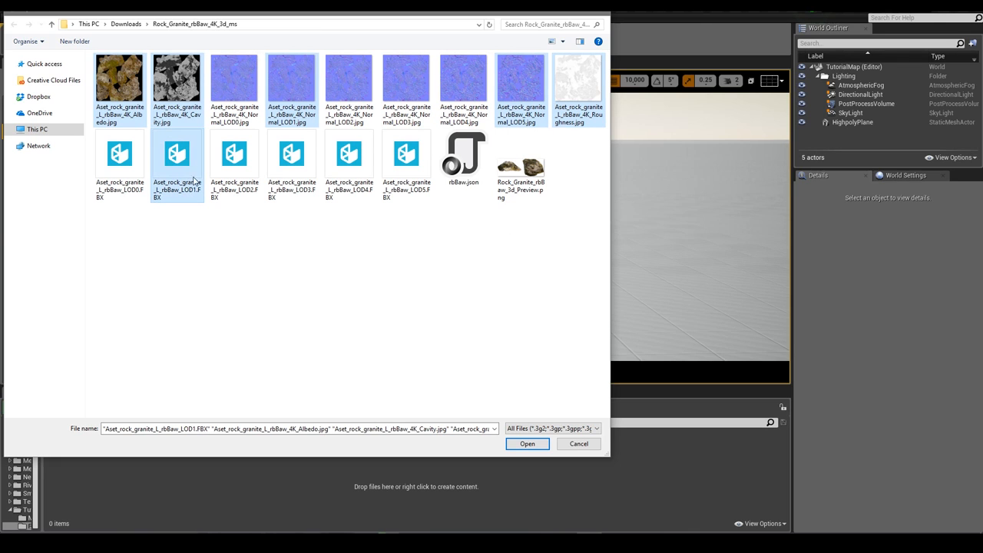
ctrl+click(406, 165)
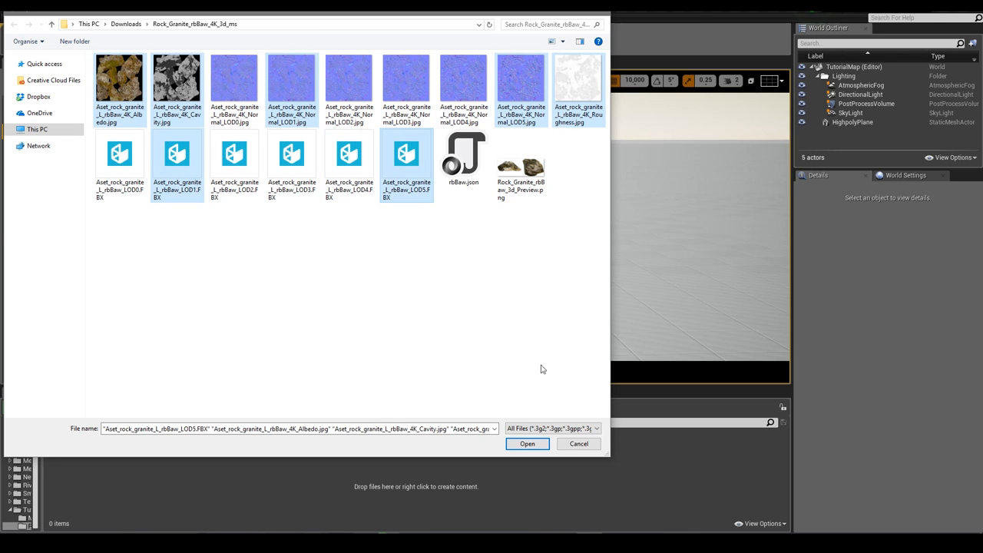
click(529, 444)
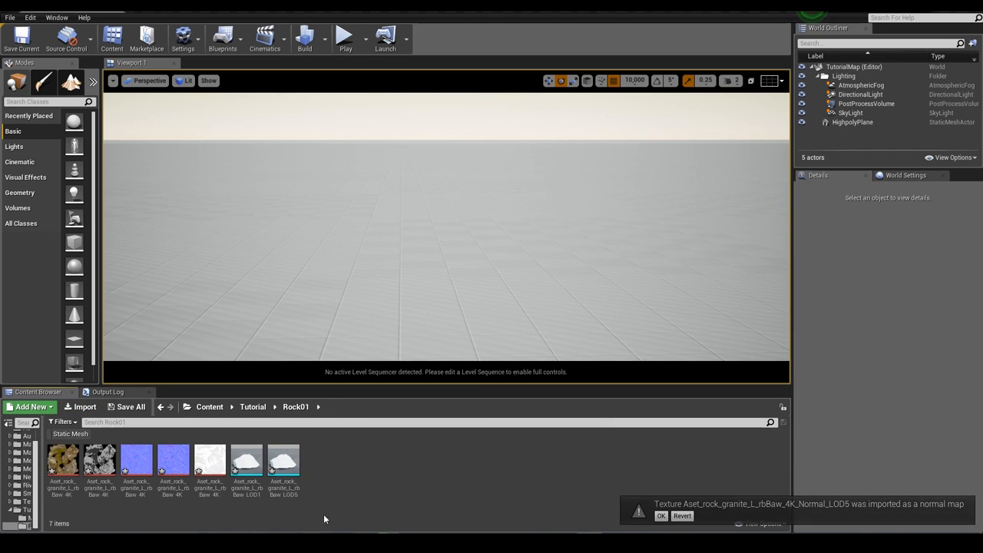
Inspect the rock's albedo texture and open the compression options of its cavity texture.
double_click(63, 459)
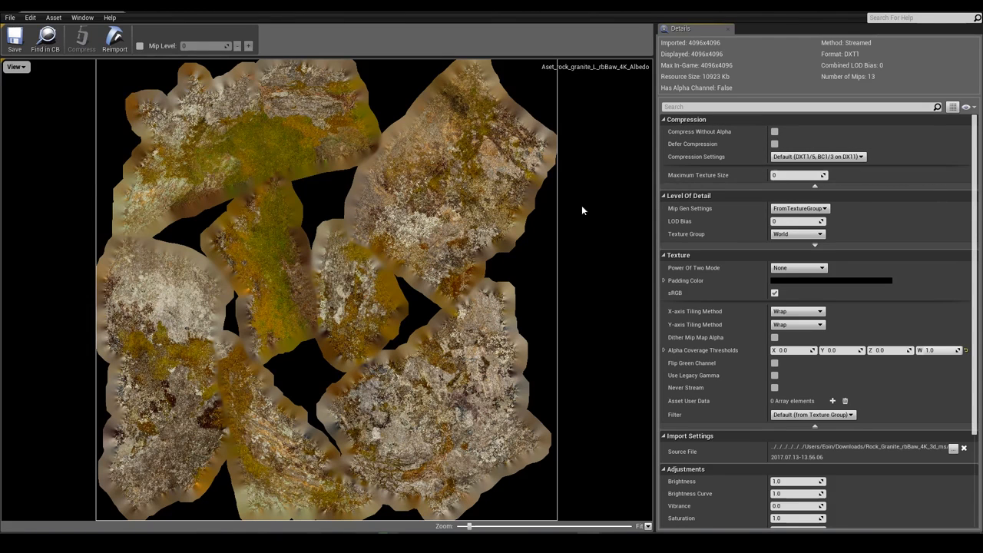
click(108, 7)
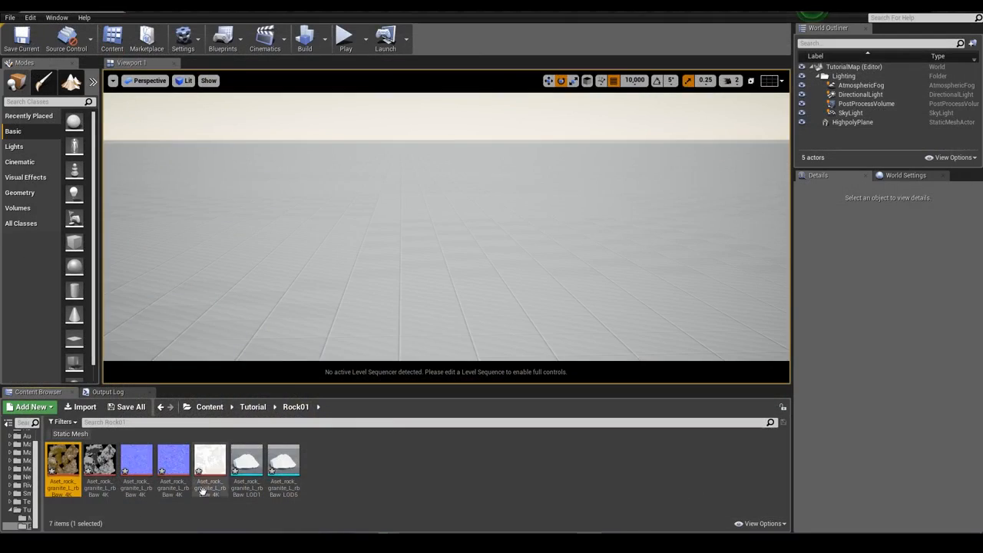
double_click(101, 468)
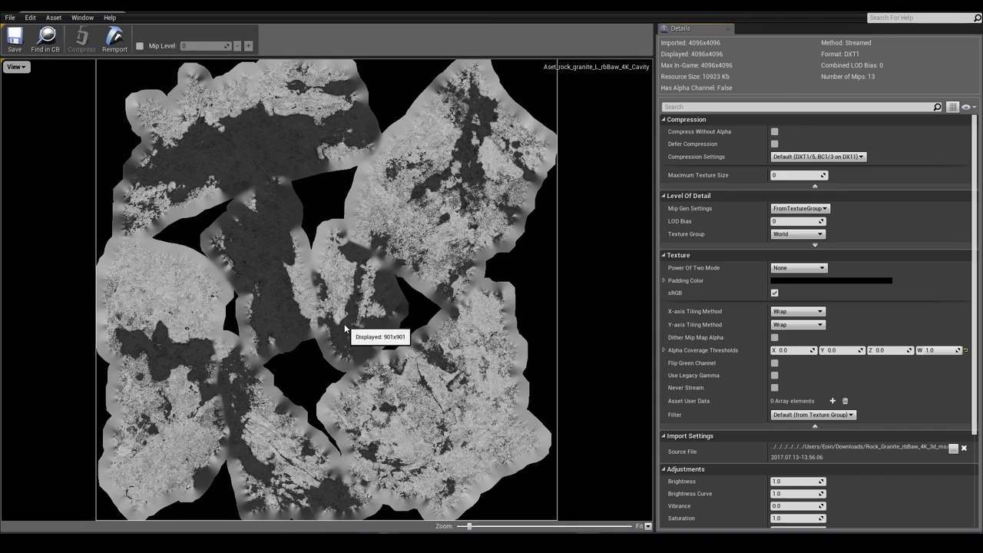
click(789, 157)
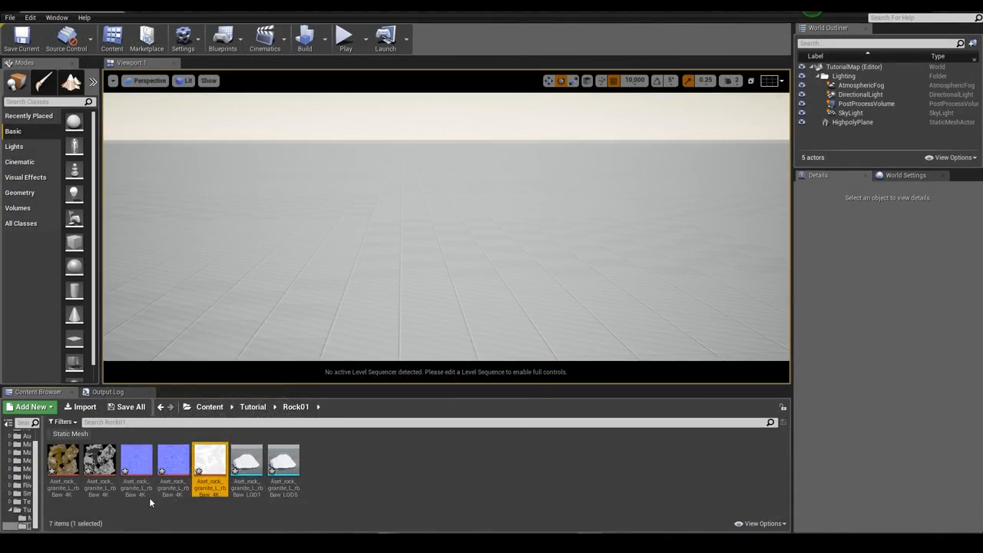
Enable Flip Green Channel on the rock's LOD1 and LOD5 normal maps and save both textures.
click(137, 464)
double_click(138, 466)
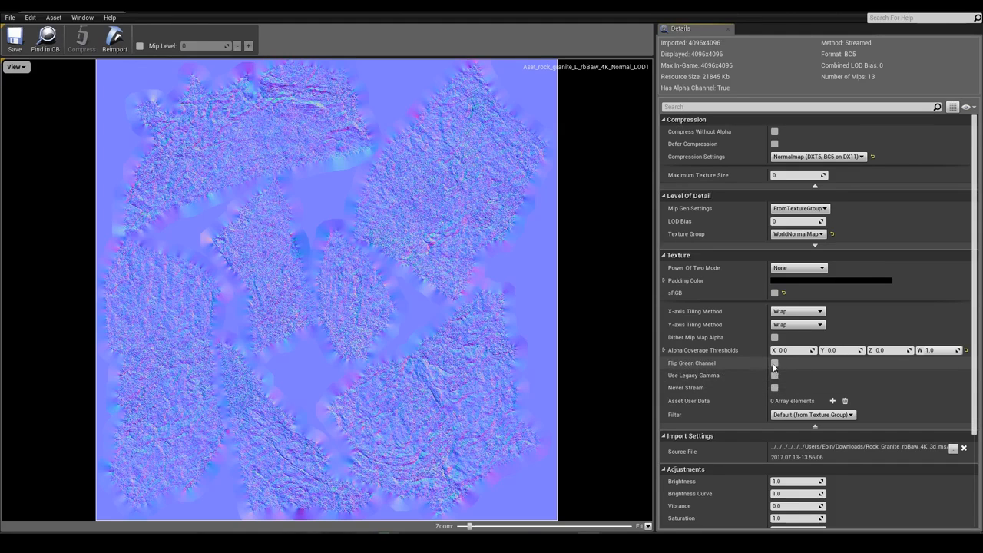
click(774, 363)
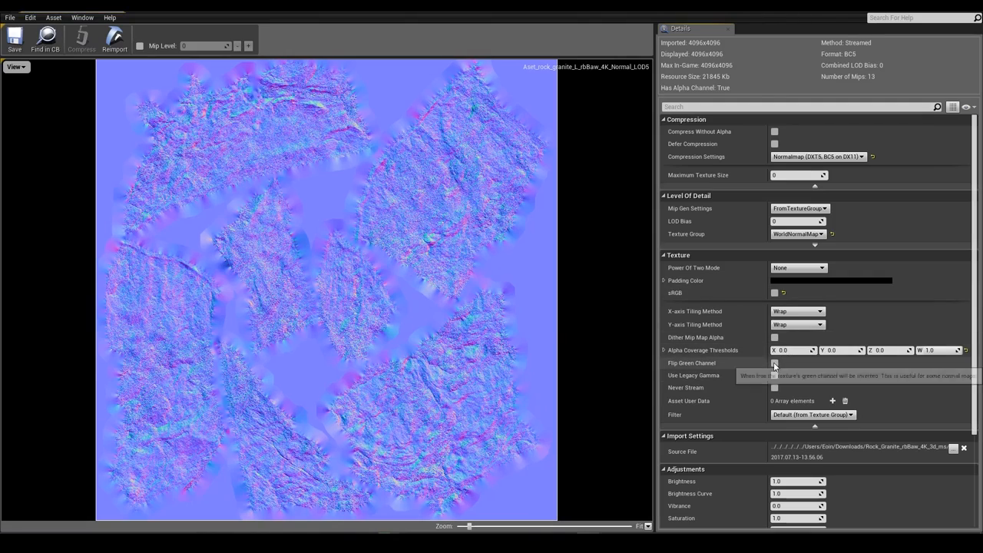
click(773, 363)
click(14, 38)
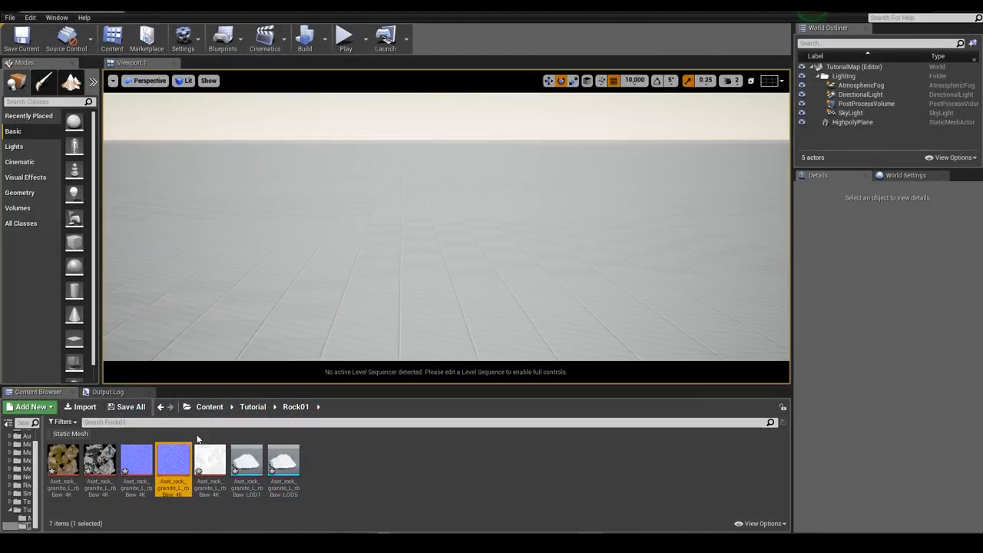
Preview the rock's LOD1 static mesh in the mesh editor.
click(303, 506)
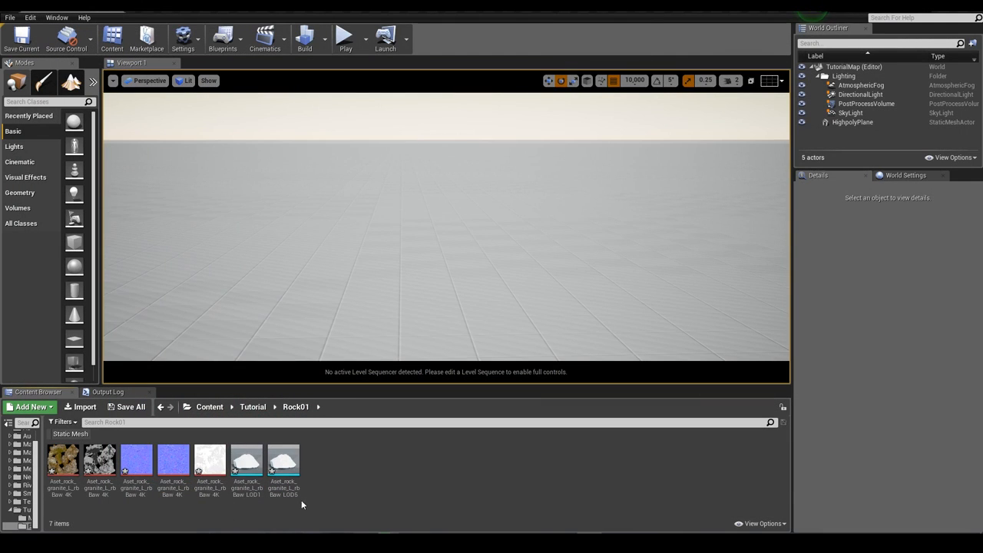
double_click(257, 464)
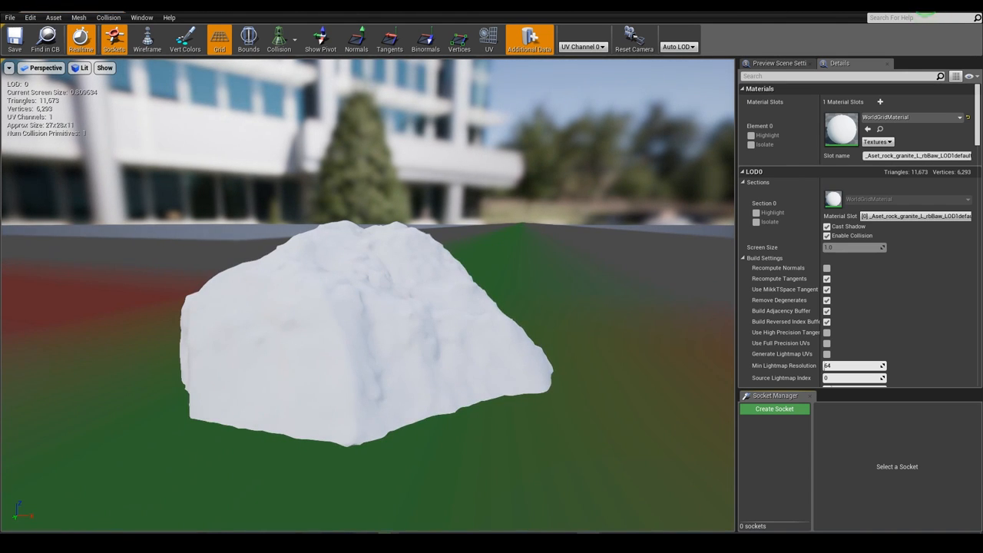
click(113, 8)
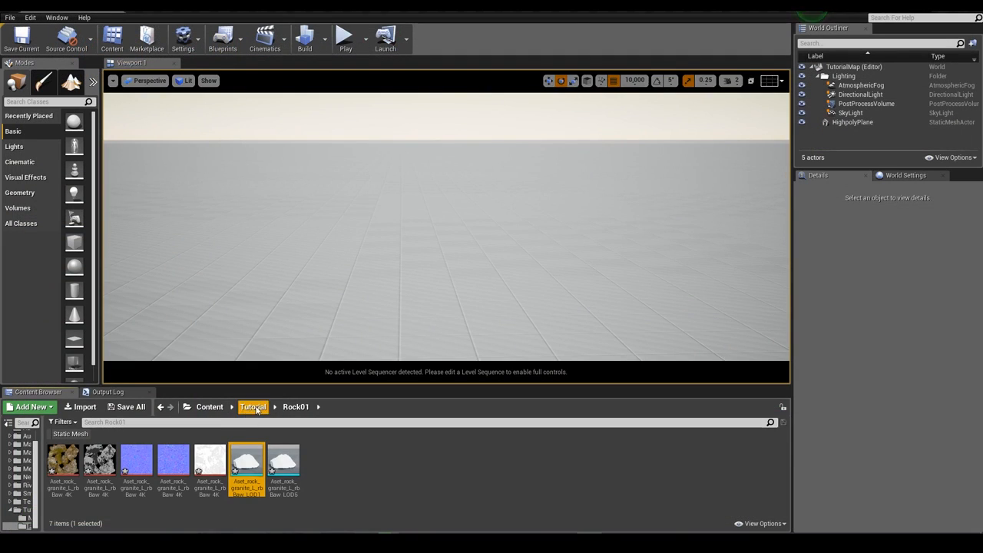
Create a new material named Opaque_Master_Material in the Tutorial/Master_Materials folder.
click(252, 406)
double_click(98, 472)
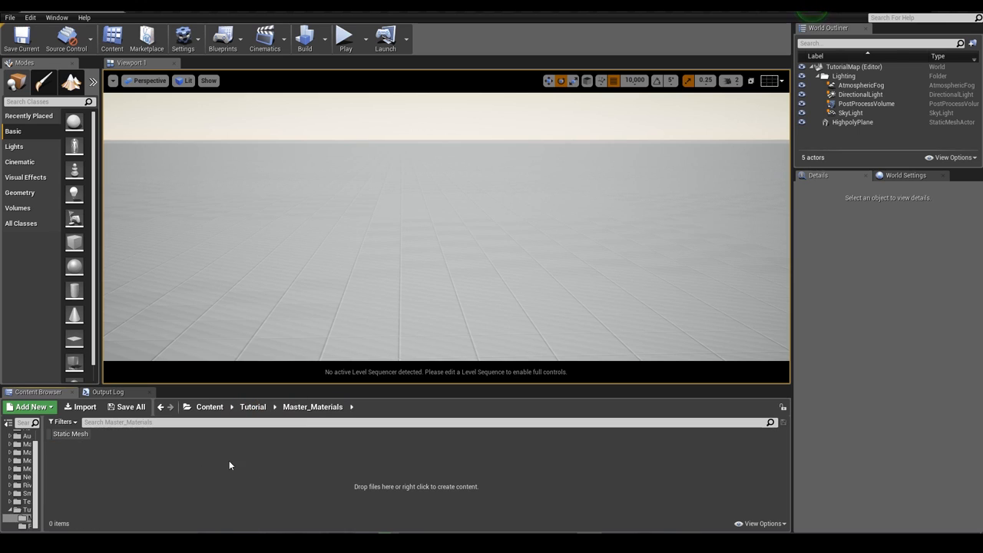
click(31, 406)
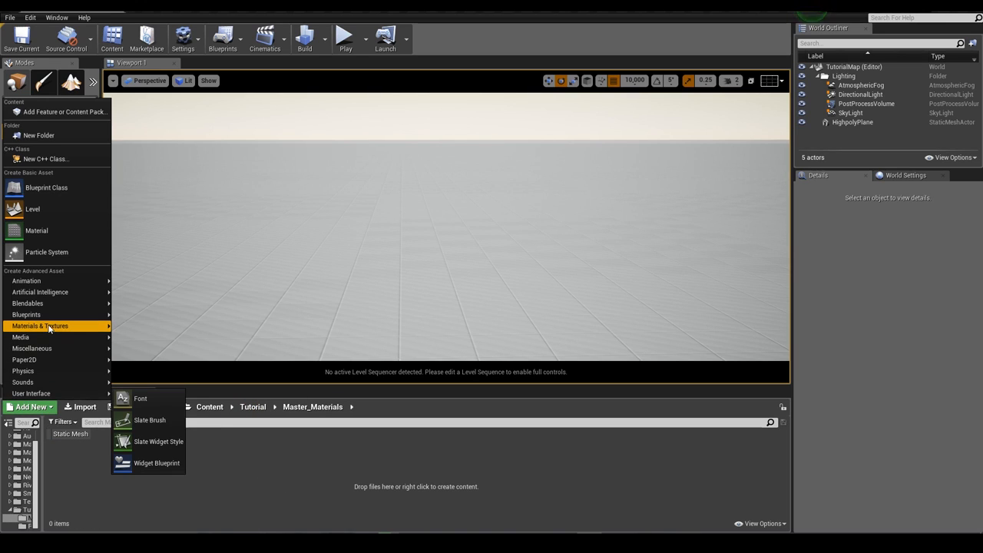
mouse_move(49, 329)
click(161, 383)
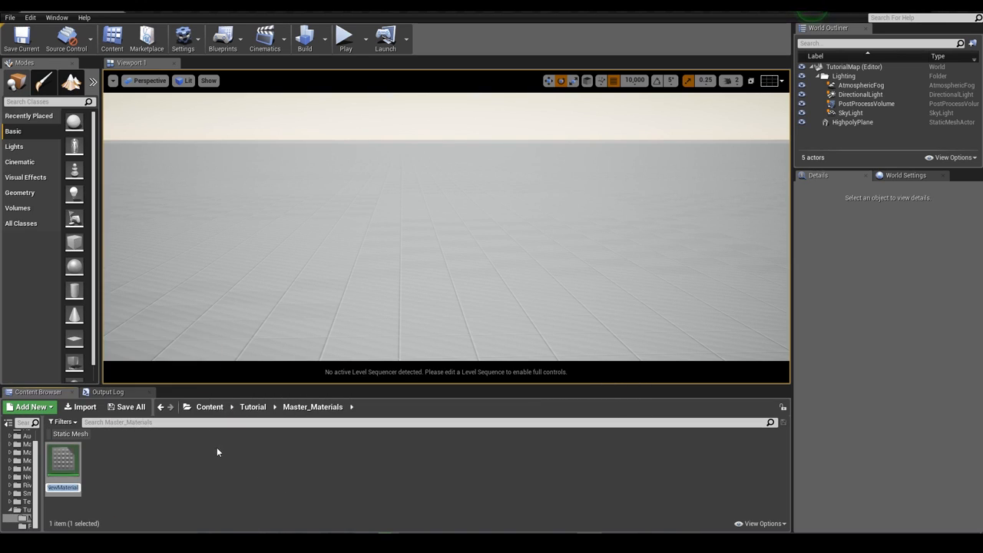
text(Opaque_Mas)
text(ter_Material)
key(Return)
Open Opaque_Master_Material in the material editor with free graph space beside its main node.
double_click(63, 462)
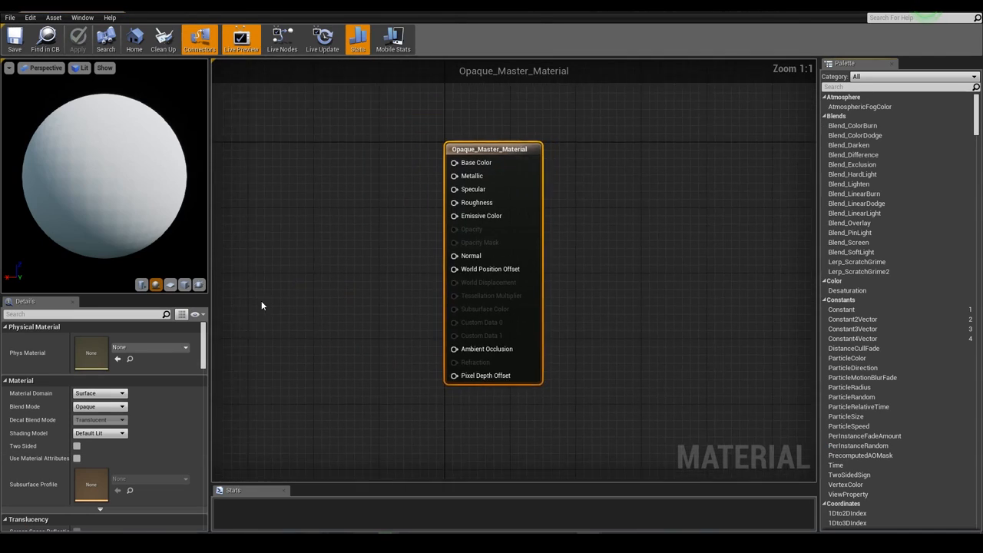
right_drag(374, 156, 529, 202)
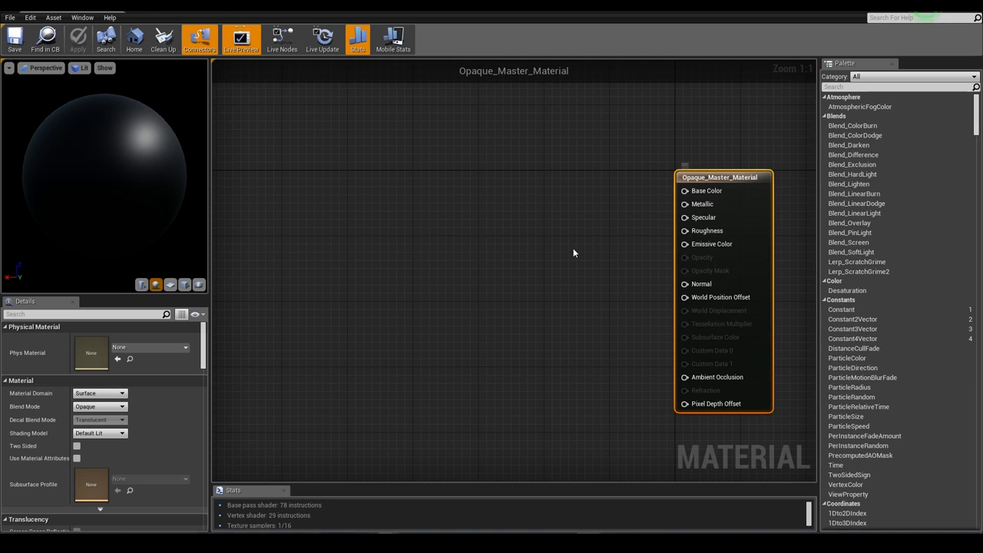
right_drag(542, 250, 604, 245)
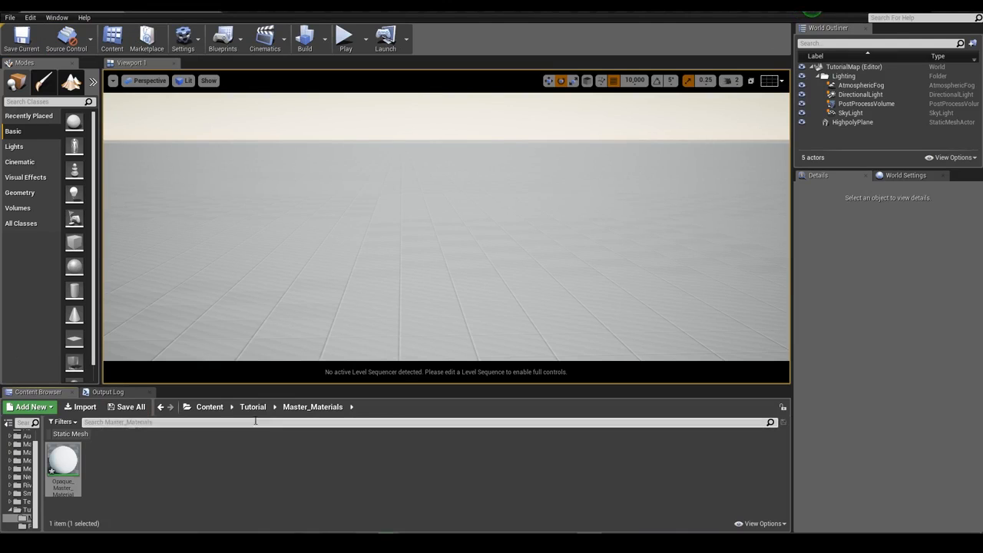
Inspect the granite rock's albedo and cavity textures from the Tutorial/Rock01 folder.
click(252, 406)
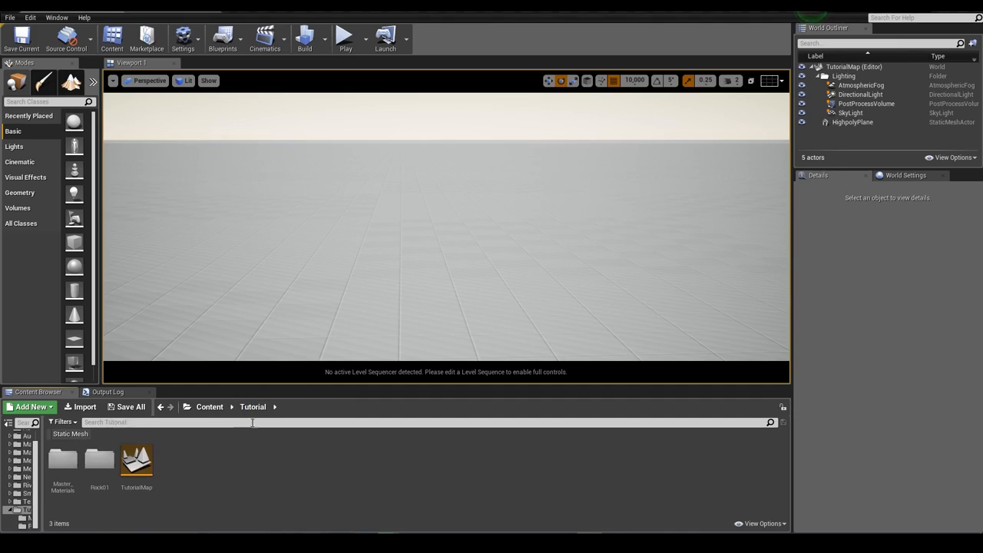
double_click(98, 460)
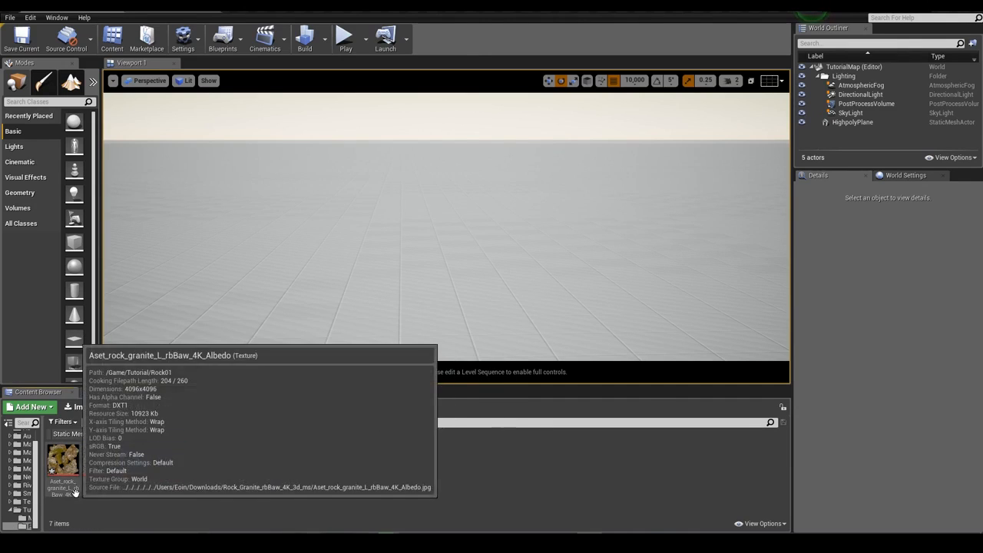
double_click(63, 459)
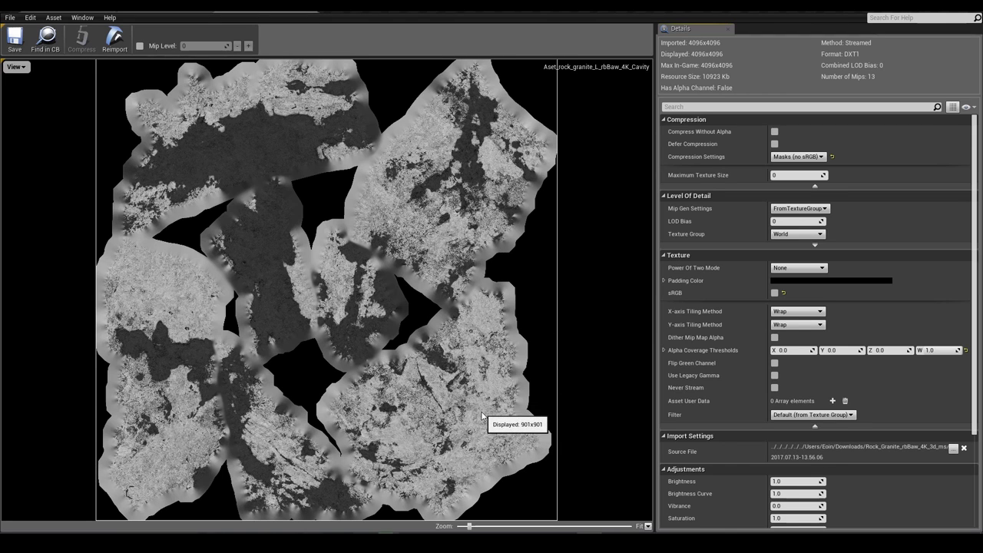
click(304, 7)
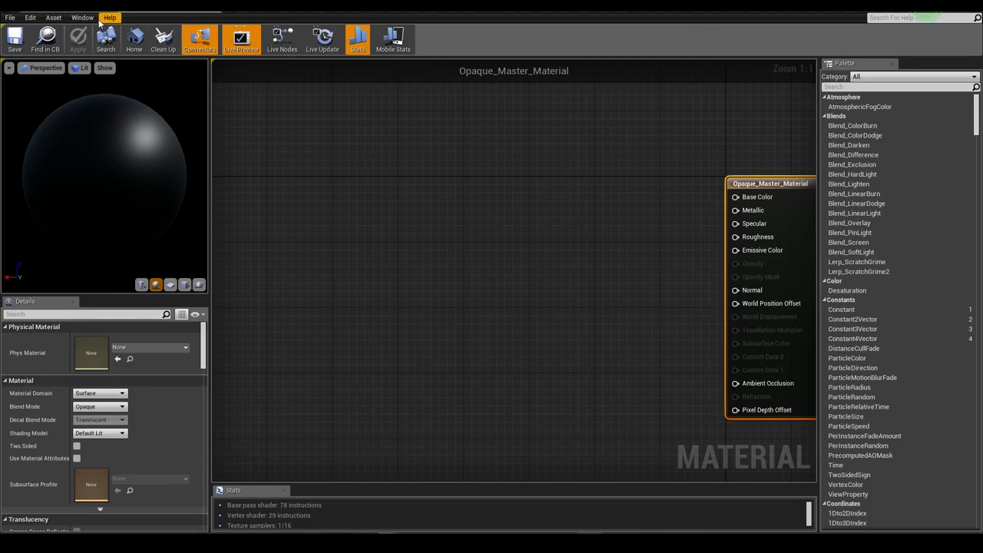
Inspect the granite rock's LOD1 normal map and roughness texture, and return to the Opaque_Master_Material graph.
click(92, 7)
double_click(138, 469)
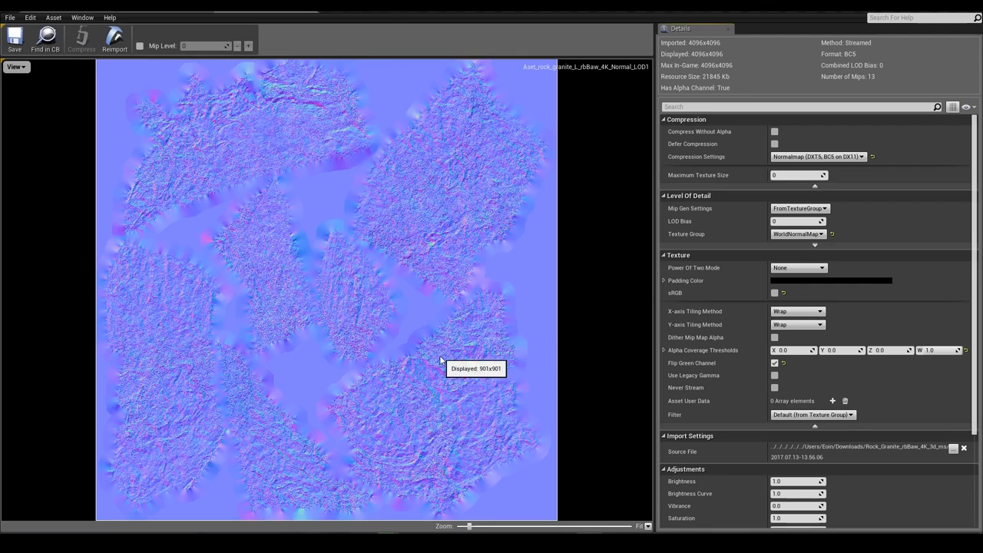
scroll(440, 358, up, 3)
scroll(440, 358, down, 5)
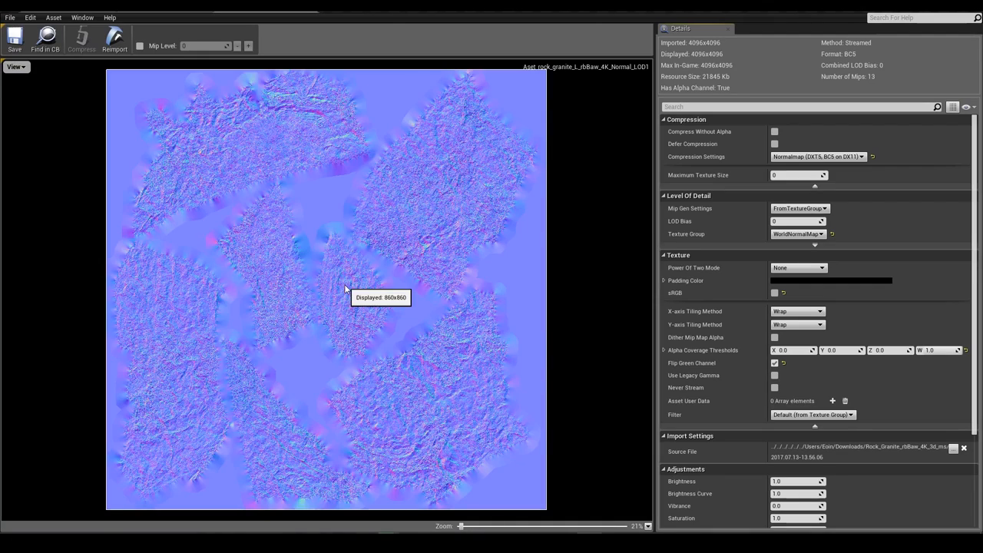
click(310, 8)
click(69, 8)
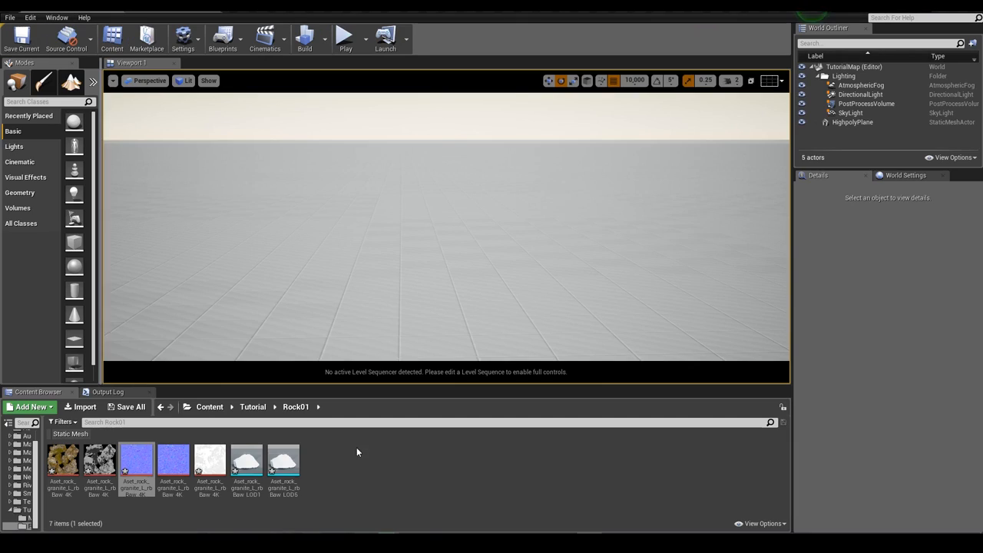
double_click(206, 487)
scroll(494, 379, down, 4)
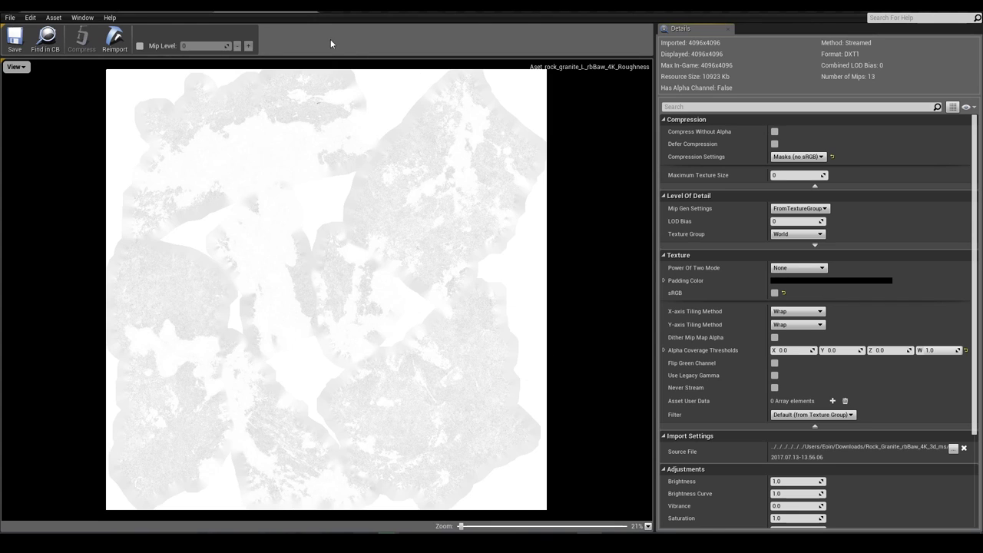
click(309, 14)
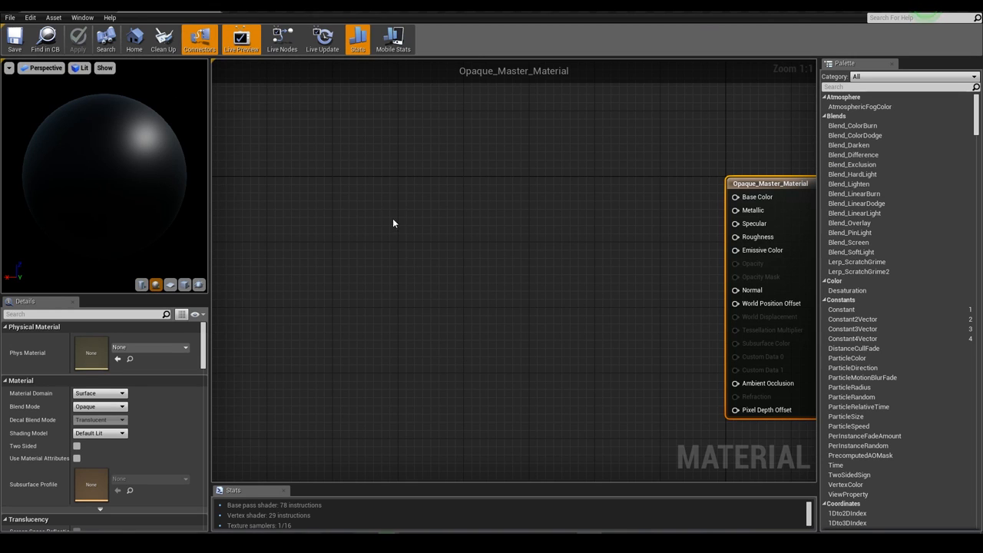
Add a TextureSampleParameter2D node to the graph and assign it the Aset_rock_granite_L_rbBaw_4K_Albedo texture.
right_click(346, 203)
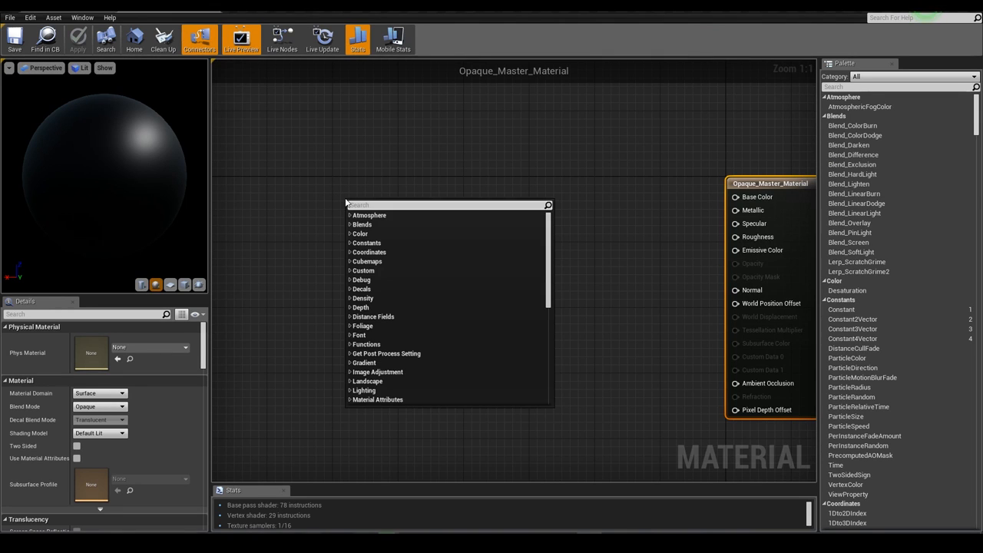
text(texture sample)
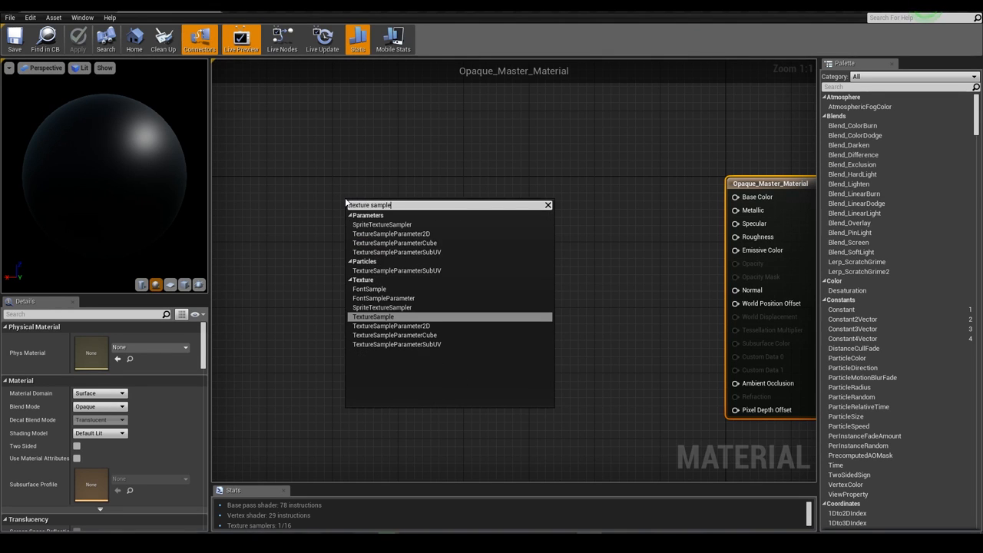
click(391, 234)
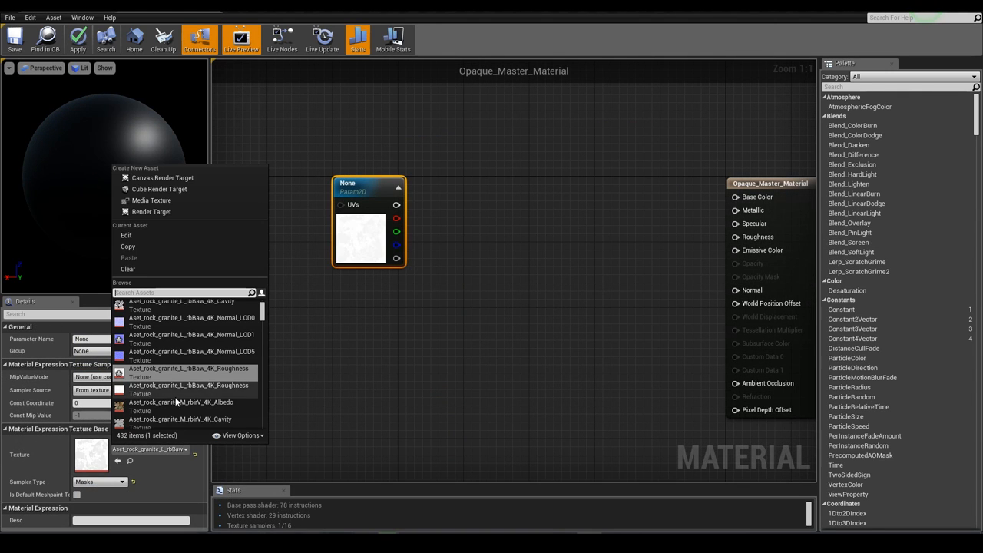
scroll(161, 377, up, 3)
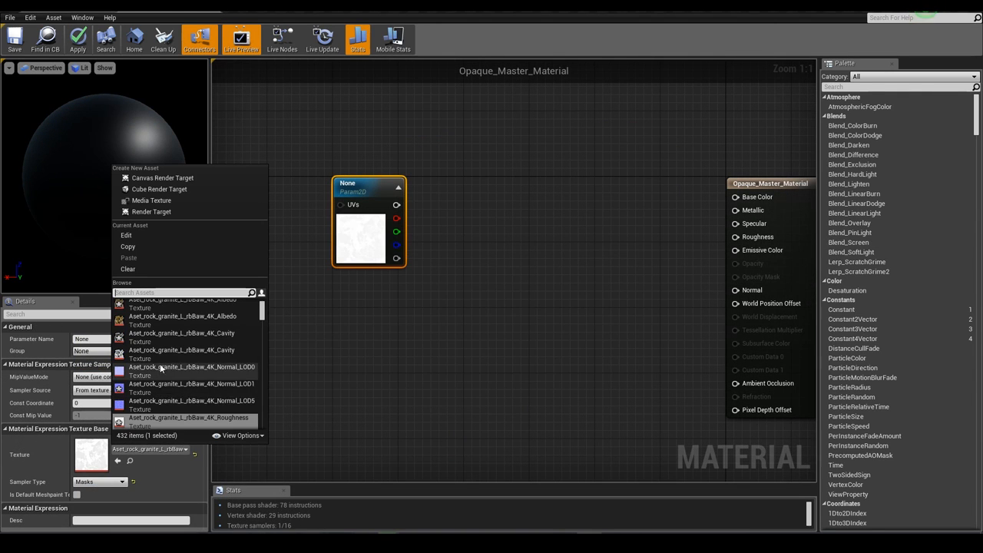
click(159, 313)
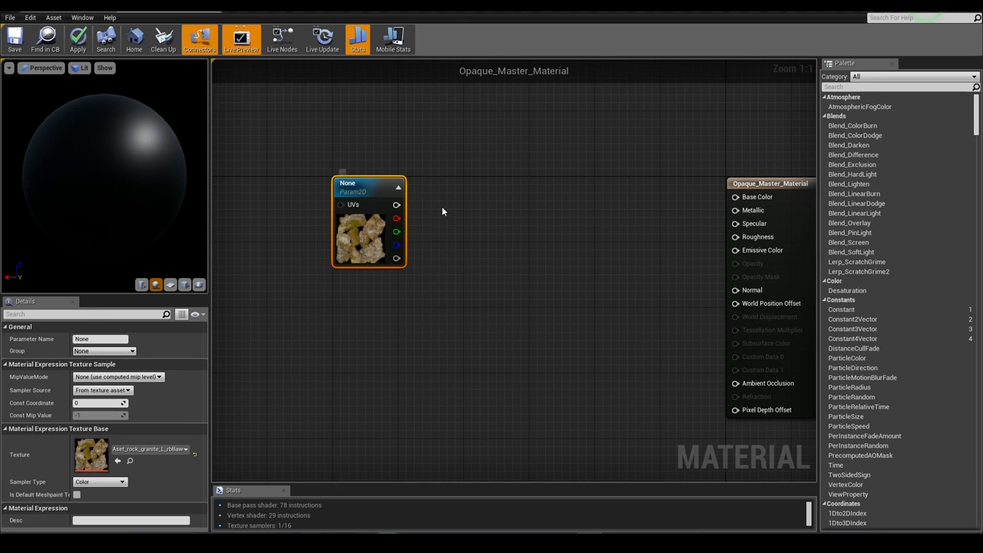
Add a Multiply node combining the albedo texture with a new scalar parameter whose default value is 1.
click(466, 202)
drag(396, 205, 461, 265)
text(scal)
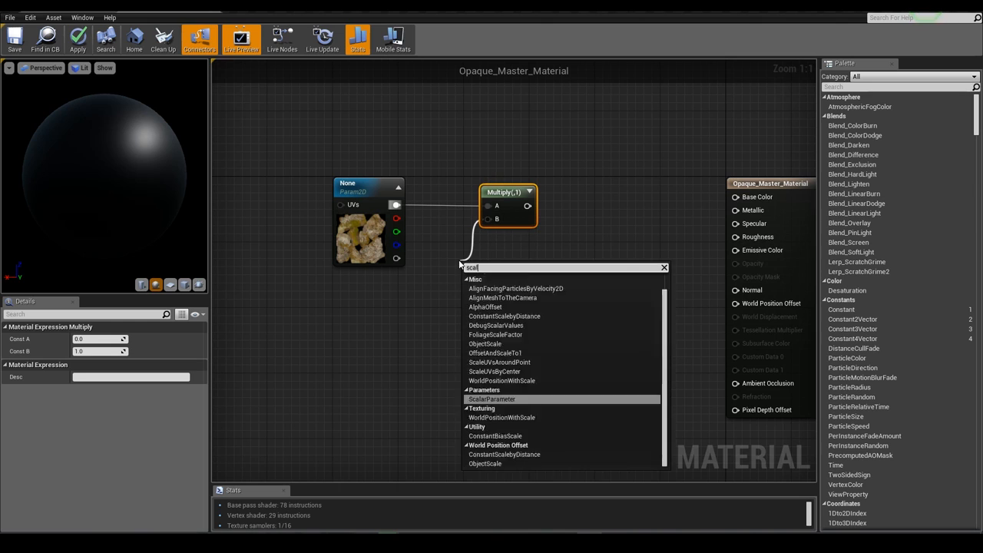
key(Return)
click(96, 376)
text(1)
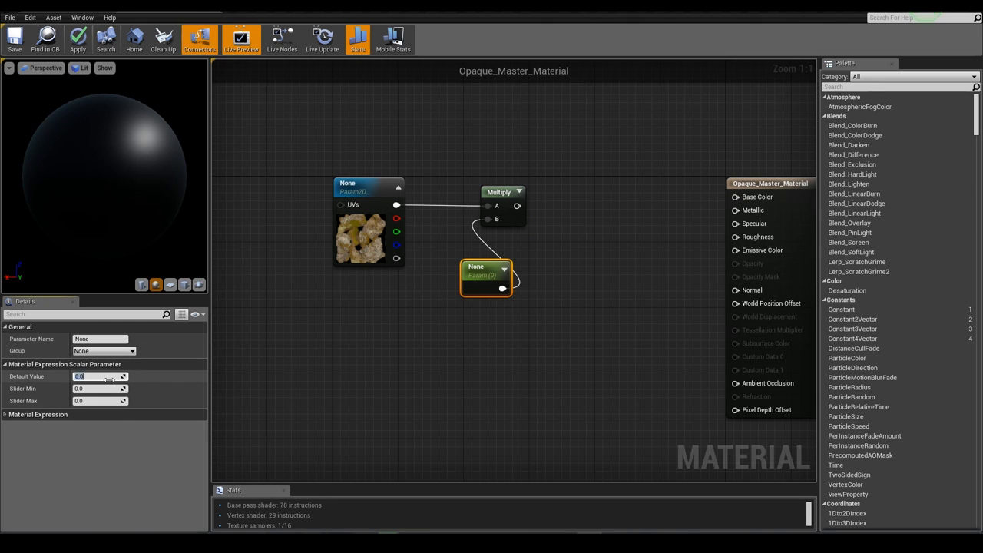
key(Return)
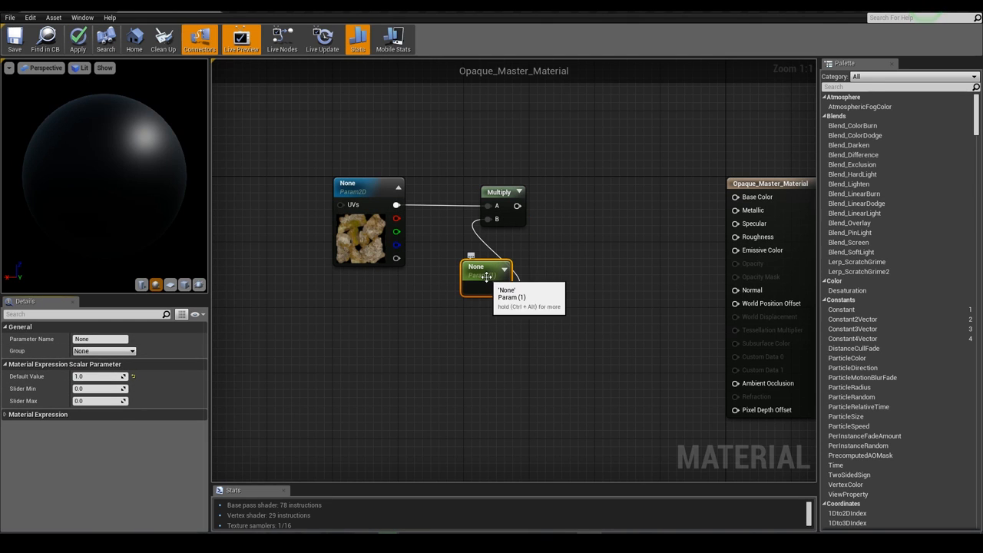
Name the scalar parameter Brightness and place it between the albedo texture node and the Multiply node.
click(115, 340)
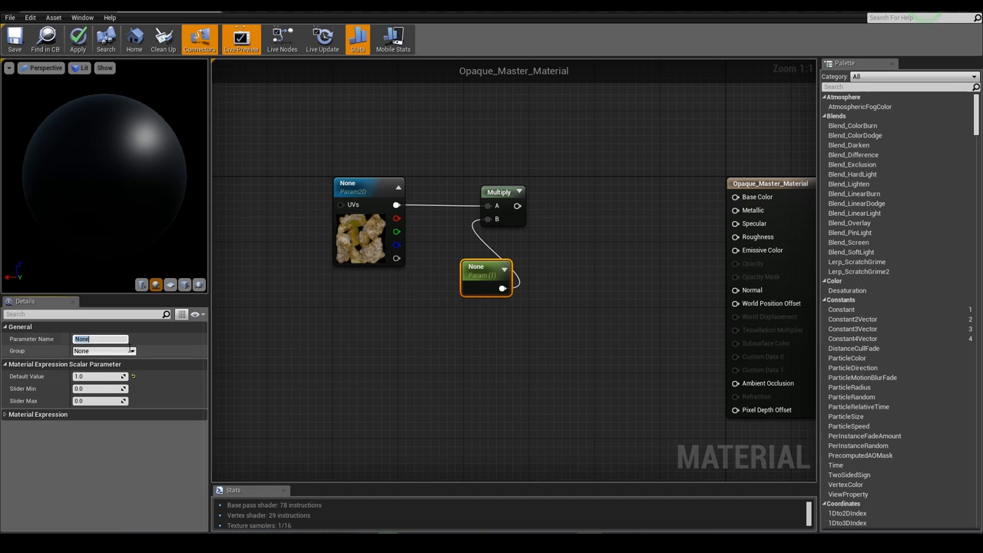
text(Brightness)
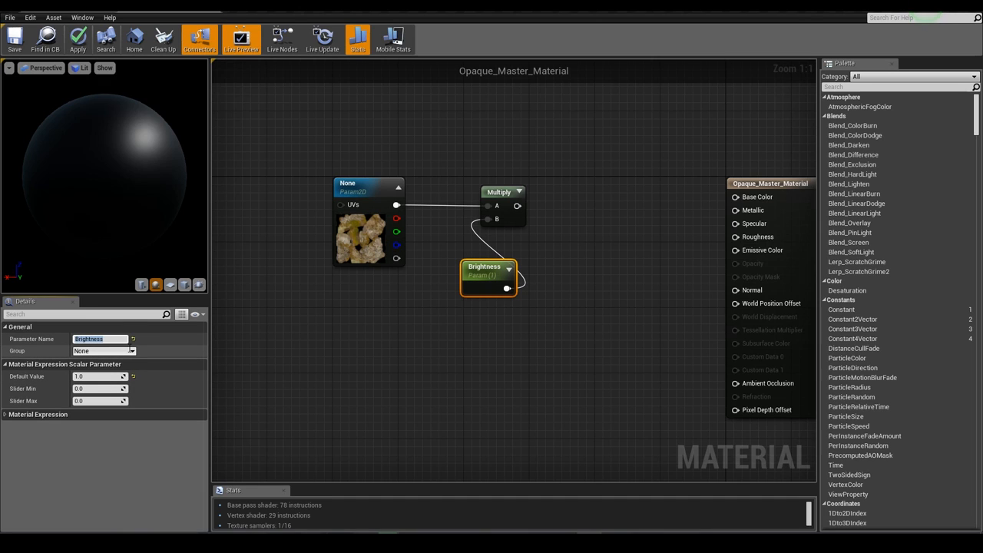
key(Return)
drag(470, 269, 424, 235)
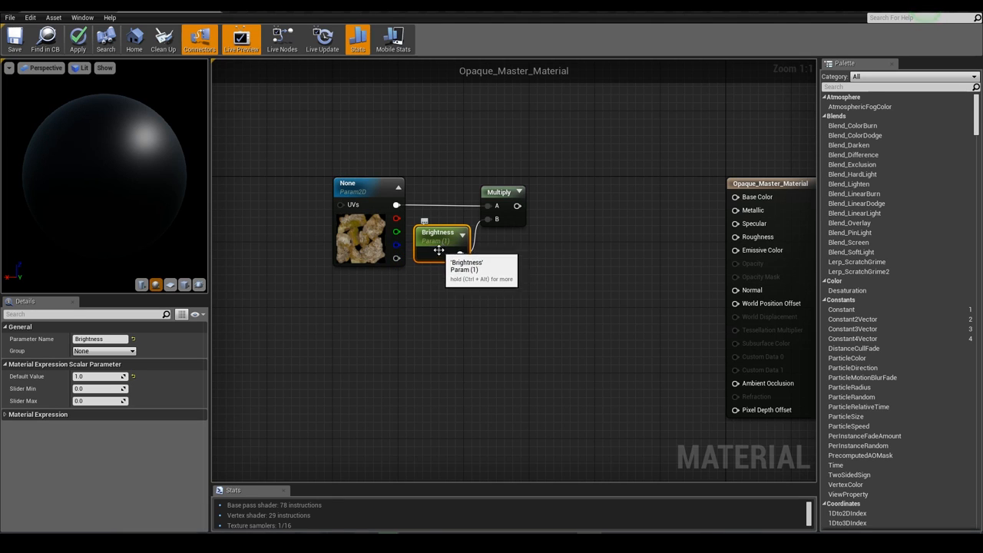
click(449, 277)
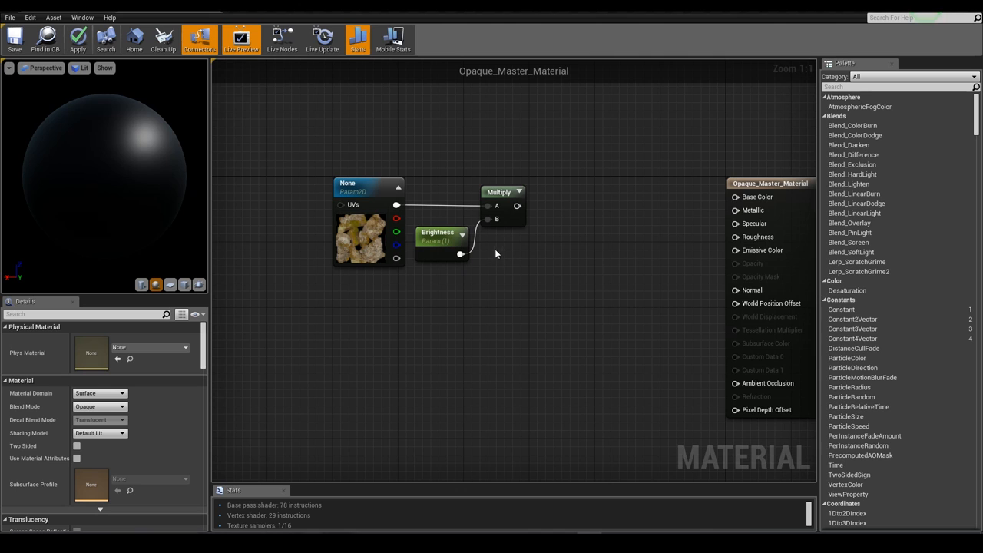
Name the texture parameter Albedo and connect the Multiply output to the material's Base Color.
click(358, 230)
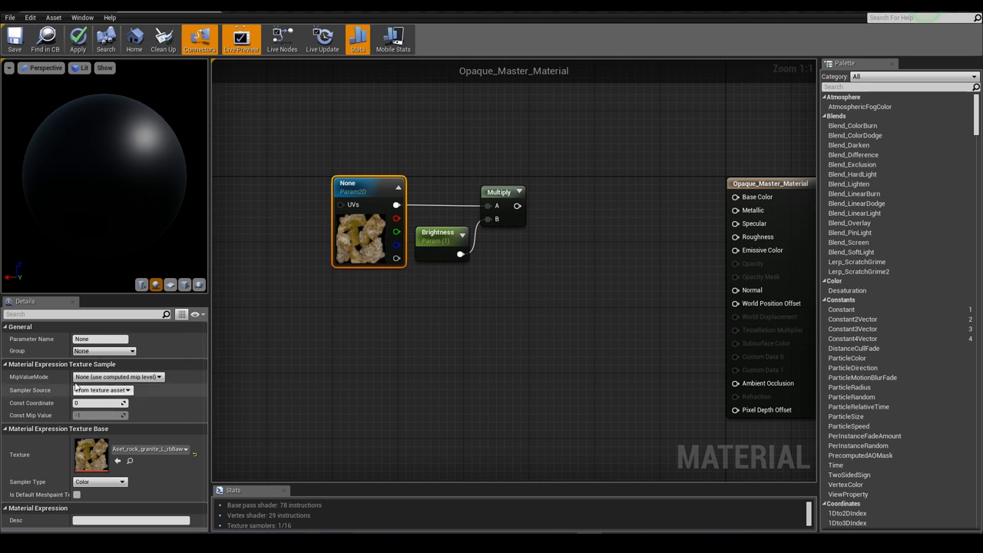
click(109, 339)
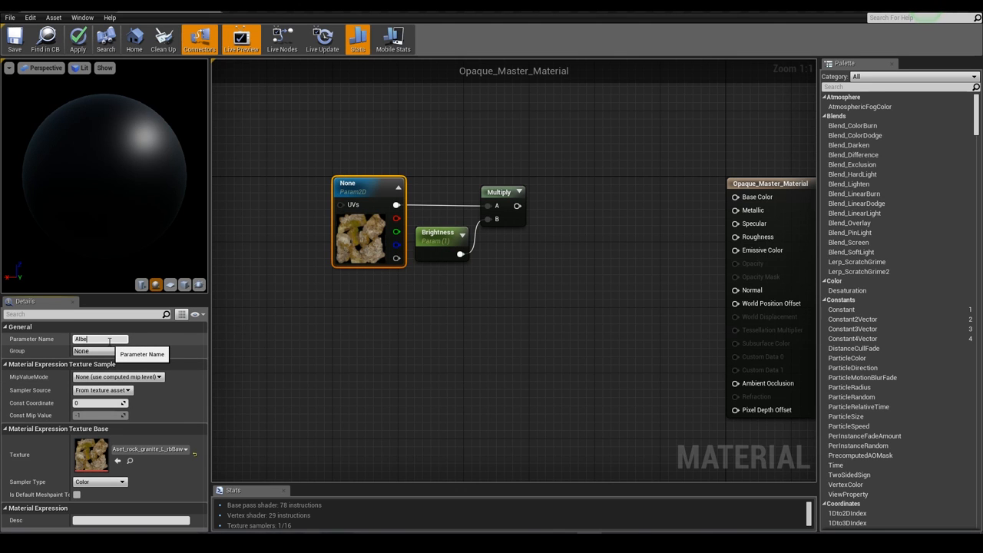
click(431, 289)
right_drag(431, 289, 385, 264)
drag(470, 180, 688, 172)
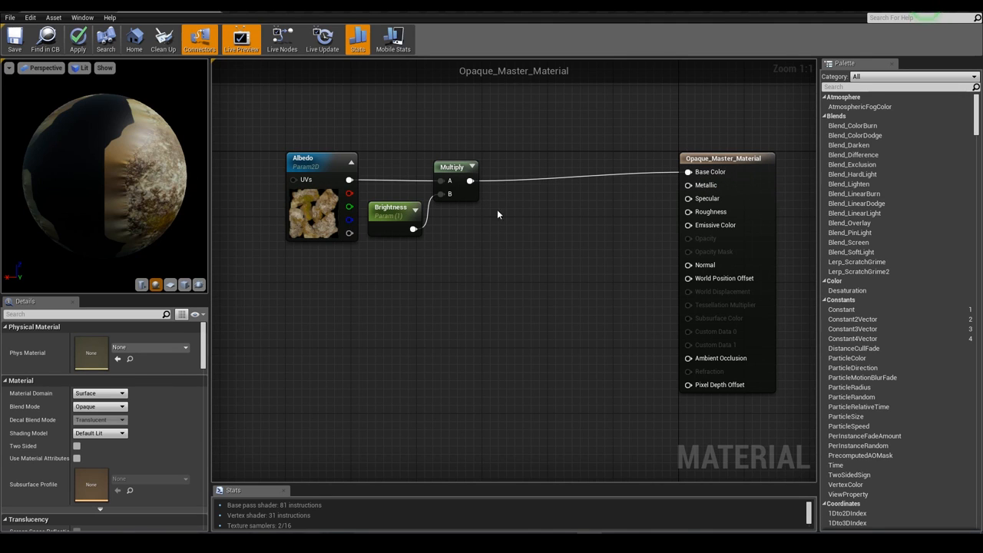
Duplicate the Albedo texture parameter and place the copy directly below the original.
drag(293, 116, 350, 229)
key(ctrl+c)
click(319, 273)
key(ctrl+v)
drag(338, 281, 322, 271)
Name the copied texture parameter Cavity and assign it the Aset_rock_granite_L_rbBaw_4K_Cavity texture.
click(101, 340)
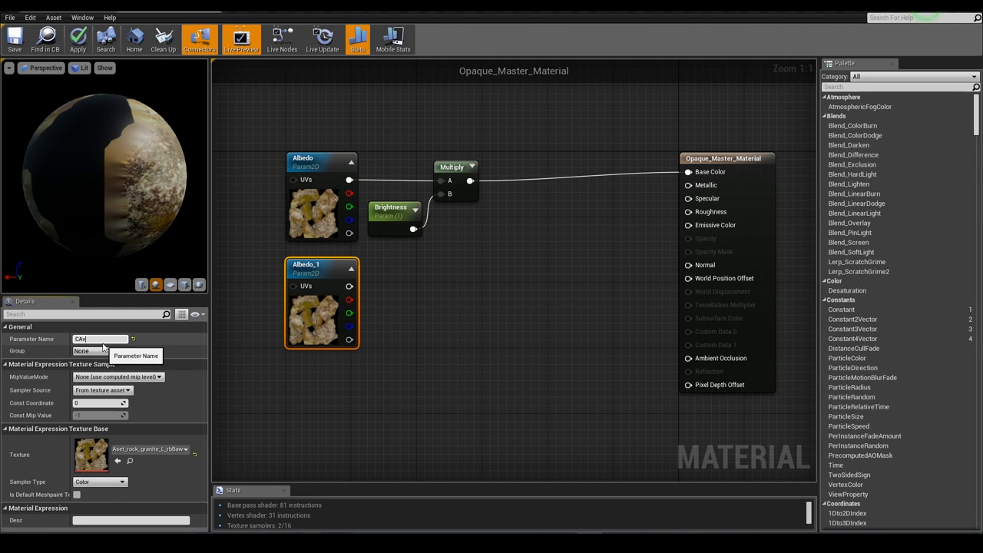
key(Return)
click(150, 449)
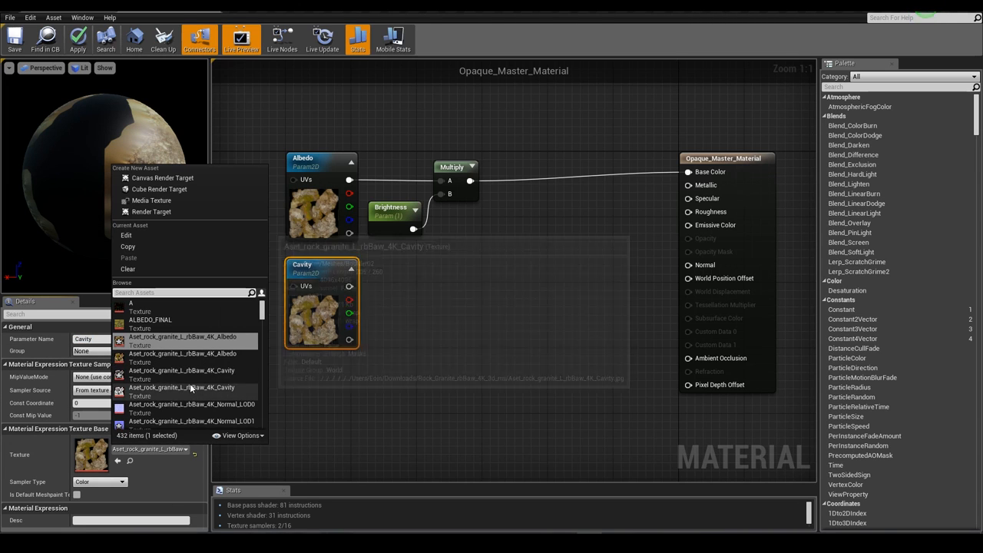
click(187, 374)
click(368, 296)
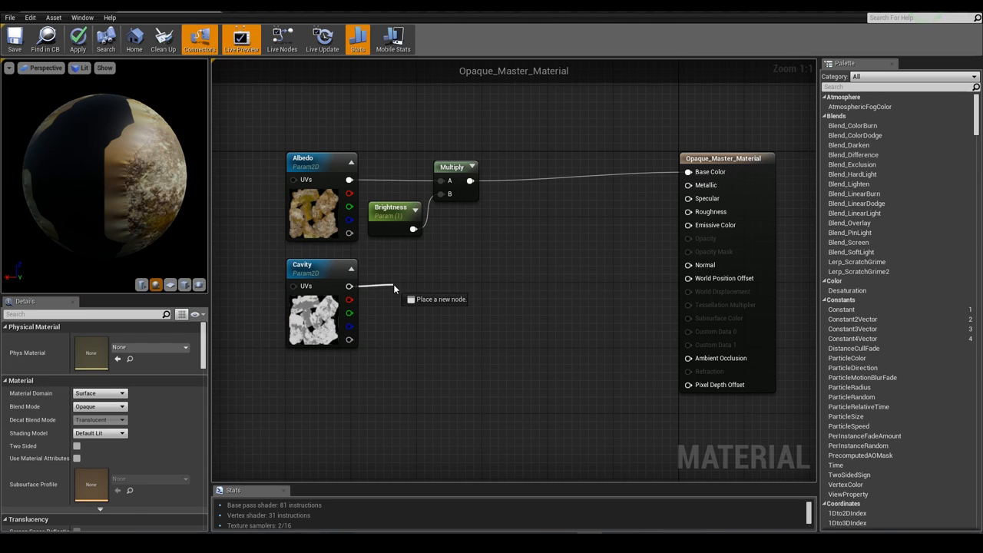
Add a Power node with the Cavity texture as its base and a copy of the Brightness parameter as its exponent.
drag(393, 284, 460, 281)
text(power)
key(Return)
click(390, 221)
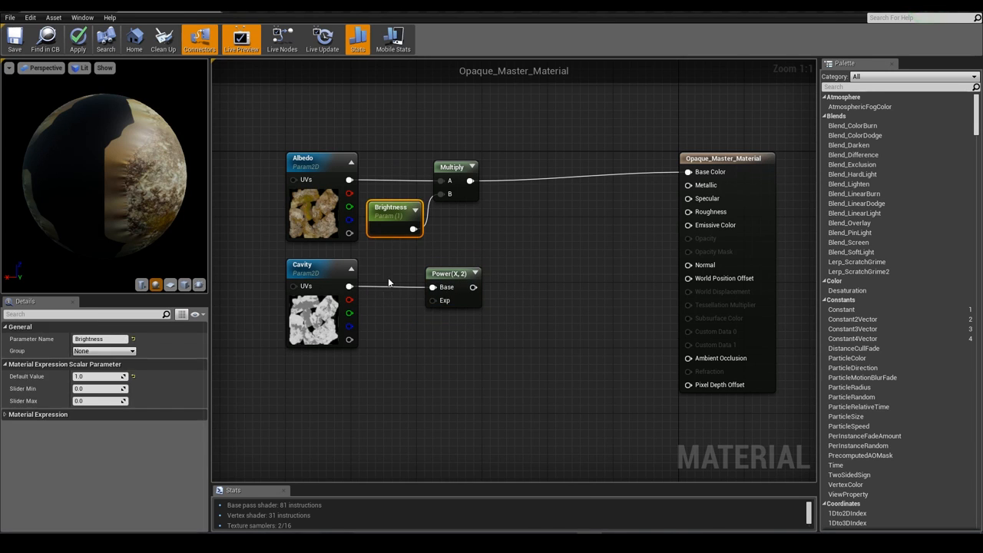
click(372, 351)
key(ctrl+v)
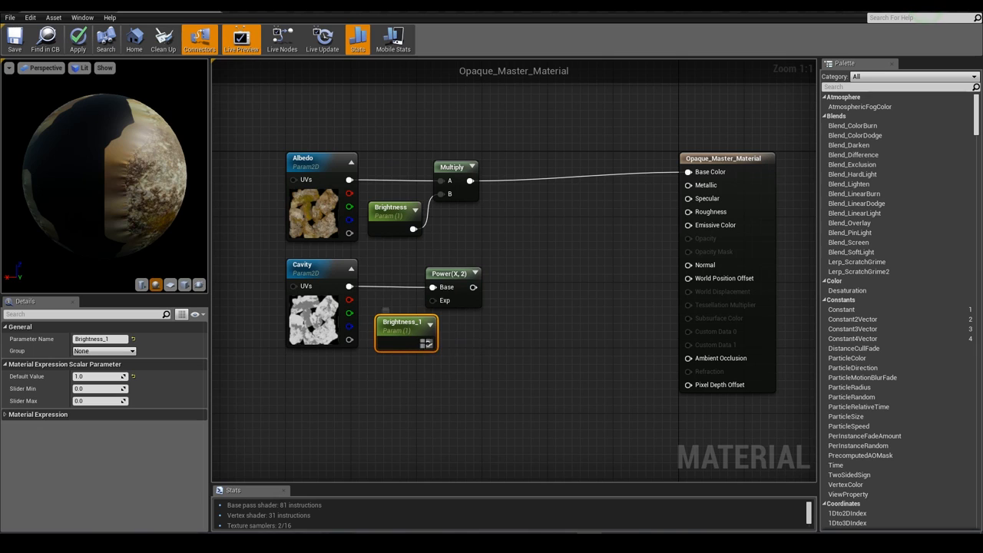
drag(426, 343, 433, 300)
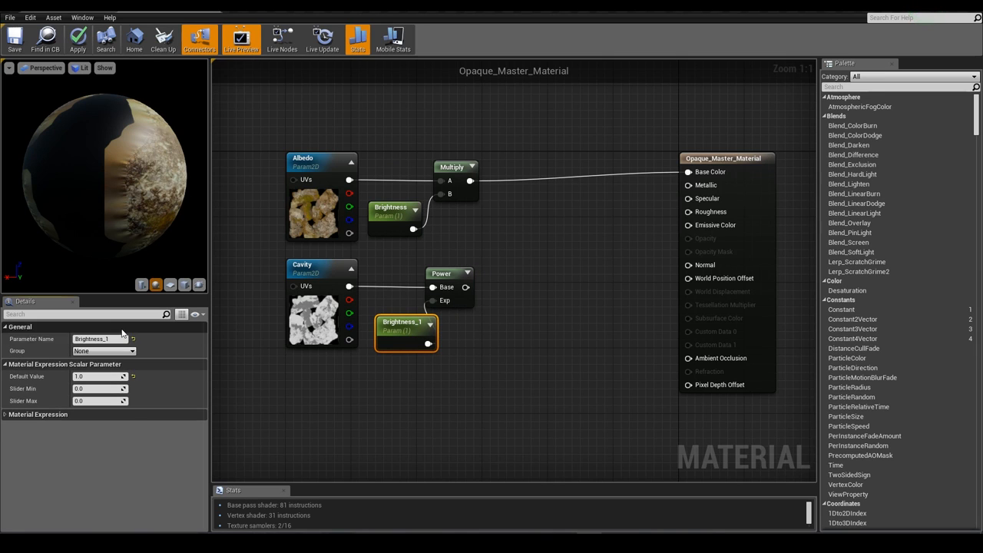
Name the exponent parameter Cavity_Power and shift the Power node slightly further from the Cavity texture node.
click(116, 339)
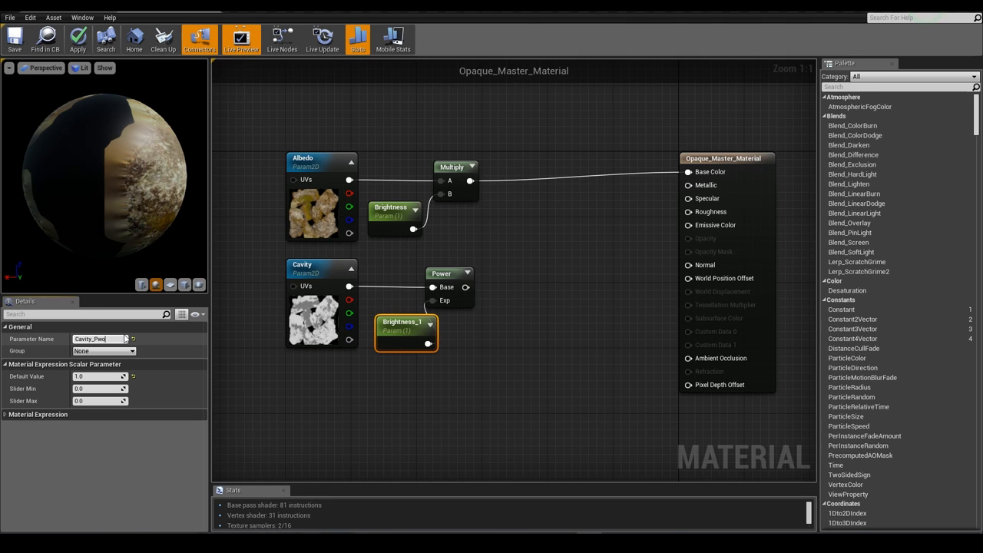
text(Cavity_Power)
key(Return)
click(446, 258)
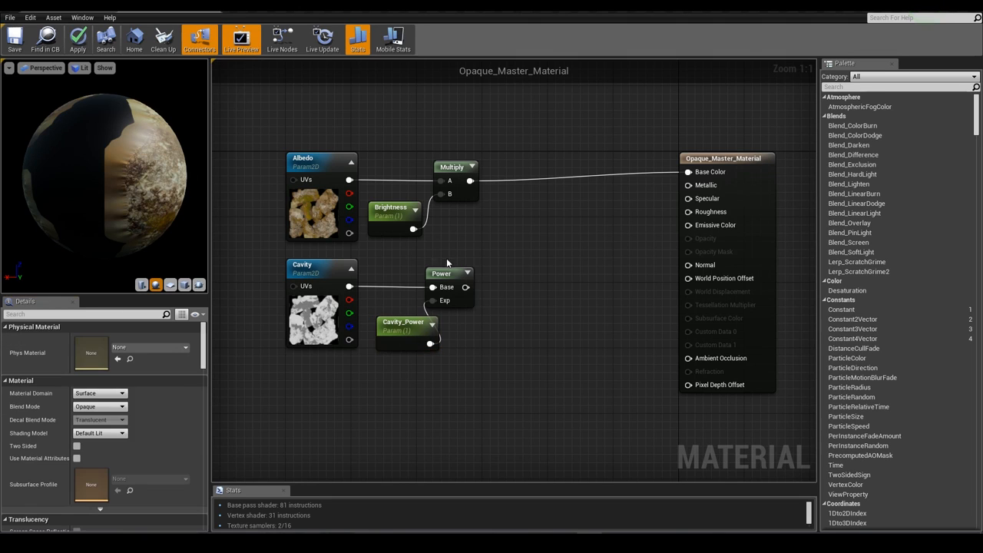
drag(443, 278, 458, 279)
click(547, 307)
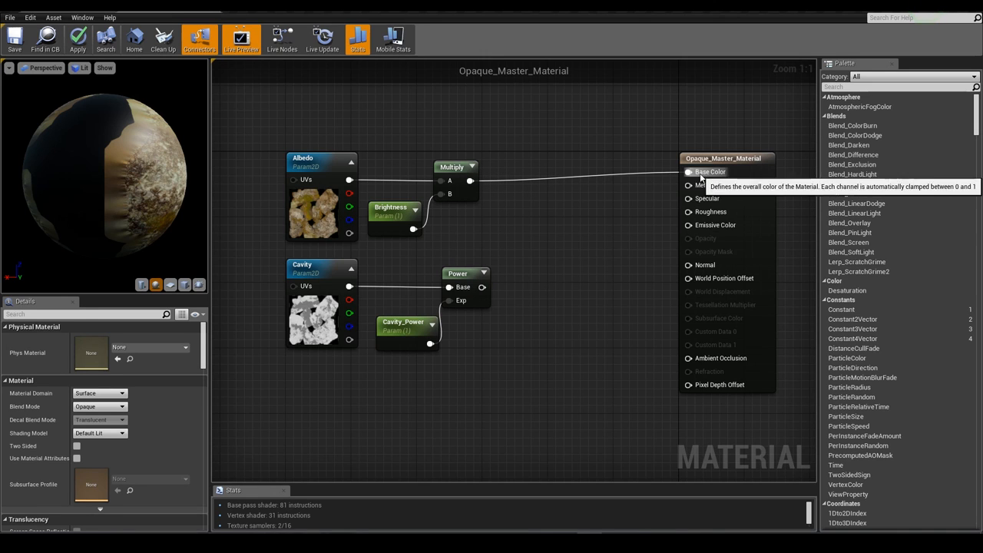
Multiply the brightness-adjusted albedo by the Power node's output and feed the result into Base Color.
click(530, 219)
drag(471, 180, 535, 259)
drag(481, 286, 688, 172)
Hide the floor grid in the material preview so the whole sphere can be seen.
drag(146, 234, 161, 181)
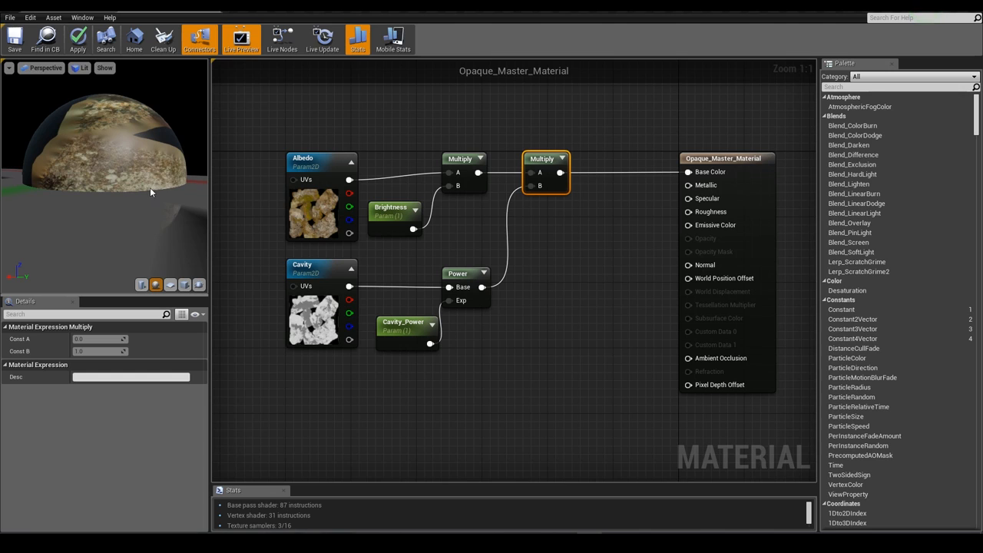
click(104, 67)
click(119, 105)
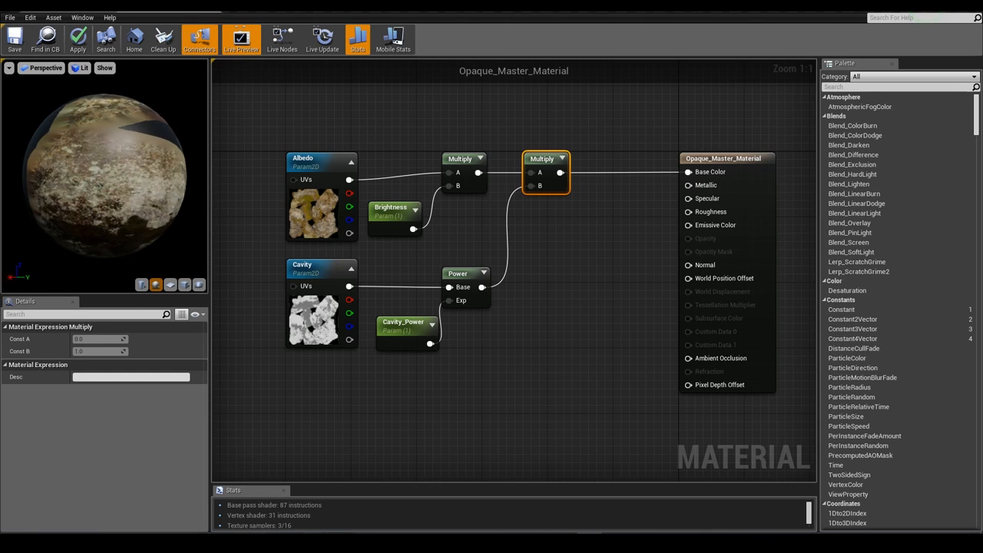
Group the Albedo texture, the Brightness parameter and both Multiply nodes in a comment box titled Albedo.
drag(151, 181, 151, 184)
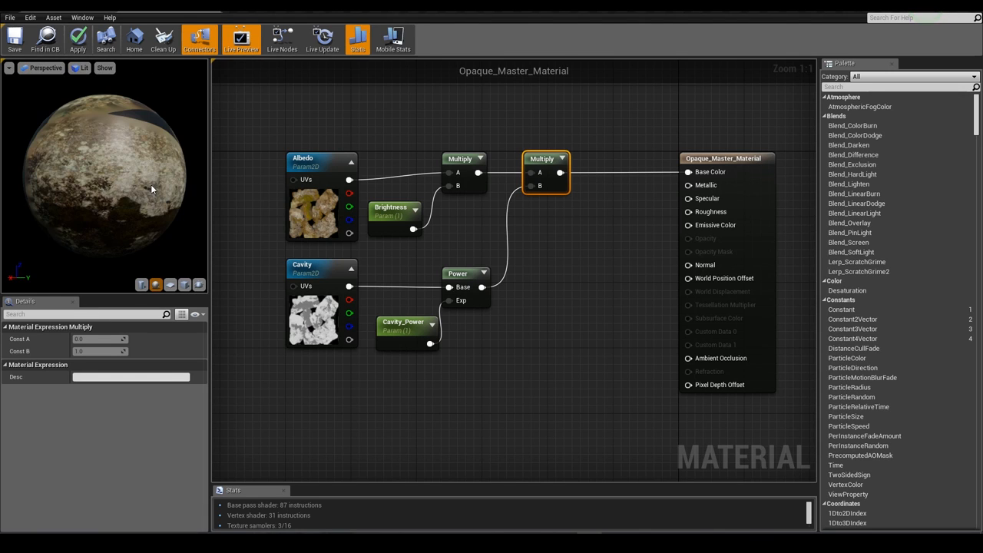
click(517, 238)
scroll(517, 238, down, 1)
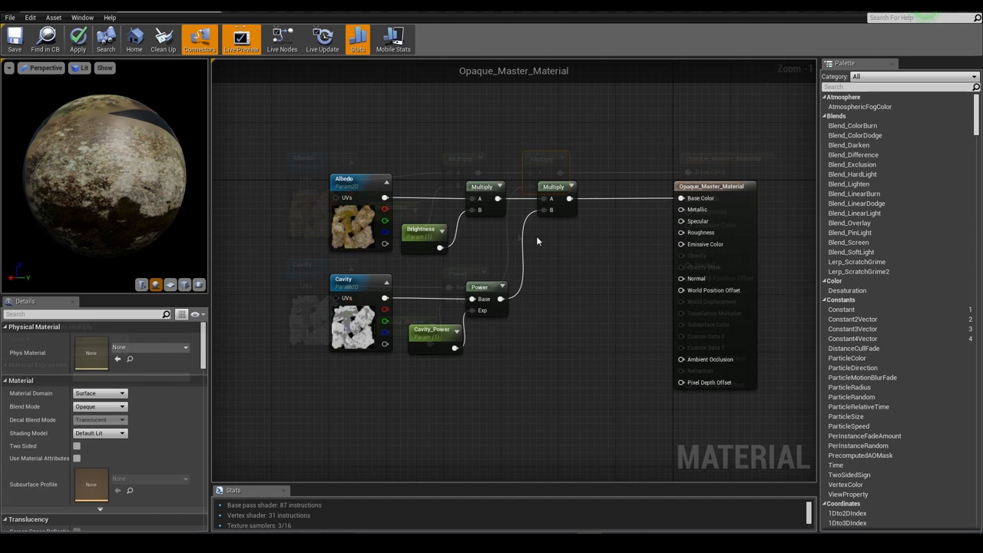
drag(407, 185, 566, 248)
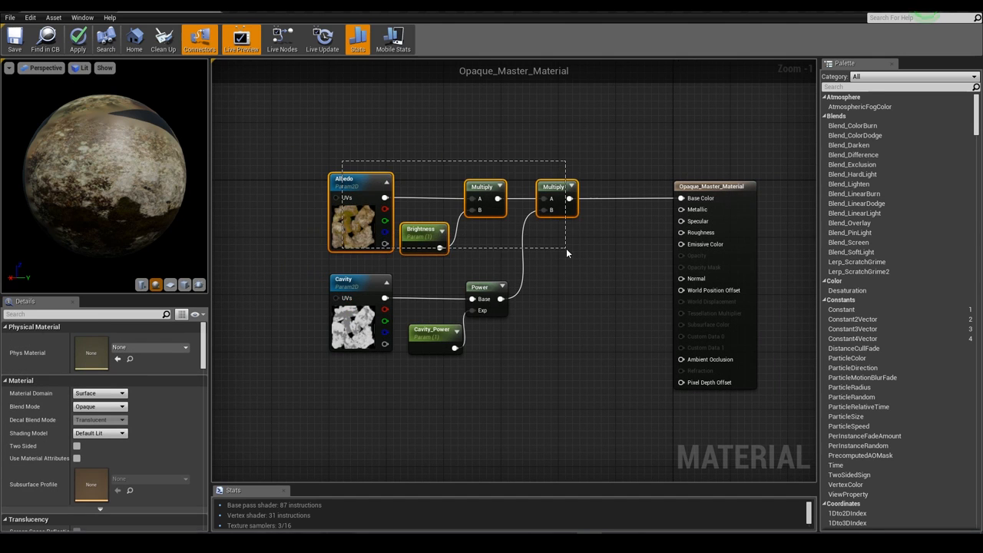
key(c)
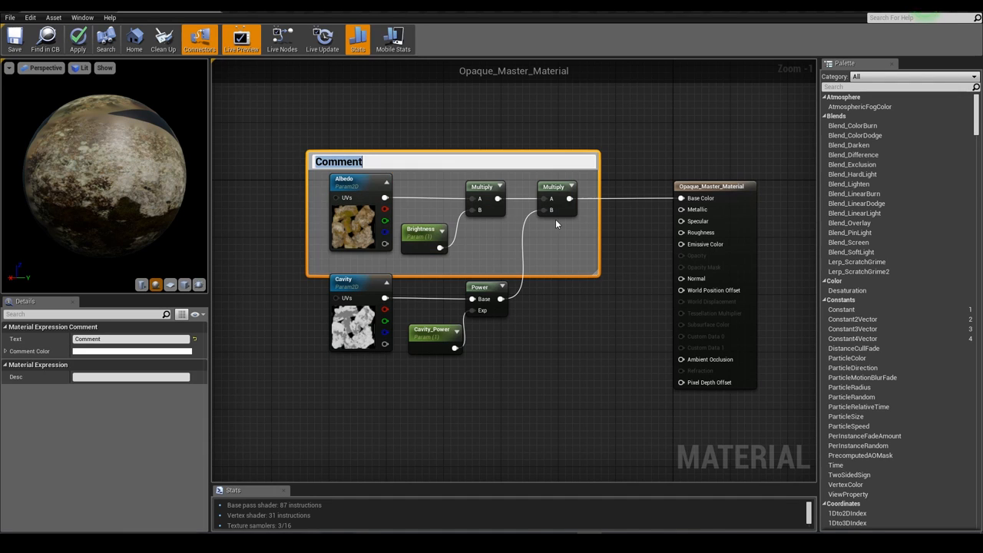
text(edo)
key(Return)
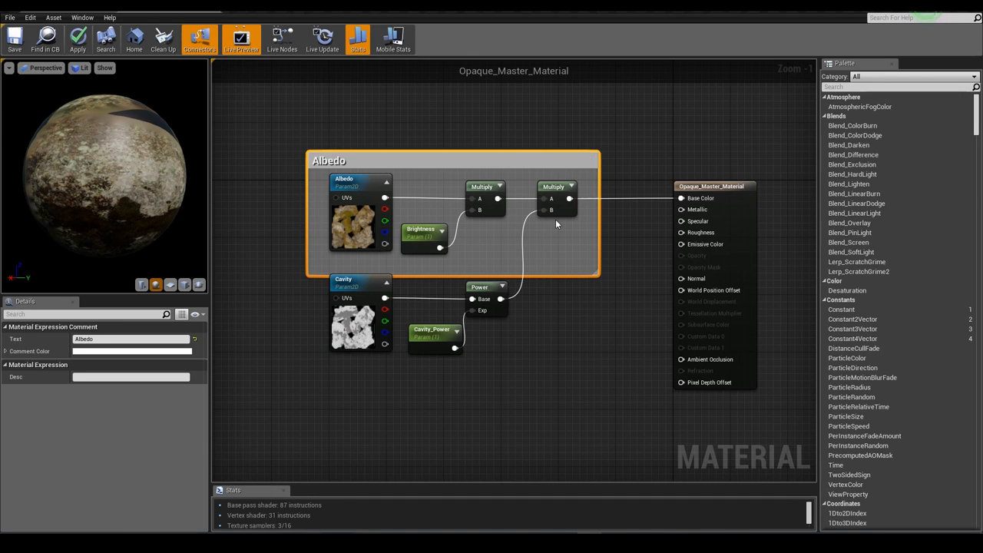
Shrink the lower edge and both sides of the Albedo comment box to fit closely around its nodes.
click(539, 362)
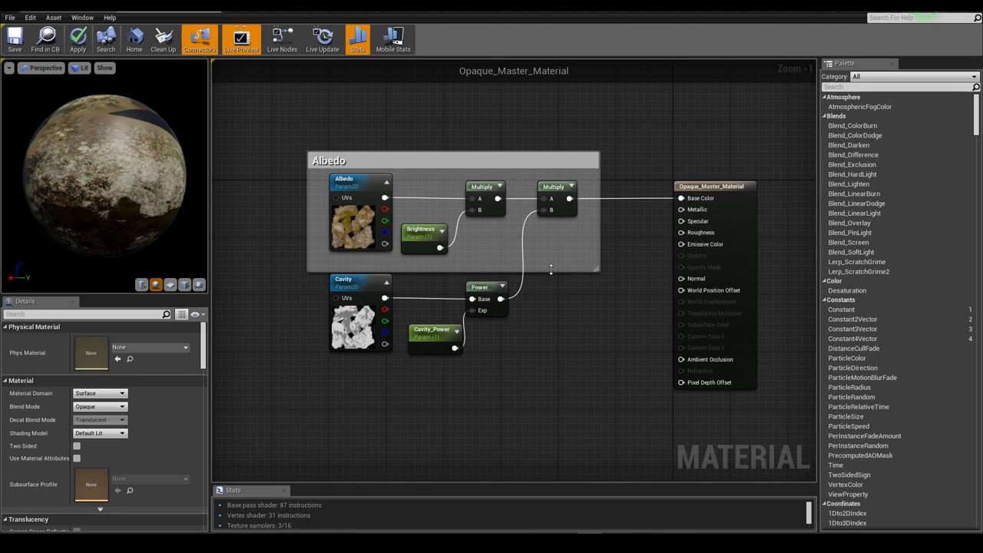
drag(547, 275, 552, 253)
drag(307, 161, 323, 161)
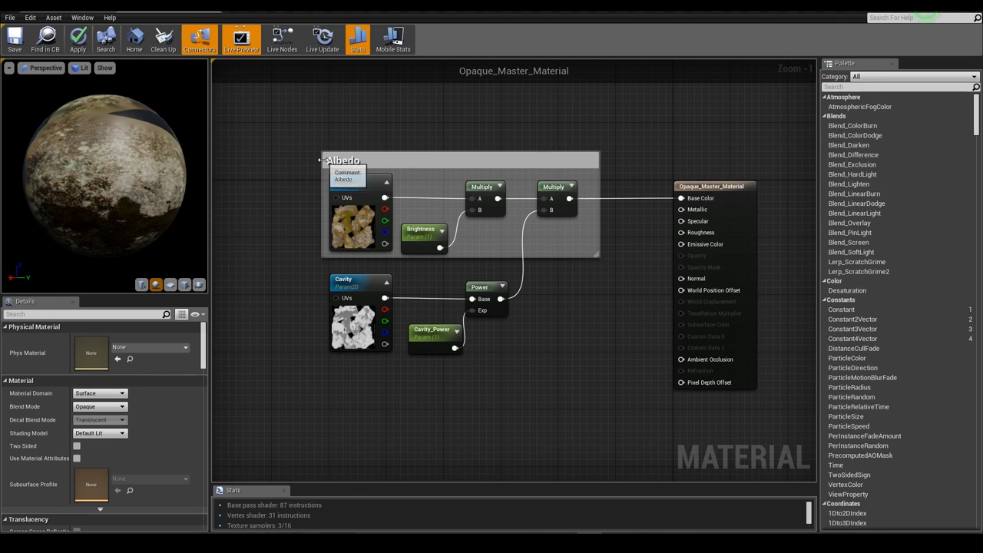
drag(600, 159, 585, 159)
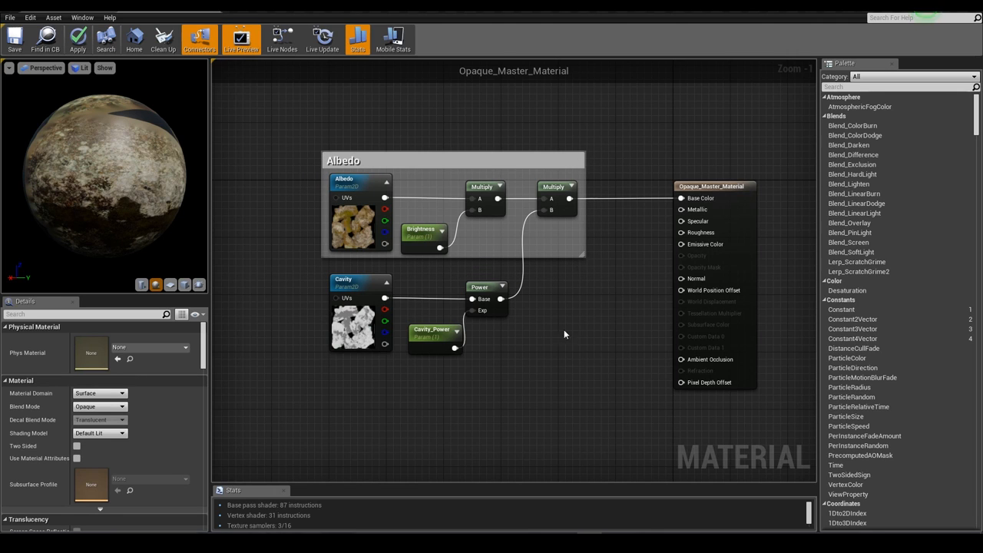
Group the Cavity texture, Cavity_Power parameter and Power node in a comment box titled Cavity.
drag(334, 391, 491, 307)
right_drag(528, 377, 536, 324)
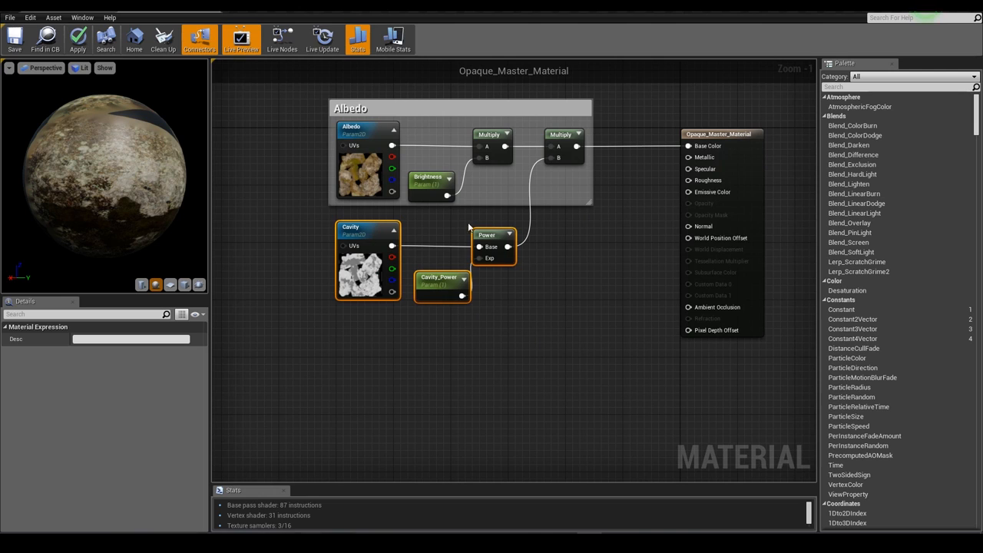
right_drag(491, 242, 491, 263)
text(c)
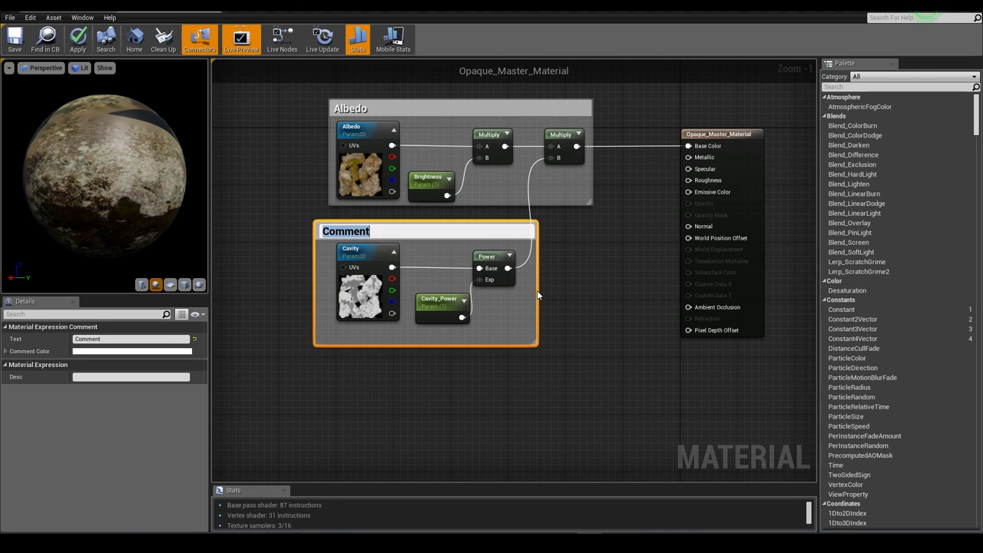
text(Cavity)
key(Return)
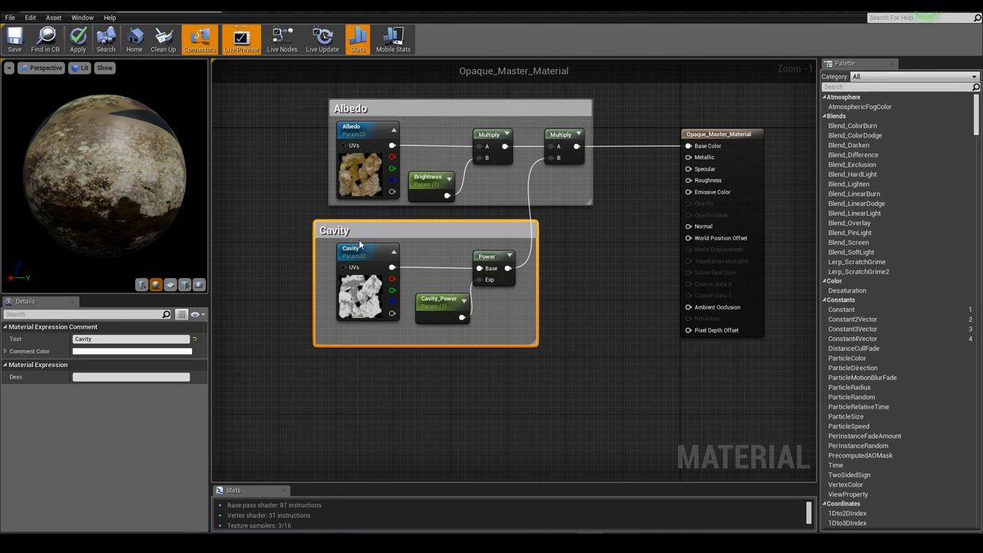
Tighten the Cavity comment box directly beneath the Albedo box and move the material output node further from both boxes.
drag(359, 244, 375, 230)
click(423, 334)
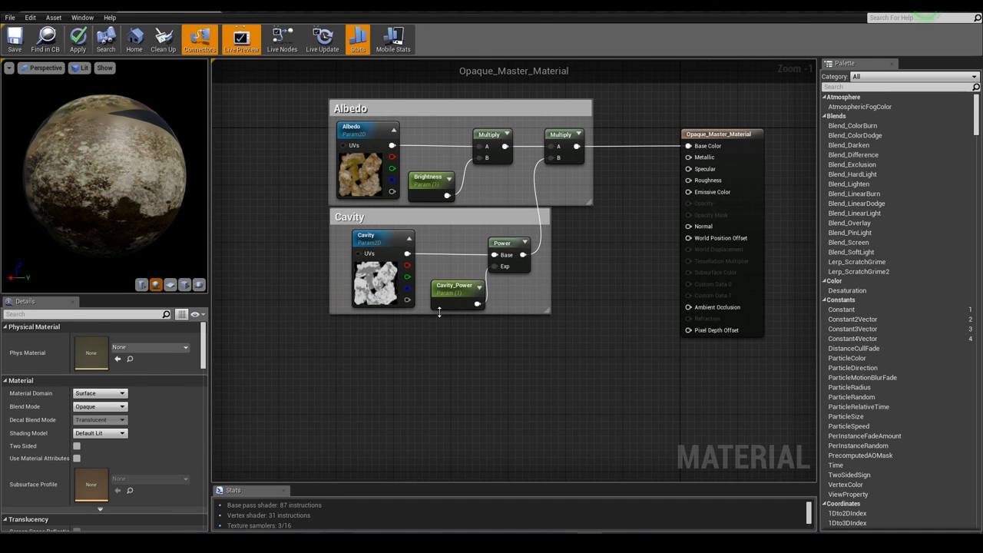
scroll(567, 290, down, 1)
drag(632, 198, 737, 203)
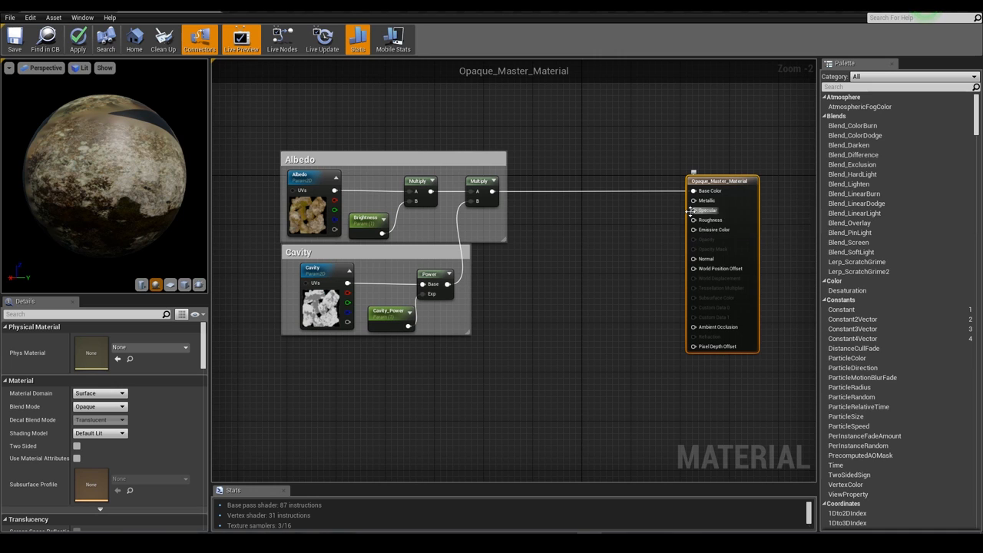
Duplicate the Brightness parameter with its Multiply node, feed in the Albedo texture's red channel, and connect the result to Specular.
drag(371, 170, 417, 223)
key(ctrl+c)
key(ctrl+v)
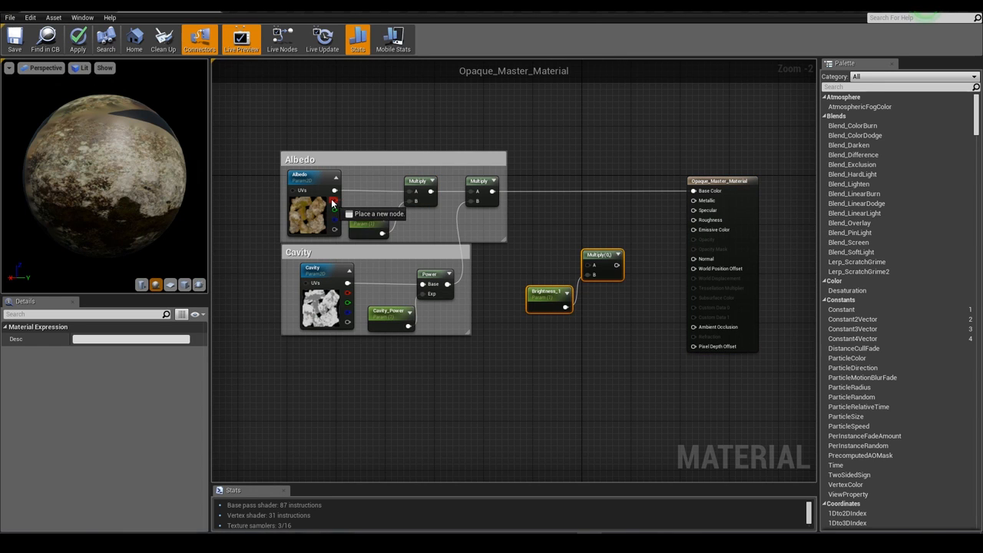
drag(332, 201, 702, 210)
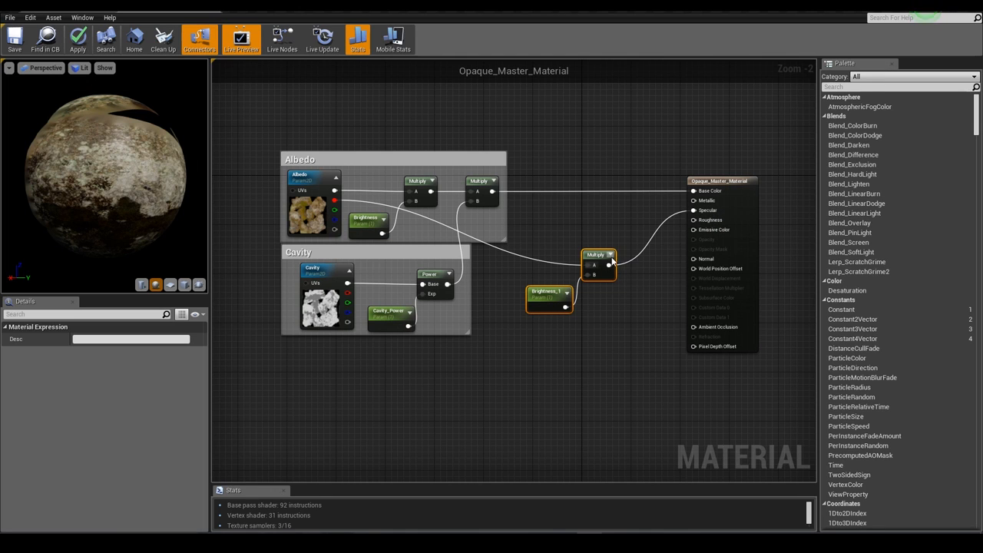
Raise the specular Multiply node and its copied brightness parameter slightly, and rename that parameter Specular_Amount.
drag(596, 253, 595, 229)
drag(540, 301, 552, 283)
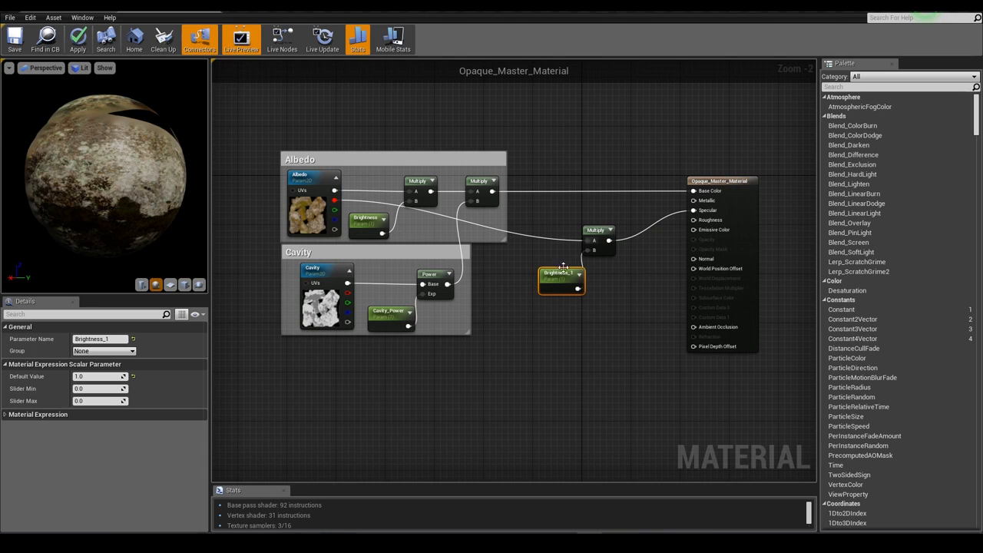
click(114, 341)
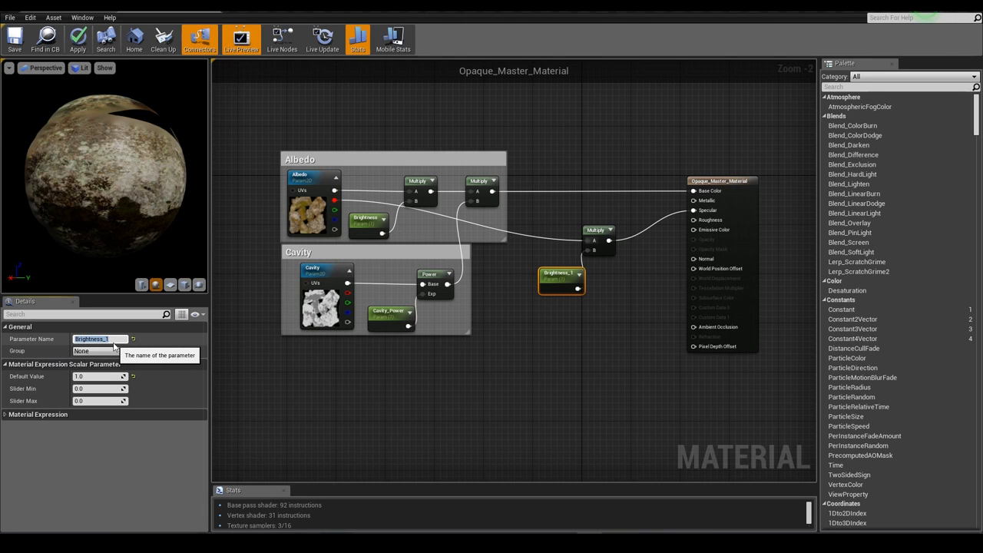
text(Specular_Amount)
key(Return)
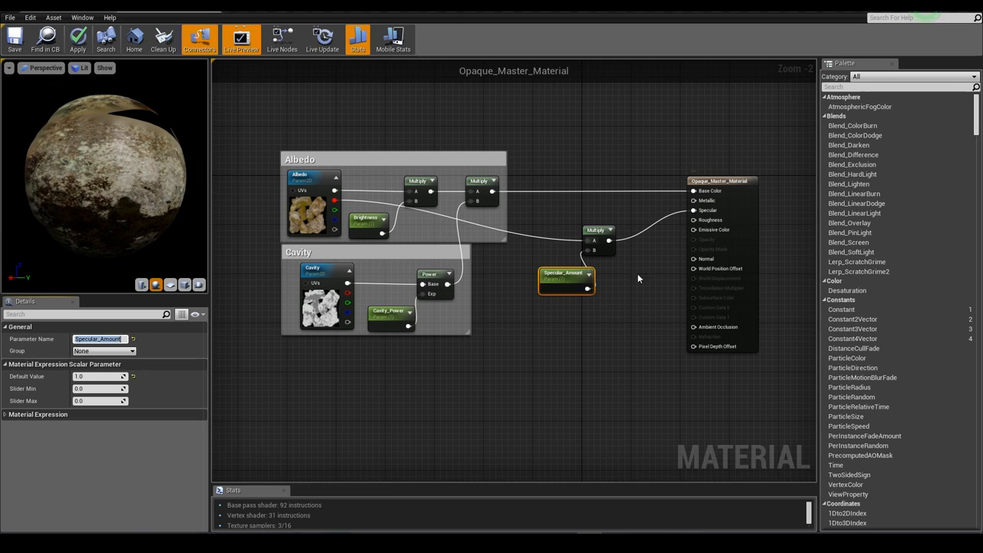
Group the Specular_Amount parameter and its Multiply node in a comment box titled Specular, tightened around them.
drag(585, 290, 588, 284)
text(c)
text(Specular)
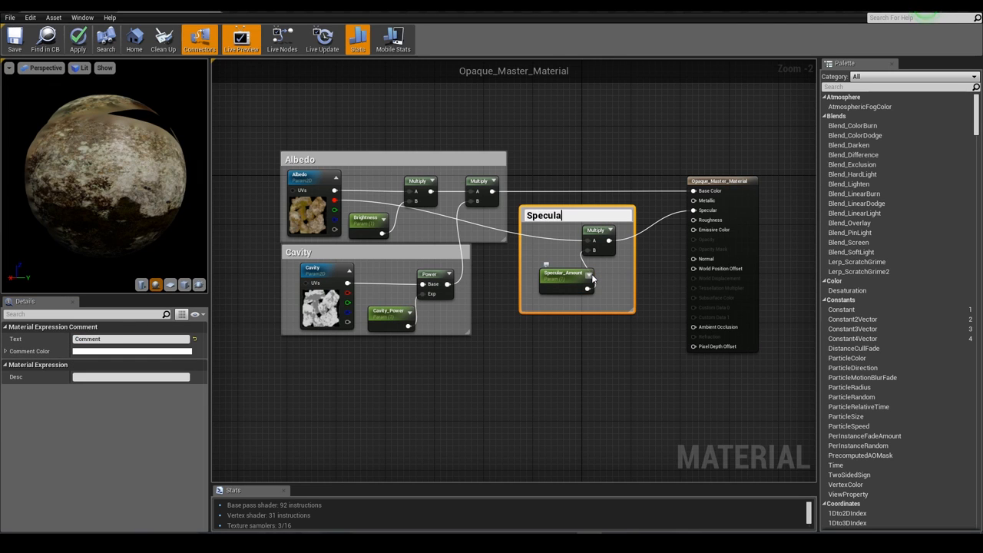
key(Return)
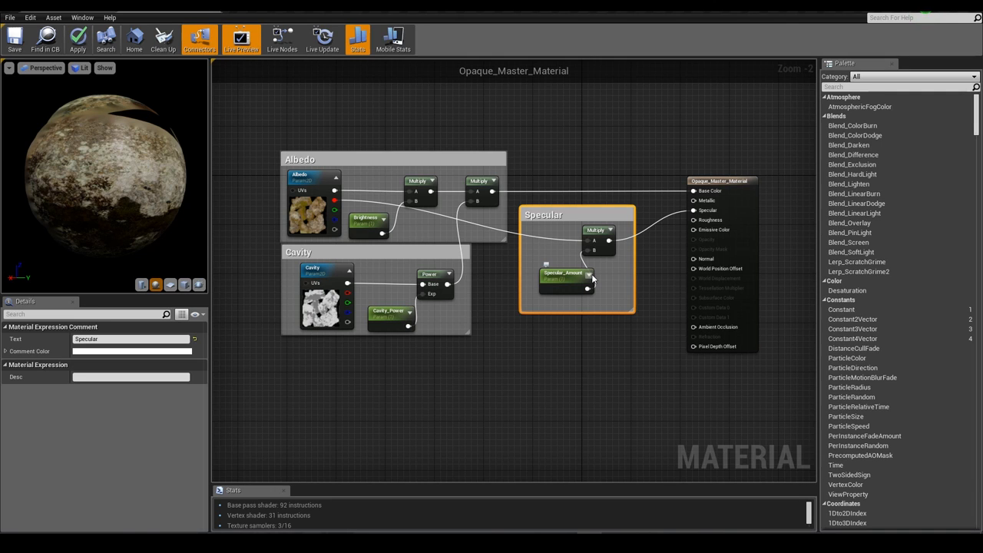
click(589, 324)
Duplicate the Albedo comment box with its texture, Brightness and first Multiply node, and place the copy beneath the Cavity box.
mouse_move(719, 223)
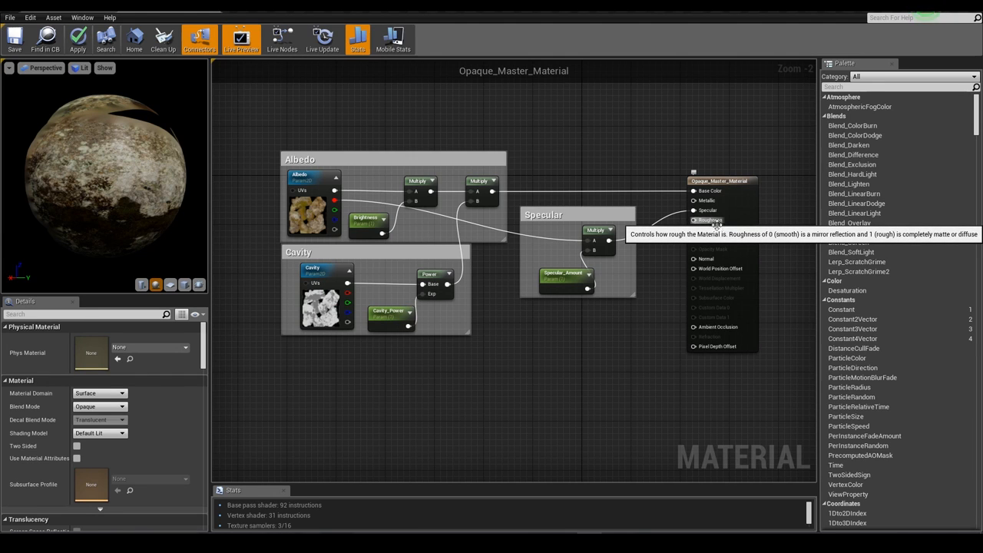
right_drag(478, 338, 514, 320)
drag(256, 98, 460, 207)
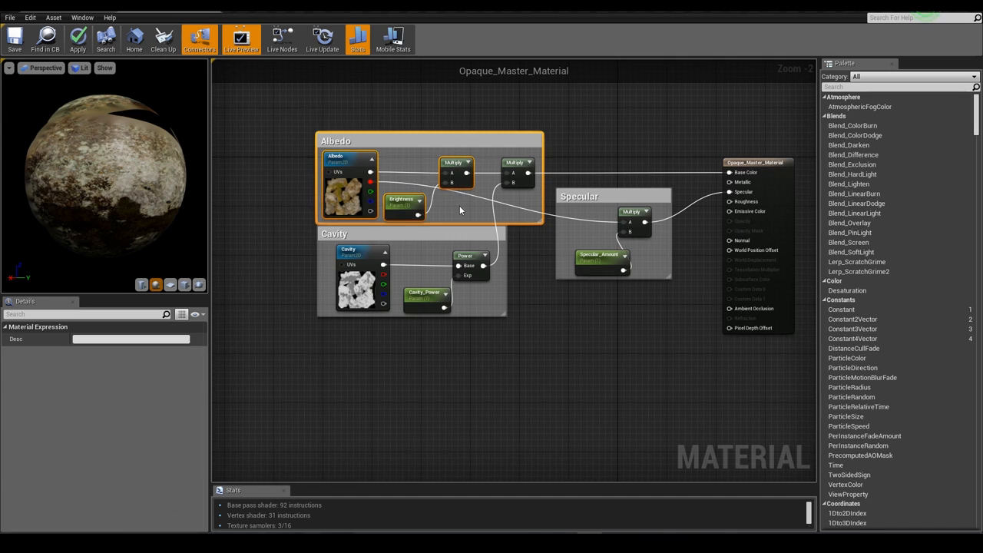
right_drag(459, 209, 474, 171)
key(ctrl+c)
key(ctrl+v)
drag(423, 332, 398, 283)
Rename both the copied comment box and its texture parameter as Roughness.
double_click(374, 288)
text(Roughness)
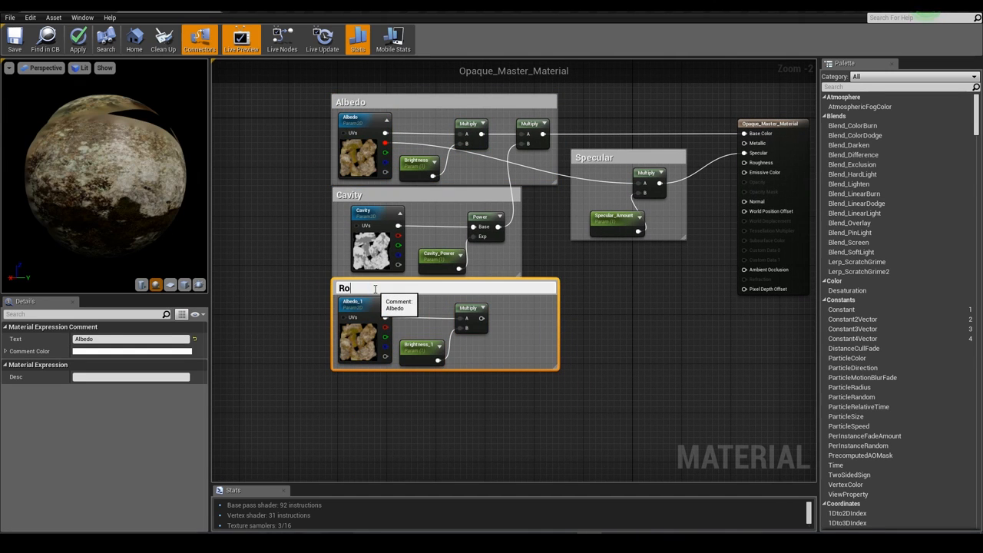
key(Return)
click(374, 324)
click(119, 339)
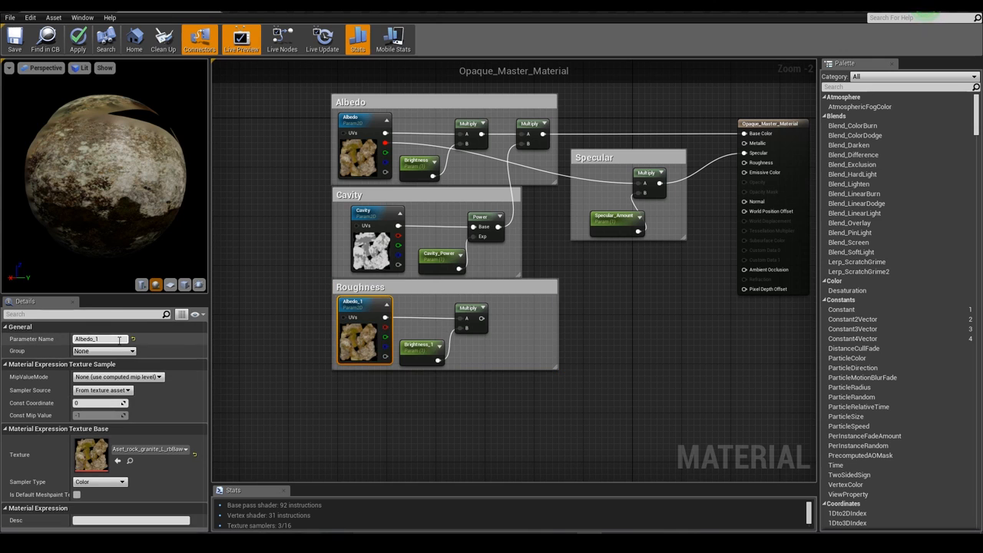
text(Roughness)
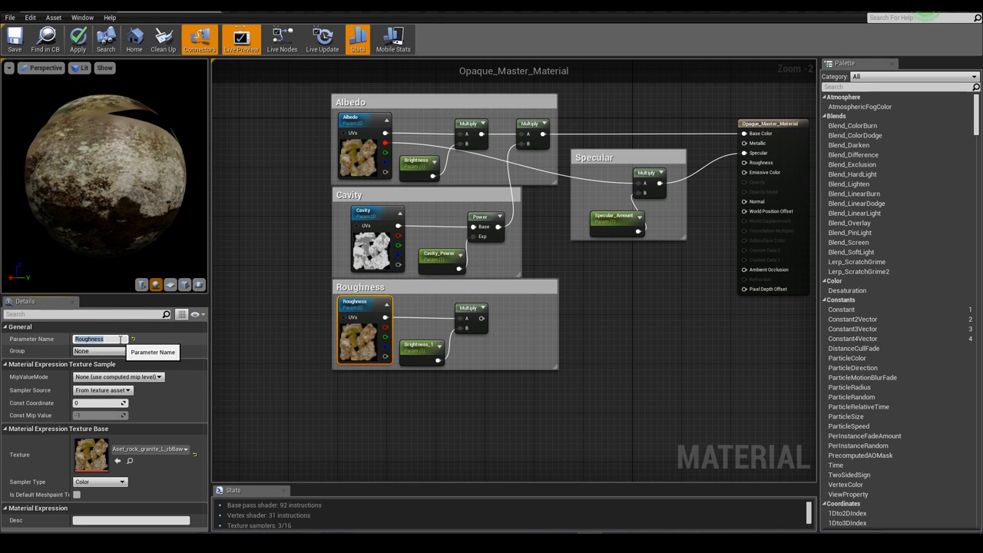
key(Return)
Assign the granite rock's roughness texture to the Roughness texture parameter.
click(154, 450)
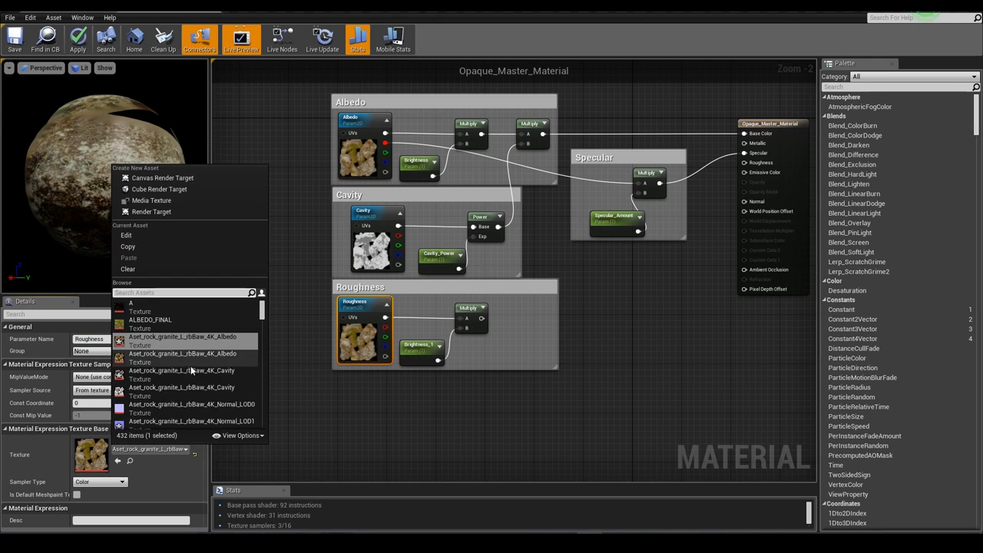
scroll(201, 403, down, 3)
click(201, 407)
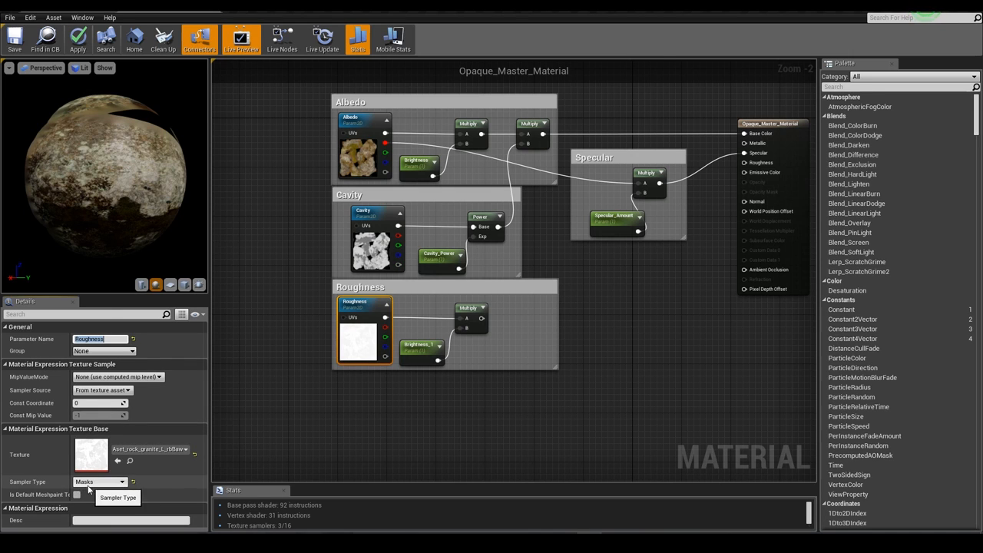
click(483, 410)
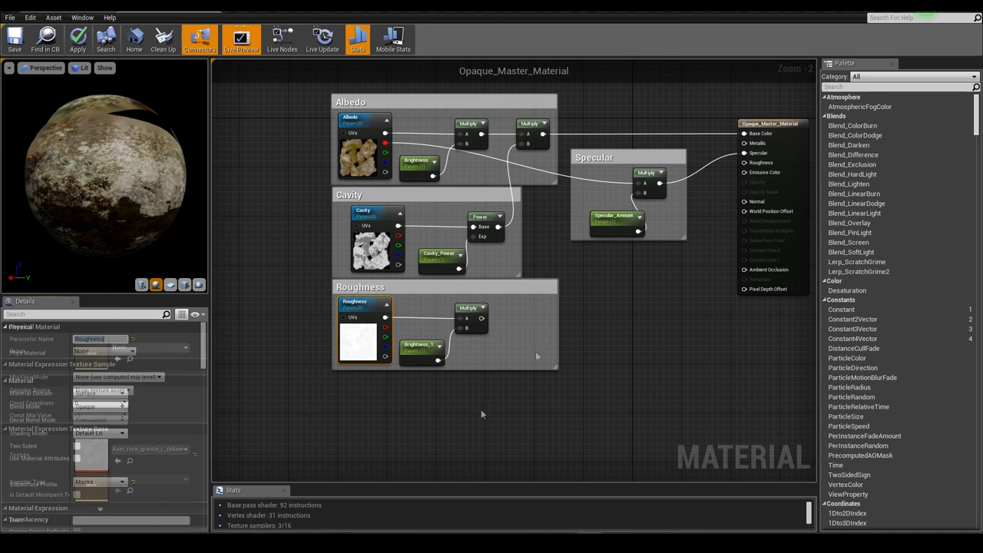
Rename the brightness parameter inside the Roughness box as Roughness_Amount.
click(423, 357)
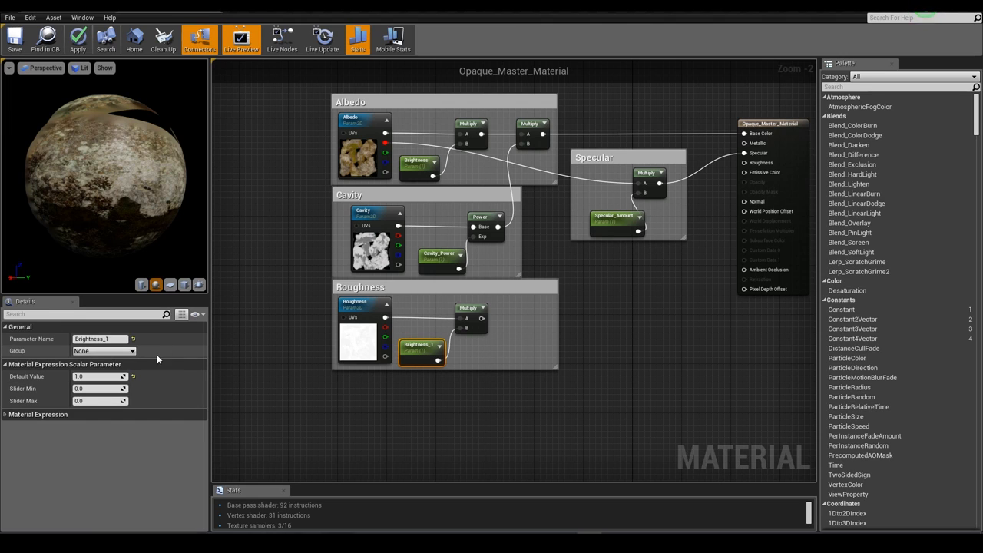
click(119, 339)
text(R)
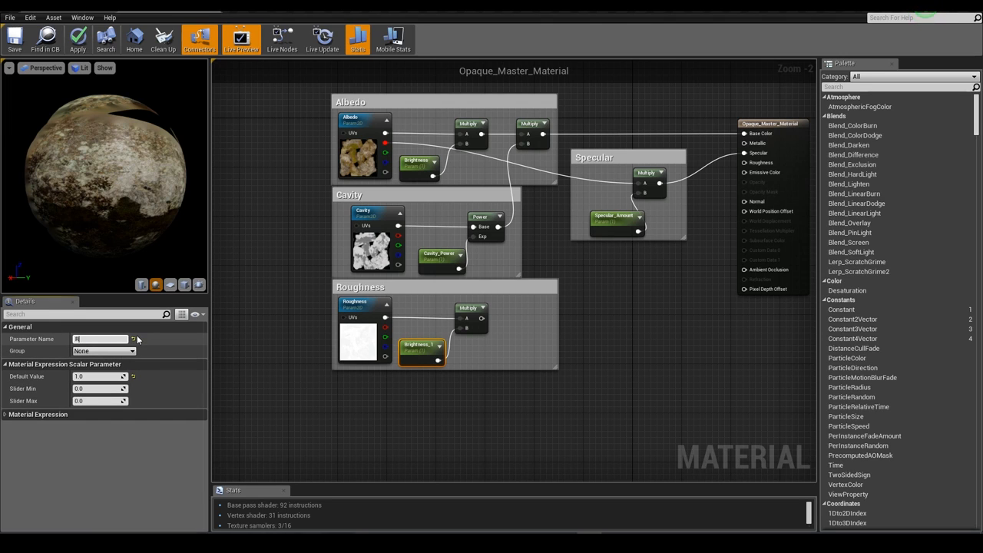
text(oughness_Amount)
key(Return)
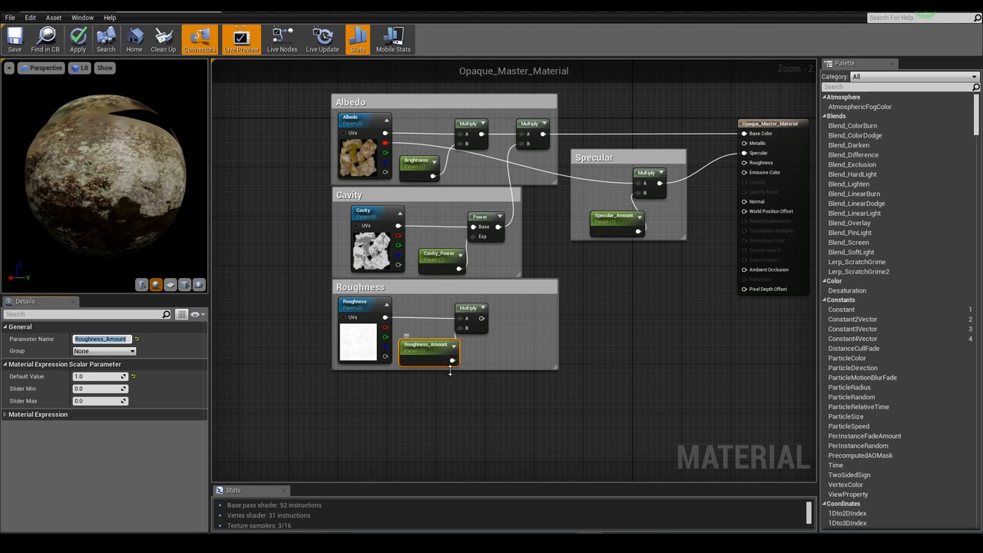
click(494, 347)
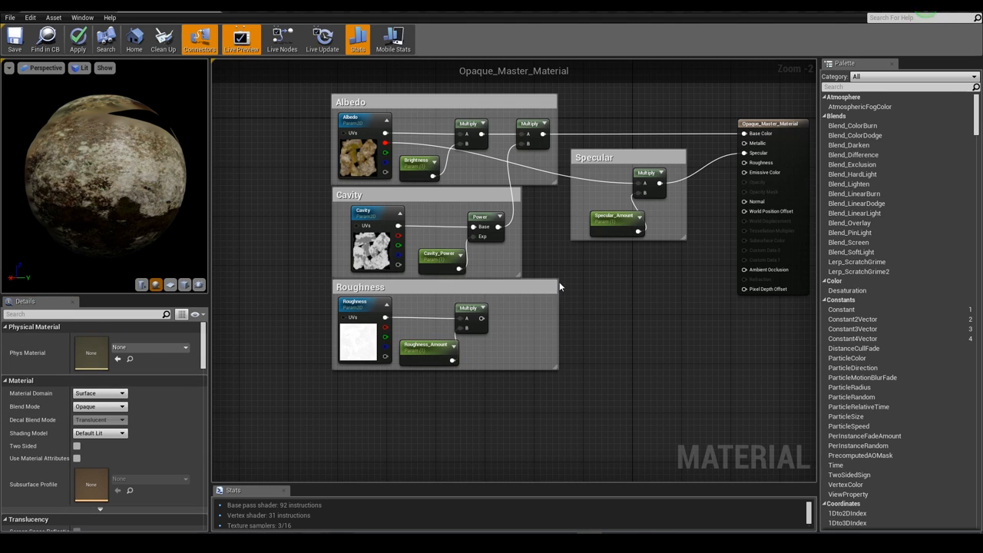
Narrow the Roughness comment box so it ends just past its Multiply node.
click(550, 286)
drag(559, 291, 503, 306)
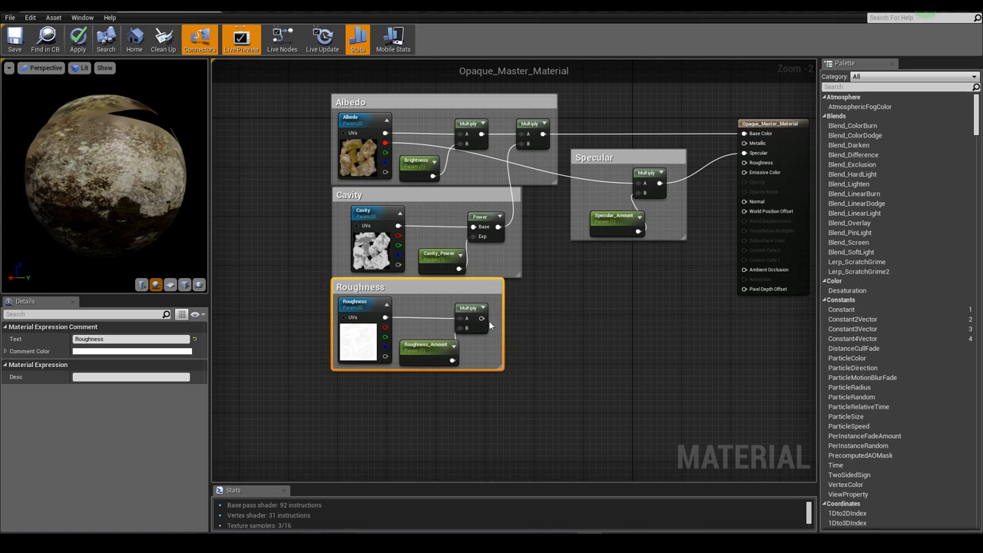
drag(428, 317, 423, 357)
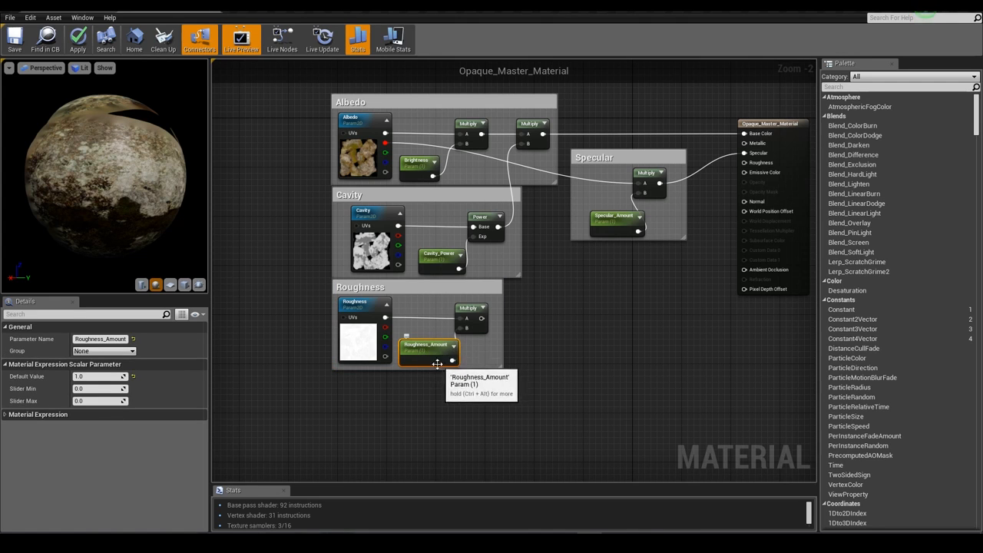
click(510, 331)
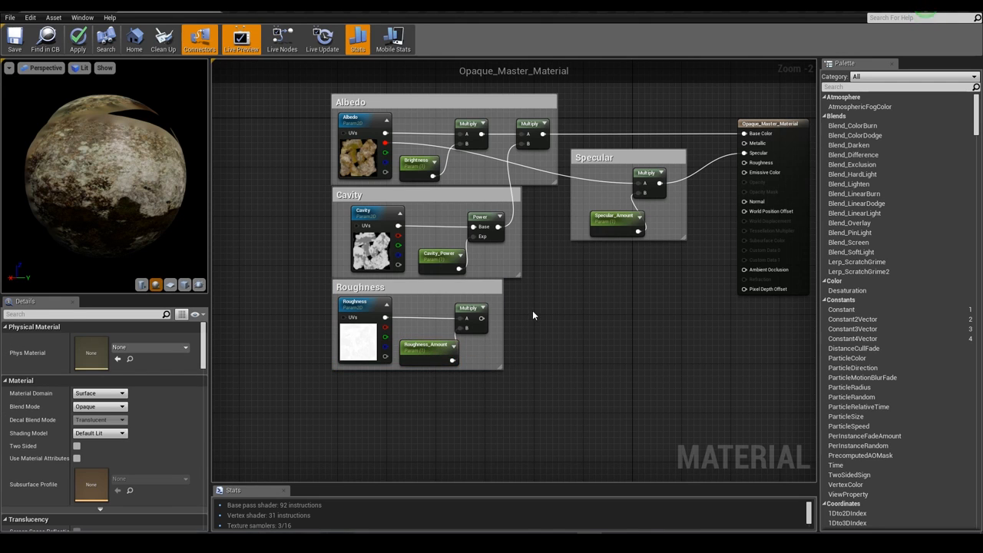
Connect the Roughness Multiply output to the material's Roughness input, routing the wire beneath the Specular box with a reroute node.
right_drag(532, 310, 475, 323)
drag(422, 330, 701, 178)
right_drag(637, 335, 526, 293)
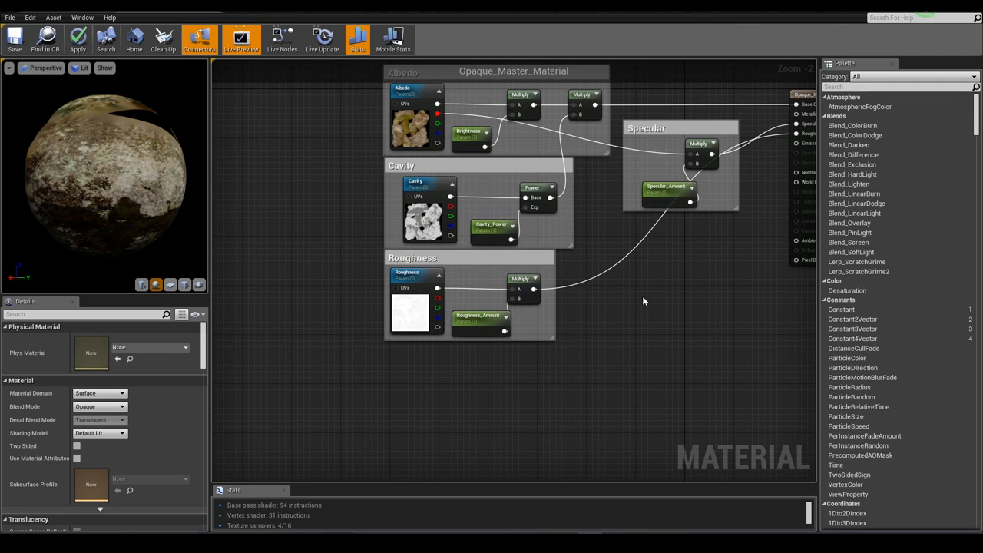
right_drag(770, 308, 673, 323)
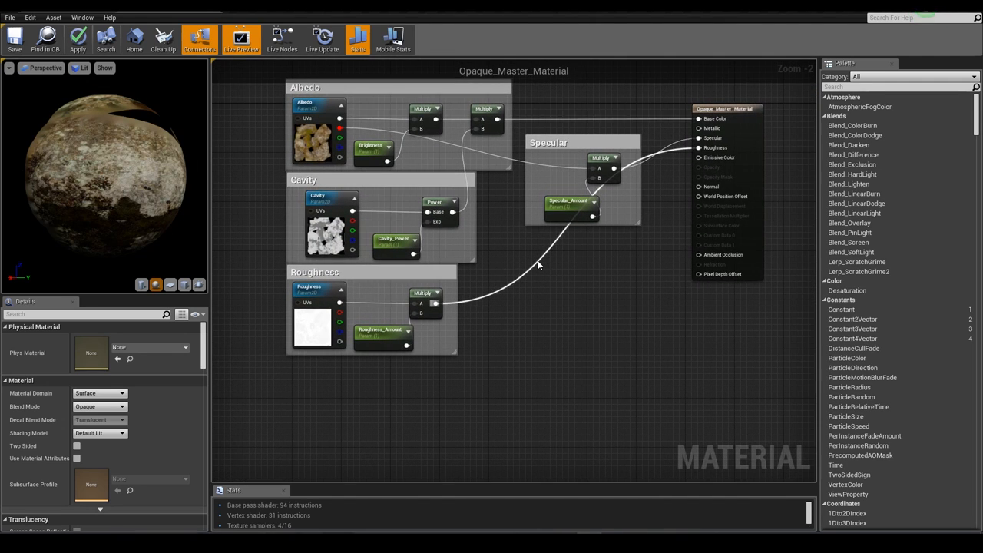
double_click(538, 264)
drag(539, 264, 635, 238)
click(629, 263)
Narrow the Specular comment box so its left edge sits closer to its nodes.
right_drag(584, 306, 637, 336)
drag(575, 182, 590, 182)
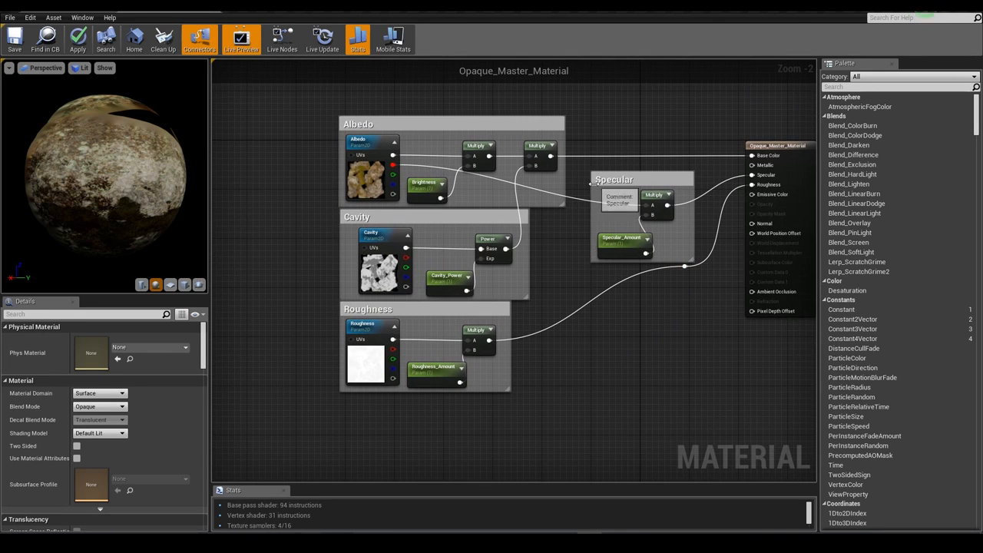
right_drag(715, 349, 623, 325)
scroll(649, 358, down, 2)
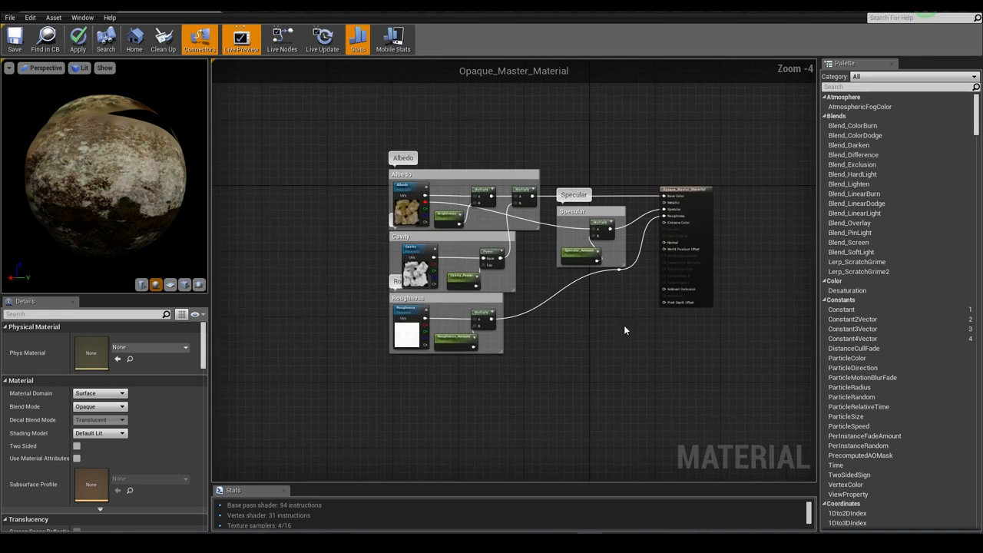
Duplicate the Roughness texture parameter below the Roughness box and rename the copy as Normal.
scroll(625, 326, up, 1)
right_drag(417, 369, 515, 298)
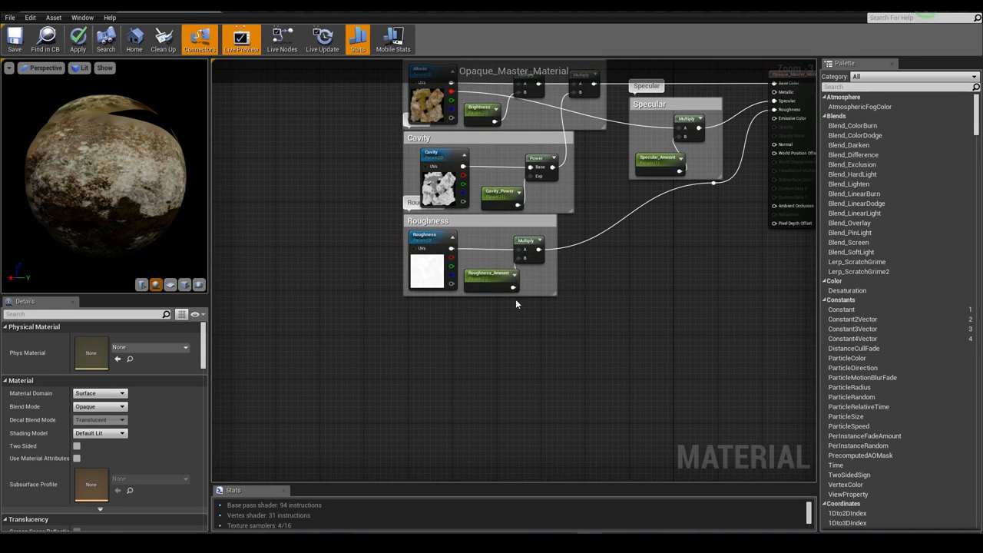
key(ctrl+v)
drag(415, 373, 415, 318)
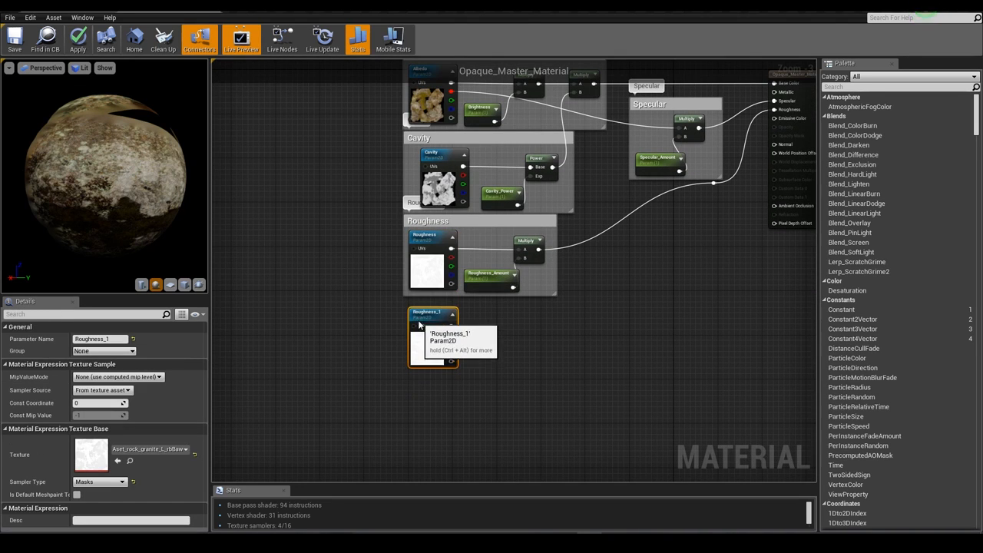
click(104, 338)
text(N)
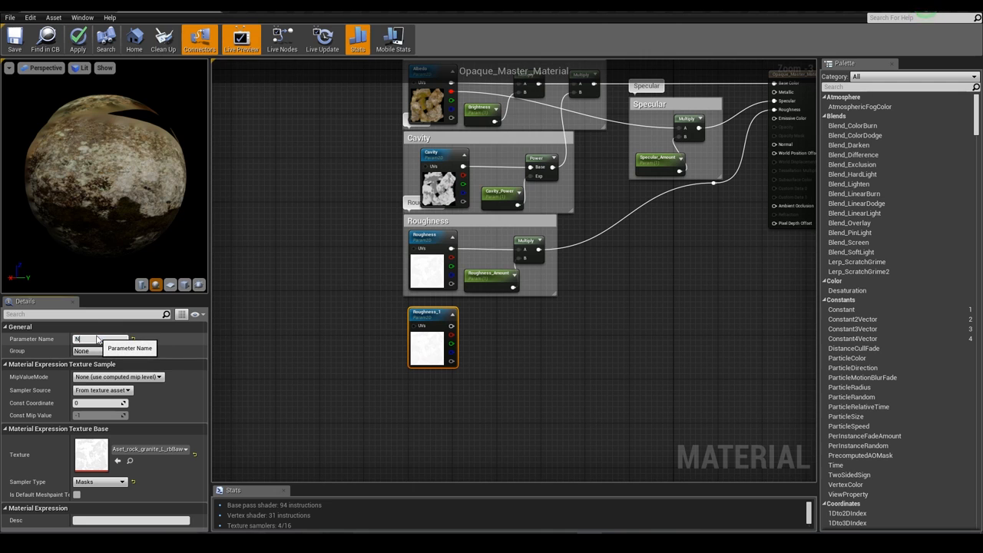
text(ormal)
key(Return)
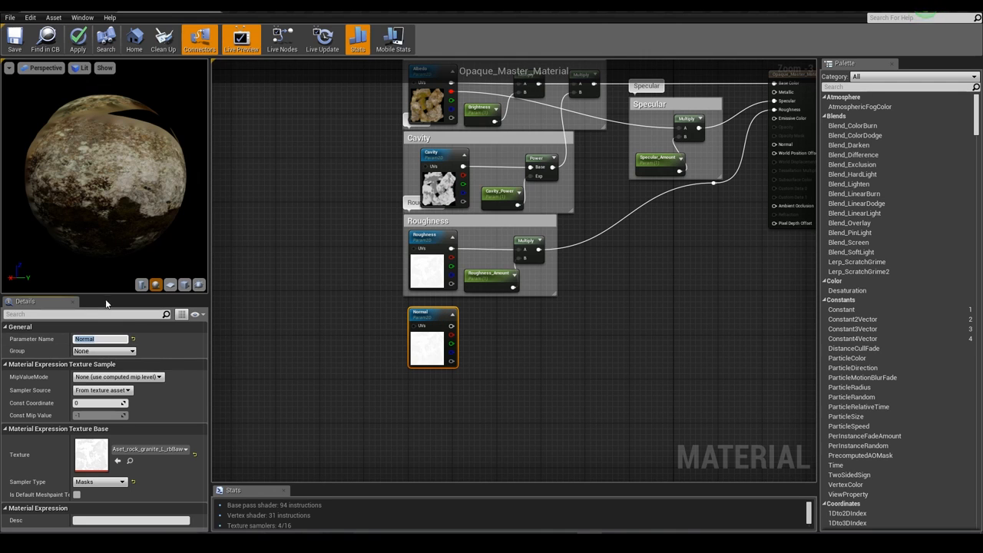
Assign the granite rock's normal map texture to the Normal texture parameter.
click(168, 450)
click(154, 337)
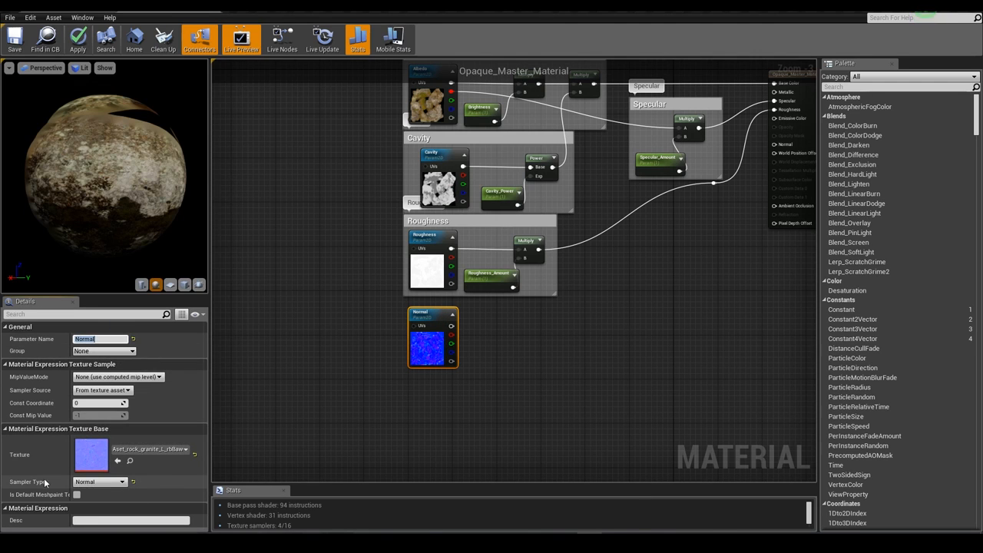
click(506, 336)
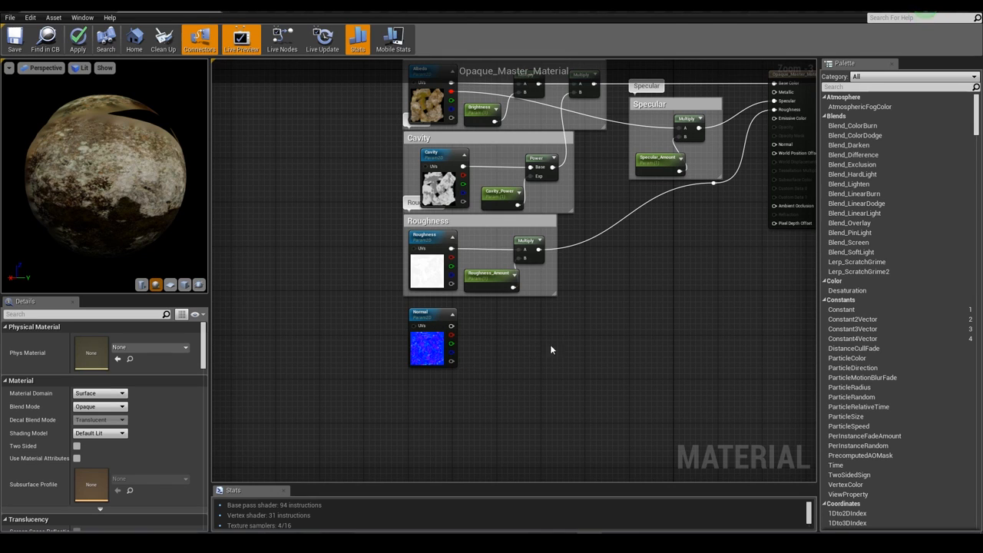
right_drag(550, 347, 524, 344)
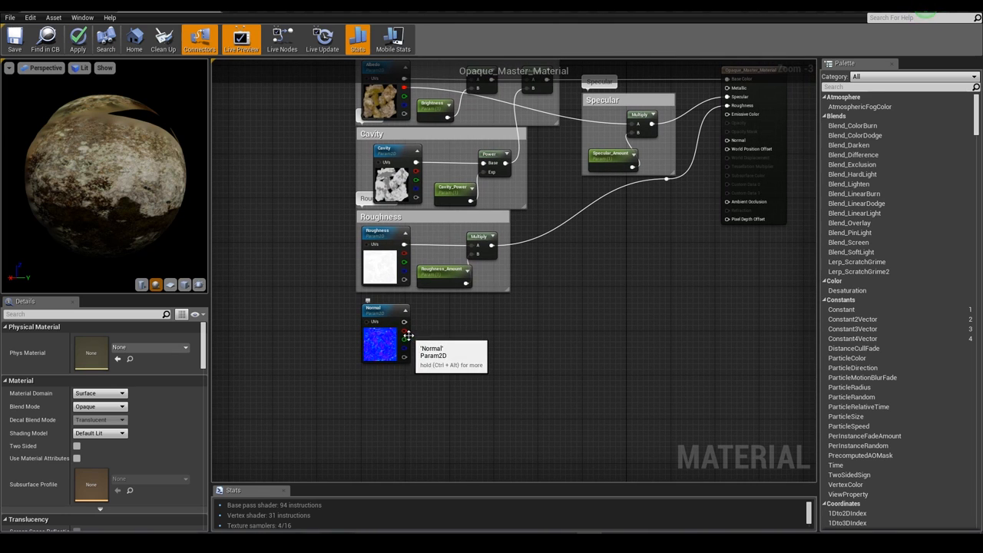
drag(457, 309, 668, 395)
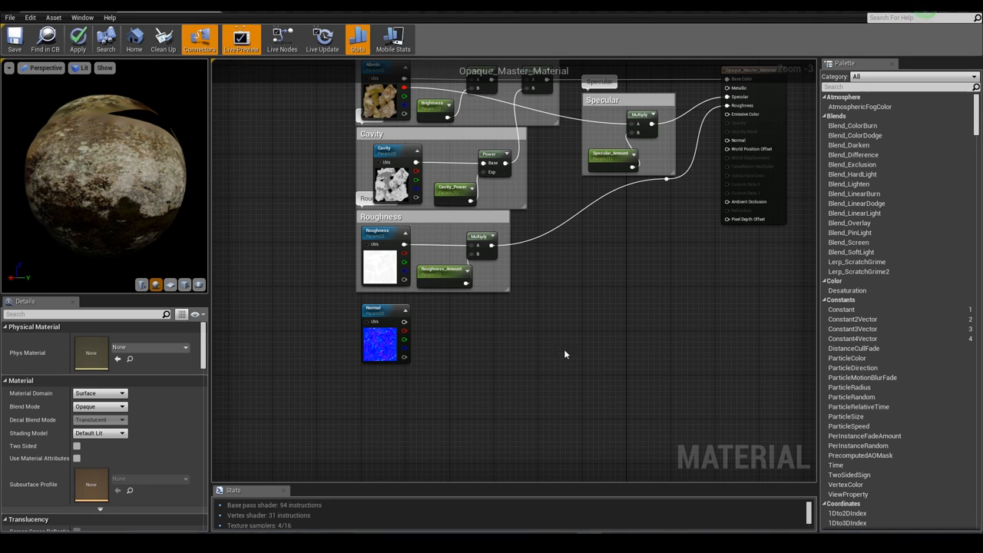
right_drag(612, 265, 602, 317)
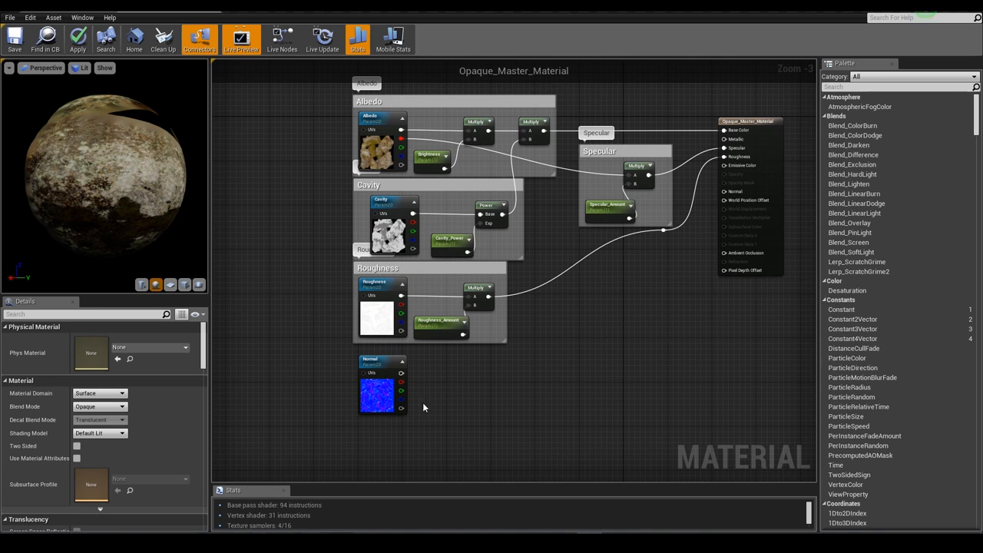
right_drag(569, 411, 535, 397)
scroll(466, 370, up, 2)
scroll(481, 398, down, 1)
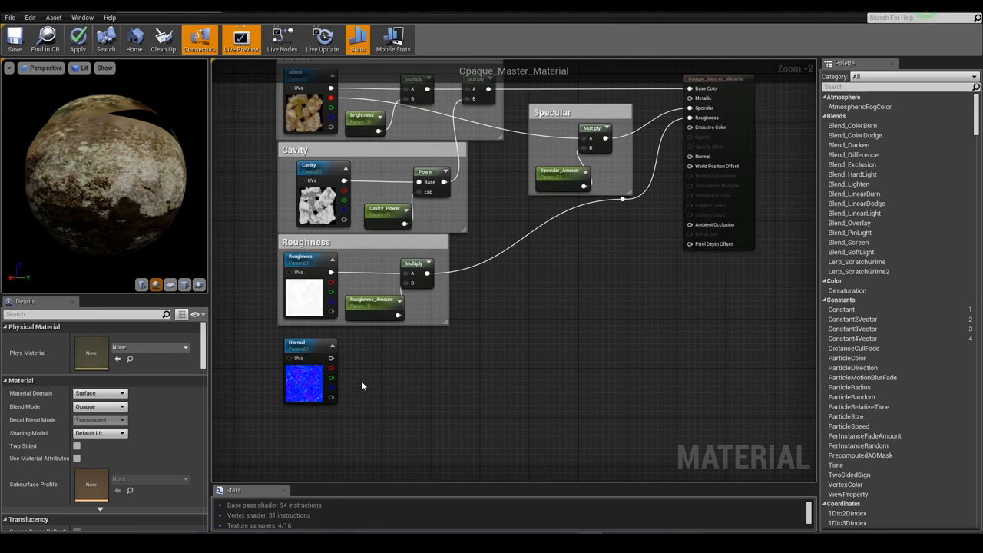
right_drag(361, 381, 351, 361)
scroll(341, 361, up, 1)
drag(336, 360, 381, 383)
click(388, 283)
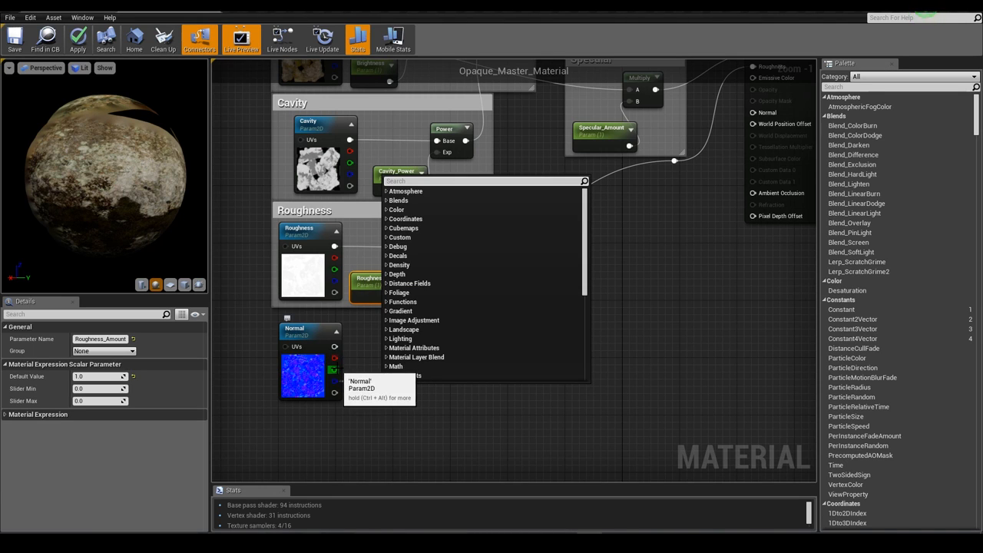
click(372, 346)
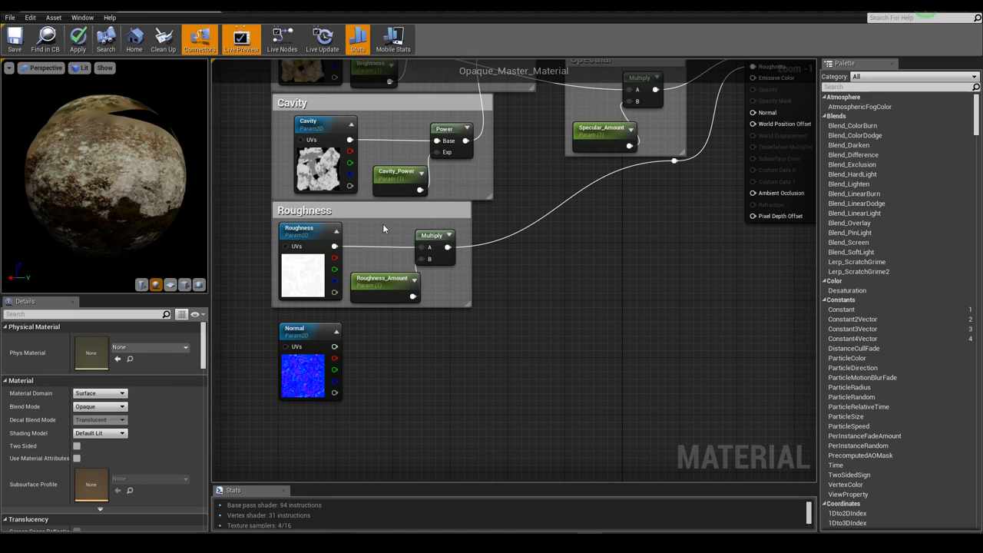
Copy the Roughness box's Multiply node beside the Normal texture and connect the texture's red channel to its A input.
click(432, 235)
key(ctrl+c)
key(ctrl+v)
drag(418, 369, 418, 340)
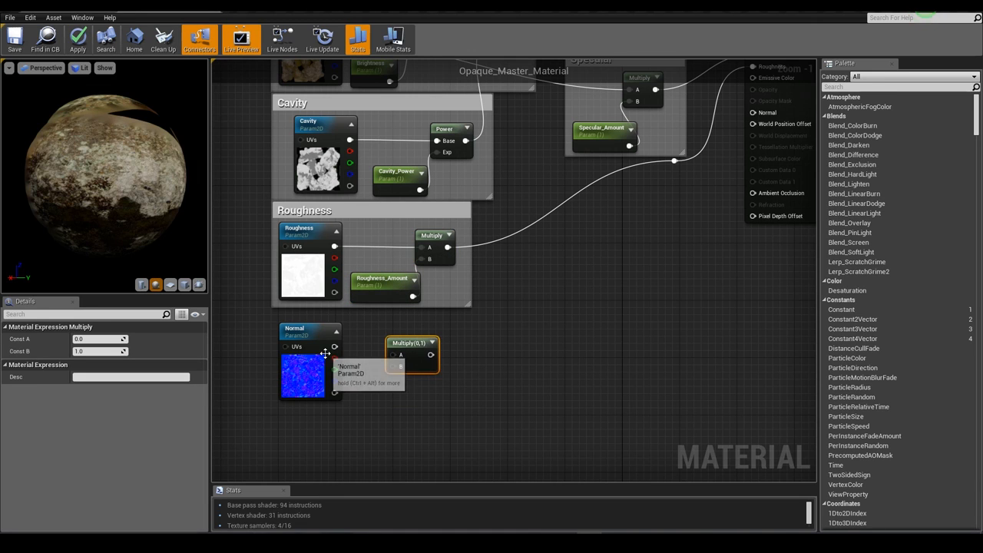
drag(334, 357, 394, 356)
drag(402, 343, 425, 343)
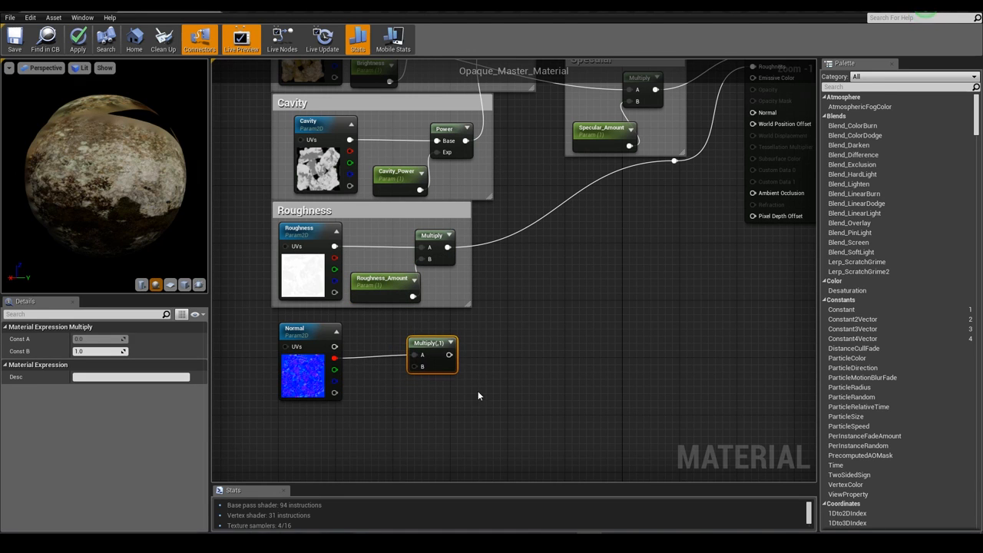
Paste a second Multiply node directly below the first and connect the Normal texture's green channel to its A input.
key(ctrl+v)
right_drag(478, 392, 459, 345)
drag(495, 355, 423, 354)
drag(315, 322, 396, 365)
drag(423, 363, 422, 339)
click(483, 313)
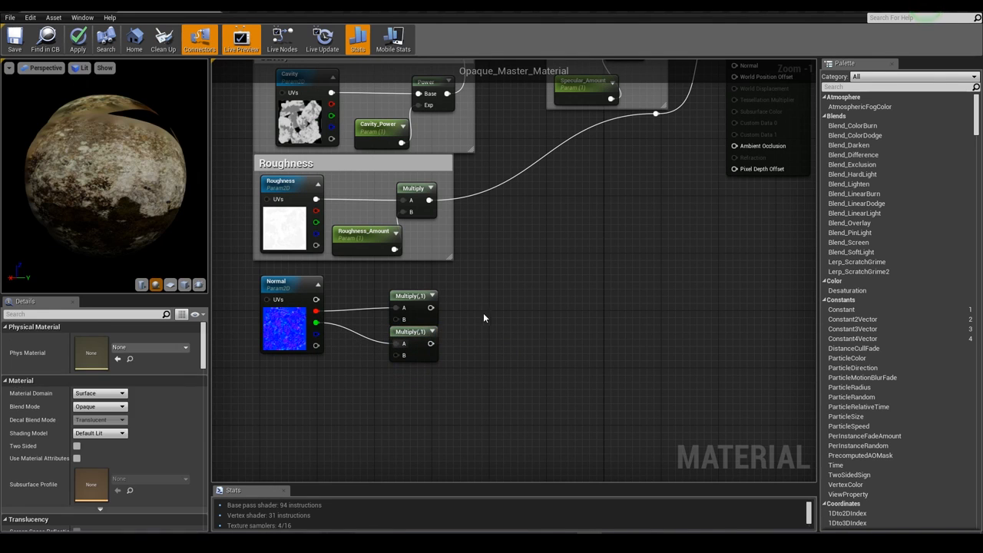
Copy the Roughness_Amount parameter below the Normal texture and rename the copy as Normal_Strength.
click(275, 351)
scroll(454, 291, down, 1)
click(387, 223)
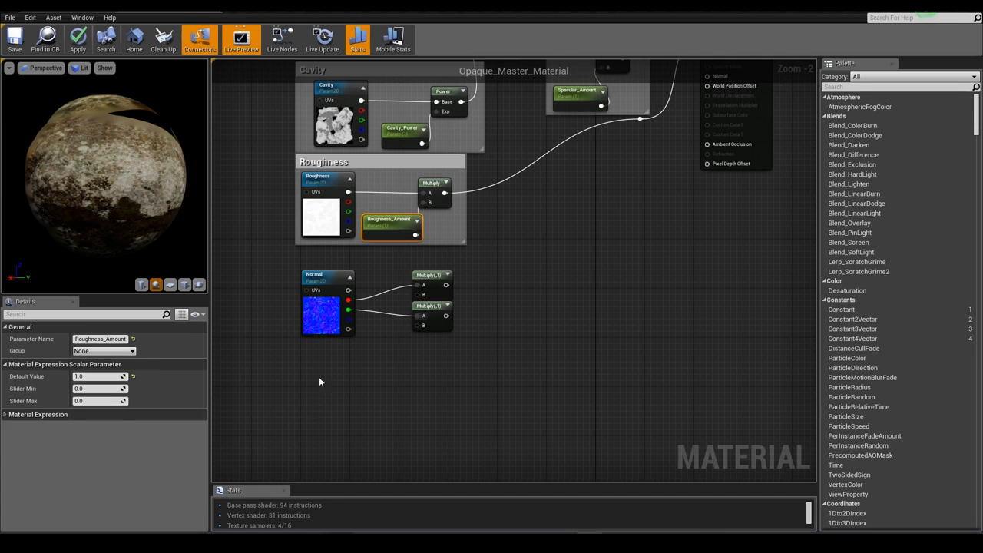
key(ctrl+c)
click(319, 382)
key(ctrl+v)
drag(355, 379, 332, 348)
click(102, 338)
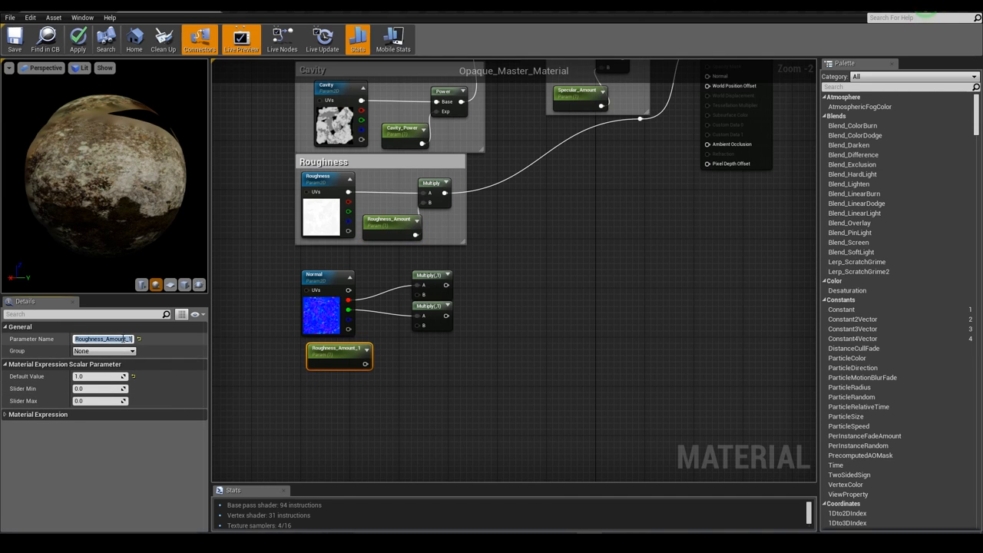
text(Norm)
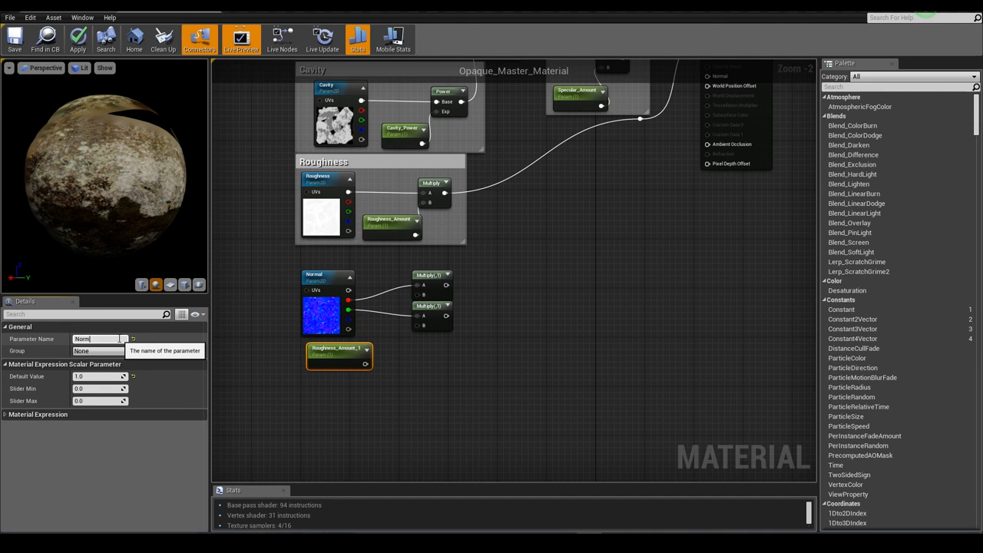
text(al_Strength)
key(Return)
click(120, 376)
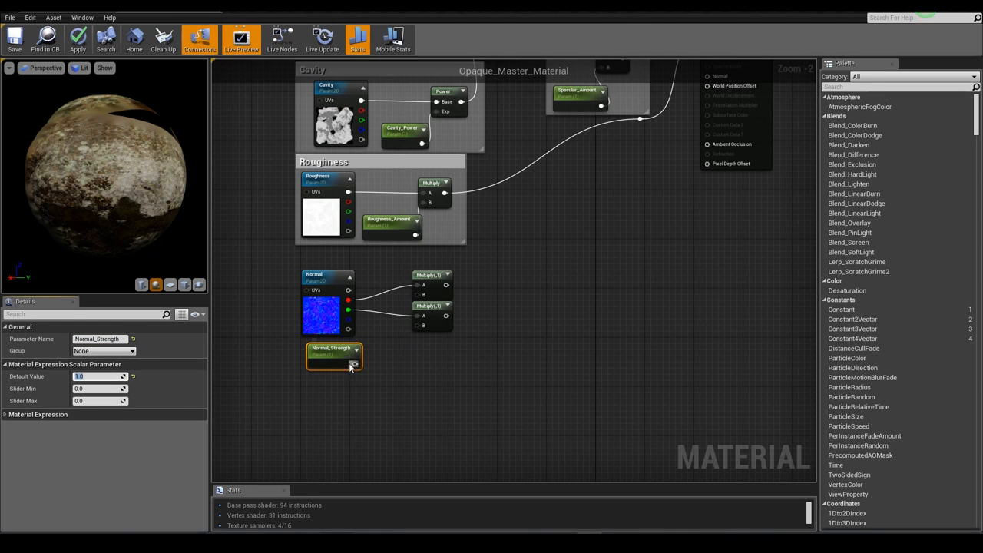
Connect Normal_Strength to the B inputs of both Multiply nodes beside the Normal texture.
drag(353, 365, 423, 295)
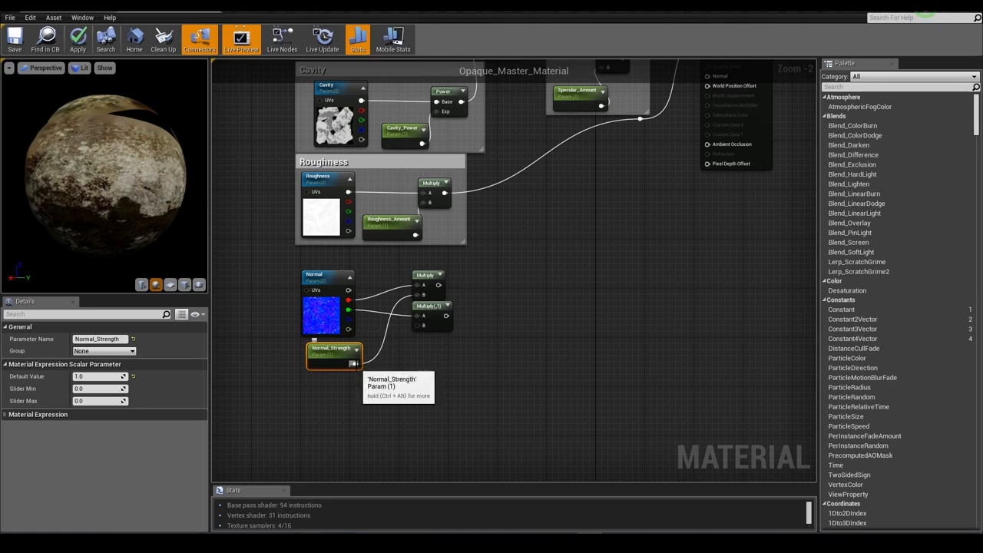
drag(353, 363, 422, 326)
click(468, 293)
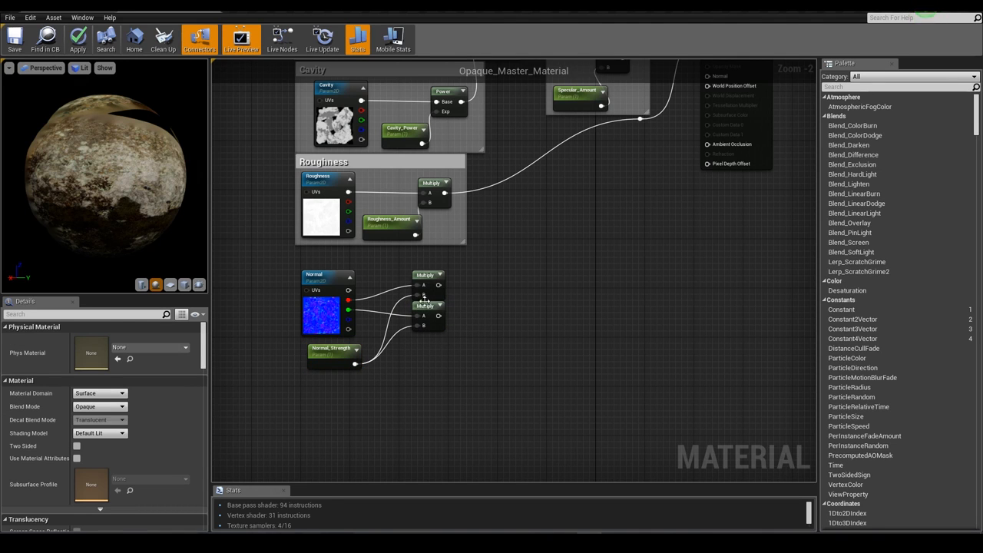
click(433, 277)
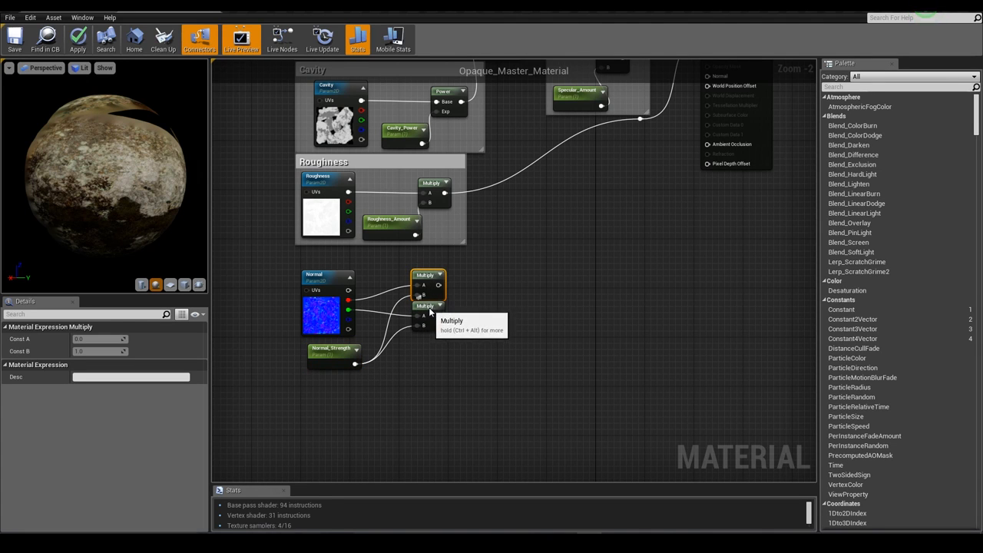
click(471, 318)
Add an Append node beside the normal Multiply nodes, clear its connection and duplicate it.
drag(347, 319, 503, 374)
text(append)
key(Return)
alt+click(505, 353)
key(ctrl+w)
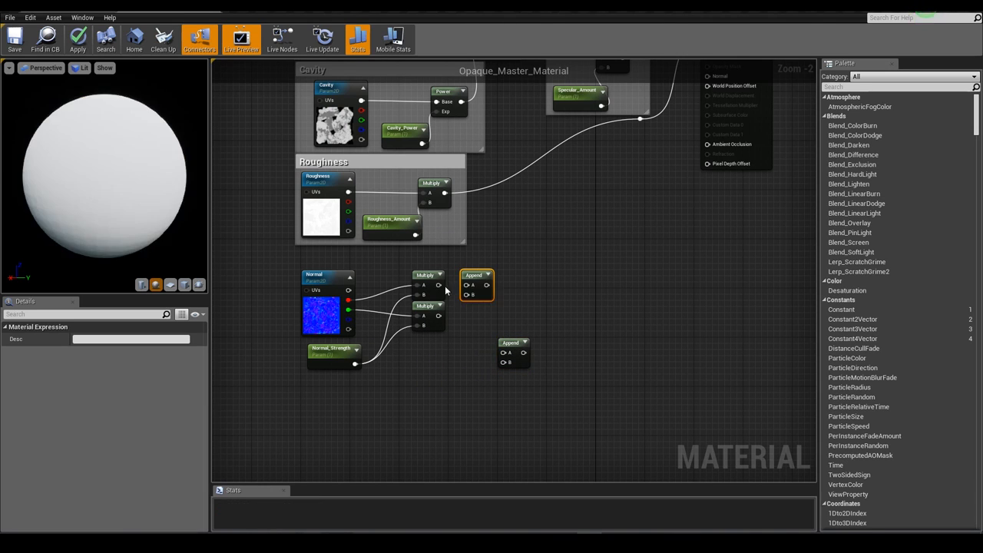
Combine both Multiply outputs in the first Append, and feed its result and the Normal texture's blue channel into the second Append.
drag(439, 285, 544, 280)
click(472, 276)
click(488, 296)
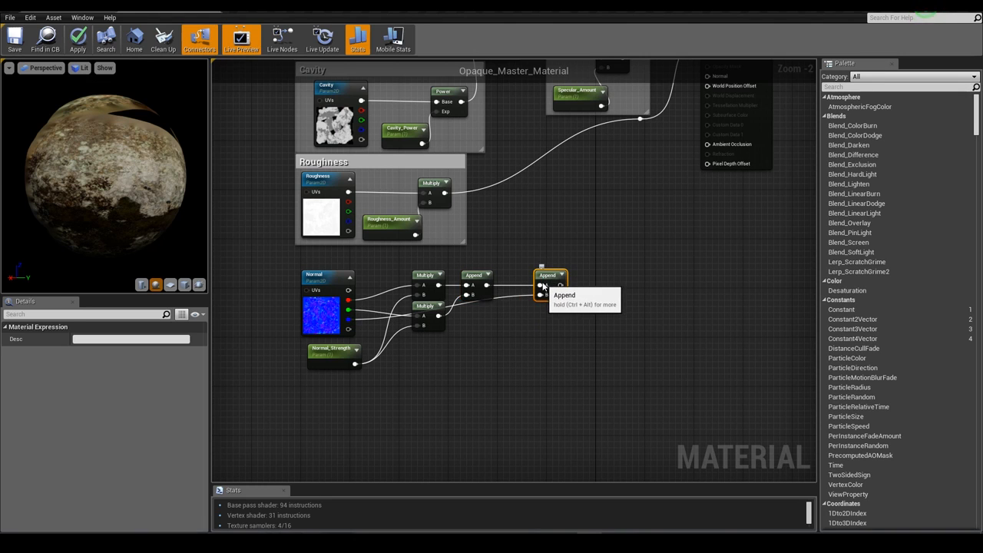
click(507, 338)
Enclose the normal map nodes in a comment box named Normal, aligned directly beneath the Roughness box.
right_drag(323, 363, 351, 372)
drag(350, 372, 645, 273)
text(cNor)
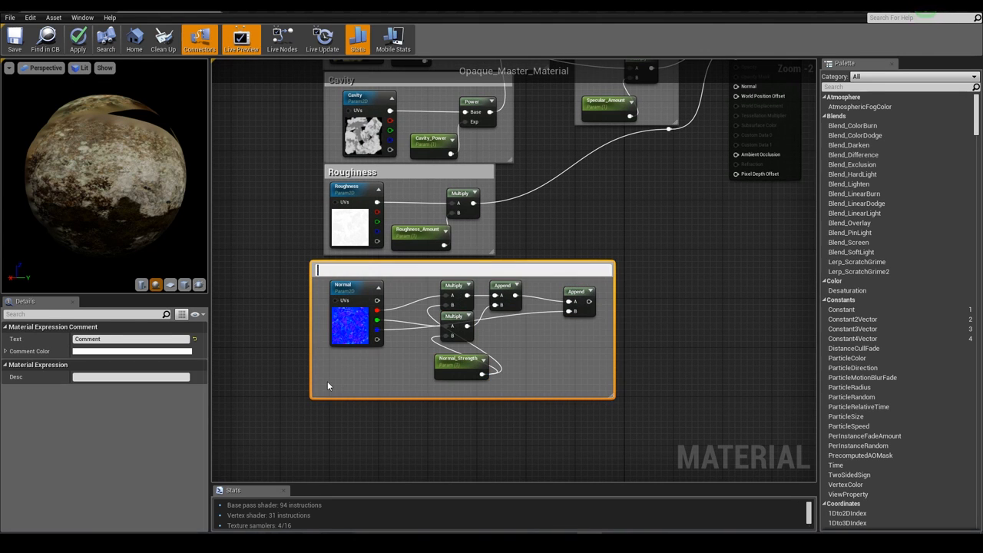
text(mal)
key(Return)
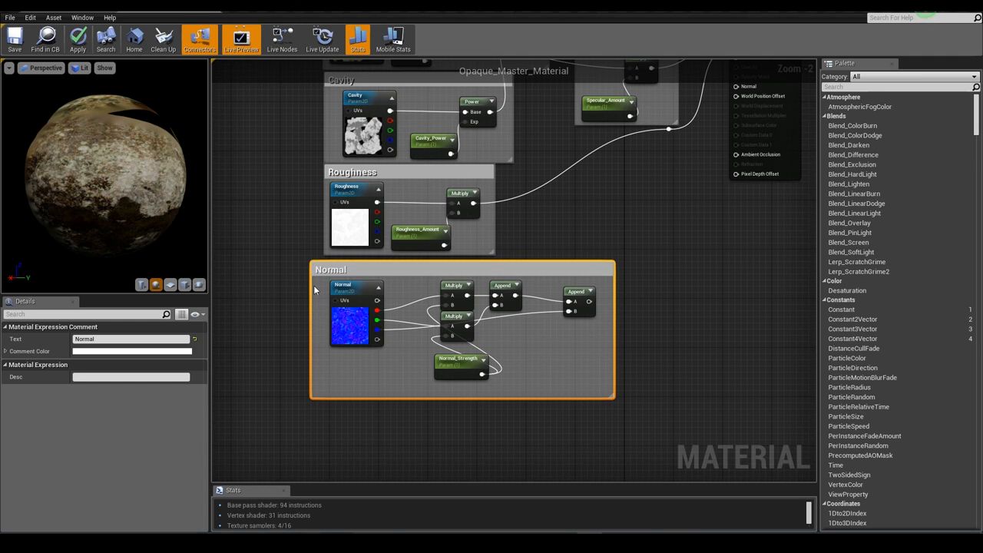
drag(335, 267, 350, 266)
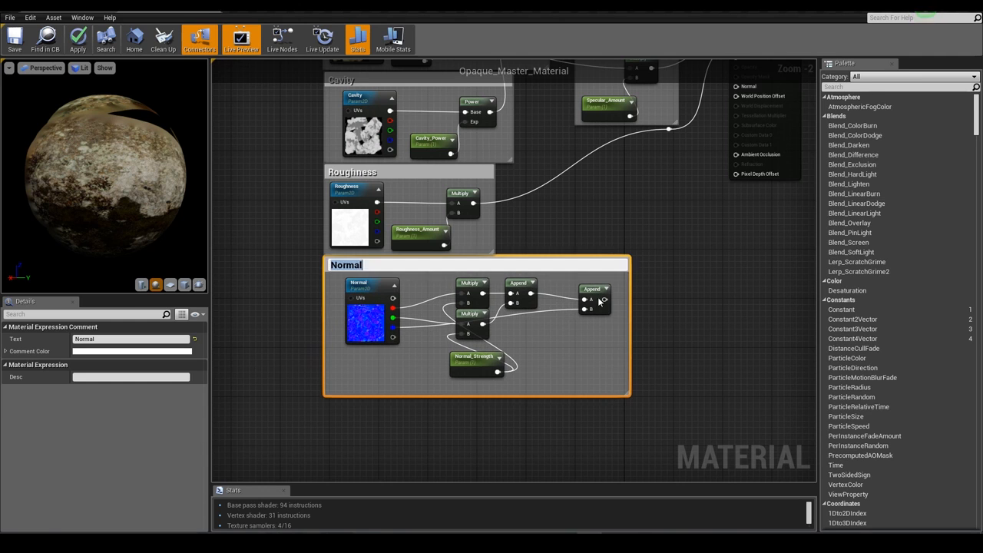
Connect the final Append output in the Normal box to the material's Normal input.
click(723, 274)
right_drag(723, 274, 702, 362)
drag(587, 387, 716, 174)
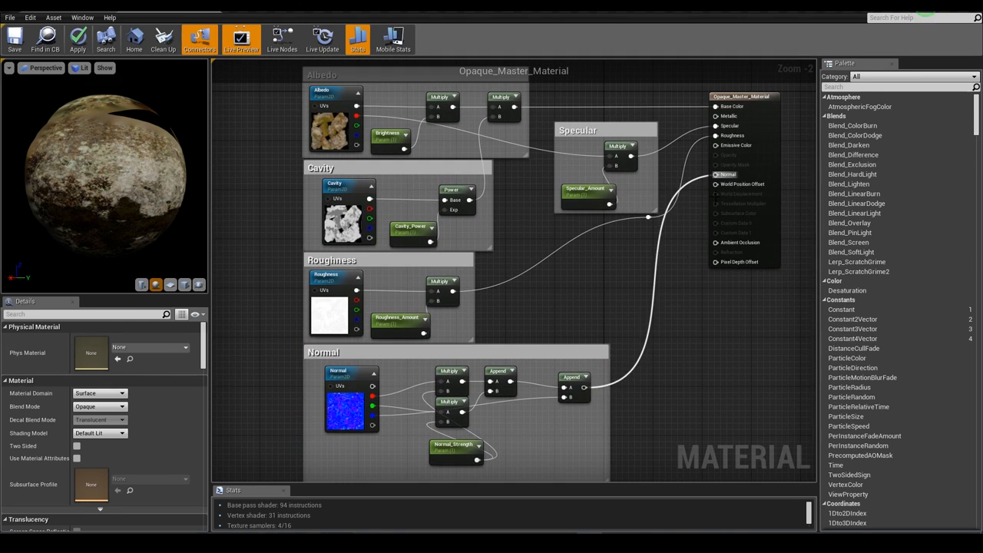
Move the Normal_Strength parameter beneath the Normal texture inside its box and save the material.
right_drag(420, 454, 504, 384)
click(498, 388)
drag(497, 390, 480, 391)
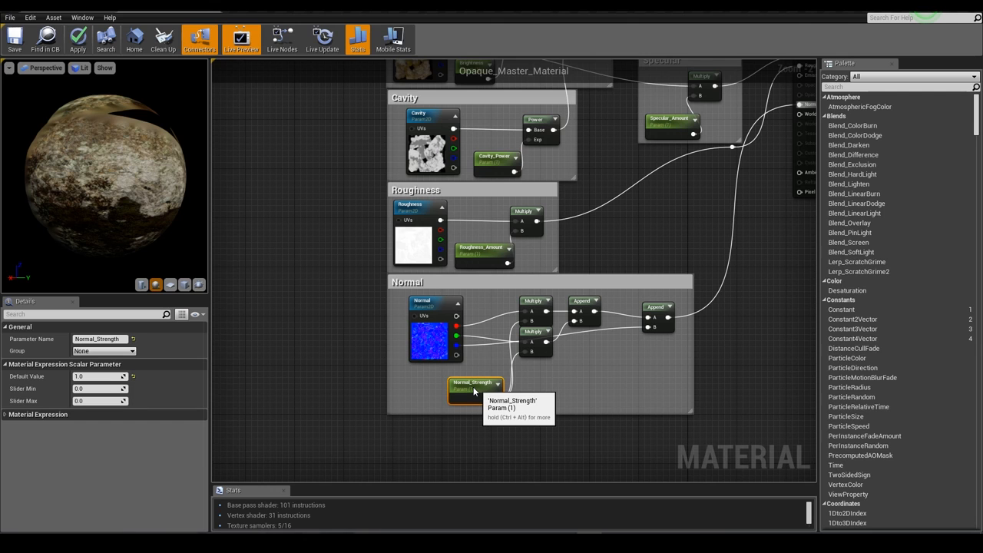
drag(473, 392, 471, 392)
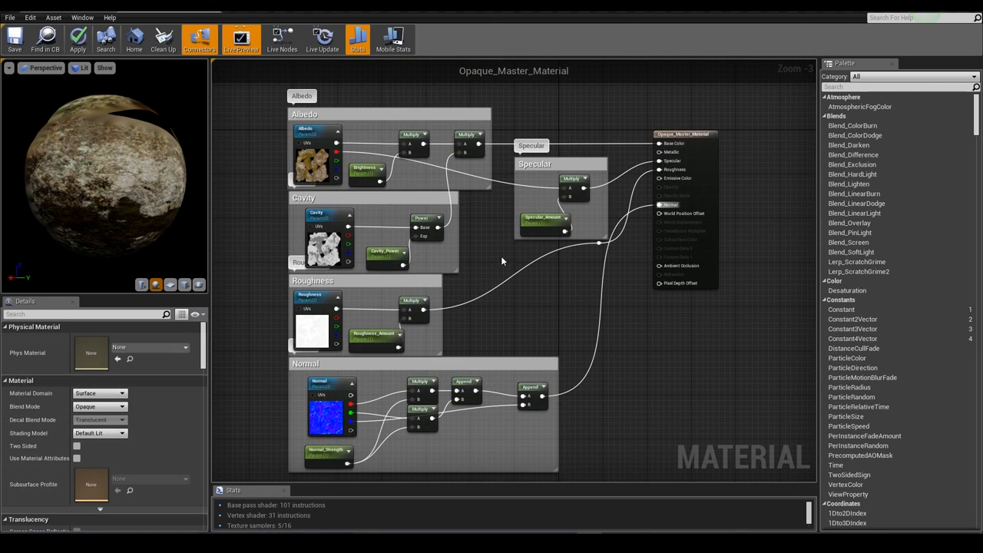
click(14, 38)
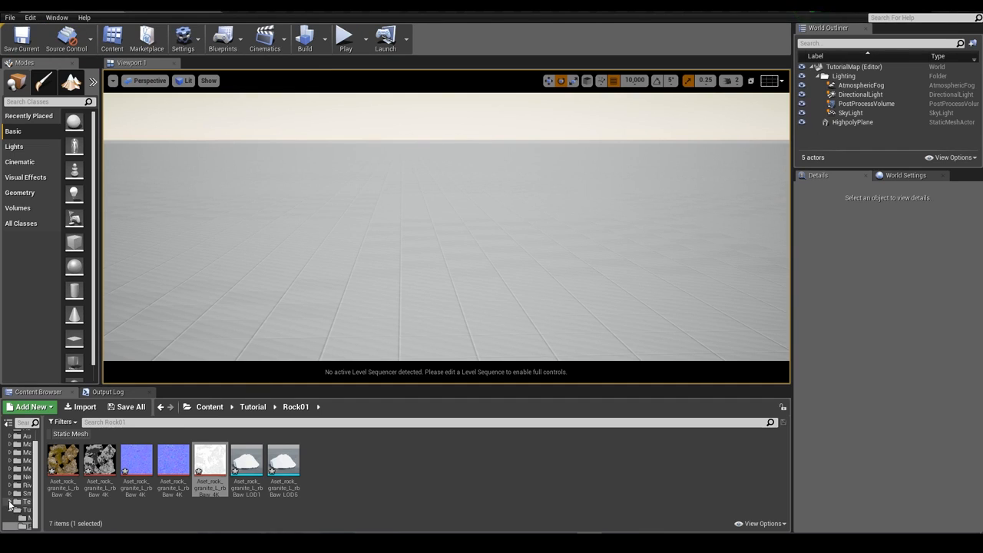
Create a material instance of Opaque_Master_Material in the Master_Materials folder and name it Rock_01_Mat.
click(23, 519)
click(60, 467)
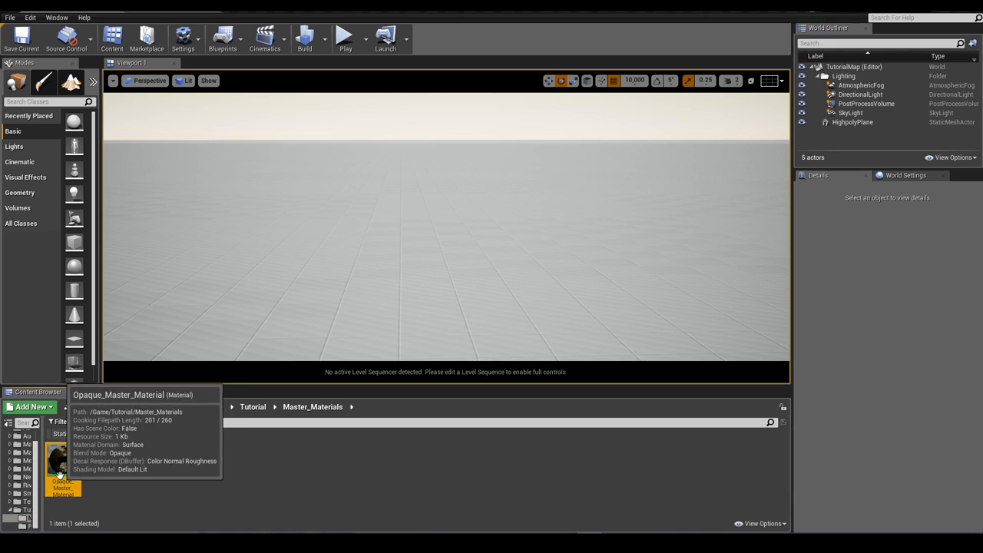
right_click(59, 478)
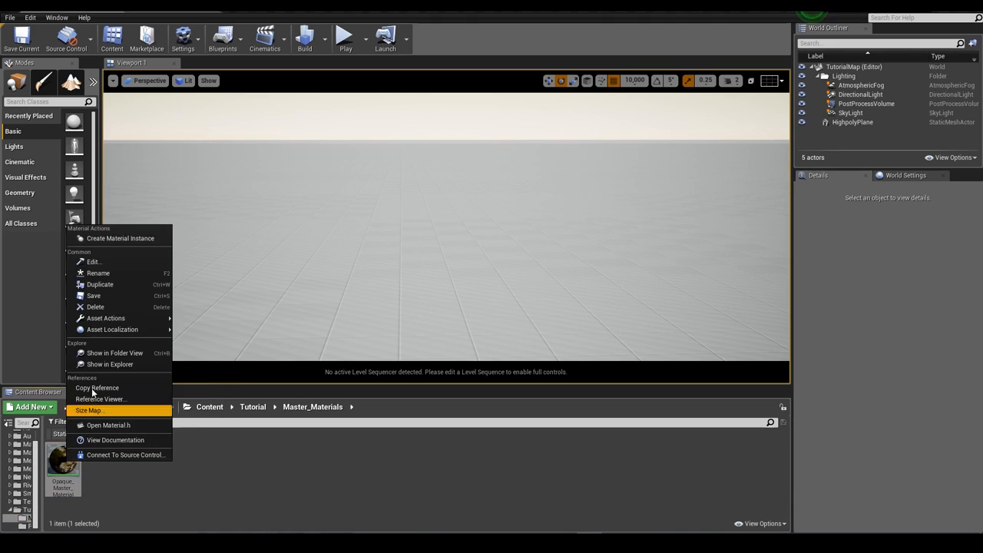
click(116, 239)
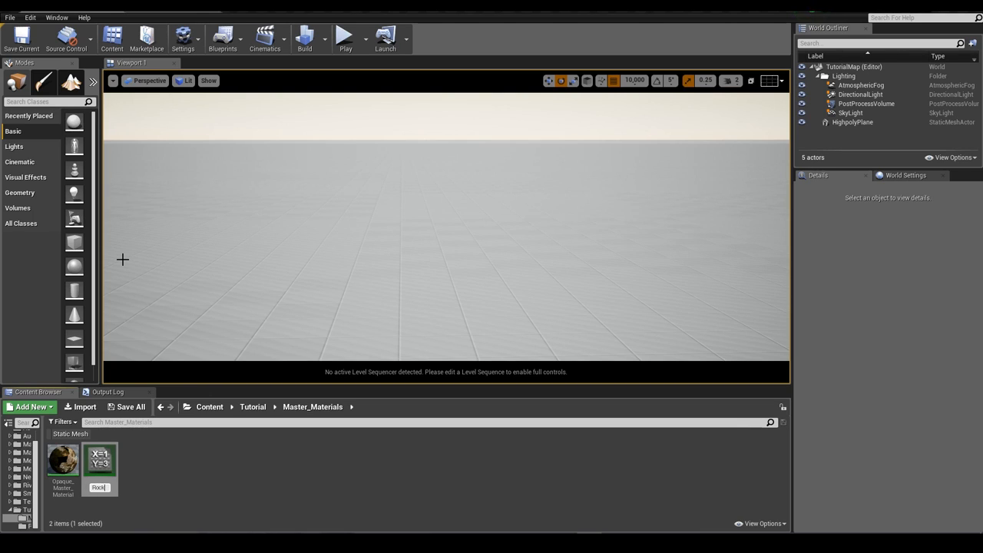
text(Rock_01_Mat)
key(Return)
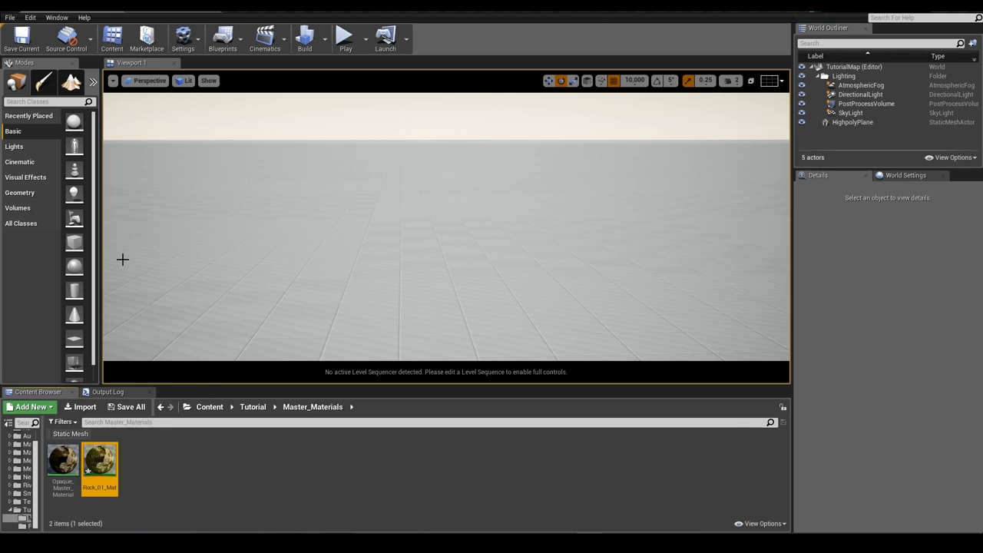
Move Rock_01_Mat into the Rock01 folder and display that folder's contents.
drag(95, 459, 25, 520)
click(40, 522)
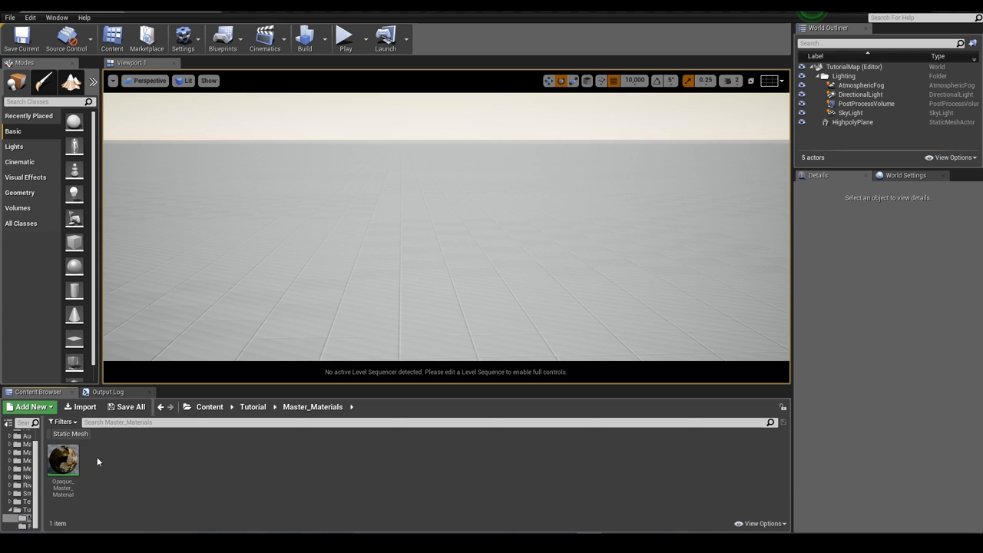
click(27, 526)
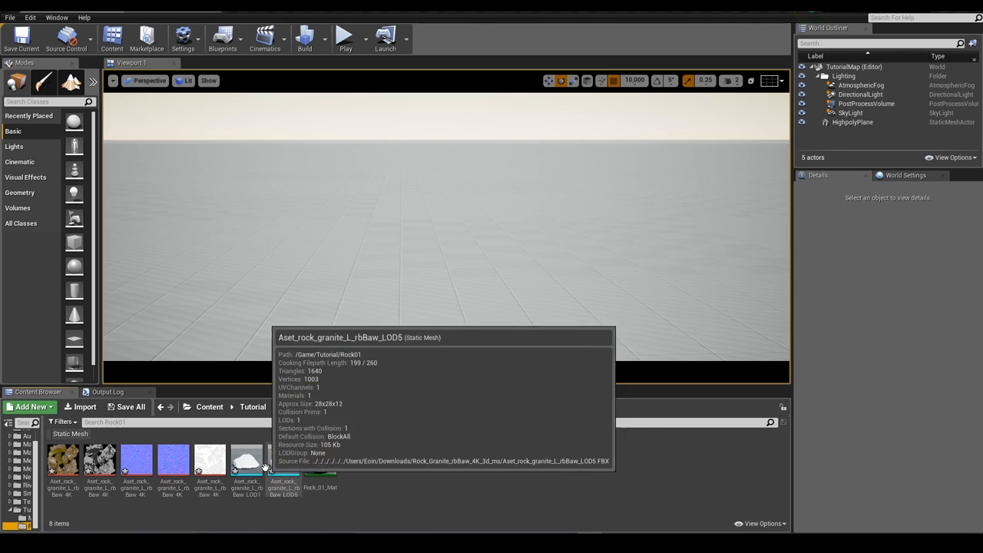
Open Rock_01_Mat for editing and enable its Brightness, Cavity_Power and Roughness_Amount overrides.
double_click(332, 468)
drag(230, 17, 666, 135)
scroll(682, 307, down, 2)
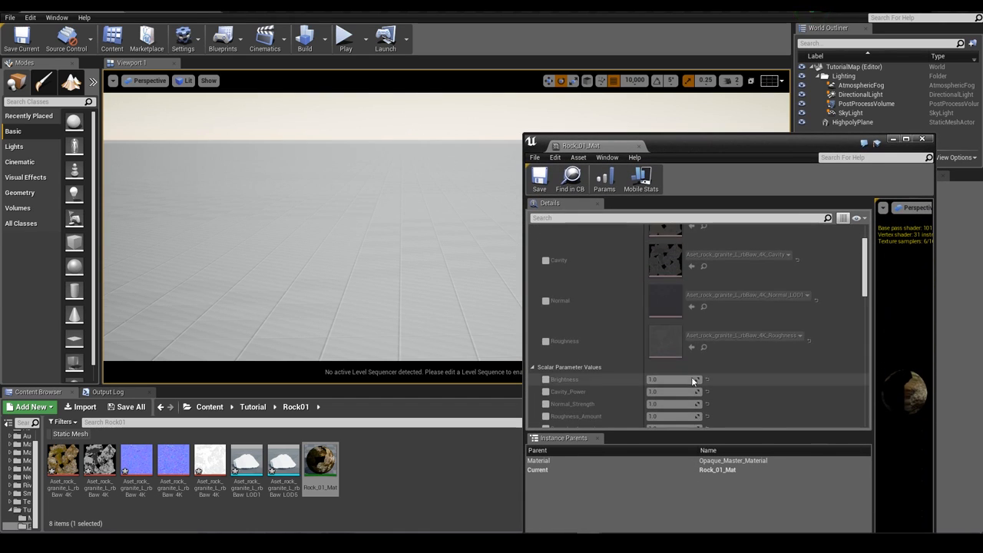
scroll(675, 350, down, 3)
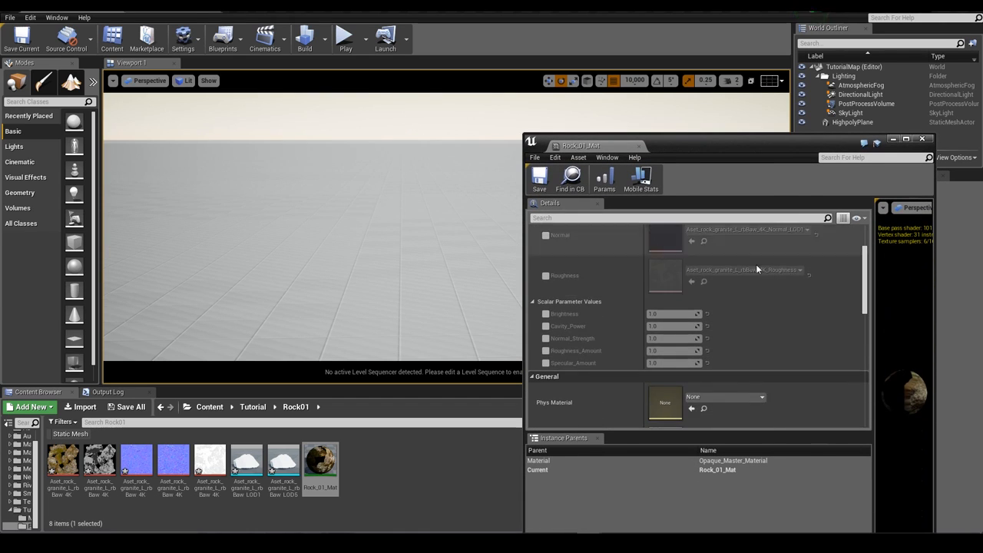
scroll(629, 334, up, 2)
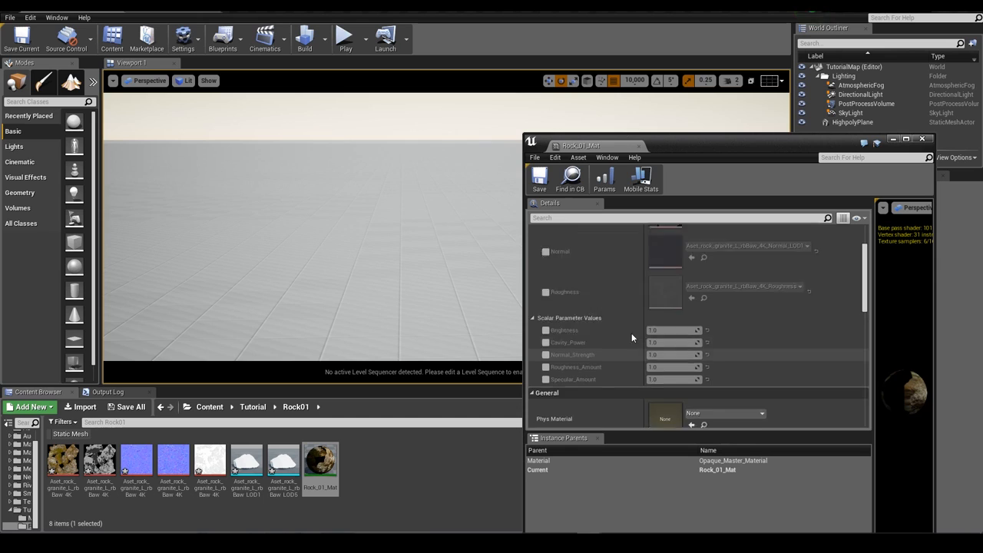
scroll(632, 335, up, 2)
scroll(618, 337, down, 1)
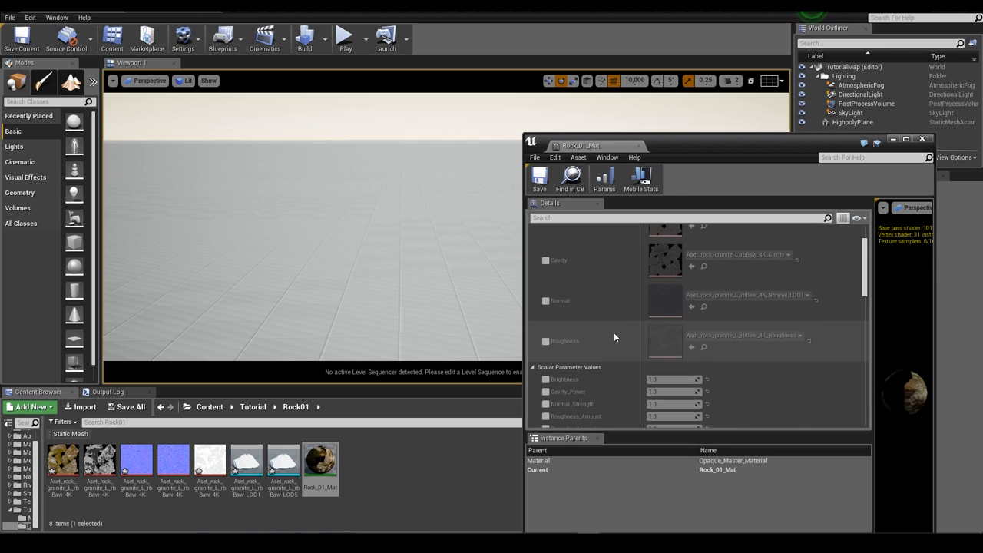
click(545, 379)
click(545, 391)
click(546, 416)
Enable the Albedo, Cavity, Normal and Roughness texture overrides in Rock_01_Mat.
scroll(586, 314, up, 2)
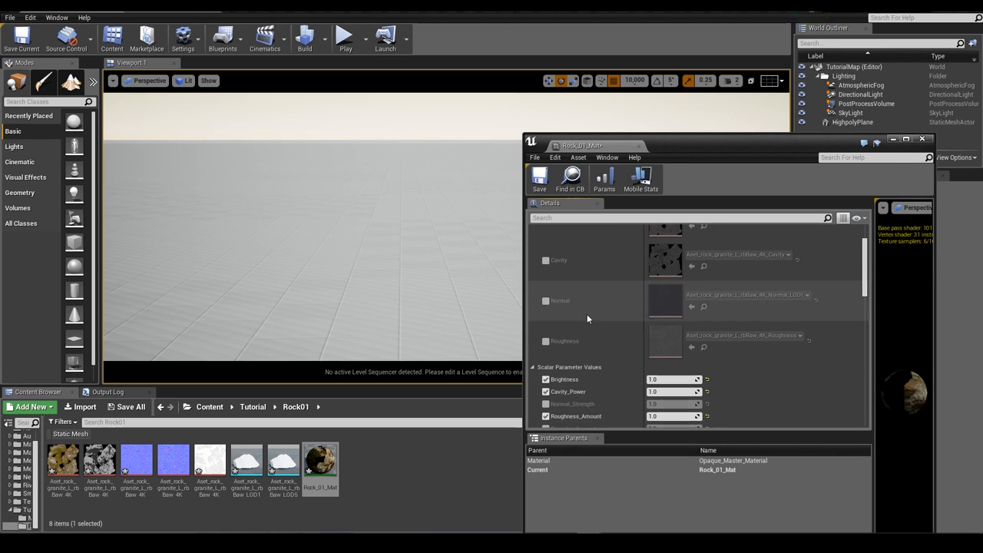
click(546, 269)
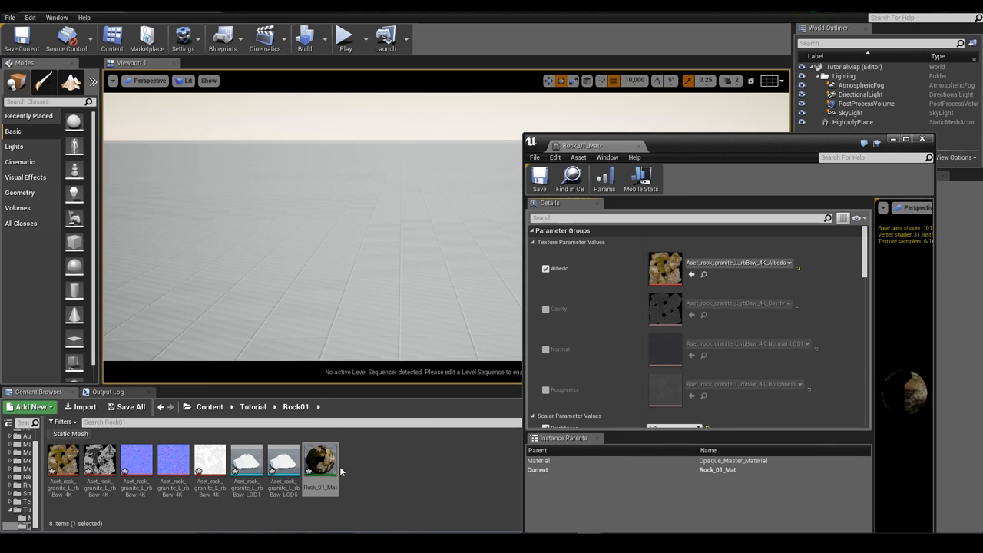
scroll(591, 275, down, 1)
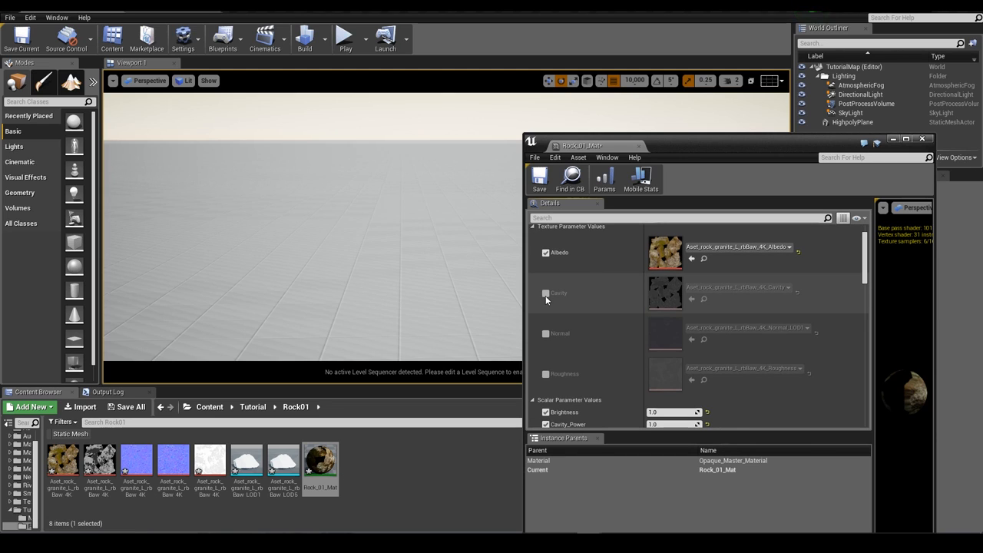
click(545, 293)
click(545, 333)
click(545, 373)
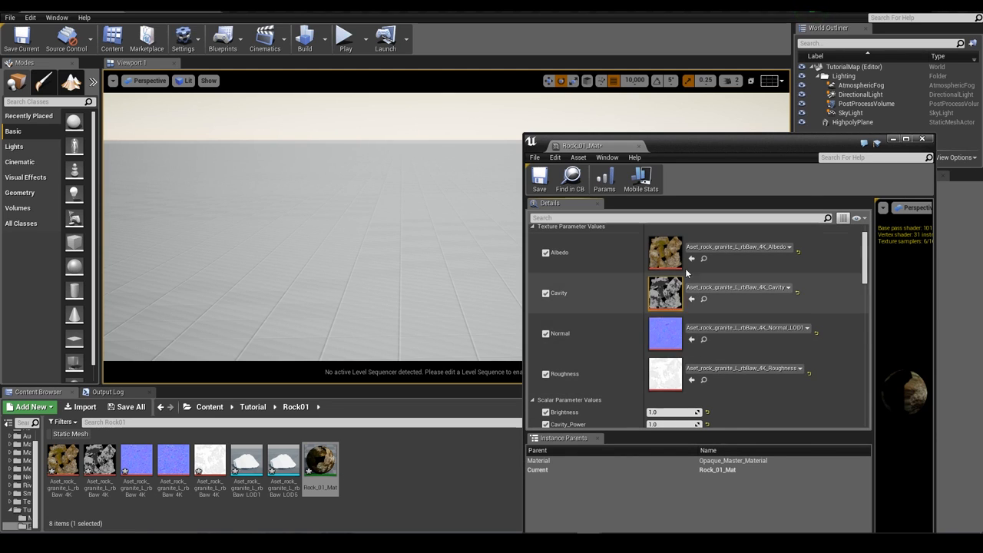
Lower Rock_01_Mat's Brightness to 0.91266 and inspect the Brightness parameter in the master material's Albedo box.
scroll(683, 360, down, 3)
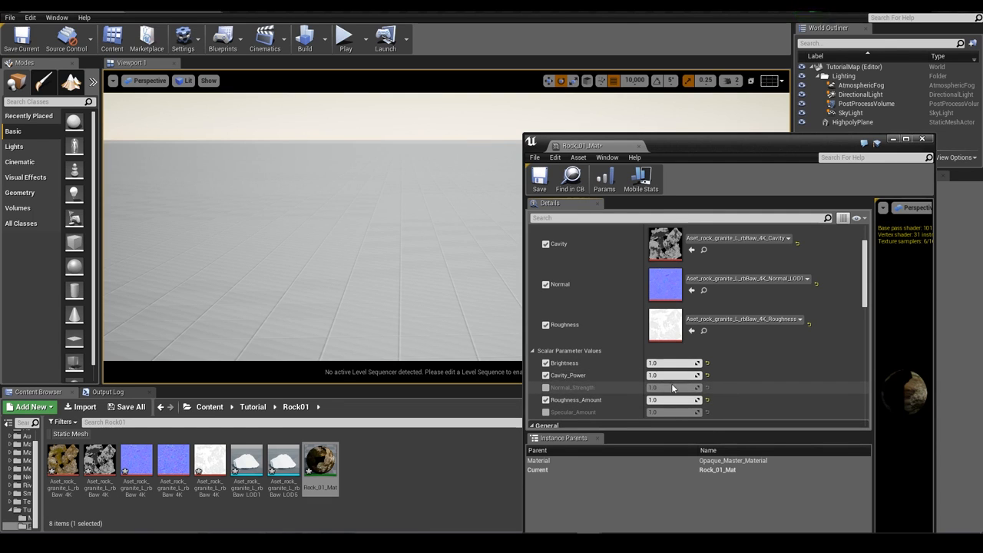
drag(672, 363, 659, 362)
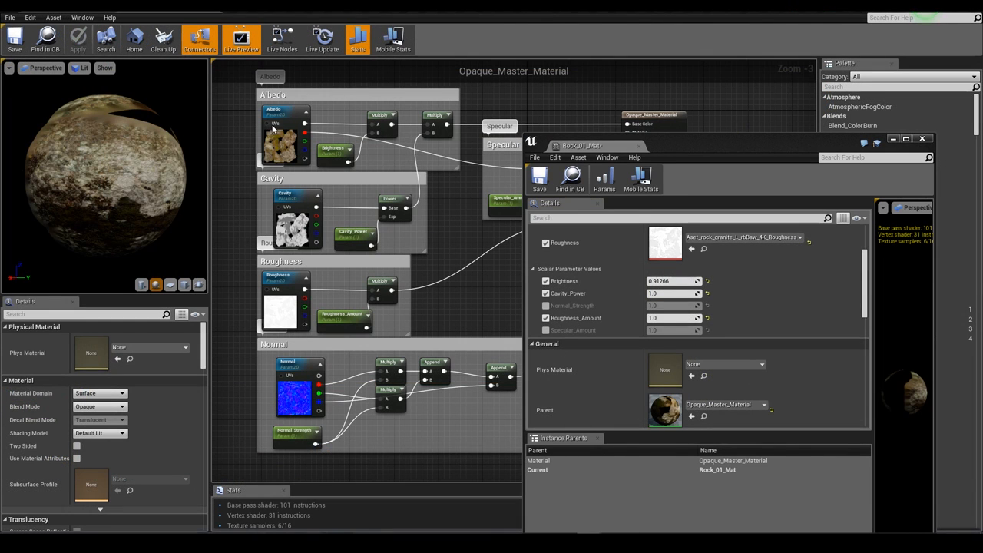
click(344, 155)
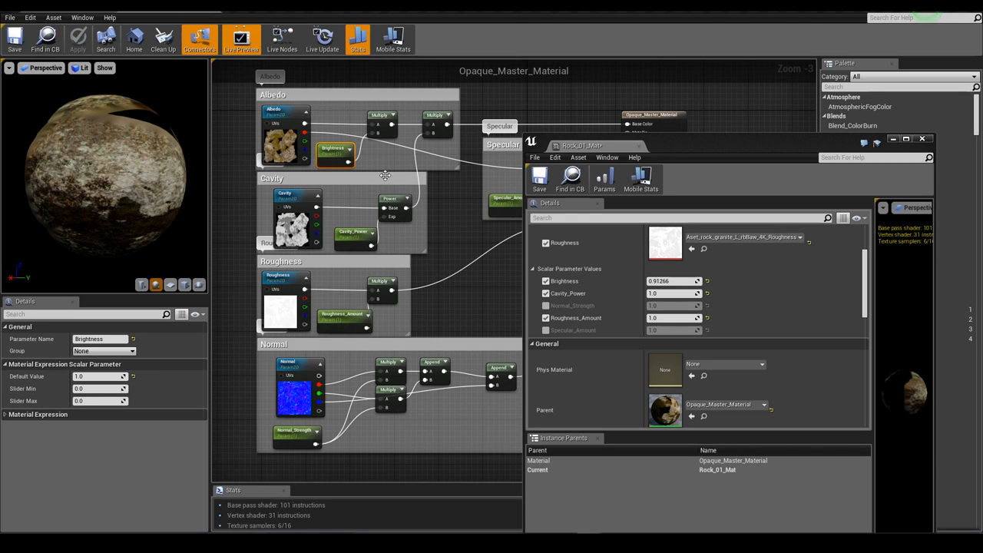
click(61, 9)
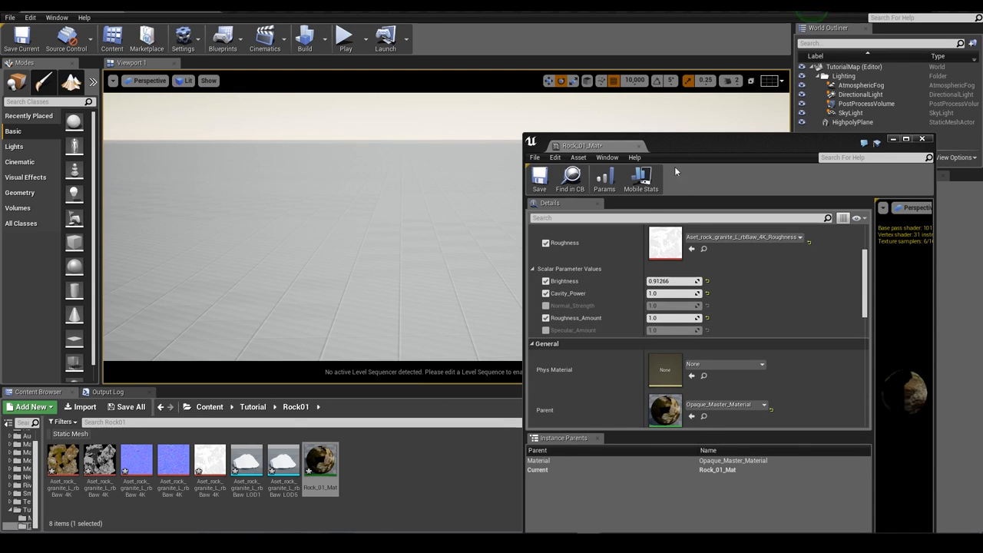
Place the LOD1 granite rock mesh in the level and apply Rock_01_Mat to it.
drag(674, 150, 817, 177)
drag(246, 460, 407, 338)
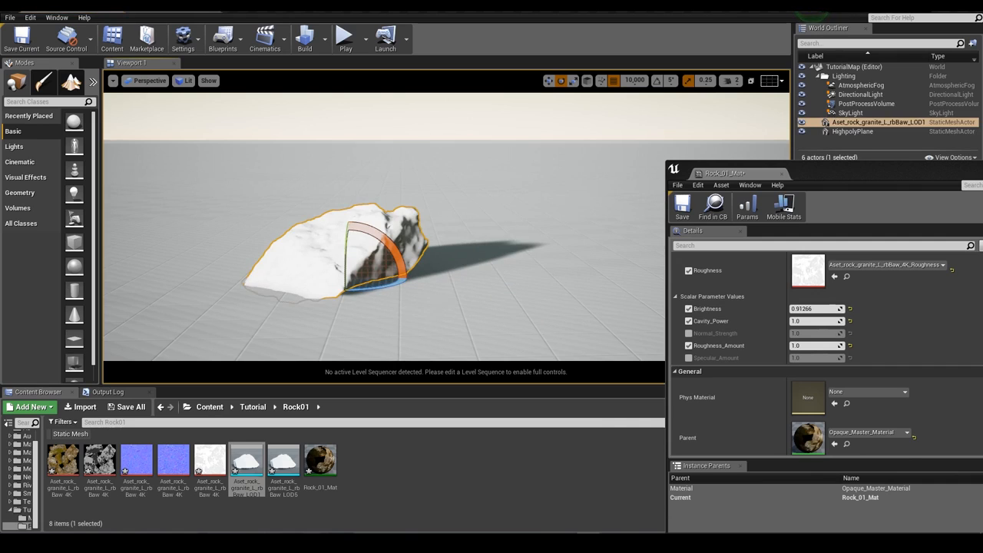
drag(320, 459, 407, 264)
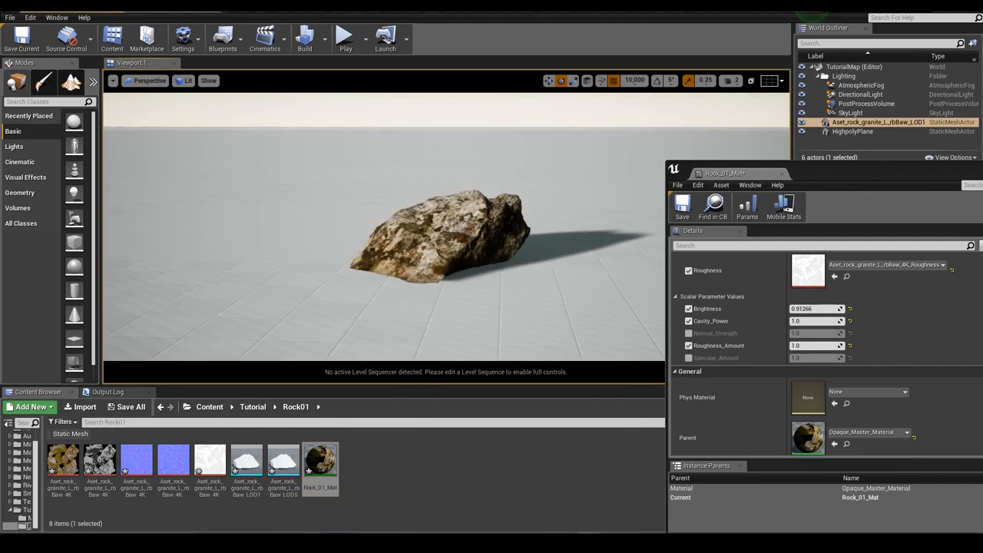
View the rock up close, try a Brightness of 0.734128, and set Brightness to 1.
right_drag(442, 238, 419, 260)
key(w)
key(s)
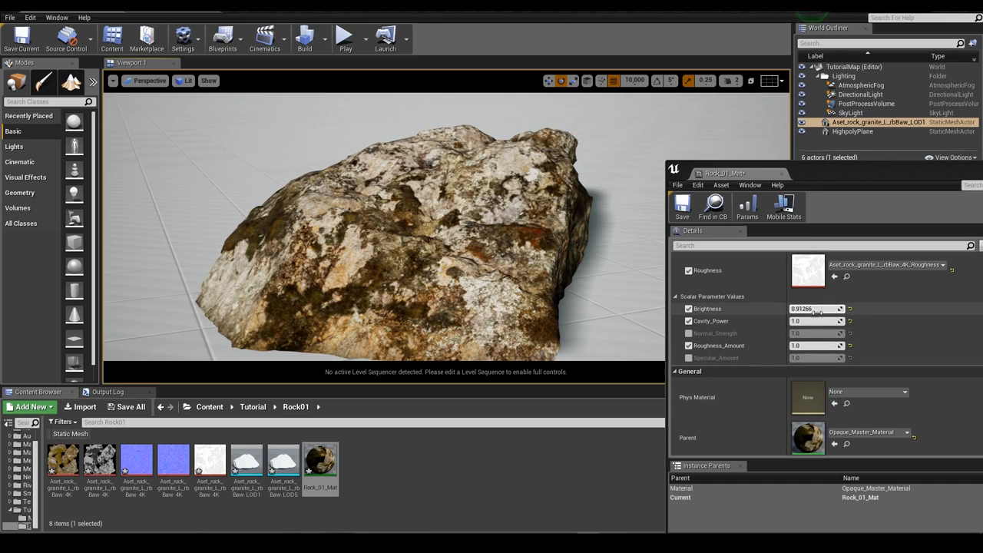
drag(815, 309, 807, 309)
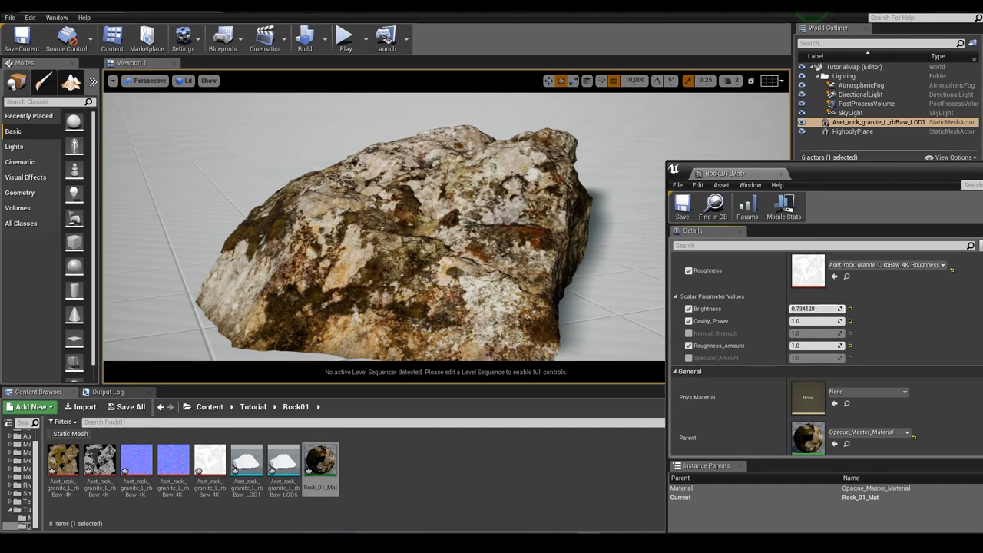
click(815, 309)
text(1)
key(Return)
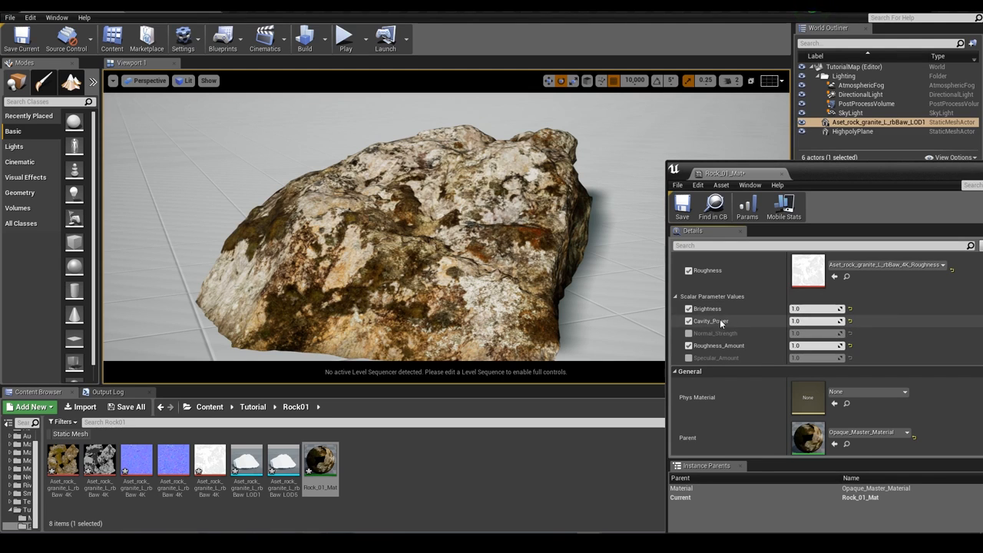
Test a different Cavity_Power on the rock, reset it to its default, and enable the Normal_Strength override.
drag(799, 322, 837, 333)
click(849, 321)
click(688, 333)
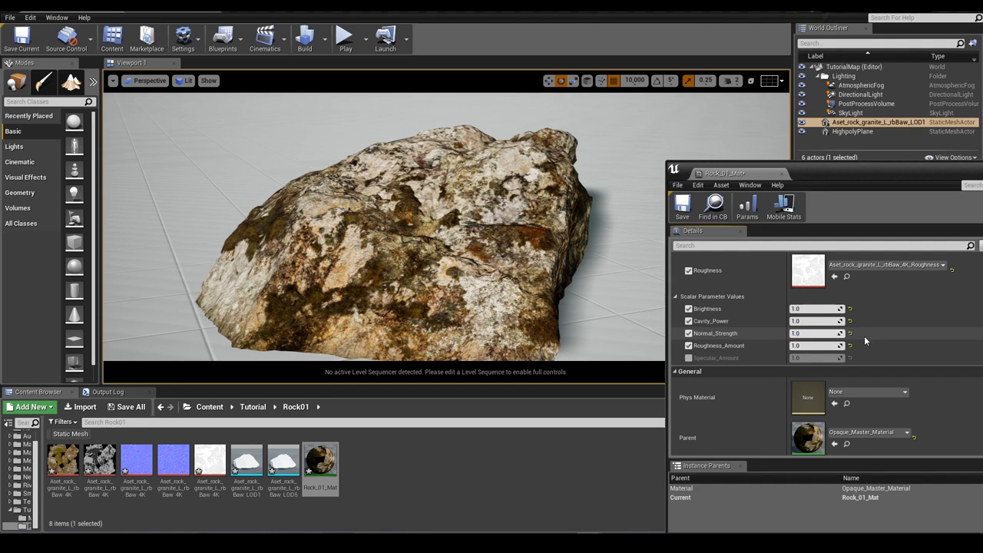
Test a different Roughness_Amount on the rock, set it to 1, and enable the Specular_Amount override.
mouse_move(802, 345)
mouse_down()
mouse_move(789, 345)
mouse_move(808, 347)
mouse_up()
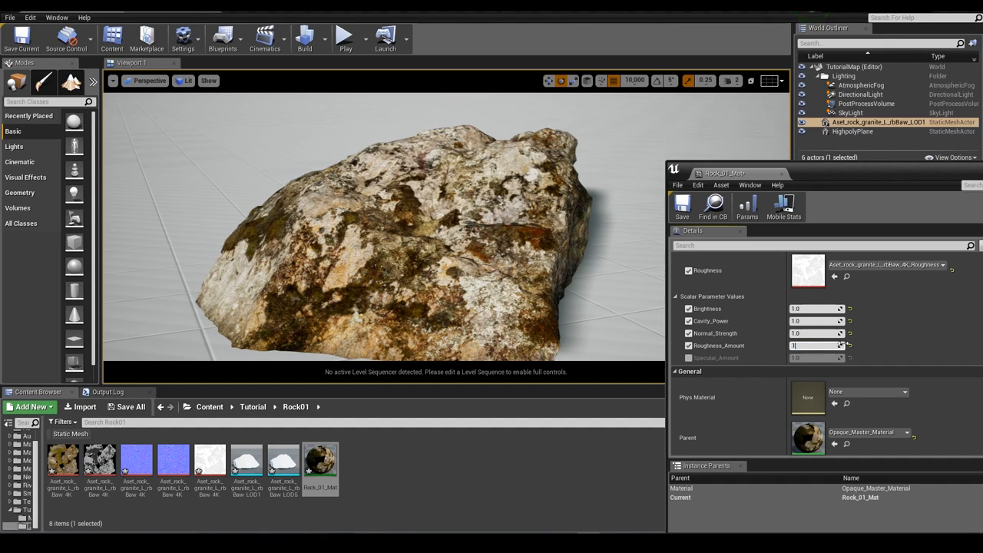
key(Return)
click(687, 357)
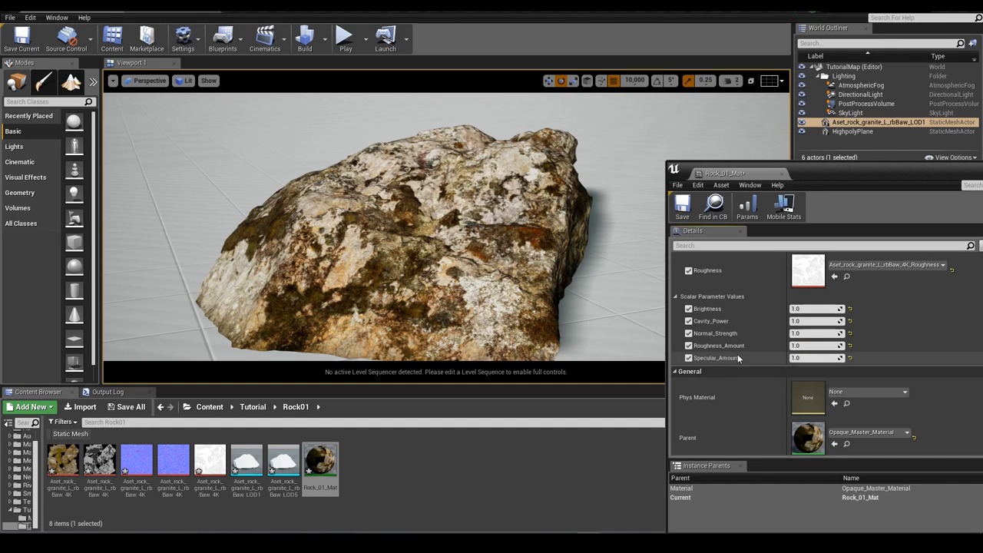
Try a Specular_Amount of about 8.97, view its effect on the rock, and reset it to the default.
drag(806, 357, 875, 358)
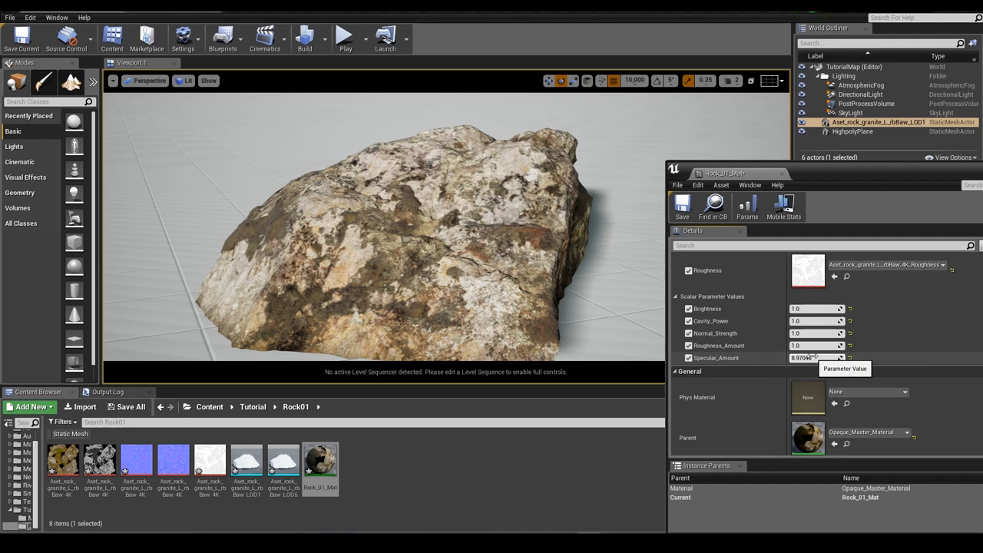
mouse_move(314, 169)
alt+mouse_down()
mouse_move(313, 253)
mouse_move(313, 169)
alt+mouse_up()
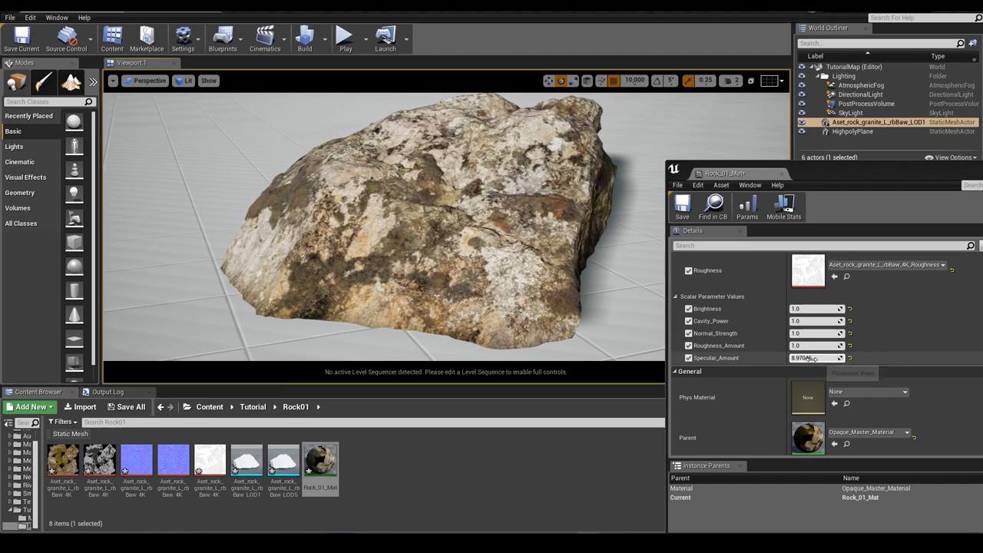
click(849, 358)
Examine how the Specular nodes connect in the parent Opaque_Master_Material and return to the level.
double_click(808, 442)
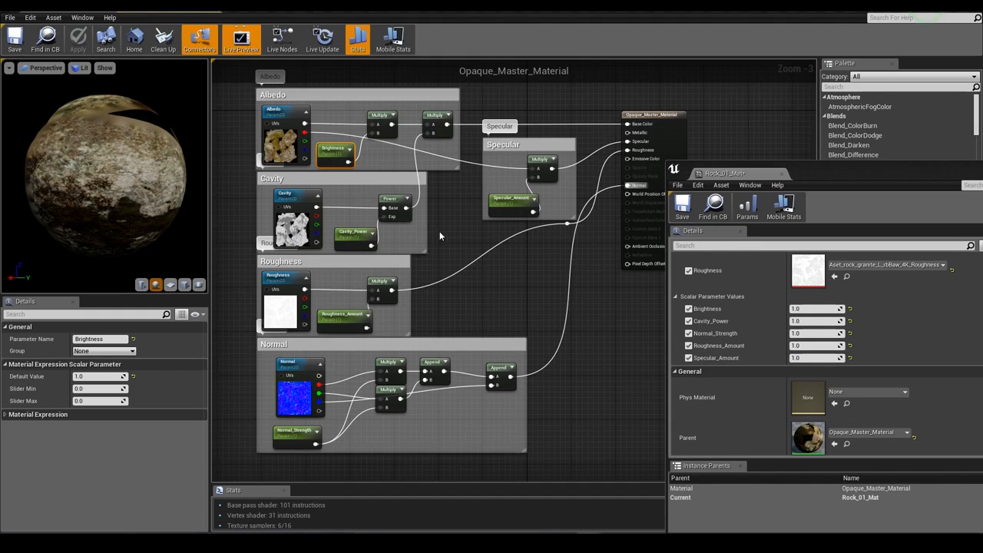
right_drag(337, 135, 308, 169)
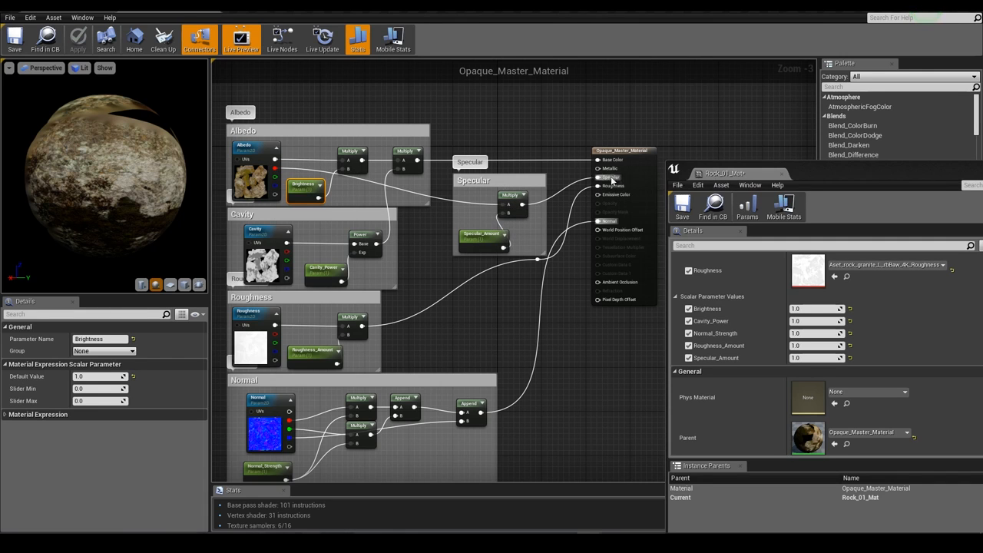
click(54, 7)
scroll(436, 221, up, 1)
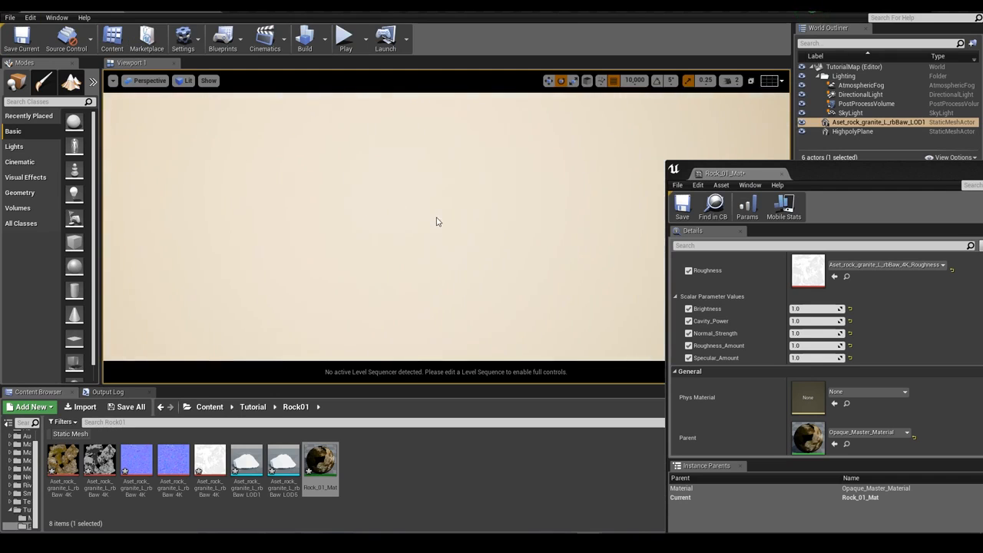
scroll(436, 221, down, 1)
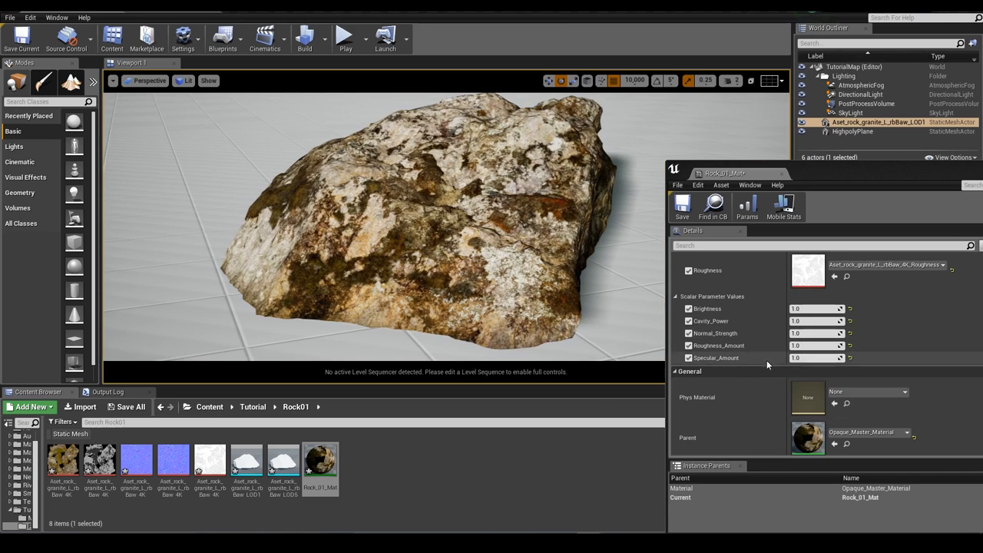
Test another Specular_Amount value in Rock_01_Mat and set it to 1.
scroll(766, 359, up, 3)
scroll(765, 360, down, 2)
mouse_move(827, 374)
mouse_down()
mouse_move(802, 374)
mouse_move(812, 374)
mouse_up()
text(1)
key(Return)
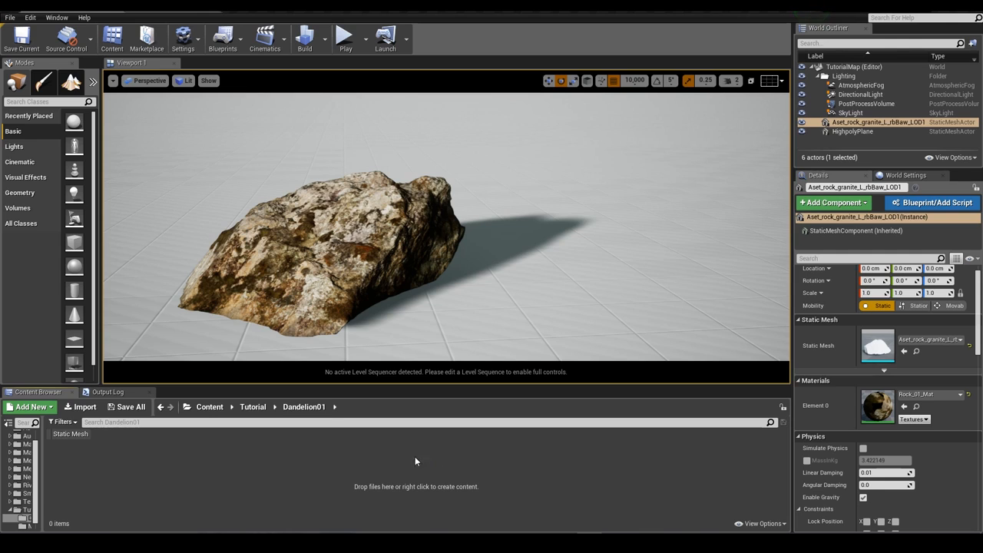
Start an import and examine the Var1 meshes and the Atlas and Billboard textures in the _qmBrl_4K_3dplant_ms folder.
click(84, 407)
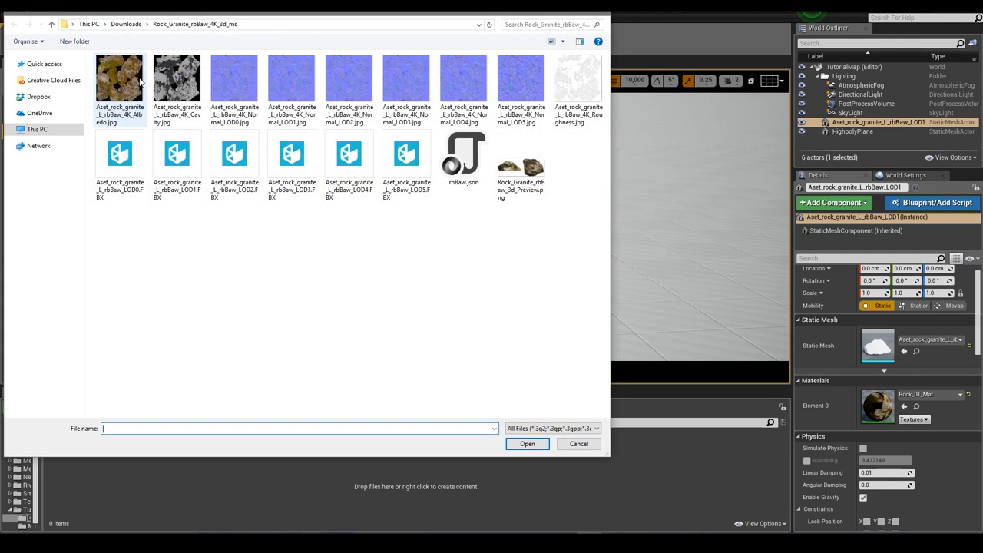
click(127, 24)
double_click(127, 86)
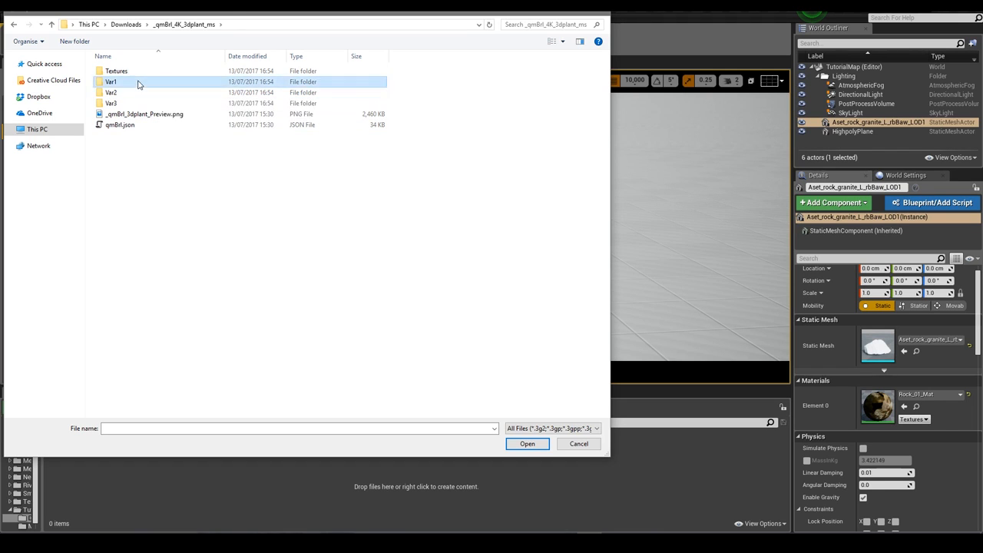
double_click(136, 83)
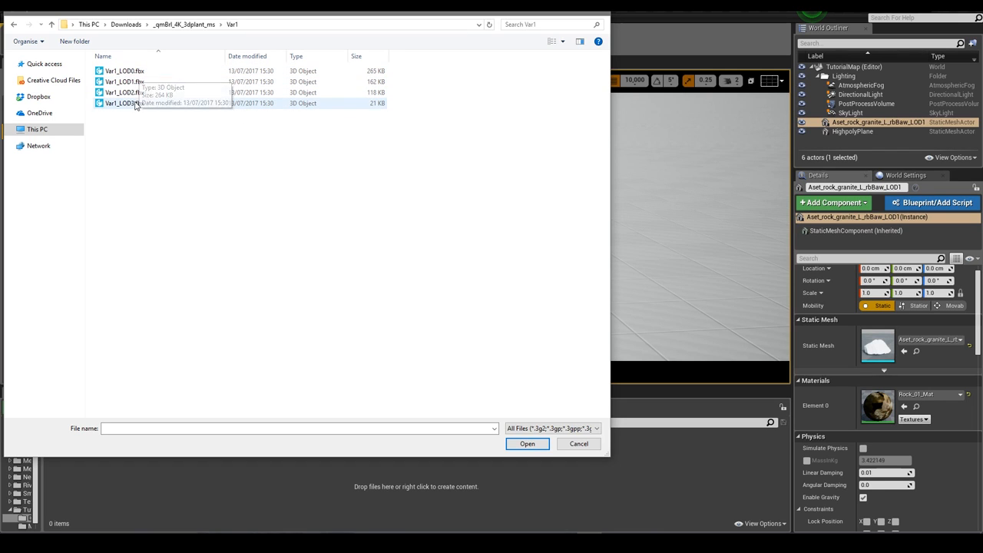
click(173, 25)
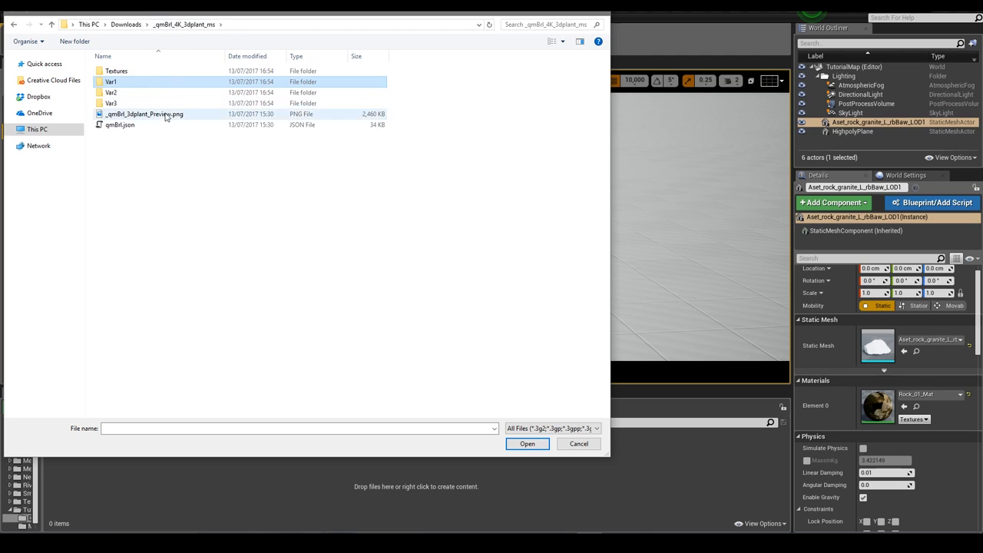
double_click(138, 73)
double_click(138, 72)
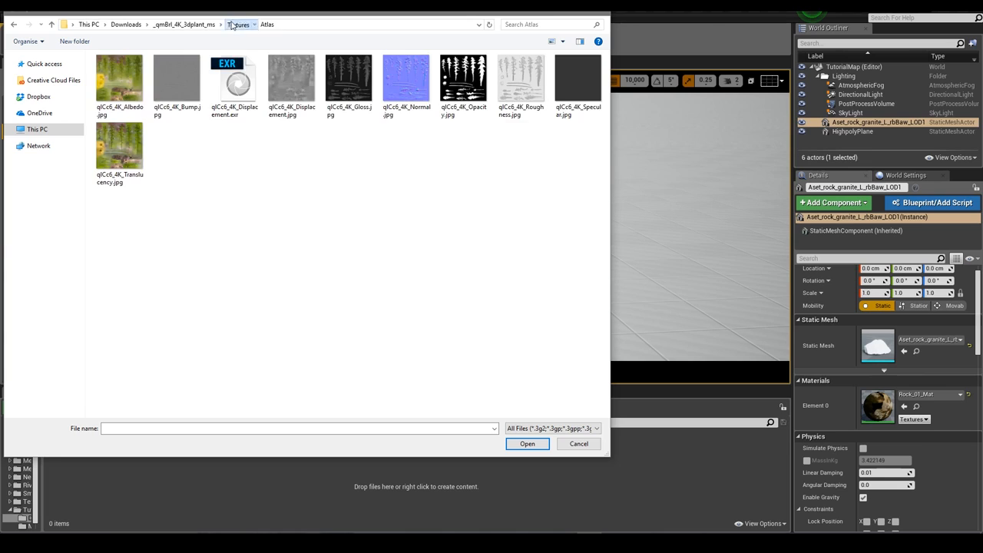
click(185, 24)
double_click(141, 81)
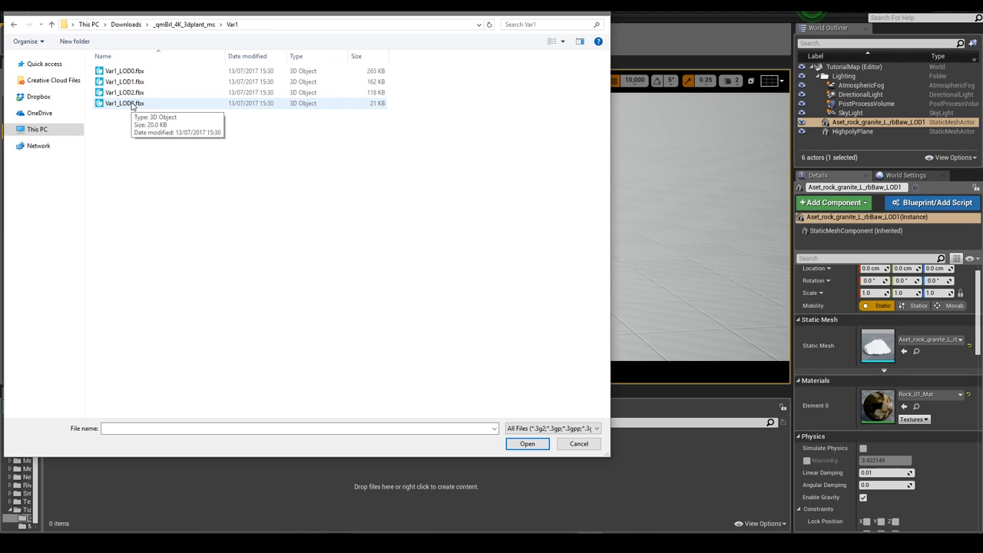
click(184, 24)
double_click(136, 70)
double_click(135, 83)
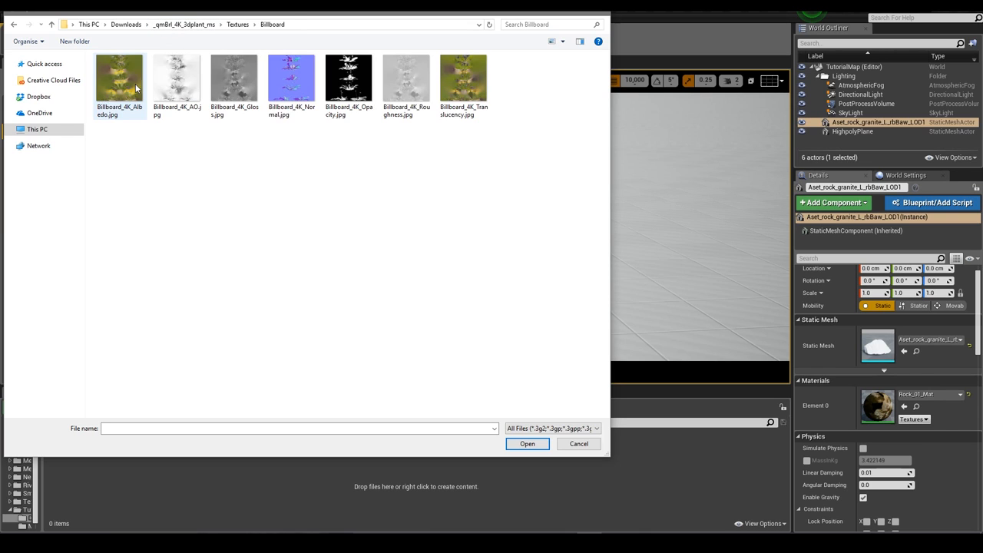
click(237, 24)
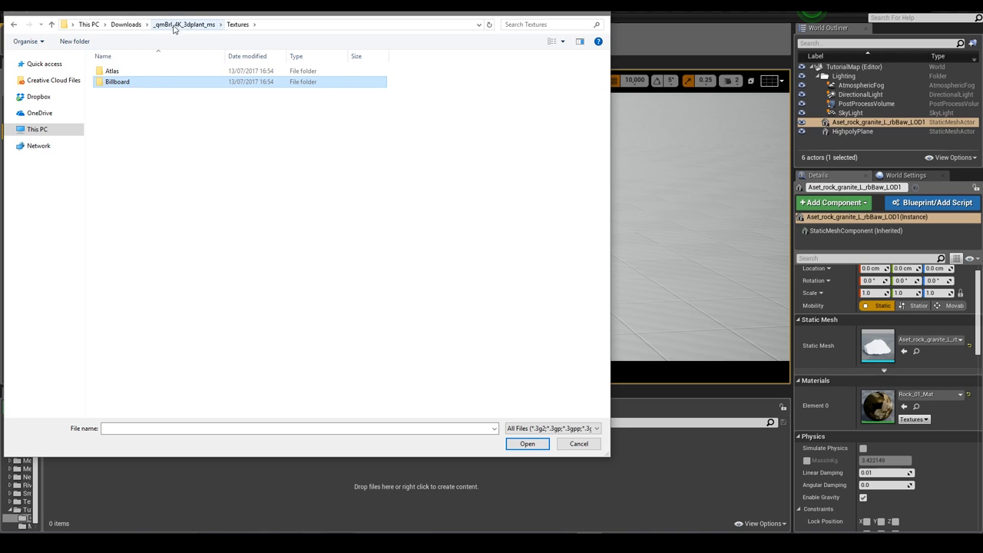
Import the Albedo, Normal, Opacity, Roughness and Translucency textures from the plant's Atlas folder into Dandelion01.
double_click(112, 71)
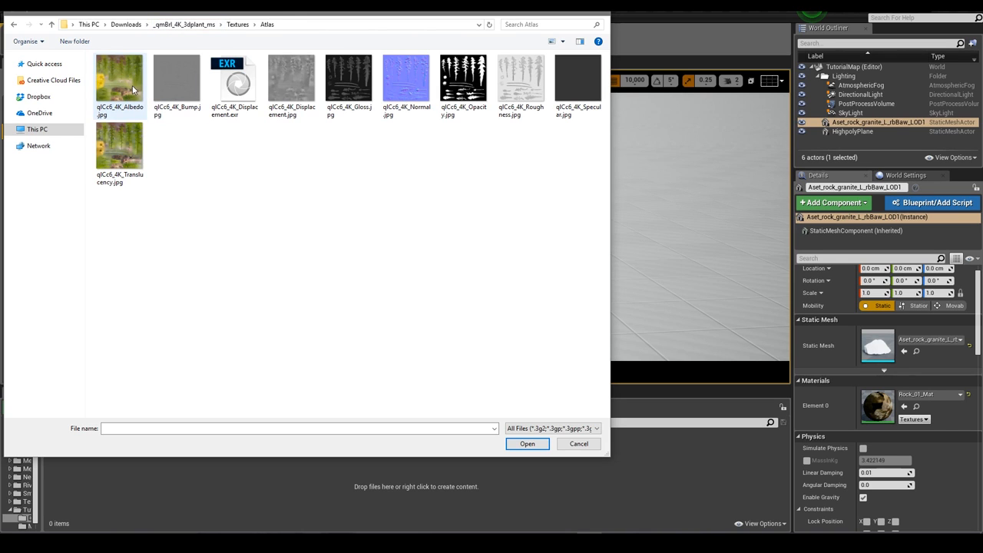
click(129, 94)
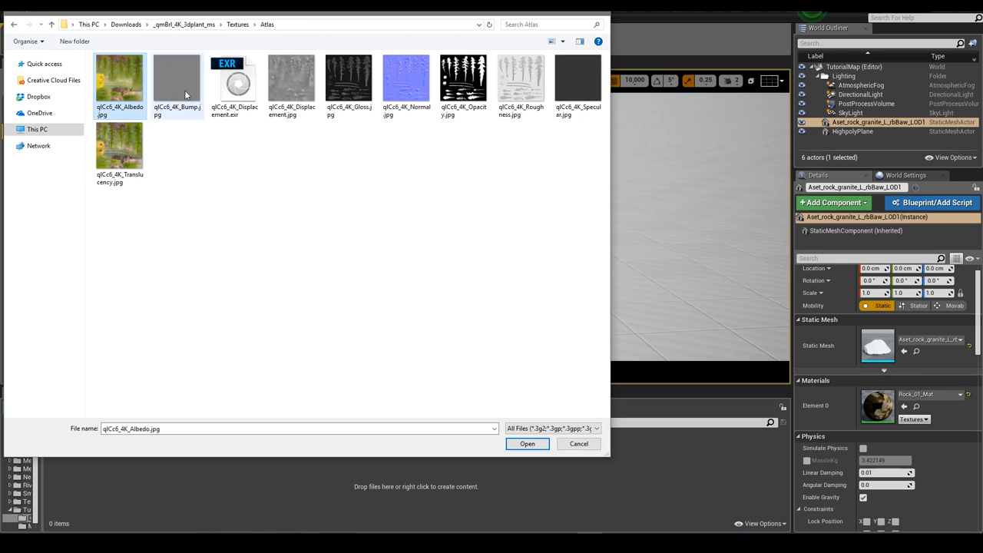
ctrl+click(428, 109)
ctrl+click(463, 108)
ctrl+click(513, 115)
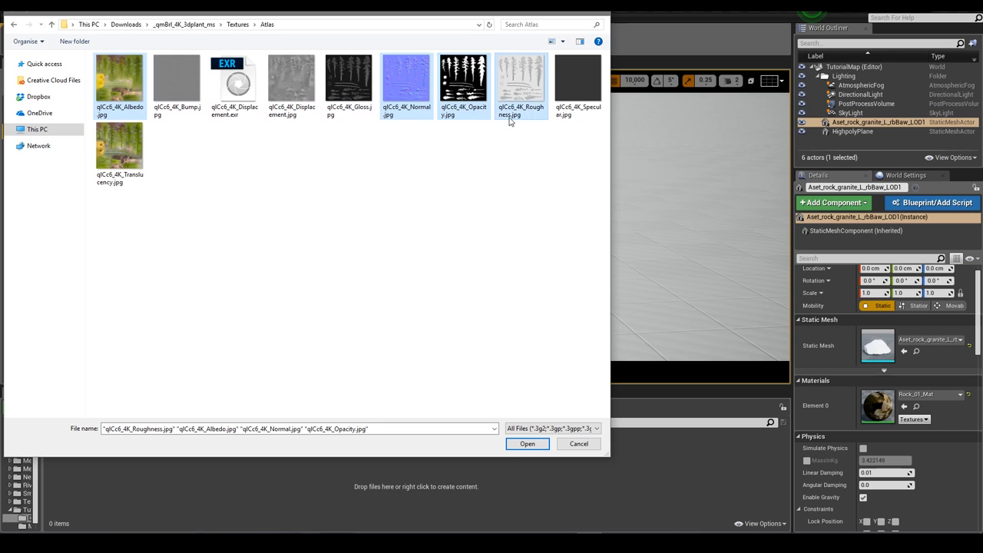
ctrl+click(139, 162)
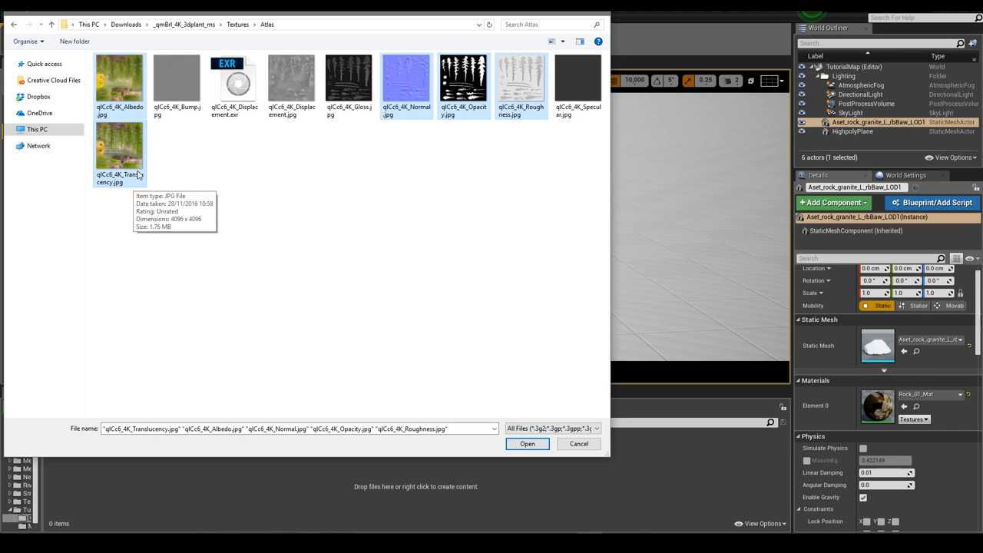
click(526, 444)
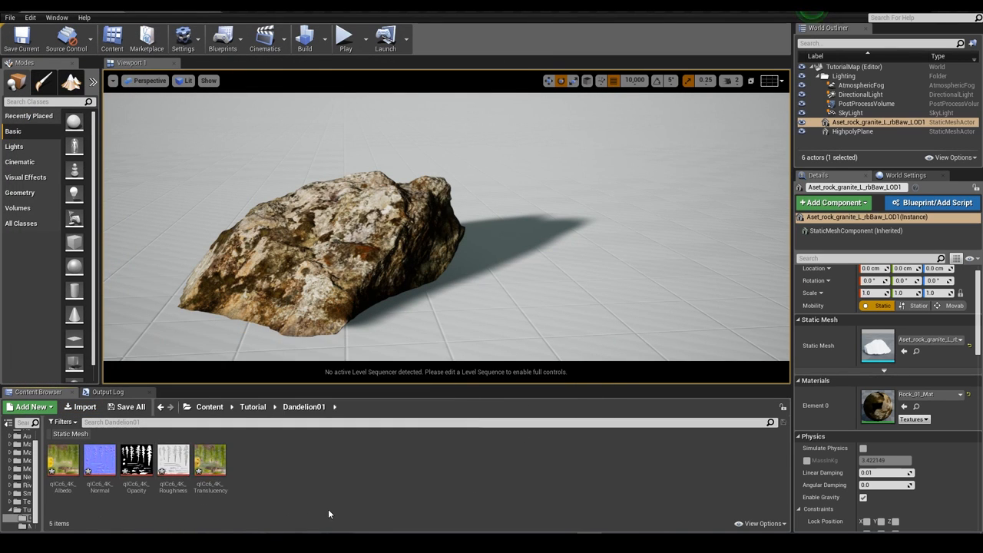
Duplicate Opaque_Master_Material in the Master_Materials folder and name the copy Foliage_Master_Material.
double_click(137, 490)
scroll(475, 323, down, 2)
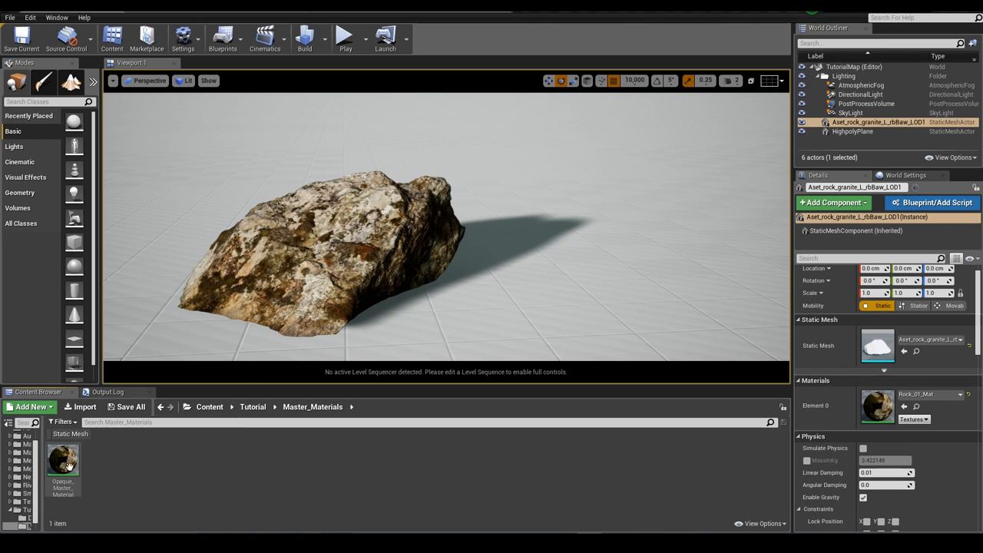
mouse_move(77, 468)
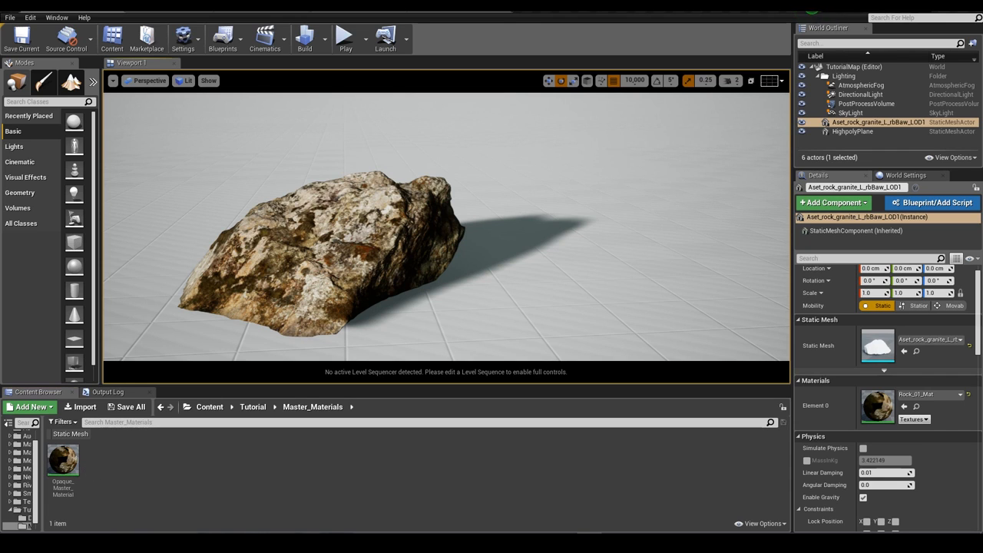
key(g)
click(175, 323)
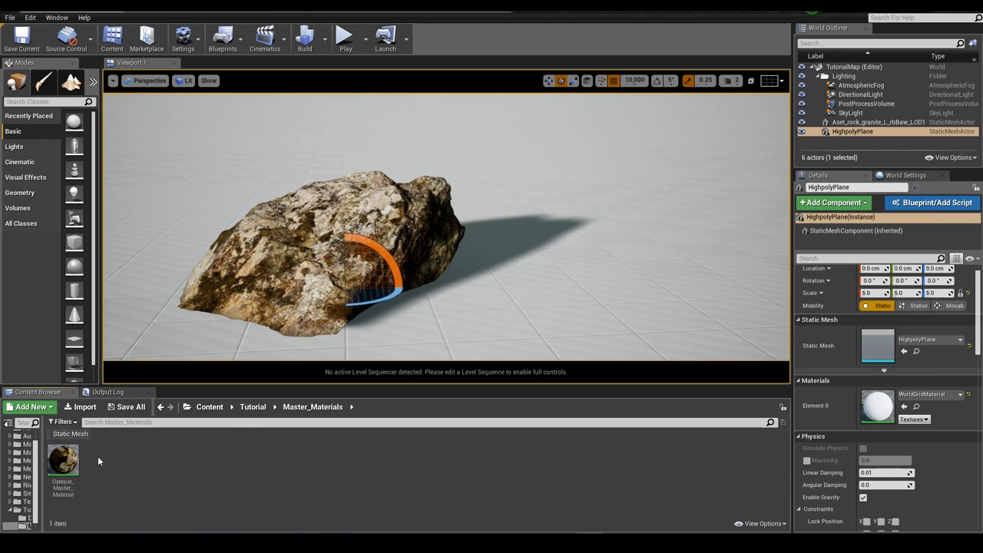
right_click(68, 458)
click(119, 280)
text(Fol)
text(iage_Master_Materia)
text(l)
key(Return)
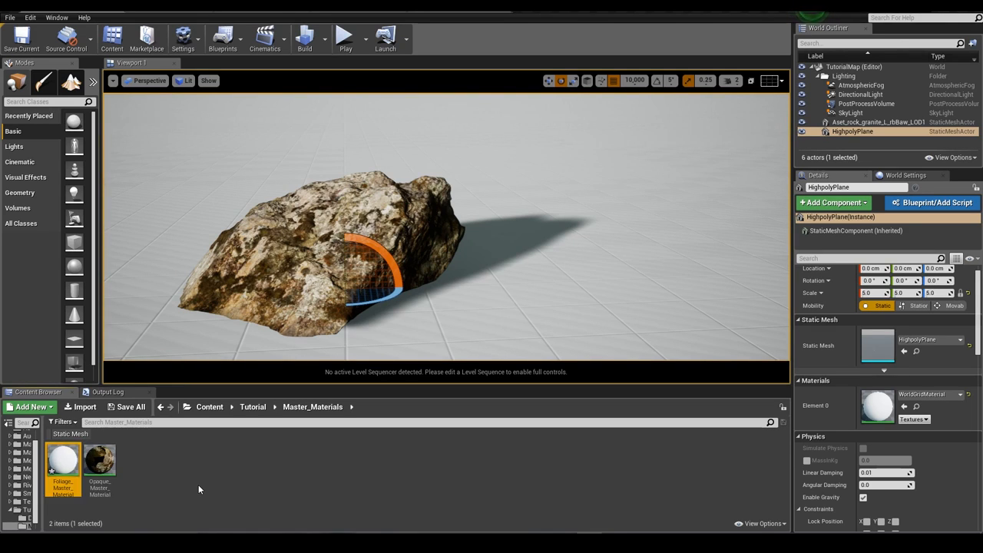
Open Foliage_Master_Material for editing and delete the whole Cavity node group.
double_click(69, 461)
scroll(602, 199, down, 3)
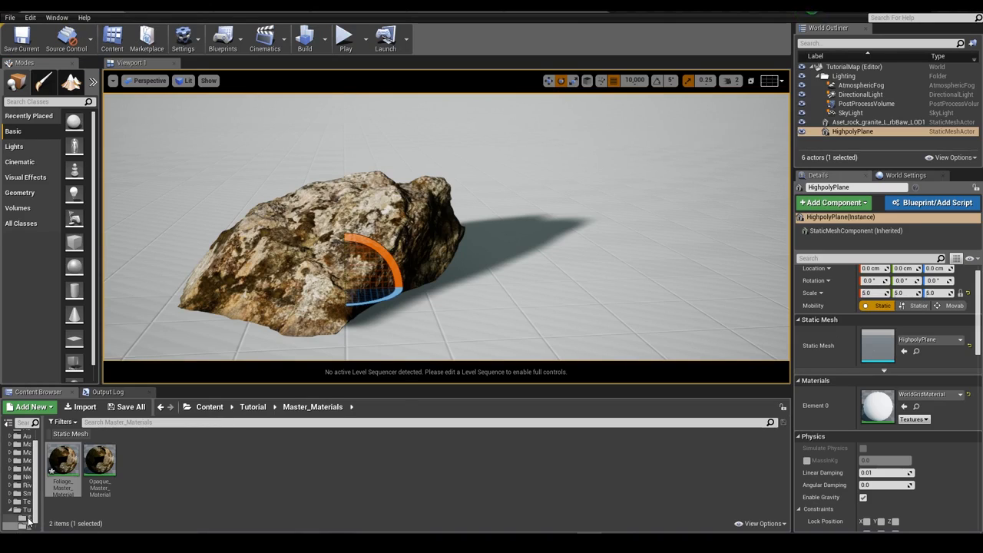
click(27, 519)
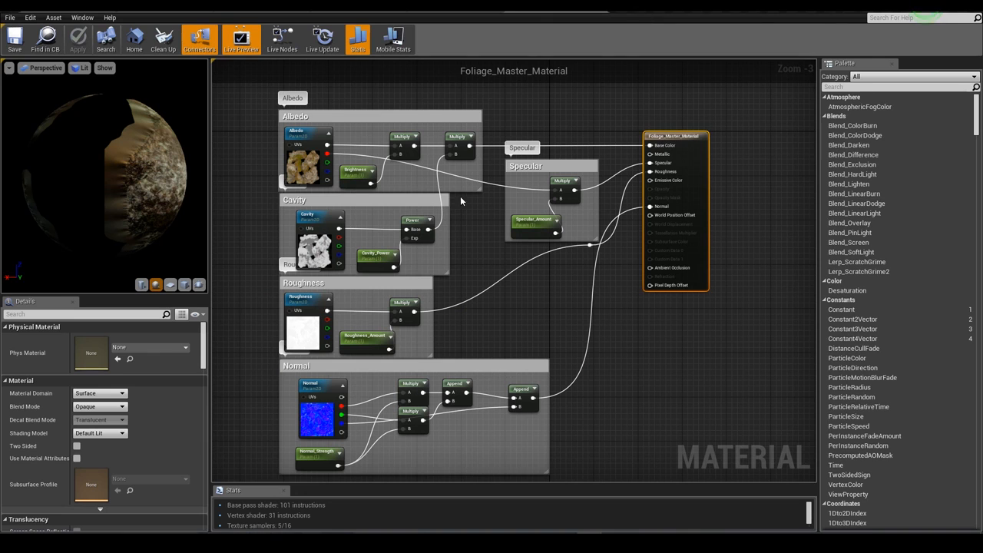
drag(462, 197, 242, 267)
key(Delete)
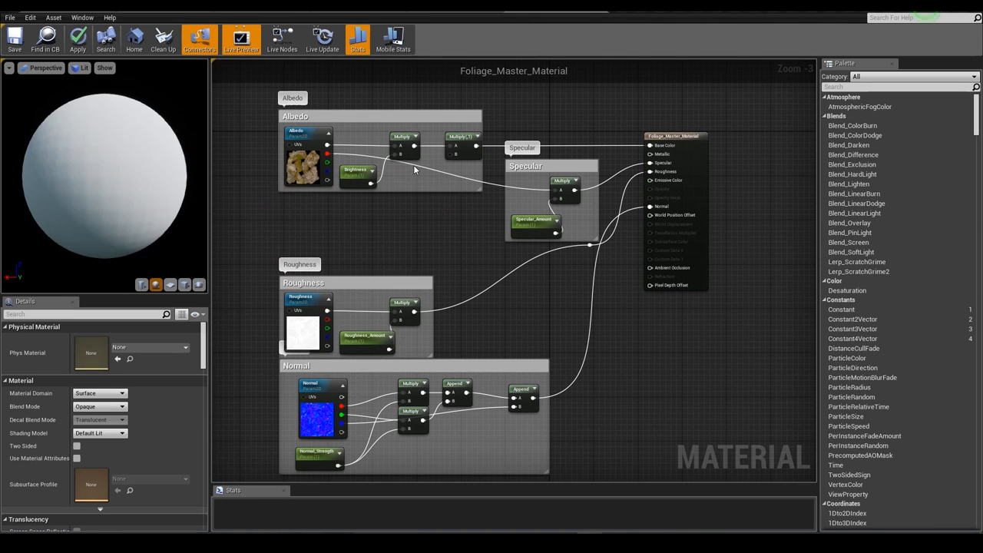
Delete the leftover second Multiply, connect the remaining Albedo Multiply to Base Color, and narrow the Albedo comment box.
click(463, 135)
key(Delete)
drag(415, 146, 650, 145)
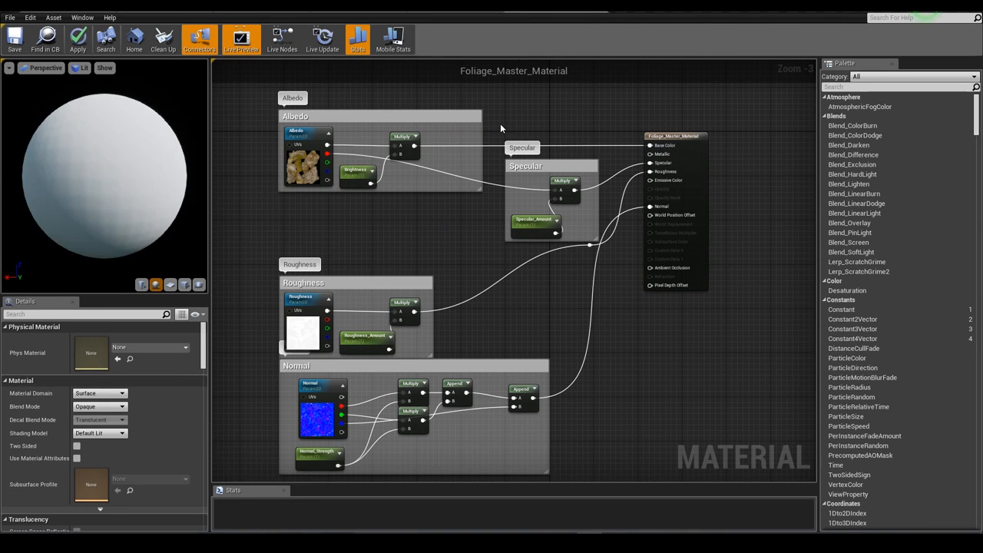
drag(483, 116, 415, 121)
Duplicate the Albedo node group and place the copy between the Albedo and Roughness groups.
right_drag(416, 249, 439, 233)
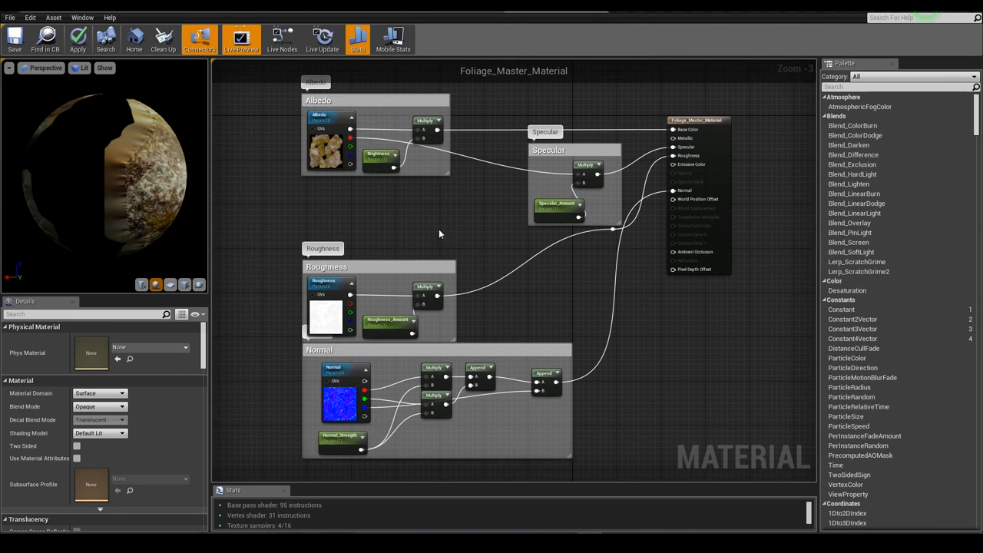
right_drag(307, 129, 313, 145)
drag(278, 86, 475, 223)
key(ctrl+c)
key(ctrl+v)
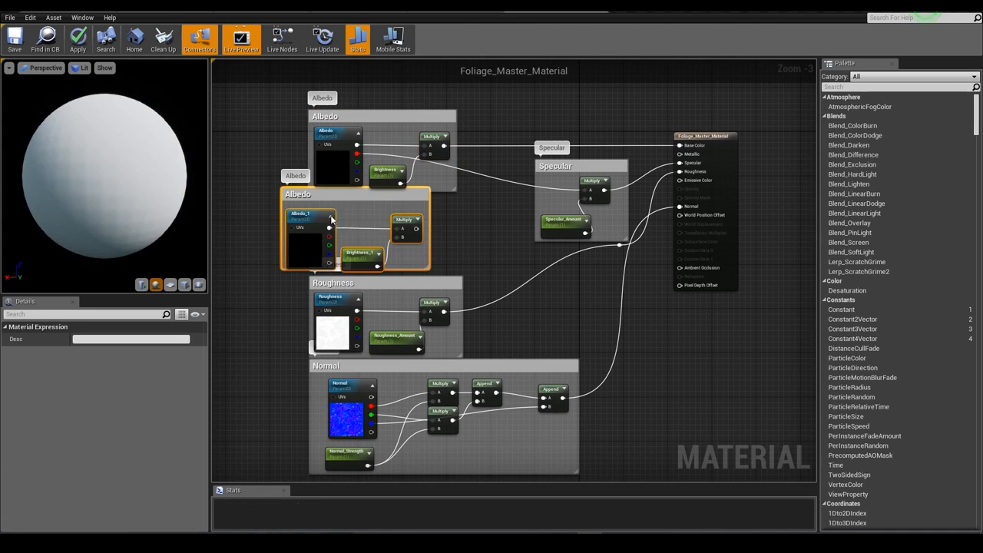
drag(353, 197, 380, 203)
Rename the copied Albedo_1 texture parameter Opacity and assign it the qlCc6_4K_Opacity texture.
click(335, 244)
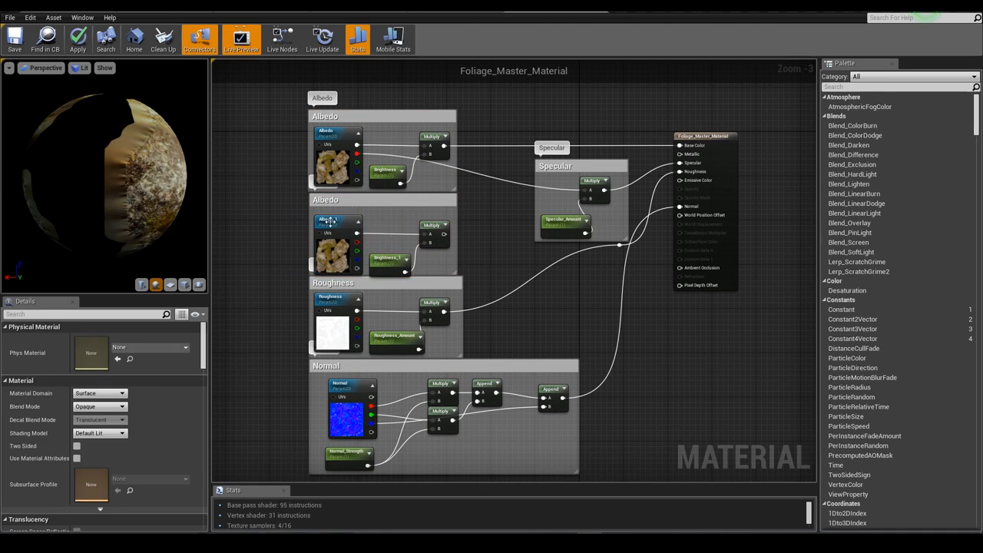
click(96, 339)
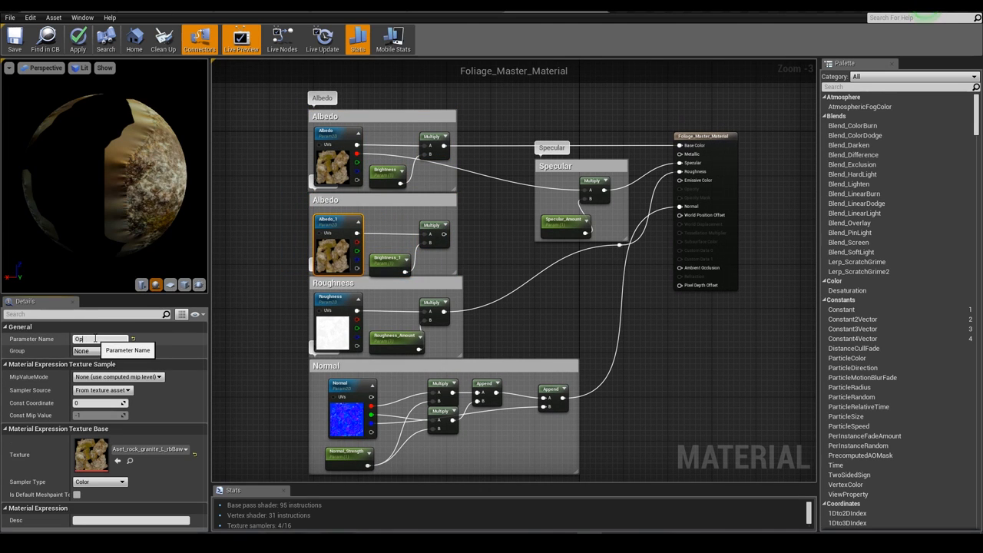
text(Opacity)
key(Return)
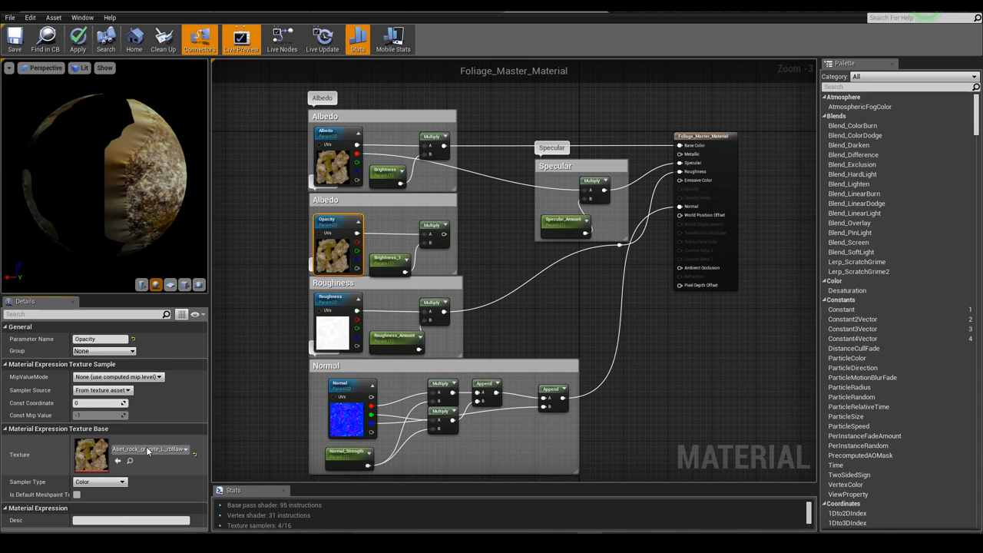
click(148, 451)
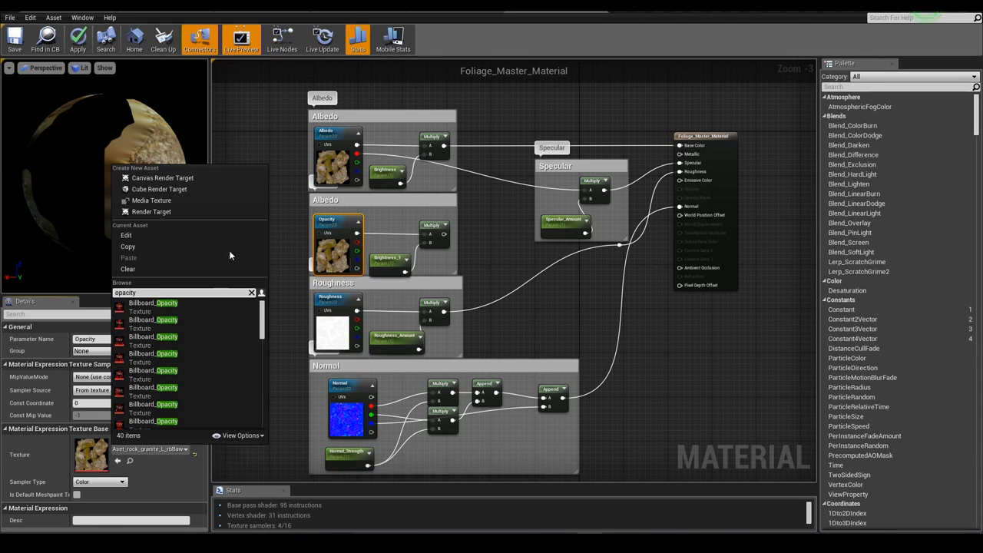
scroll(198, 393, down, 15)
scroll(205, 381, down, 4)
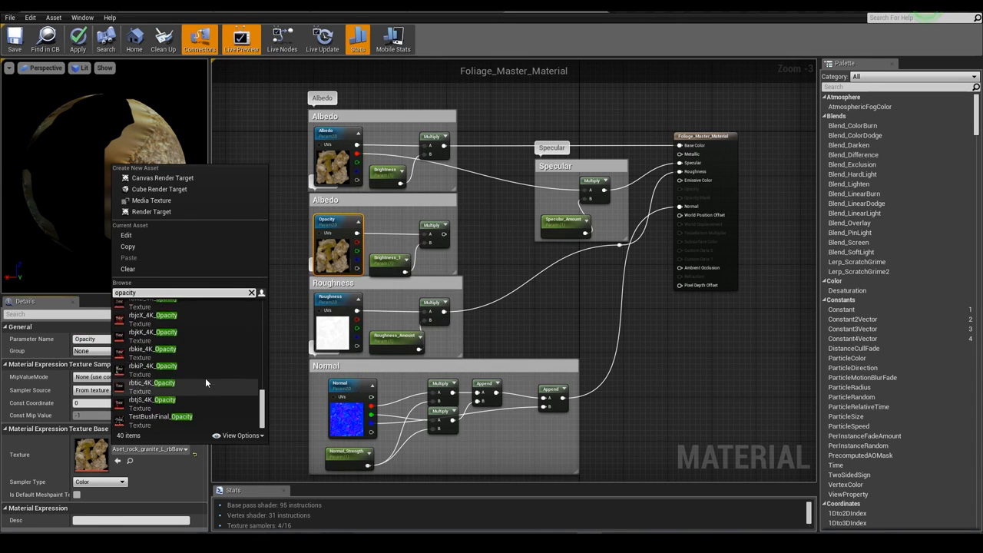
scroll(202, 381, up, 5)
click(149, 370)
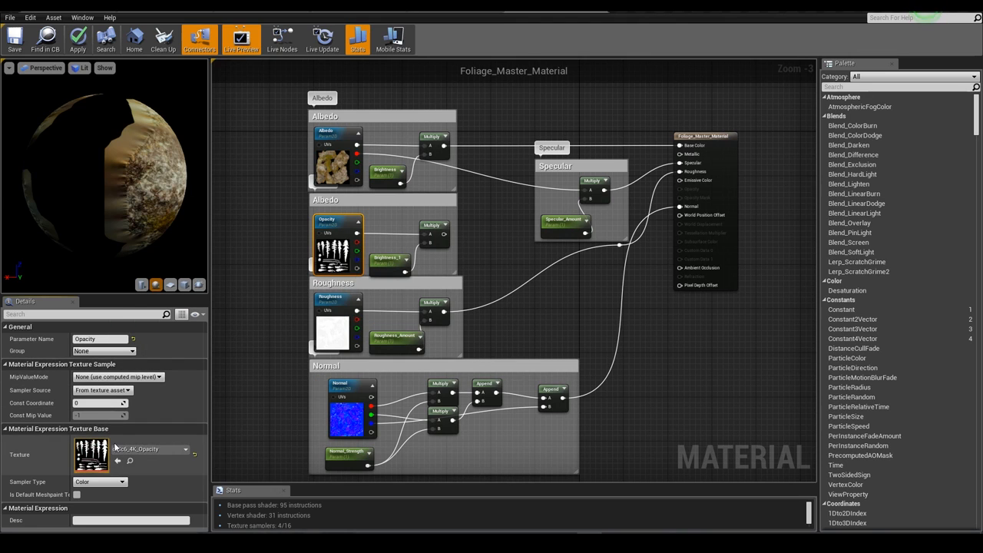
Rename the copied Brightness_1 scalar parameter Opacity_Thickness.
right_drag(456, 203, 444, 230)
scroll(430, 280, up, 1)
click(379, 292)
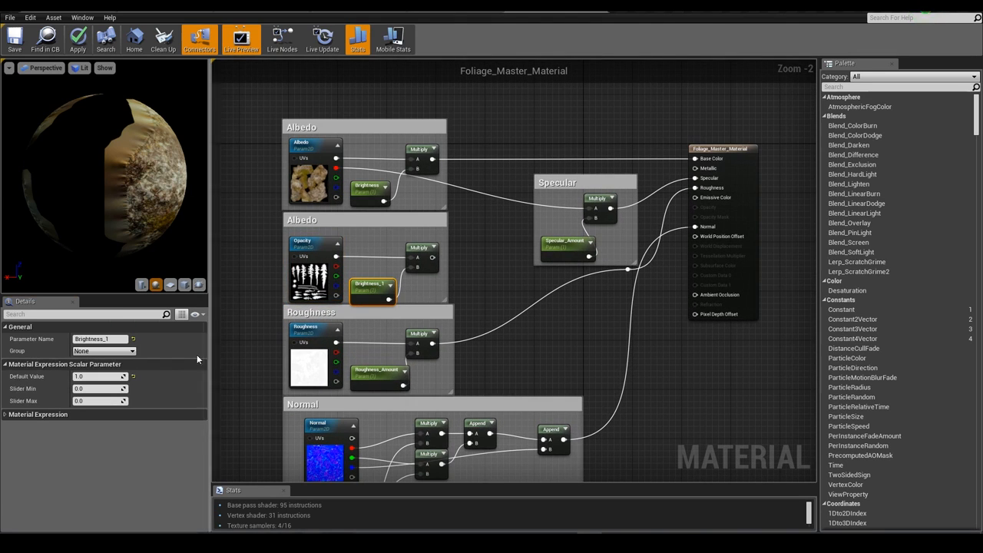
click(121, 339)
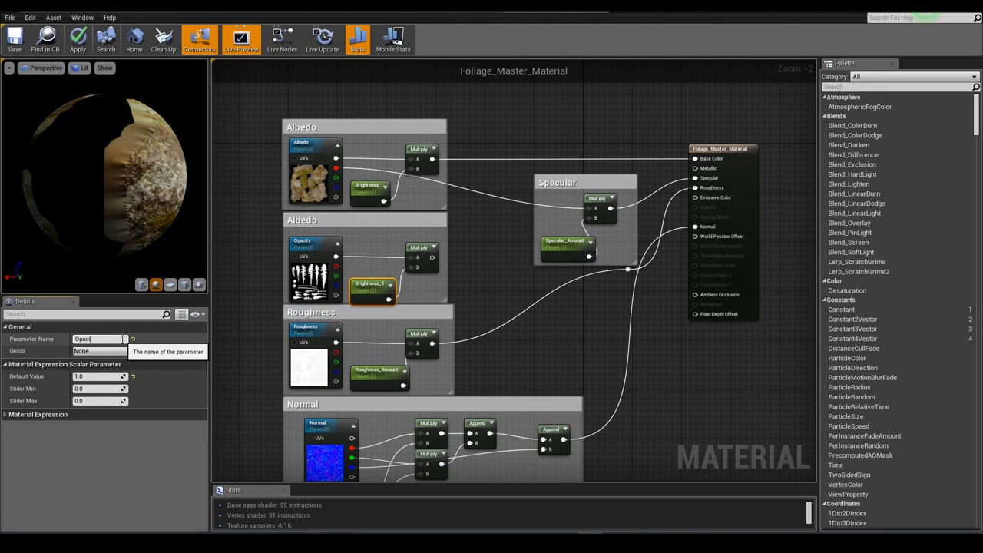
text(Opacity_Thickness)
key(Return)
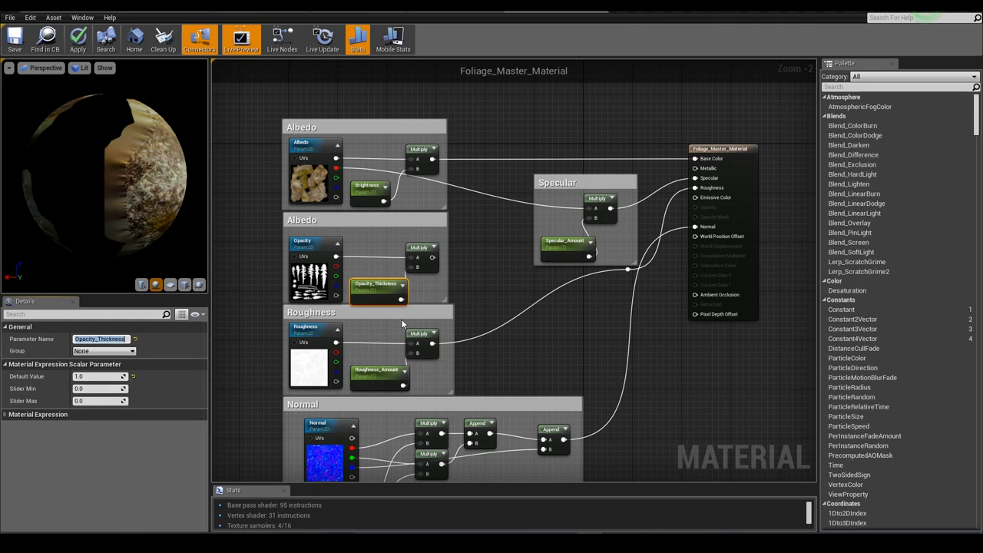
Tidy the Opacity_Thickness and Multiply node positions inside the copied group.
click(441, 282)
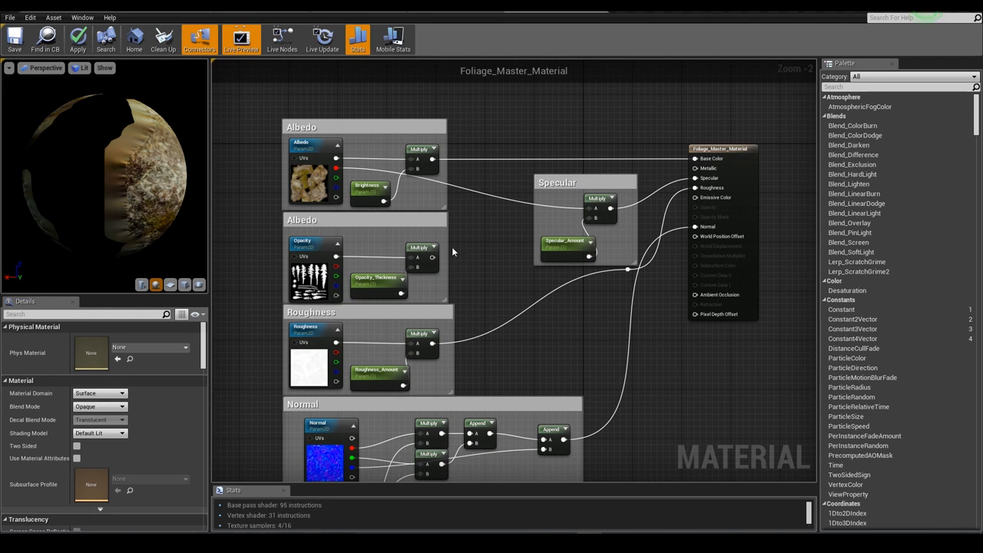
click(433, 248)
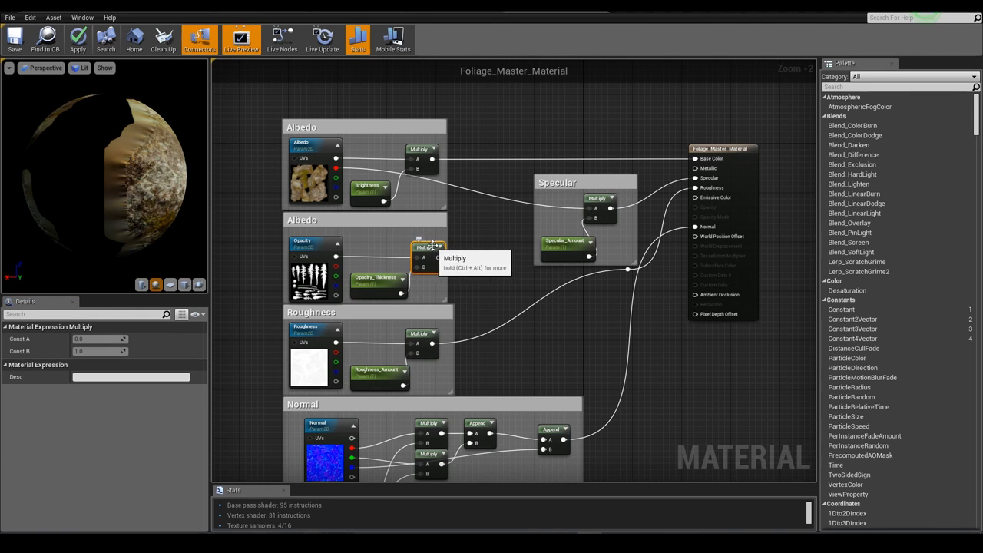
drag(442, 254, 413, 264)
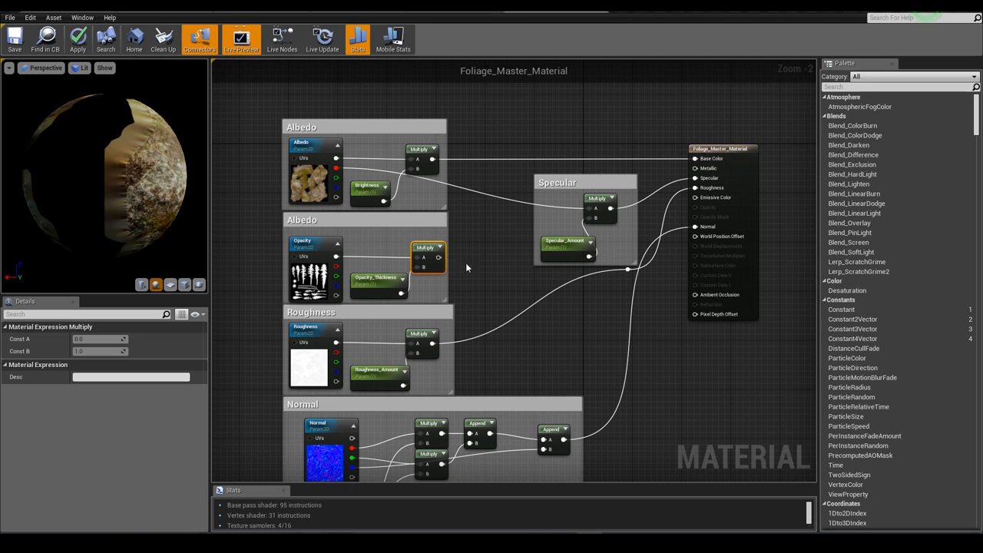
Set the material's Blend Mode to Masked and connect the Opacity group's Multiply output to Opacity Mask.
click(396, 287)
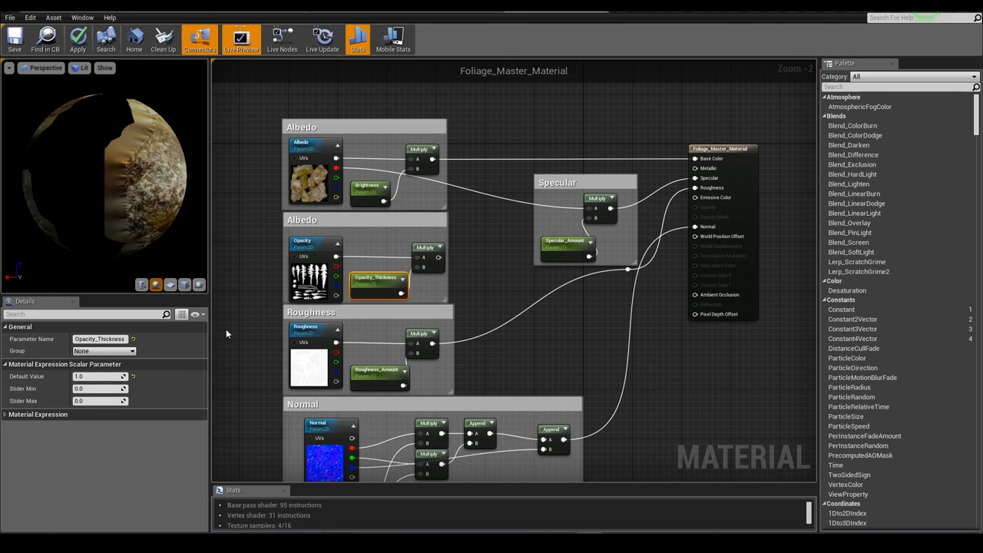
click(461, 278)
right_drag(476, 272, 464, 274)
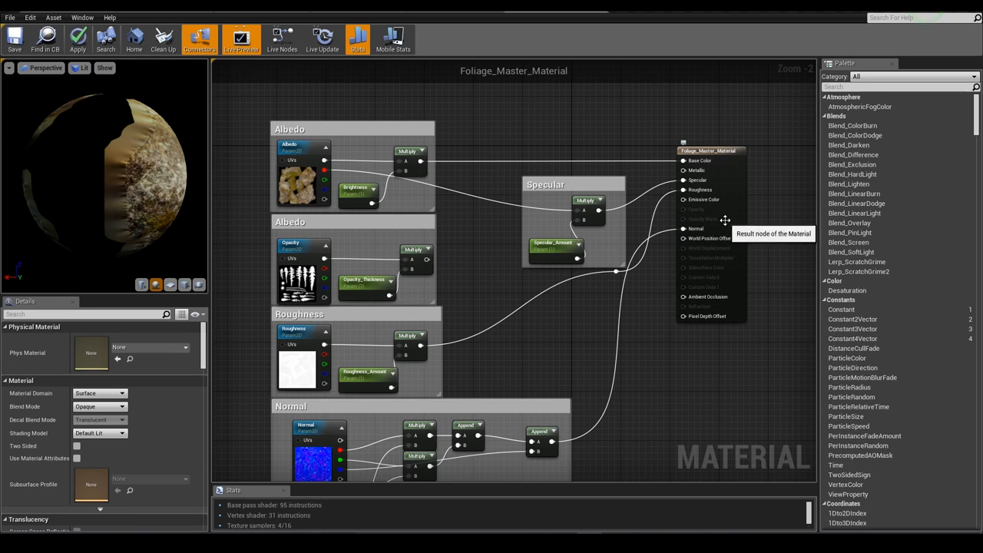
click(96, 406)
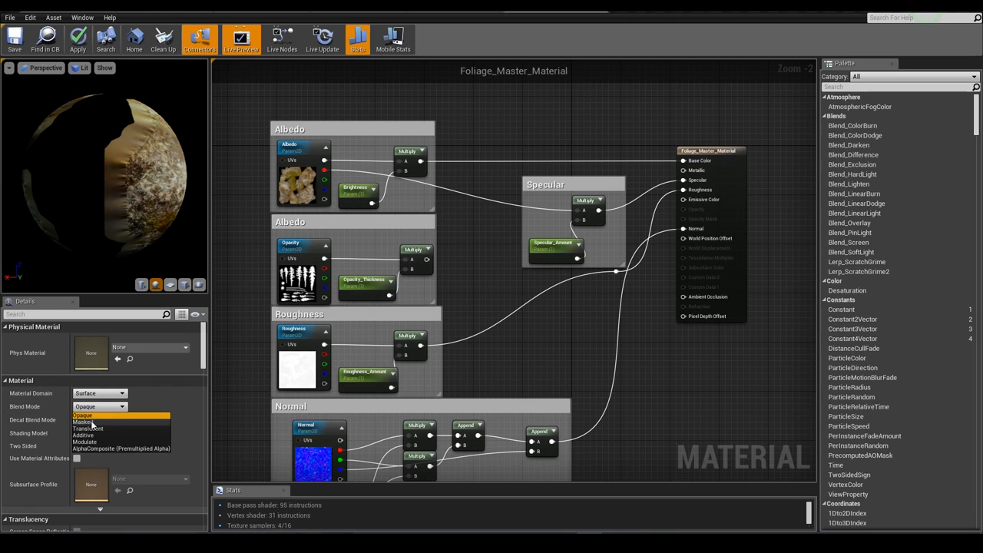
click(96, 424)
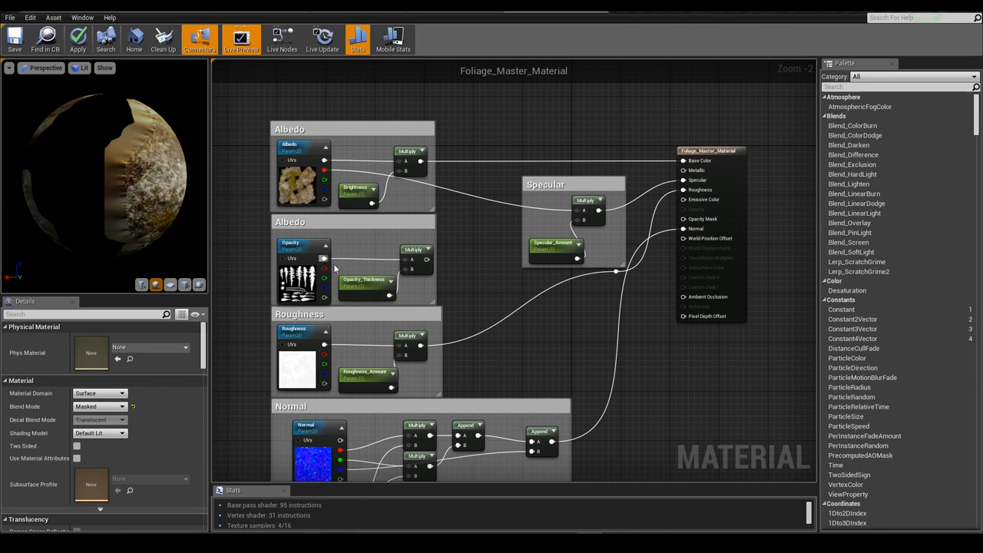
drag(425, 260, 682, 218)
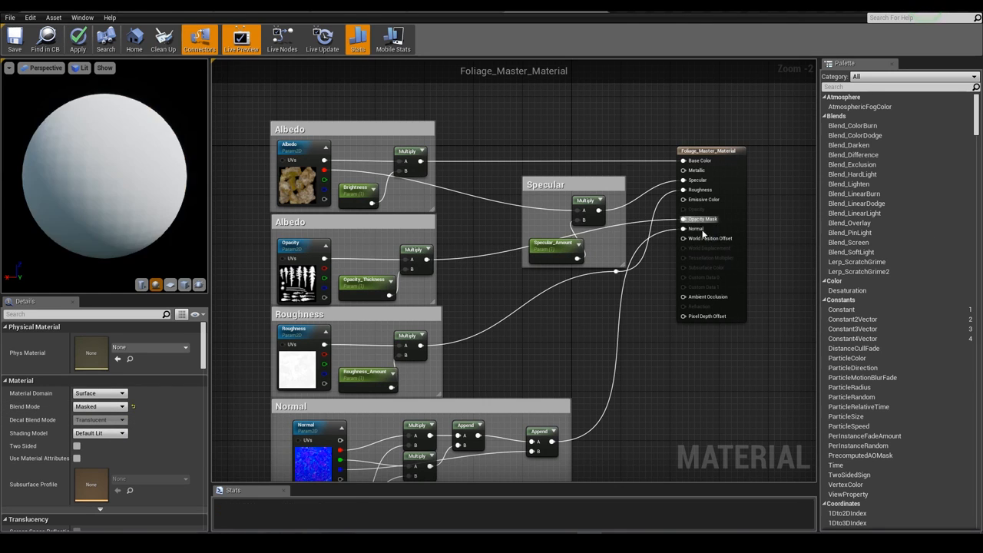
Duplicate the Albedo node group and place the copy directly below the Normal group.
right_drag(501, 341, 526, 281)
scroll(499, 294, down, 2)
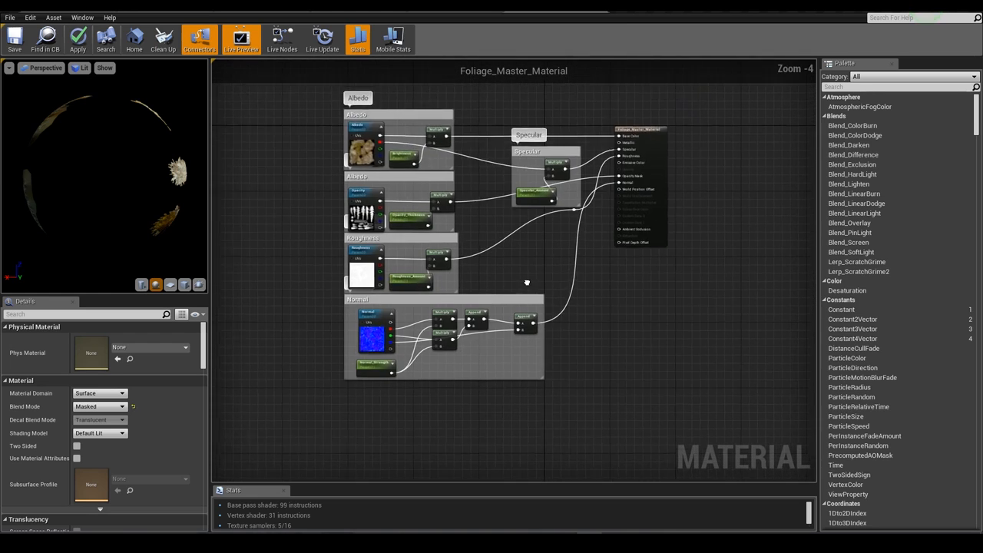
scroll(524, 293, up, 1)
right_drag(480, 220, 477, 267)
scroll(478, 257, down, 1)
drag(476, 92, 338, 179)
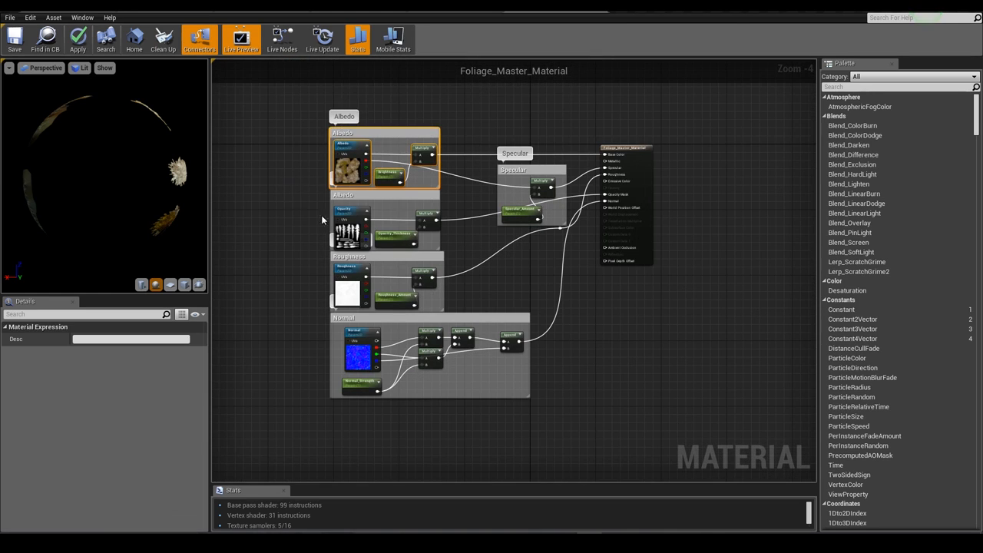
right_drag(559, 286, 560, 251)
key(ctrl+v)
drag(358, 381, 369, 370)
Set the material's Shading Model to Two Sided Foliage and enable Two Sided.
click(307, 330)
scroll(362, 288, up, 1)
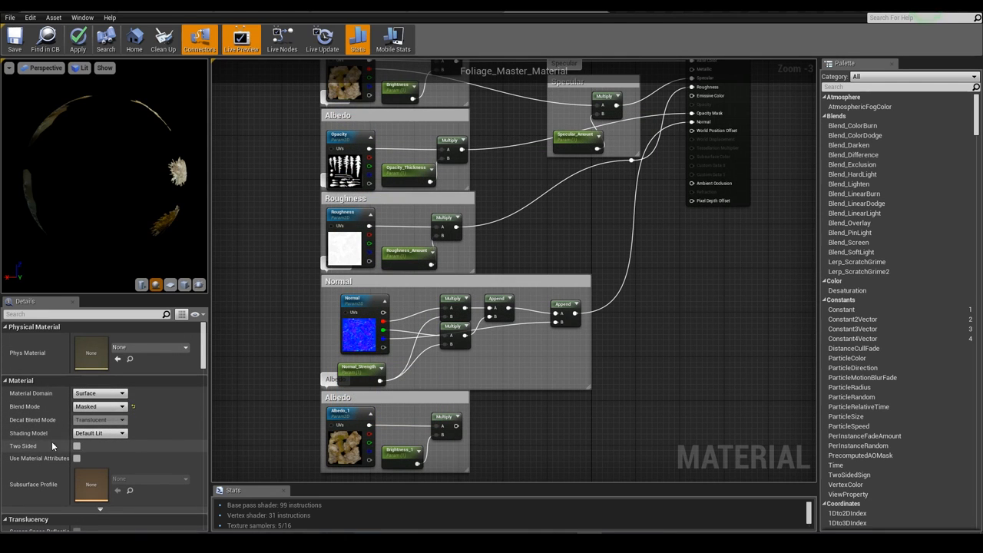
click(98, 433)
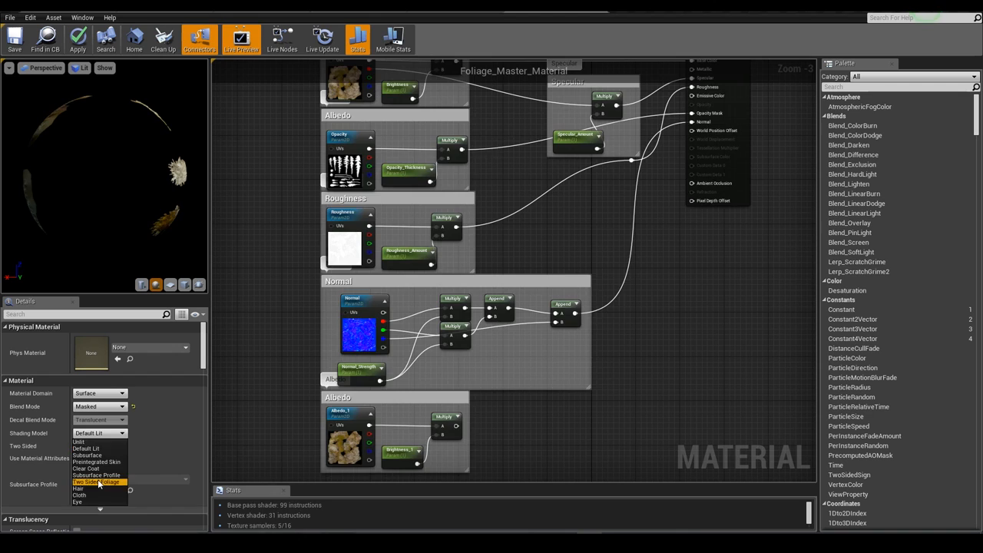
click(98, 482)
click(79, 445)
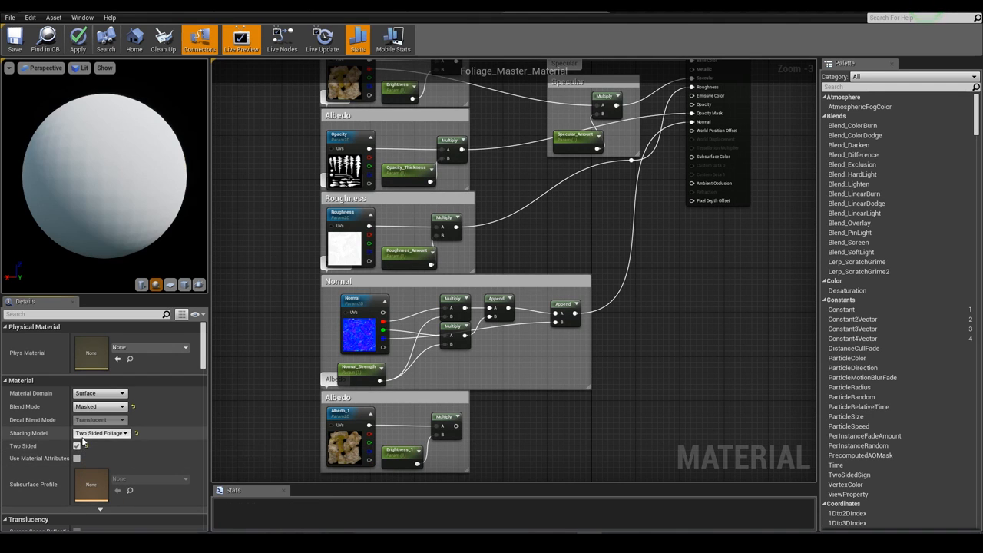
Rename the comment of the copied Albedo group below Normal as SSS.
right_drag(339, 400, 358, 343)
scroll(359, 343, up, 1)
double_click(359, 343)
text(S)
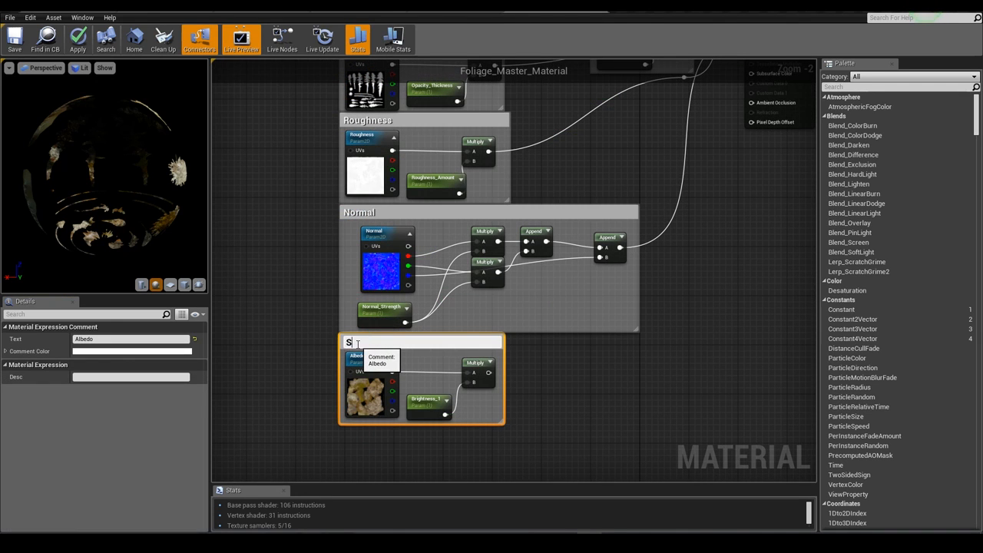
text(SS)
key(Return)
Rename the Albedo_1 texture parameter in the SSS group as SSS.
click(366, 384)
click(107, 339)
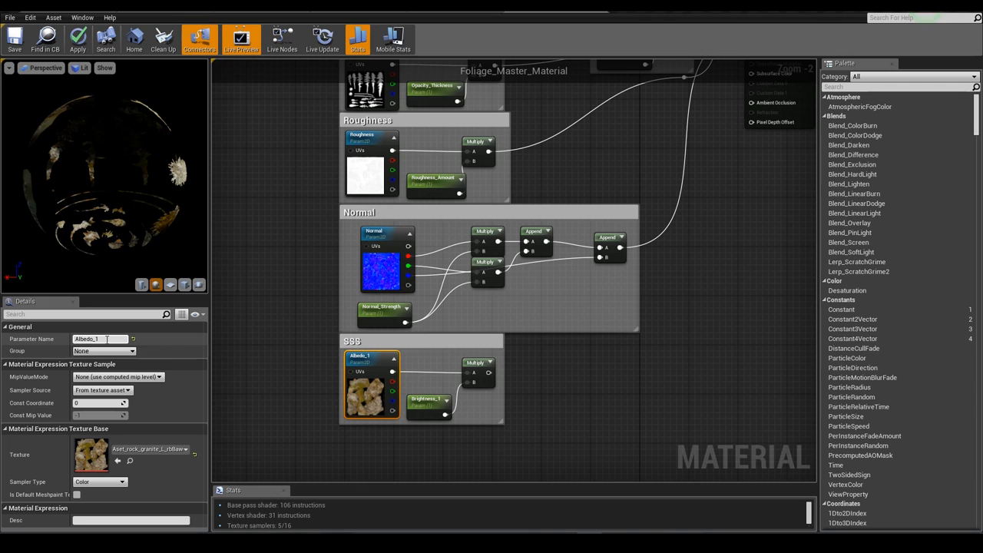
text(SSS)
key(Return)
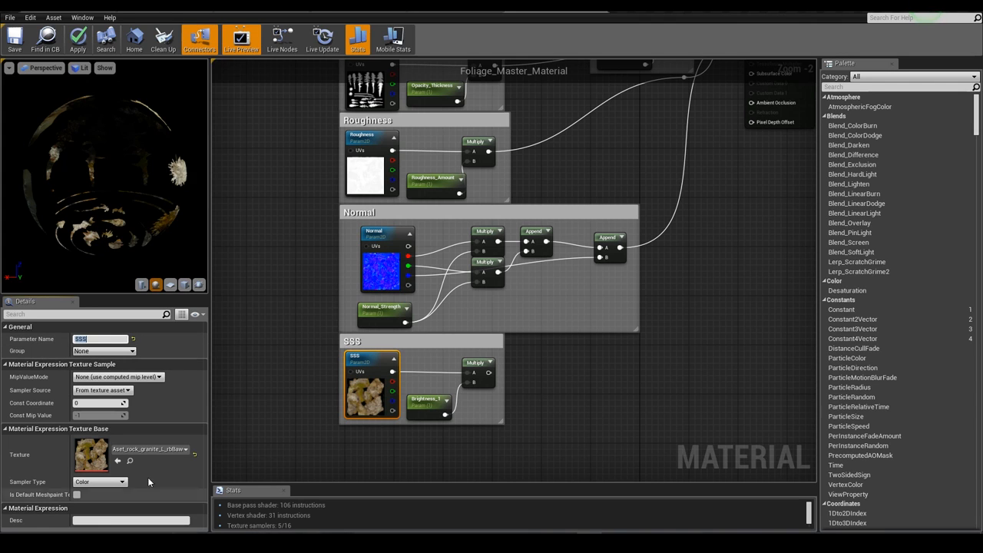
Assign the qlCc6_4K_Translucency texture from the Dandelion01 folder to the SSS texture parameter.
click(159, 449)
click(759, 377)
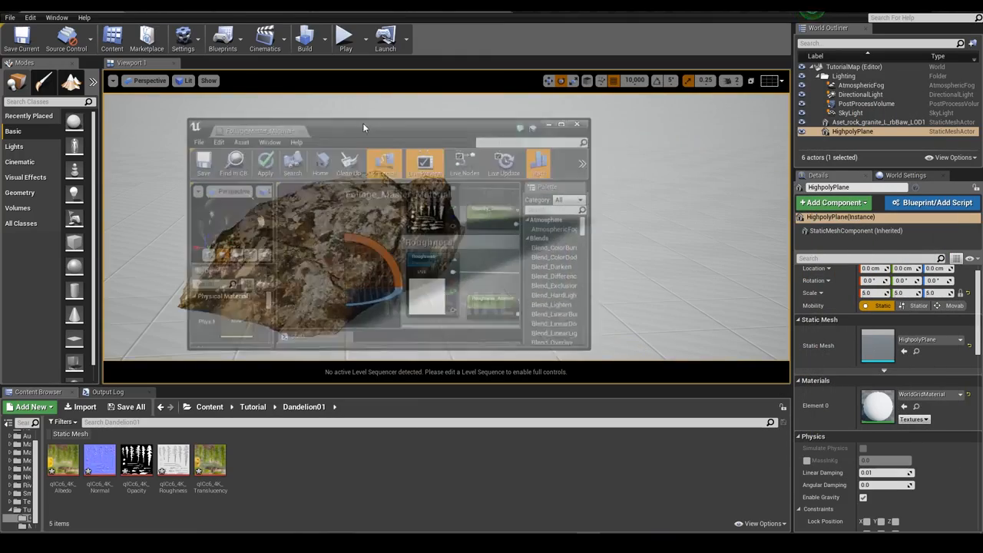
scroll(380, 289, up, 1)
click(372, 286)
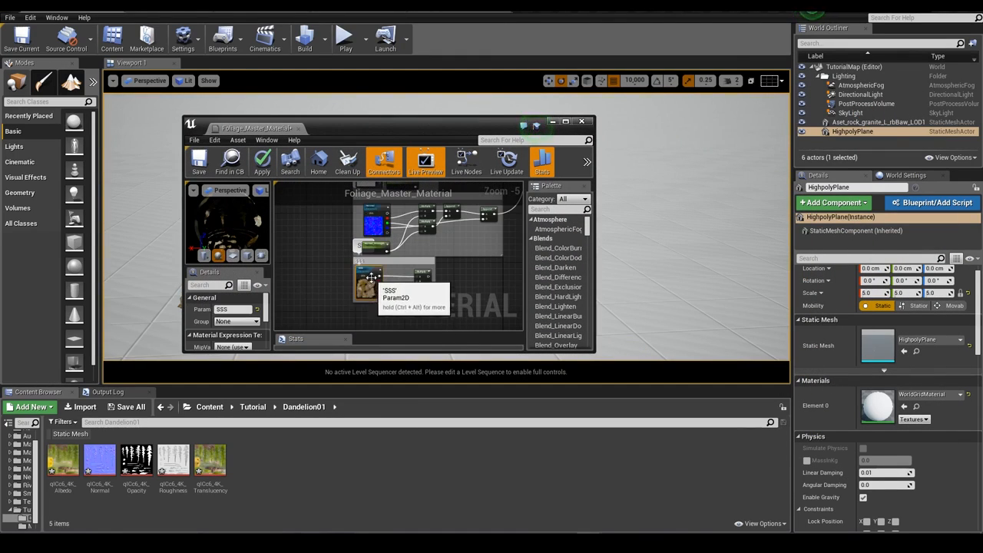
scroll(237, 340, down, 2)
drag(274, 330, 330, 323)
scroll(271, 336, up, 2)
scroll(271, 338, down, 2)
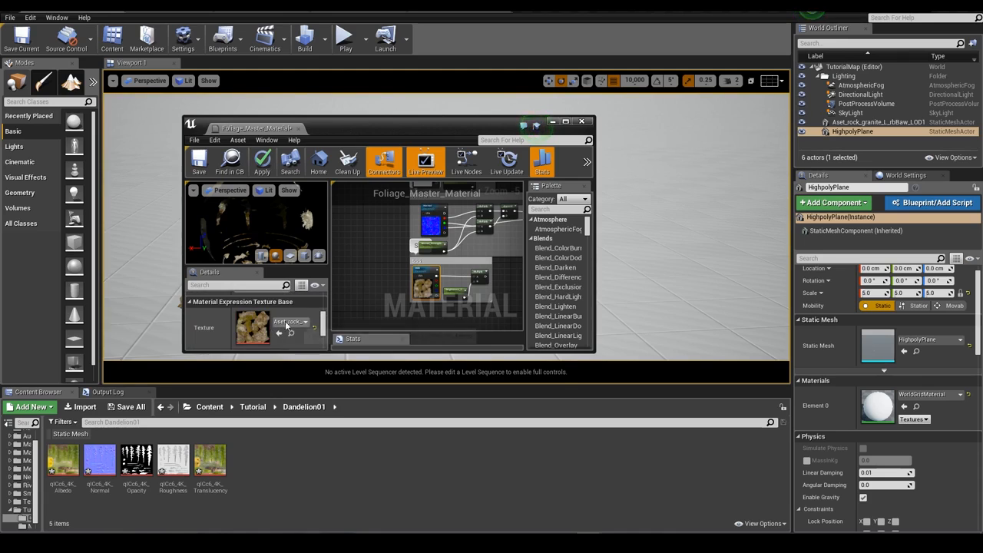
click(217, 464)
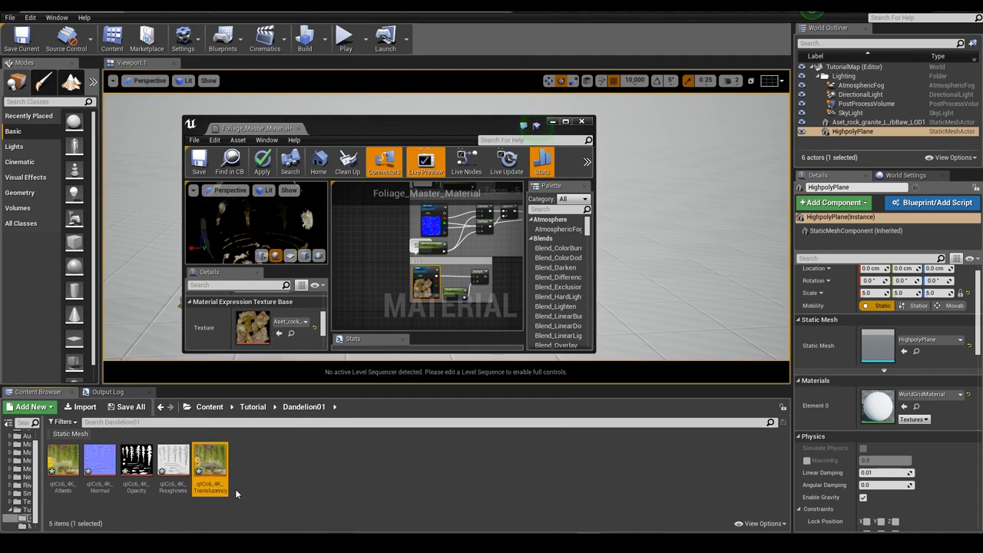
click(277, 333)
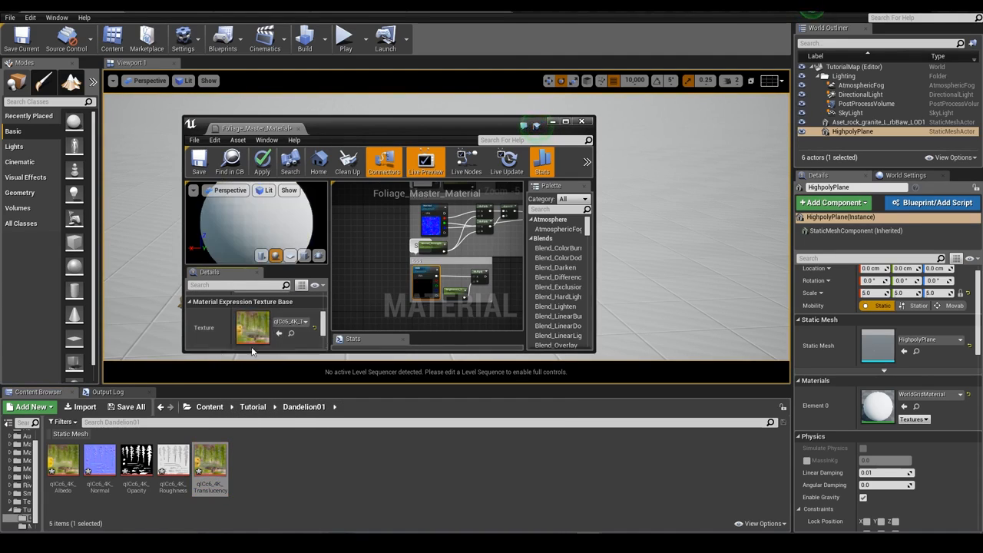
click(567, 123)
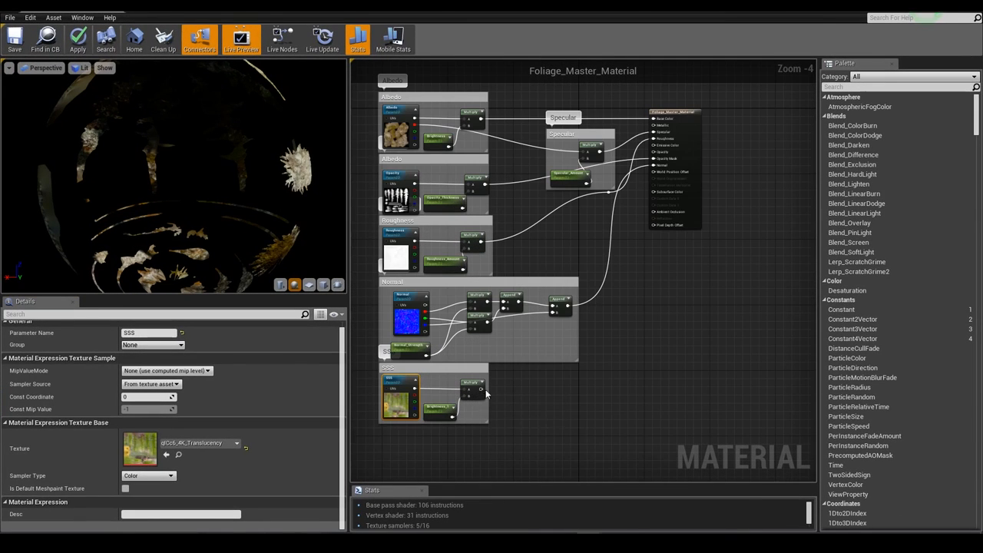
Rename the Brightness_1 parameter SSS_Amount and connect the SSS group's Multiply output to Subsurface Color.
click(440, 411)
click(166, 338)
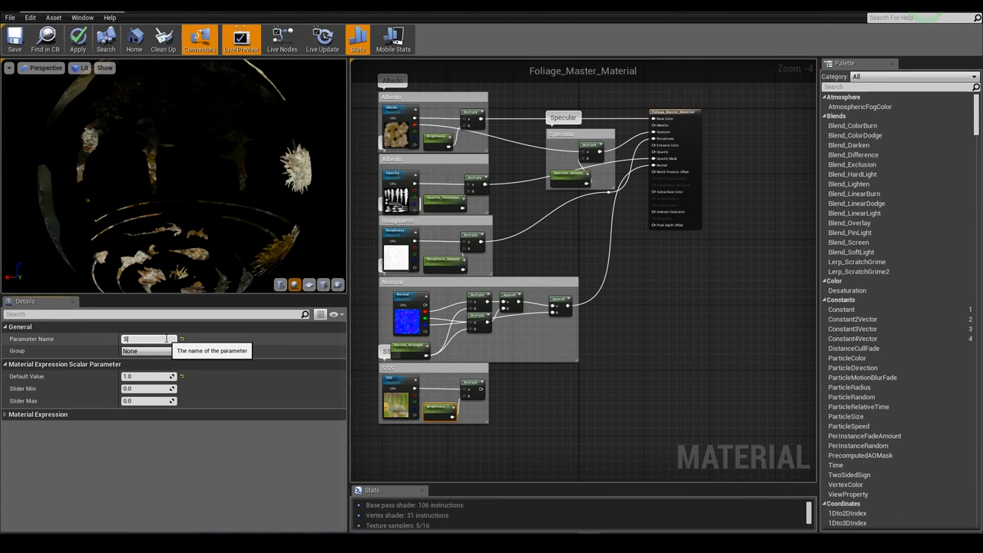
text(SSS_Amount)
key(Return)
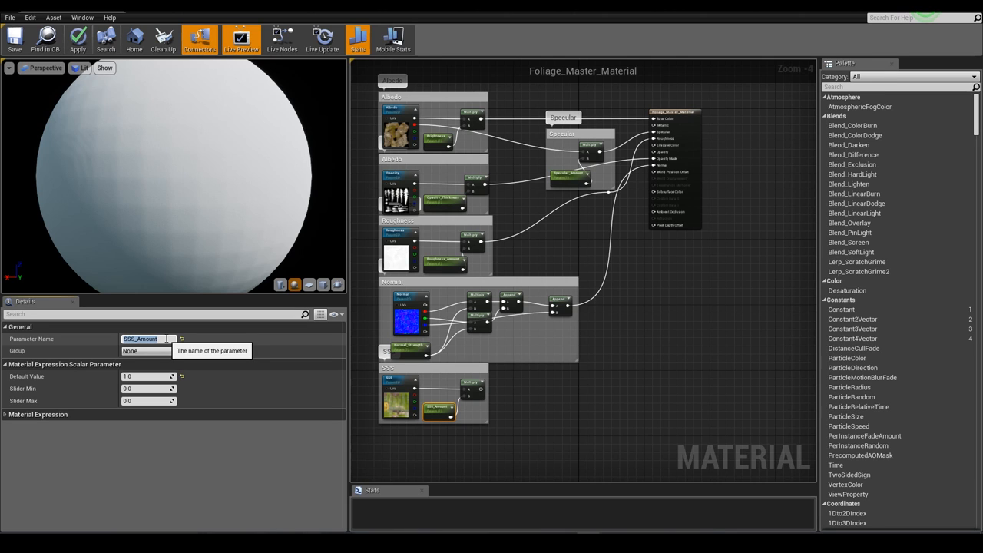
click(479, 390)
drag(480, 393, 652, 192)
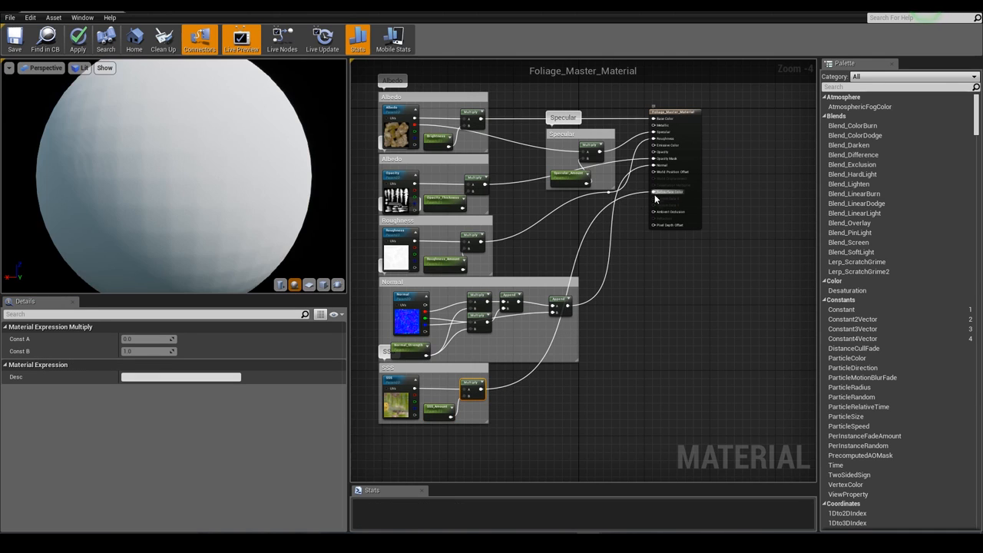
Add a reroute node to the Subsurface Color wire, place it clear of the Normal group, and save the material.
right_drag(577, 246, 551, 403)
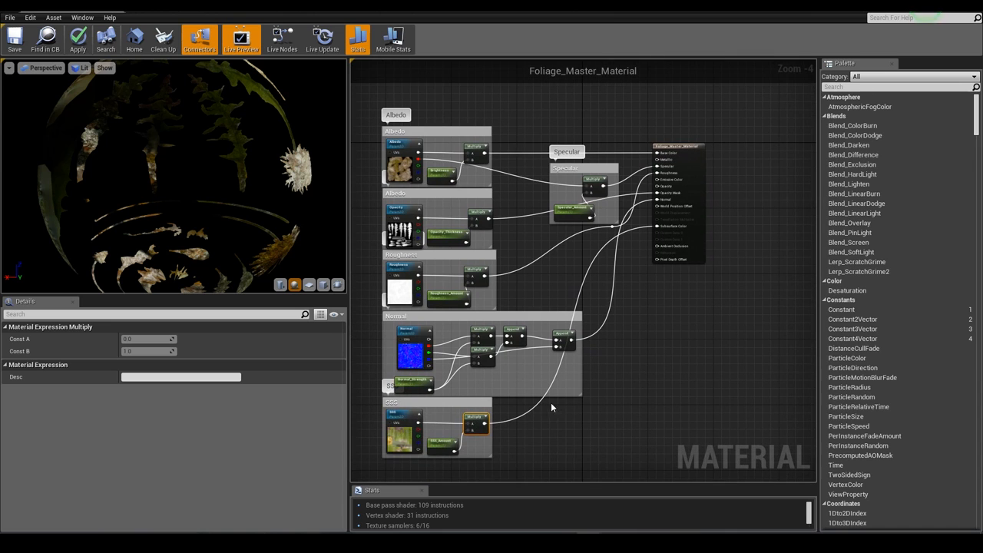
double_click(535, 411)
drag(535, 411, 618, 364)
click(606, 389)
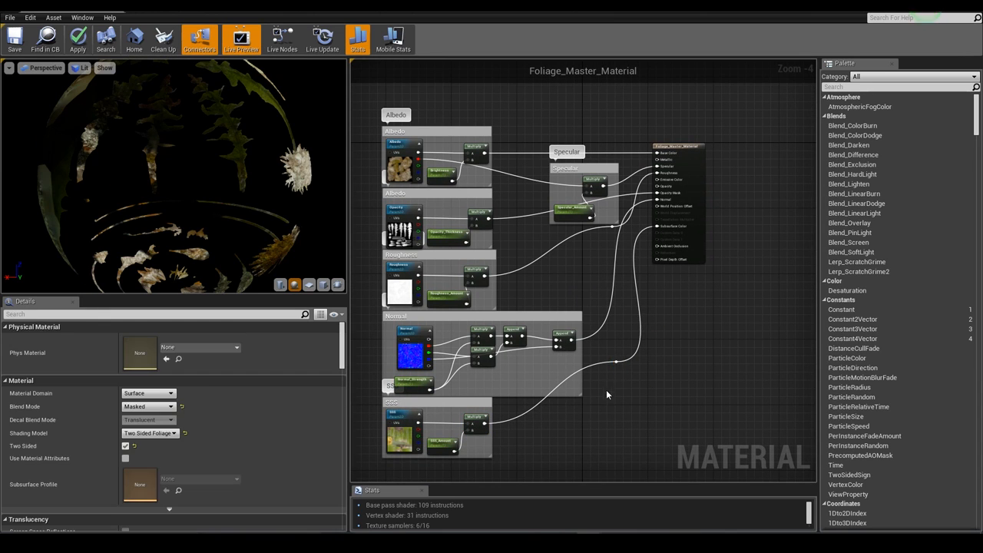
mouse_move(605, 389)
right_down()
mouse_move(600, 432)
mouse_move(590, 415)
mouse_move(620, 394)
right_up()
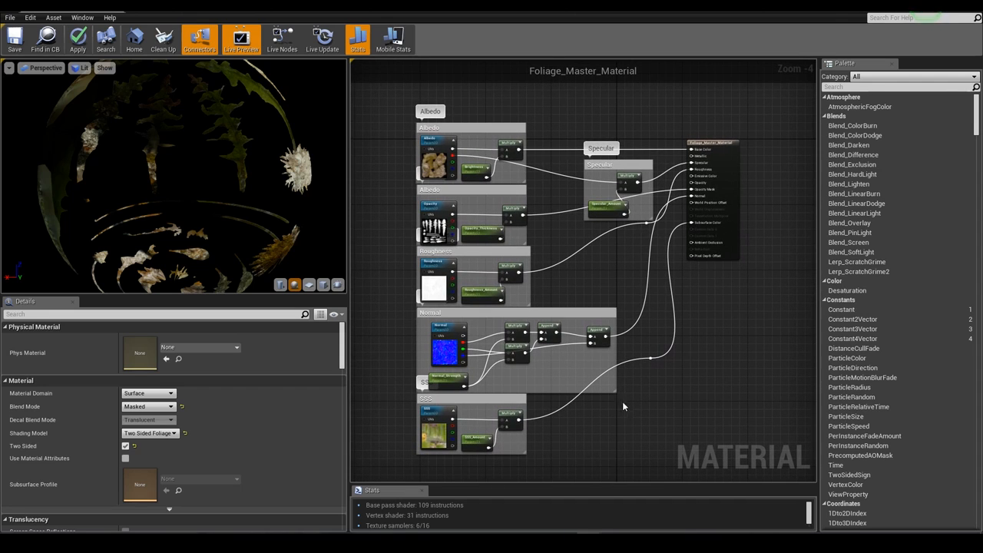
click(31, 37)
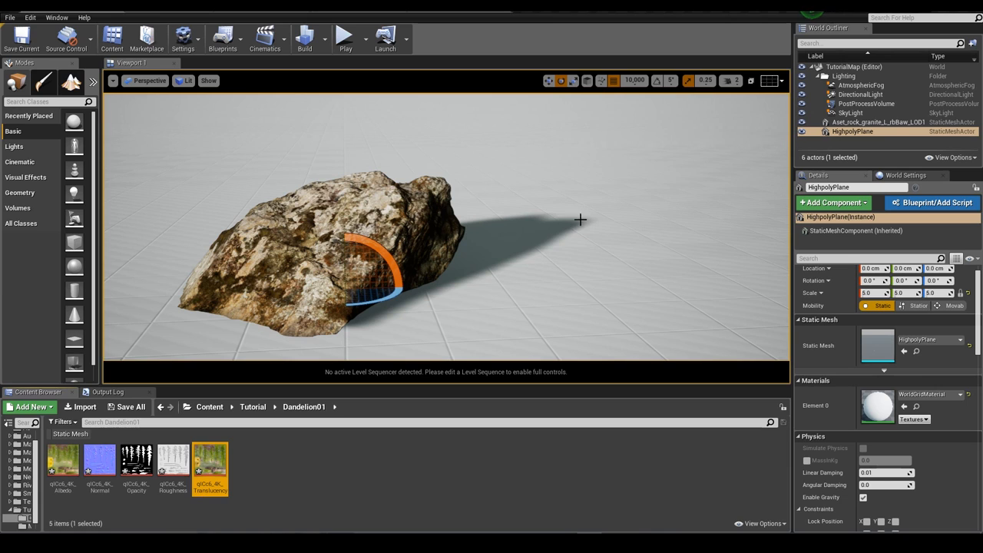
Import the Var1_LOD1 dandelion mesh into the Dandelion01 folder and place it in the level near the rock.
click(466, 283)
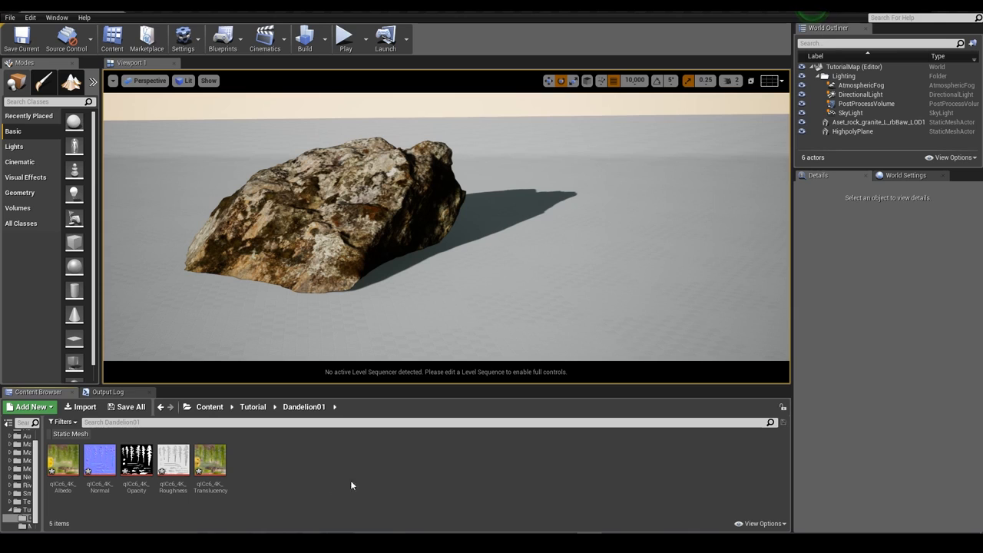
click(81, 406)
double_click(124, 82)
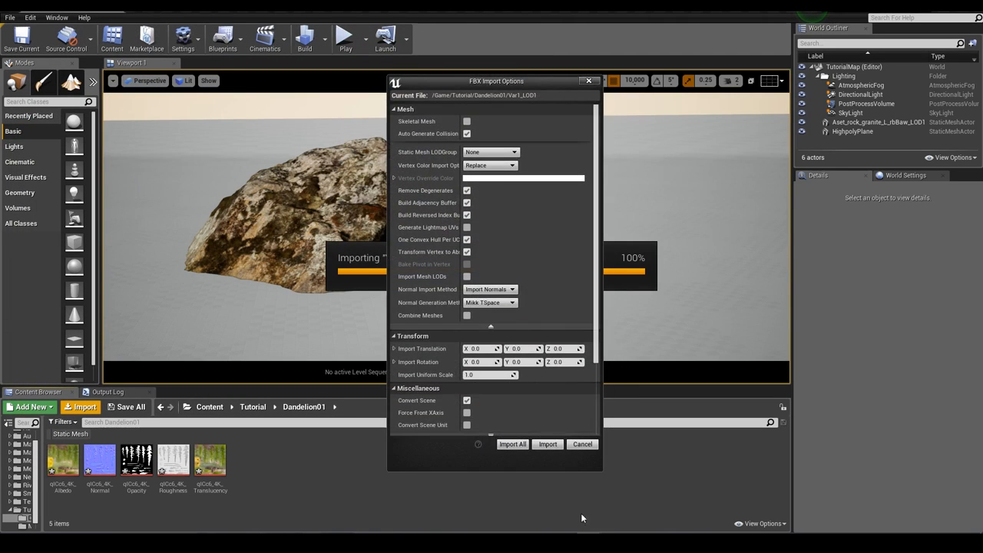
click(548, 445)
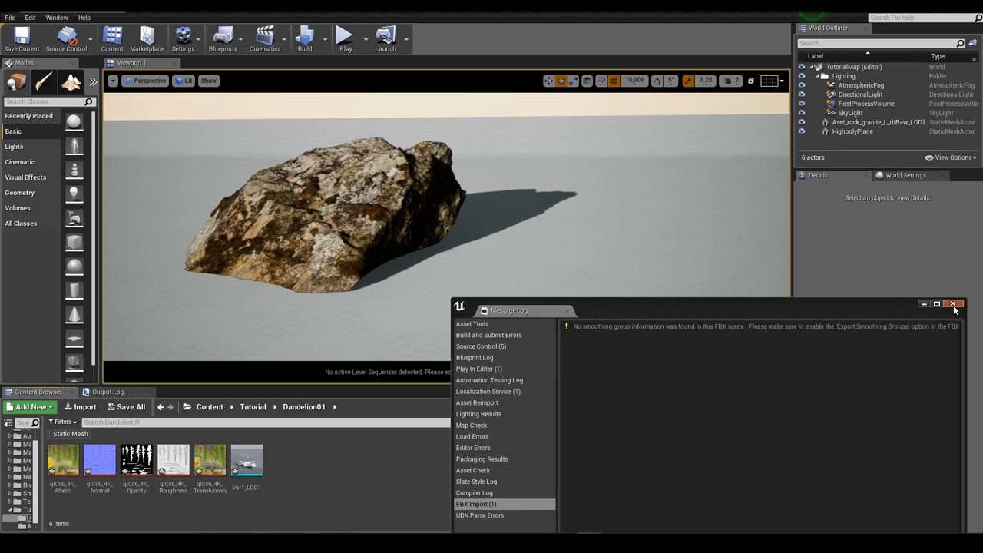
click(953, 304)
drag(244, 459, 510, 269)
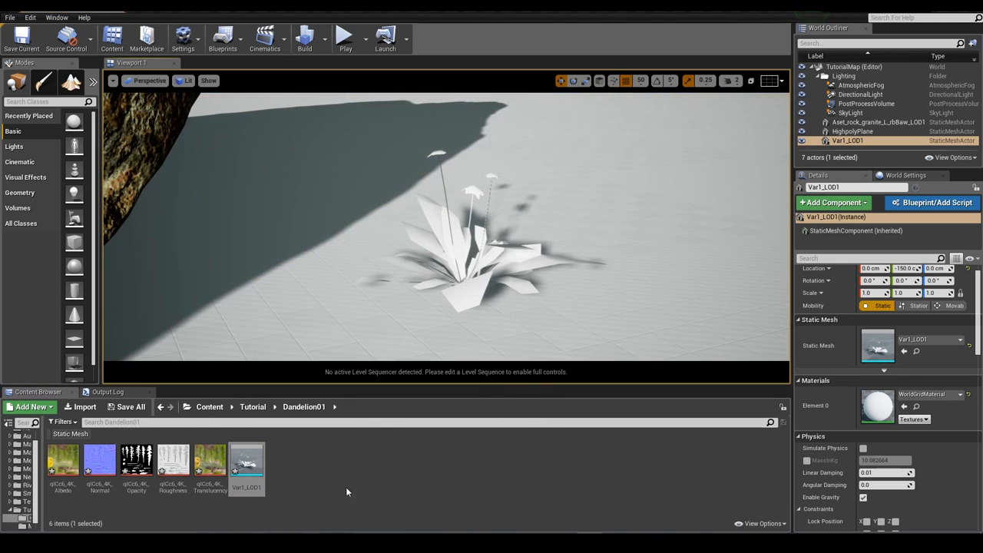
Create a material instance of Foliage_Master_Material in the Master_Materials folder and name it Dandelion_01.
click(344, 486)
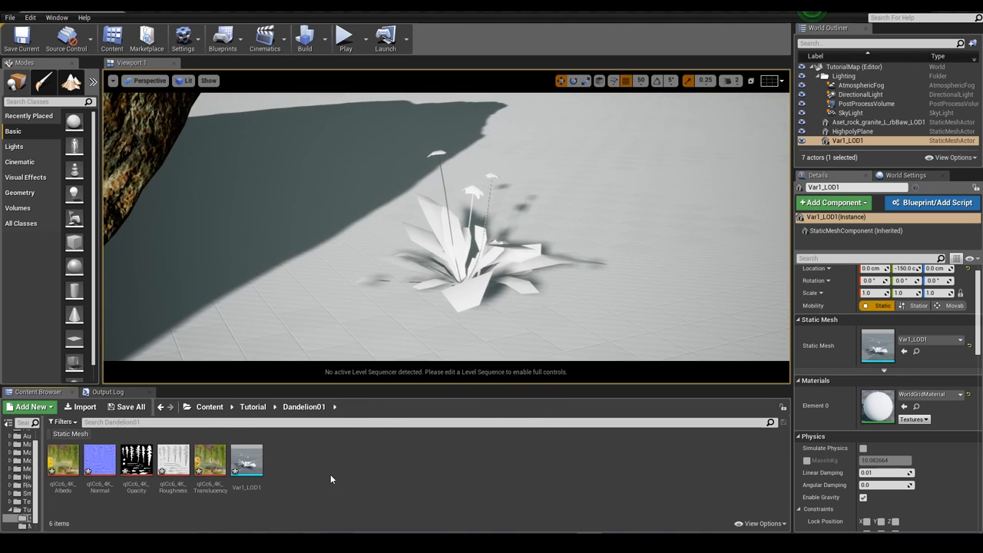
click(23, 526)
click(75, 470)
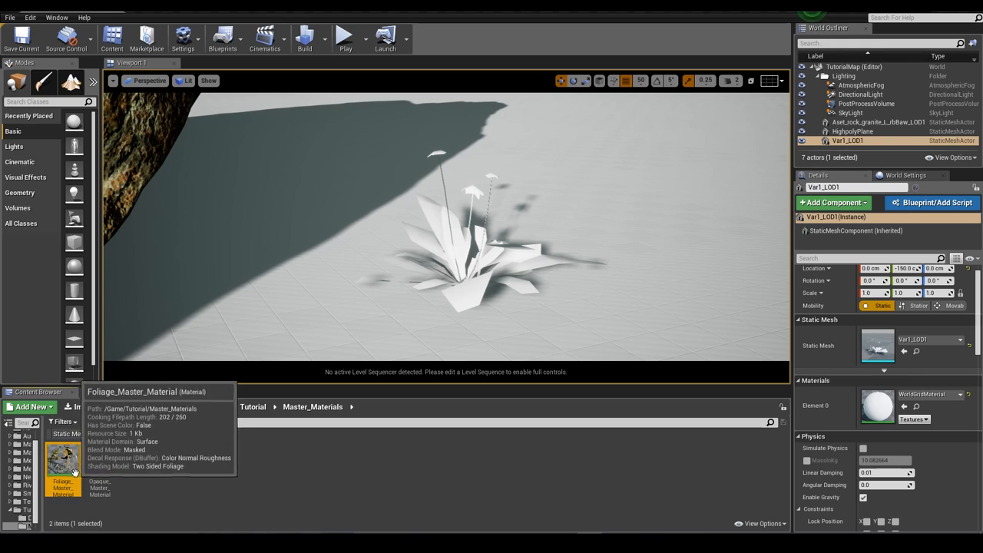
right_click(75, 470)
click(121, 241)
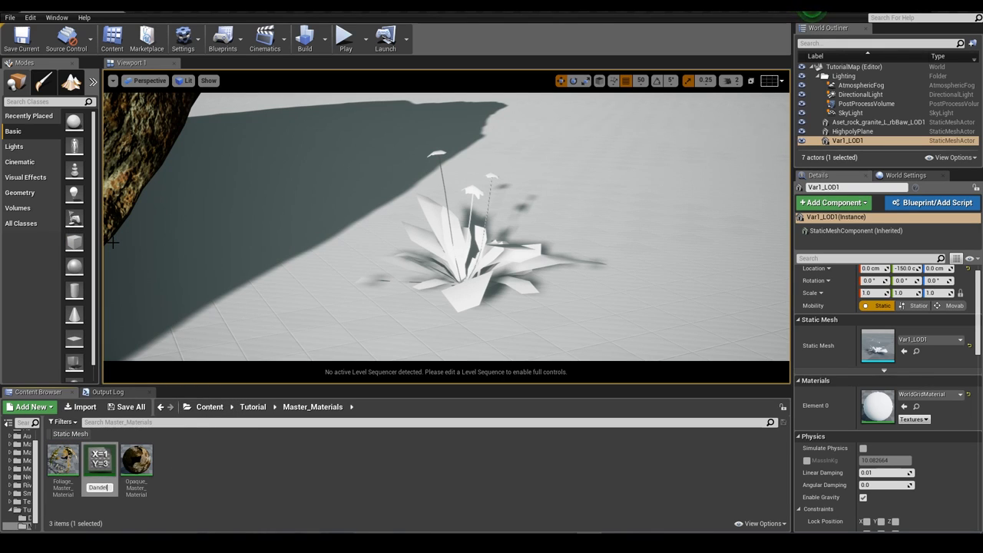
text(Dandelion_01)
key(Return)
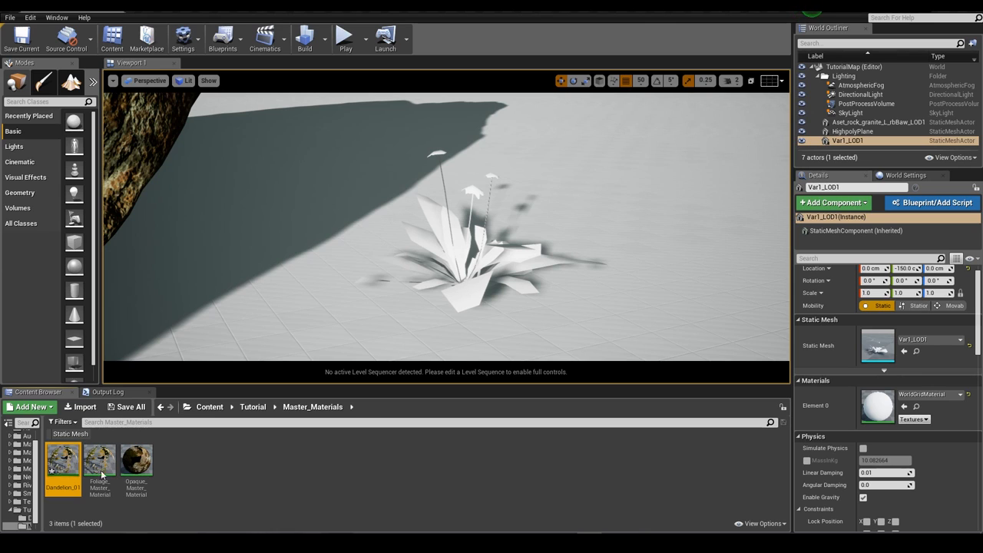
Move the Dandelion_01 material instance from Master_Materials into the Dandelion01 folder and show that folder's contents.
drag(60, 484, 877, 407)
drag(23, 522, 24, 521)
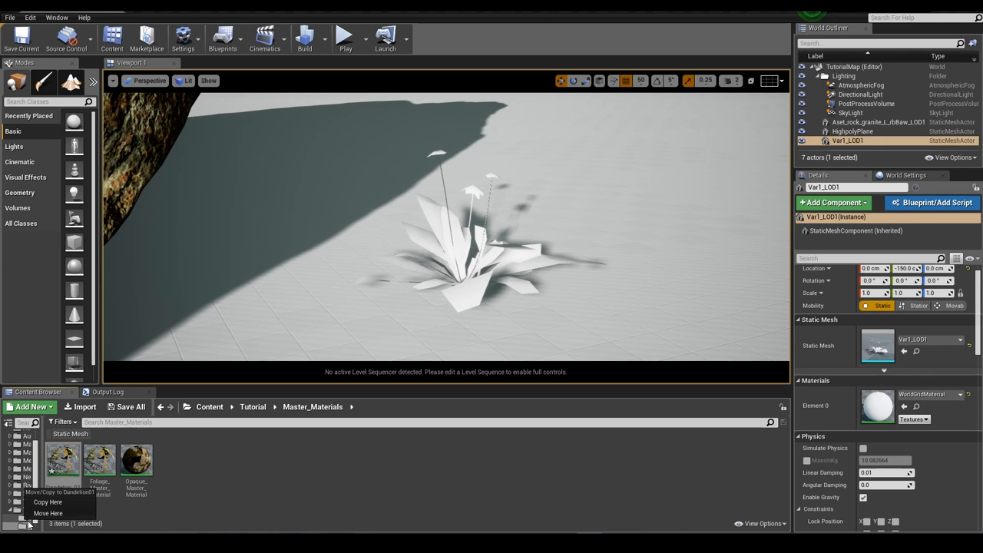
click(43, 511)
click(23, 517)
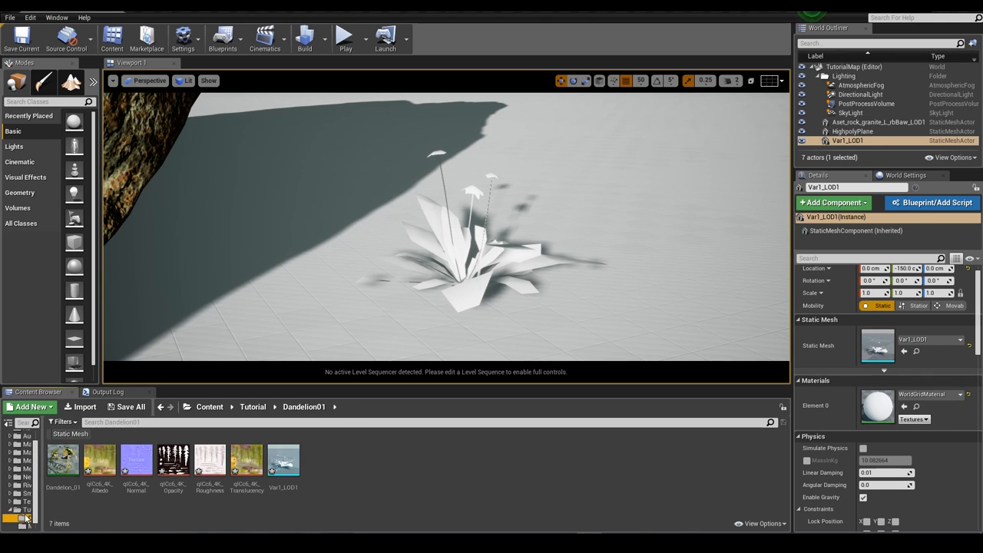
Apply the Dandelion_01 material instance to the Var1_LOD1 plant in the level.
drag(63, 461, 454, 258)
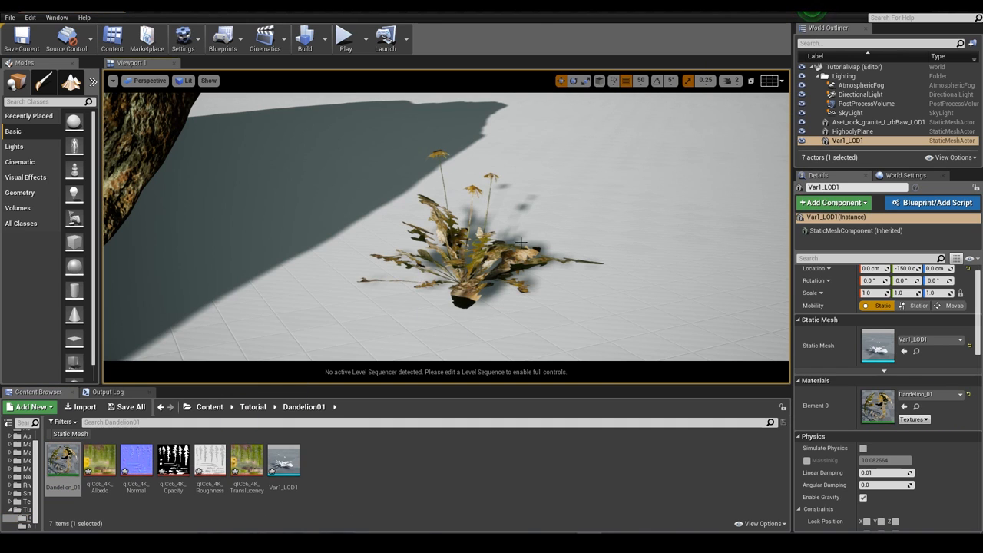
scroll(487, 245, up, 5)
right_drag(478, 246, 475, 265)
scroll(481, 241, down, 5)
Open the Dandelion_01 instance and enable its Albedo, Normal, Opacity, Roughness and SSS texture parameters.
double_click(61, 493)
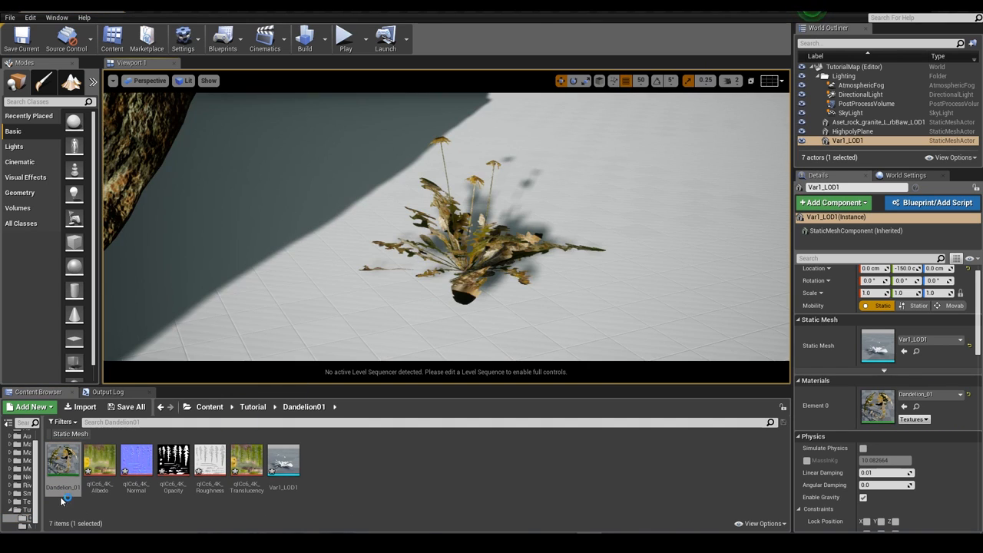
drag(48, 7, 624, 163)
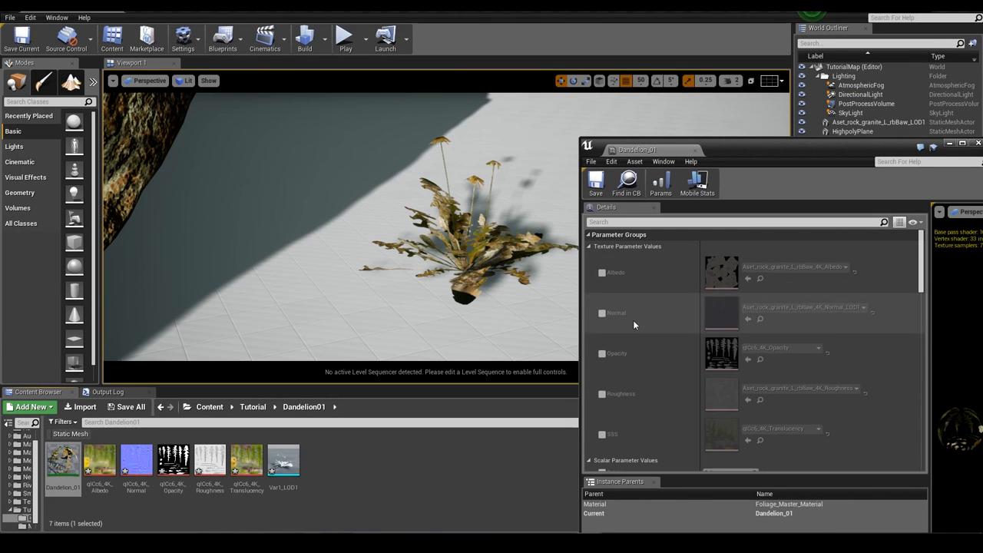
click(602, 272)
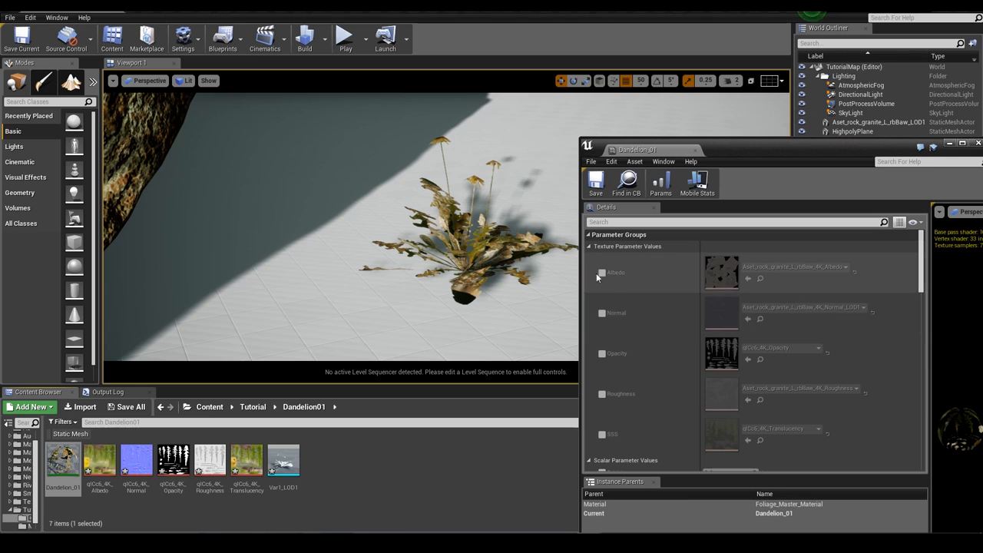
click(602, 312)
click(601, 353)
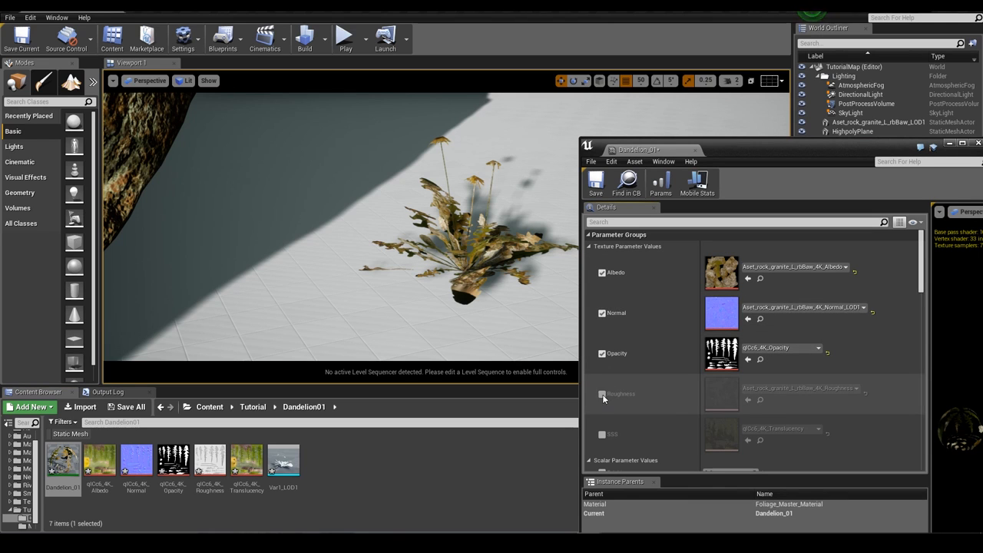
click(602, 394)
click(602, 434)
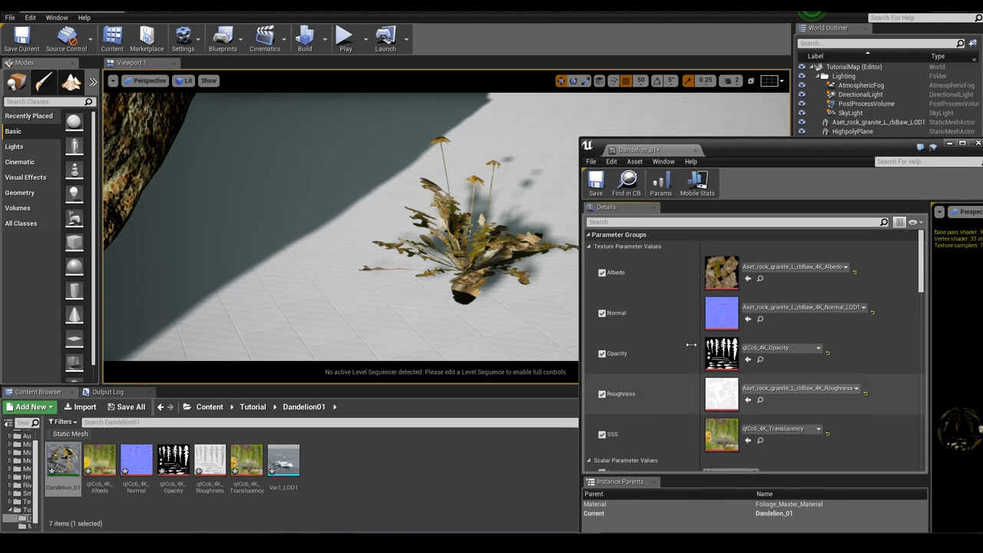
Assign the dandelion's 4K Albedo, Normal and Roughness textures to the matching parameters of the Dandelion_01 instance.
drag(771, 147, 797, 115)
mouse_move(472, 233)
right_down()
mouse_move(477, 215)
mouse_move(472, 233)
mouse_move(461, 223)
mouse_move(470, 241)
right_up()
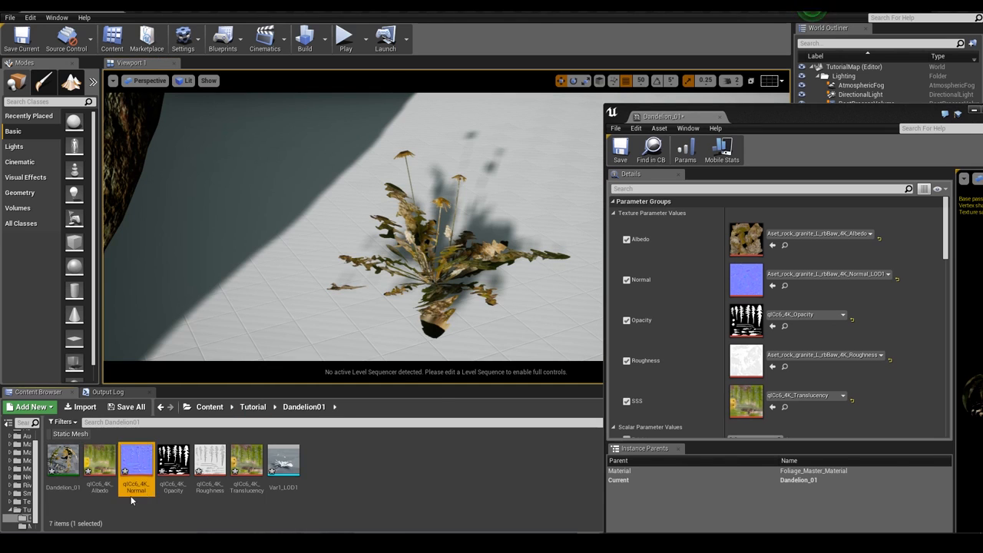
drag(99, 461, 747, 244)
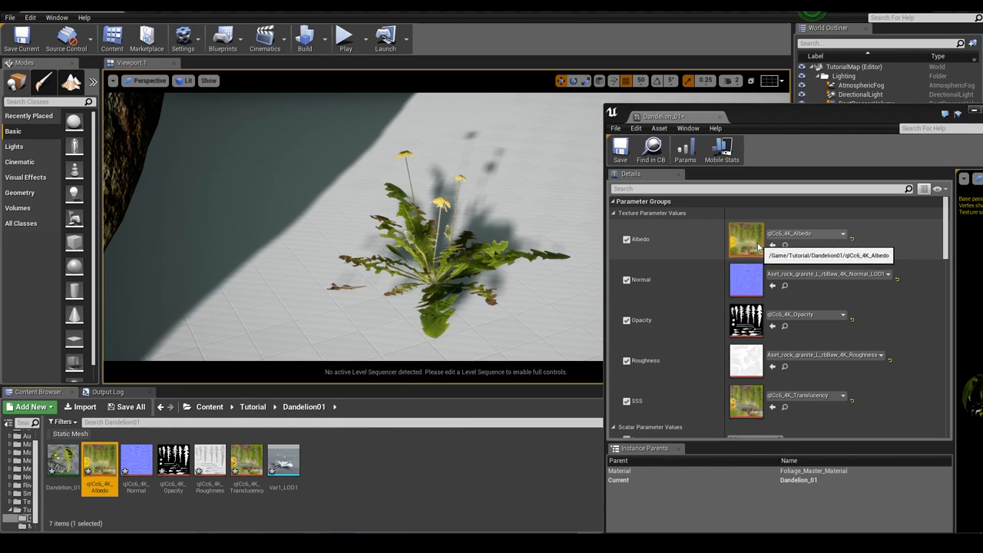
drag(142, 477, 749, 281)
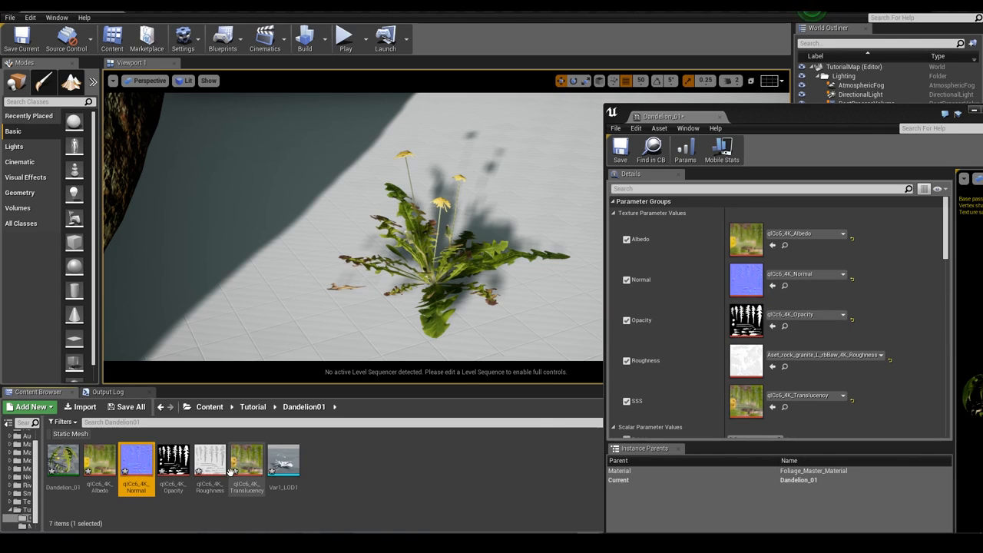
drag(210, 465, 746, 360)
Try a Normal_Strength of 3 on the Dandelion_01 instance and restore it to 2.
scroll(408, 208, down, 5)
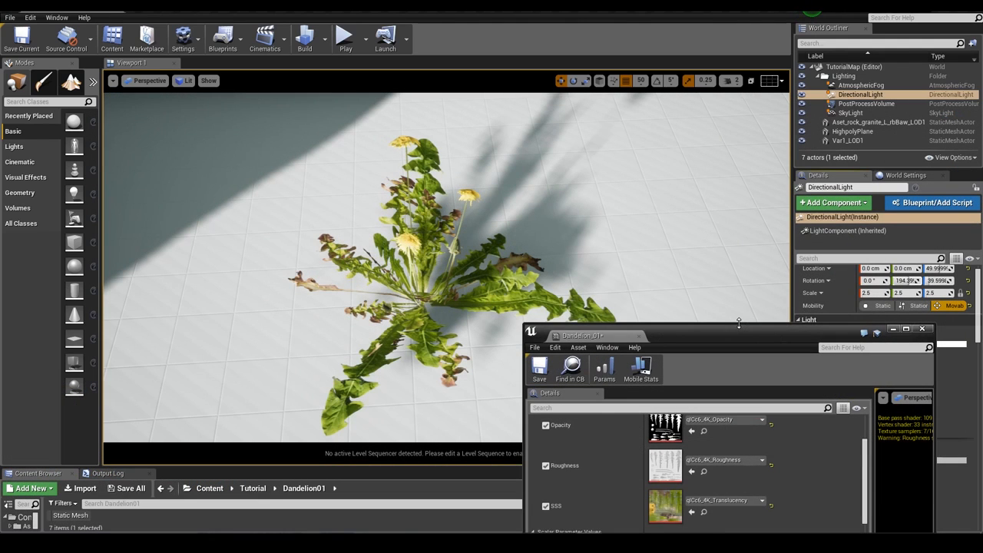
drag(739, 323, 834, 229)
scroll(768, 399, down, 2)
click(772, 408)
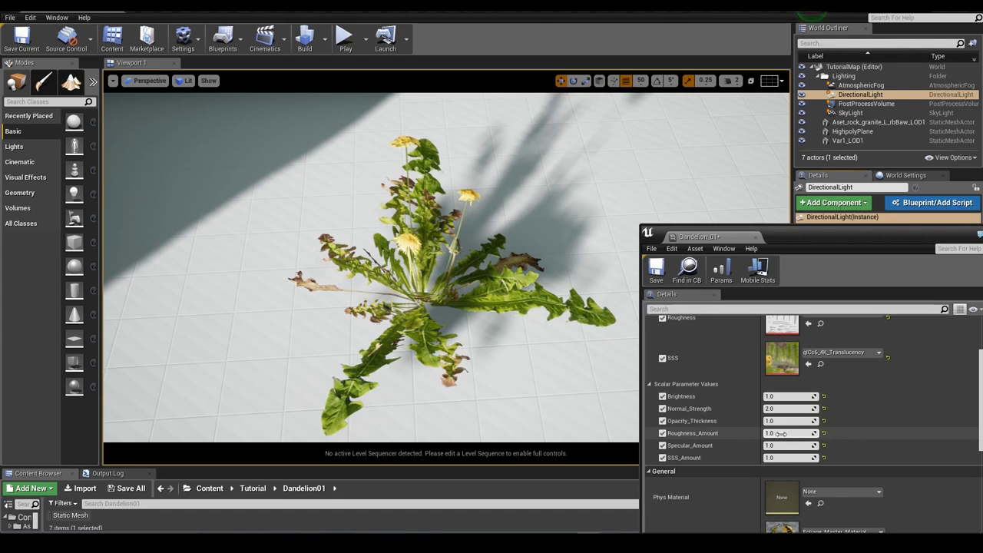
click(788, 408)
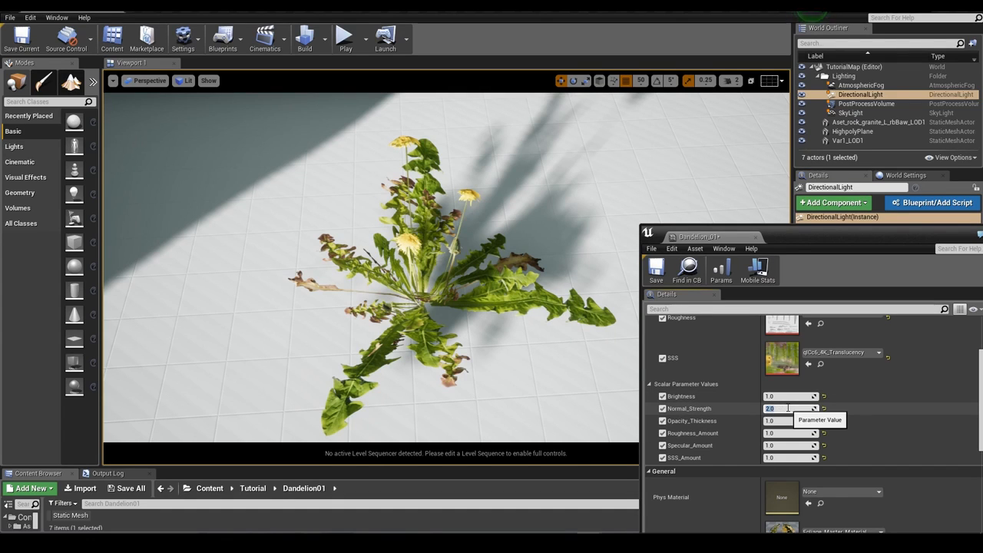
key(Return)
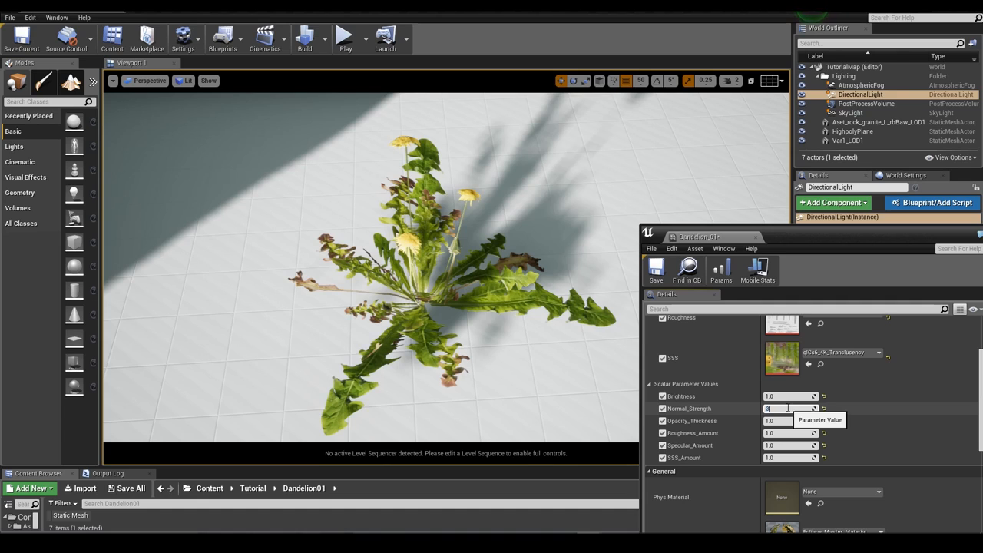
key(Return)
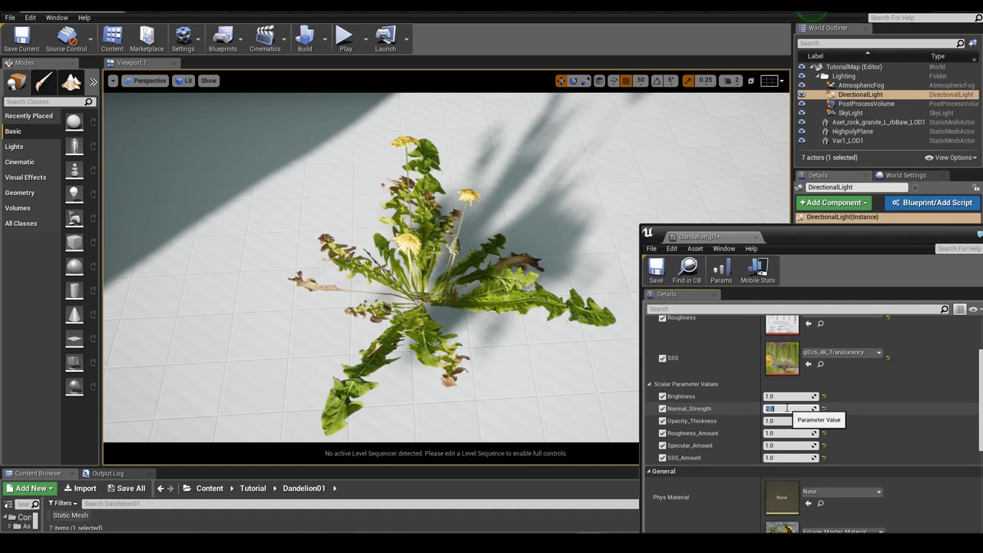
Rotate the directional light to about 331° around Y and inspect the lighting on the dandelion.
drag(815, 230, 699, 418)
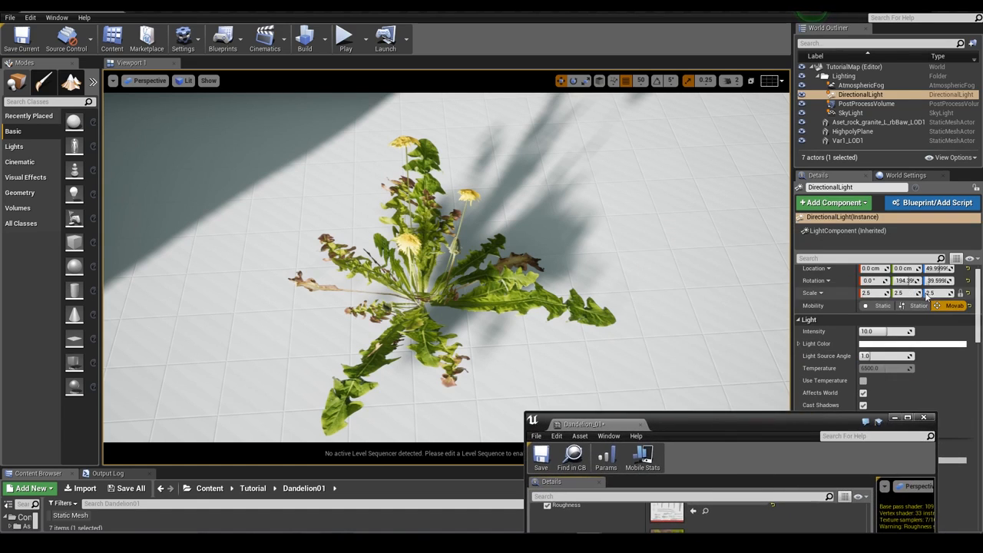
drag(905, 280, 954, 280)
scroll(483, 245, down, 5)
scroll(531, 265, up, 3)
mouse_move(531, 265)
right_down()
mouse_move(533, 223)
mouse_move(536, 249)
mouse_move(521, 255)
mouse_move(521, 269)
right_up()
scroll(536, 249, down, 3)
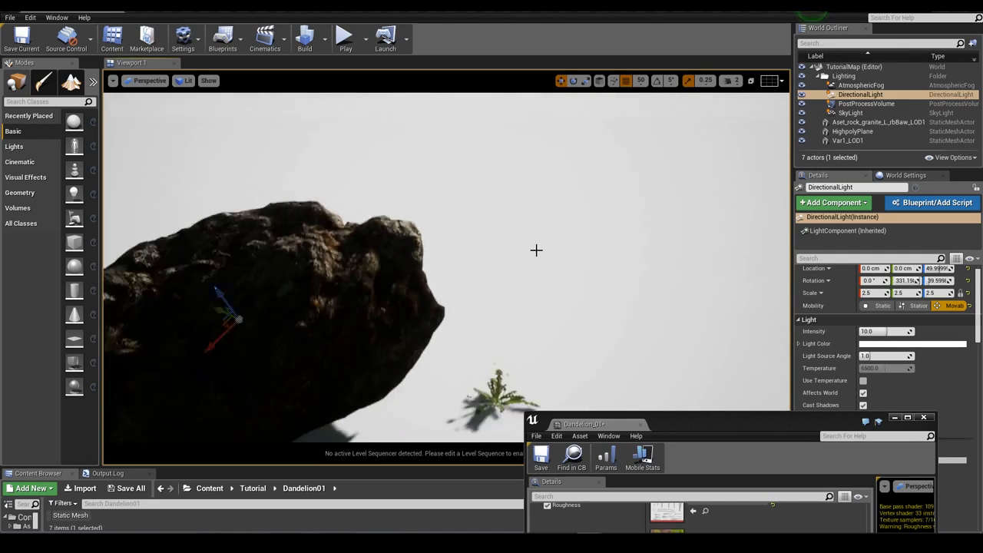
scroll(536, 270, down, 3)
Adjust the directional light's Z rotation slightly and toggle game view to check the scene.
mouse_move(935, 281)
mouse_down()
mouse_move(967, 281)
mouse_move(940, 281)
mouse_up()
right_drag(521, 269, 505, 250)
key(g)
scroll(505, 251, down, 1)
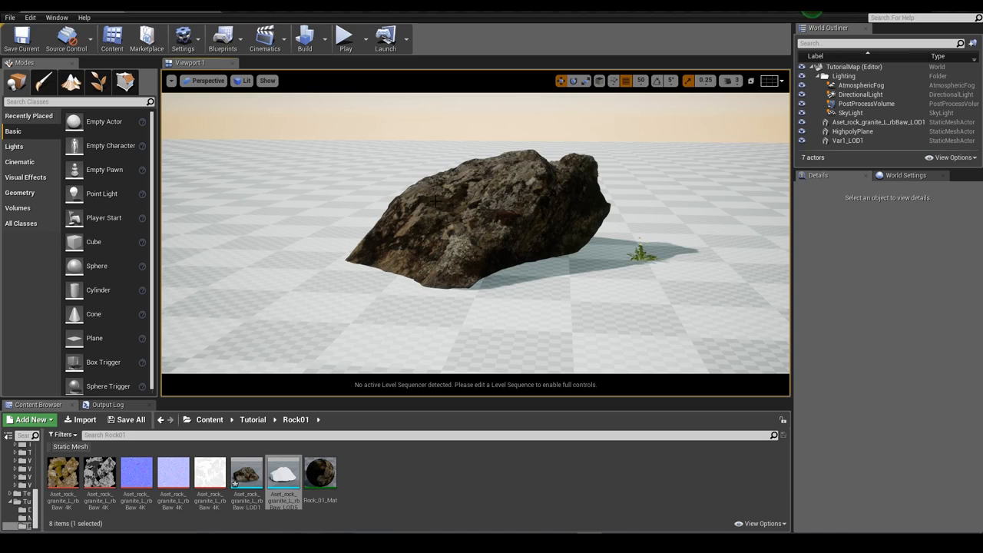
Duplicate the granite rock and place the copy beside the original at Y 250 cm.
right_drag(510, 200, 510, 237)
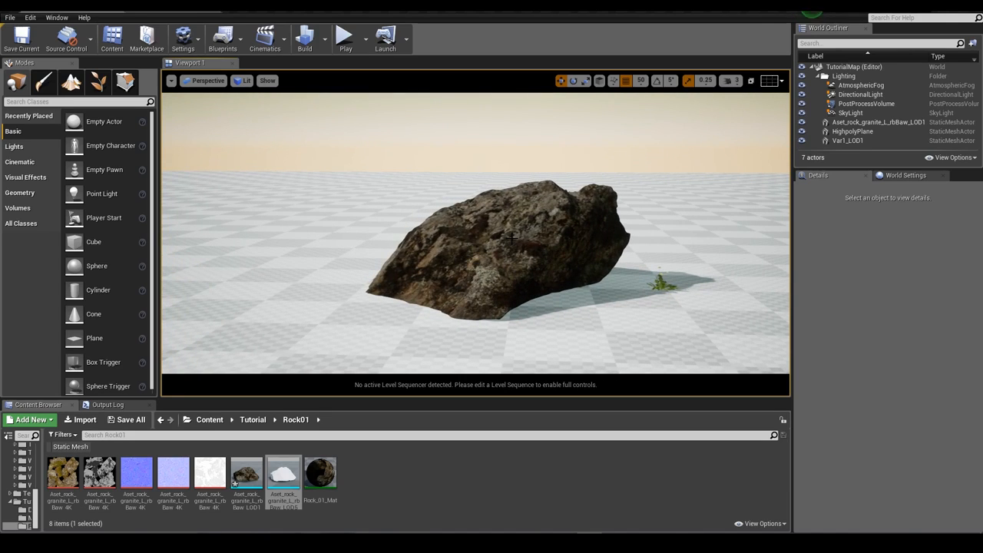
click(509, 238)
key(ctrl+w)
drag(487, 285, 257, 289)
key(f)
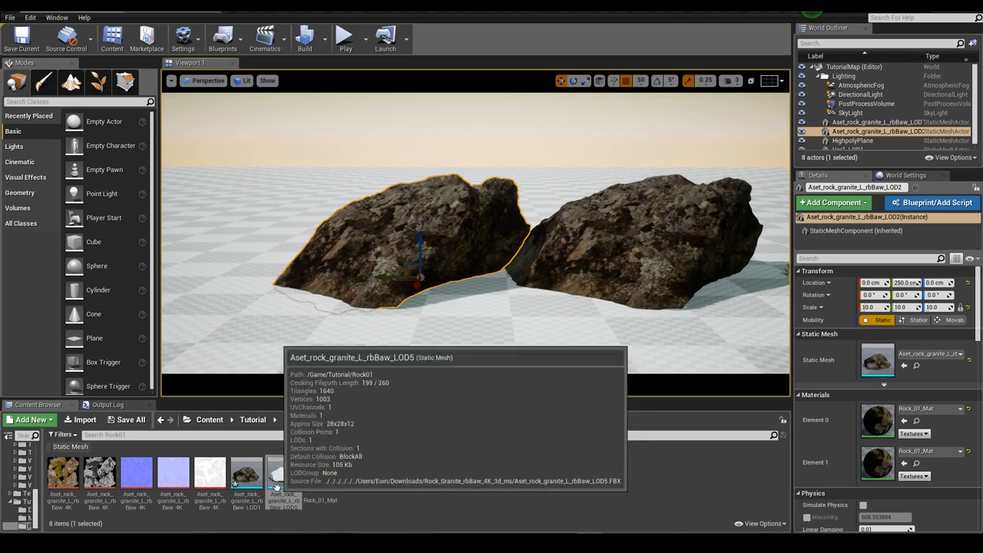
Switch the duplicate rock's static mesh between the LOD1 and LOD5 versions to compare them, leaving it on LOD5.
drag(283, 476, 891, 359)
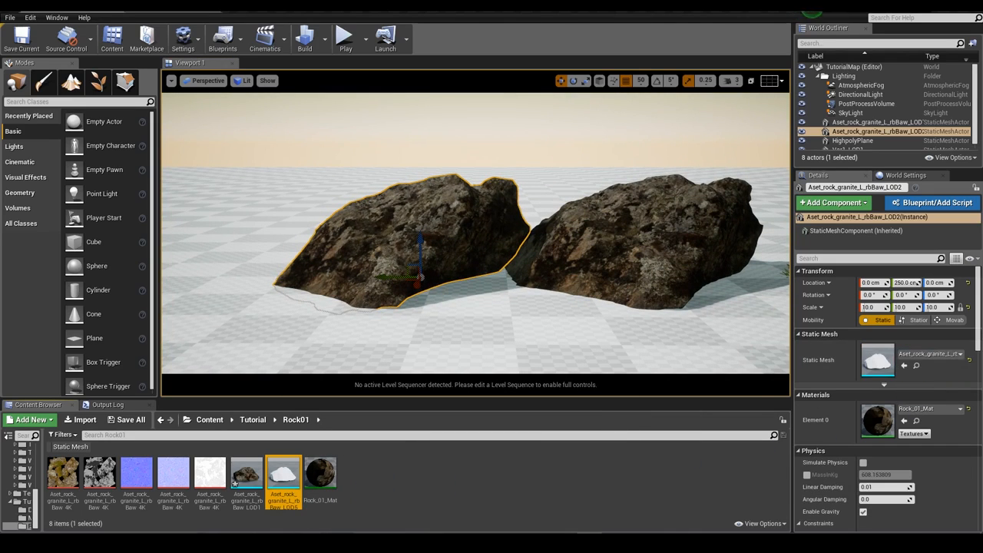
scroll(435, 221, up, 8)
scroll(435, 222, down, 3)
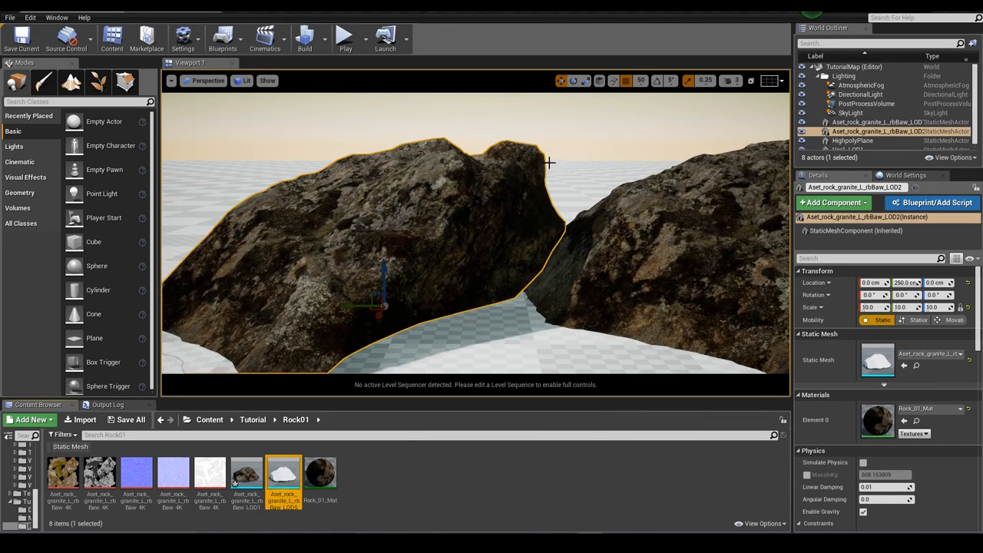
drag(246, 476, 891, 366)
drag(283, 472, 891, 367)
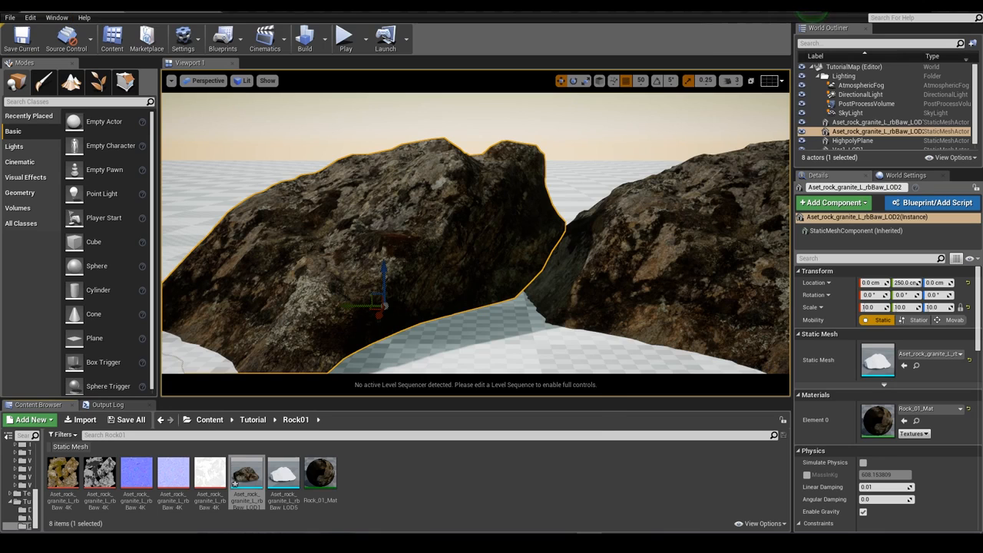
mouse_move(252, 480)
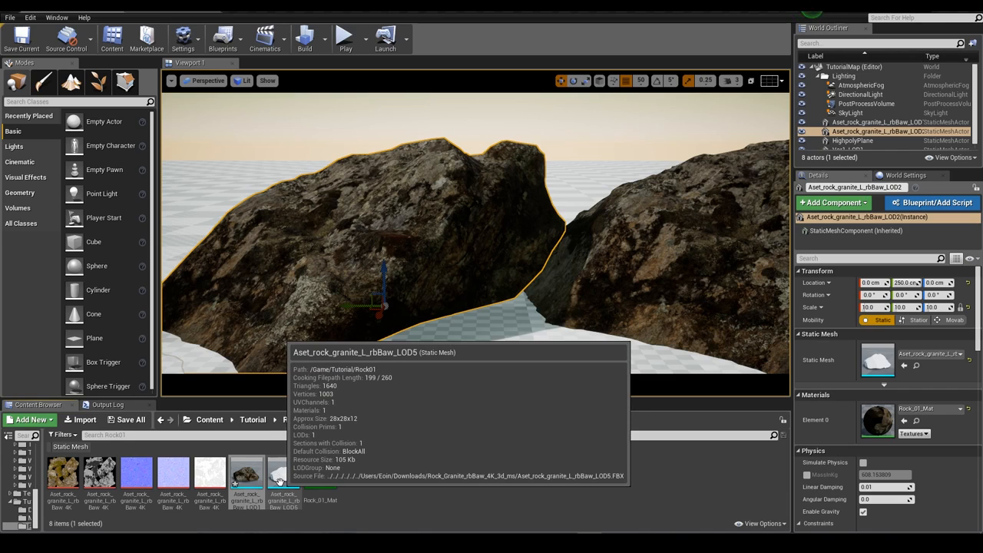
Move the LOD5 rock into the distance behind the original, to X -1700 and Y 0 cm, and deselect it.
key(s)
mouse_move(633, 268)
right_down()
mouse_move(646, 276)
mouse_move(634, 267)
right_up()
key(g)
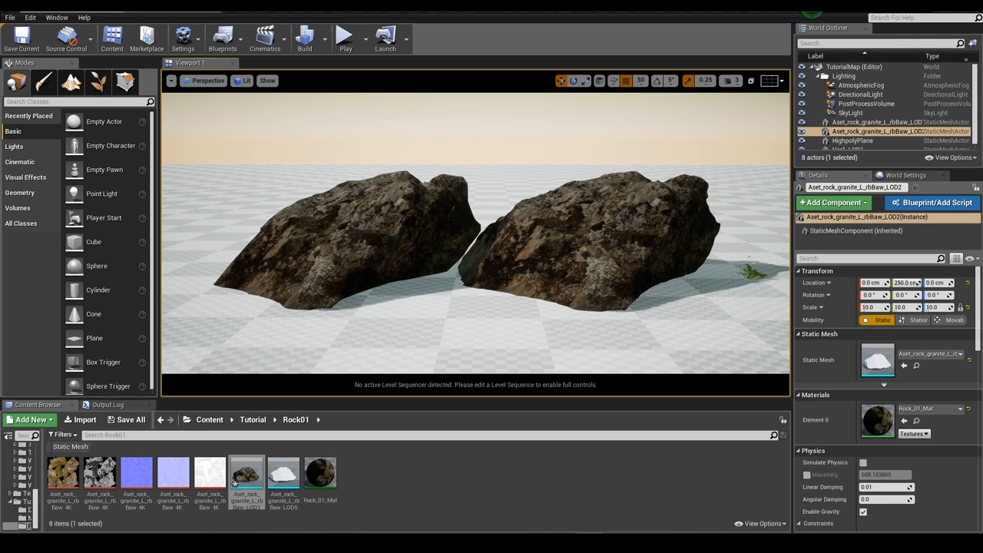
key(g)
key(s)
key(e)
right_drag(352, 247, 388, 250)
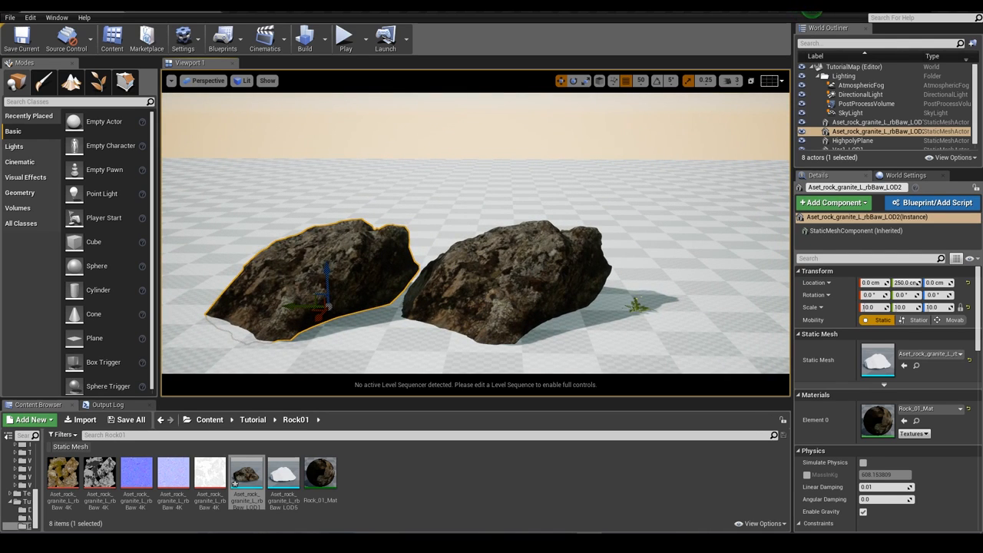
drag(328, 307, 536, 180)
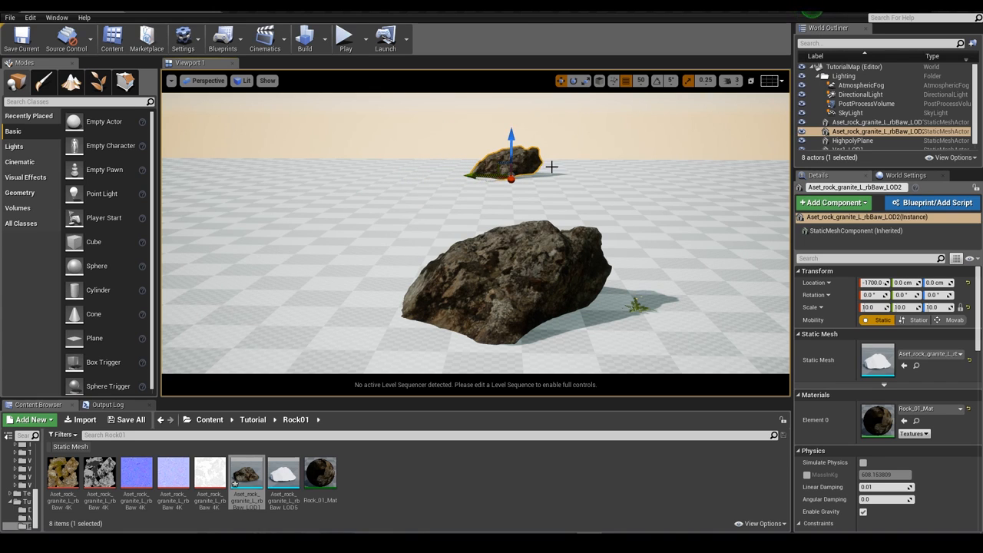
click(551, 166)
click(534, 146)
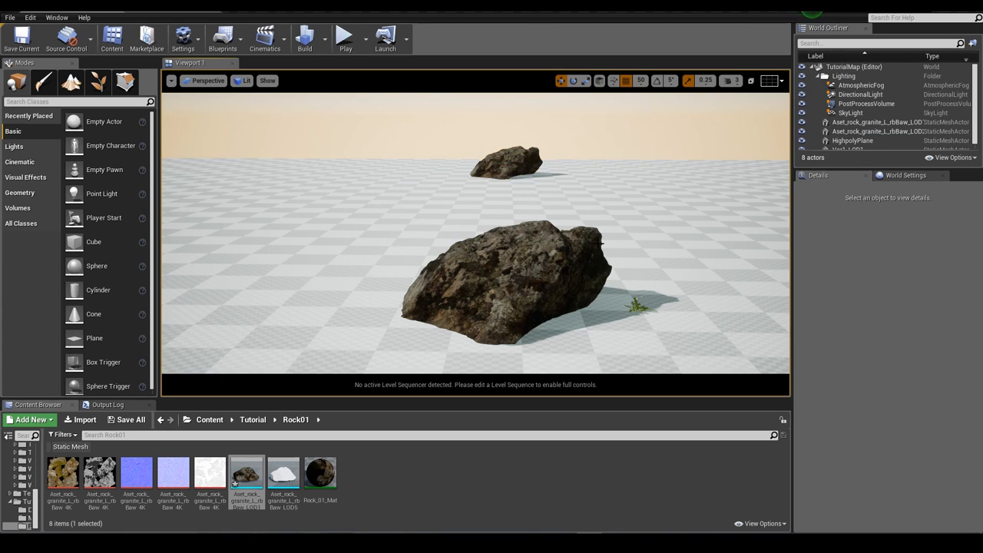
Delete the distant LOD5 copy of the rock from the level.
drag(600, 245, 503, 270)
click(515, 155)
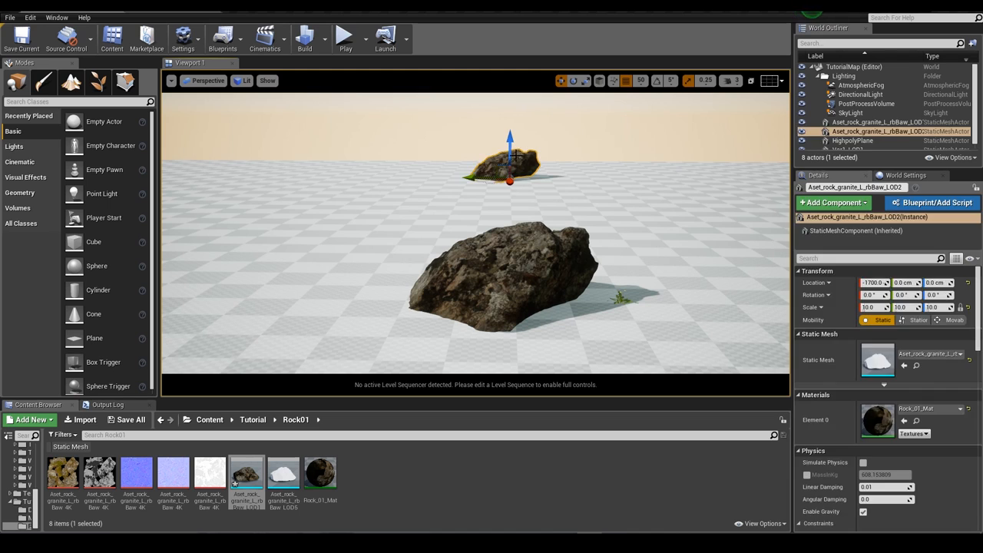
key(Delete)
Open the original granite rock's static mesh for editing, frame it in the preview and bring up its LOD Settings.
click(502, 281)
key(f)
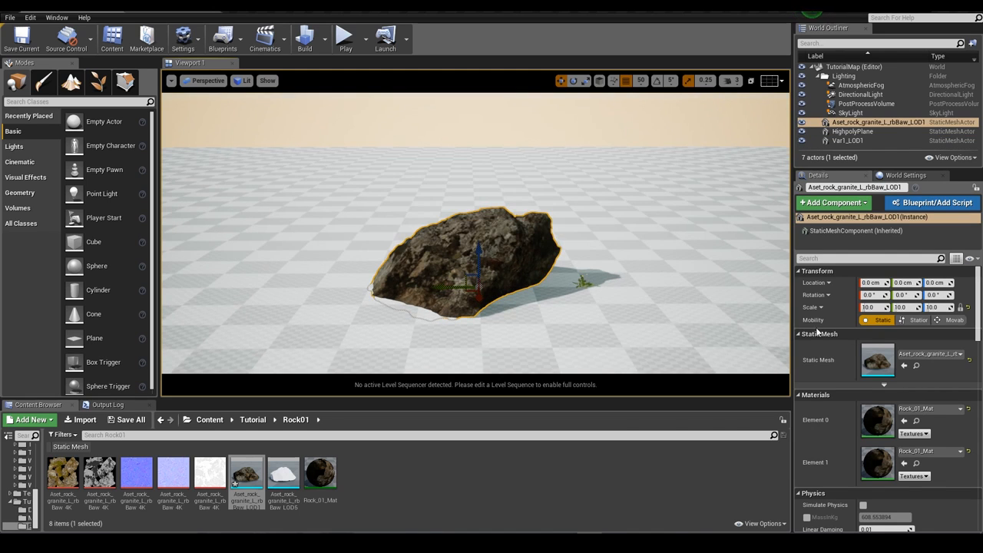
double_click(875, 361)
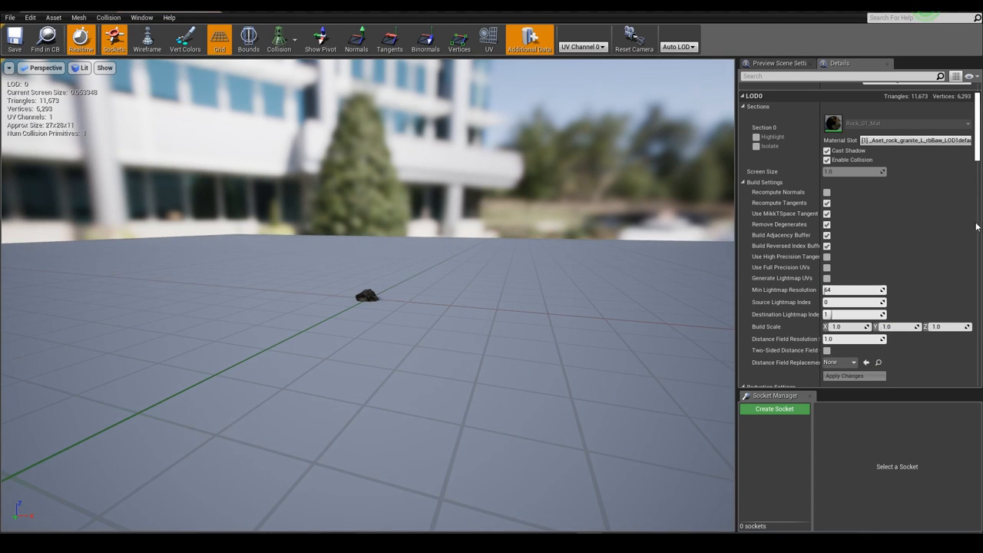
scroll(886, 248, down, 7)
key(f)
scroll(891, 271, down, 1)
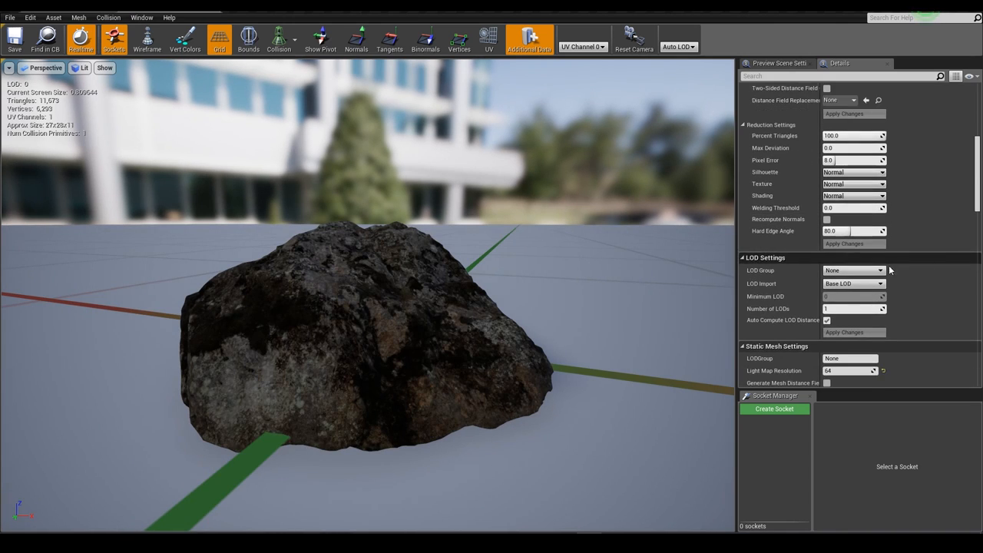
scroll(889, 269, down, 1)
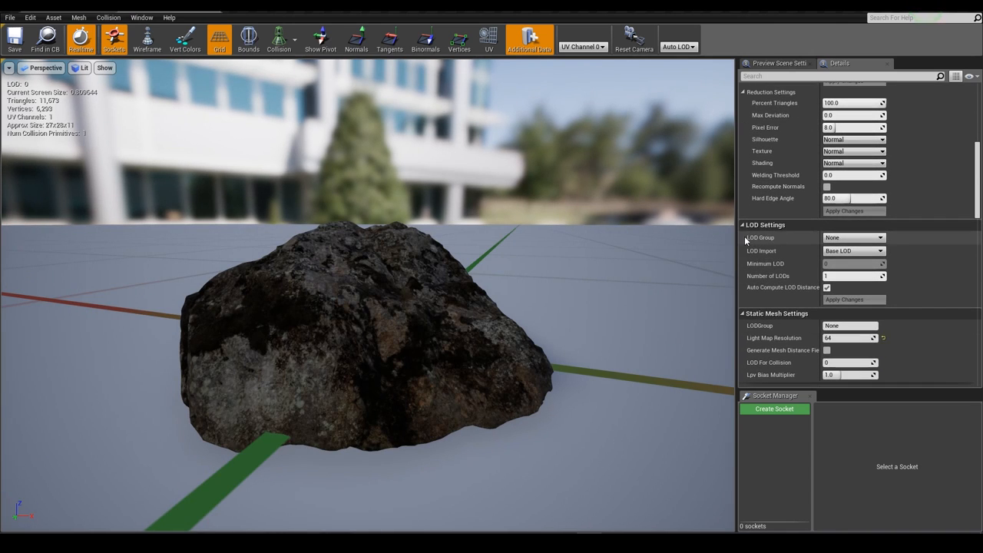
Import Aset_rock_granite_L_rbBaw_LOD5.FBX as LOD Level 1 of the rock mesh and dismiss the message log.
click(852, 250)
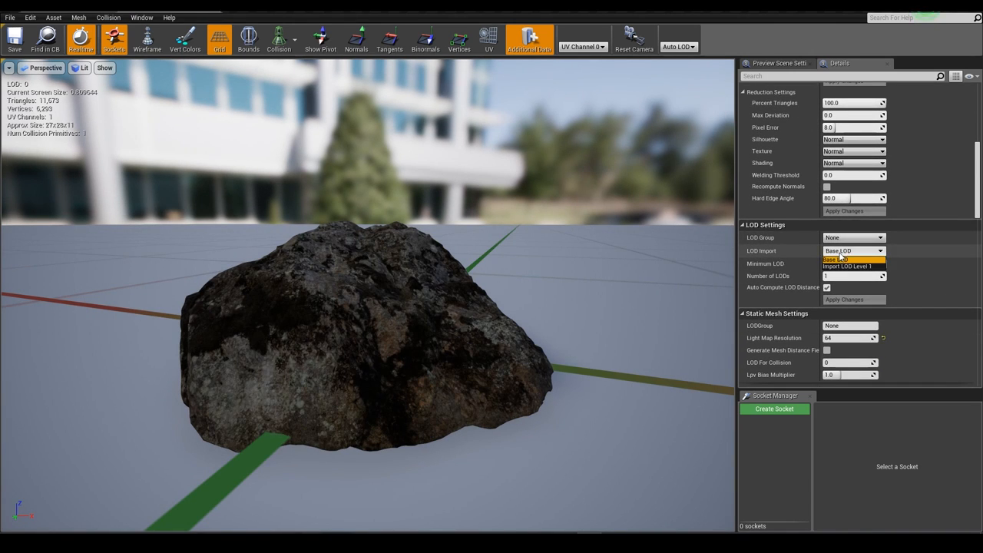
click(825, 270)
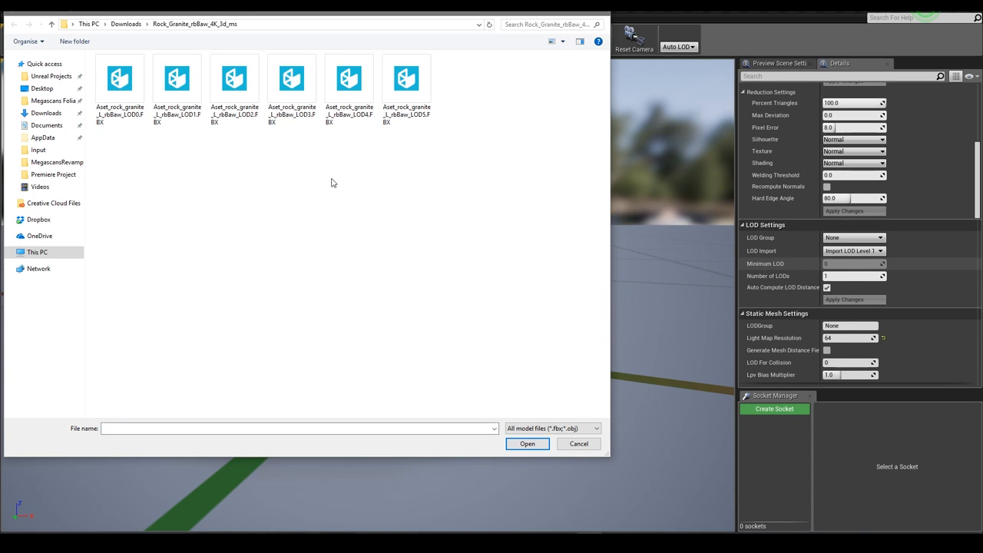
click(420, 93)
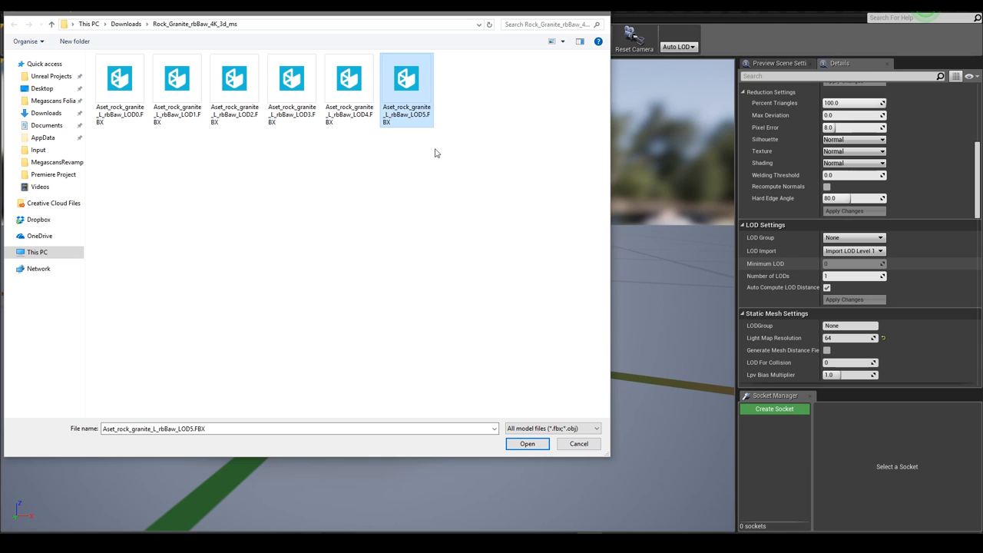
click(540, 448)
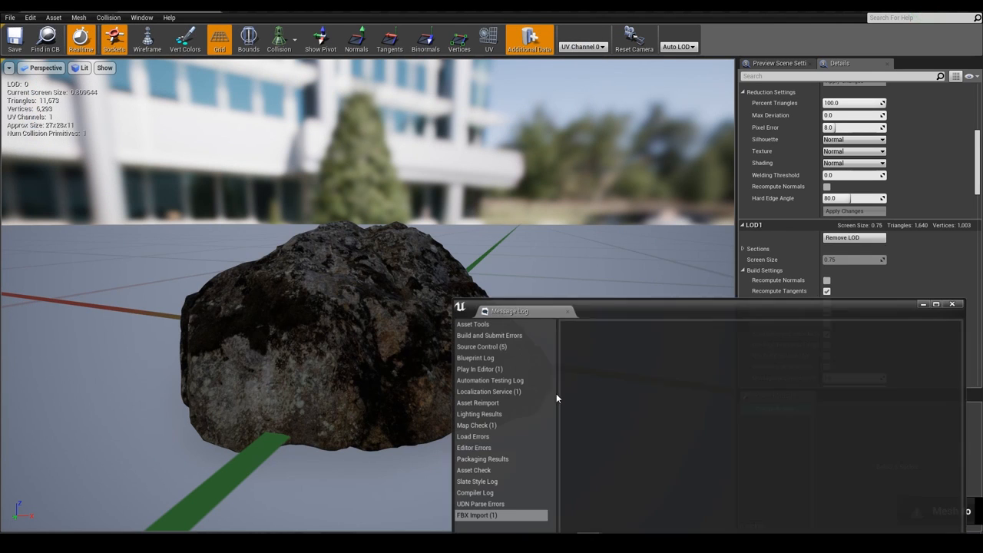
click(956, 305)
Check the rock mesh's material slots and its imported LOD in the preview at different distances.
scroll(902, 265, up, 10)
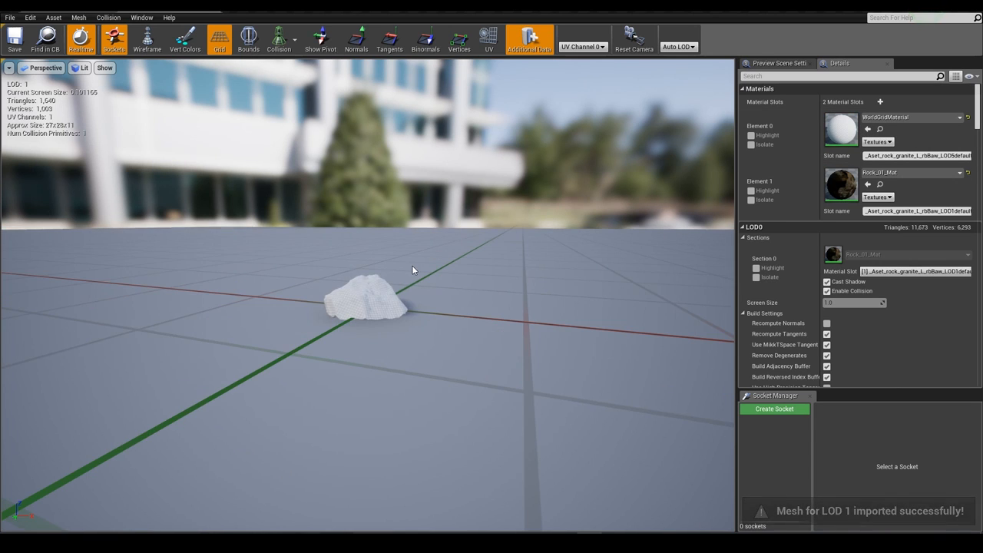
scroll(413, 265, up, 1)
scroll(412, 265, down, 1)
scroll(412, 265, up, 1)
scroll(412, 276, down, 3)
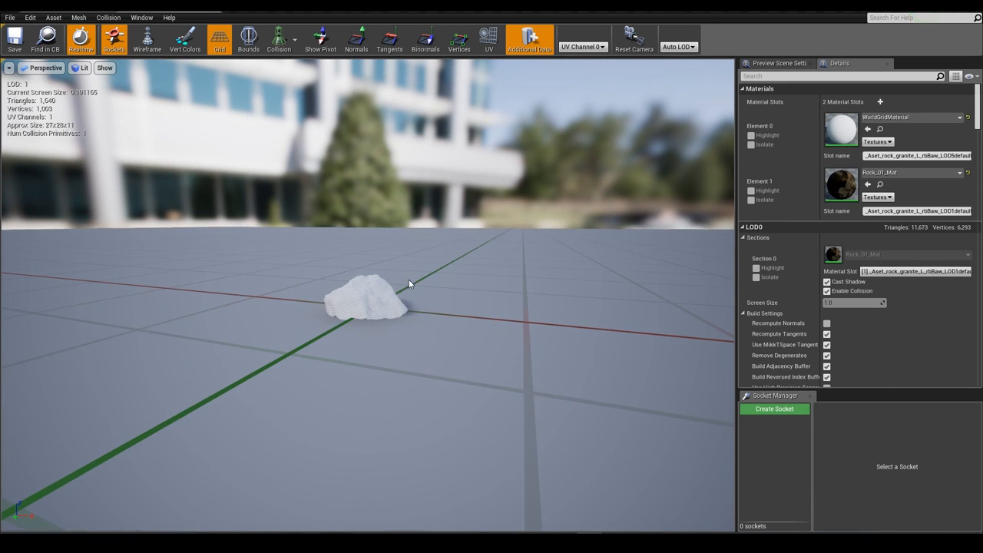
scroll(366, 314, up, 3)
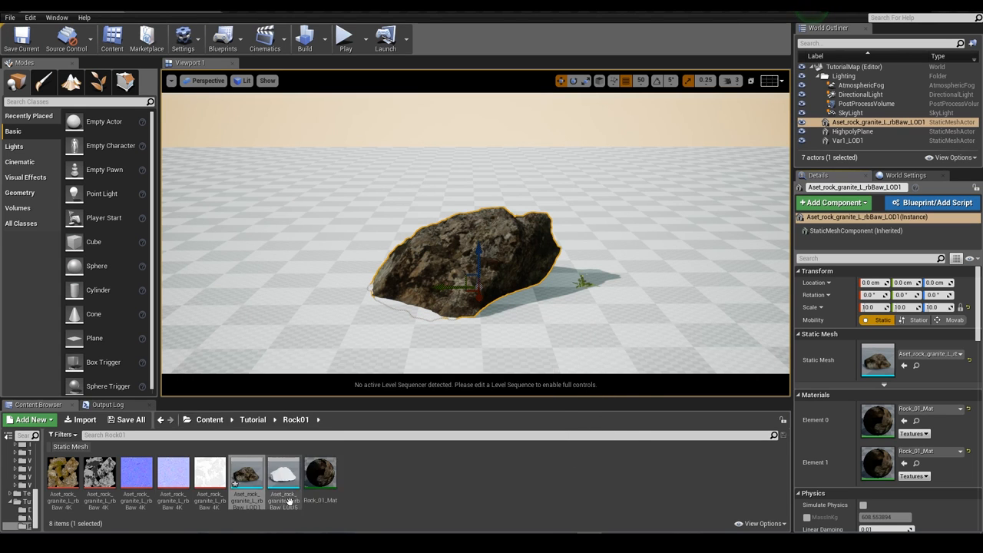
Duplicate the Rock_01_Mat material instance in the Rock01 folder and name the copy Rock_01_LOD5_Mat.
click(320, 473)
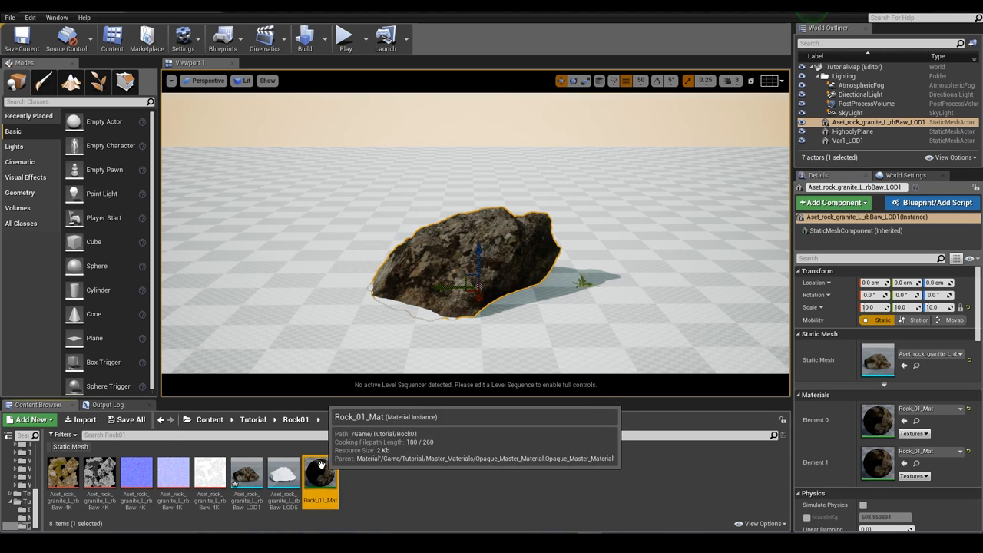
right_click(320, 473)
click(391, 293)
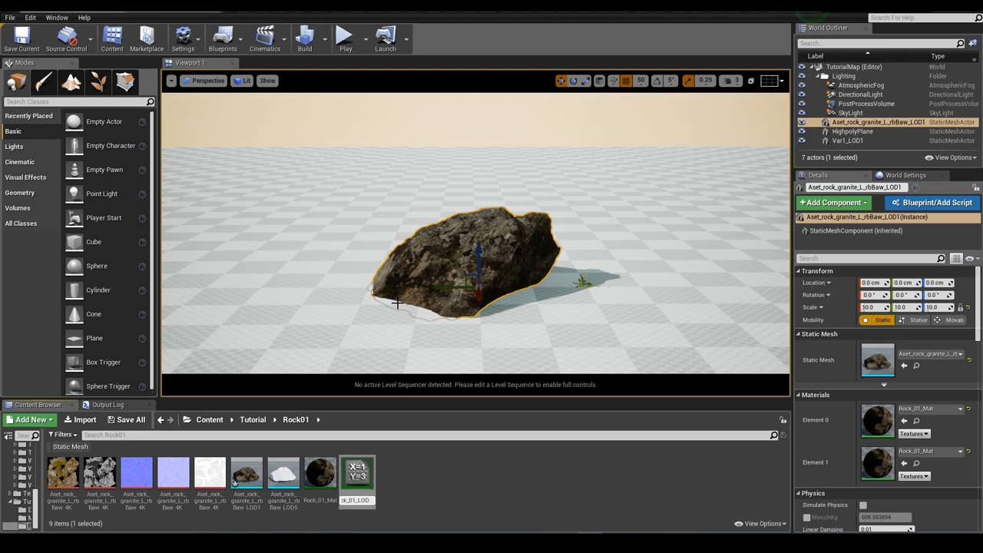
text(Rock_01_LOD5_Mat)
key(Return)
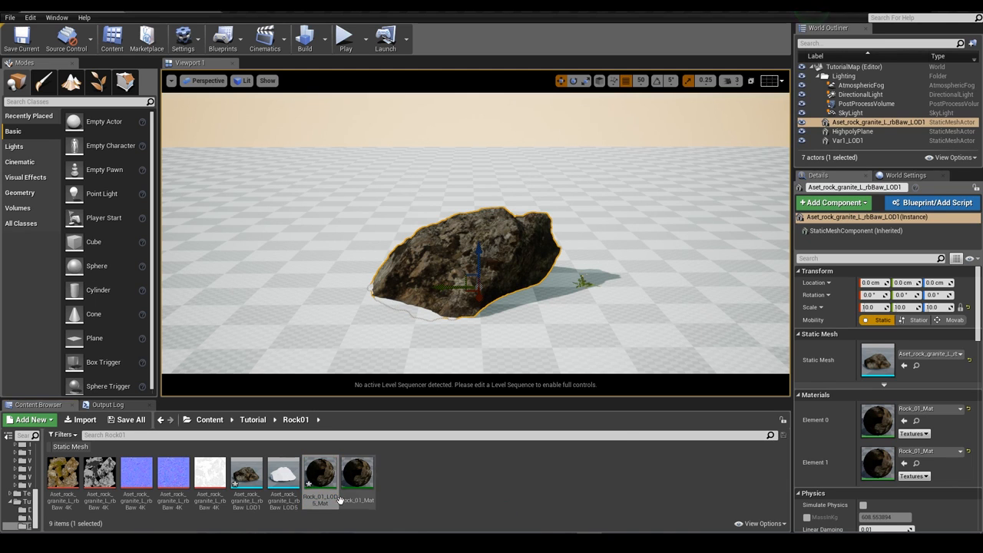
Assign the Aset_rock_granite_L_rbBaw_4K_Normal_LOD5 texture to the Normal parameter of Rock_01_LOD5_Mat, then save and close the material instance.
double_click(319, 473)
drag(252, 6, 496, 319)
drag(594, 310, 606, 129)
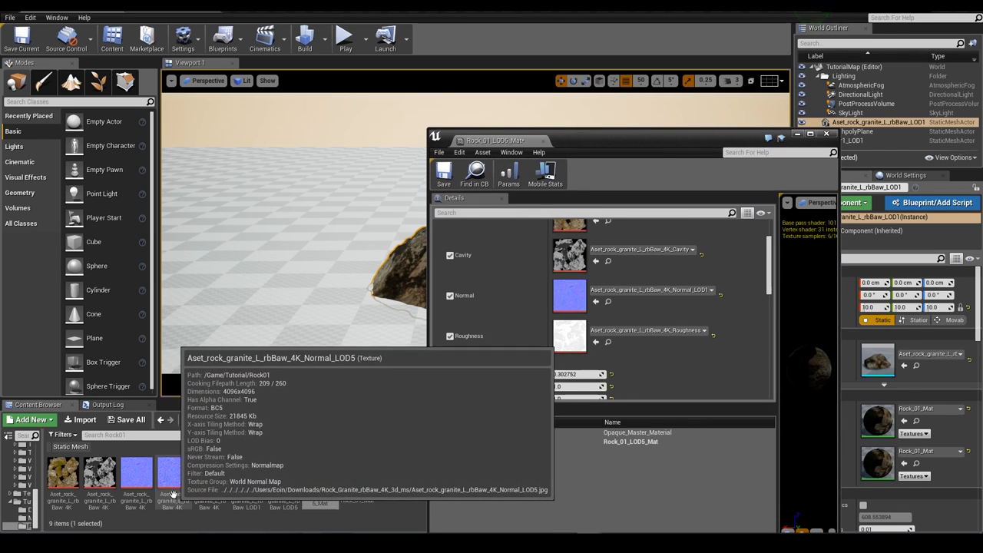
drag(177, 497, 571, 296)
key(ctrl+s)
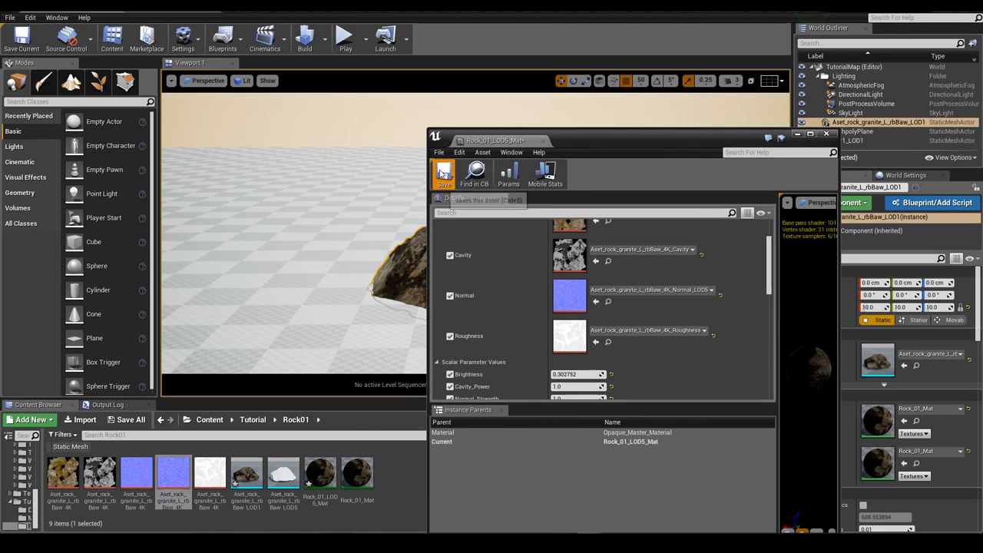
click(834, 135)
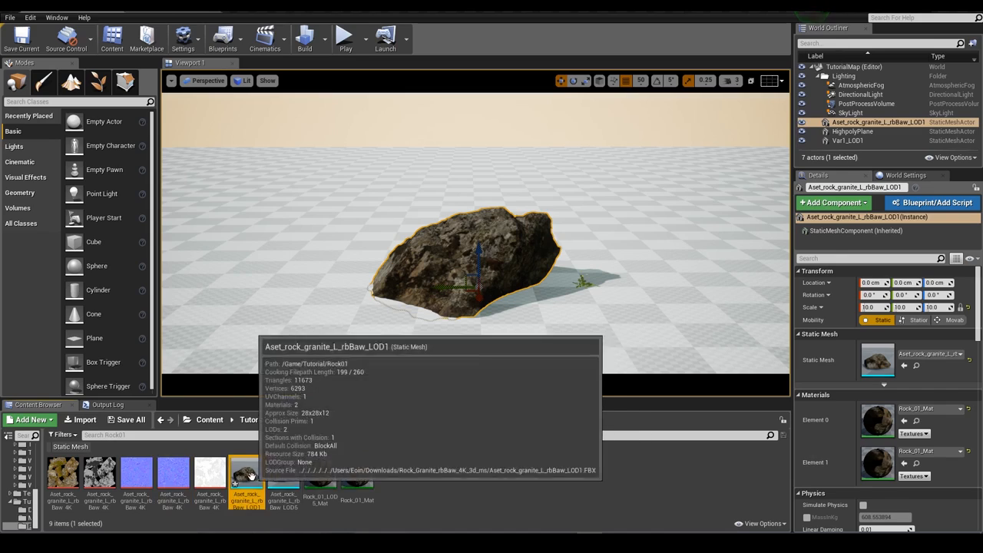
Reopen the Aset_rock_granite_L_rbBaw_LOD1 mesh and assign Rock_01_LOD5_Mat to its Element 0 material slot.
double_click(246, 474)
click(921, 118)
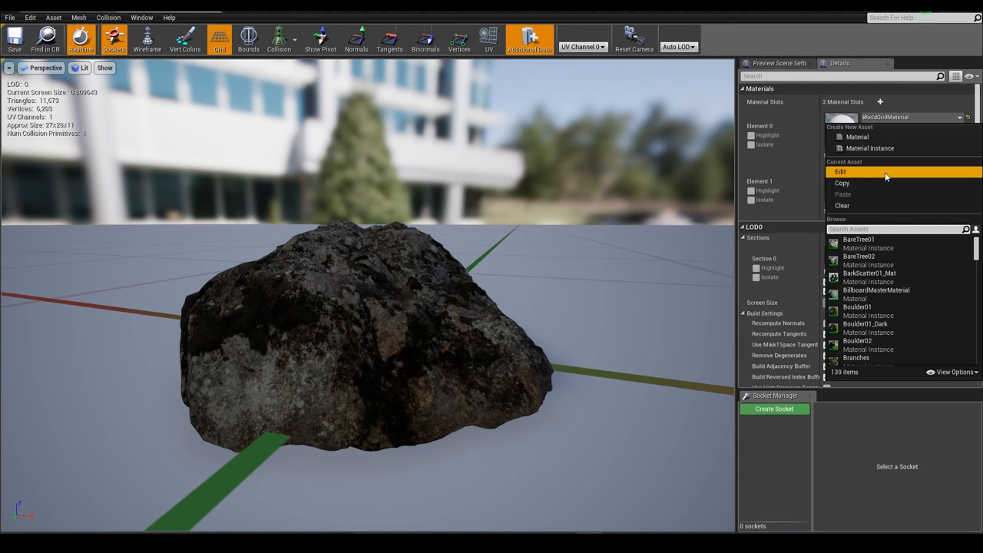
text(rock 01)
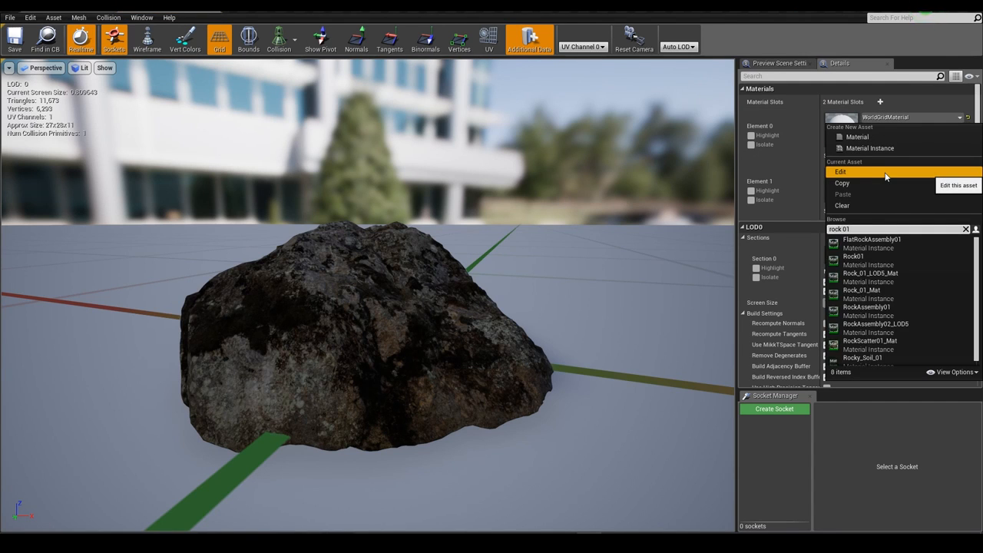
click(877, 276)
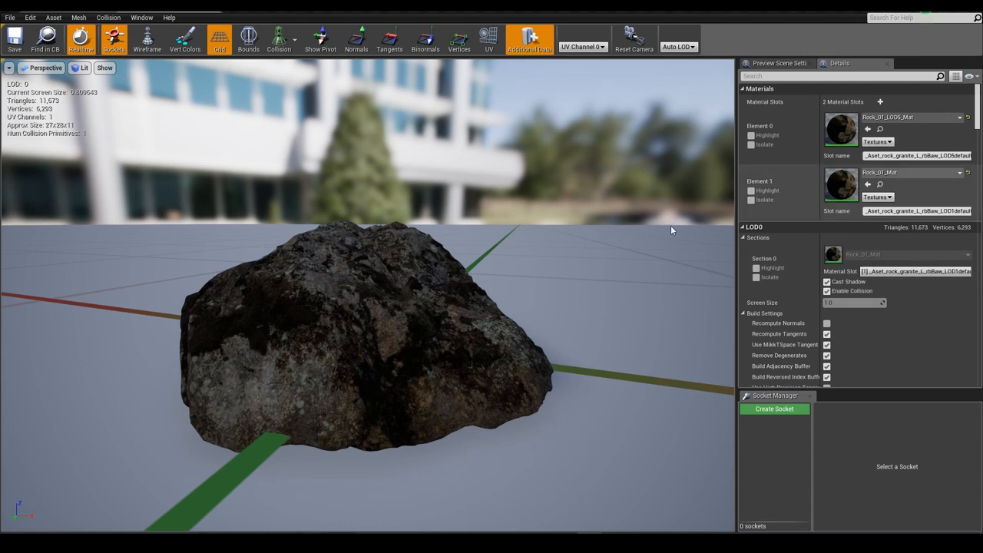
Examine the textured rock's switch between LOD 0 and LOD 1 by repeatedly changing the mesh preview distance.
scroll(385, 301, down, 5)
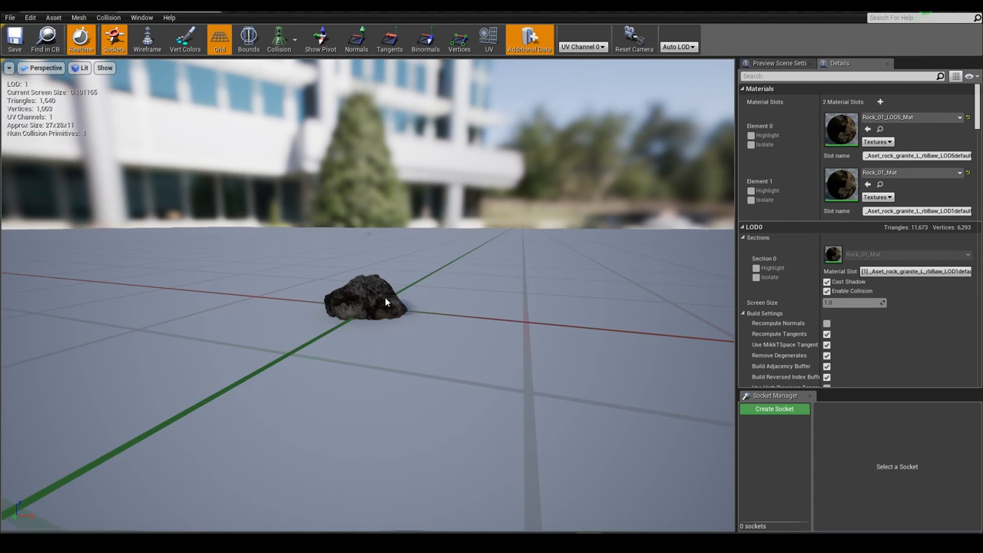
scroll(385, 296, up, 5)
scroll(384, 296, down, 5)
scroll(384, 296, up, 5)
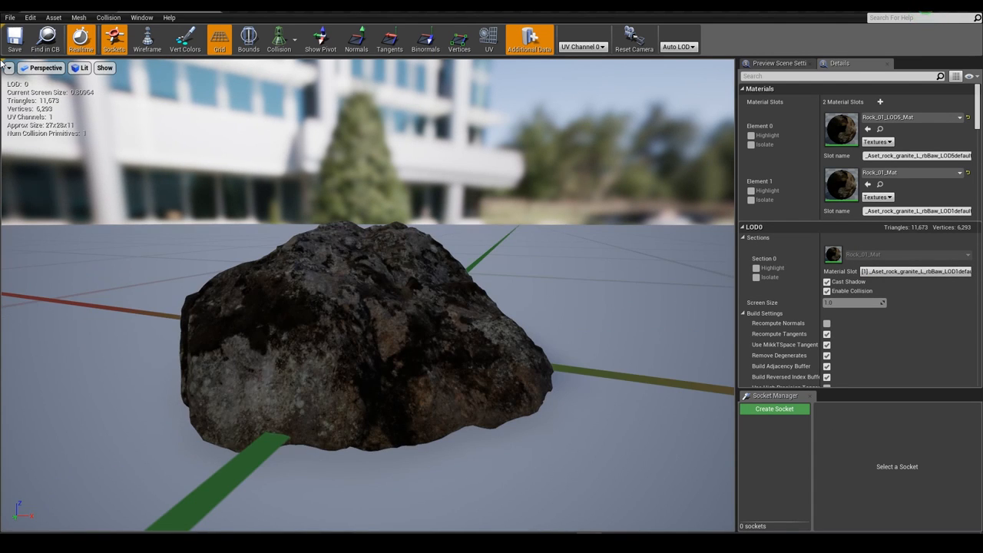
scroll(46, 107, down, 5)
scroll(34, 95, up, 5)
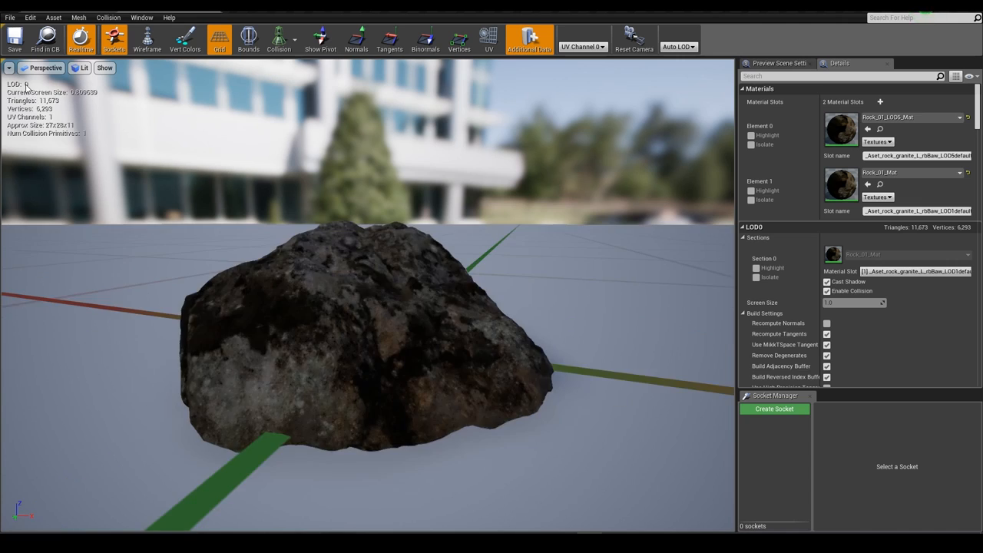
scroll(29, 91, down, 5)
scroll(27, 90, up, 5)
scroll(27, 90, down, 5)
scroll(28, 90, up, 5)
scroll(34, 95, down, 5)
scroll(34, 95, up, 5)
scroll(34, 95, down, 5)
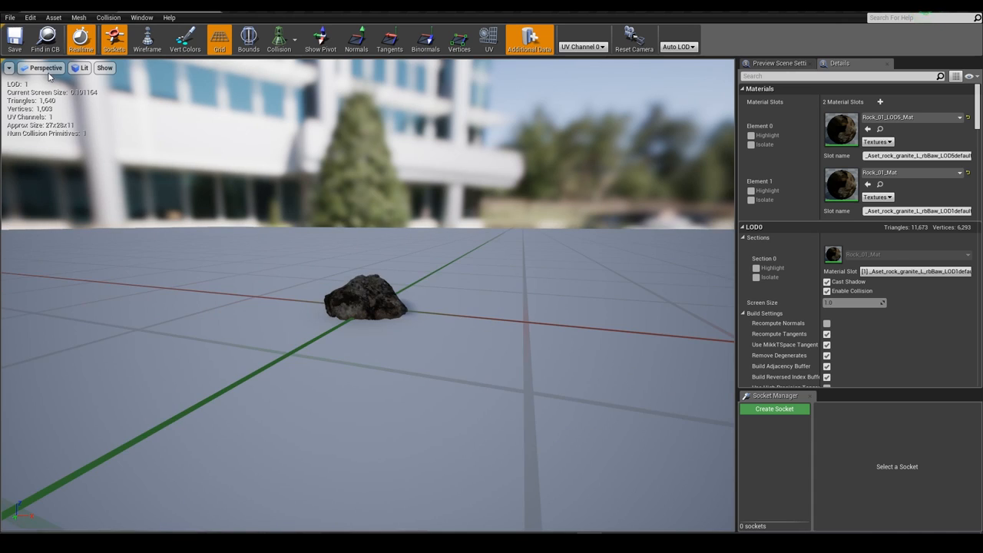
Return to the level and examine the rock's LOD transition from near and far.
click(61, 9)
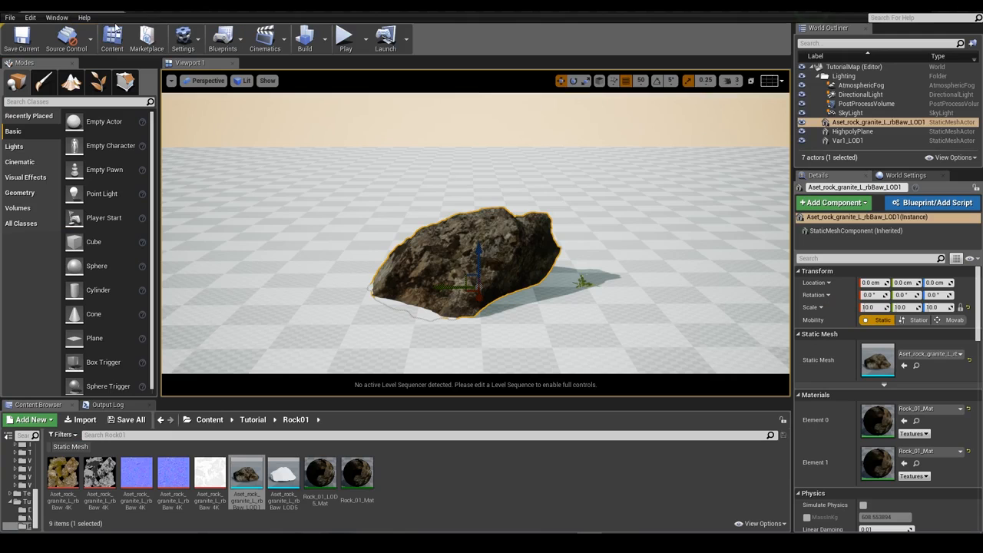
right_drag(531, 215, 536, 225)
key(s)
key(w)
key(s)
key(w)
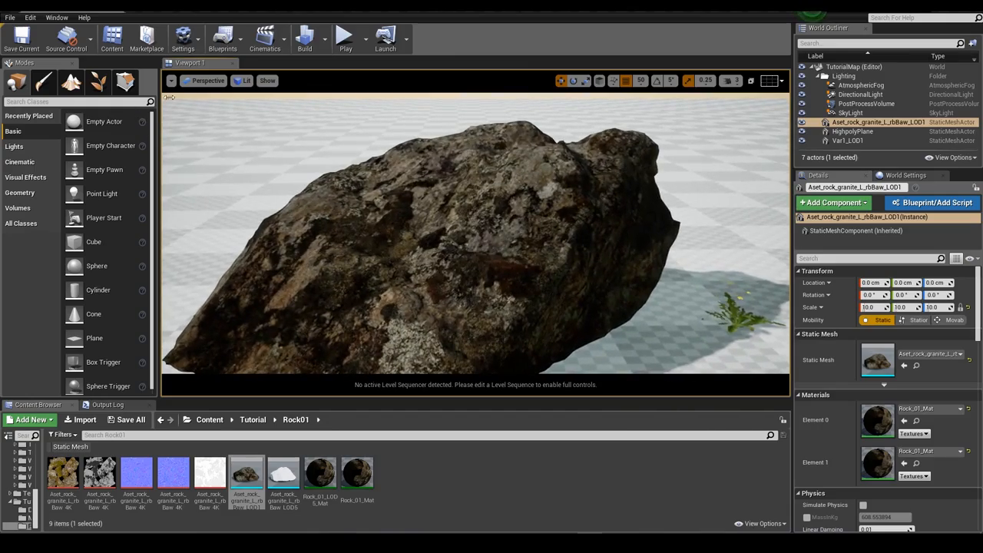
Display the level in Wireframe mode, hide HighpolyPlane and compare the rock's mesh density from near and far.
click(212, 82)
mouse_move(243, 81)
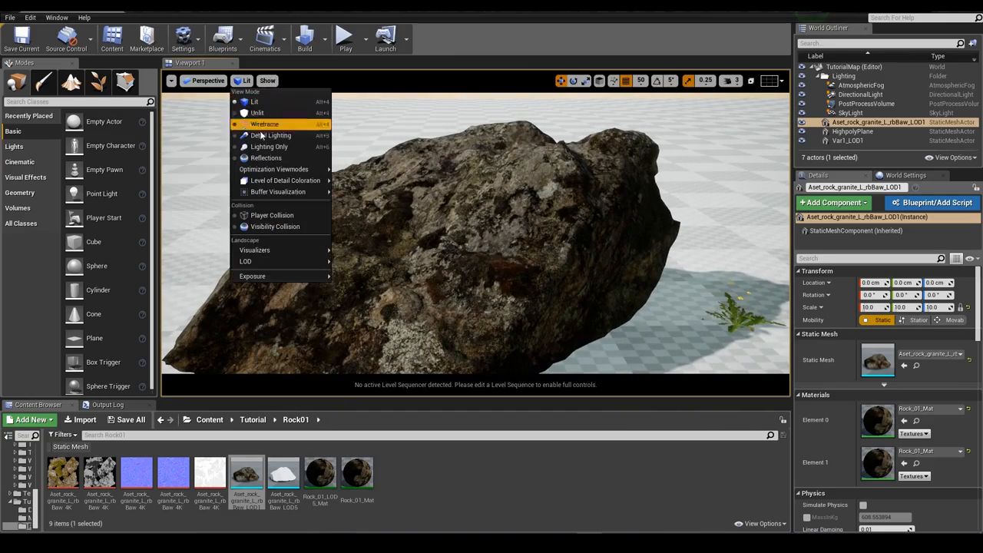
click(262, 127)
key(s)
right_drag(423, 192, 454, 165)
key(w)
click(454, 164)
key(h)
key(w)
key(s)
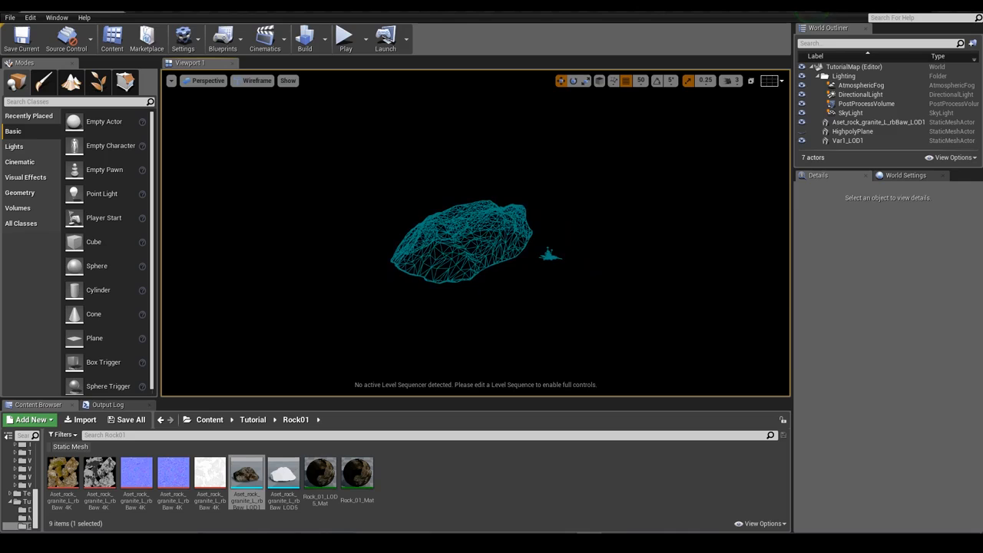
Select the granite rock, restore the Lit view mode and inspect the shaded rock at varying distances.
click(550, 307)
key(alt+4)
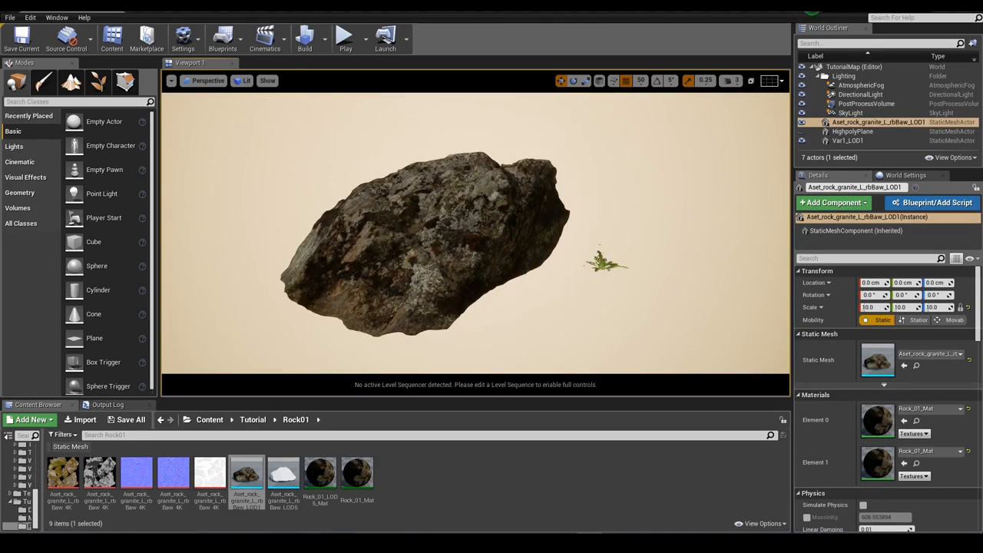
key(w)
key(s)
right_drag(551, 307, 551, 307)
key(w)
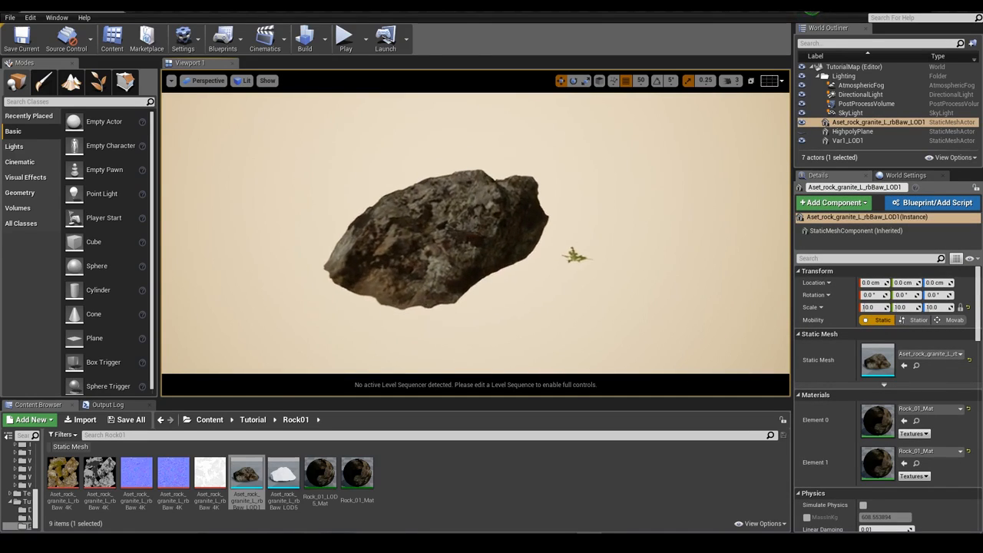
key(w)
right_drag(320, 368, 320, 368)
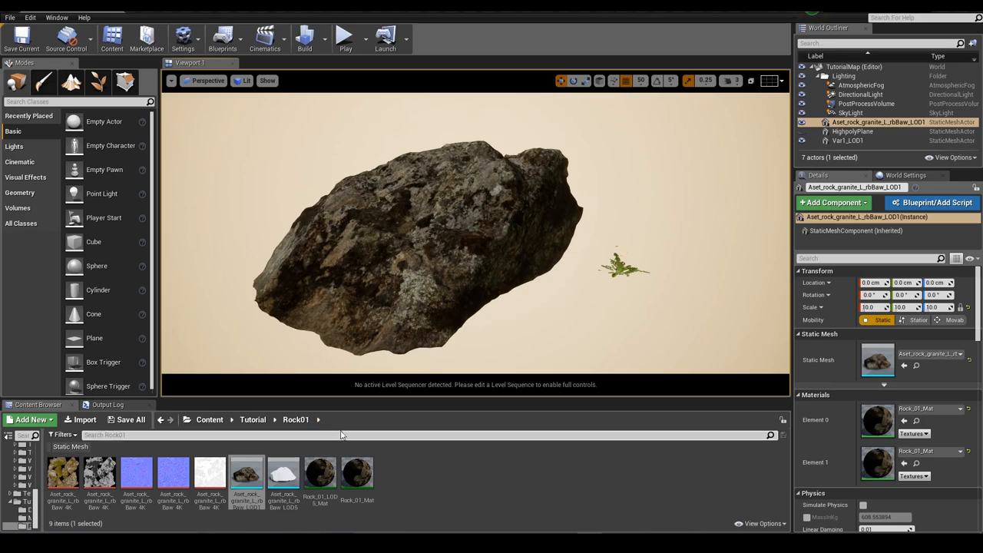
mouse_move(292, 503)
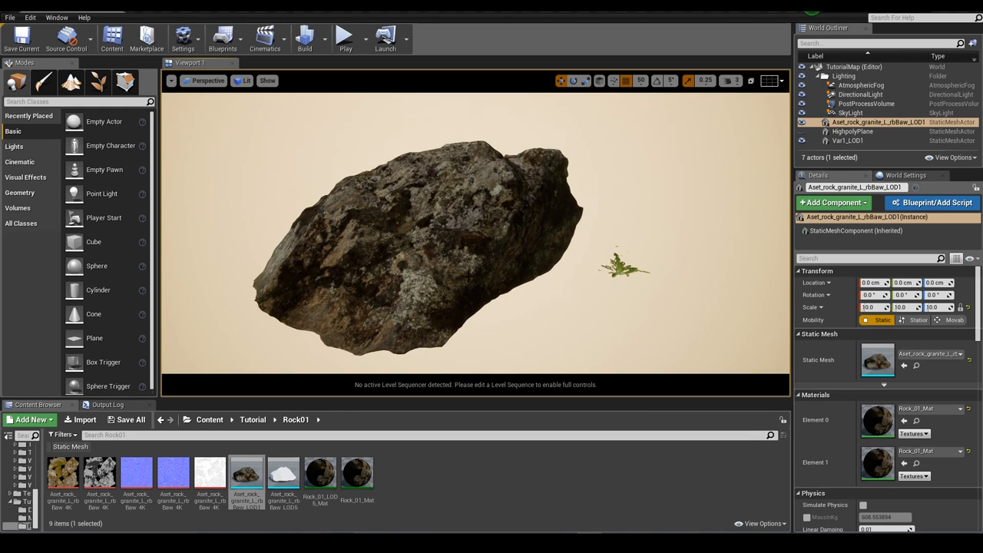
right_drag(468, 276, 444, 305)
key(s)
key(w)
key(s)
key(w)
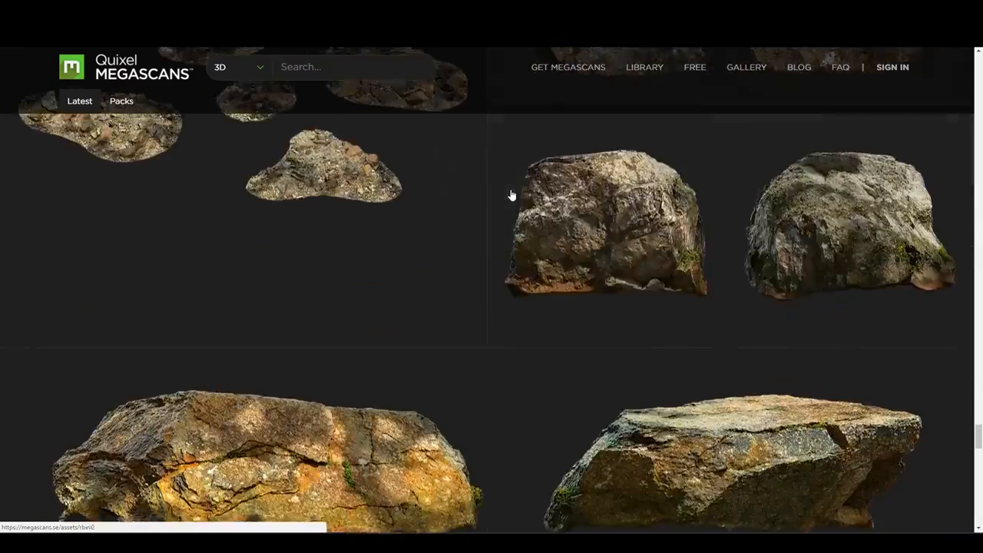
Switch to the Quixel Megascans website and browse the 3D assets in its library.
scroll(507, 196, down, 10)
scroll(495, 211, down, 15)
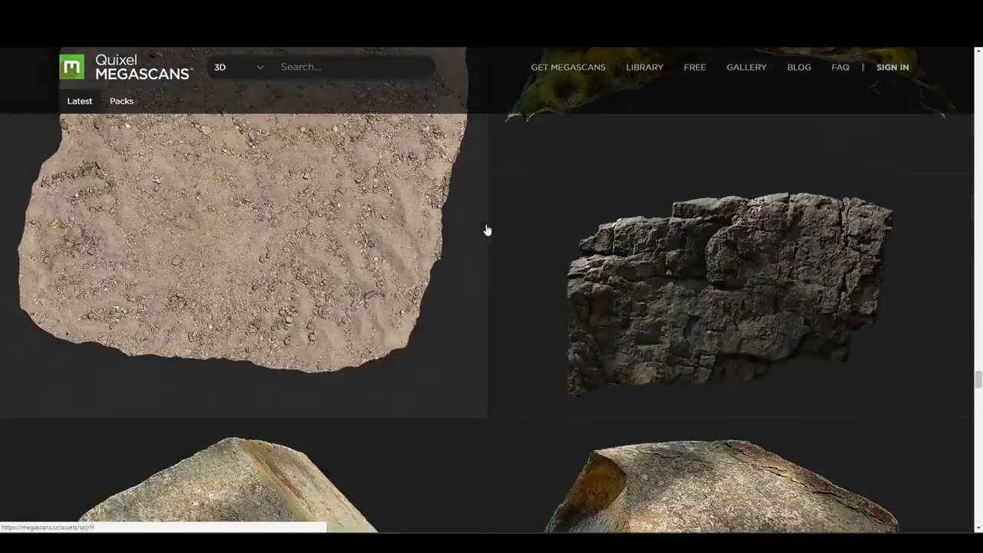
scroll(492, 216, down, 15)
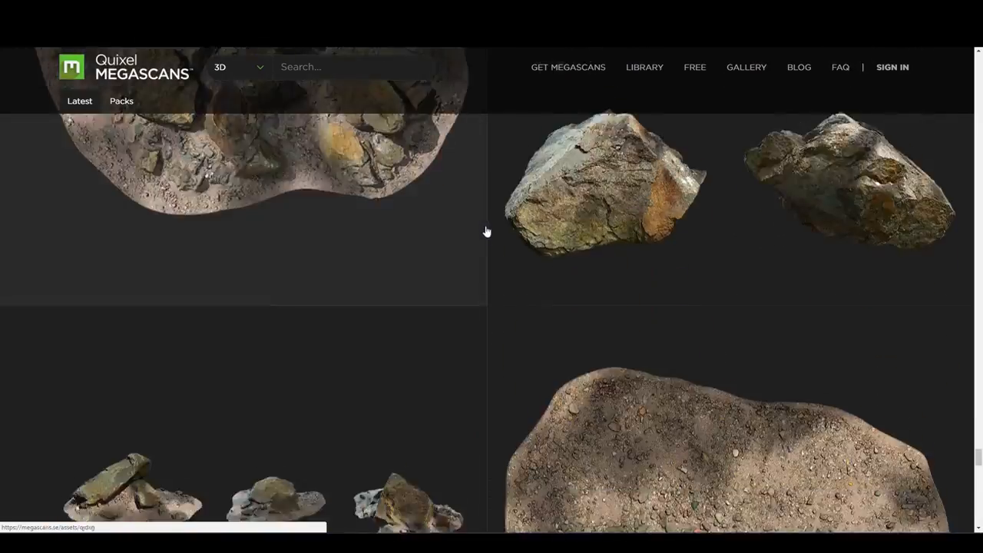
Look through the rock, ground debris, branch and tree trunk scans in the Megascans 3D library.
scroll(483, 256, down, 15)
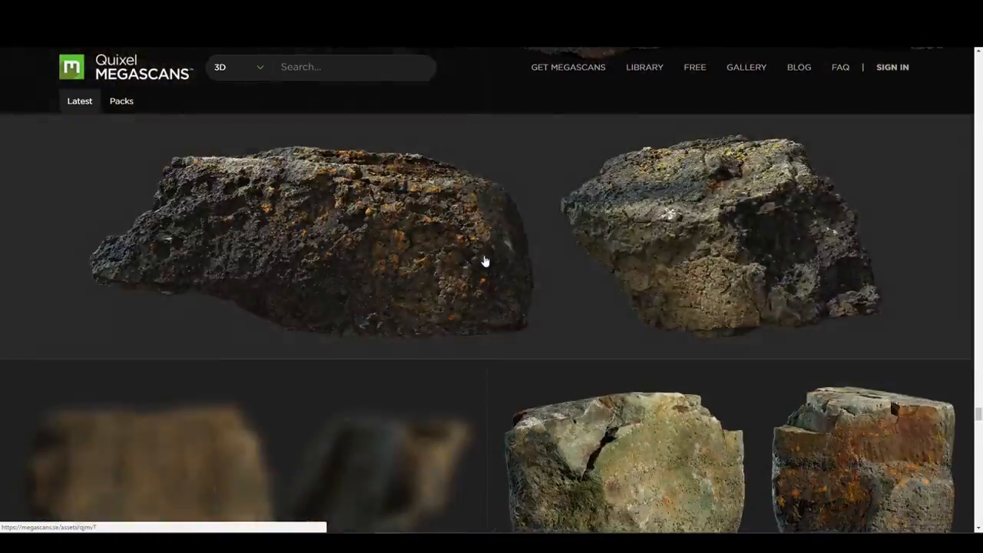
scroll(484, 253, down, 15)
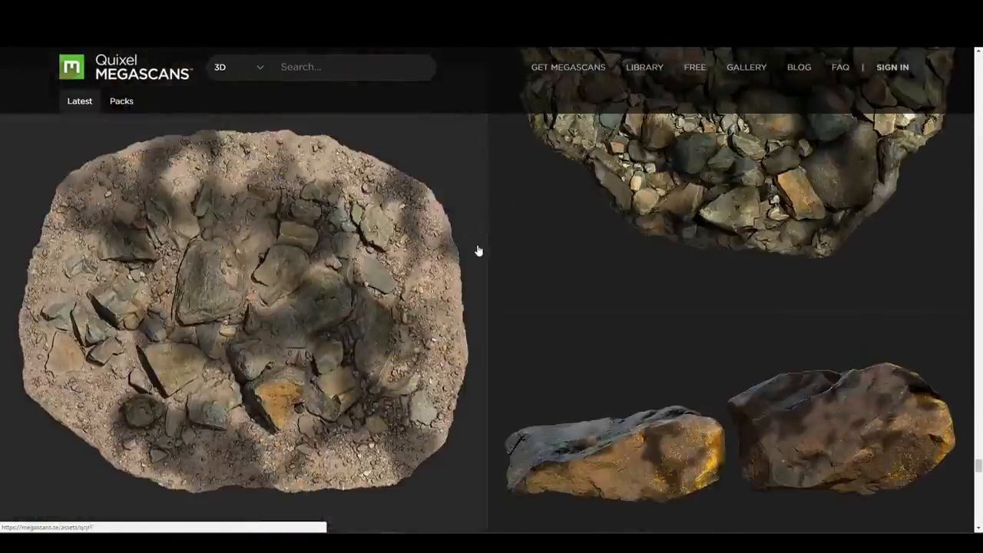
scroll(482, 246, down, 4)
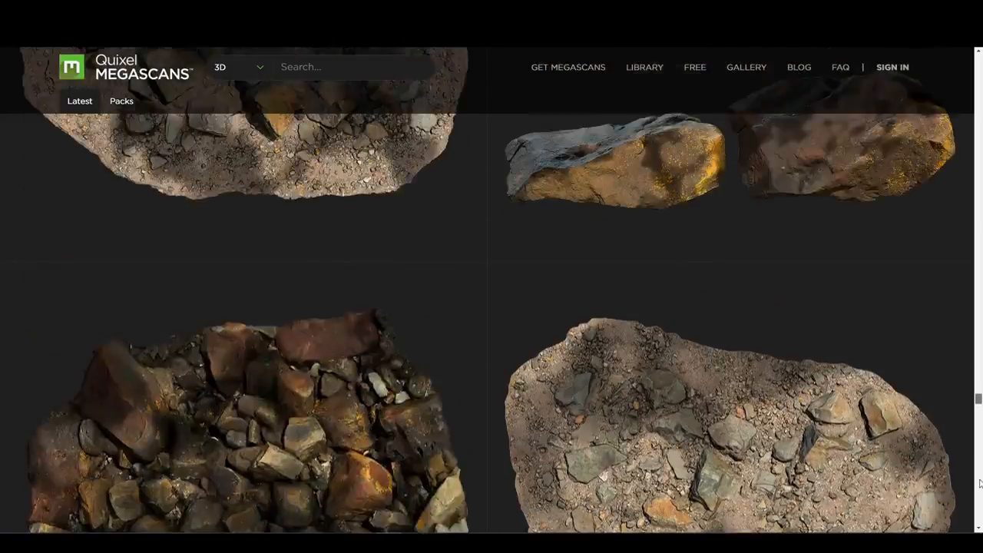
scroll(981, 475, down, 15)
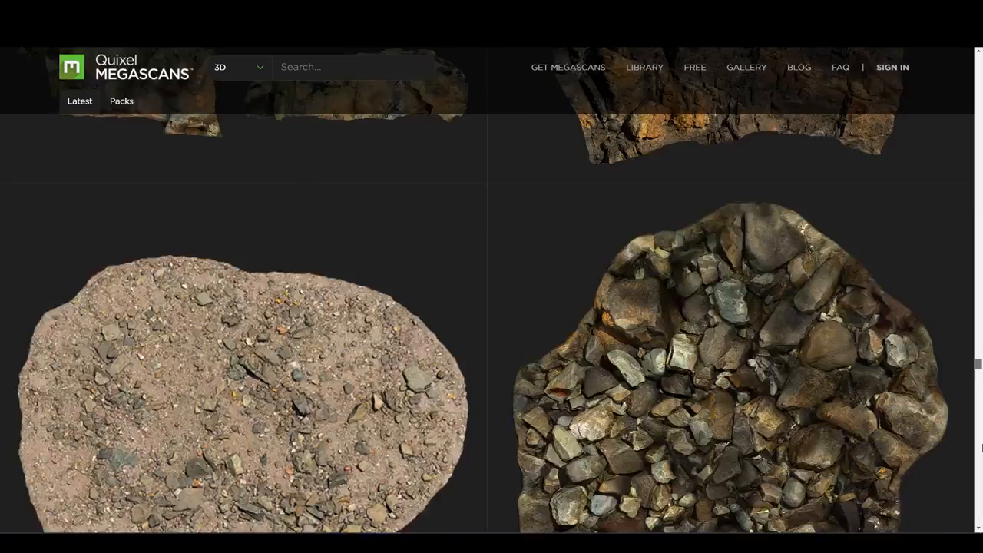
scroll(980, 438, down, 15)
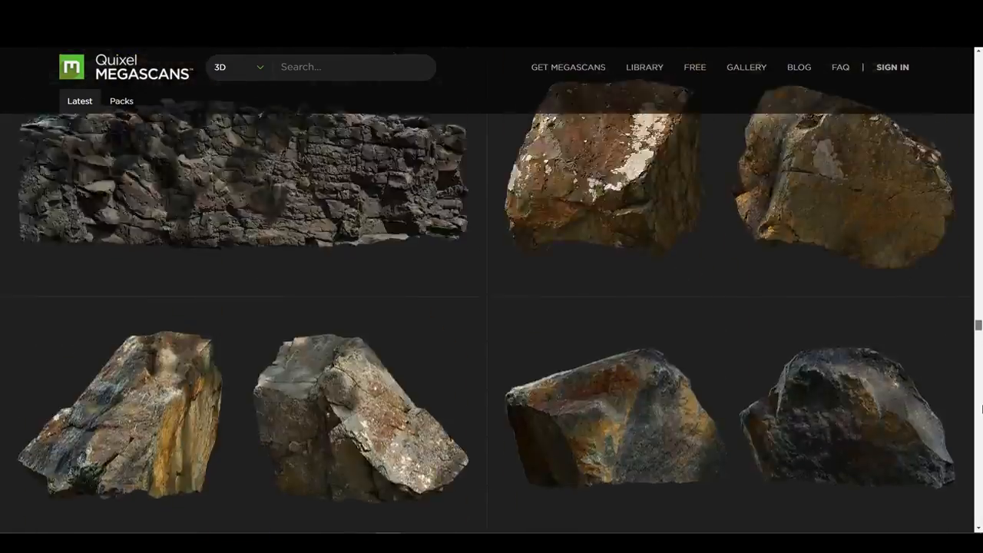
scroll(980, 398, down, 15)
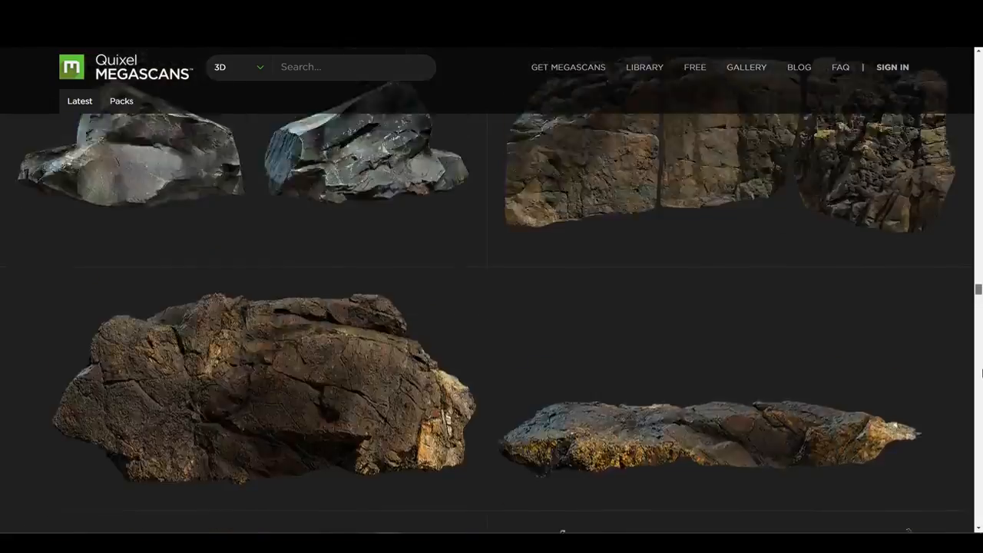
scroll(980, 362, down, 15)
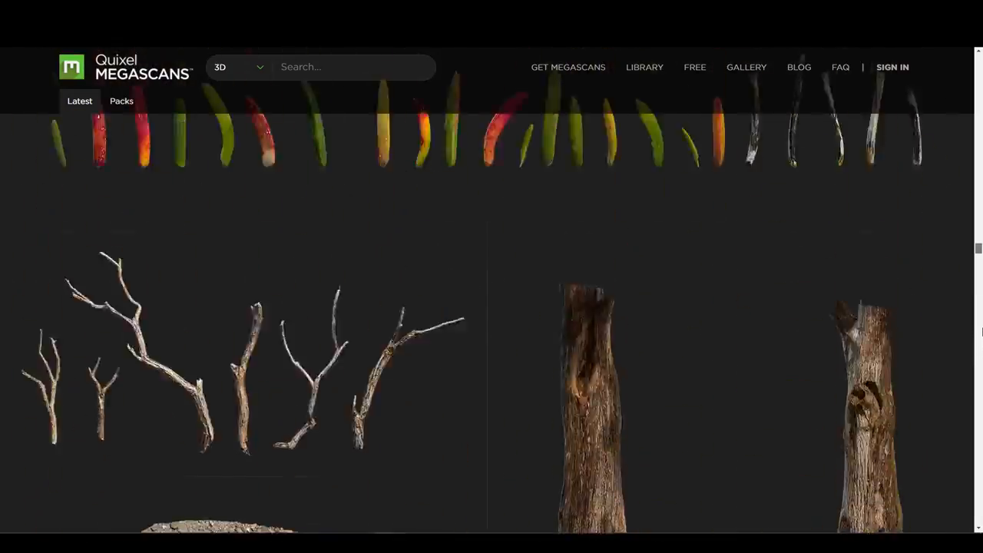
scroll(980, 321, down, 15)
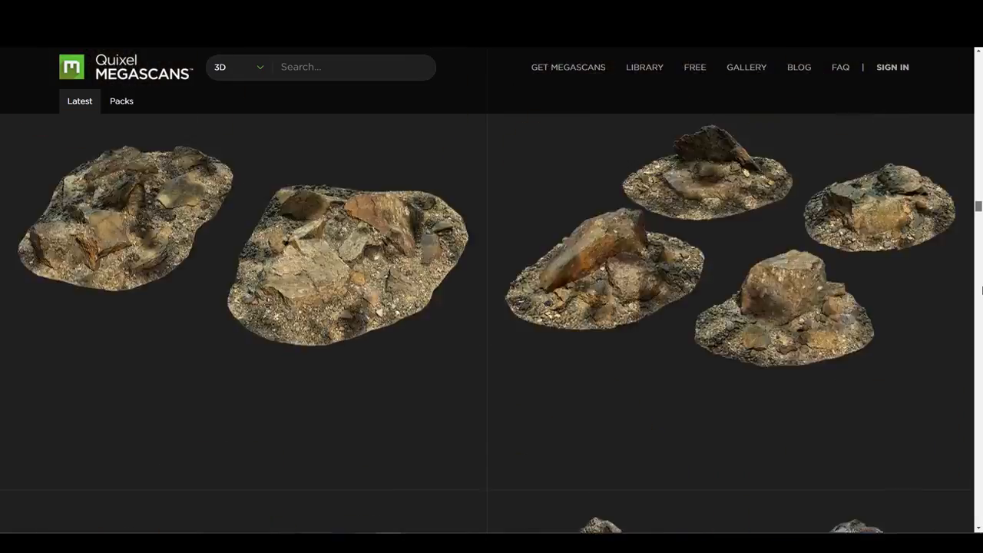
scroll(980, 280, down, 15)
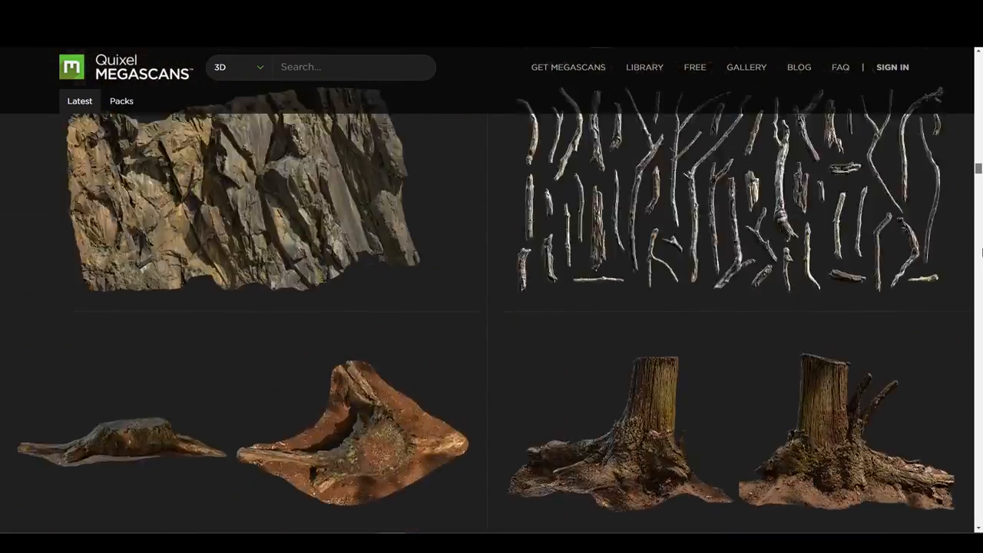
Show the Megascans Surfaces category, preview the Soil Cracked surface and browse the remaining ground and rock materials.
scroll(981, 243, up, 5)
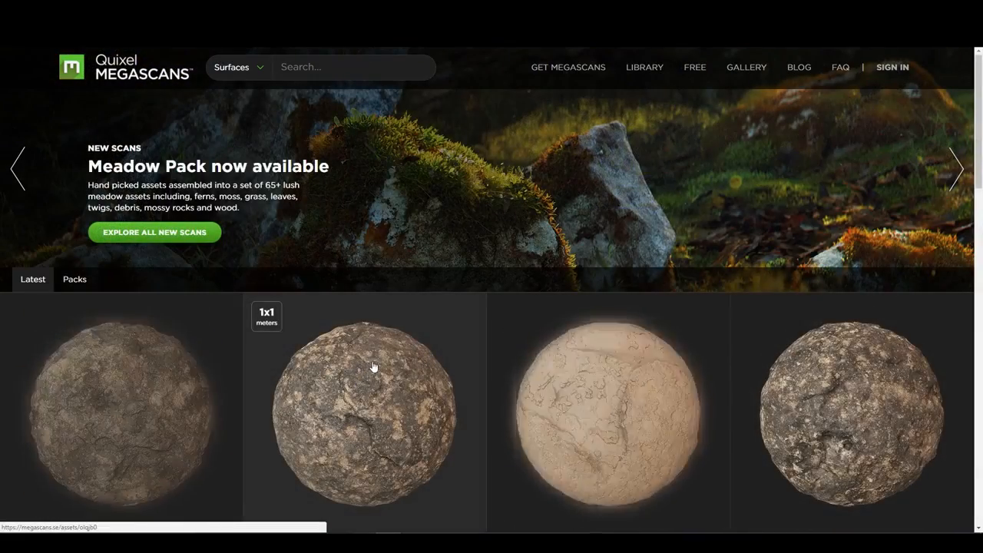
scroll(373, 366, down, 10)
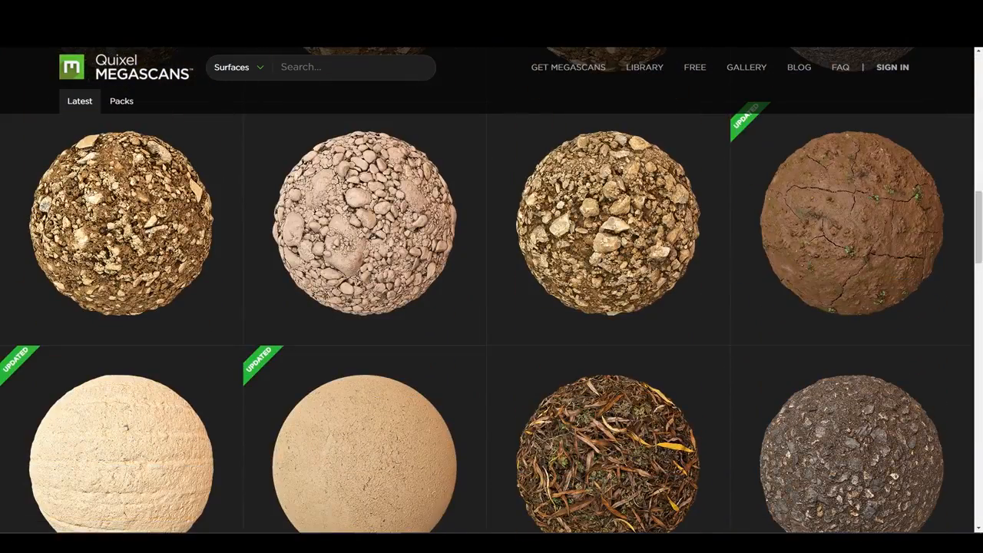
click(877, 281)
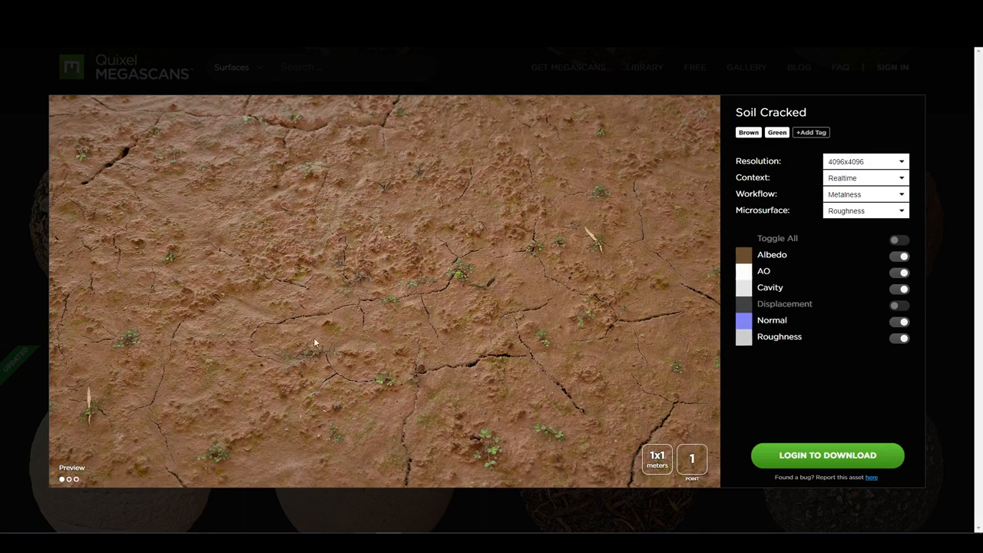
click(6, 283)
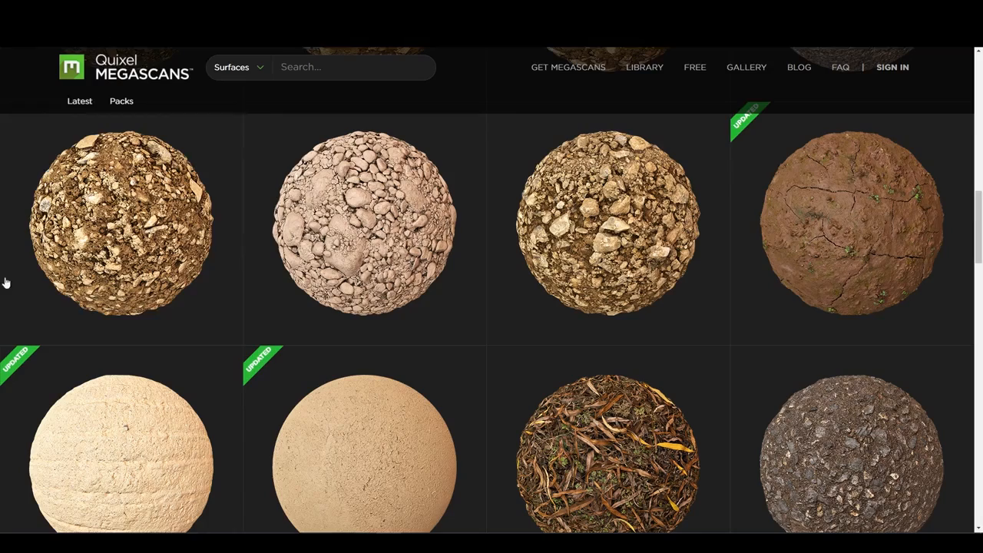
drag(979, 238, 964, 525)
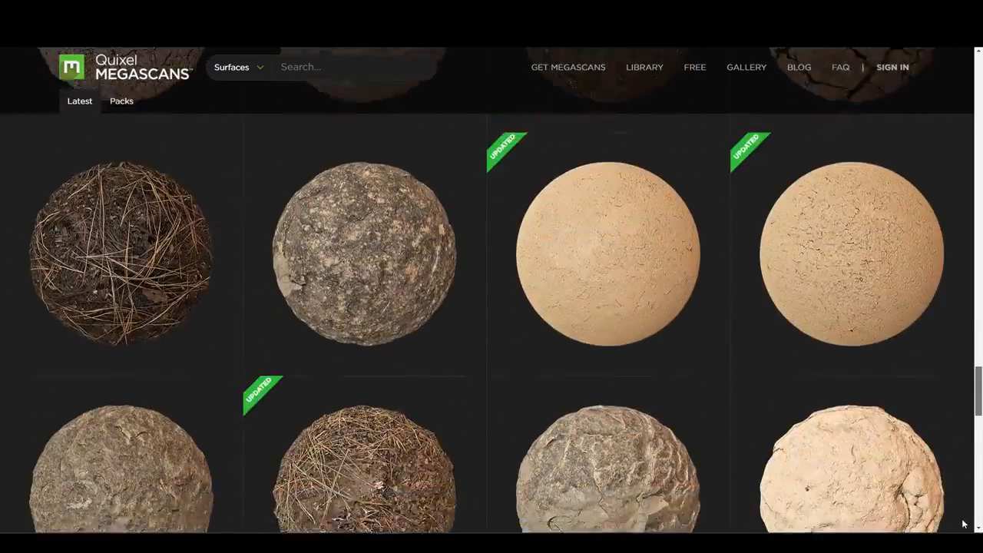
scroll(944, 484, down, 3)
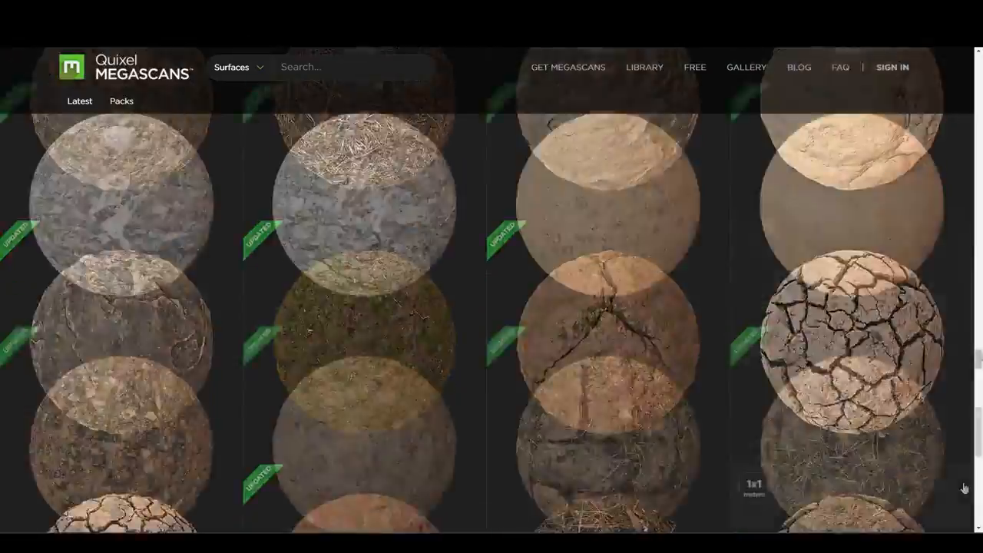
drag(980, 367, 978, 209)
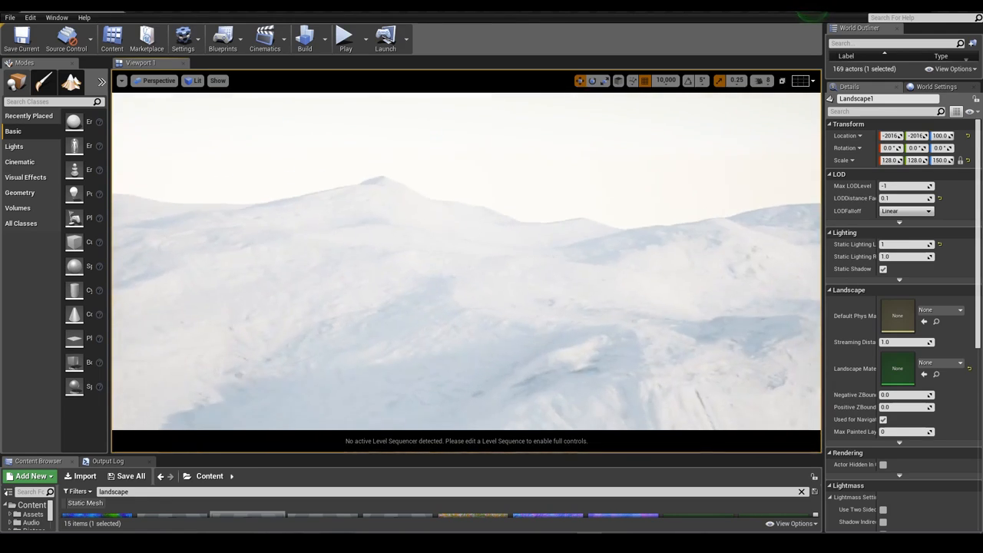
Switch to the Unreal Editor and survey the untextured Landscape1 terrain from several angles.
right_drag(466, 261, 614, 239)
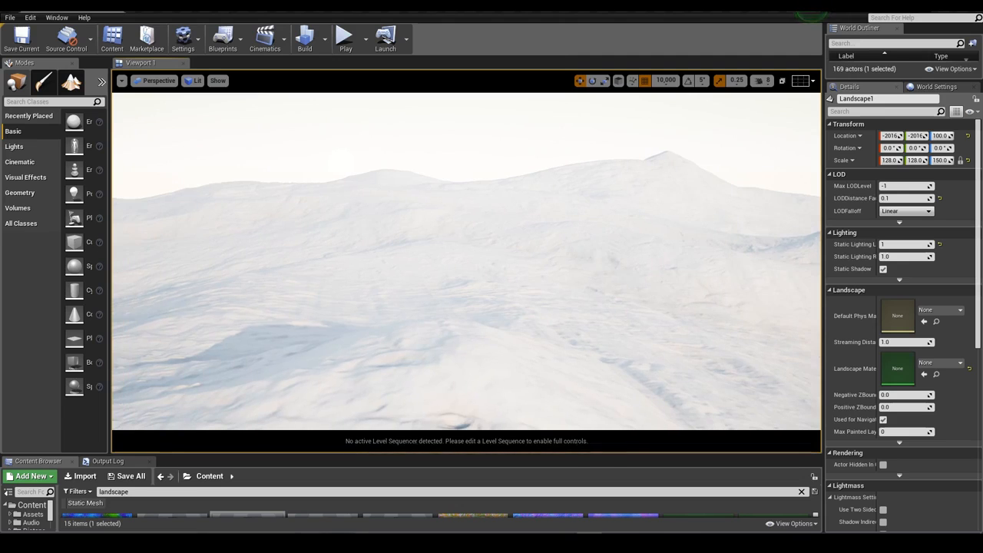
right_drag(614, 239, 553, 244)
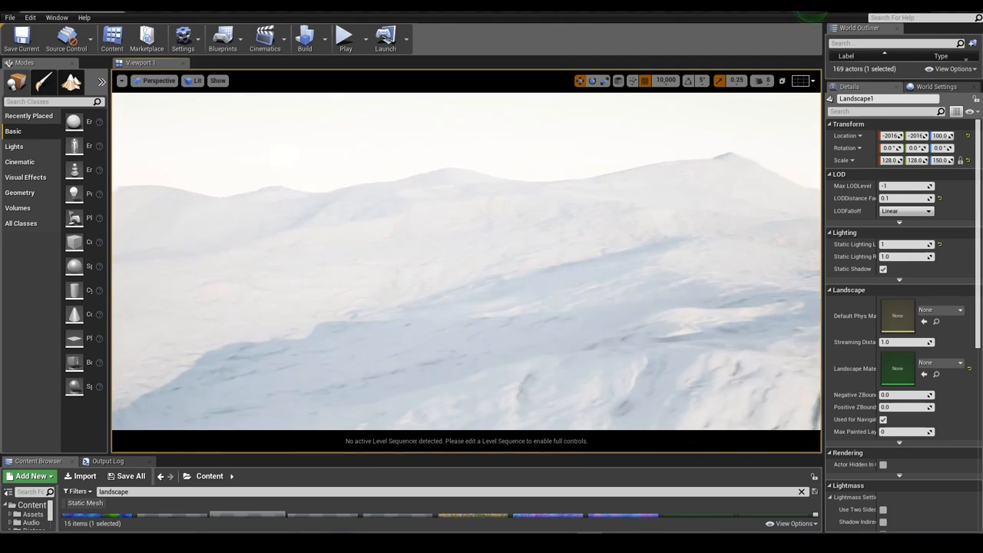
right_drag(466, 261, 568, 275)
right_drag(466, 261, 583, 231)
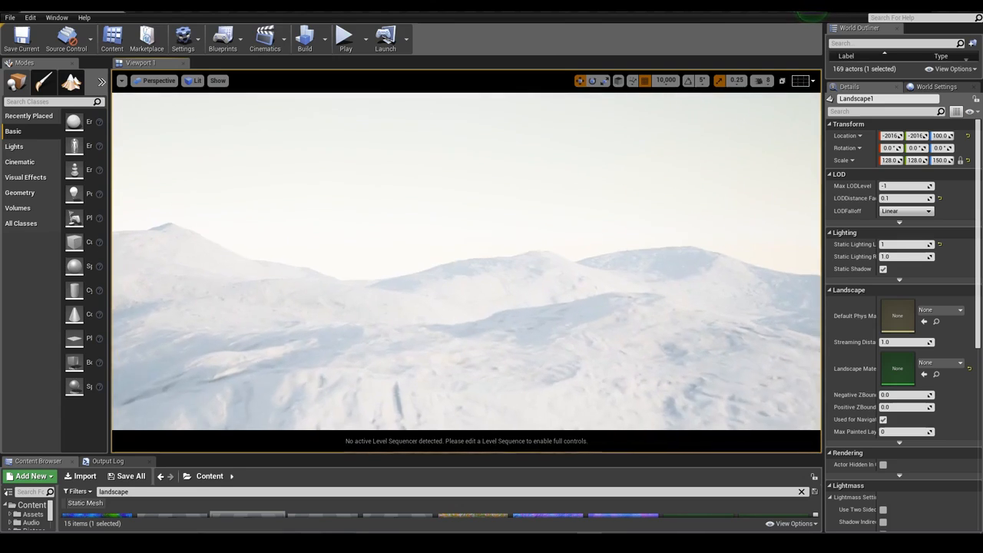
right_drag(466, 261, 317, 290)
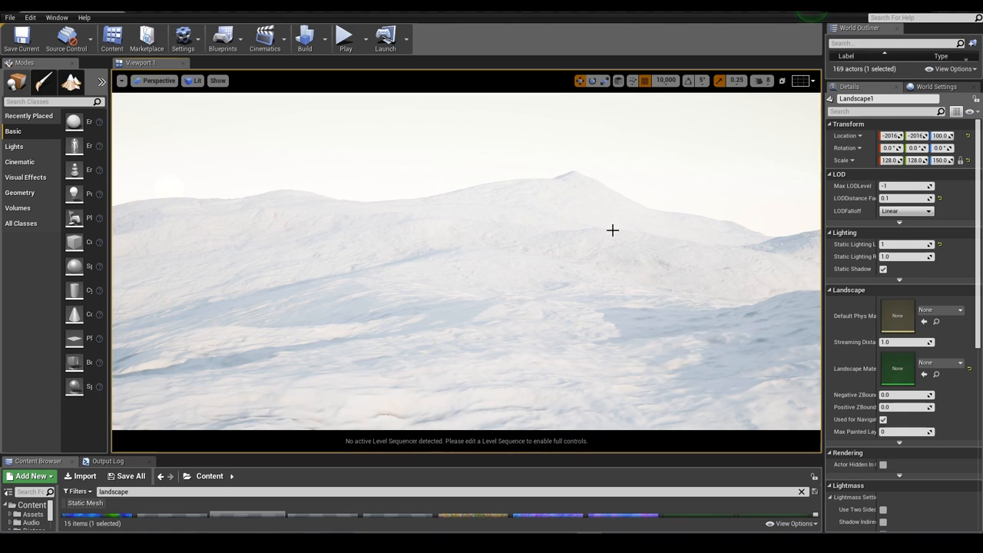
right_drag(544, 273, 506, 284)
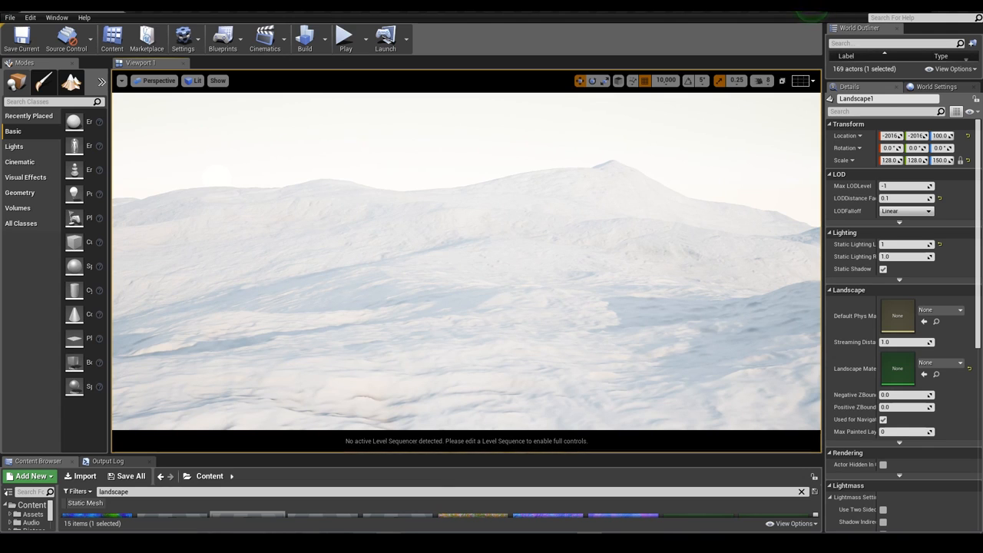
Switch to the YouTube results for "world machine tutorial" and open "World Machine tutorial - Basic shapes".
click(388, 542)
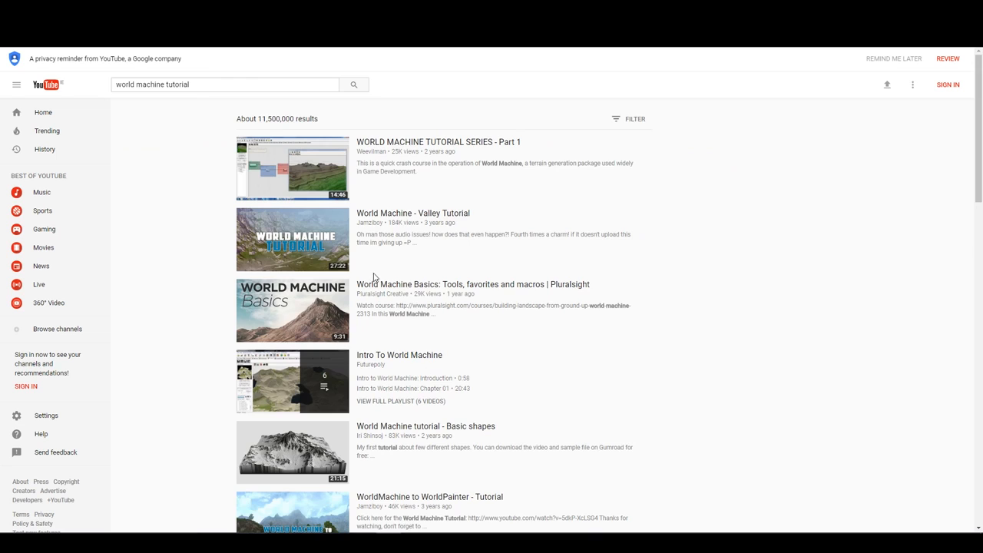
scroll(340, 305, down, 3)
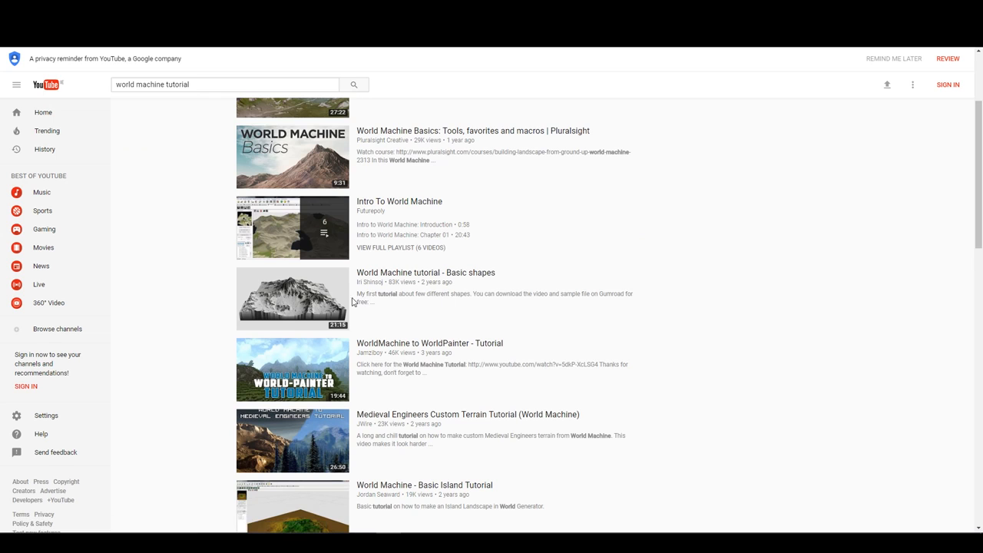
click(465, 277)
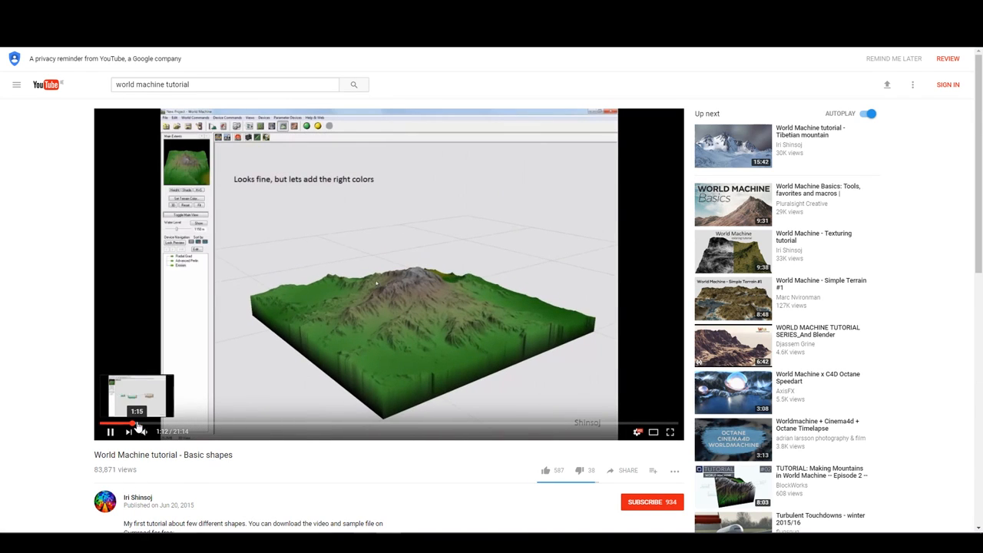
Skim through the World Machine tutorial video to view its terrain builds and node graph.
click(151, 426)
click(166, 427)
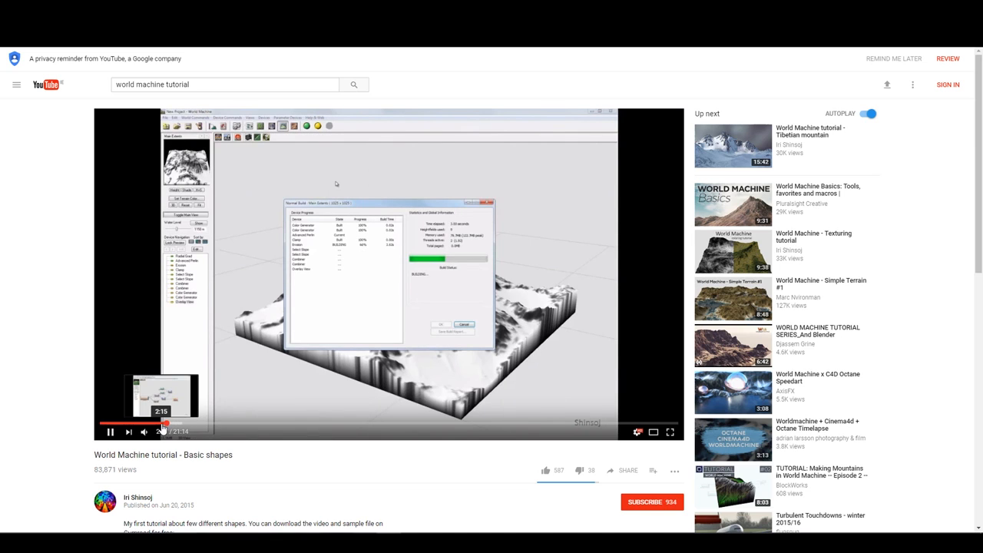
click(162, 426)
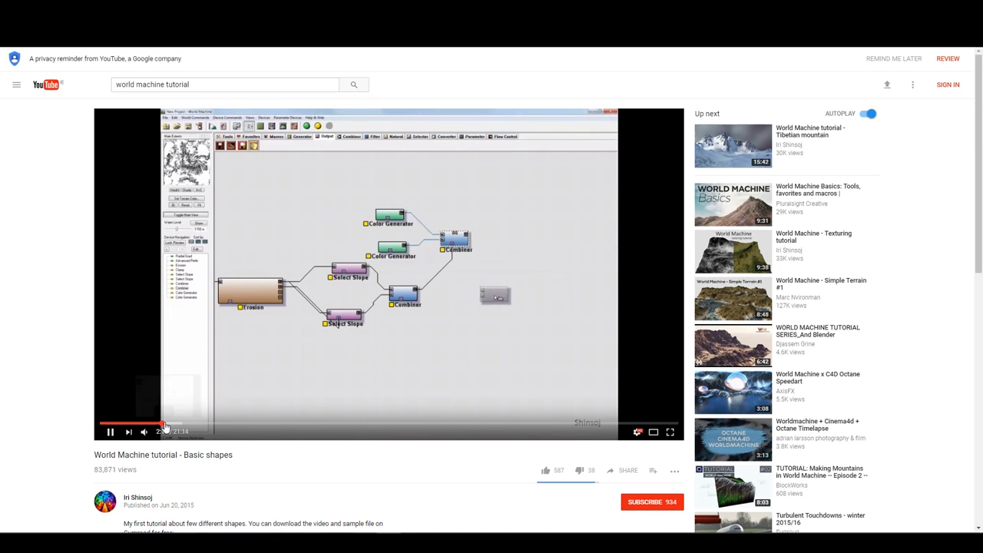
click(173, 425)
click(184, 427)
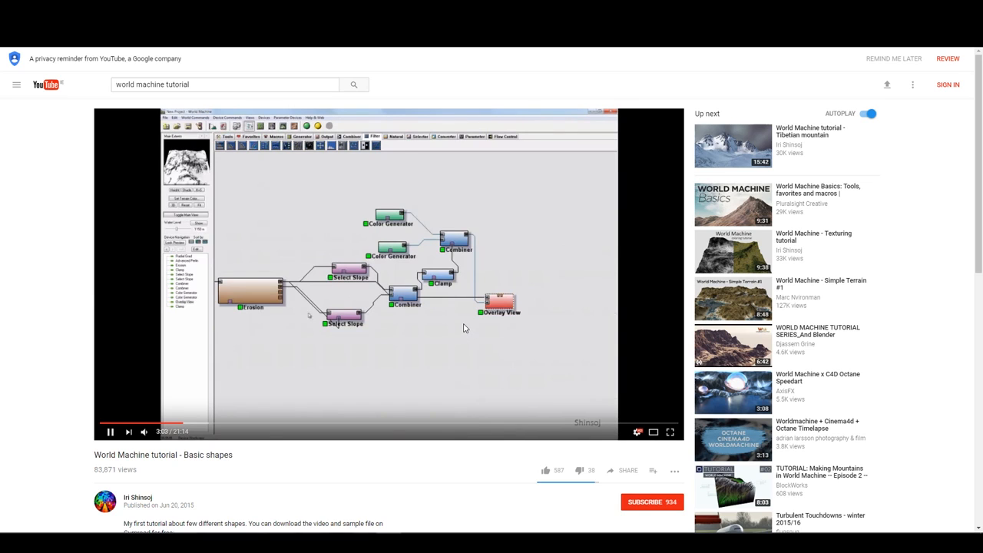
click(208, 424)
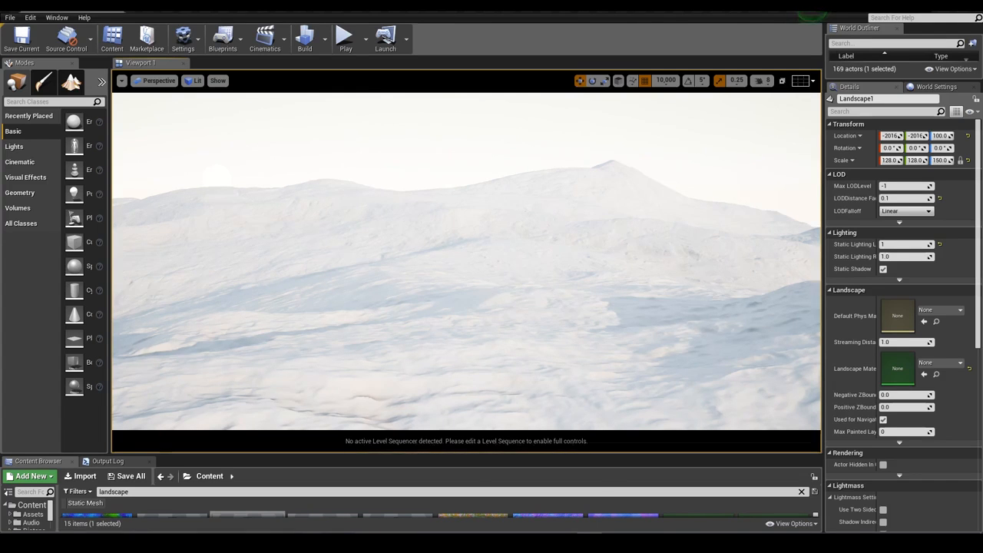
Return to the Unreal Editor, enlarge the Content Browser and assign the Landscape2 material to Landscape1.
right_drag(466, 261, 642, 263)
drag(481, 453, 479, 359)
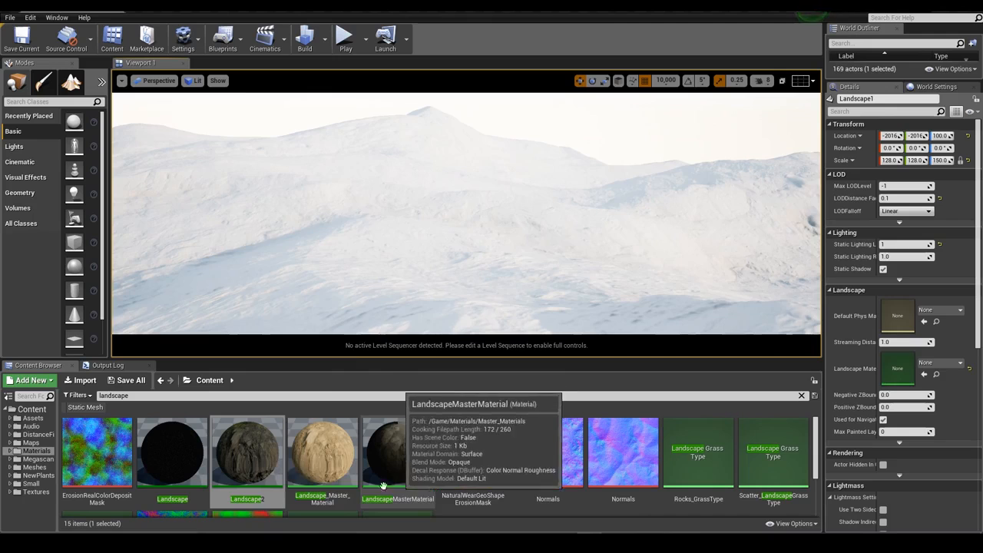
drag(247, 457, 897, 362)
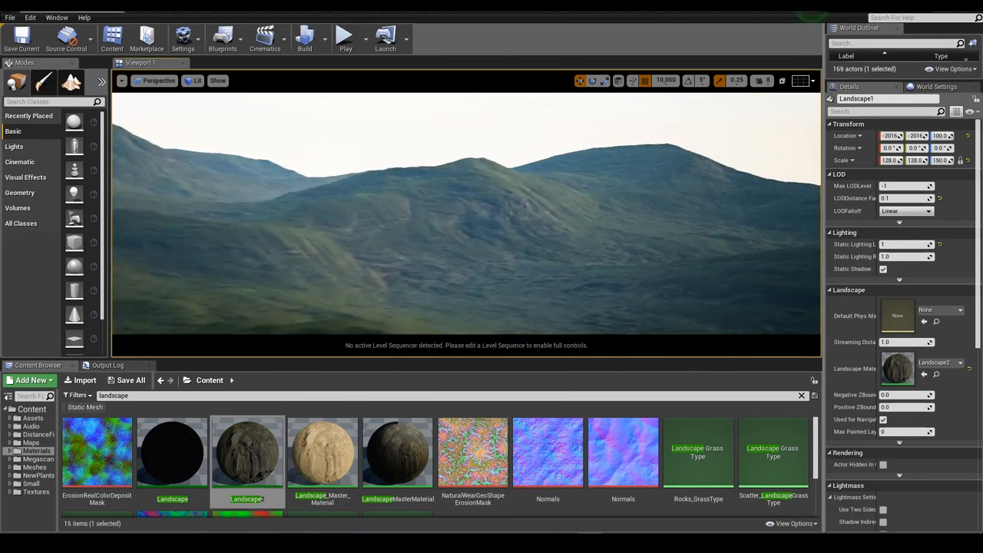
Examine the textured hills in the immersive viewport, toggling Game View before returning to the standard editor layout.
right_drag(466, 223, 442, 230)
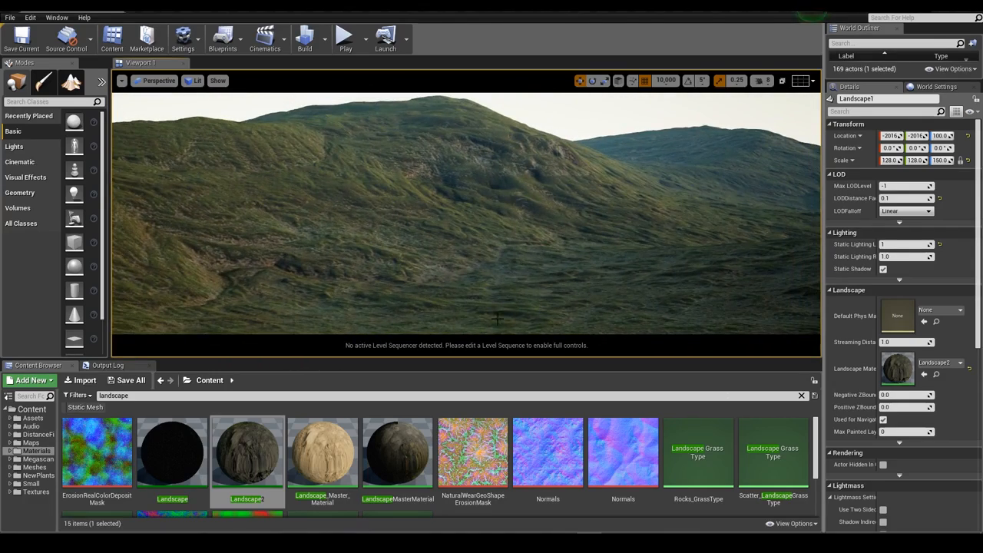
right_drag(497, 318, 495, 357)
key(F11)
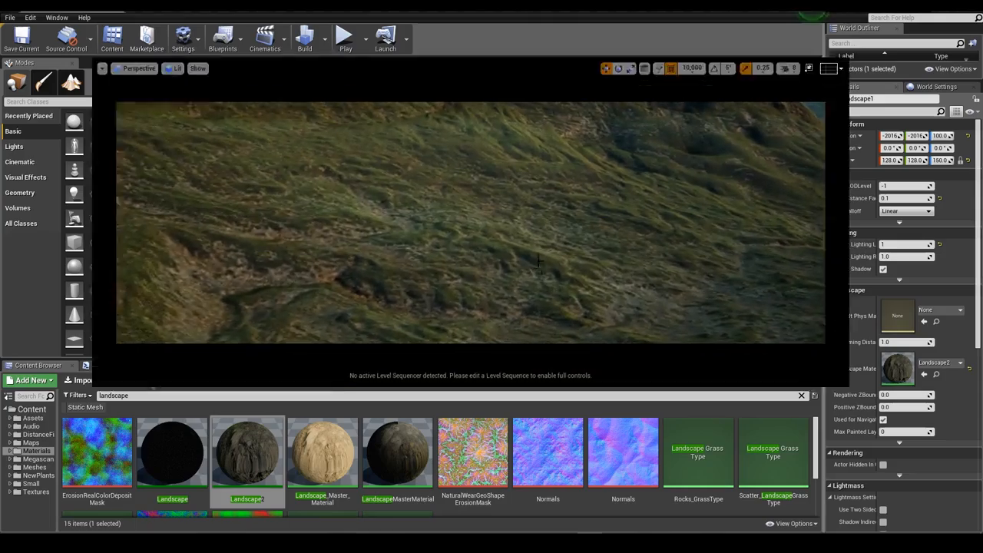
right_drag(538, 262, 575, 253)
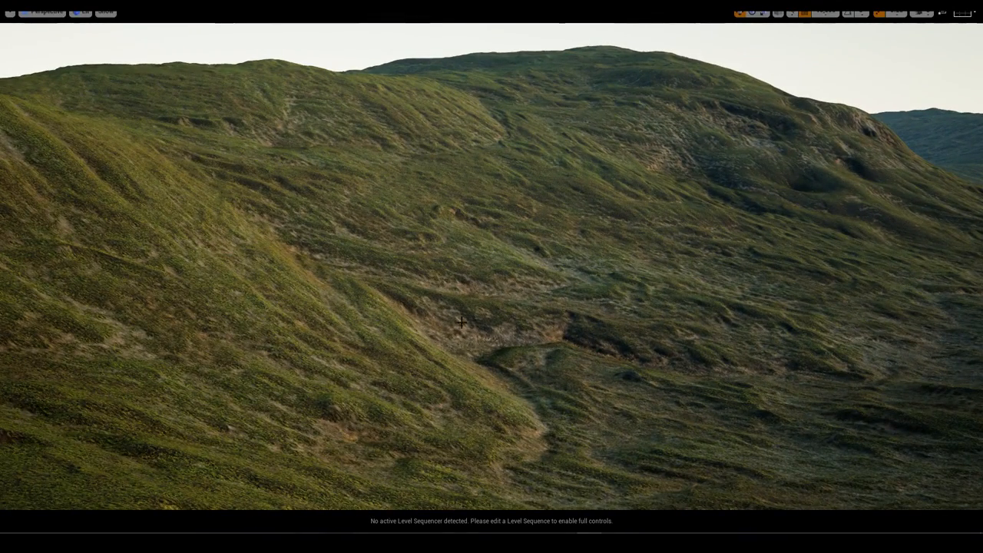
right_drag(525, 301, 336, 218)
click(9, 13)
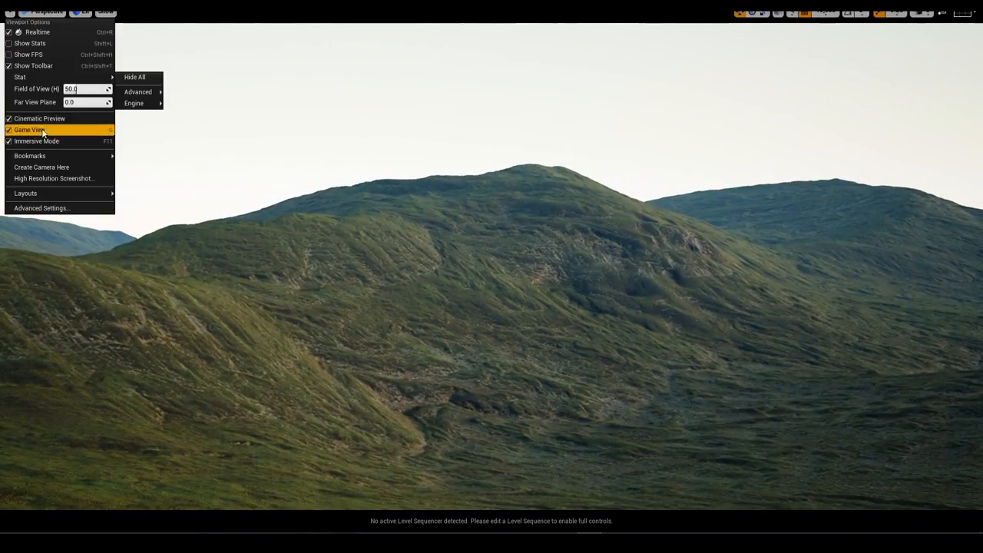
click(34, 132)
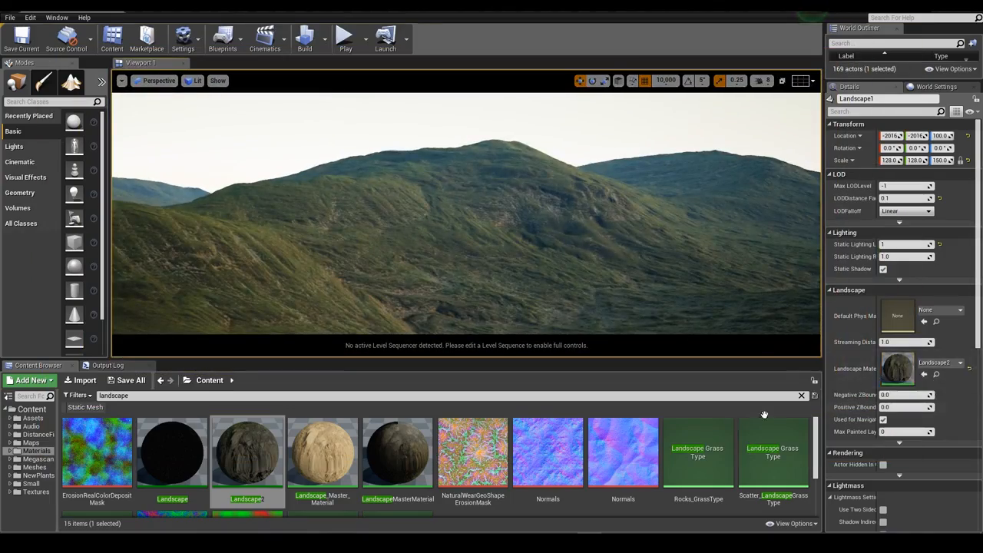
Open the Landscape2 material instance, review its Masks parameters and open its parent, Landscape_Master_Material.
double_click(906, 373)
scroll(307, 292, down, 15)
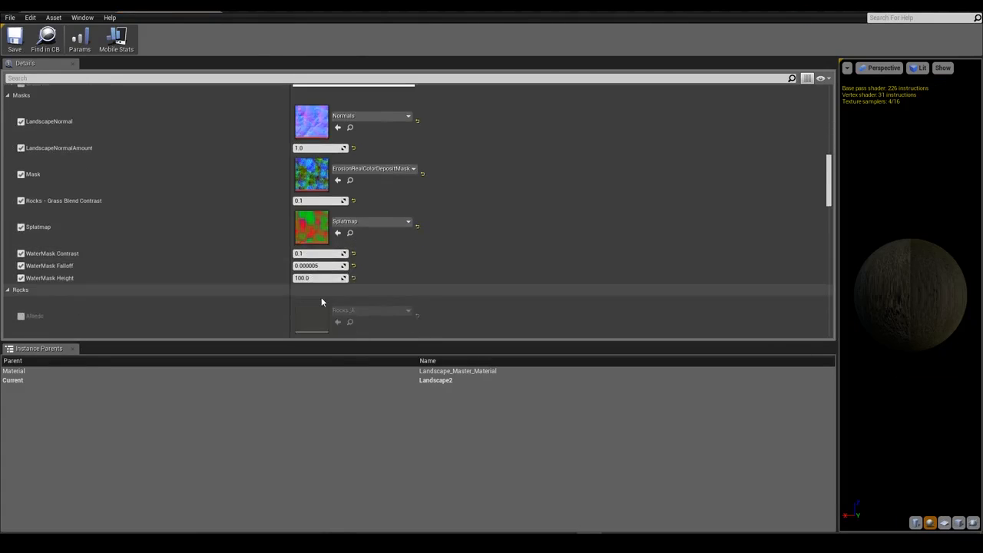
scroll(316, 293, down, 2)
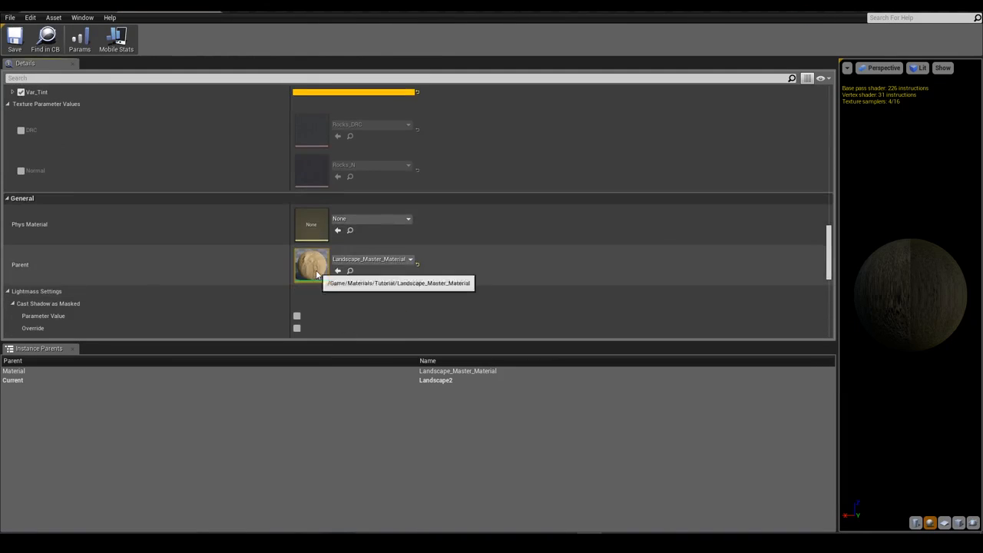
double_click(309, 264)
Examine the master material's graph, covering the Masks group, the Rock and Grass layers and the Rocks - Grass Blend.
scroll(508, 337, down, 3)
scroll(499, 242, up, 4)
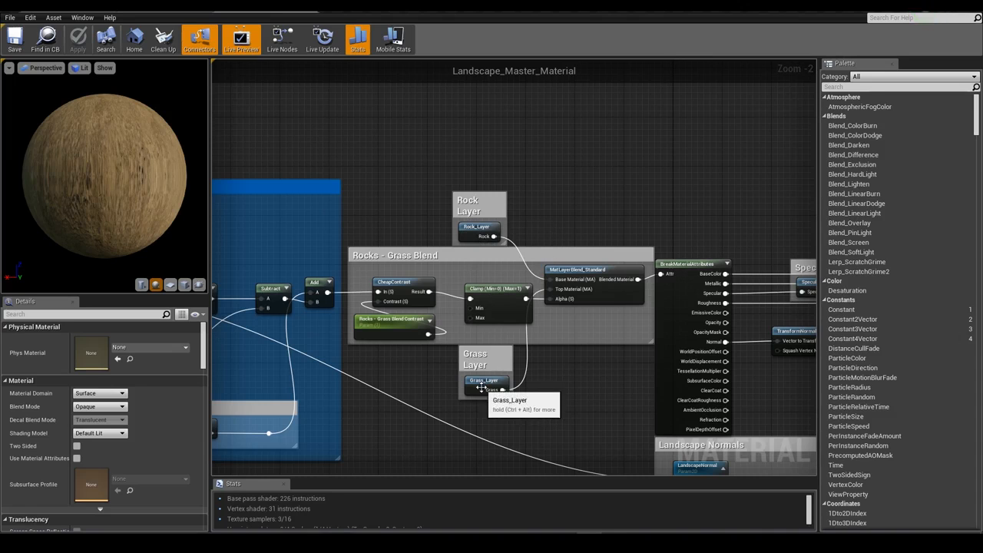
scroll(495, 373, down, 5)
scroll(478, 328, up, 3)
scroll(478, 328, up, 2)
right_drag(478, 328, 282, 223)
scroll(605, 319, down, 2)
right_drag(546, 395, 655, 392)
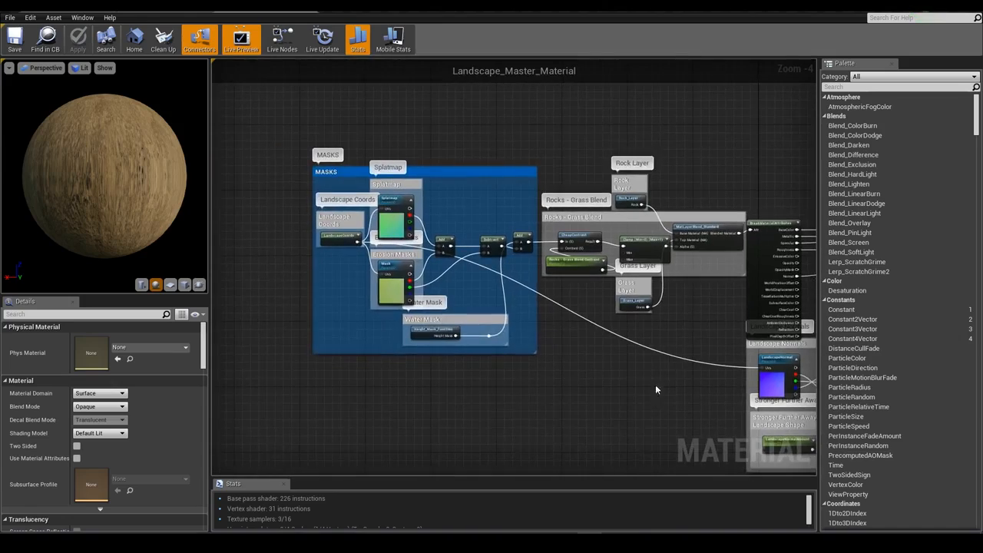
right_drag(562, 278, 511, 318)
scroll(577, 331, up, 1)
scroll(576, 331, up, 3)
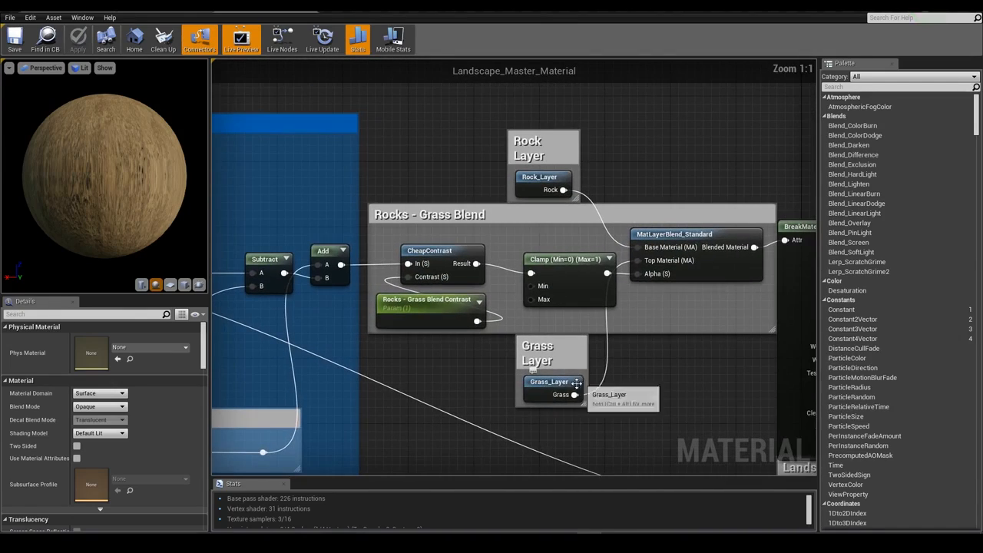
Open the Grass_Layer function and view the Grass_A texture assigned to its GrassAlbedo node, closing the texture when done.
click(544, 388)
double_click(543, 387)
scroll(543, 387, down, 5)
scroll(374, 316, down, 1)
right_drag(374, 317, 599, 358)
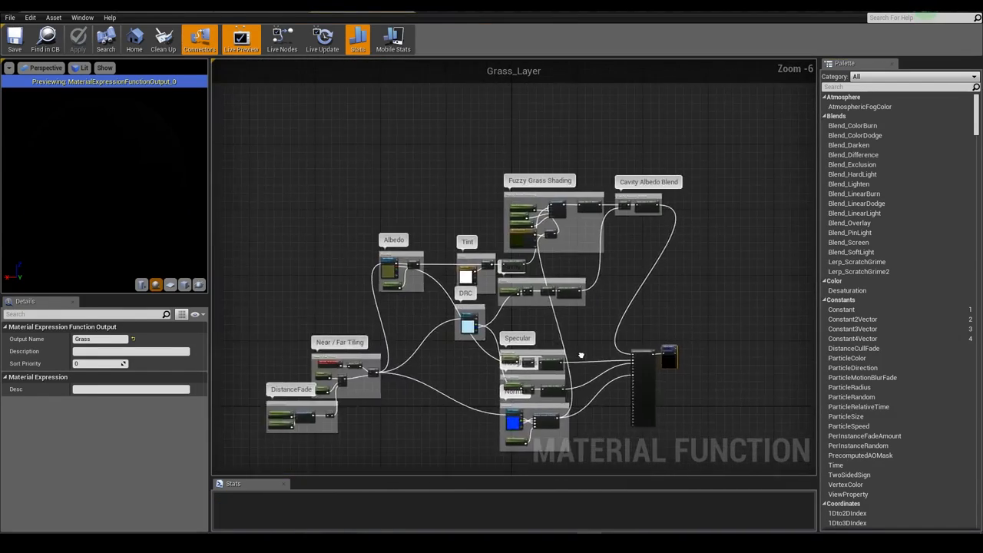
scroll(462, 267, up, 3)
click(266, 283)
right_drag(306, 360, 475, 323)
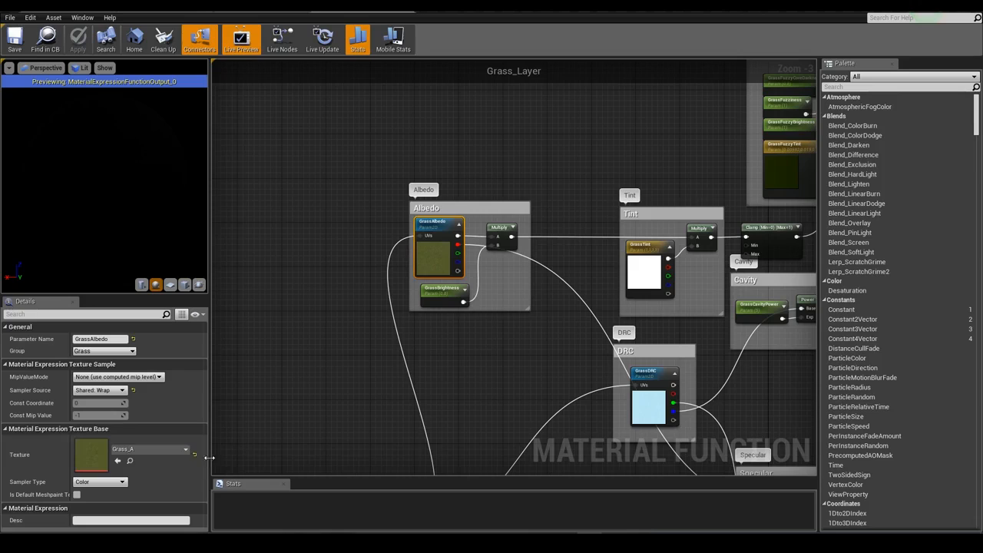
double_click(91, 455)
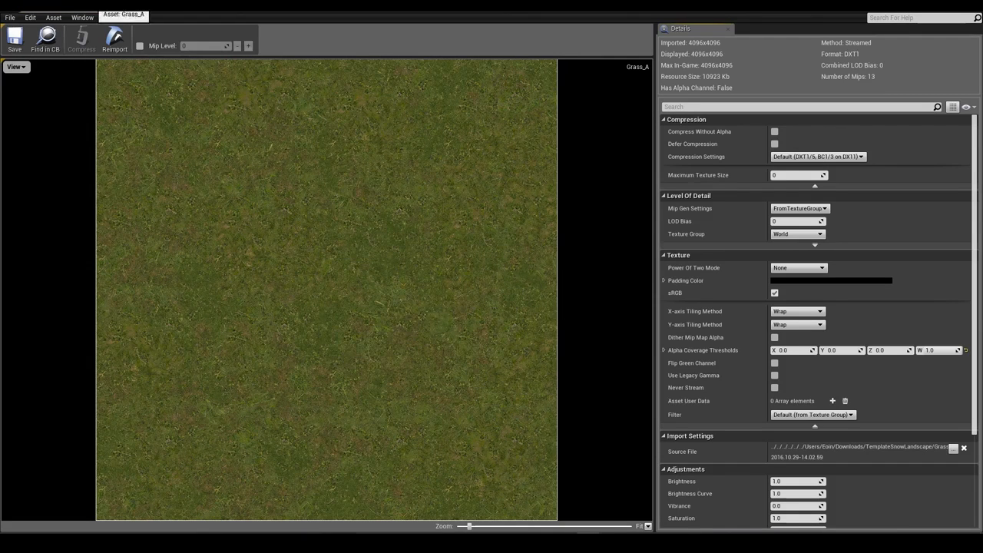
click(113, 10)
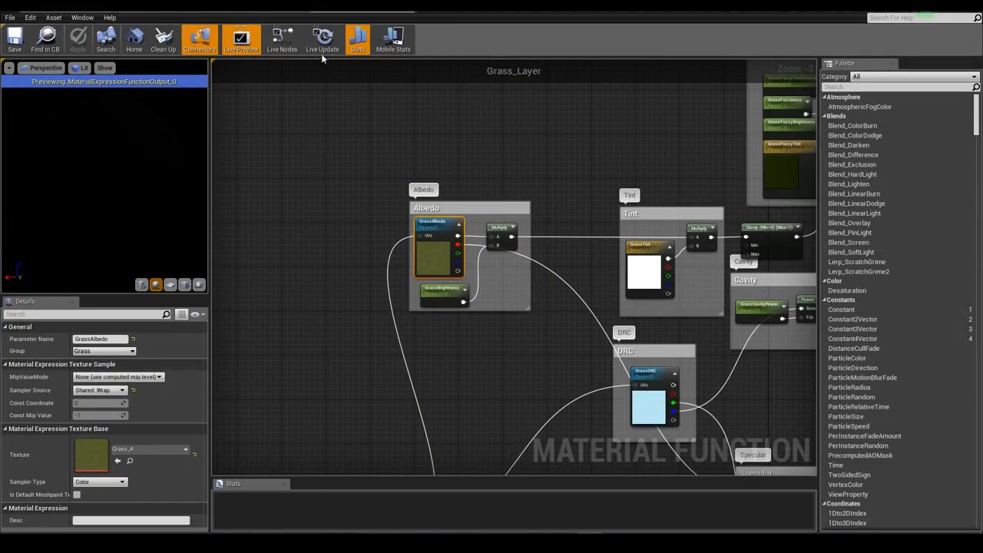
Open the Rock_Layer function from the master material and view its Albedo node's Rocks_A texture, closing the texture when done.
click(283, 11)
double_click(525, 190)
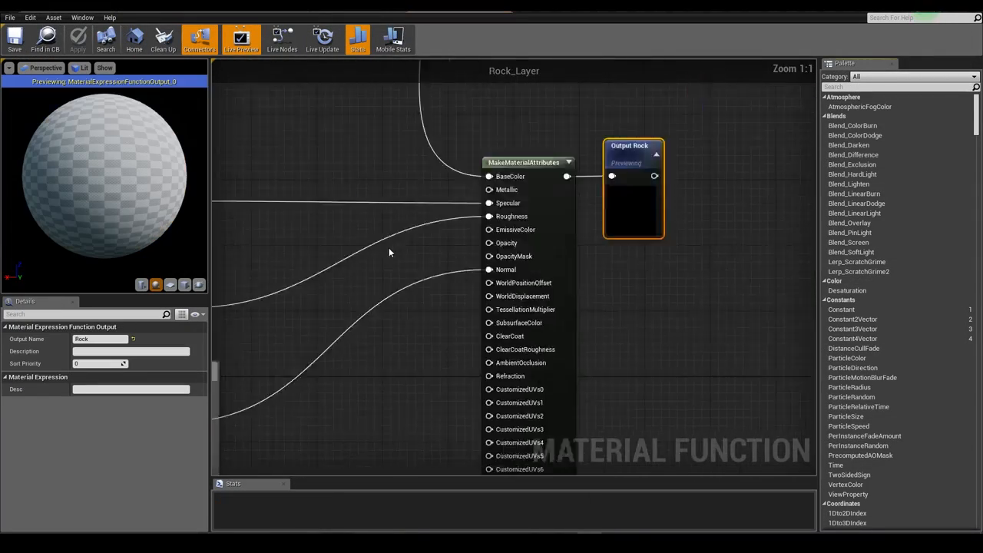
scroll(447, 232, down, 5)
right_drag(388, 247, 588, 317)
right_drag(254, 248, 335, 252)
scroll(335, 254, up, 3)
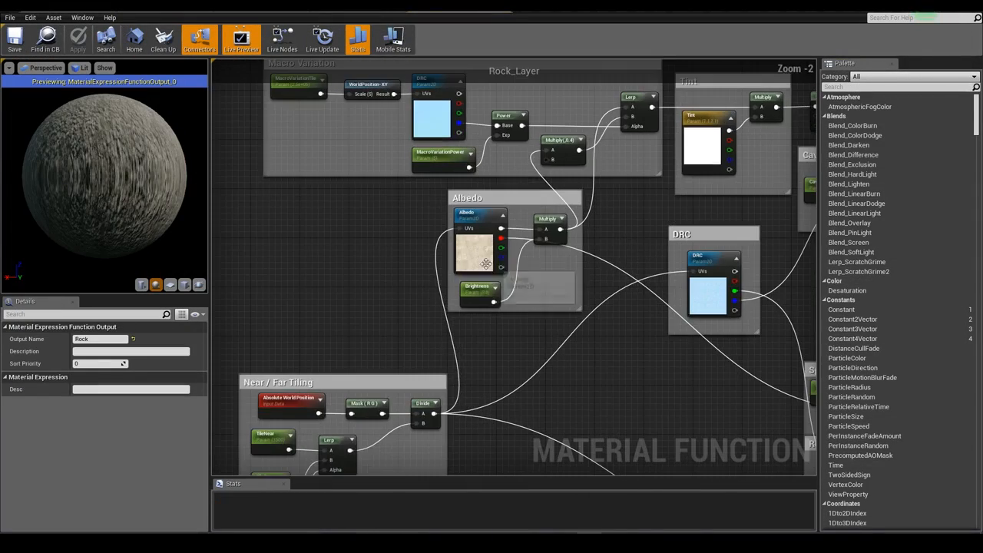
click(470, 247)
double_click(90, 455)
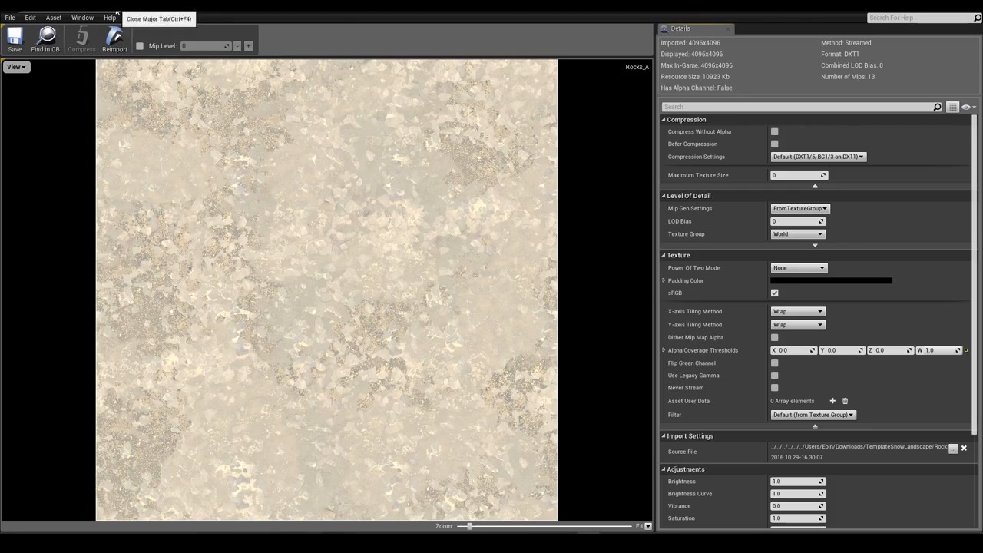
click(117, 13)
Return to Landscape_Master_Material to review how the masks feed the rock-grass blend, and view the hills in the level viewport.
click(286, 7)
scroll(491, 175, down, 3)
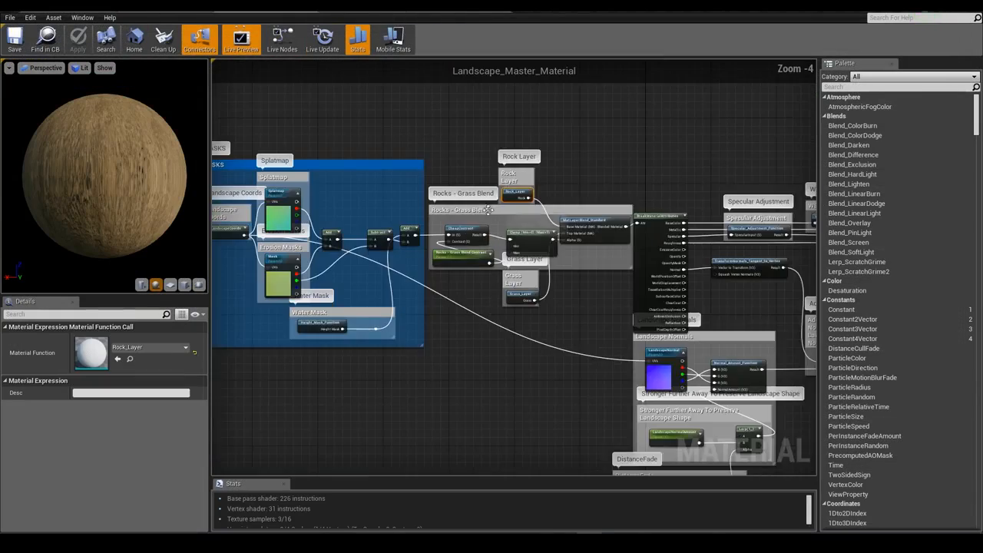
right_drag(420, 298, 530, 305)
scroll(503, 255, down, 1)
right_drag(502, 252, 418, 232)
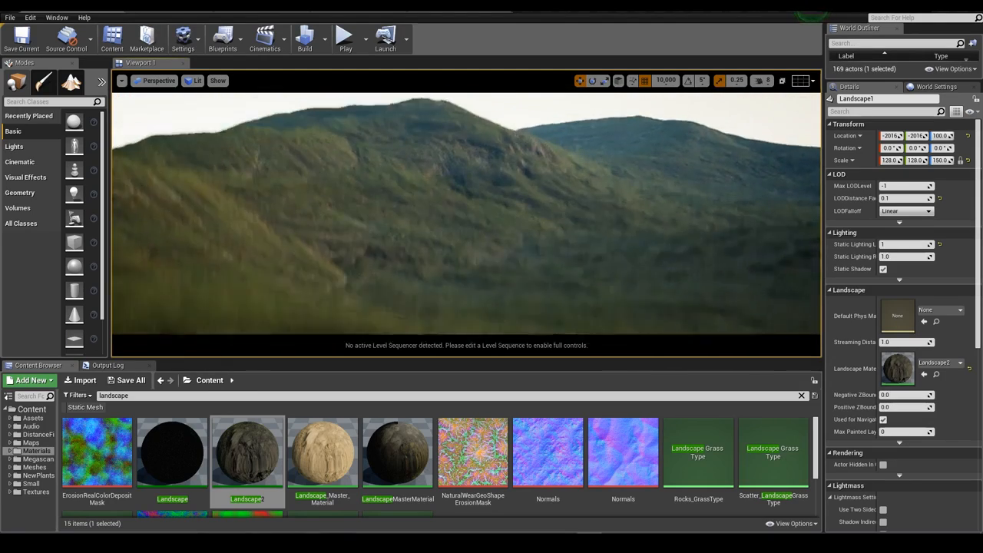
right_drag(668, 292, 660, 292)
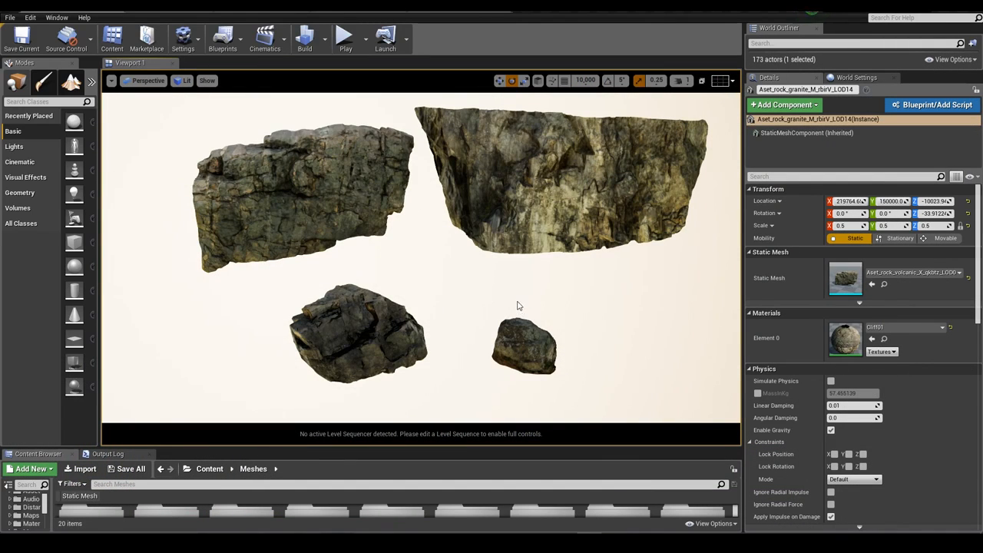
Select the two boulders and two cliff rocks one by one to check their static meshes and materials, finally deselecting them.
click(540, 353)
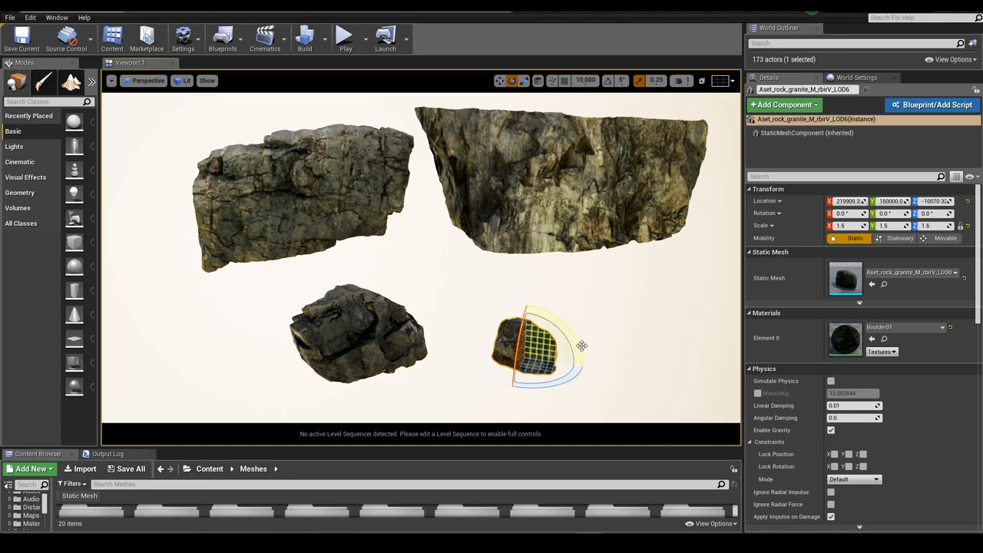
click(354, 354)
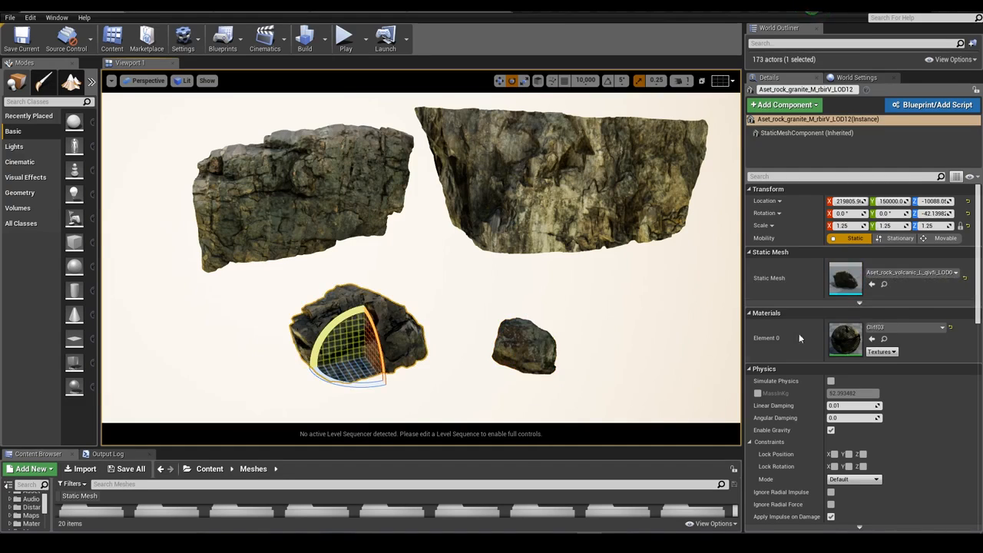
click(525, 217)
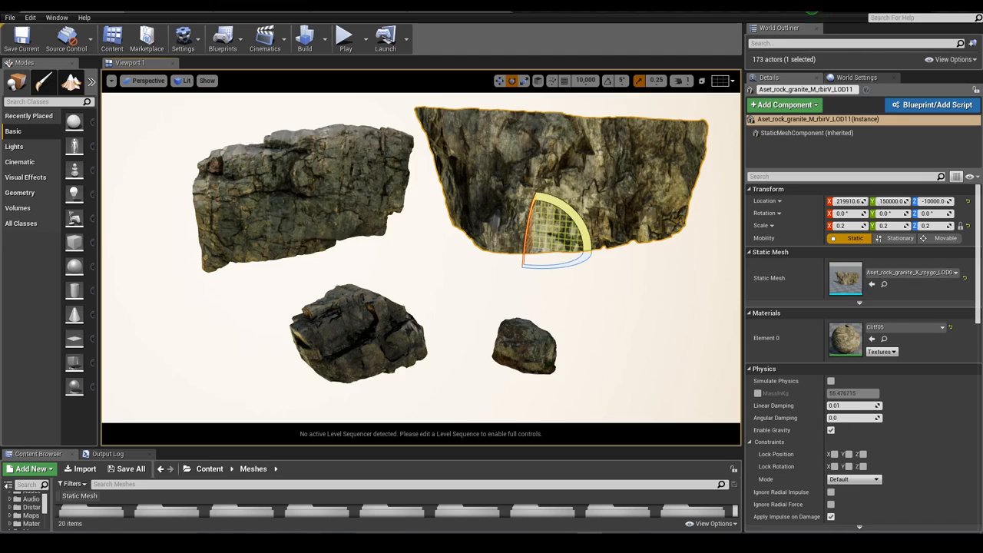
click(381, 235)
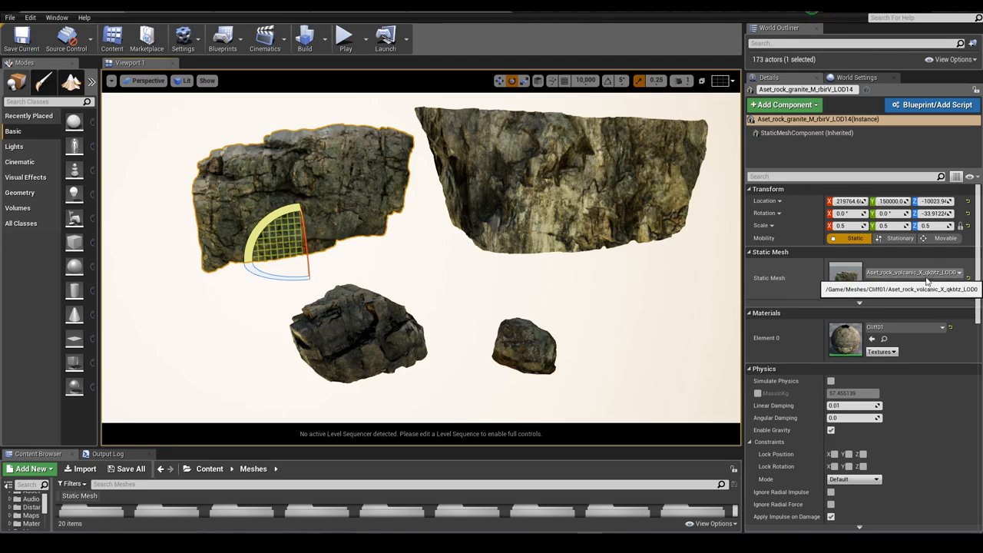
click(498, 285)
scroll(483, 290, up, 3)
scroll(483, 290, down, 5)
right_drag(483, 290, 482, 281)
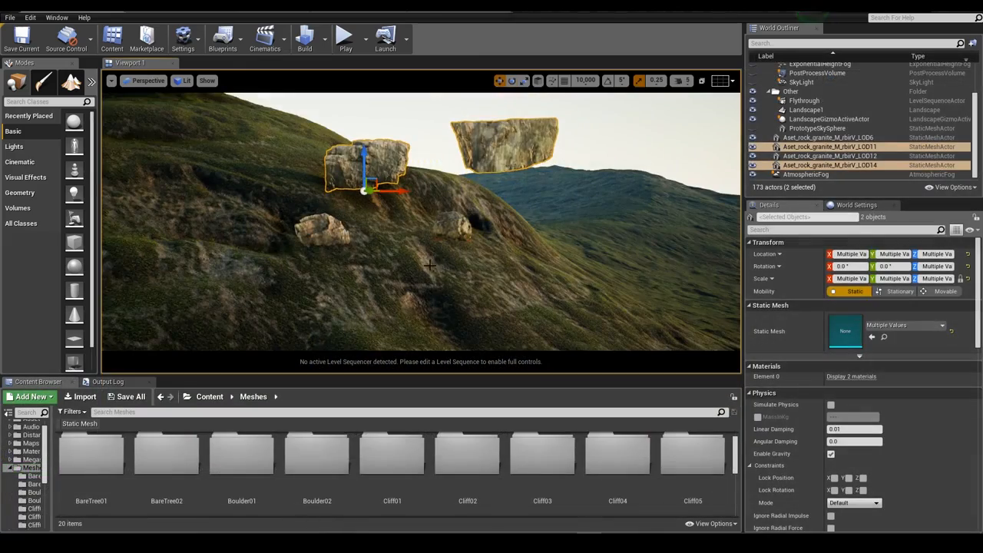
Switch to the immersive viewport and lower the Cliff01 rock until it is partly embedded in the hillside.
key(F11)
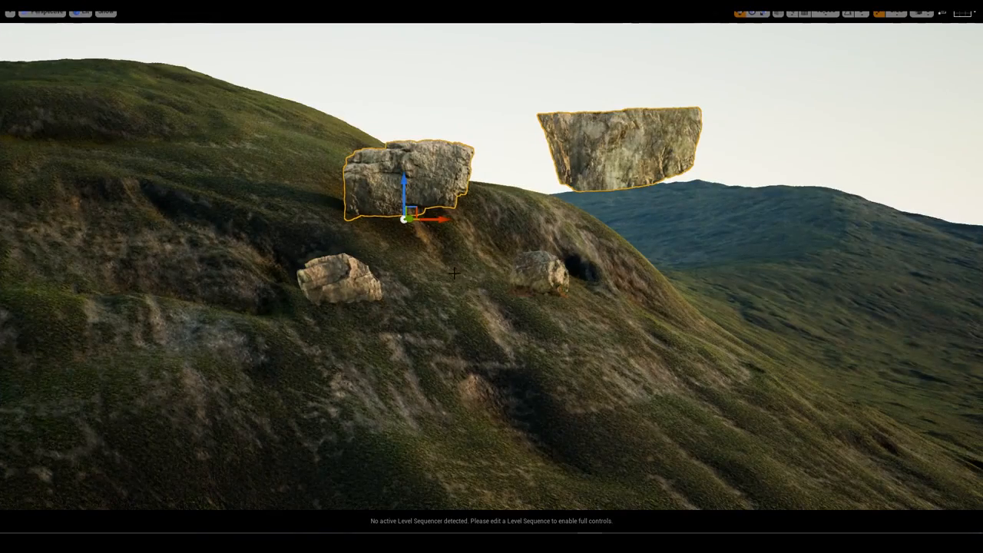
right_drag(456, 270, 477, 297)
key(s)
key(q)
key(g)
key(e)
key(w)
click(405, 212)
drag(395, 217, 394, 257)
key(e)
mouse_move(383, 289)
right_down()
mouse_move(401, 288)
mouse_move(375, 289)
right_up()
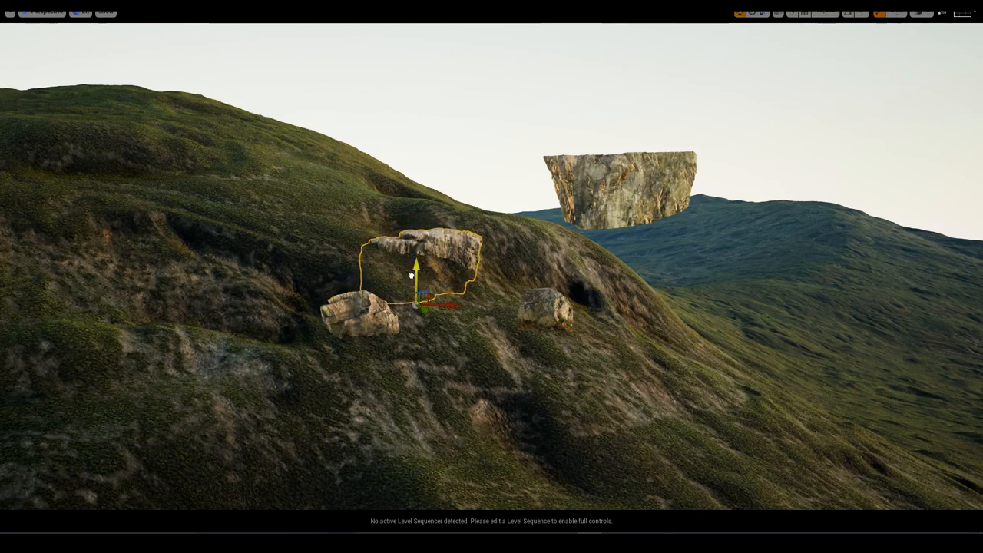
Place a copy of the embedded cliff rock further down the slope, partly sunk into the hillside.
key(s)
right_drag(452, 275, 417, 208)
key(q)
key(g)
key(g)
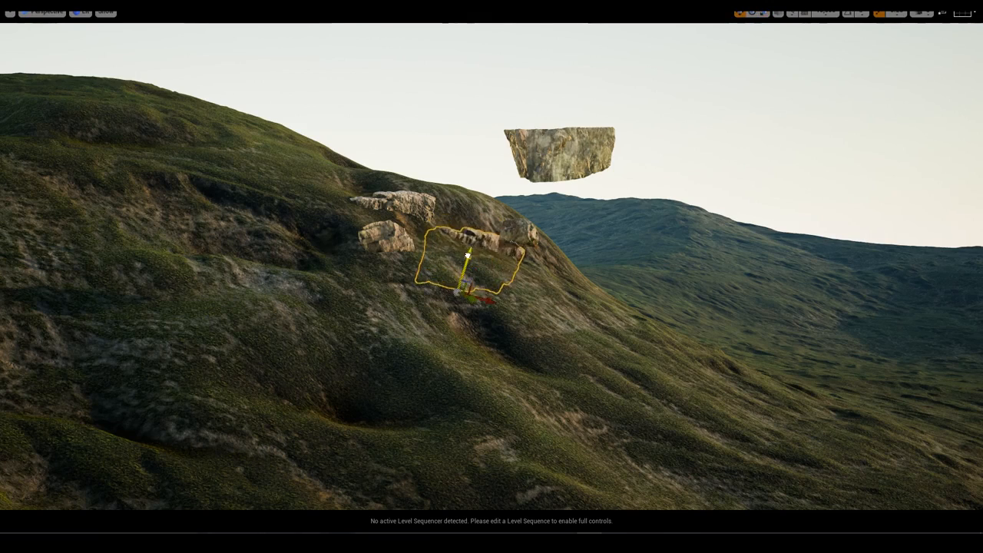
Rotate the upper-left ledge rock slightly so that it follows the hillside.
right_drag(466, 258, 421, 209)
click(420, 208)
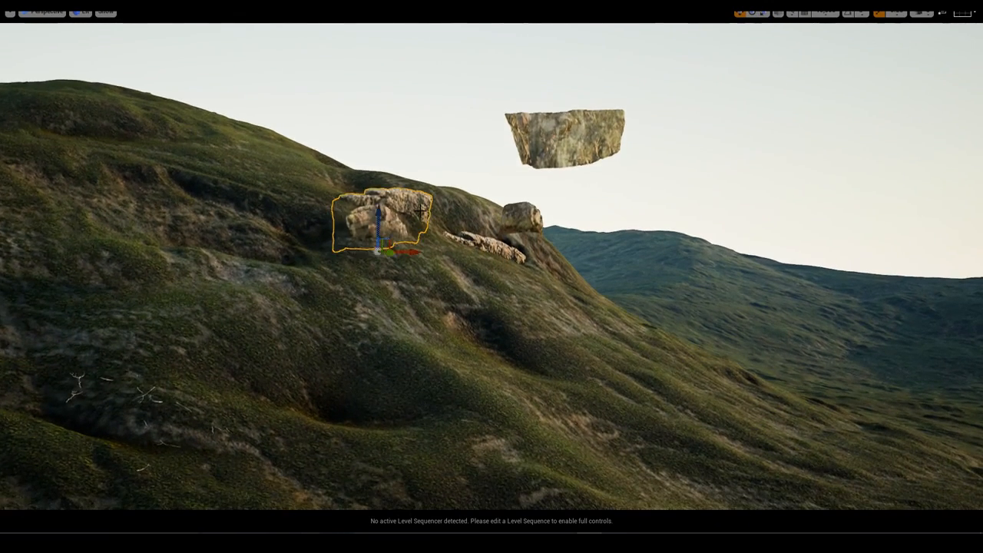
drag(427, 252, 430, 252)
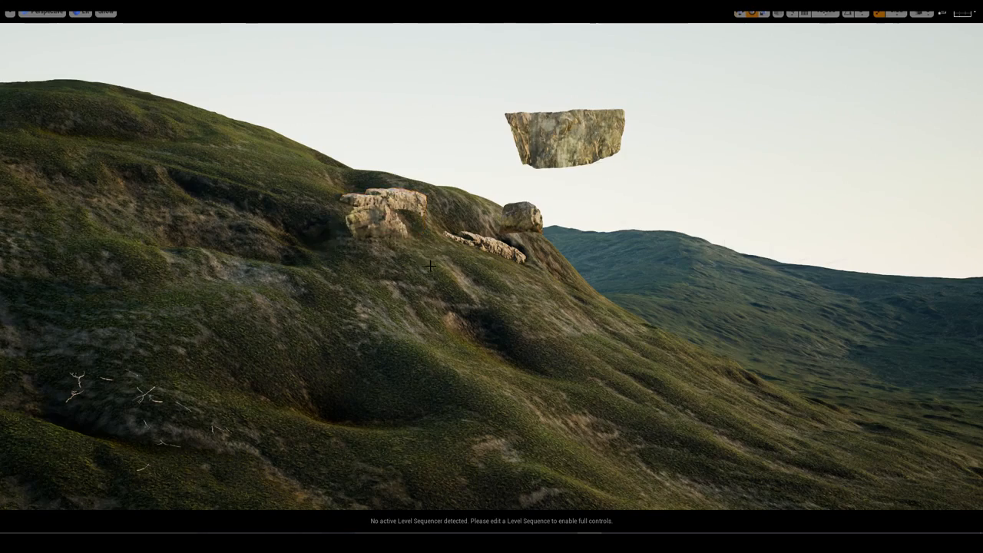
key(w)
Move the floating cliff piece onto the ridge between the rocks and tilt it to follow the downward slope.
mouse_move(430, 252)
right_down()
mouse_move(434, 280)
mouse_move(434, 269)
right_up()
click(579, 221)
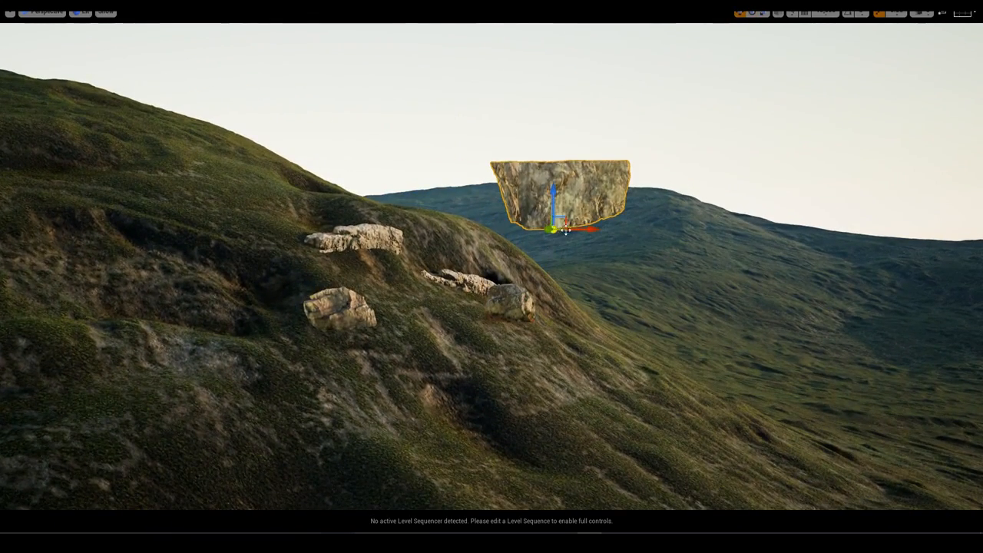
drag(565, 231, 427, 231)
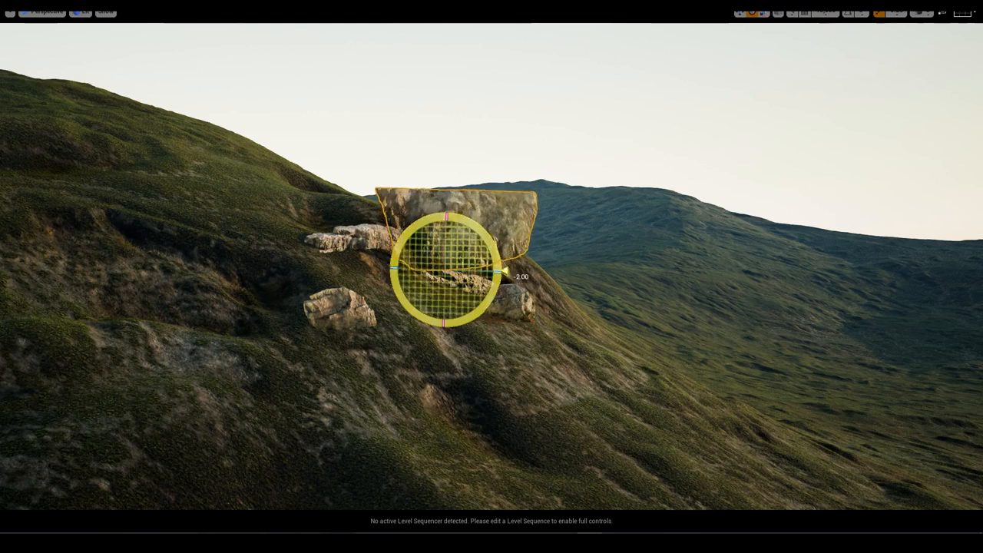
drag(461, 201, 500, 289)
key(w)
key(q)
right_drag(451, 278, 452, 244)
drag(445, 249, 440, 267)
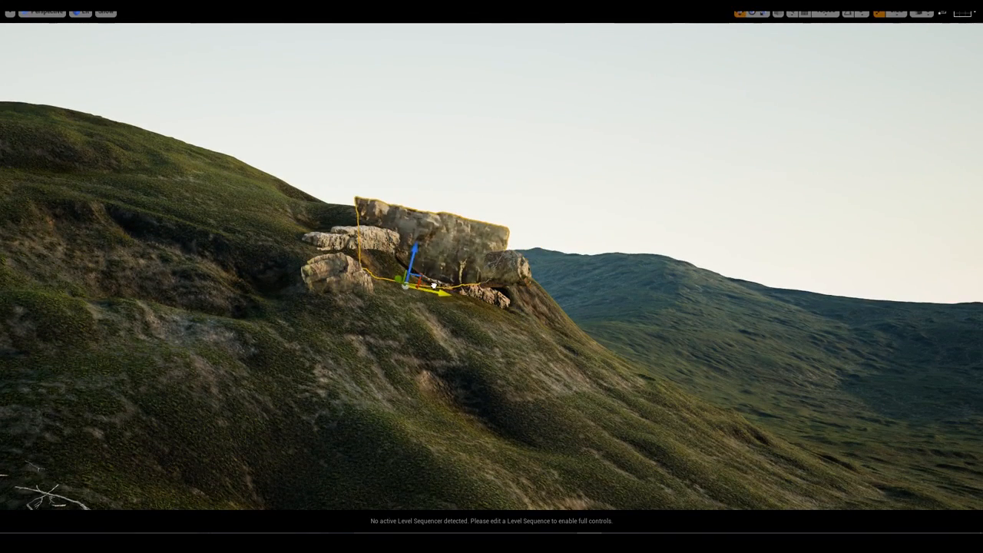
Turn the cliff piece around its vertical axis by about -26 degrees so its rocky face catches the light.
key(e)
drag(461, 301, 465, 303)
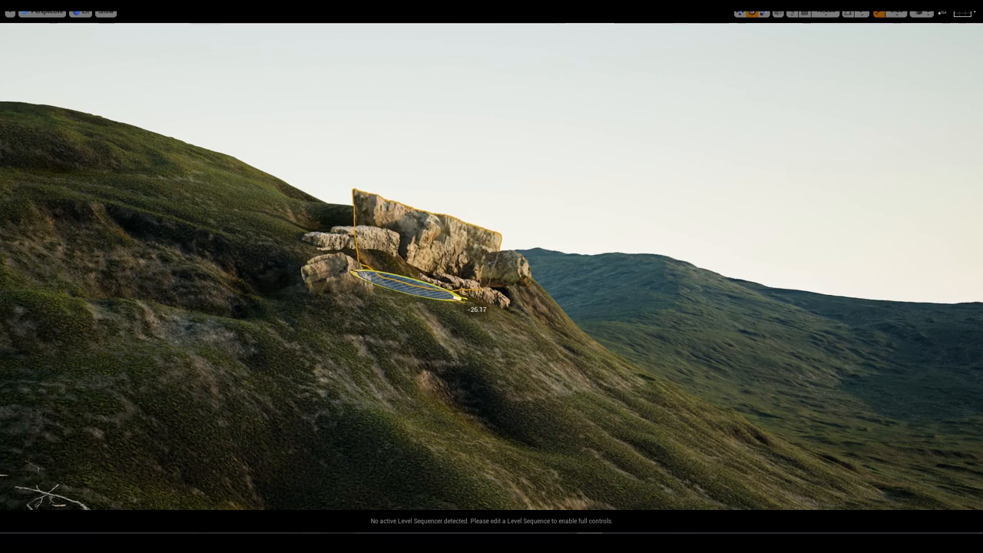
drag(380, 276, 392, 278)
Duplicate the boulder at the cliff's downhill end and place the copy behind the cliff's uphill end.
click(509, 273)
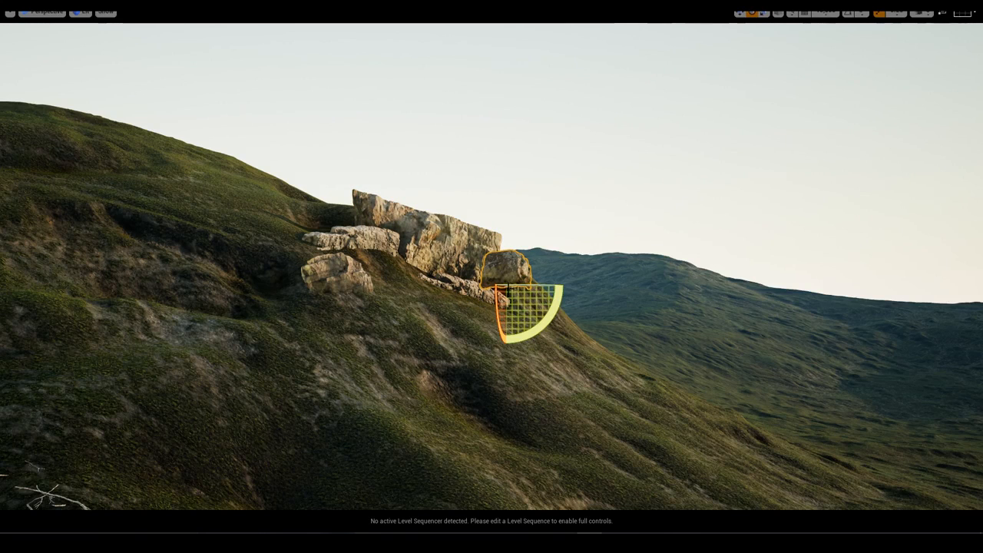
key(w)
alt+drag(530, 285, 395, 231)
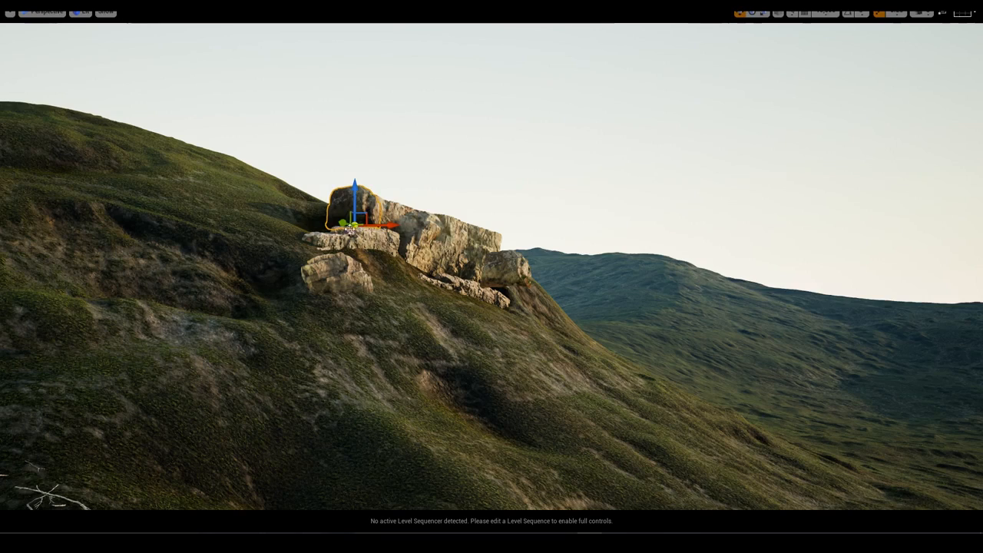
drag(348, 228, 332, 225)
key(g)
Duplicate the loose rock below the ledge and place the copy at the foot of the cliff piece.
mouse_move(323, 303)
right_down()
mouse_move(323, 283)
mouse_move(323, 315)
right_up()
key(g)
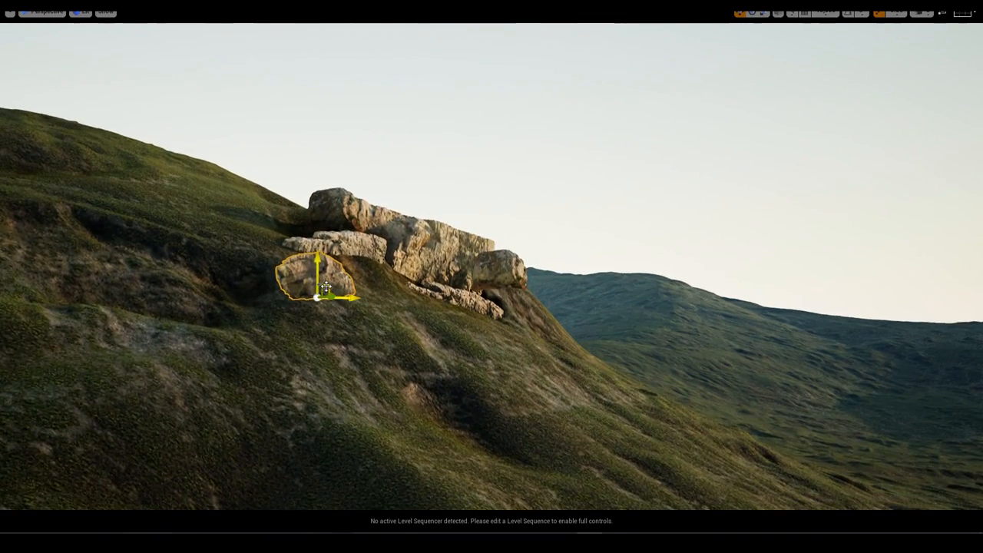
alt+drag(341, 291, 406, 304)
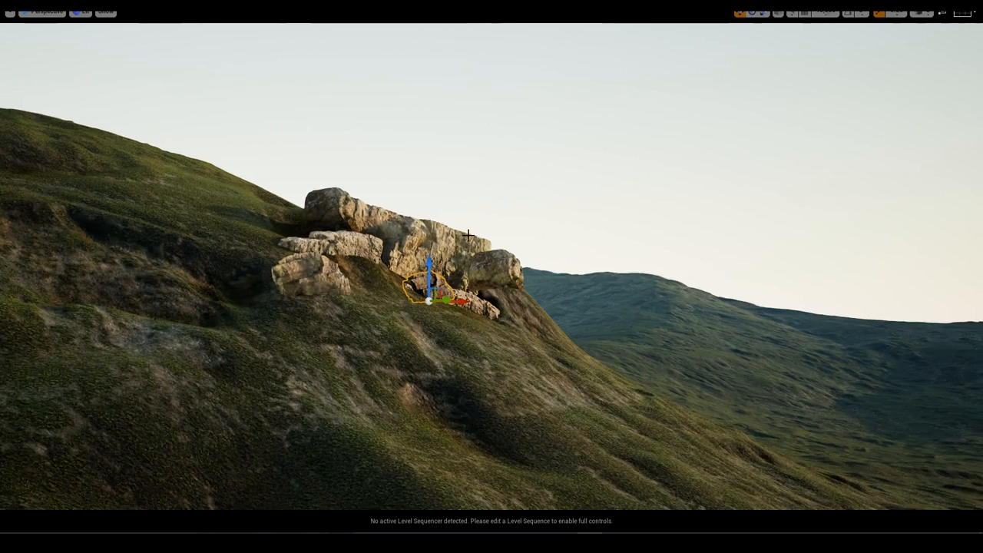
key(q)
mouse_move(467, 233)
right_down()
mouse_move(437, 232)
mouse_move(470, 234)
right_up()
key(a)
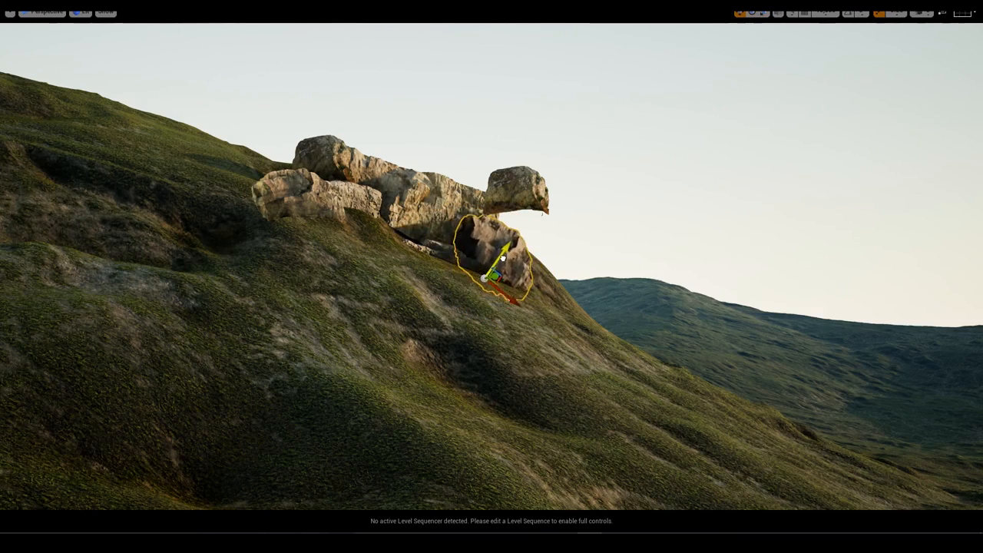
Duplicate the rock at the cliff's downhill foot, raise the copy above it and rotate it against the end of the cliff.
mouse_move(503, 282)
right_down()
mouse_move(500, 257)
mouse_move(502, 281)
mouse_move(503, 271)
right_up()
key(a)
key(d)
key(e)
key(q)
key(a)
key(e)
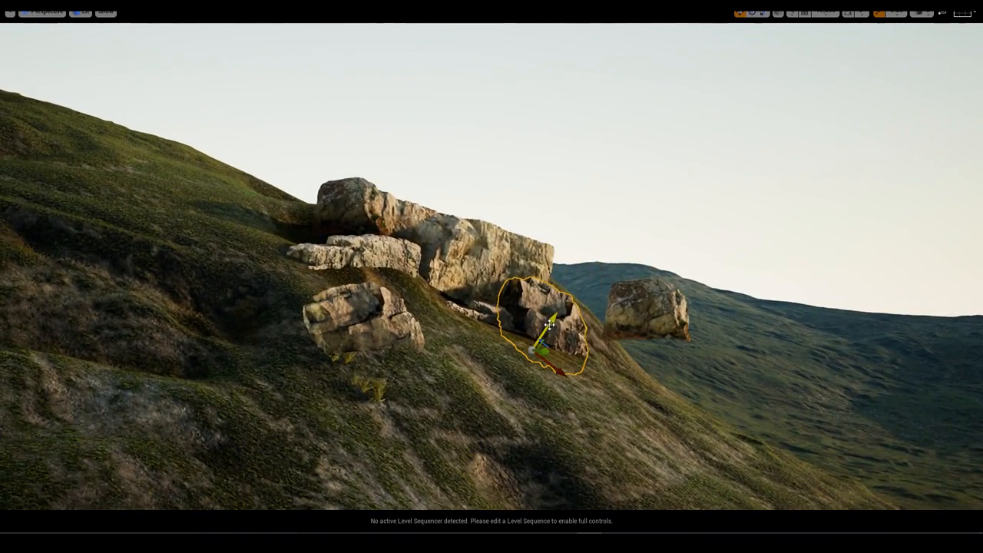
drag(549, 326, 588, 262)
drag(594, 300, 554, 276)
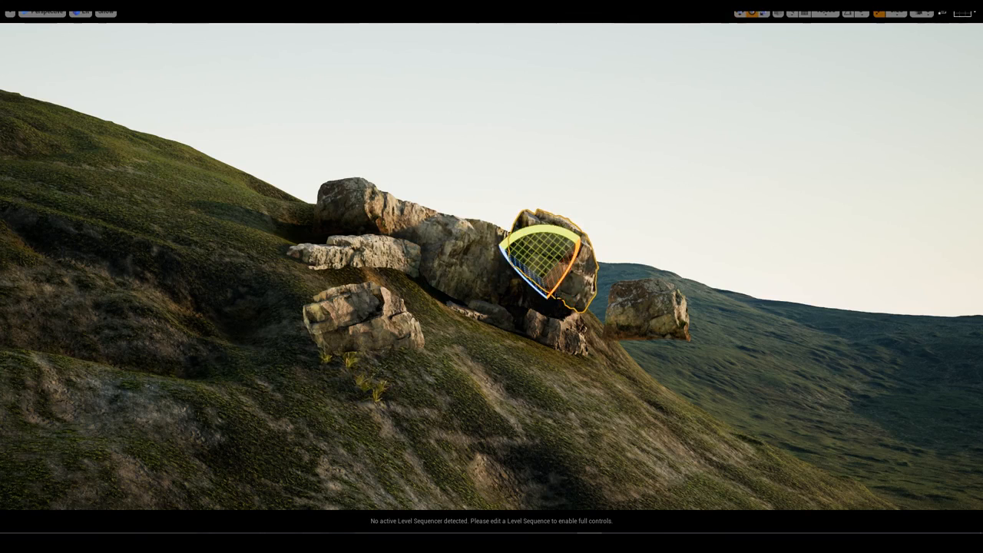
drag(591, 326, 588, 332)
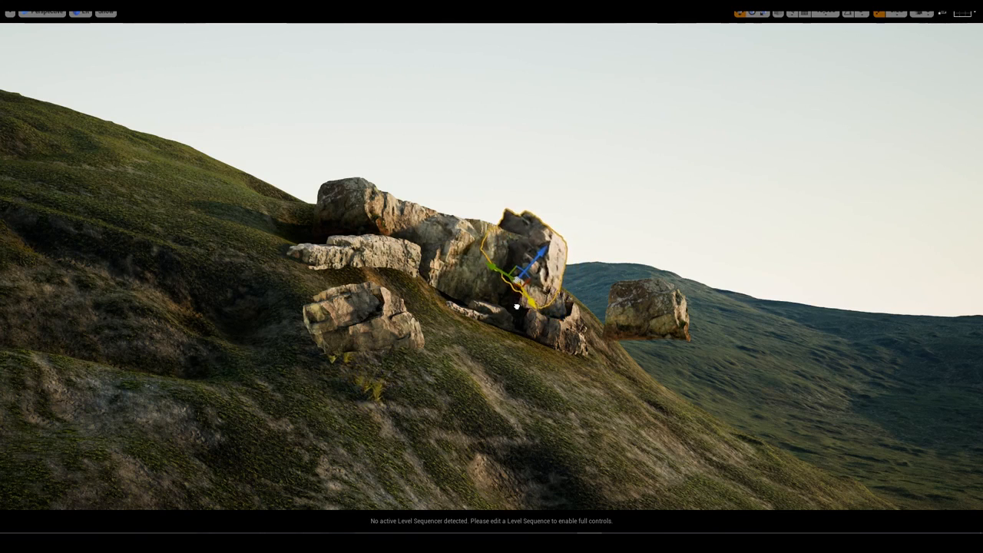
Duplicate the ledge rock and place the copy along the cliff piece, next to the raised rock.
key(g)
mouse_move(516, 307)
right_down()
mouse_move(493, 258)
mouse_move(516, 295)
right_up()
click(382, 266)
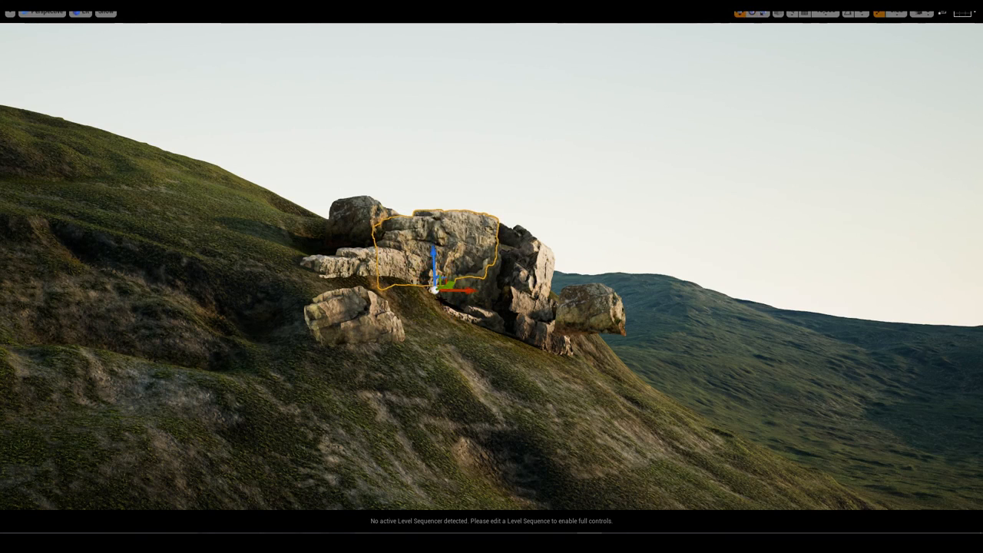
right_drag(471, 295, 468, 243)
Delete the large tilted cliff piece in the middle of the outcrop.
click(467, 242)
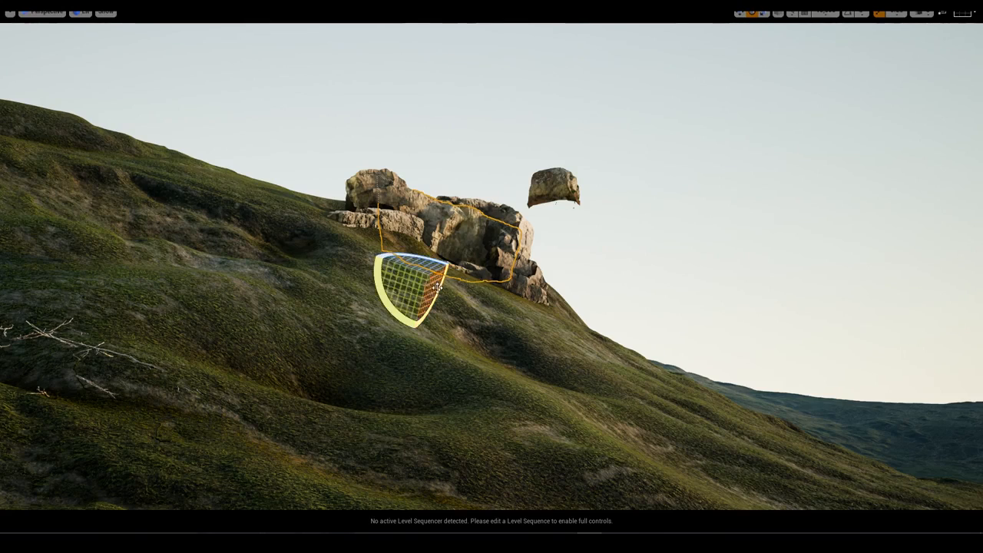
drag(438, 287, 440, 222)
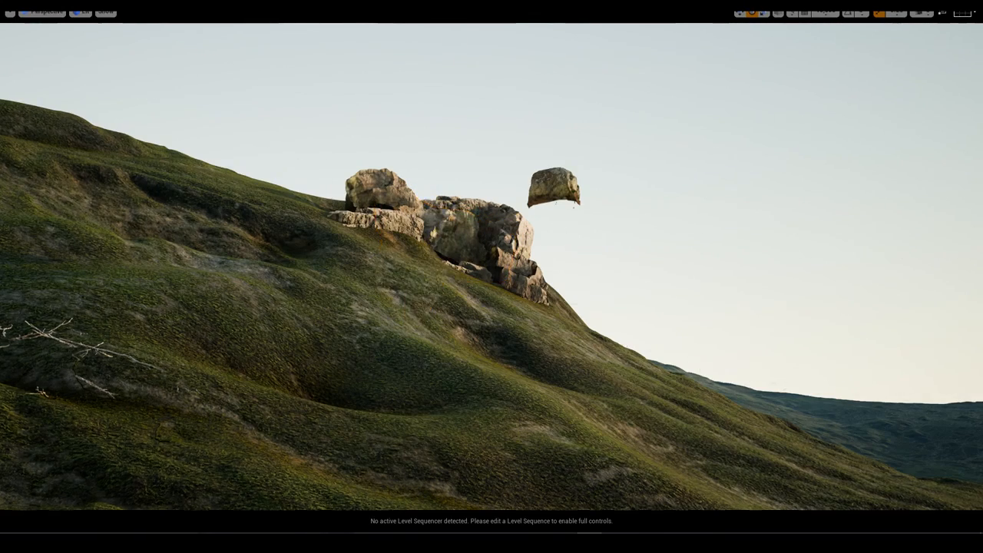
right_drag(443, 320, 444, 326)
drag(429, 286, 438, 283)
key(g)
click(454, 307)
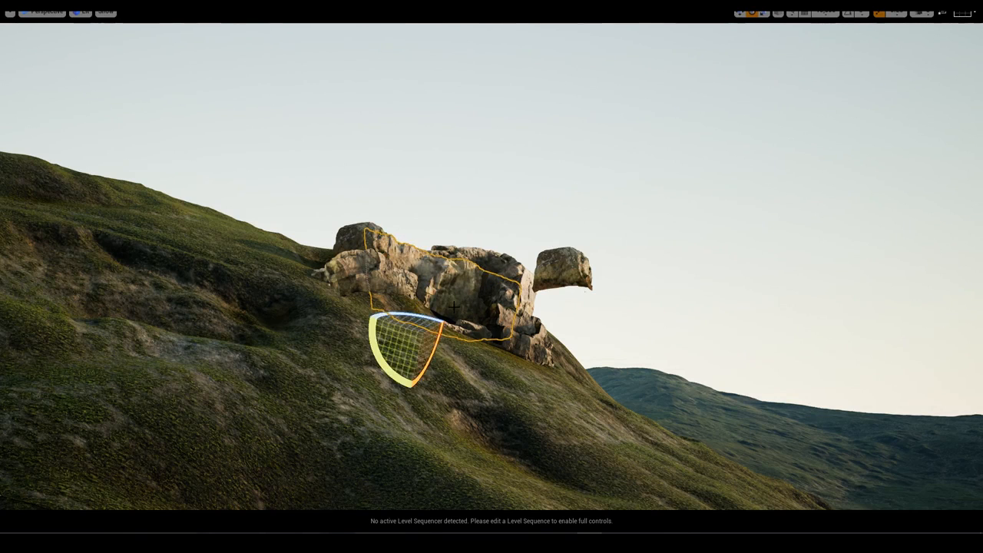
key(Delete)
Duplicate the rock at the outcrop's downhill foot and place the copy in the dark gap under the overhang.
right_drag(453, 307, 451, 337)
click(342, 368)
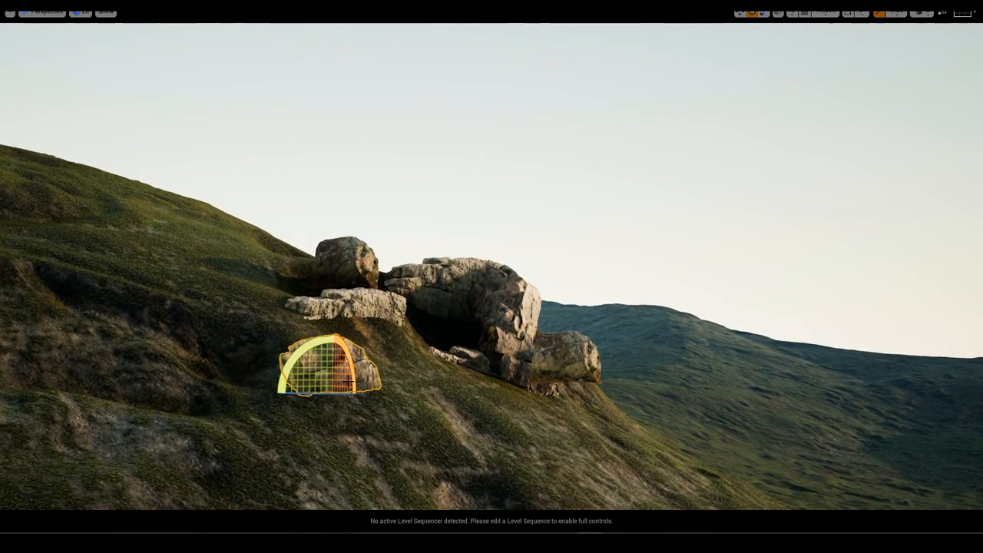
click(504, 342)
key(w)
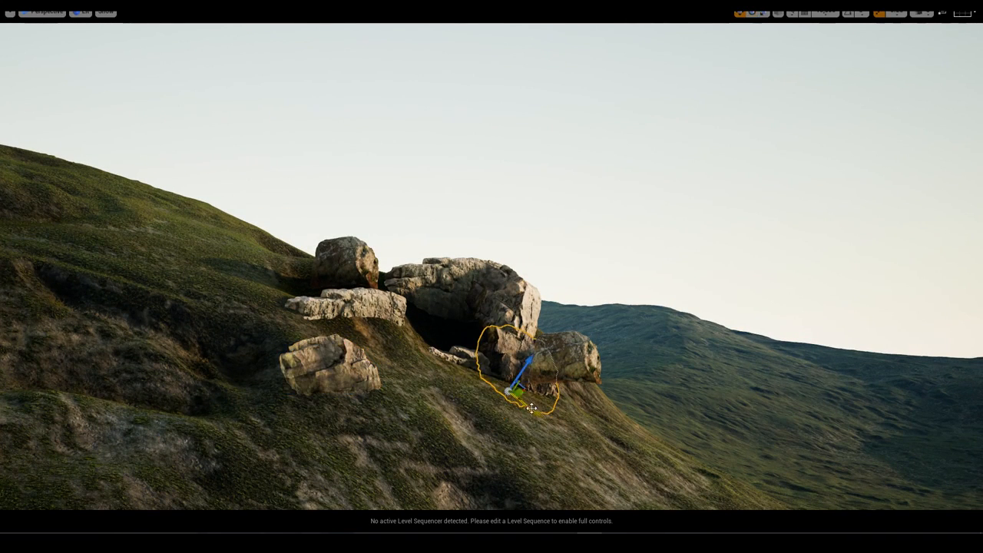
drag(532, 407, 432, 371)
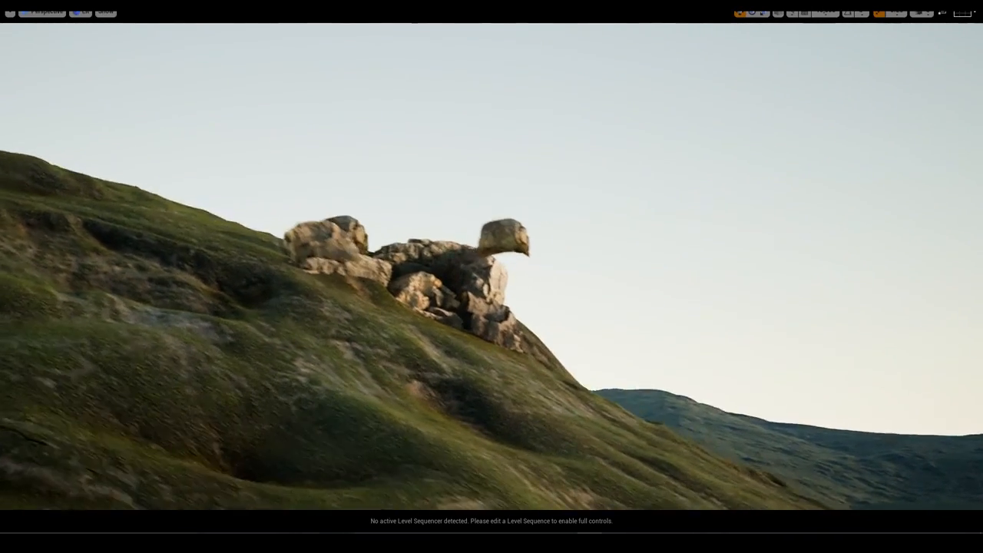
Rotate the new rock under the overhang and shift it deeper into the gap.
click(422, 289)
key(e)
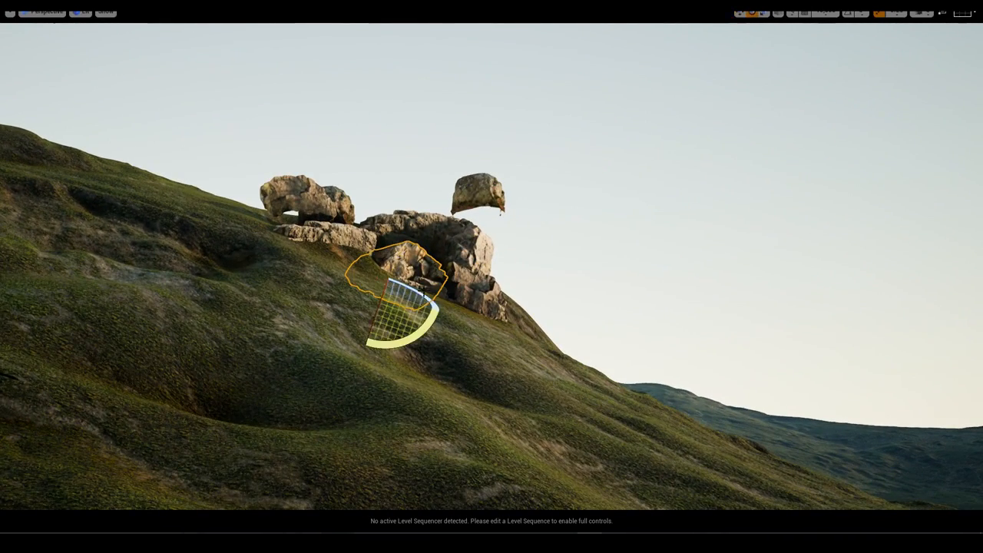
drag(371, 305, 323, 274)
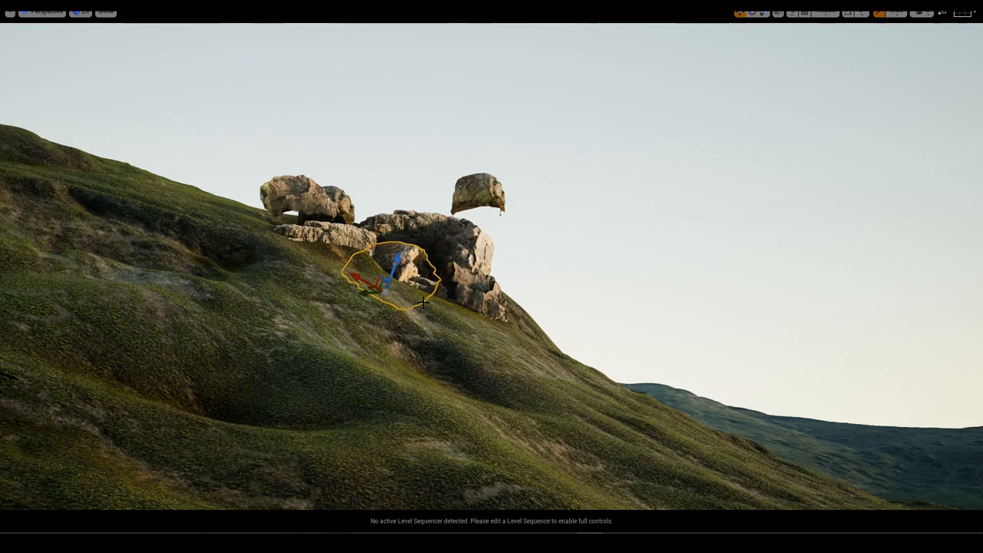
key(g)
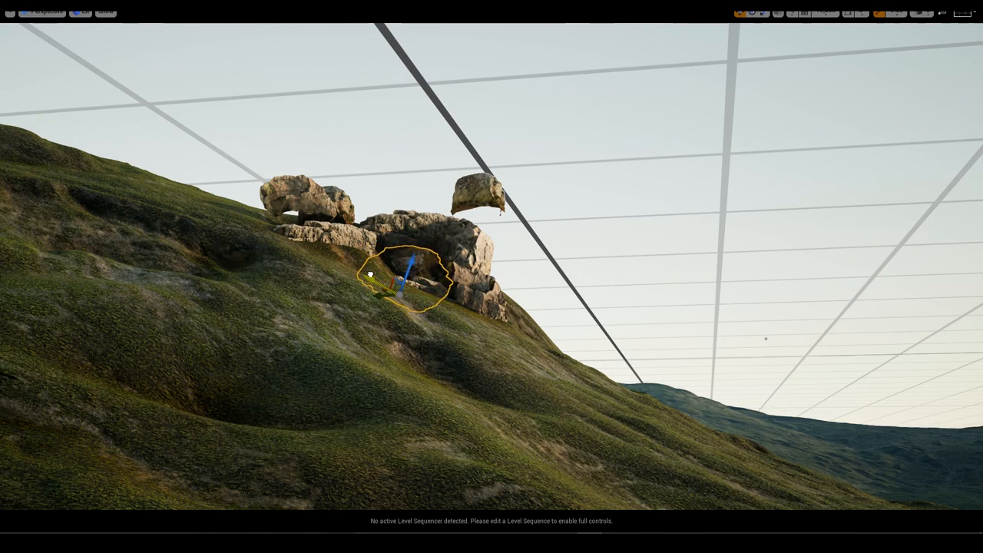
key(g)
key(g)
key(g)
Duplicate the boulder behind the ledge and place the copy at the uphill side of the gap under the overhang.
right_drag(407, 300, 427, 340)
click(350, 288)
alt+drag(367, 313, 440, 398)
key(g)
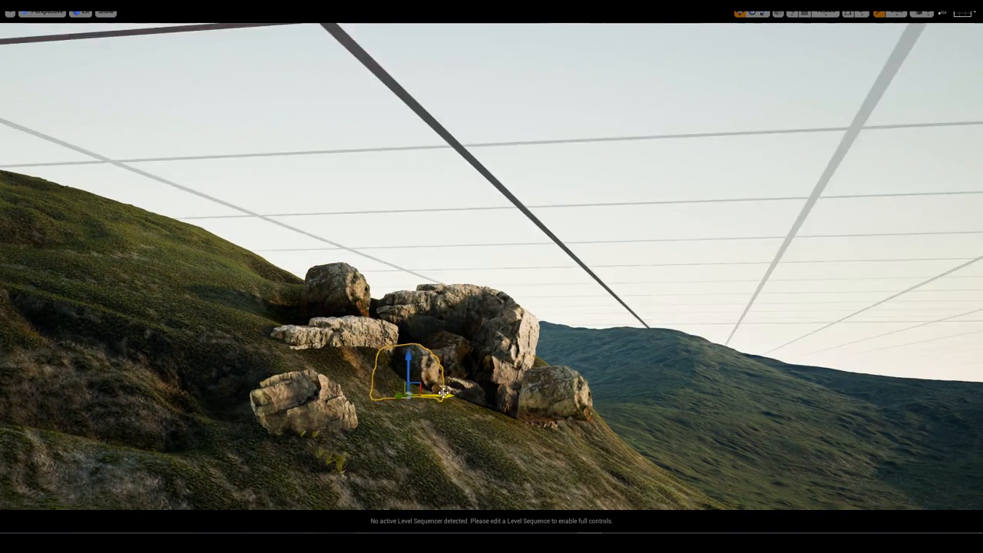
key(g)
Move the boulder behind the ledge closer to the main outcrop.
right_drag(359, 276, 354, 275)
click(354, 276)
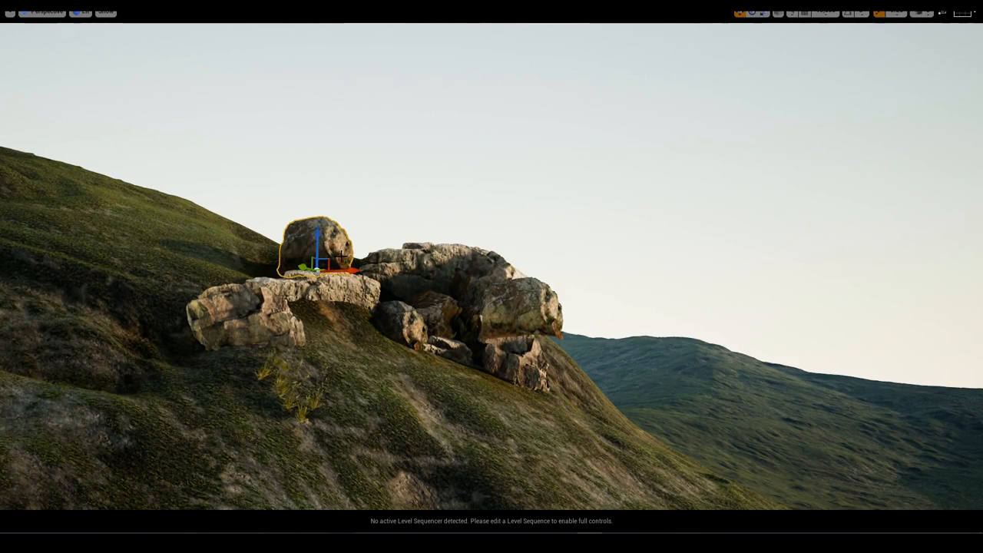
drag(304, 277, 373, 276)
key(g)
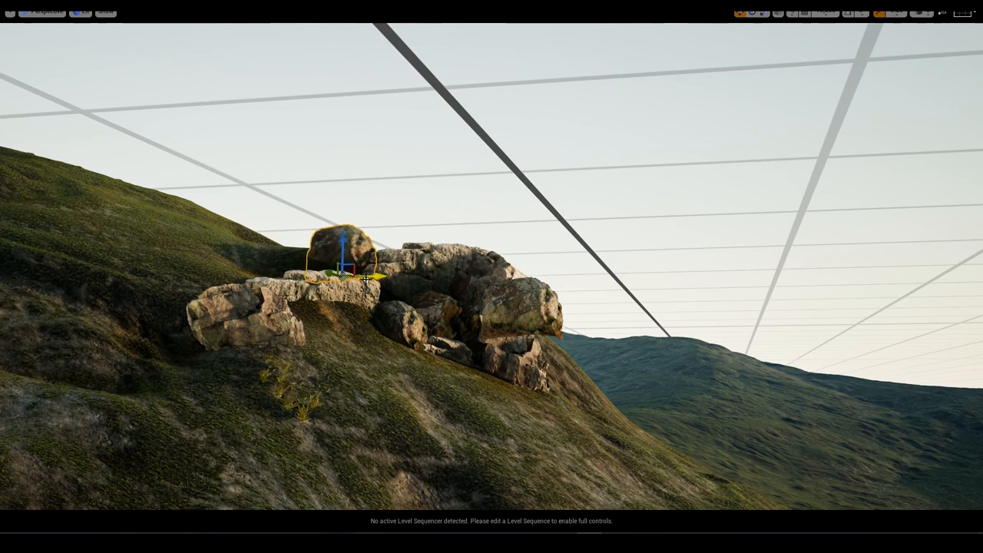
right_drag(372, 277, 372, 251)
key(g)
Rotate the ledge rock and move it against the uphill side of the outcrop, sunk deeper into the slope.
click(316, 255)
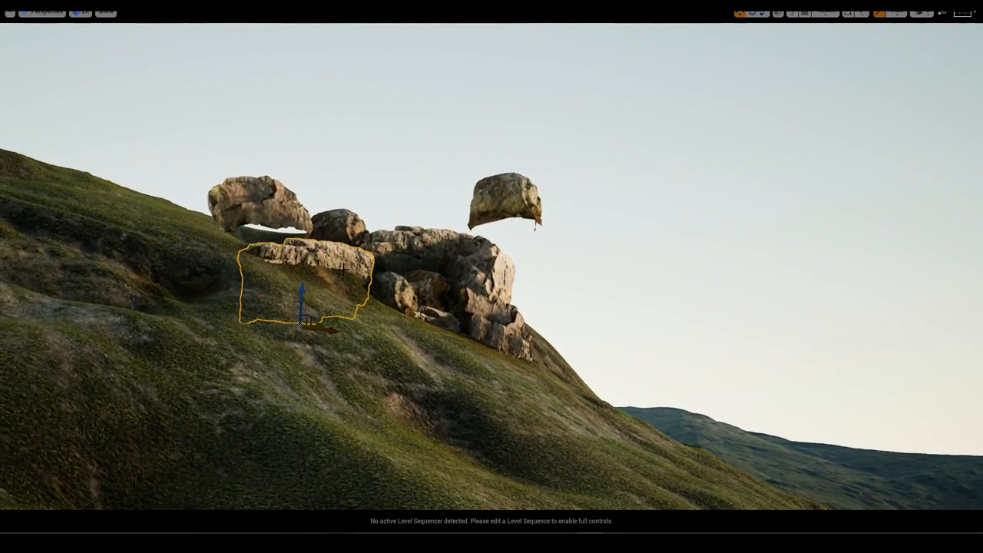
key(e)
drag(311, 358, 309, 360)
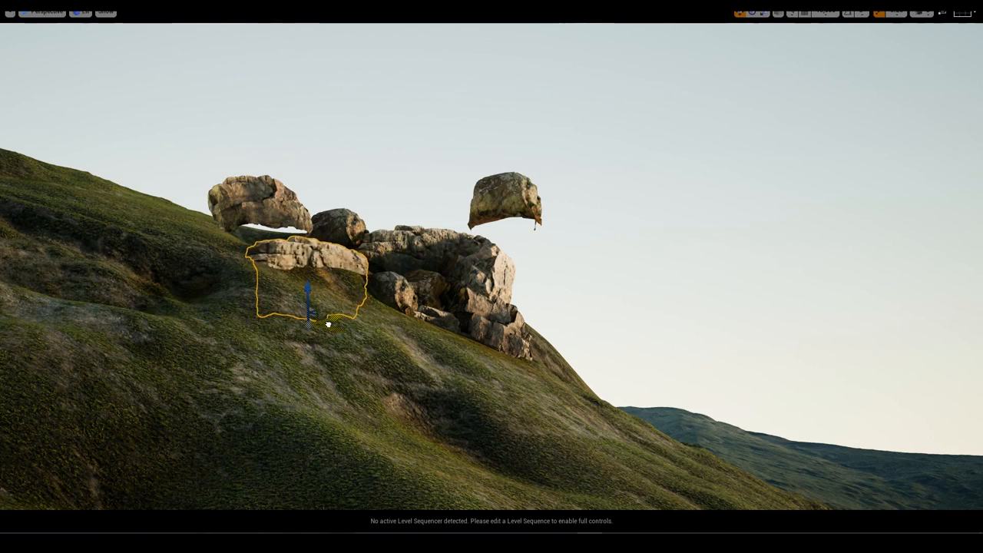
drag(361, 333, 376, 338)
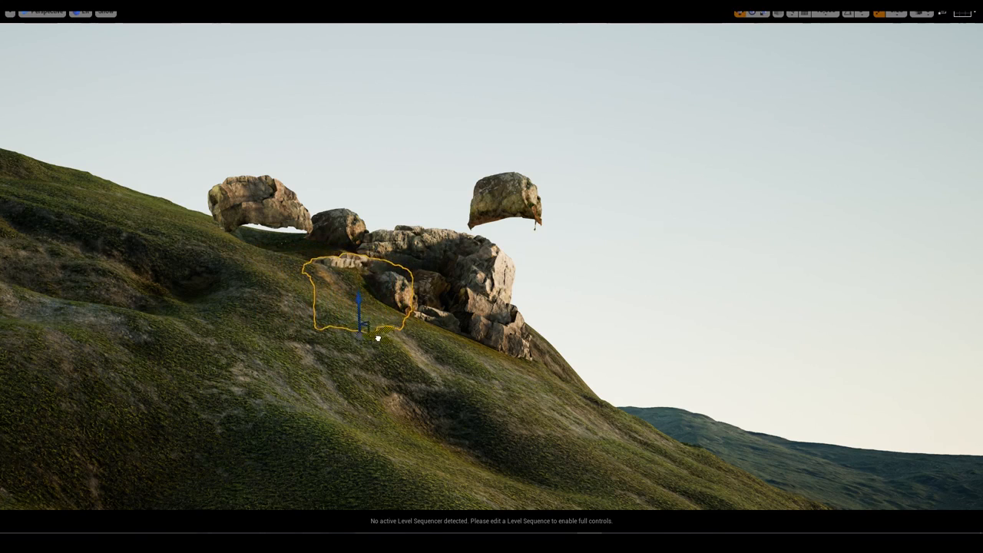
key(g)
key(g)
Move the boulder floating in front of the outcrop to the hillside hollow further uphill.
mouse_move(376, 338)
right_down()
mouse_move(376, 319)
mouse_move(380, 336)
mouse_move(390, 337)
right_up()
click(459, 260)
drag(470, 273, 214, 306)
Move the two loose rocks uphill of the outcrop into the hollow beside the relocated boulder.
click(259, 276)
drag(277, 287, 70, 314)
click(258, 261)
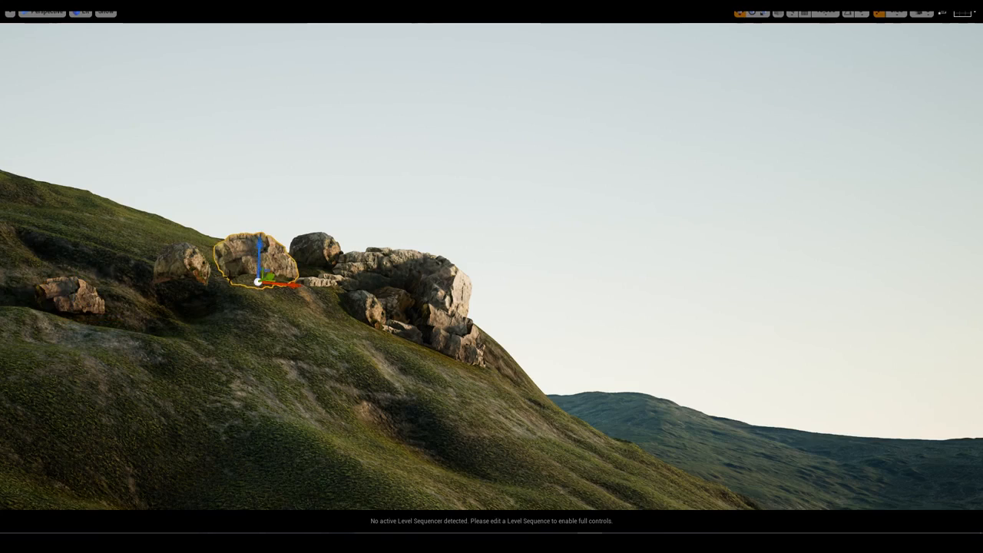
drag(269, 277, 165, 322)
mouse_move(165, 322)
right_down()
mouse_move(152, 332)
mouse_move(162, 313)
right_up()
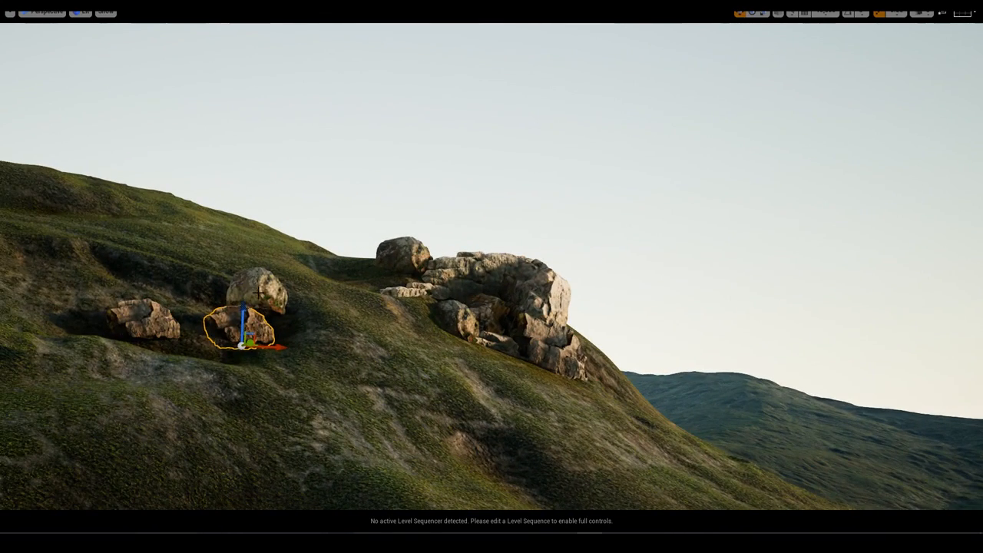
key(Escape)
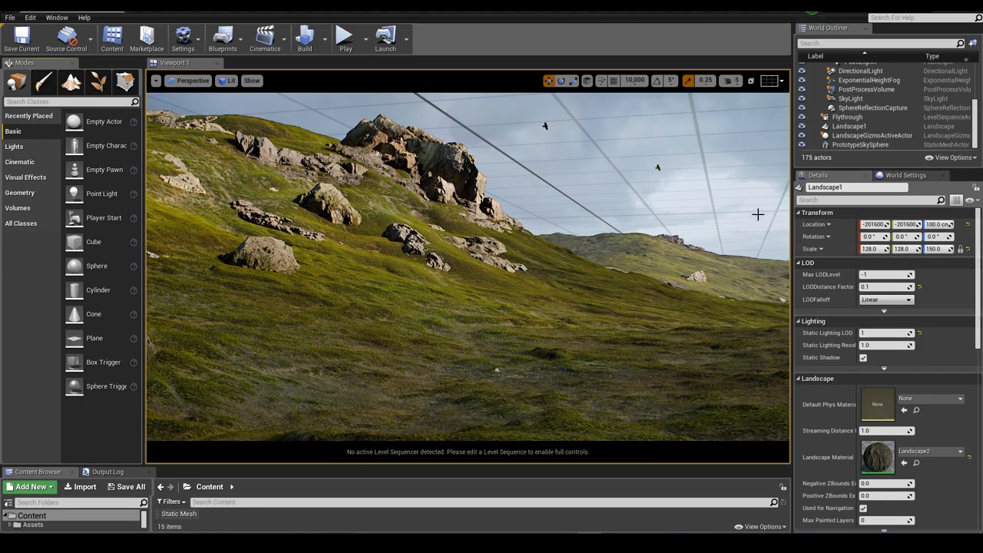
Look over the dressed hillside scene and locate the FakeBouncedLighting folder among the scene's actors.
scroll(655, 203, down, 3)
right_drag(654, 203, 687, 202)
key(g)
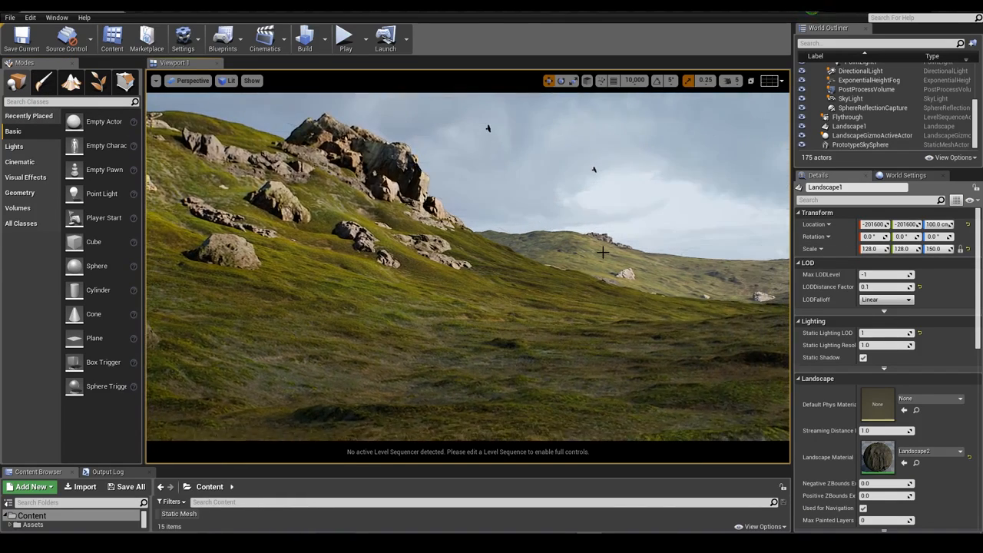
mouse_move(602, 252)
right_down()
mouse_move(522, 226)
mouse_move(592, 242)
right_up()
scroll(921, 96, up, 10)
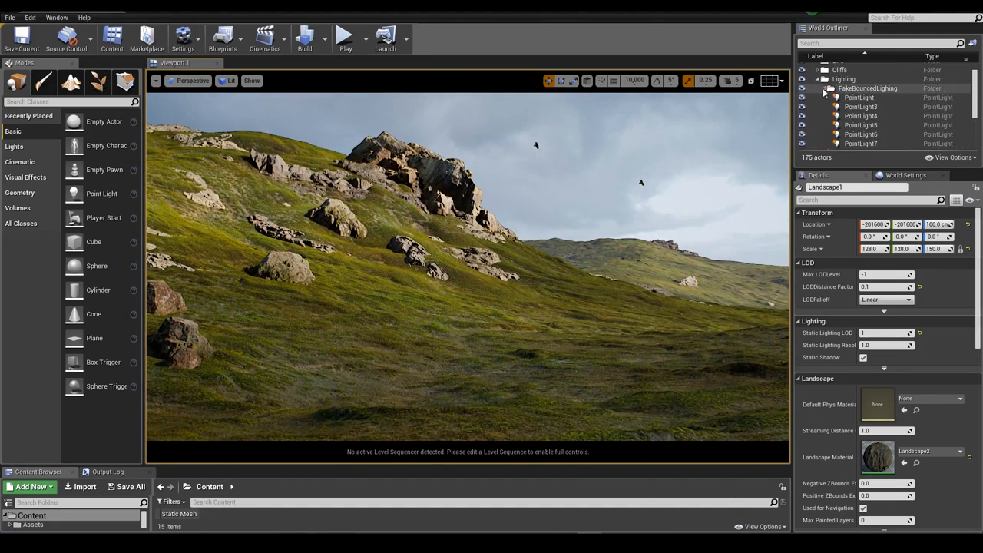
Select the series of point lights in the FakeBouncedLighting folder to show which fake bounce lights the scene uses.
click(844, 98)
scroll(852, 107, down, 1)
shift+click(857, 112)
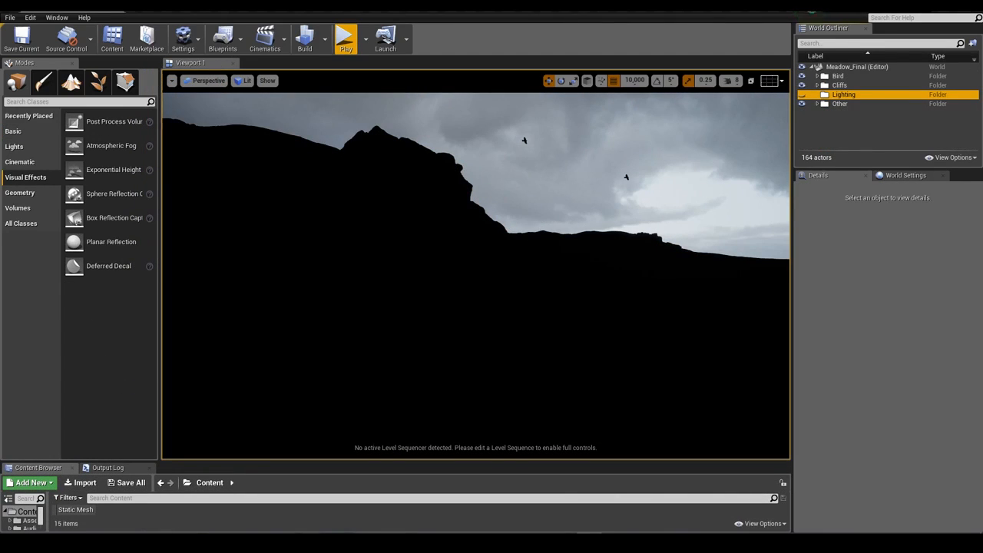
Add a movable directional light over the hillside with intensity about 6.88, rotated to about 198° in Y and 10.8° in Z.
click(23, 146)
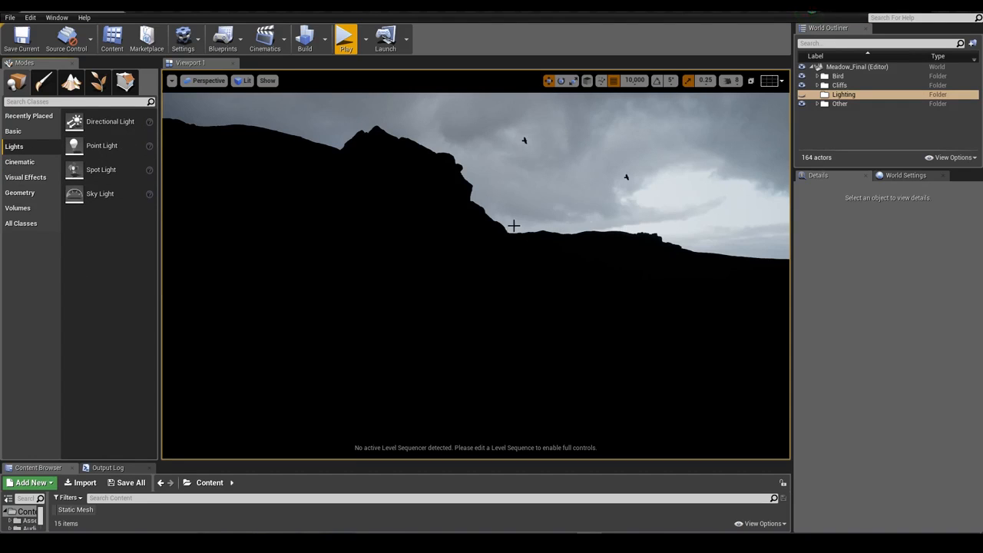
drag(108, 121, 479, 271)
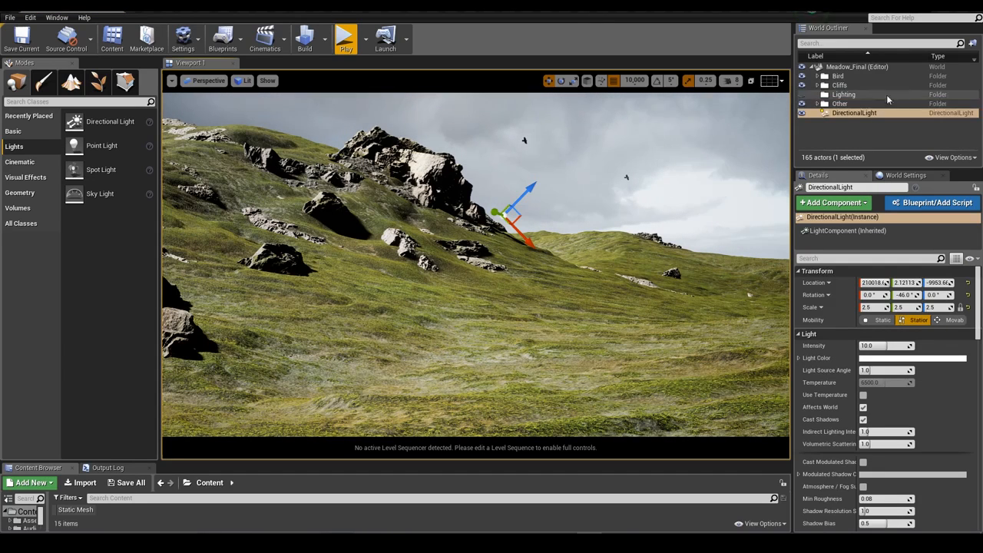
click(952, 321)
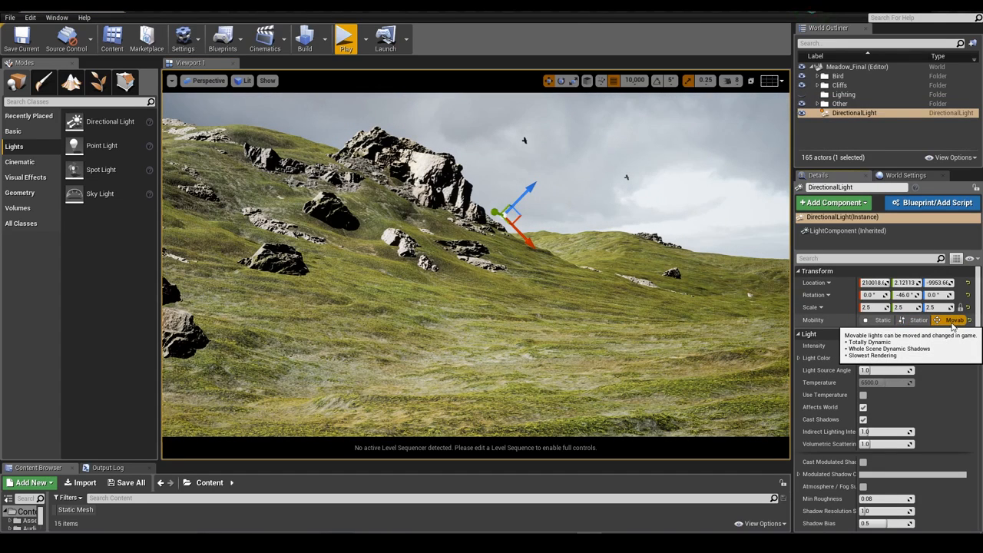
drag(881, 346, 877, 346)
drag(903, 295, 968, 295)
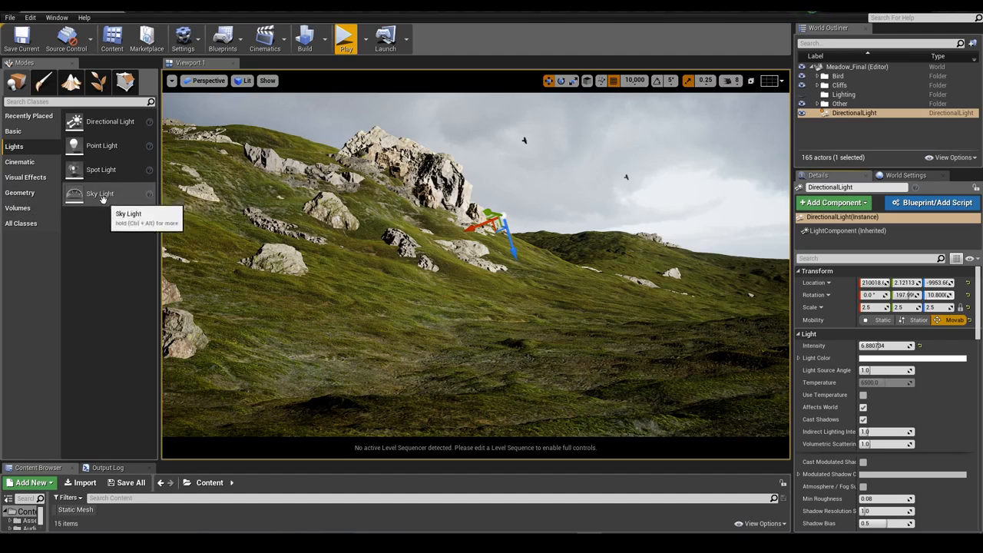
Add a movable sky light on the foreground grass with an intensity of 0.5.
drag(102, 197, 463, 357)
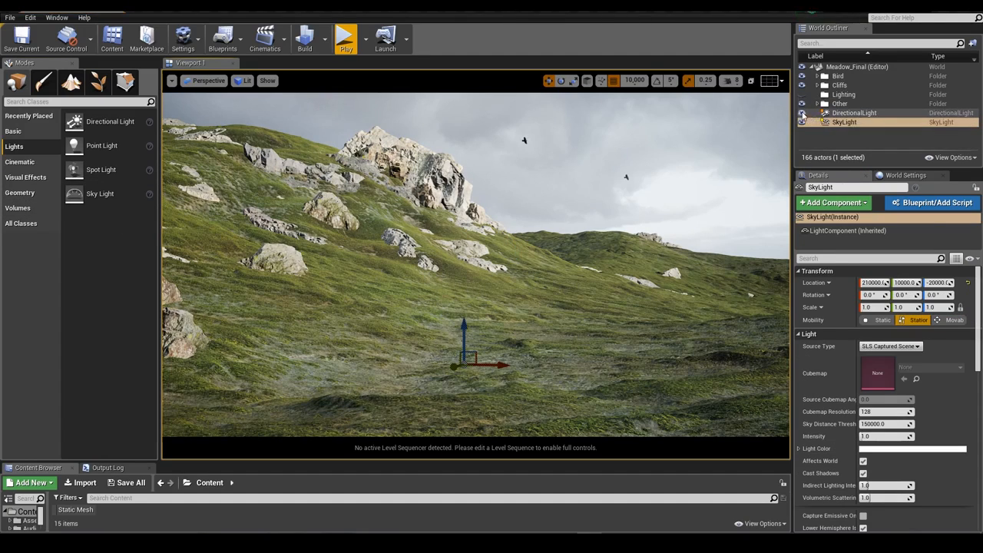
click(944, 320)
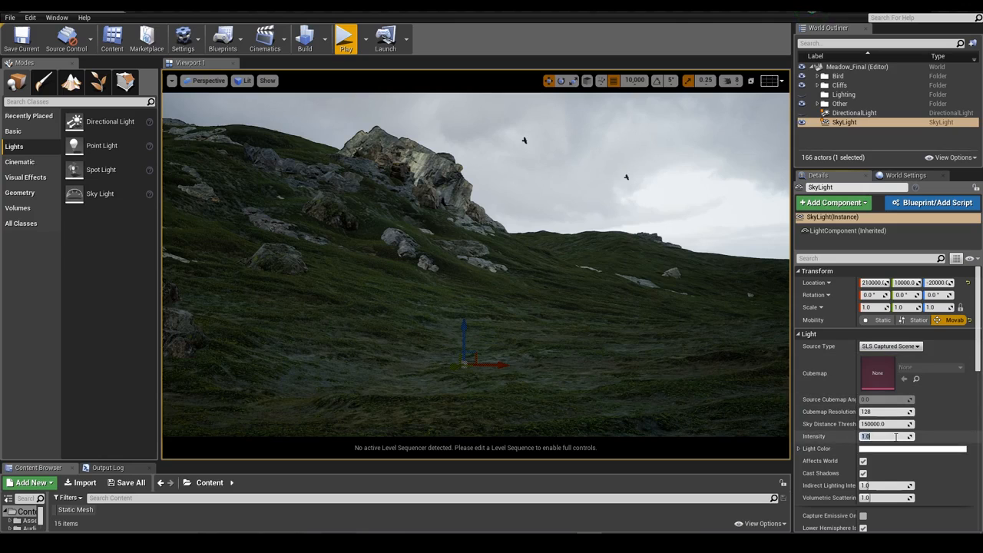
text(0.5)
key(Return)
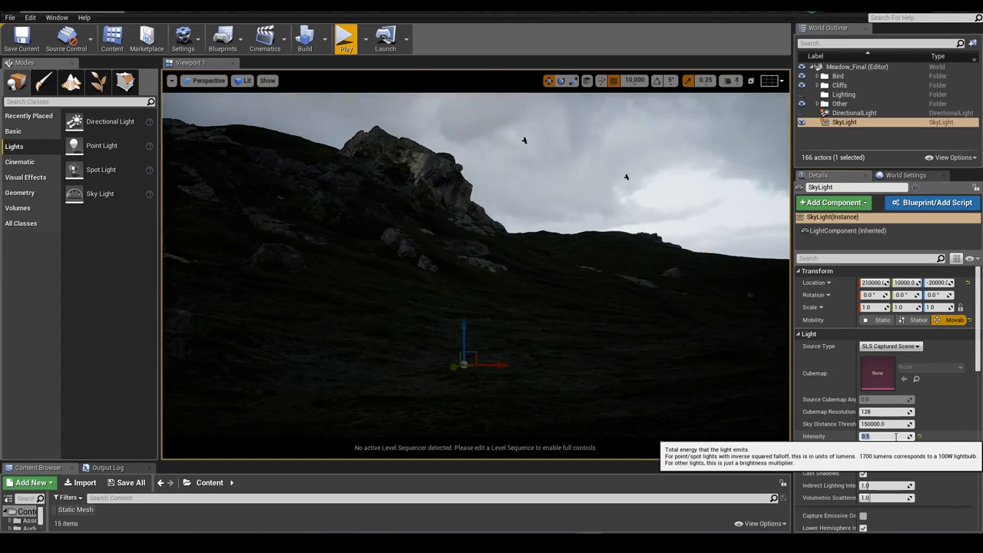
Try sky light intensities of 2 and 1, and settle on 0.6.
text(2)
key(Return)
text(1)
key(Return)
key(BackSpace)
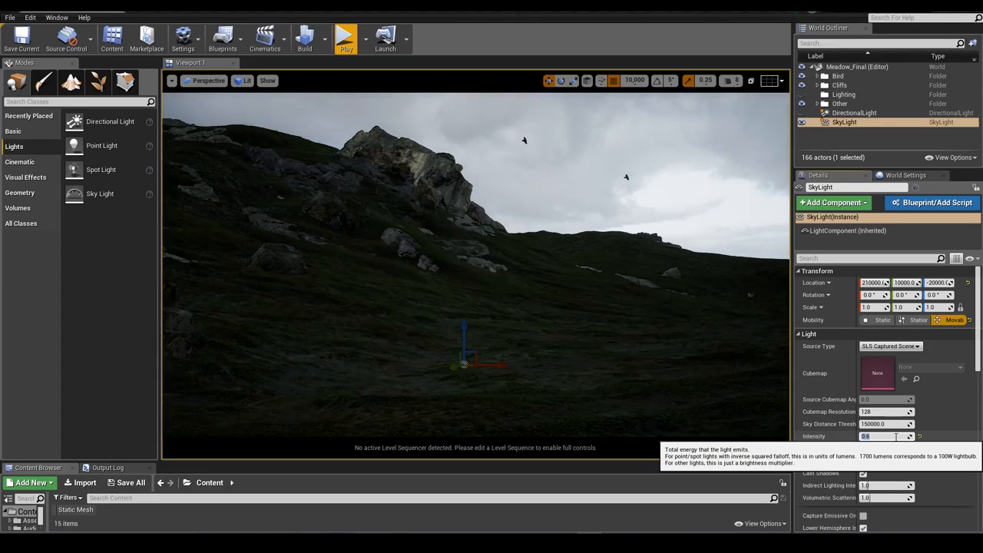
Make the directional light visible again and lower its intensity to about 2.02.
click(801, 114)
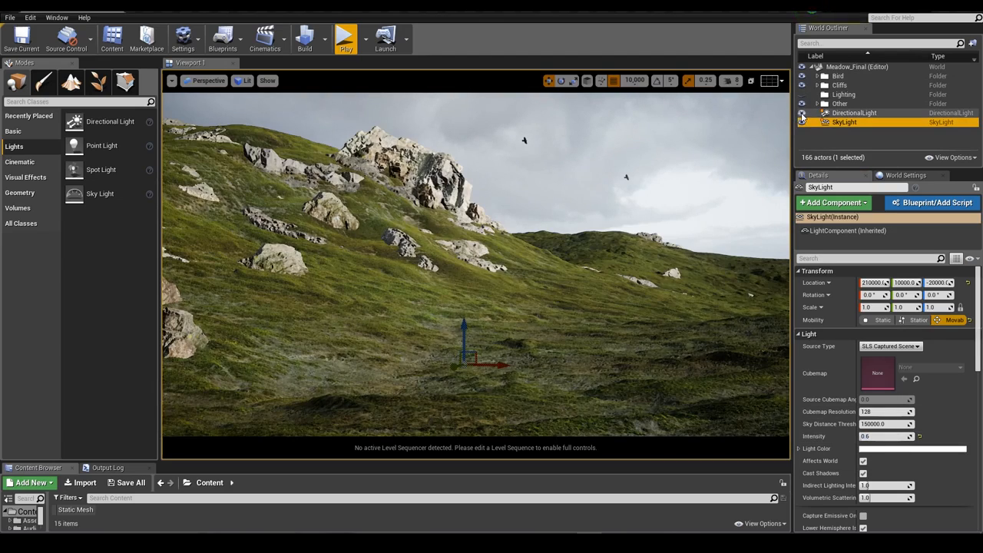
click(841, 113)
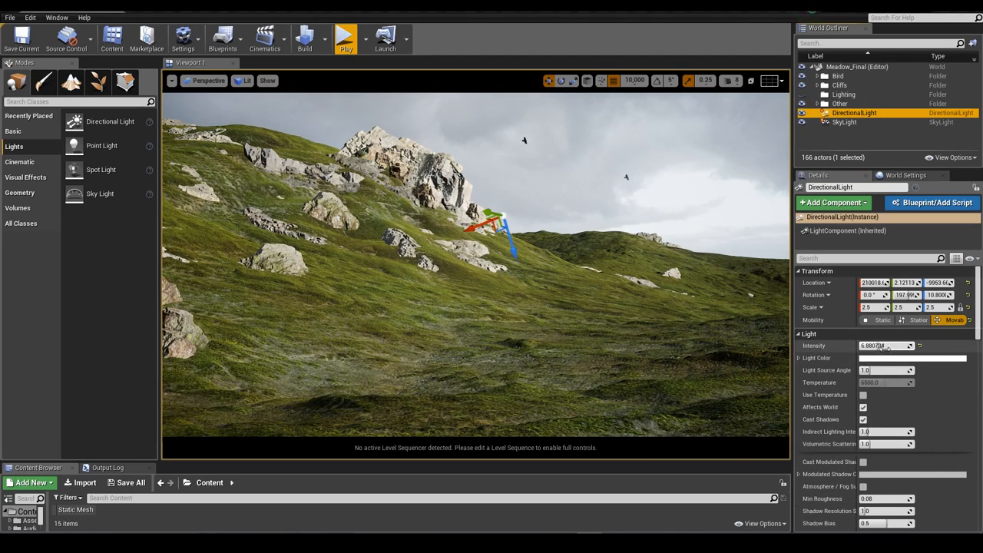
mouse_move(885, 347)
mouse_down()
mouse_move(845, 347)
mouse_move(866, 347)
mouse_up()
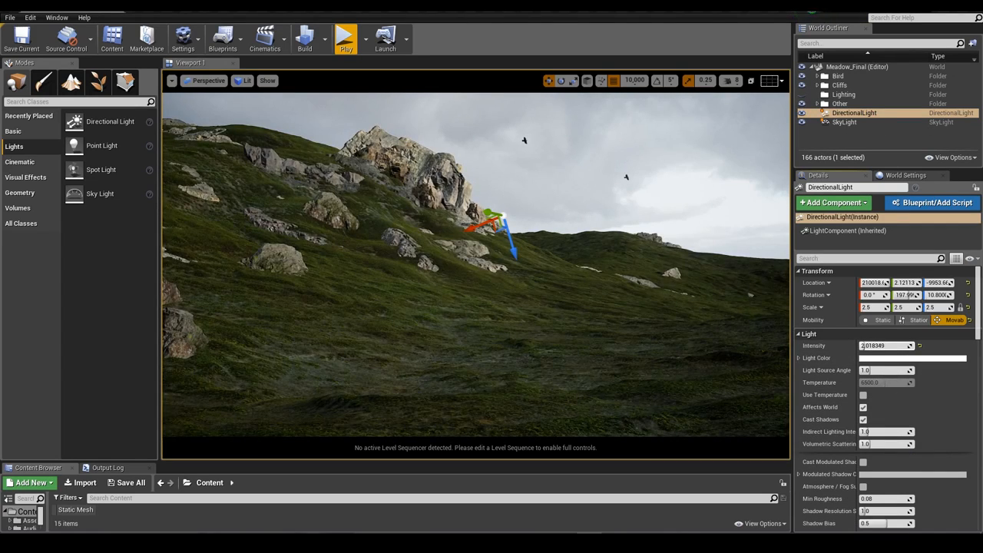
click(527, 331)
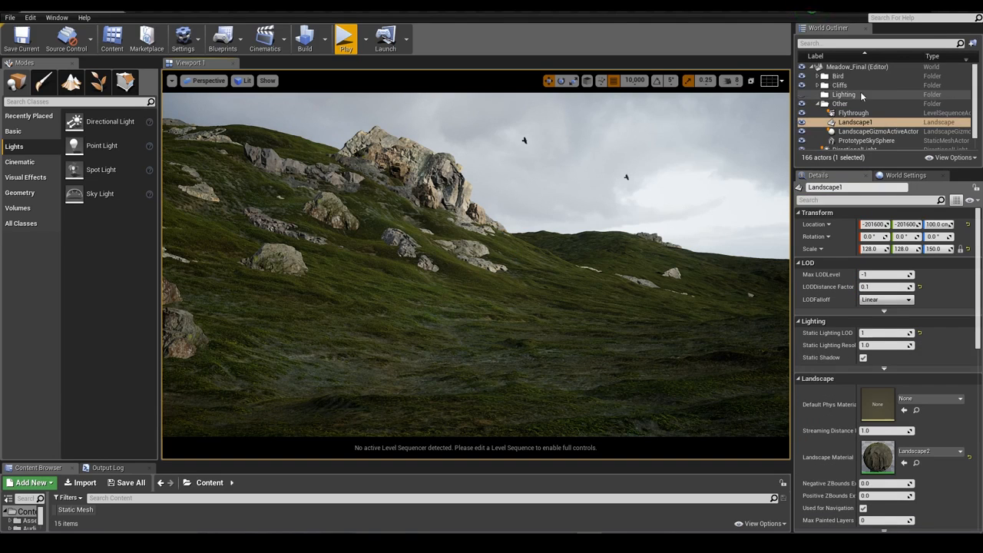
double_click(815, 103)
click(840, 95)
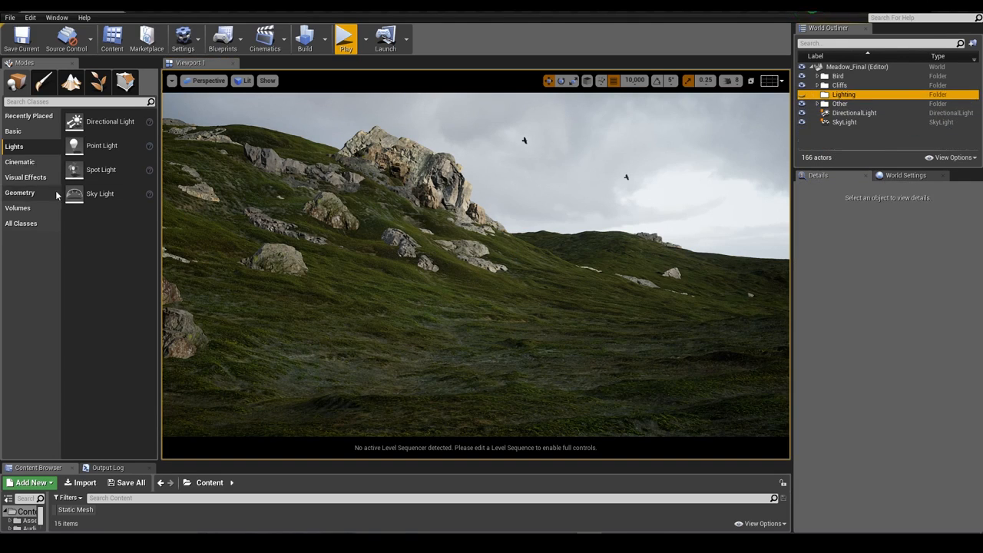
Add an Exponential Height Fog actor to the hillside scene.
click(20, 162)
click(24, 179)
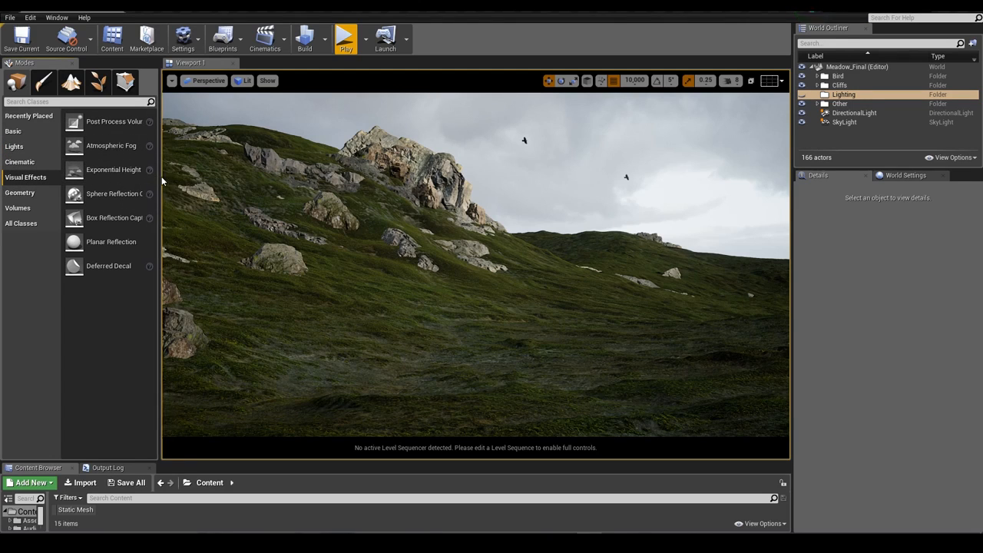
drag(160, 178, 199, 178)
drag(106, 176, 552, 254)
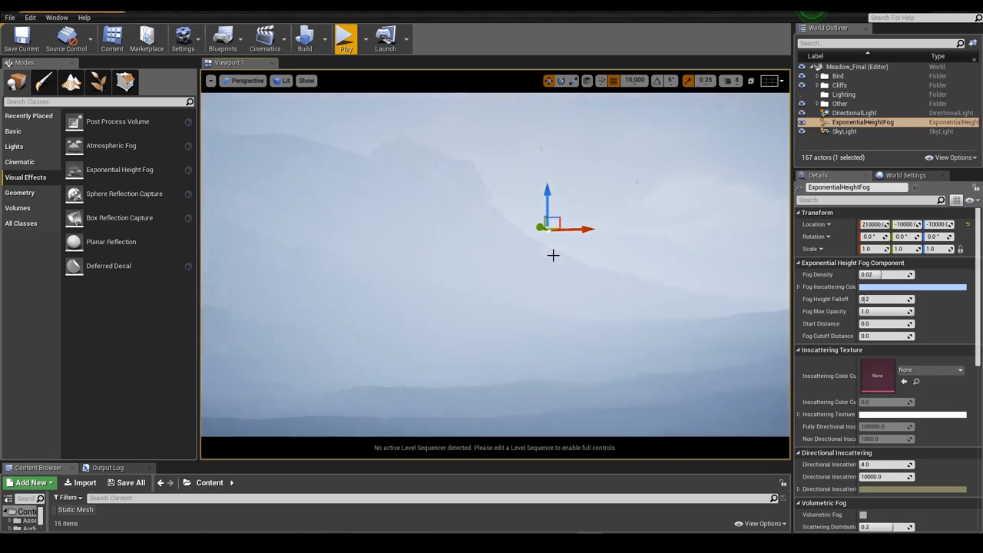
Try fog densities of 0.005 and 0.001 on the height fog.
click(906, 274)
text(0.005)
key(Return)
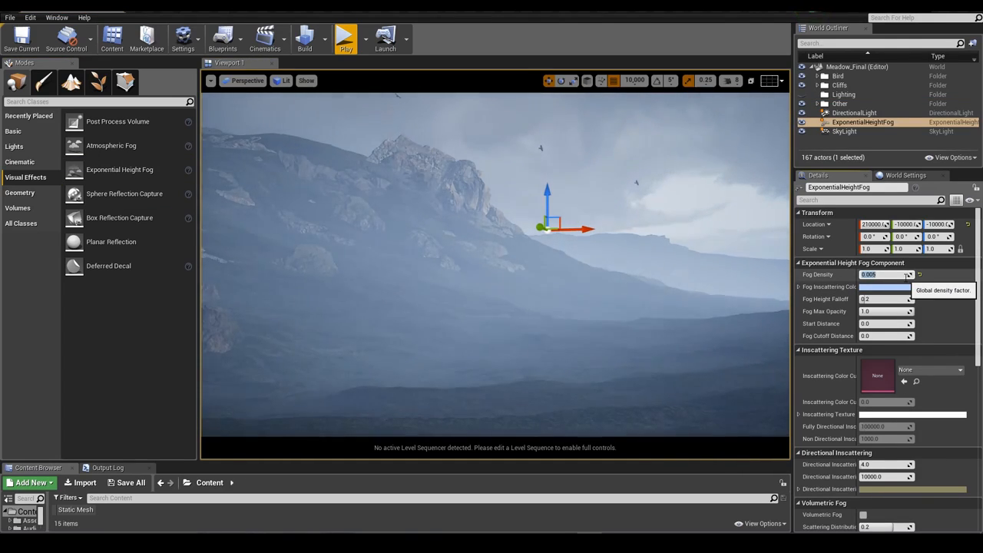
text(0.001)
key(Return)
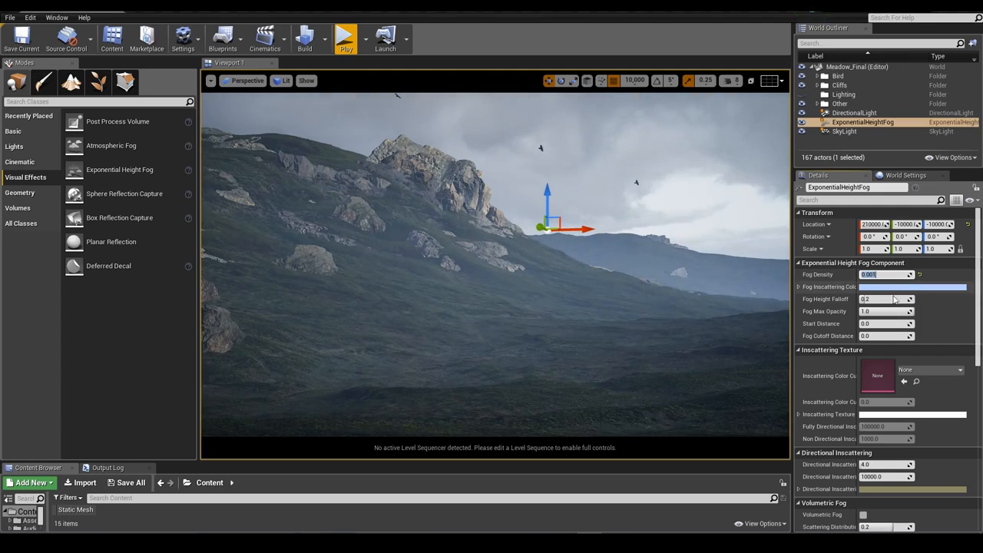
Set the height fog's Start Distance to 25000 and its Fog Density to 0.0005.
click(879, 324)
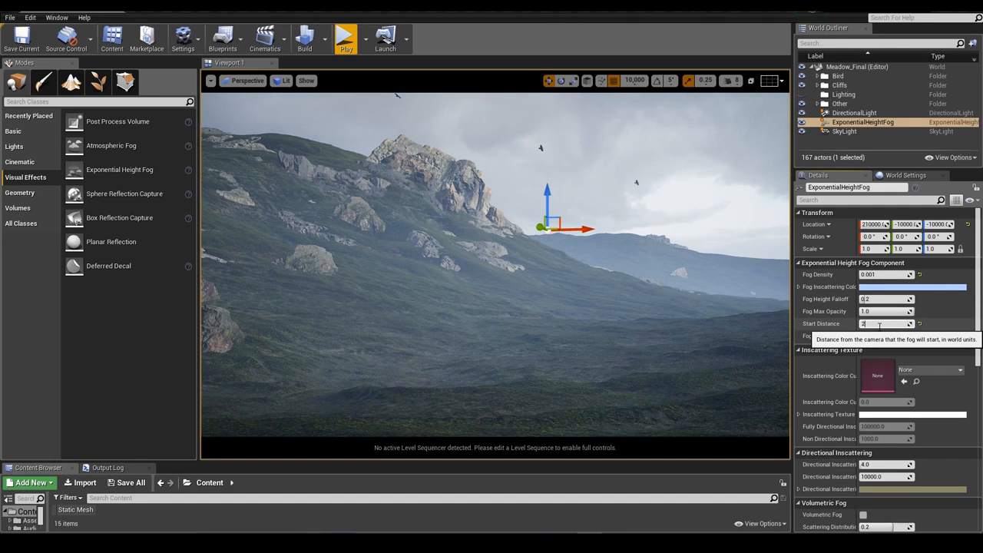
text(25000)
key(Return)
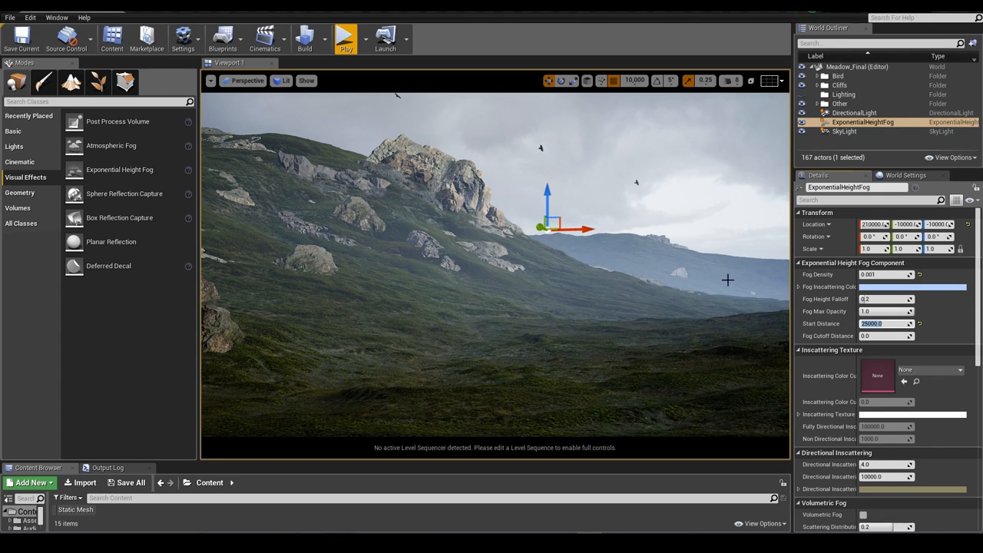
click(874, 274)
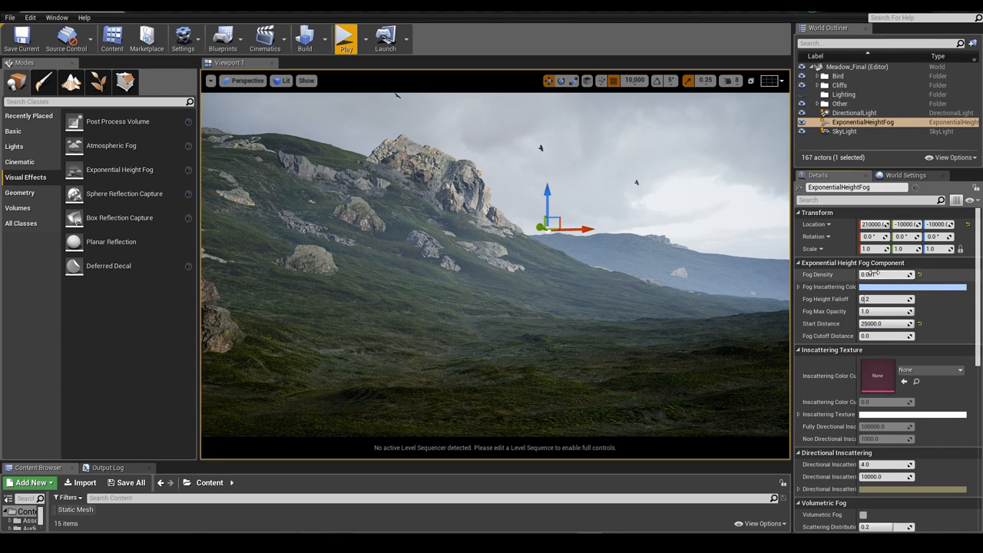
text(.0005)
key(Return)
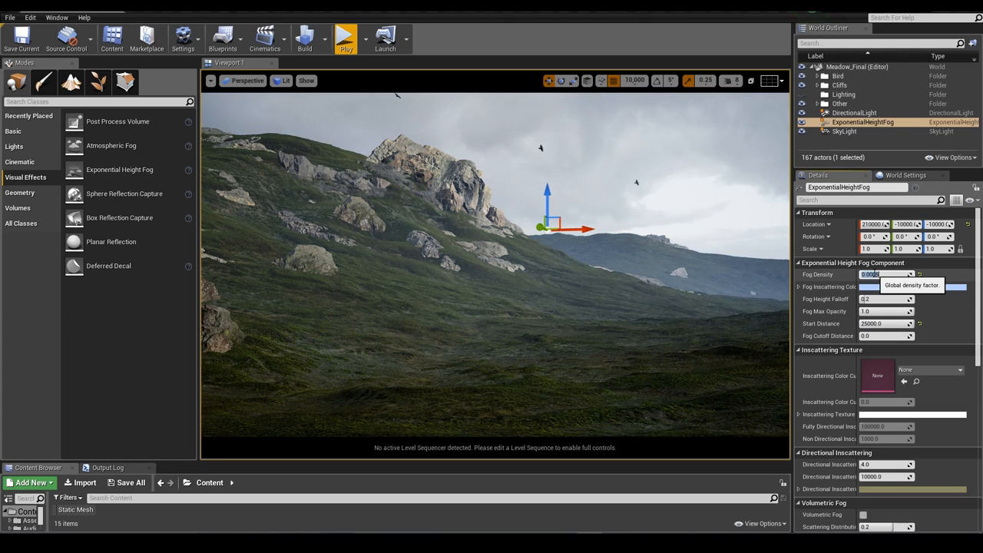
click(568, 287)
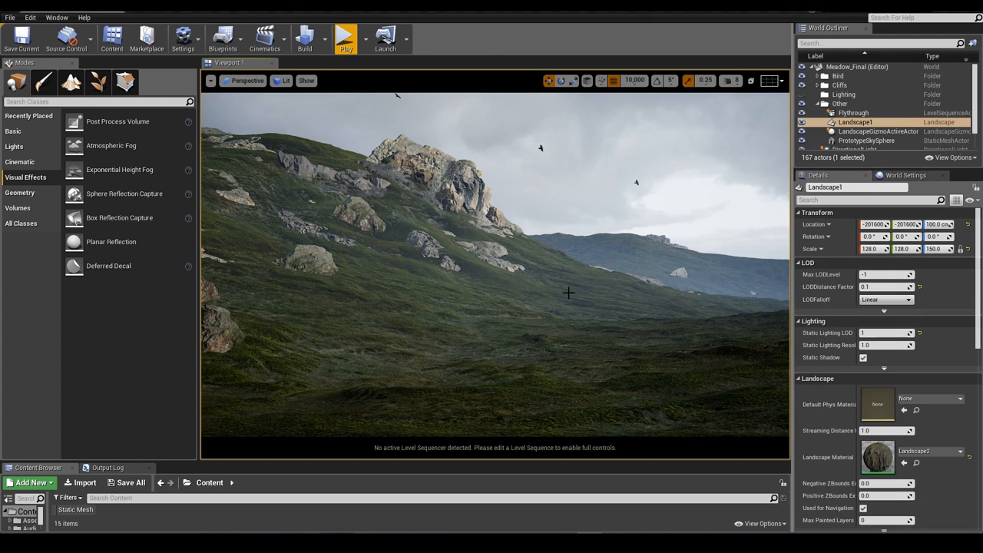
Toggle the height fog's visibility repeatedly to compare the hillside with and without fog.
click(817, 104)
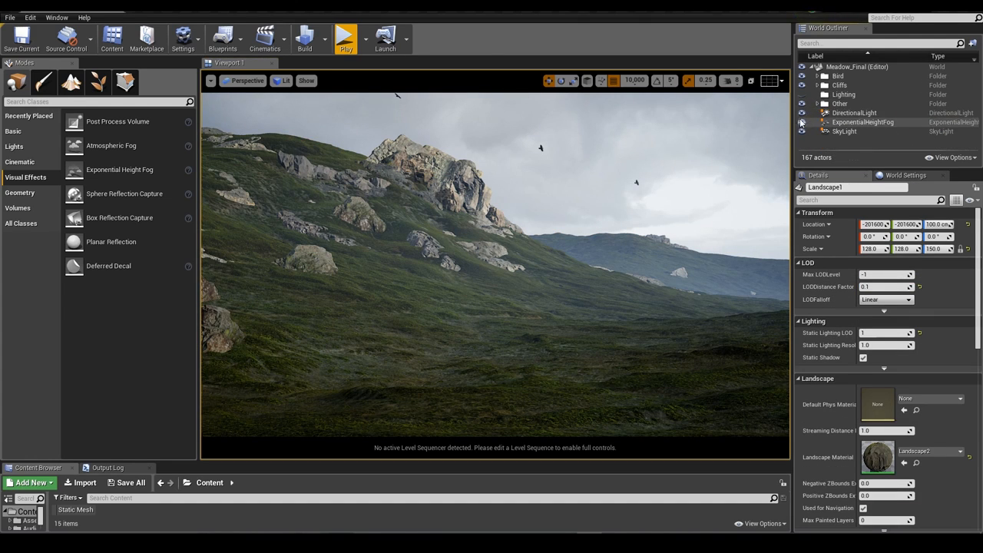
click(801, 122)
click(802, 123)
click(803, 123)
click(802, 122)
click(802, 122)
click(802, 123)
click(803, 122)
click(802, 123)
Set the height fog's Start Distance to 35000.
click(859, 122)
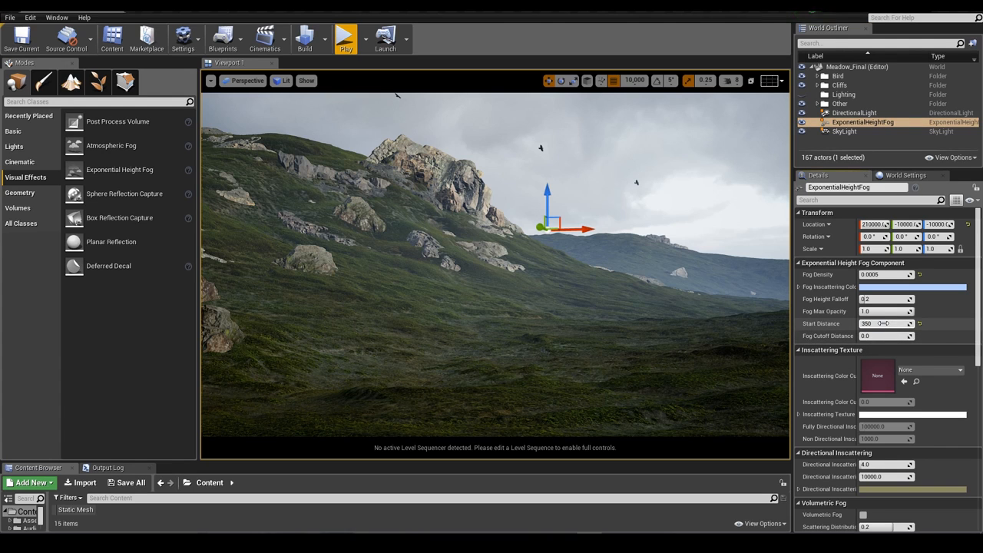
click(883, 323)
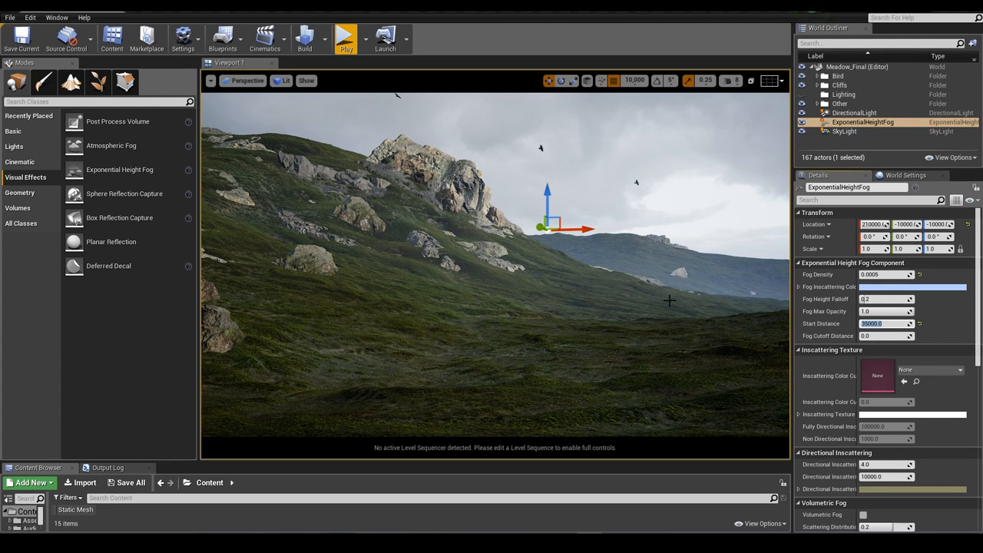
right_drag(641, 282, 637, 279)
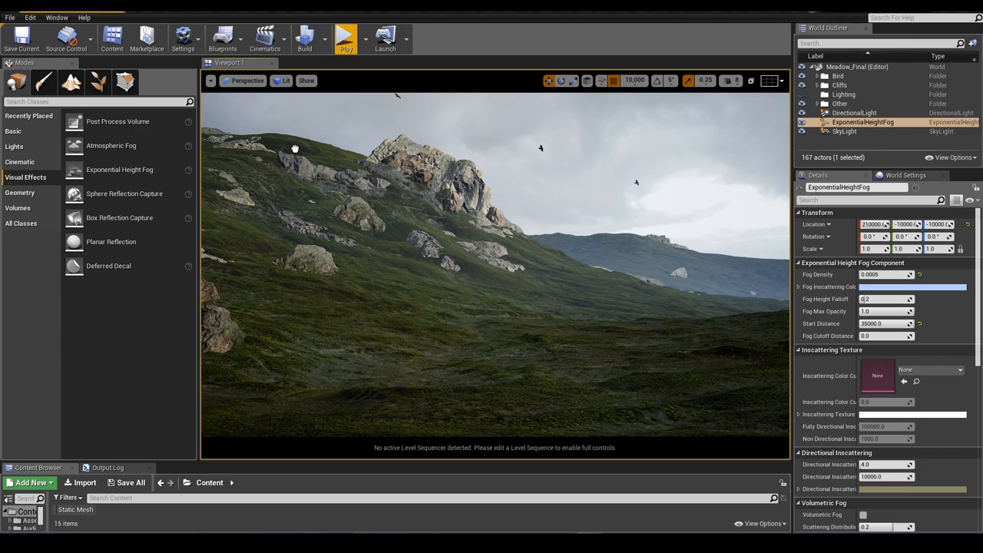
Add a Post Process Volume on the foreground grass and set it to Unbound so it affects the whole world.
drag(526, 311, 533, 304)
scroll(901, 362, down, 15)
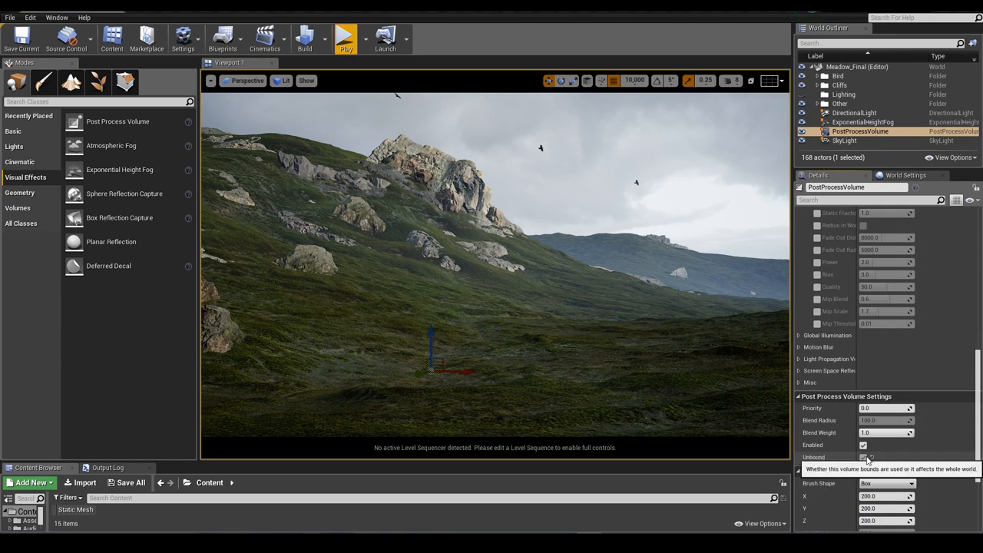
scroll(916, 451, up, 10)
scroll(820, 245, up, 2)
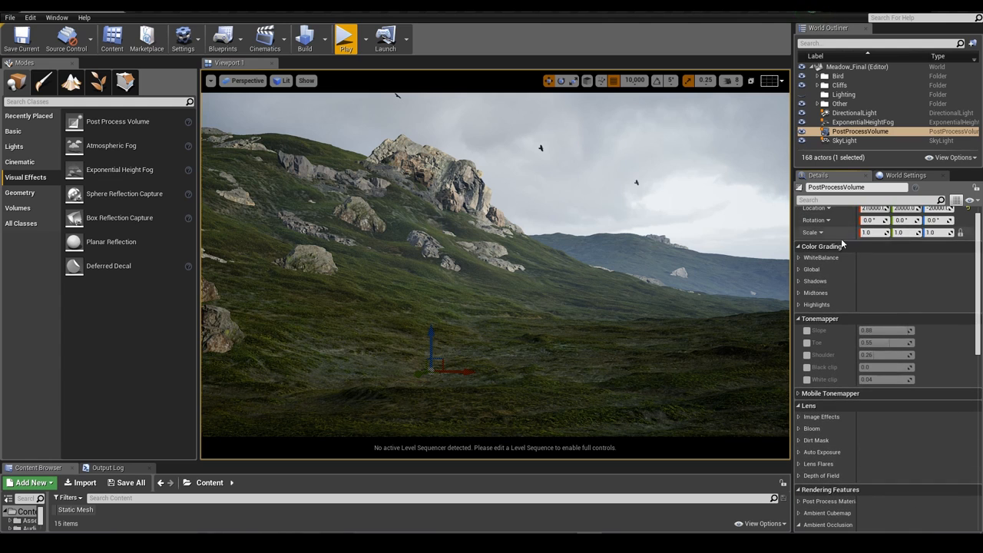
Enable the volume's ambient occlusion Intensity and Radius overrides, with Intensity 1.0 and Radius 200.
scroll(895, 362, down, 6)
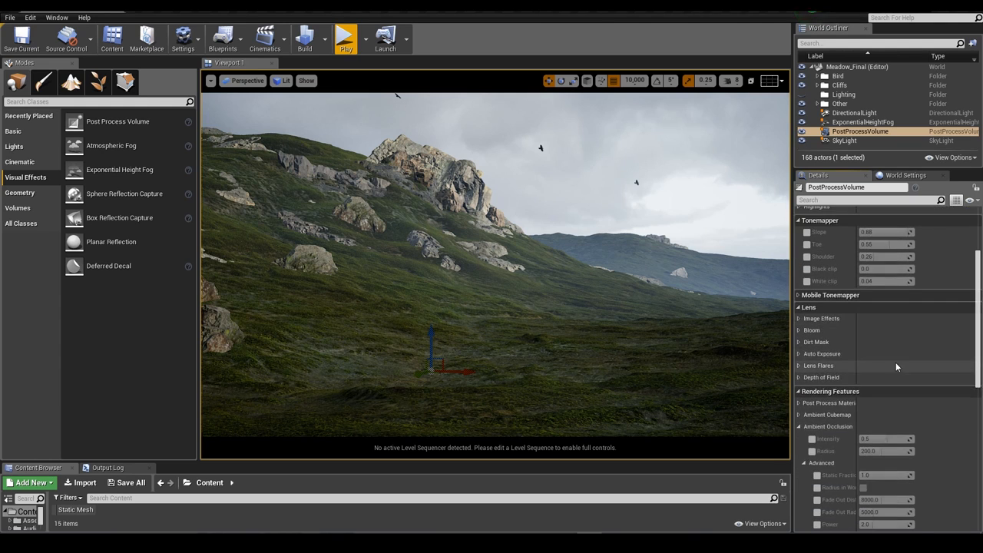
scroll(902, 318, down, 3)
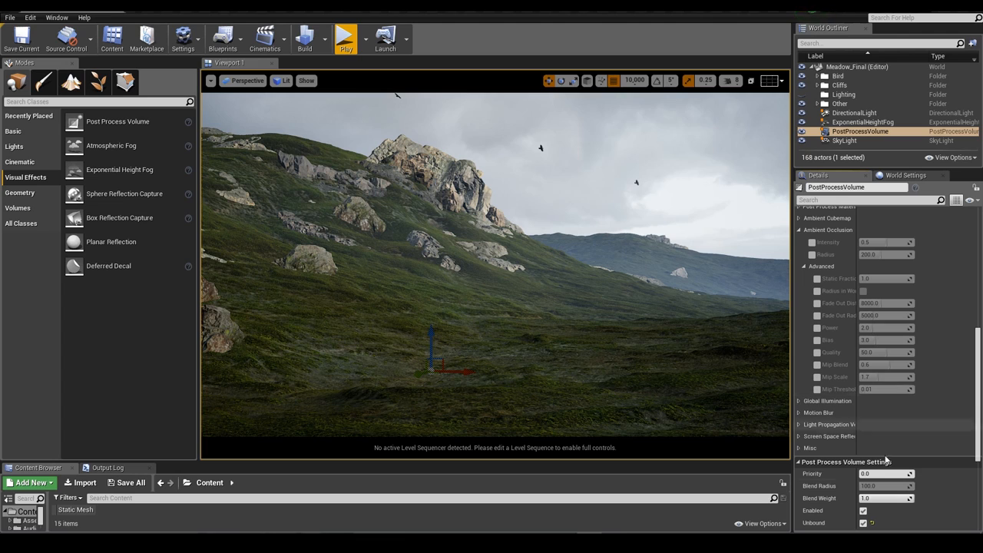
click(812, 242)
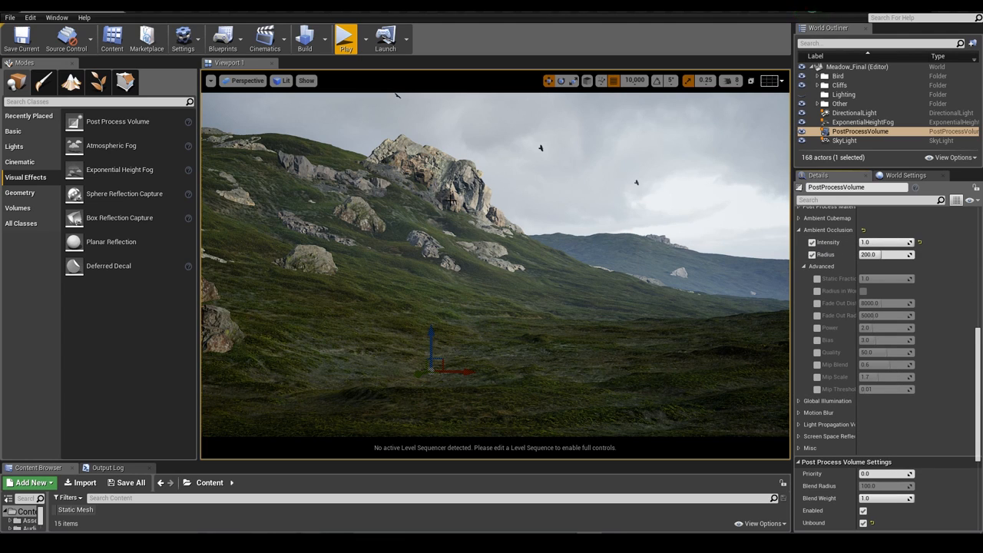
Enable the ambient occlusion Fade Out Distance, set it to 250000, and scrub the occlusion Intensity to compare its effect.
click(816, 303)
drag(857, 306, 882, 305)
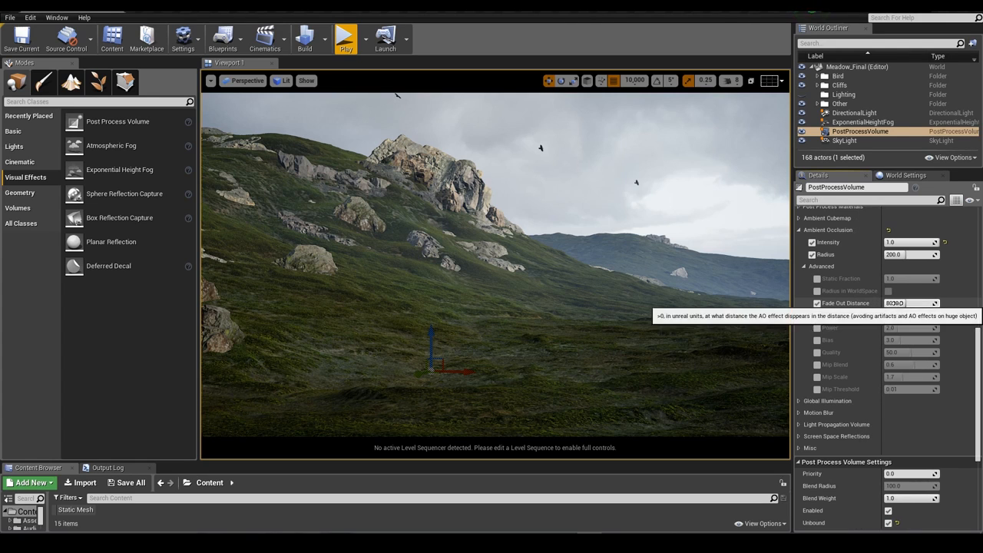
click(895, 303)
text(250)
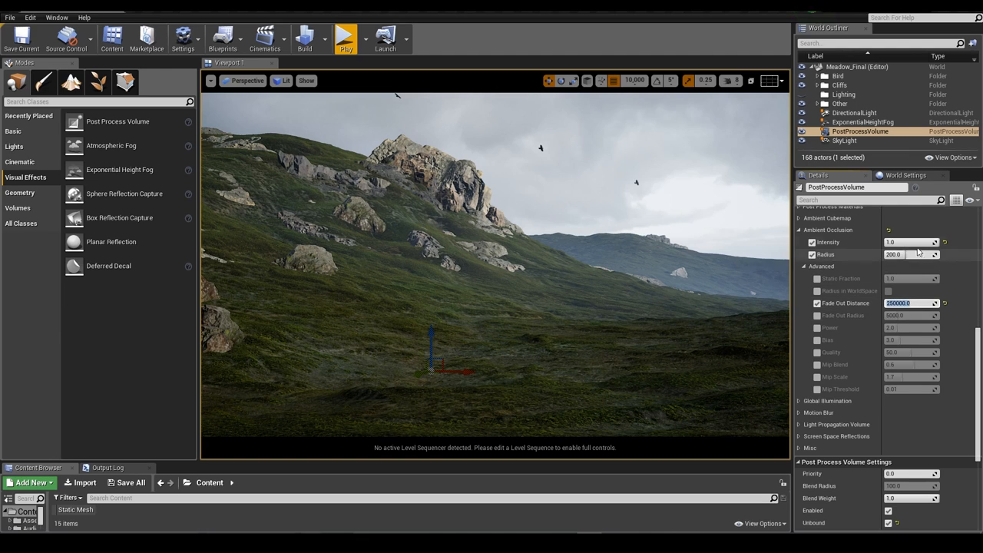
drag(912, 243, 883, 242)
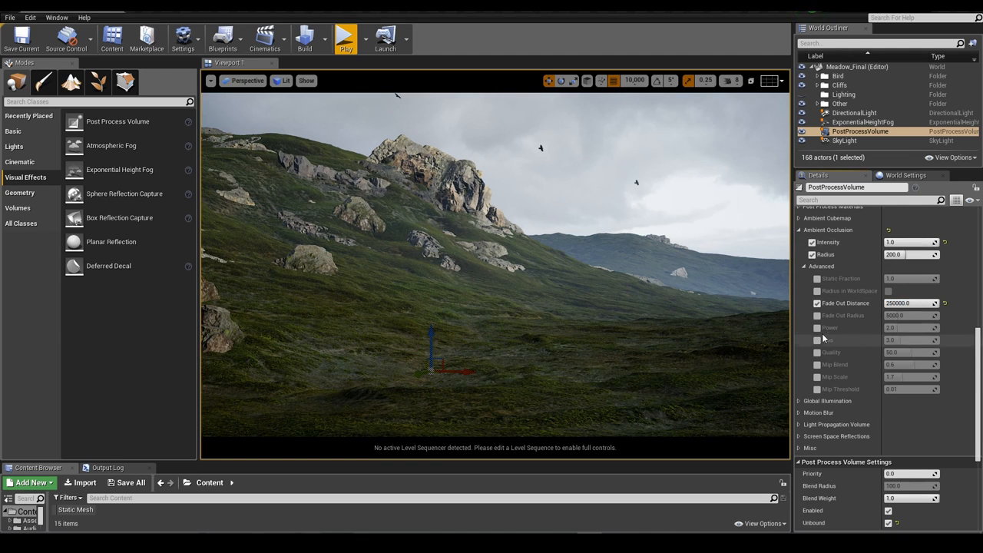
Enable the ambient occlusion Power override, then set the occlusion Radius to 150 and Power to 3.0.
click(817, 328)
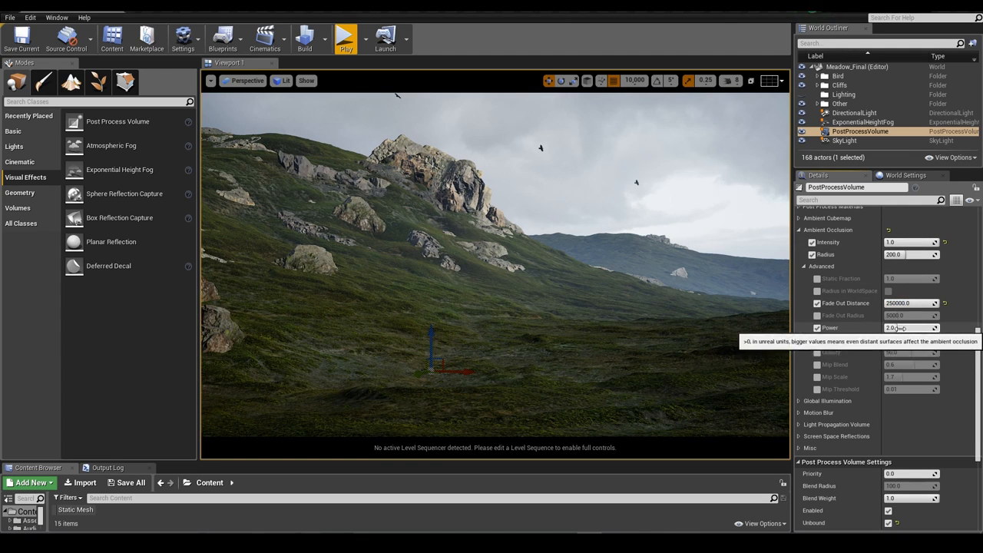
mouse_move(905, 327)
mouse_down()
mouse_move(885, 328)
mouse_move(938, 327)
mouse_up()
drag(899, 254, 915, 254)
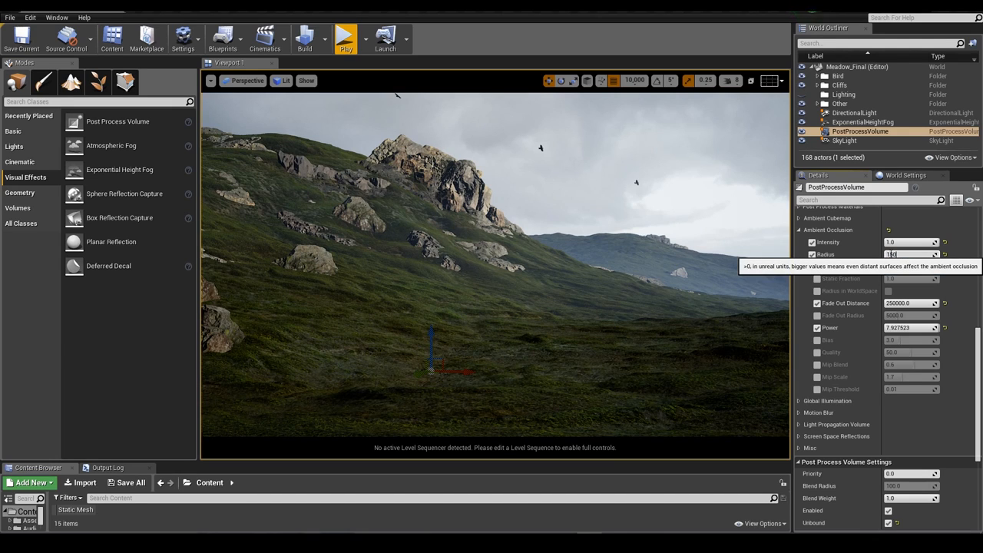
key(Return)
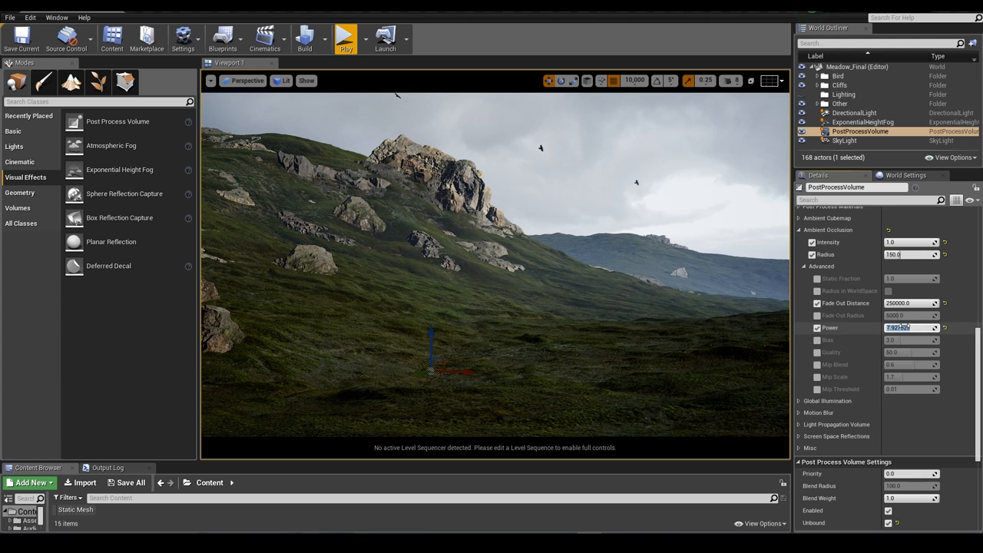
text(2)
key(Return)
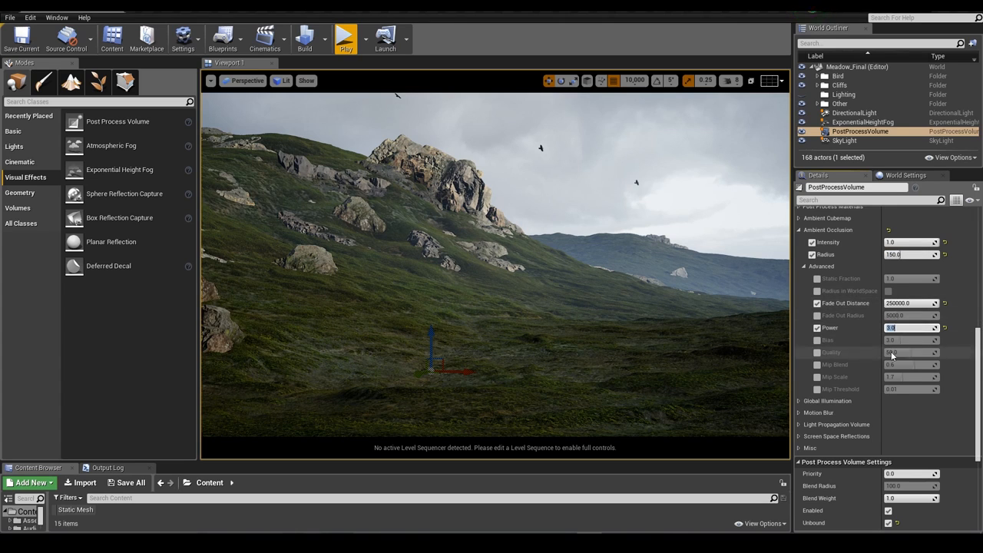
scroll(804, 317, up, 2)
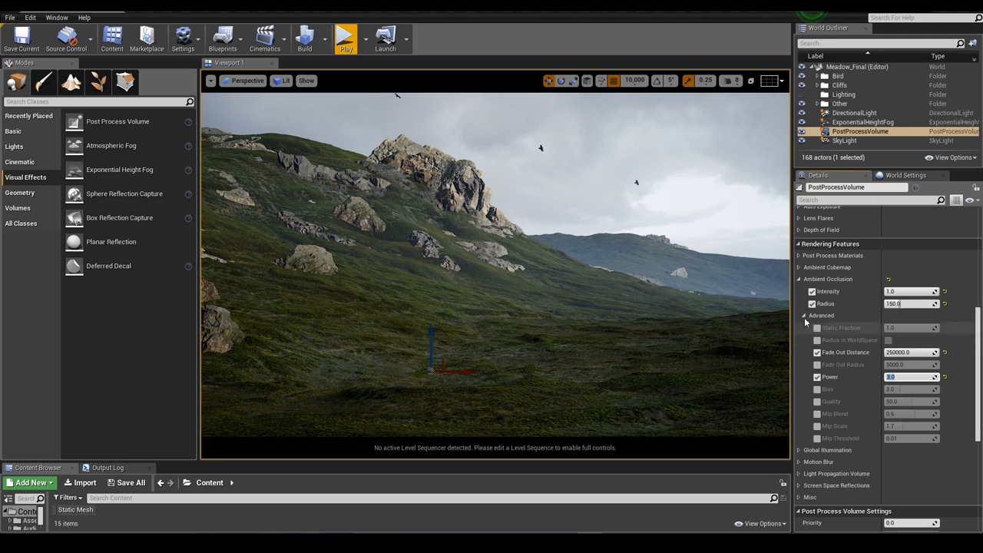
click(798, 277)
Enable the auto exposure Min Brightness and Max Brightness overrides and set both to 1.0 to lock the exposure.
scroll(868, 361, up, 3)
scroll(833, 368, up, 2)
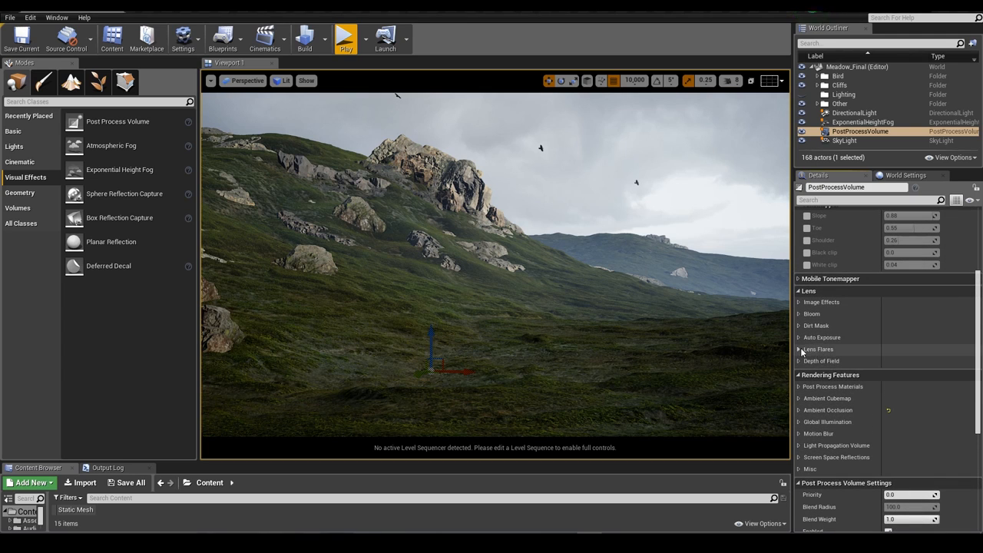
click(808, 338)
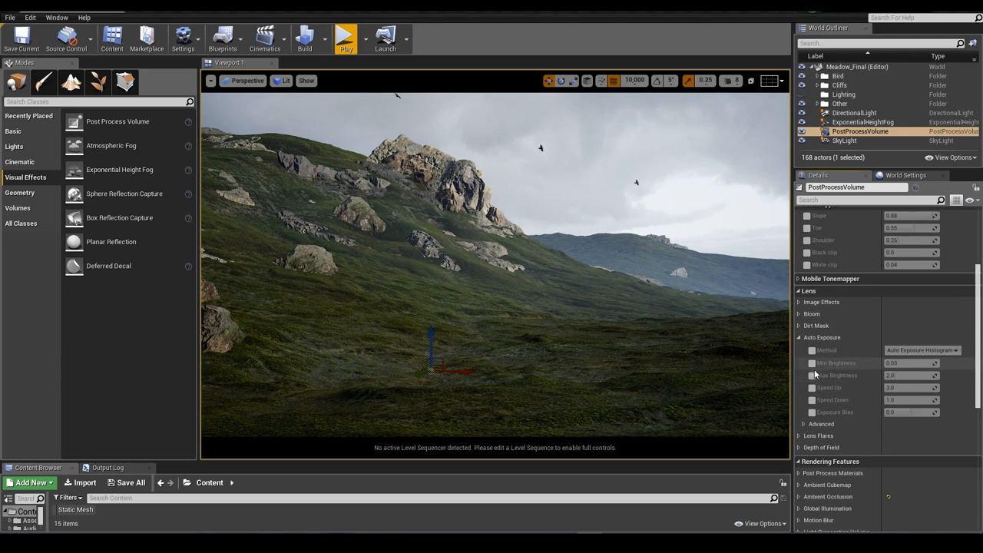
click(811, 363)
click(812, 376)
click(910, 364)
text(1)
click(900, 376)
text(1)
key(Return)
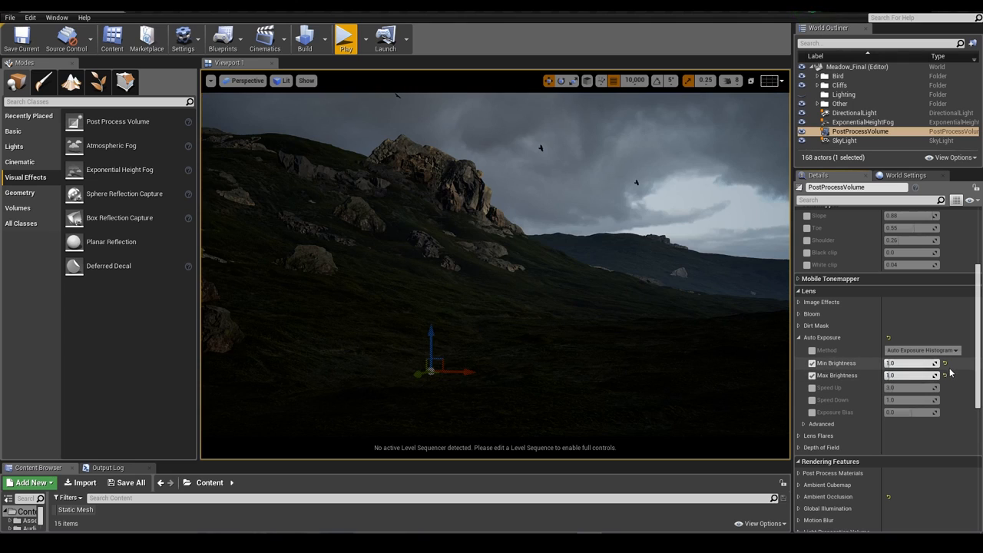
Enable the Exposure Bias override and set it to 2.0 to brighten the scene.
drag(881, 415, 921, 415)
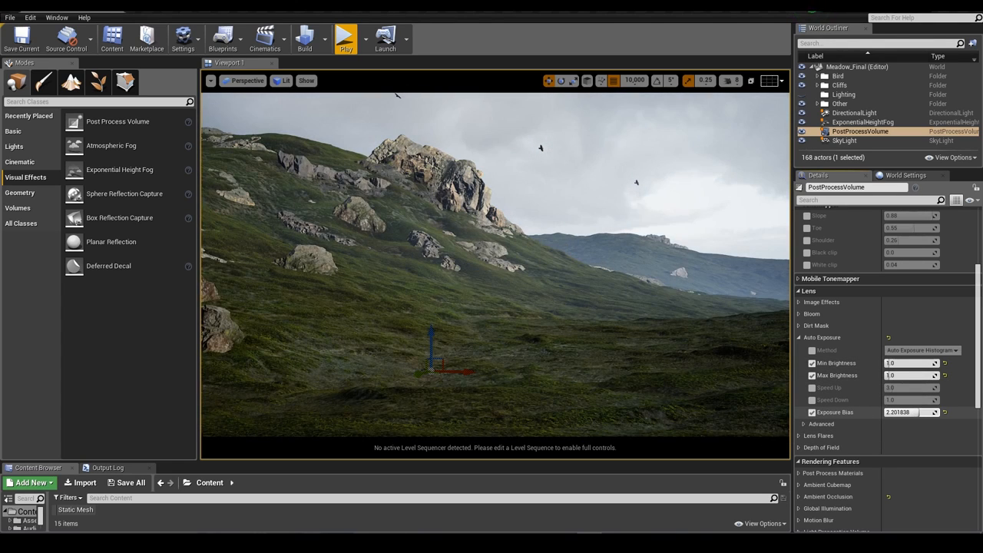
text(2.0)
key(Return)
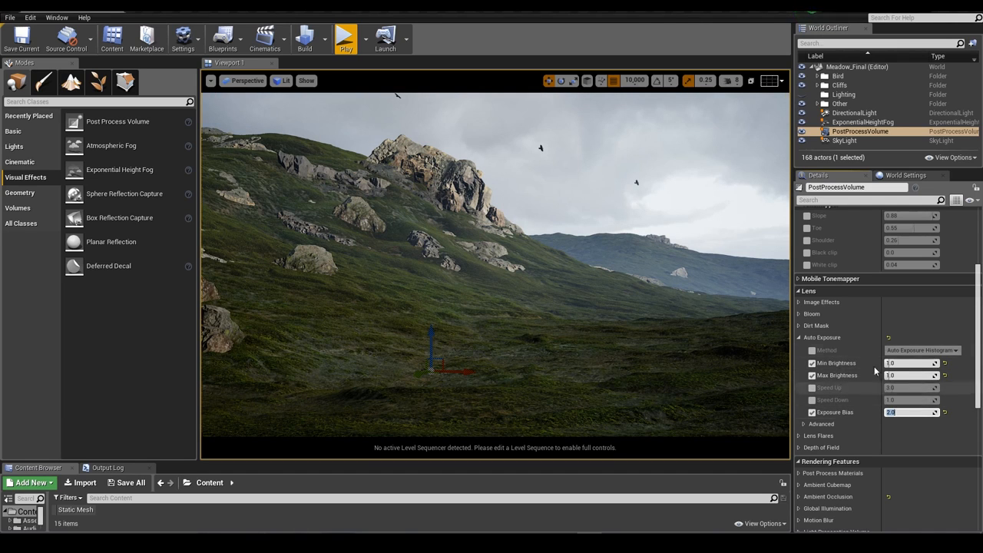
click(798, 338)
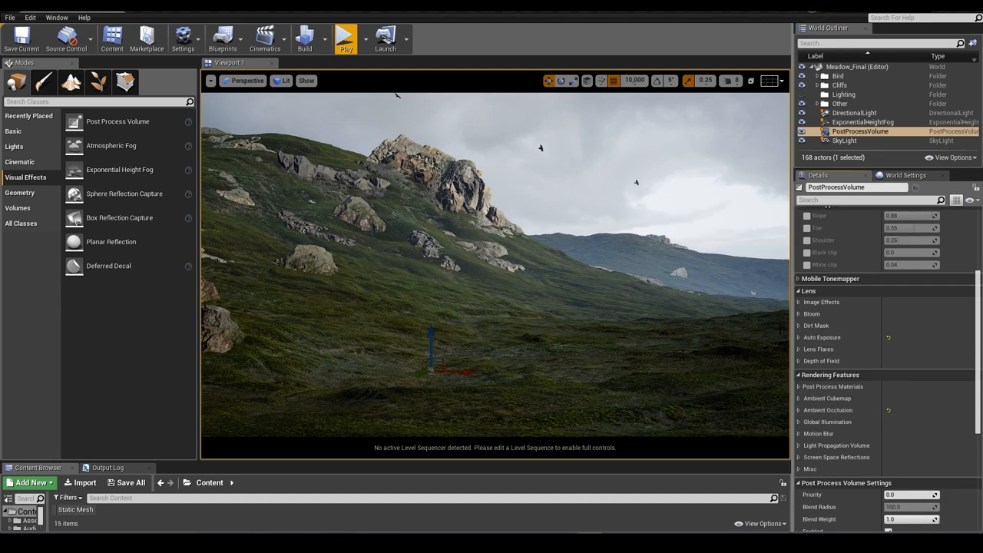
Enable the bloom Method (Standard) and Intensity overrides, and scrub the bloom Intensity to compare its effect.
click(798, 315)
click(811, 328)
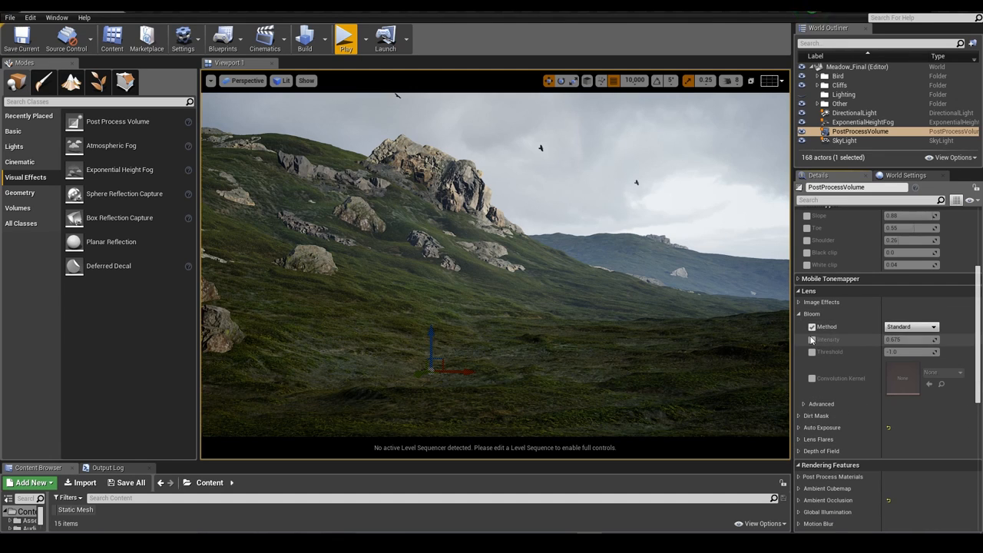
click(812, 340)
drag(907, 340, 885, 341)
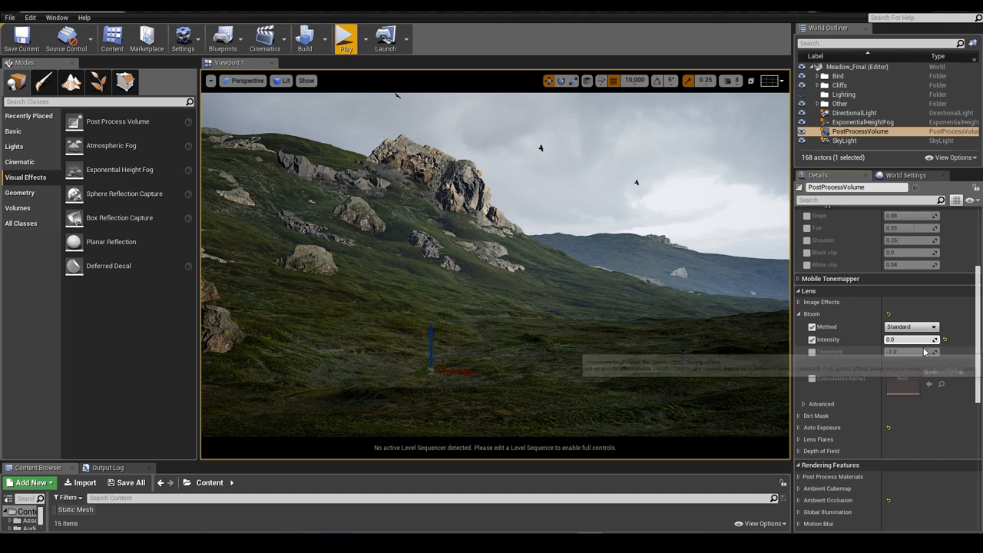
mouse_move(895, 340)
mouse_down()
mouse_move(921, 340)
mouse_move(886, 341)
mouse_move(938, 340)
mouse_move(886, 340)
mouse_up()
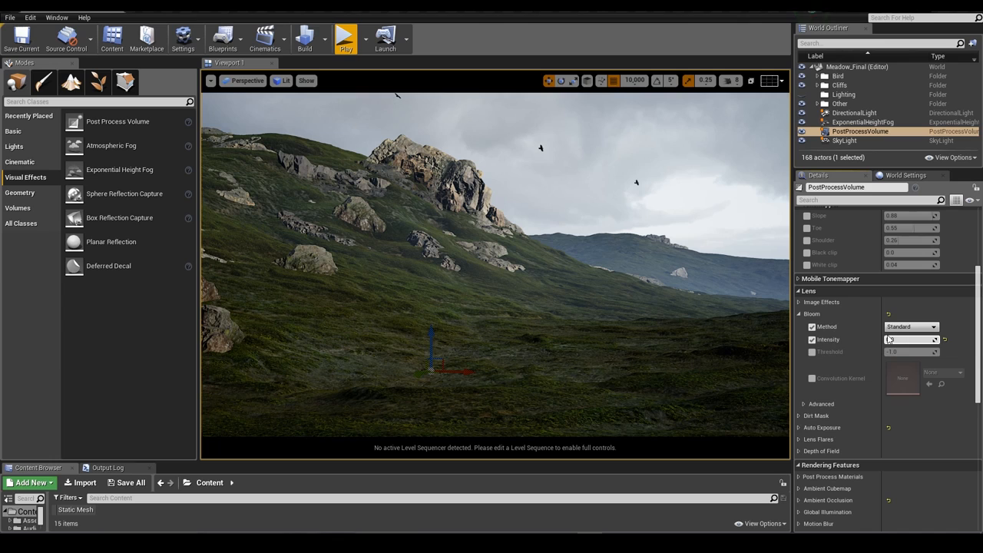
click(800, 314)
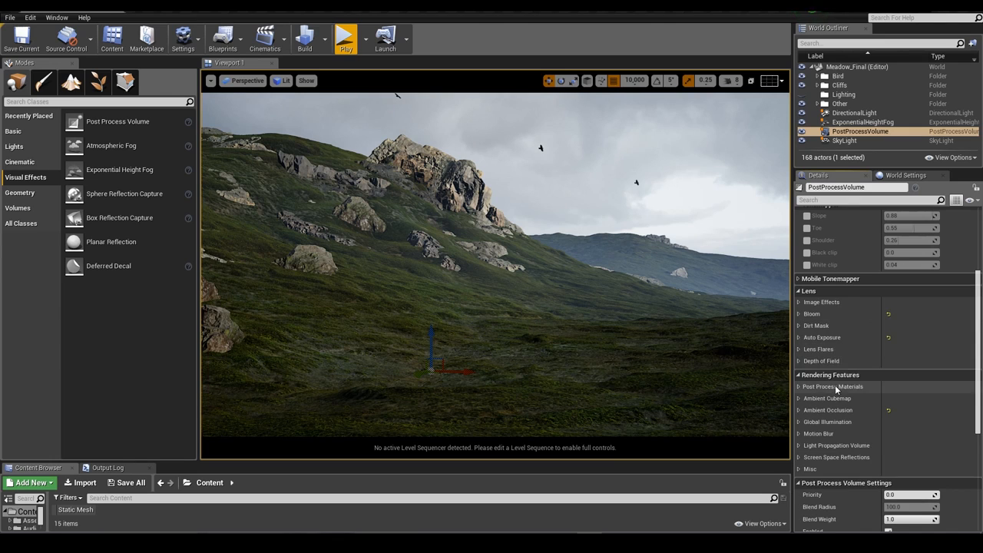
Try a Chromatic Aberration value of 0.1 in the lens image effects.
click(798, 301)
click(813, 315)
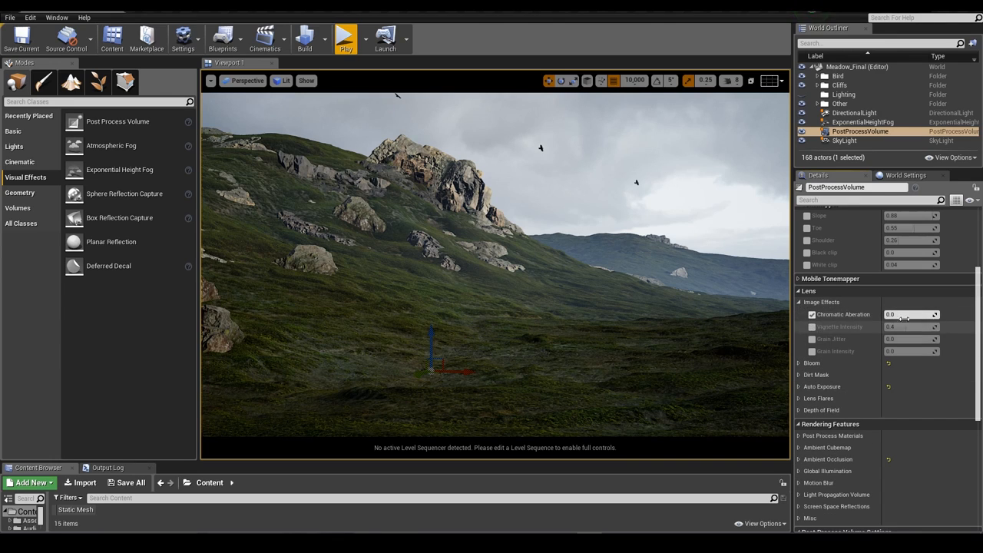
mouse_move(892, 315)
mouse_down()
mouse_move(938, 315)
mouse_move(887, 315)
mouse_up()
click(900, 314)
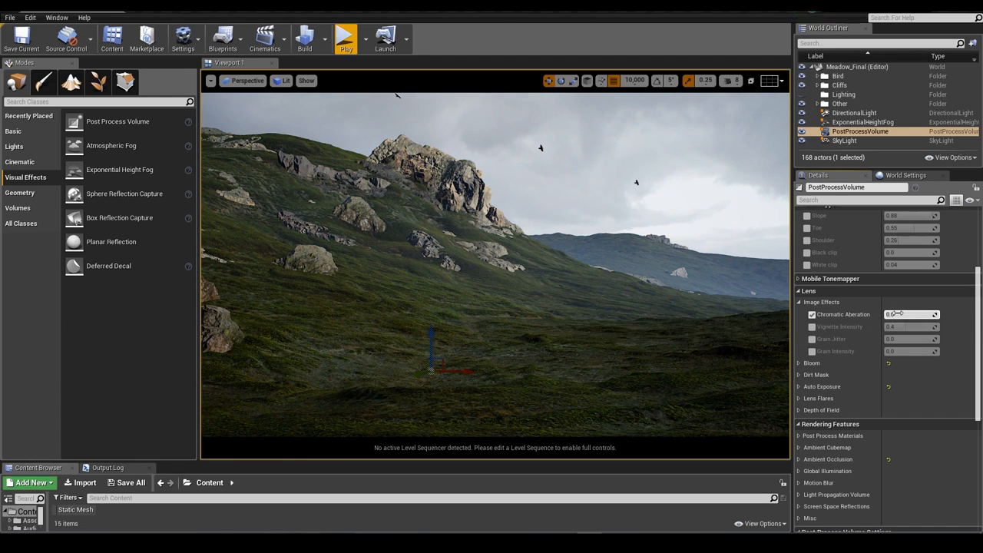
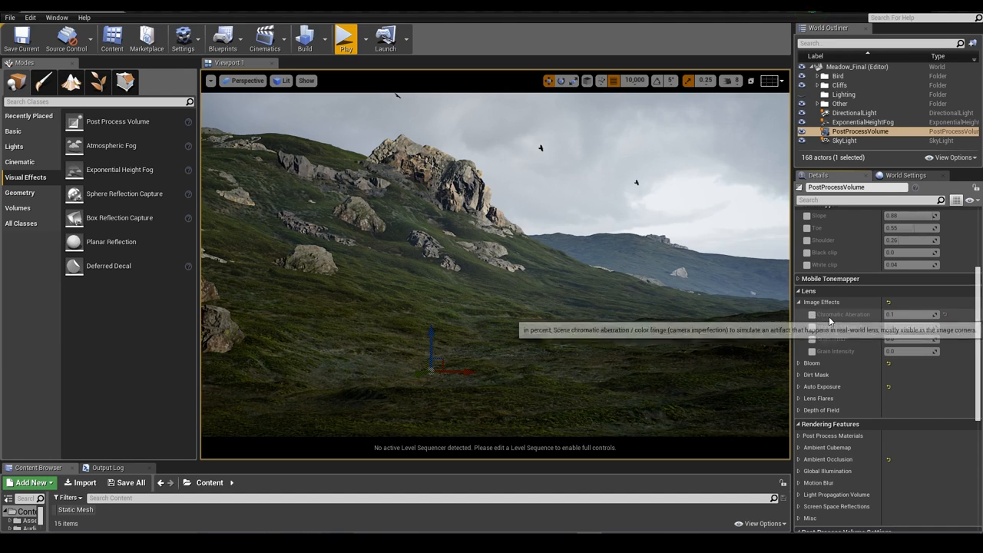
Enable Vignette Intensity, compare 0.3, set it to 0.4, and try out the Grain Intensity effect.
mouse_move(898, 326)
mouse_down()
mouse_move(883, 327)
mouse_move(933, 327)
mouse_move(910, 327)
mouse_up()
key(BackSpace)
text(3)
key(Return)
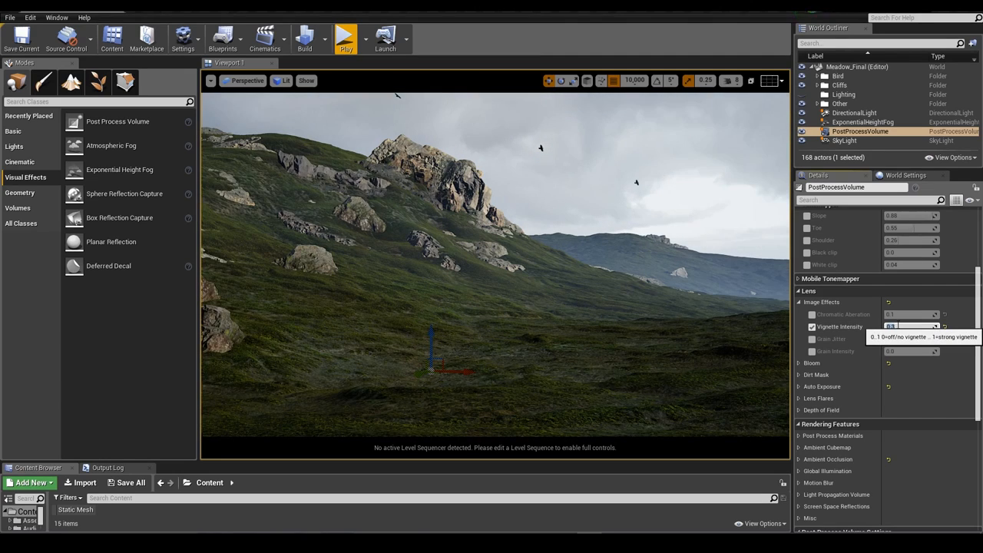
key(BackSpace)
text(4)
key(Return)
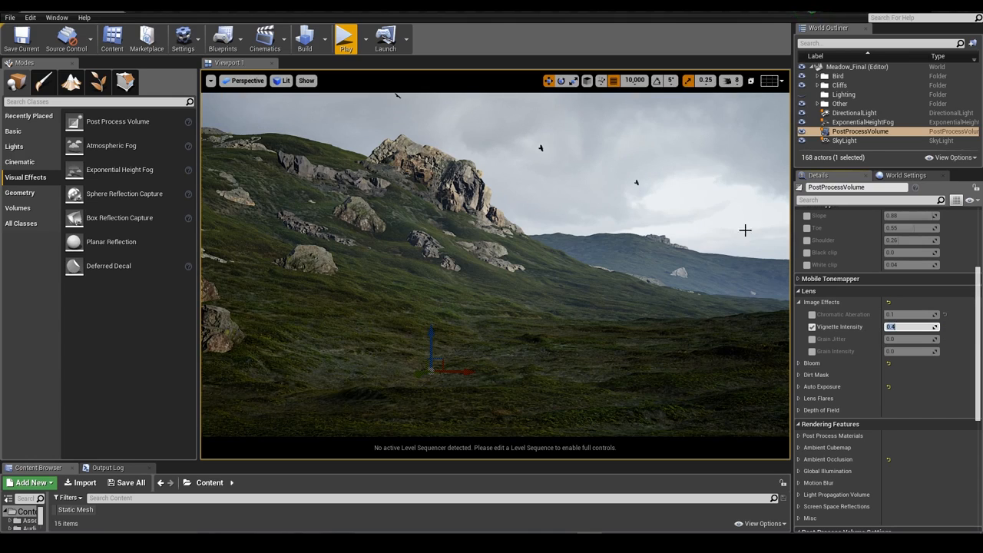
click(811, 350)
drag(910, 351, 952, 351)
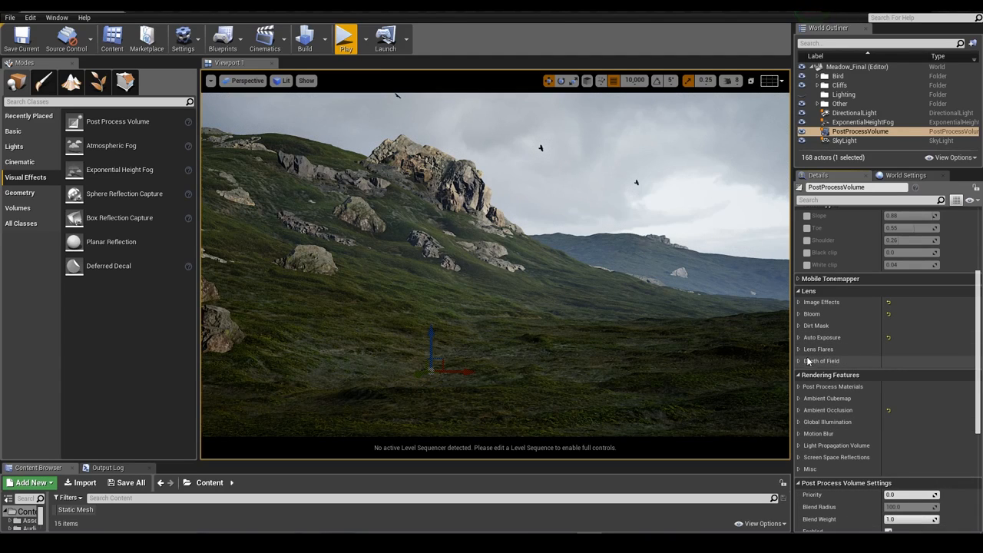
Set the depth of field Method to CircleDOF and enable Focal Distance at about 643, with the foreground boulders in view.
click(798, 361)
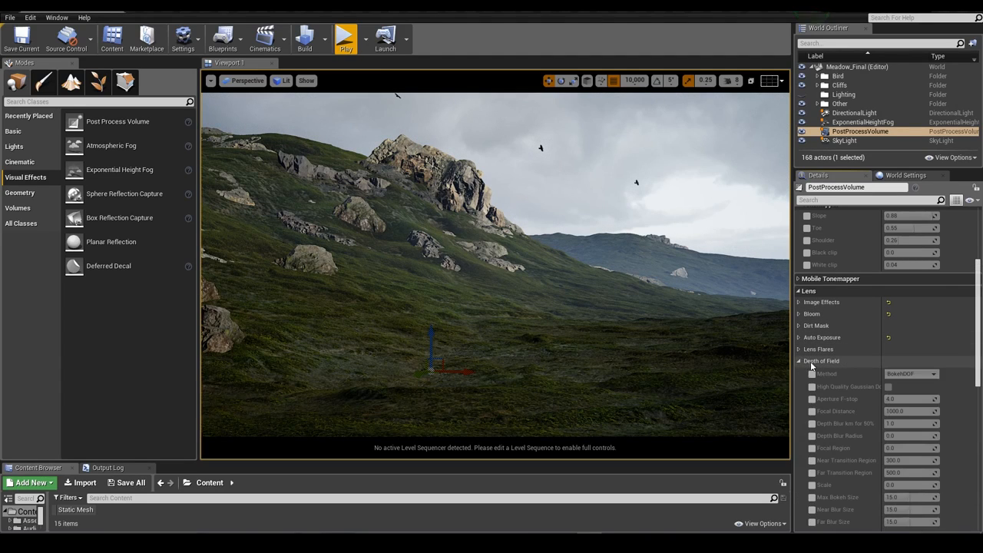
click(811, 373)
click(910, 373)
click(907, 396)
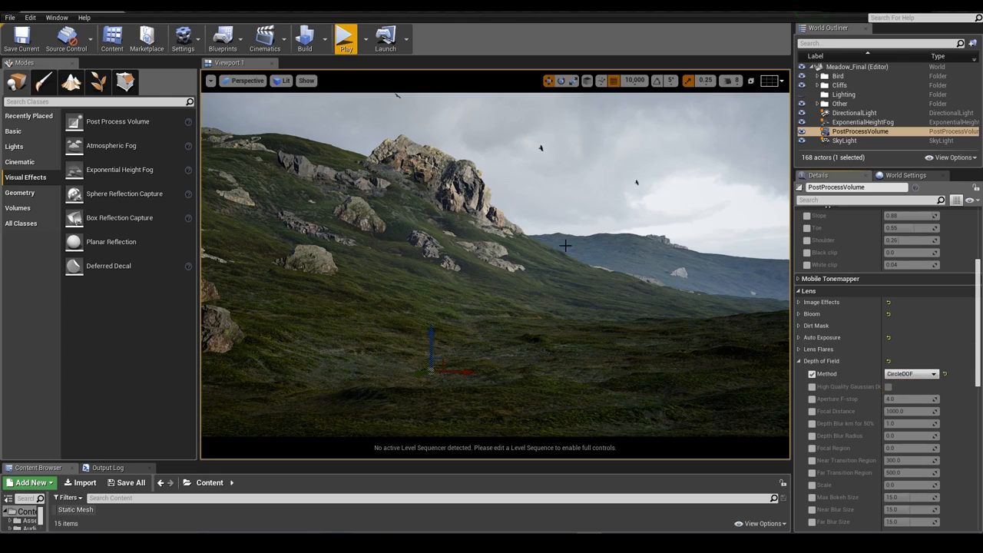
click(812, 410)
drag(908, 410, 882, 410)
key(s)
right_drag(495, 265, 515, 281)
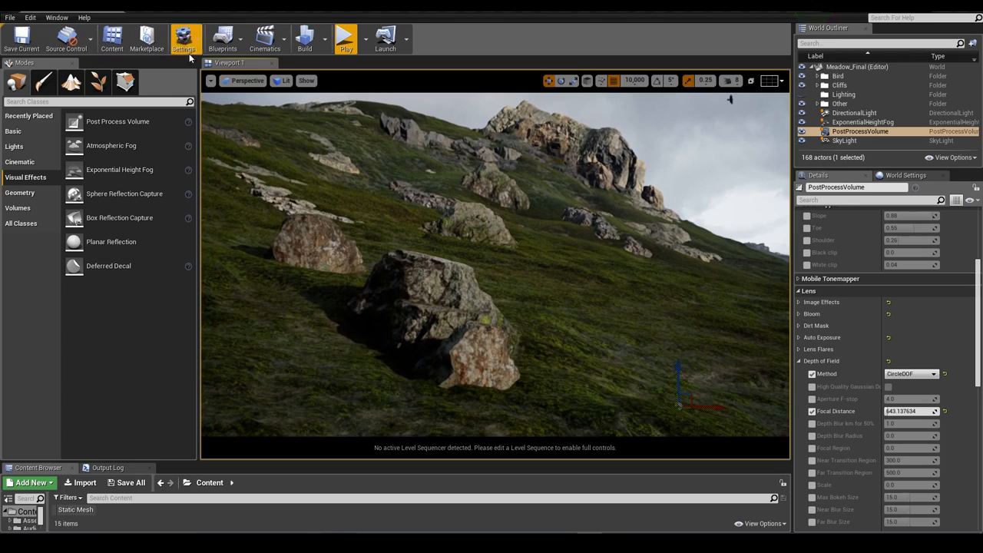
Change the viewport's field of view and frame the foreground boulders closely to judge the depth of field blur.
click(211, 79)
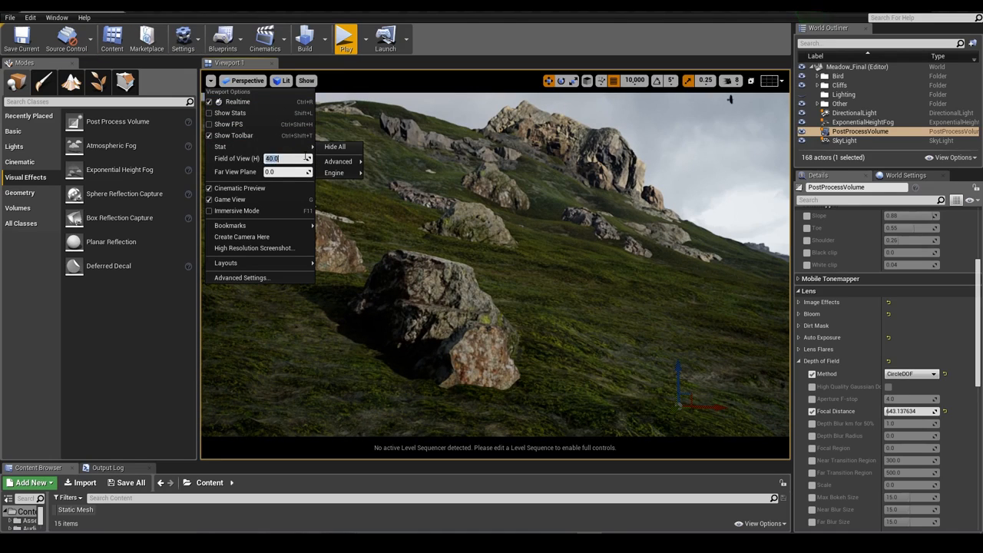
key(Return)
right_drag(445, 203, 418, 204)
key(s)
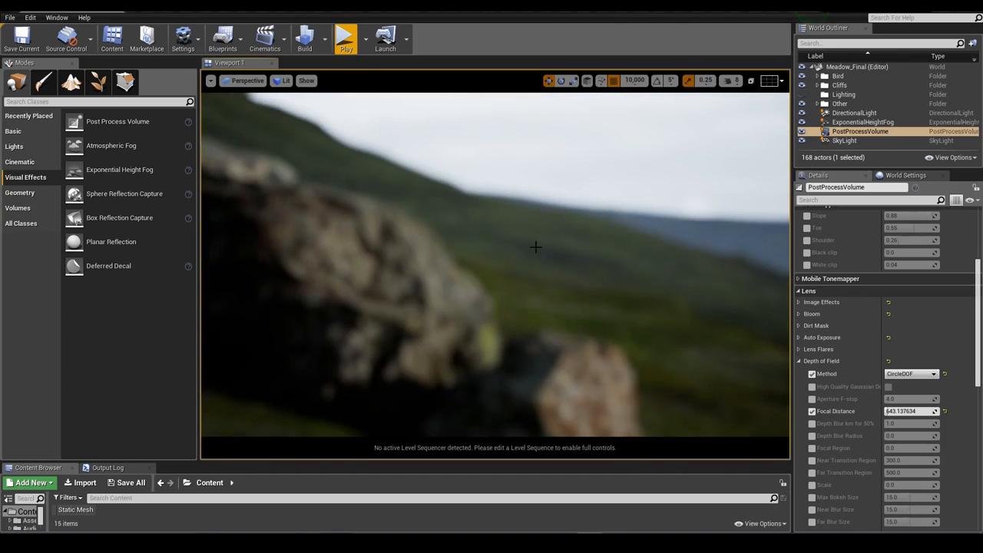
Scrub the depth of field Focal Distance to about 2845 to focus on the foreground rock close-up.
scroll(541, 246, up, 3)
mouse_move(912, 411)
mouse_down()
mouse_move(933, 411)
mouse_move(908, 411)
mouse_up()
right_drag(612, 268, 570, 257)
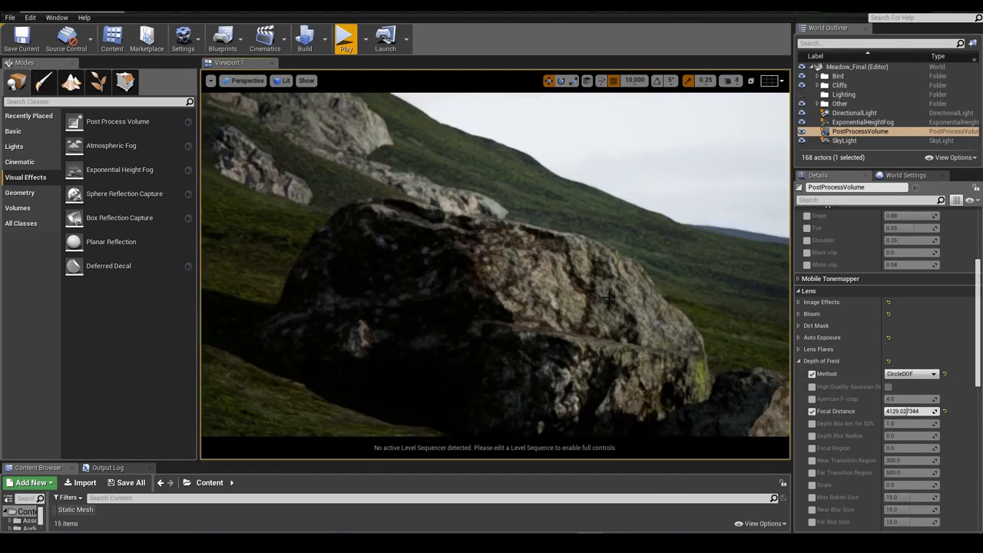
scroll(612, 268, up, 4)
scroll(612, 270, up, 3)
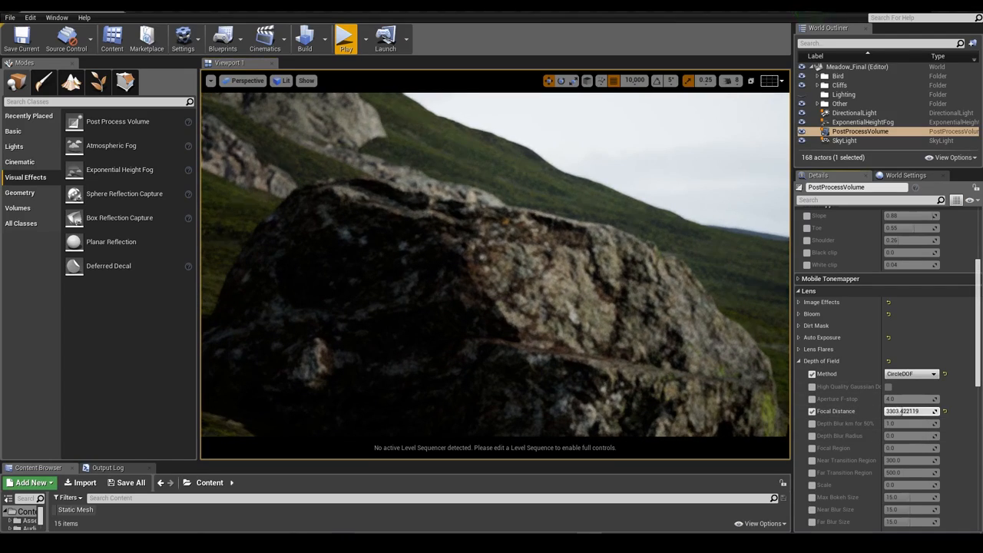
mouse_move(532, 244)
right_down()
mouse_move(529, 323)
mouse_move(583, 288)
mouse_move(614, 250)
mouse_move(572, 281)
mouse_move(568, 300)
mouse_move(538, 253)
right_up()
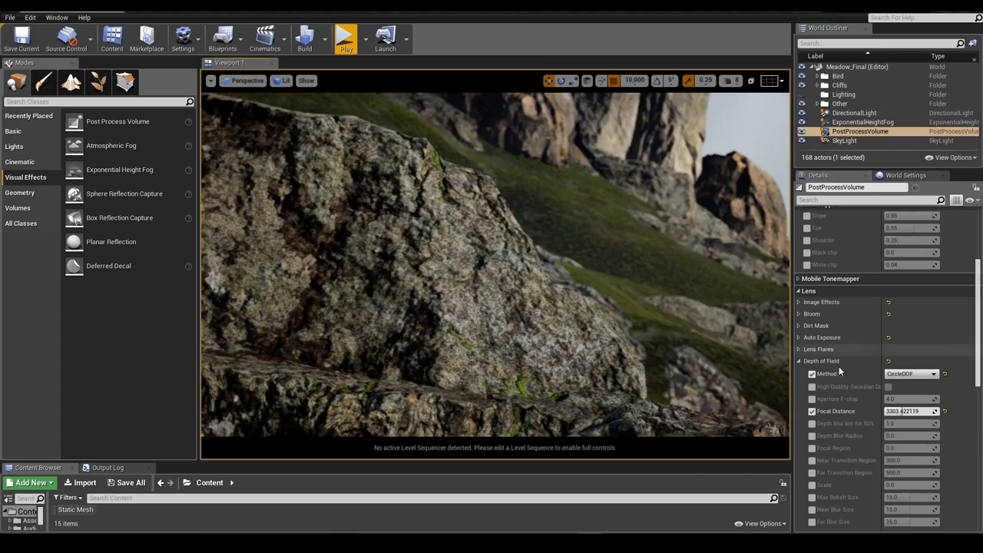
mouse_move(895, 411)
mouse_down()
mouse_move(868, 411)
mouse_move(916, 411)
mouse_move(900, 410)
mouse_up()
right_drag(593, 312, 607, 325)
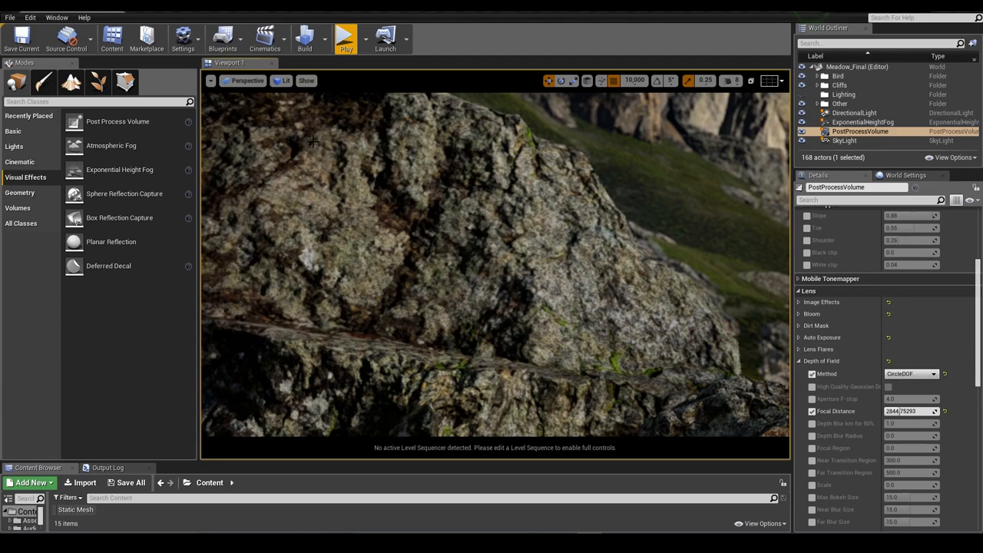
Restore the viewport's field of view and the wide hillside framing, and disable the depth of field Method override.
click(210, 81)
click(272, 158)
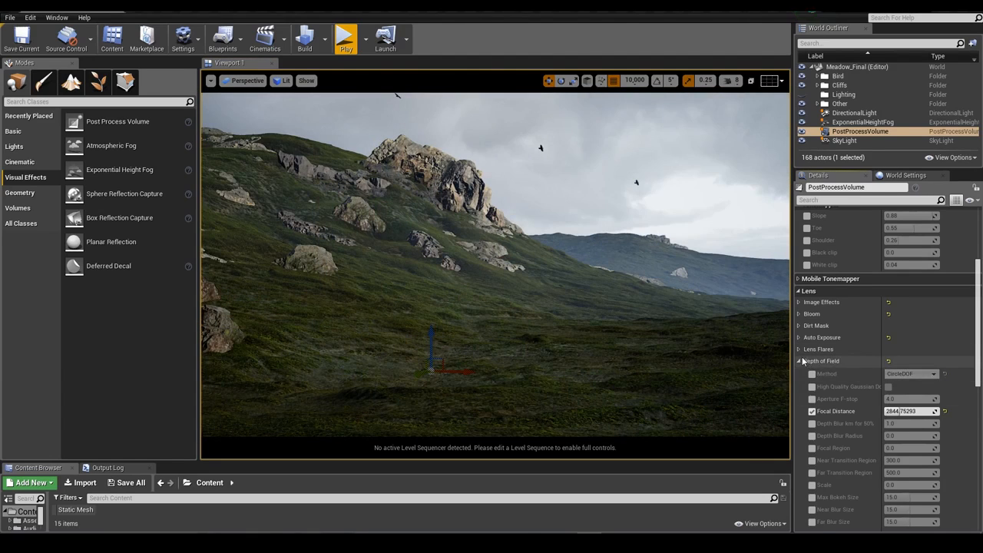
click(801, 361)
Examine the White Balance and Global color grading options of the post process volume.
scroll(843, 388, up, 3)
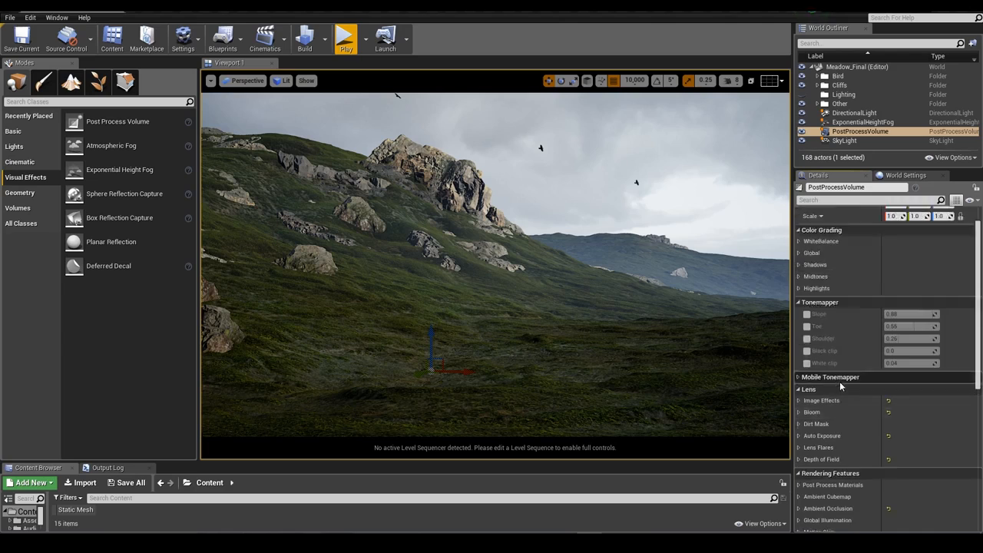
scroll(839, 380, up, 2)
click(799, 274)
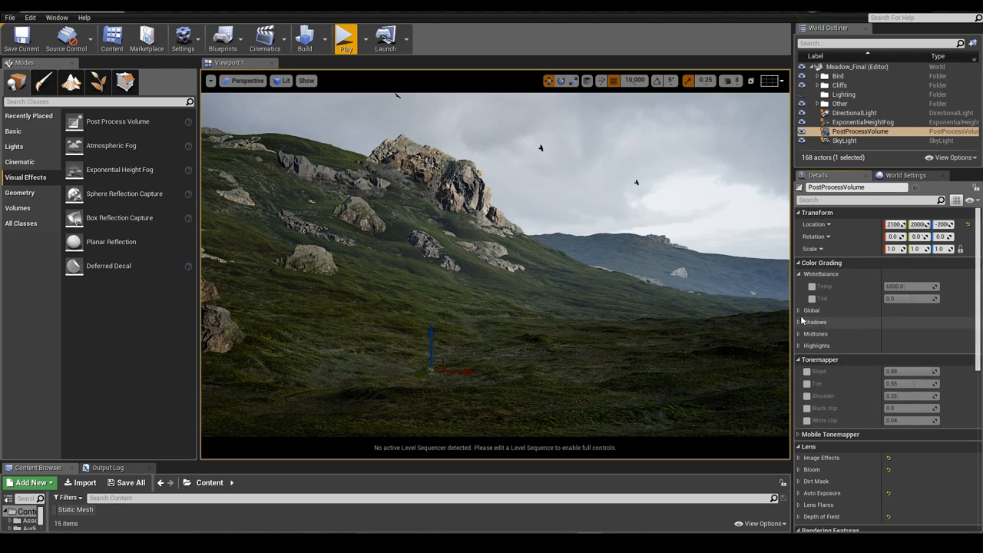
click(799, 310)
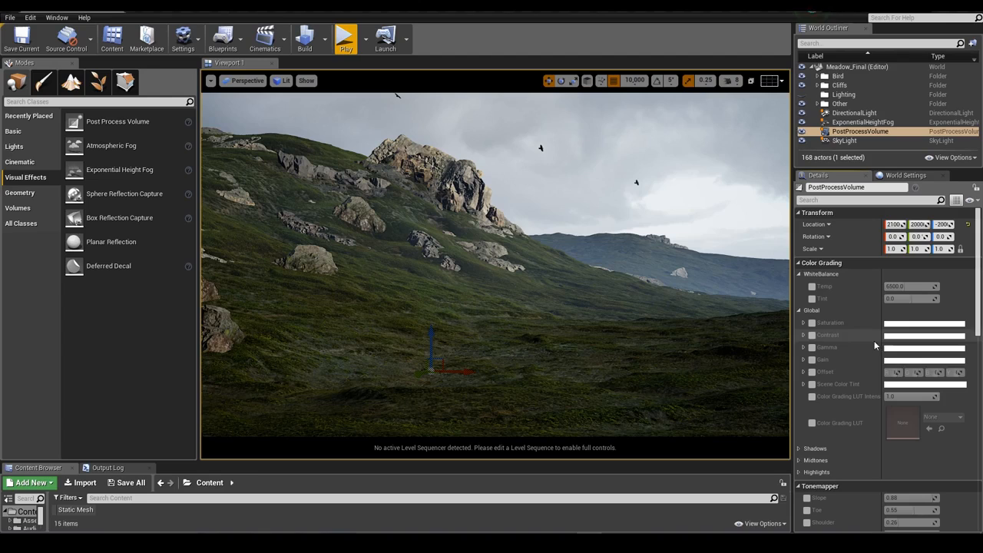
Toggle game view to hide the editor gizmo and return to the bookmarked hillside camera view.
right_drag(620, 318, 597, 318)
key(g)
key(1)
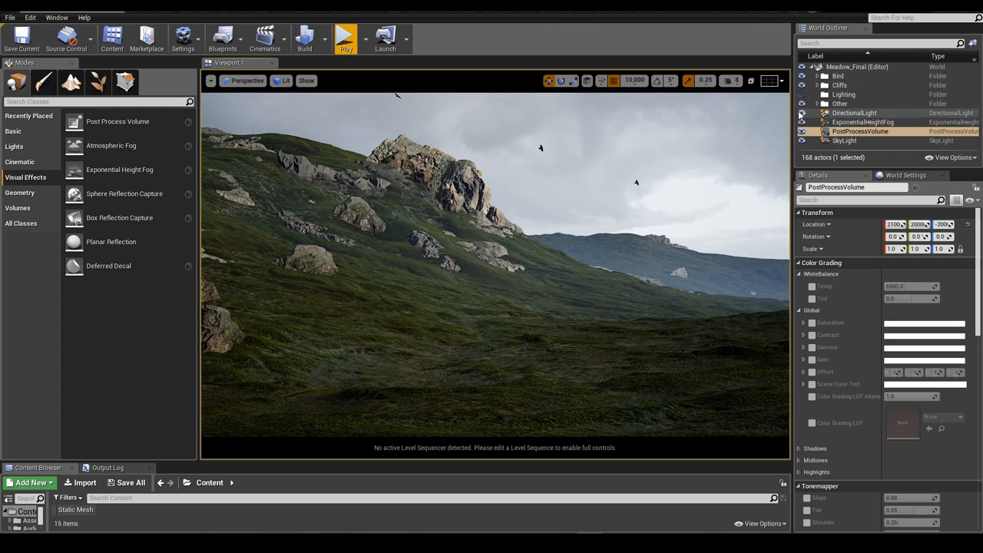
Move the directional light, height fog, post process volume and sky light into the Lighting folder.
click(845, 140)
shift+click(849, 114)
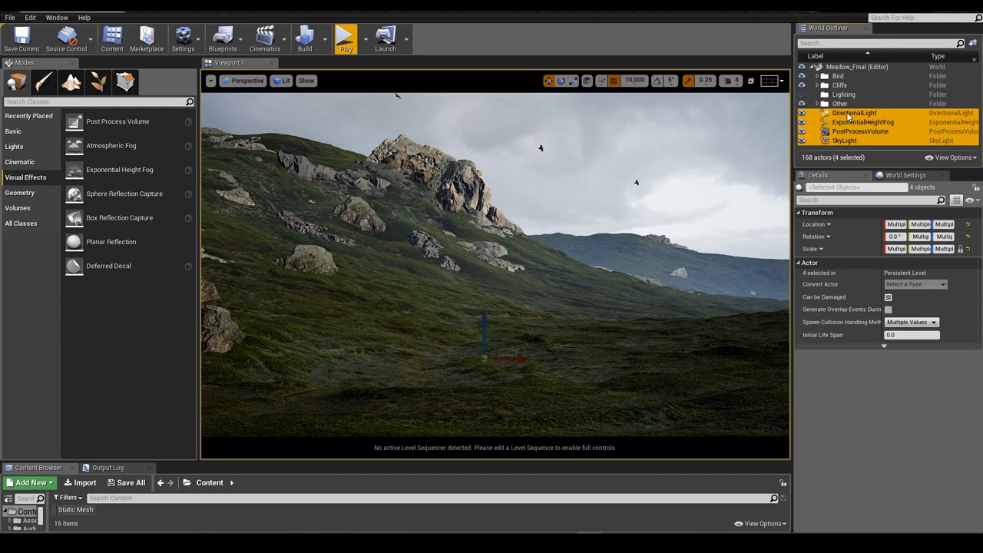
drag(859, 113, 843, 95)
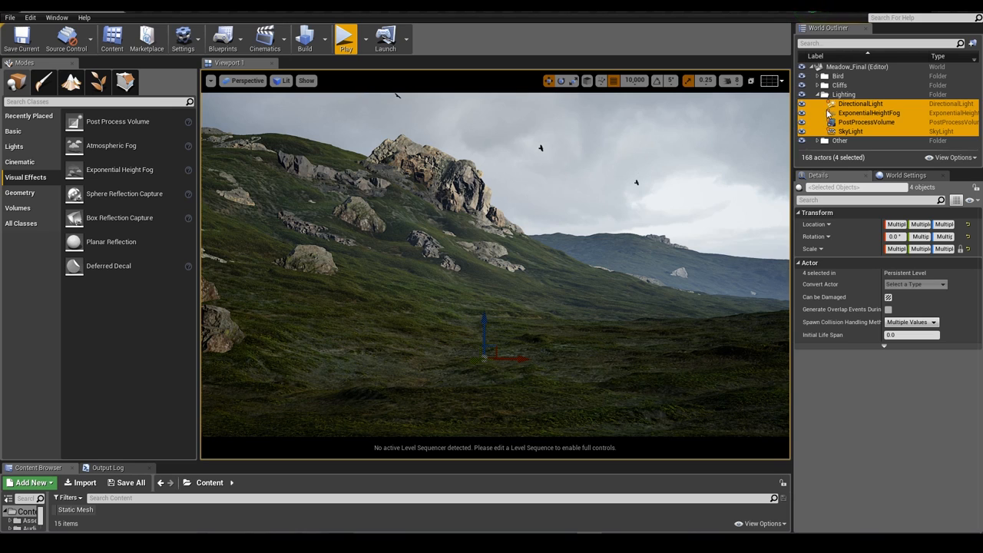
click(843, 95)
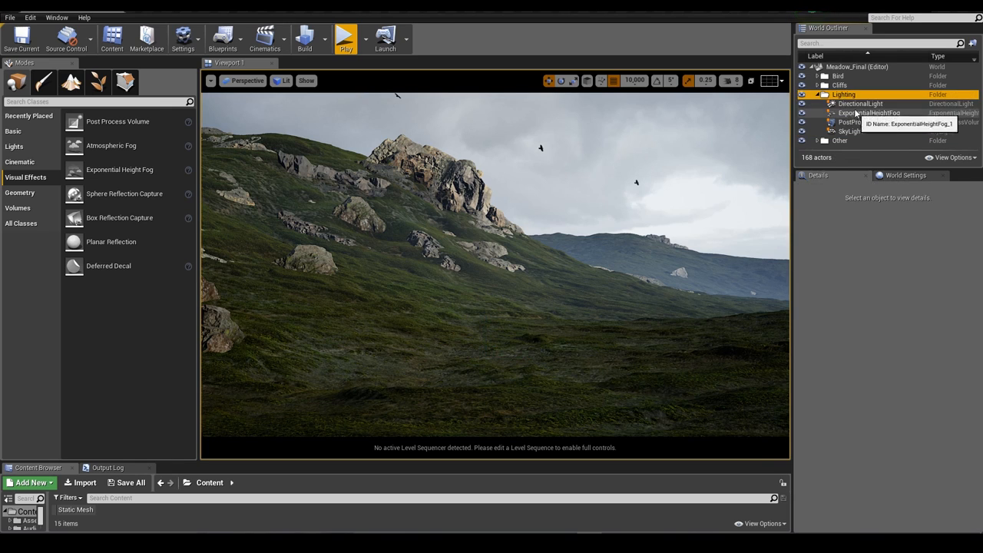
Rotate the directional light to about 140.39° around Z so the sun strikes the hillside from another direction.
click(858, 104)
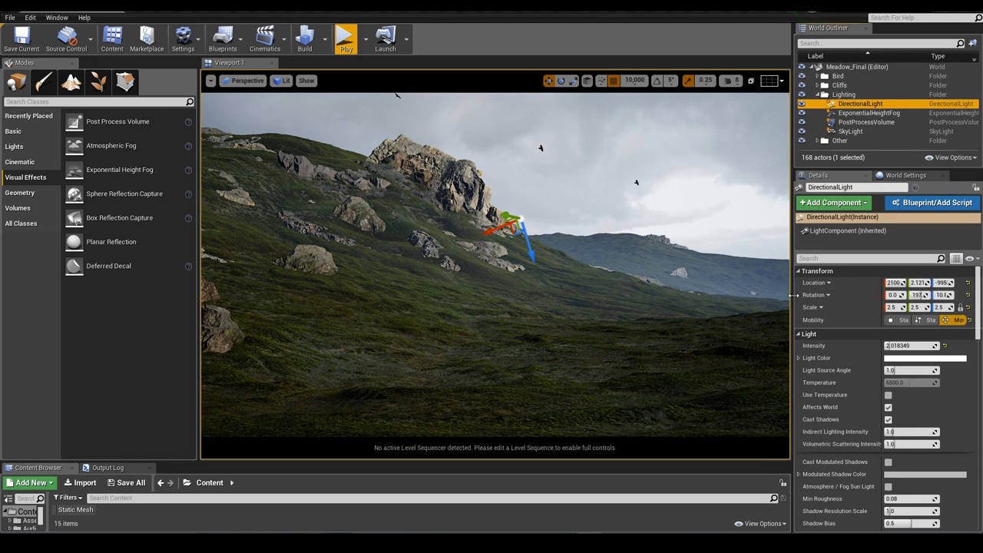
drag(881, 301, 864, 300)
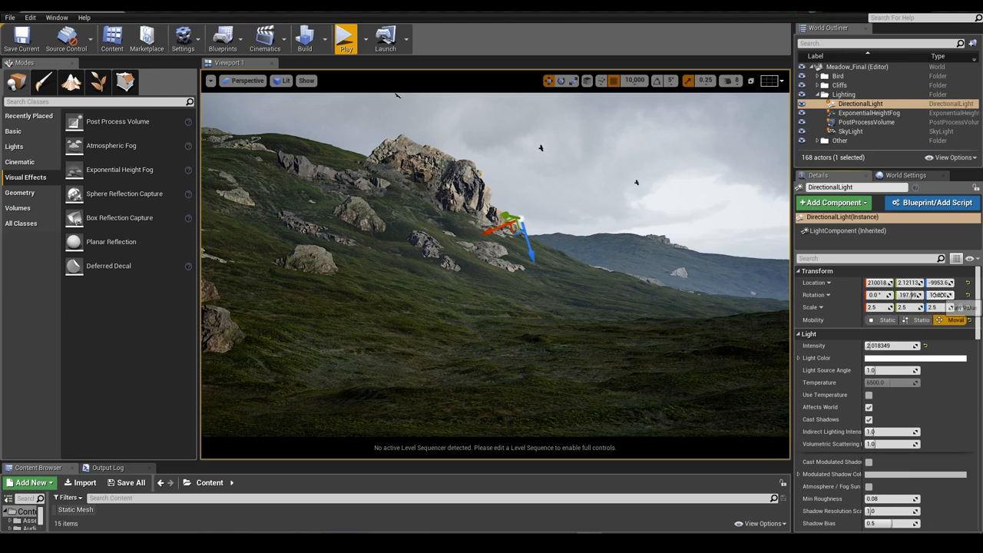
mouse_move(940, 294)
mouse_down()
mouse_move(959, 295)
mouse_move(948, 295)
mouse_up()
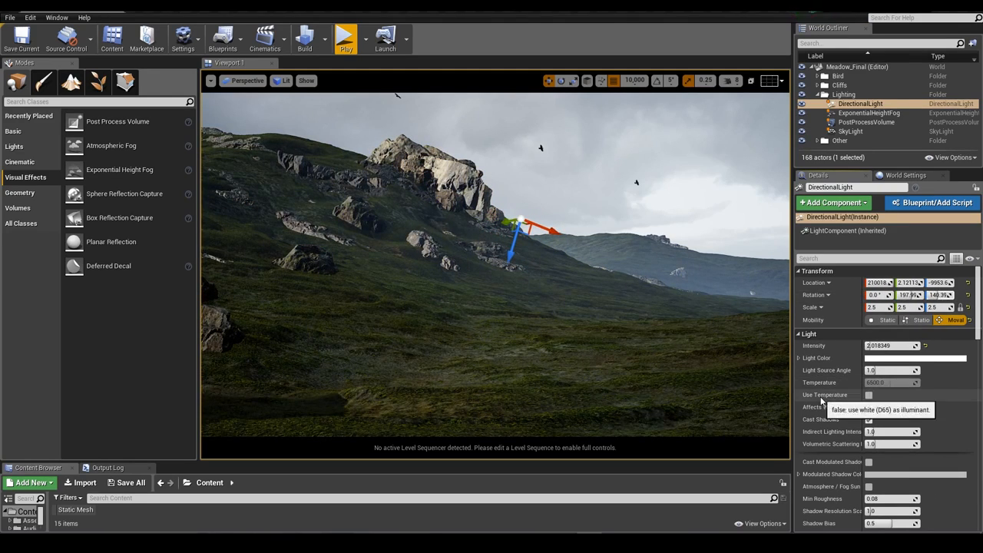
Enable Use Temperature on the directional light with a Temperature of about 5290, and rotate it to about 244.7° around Y.
click(868, 395)
drag(902, 382, 883, 383)
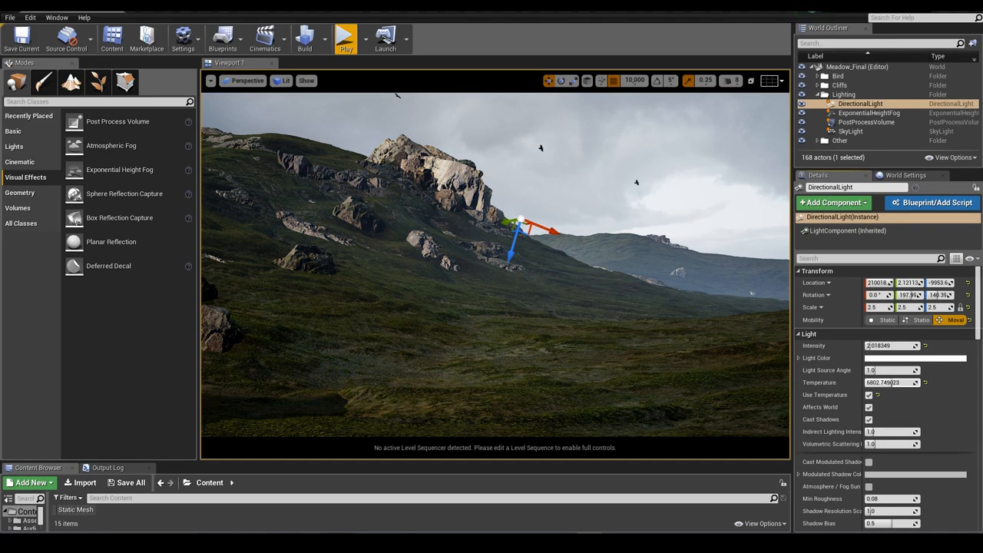
drag(908, 295, 918, 295)
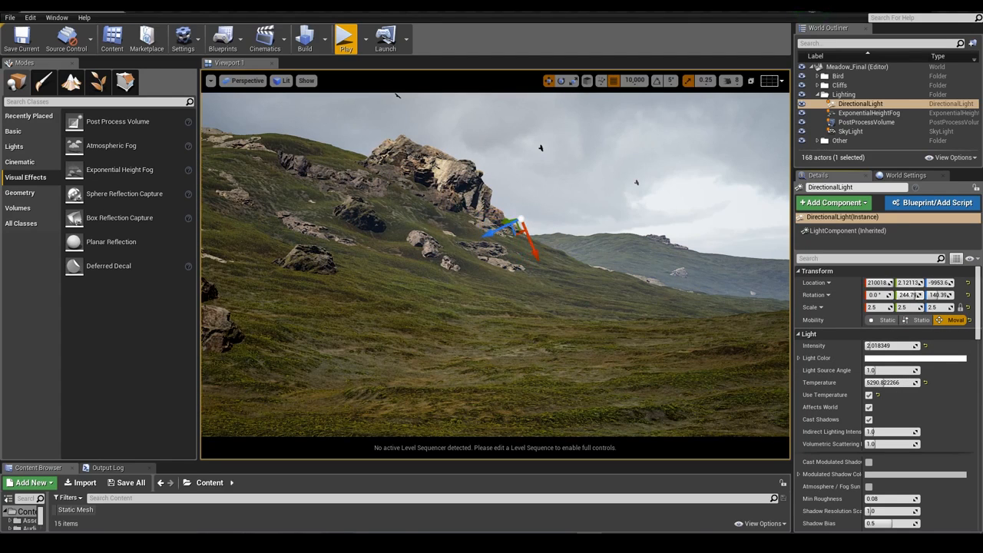
click(529, 235)
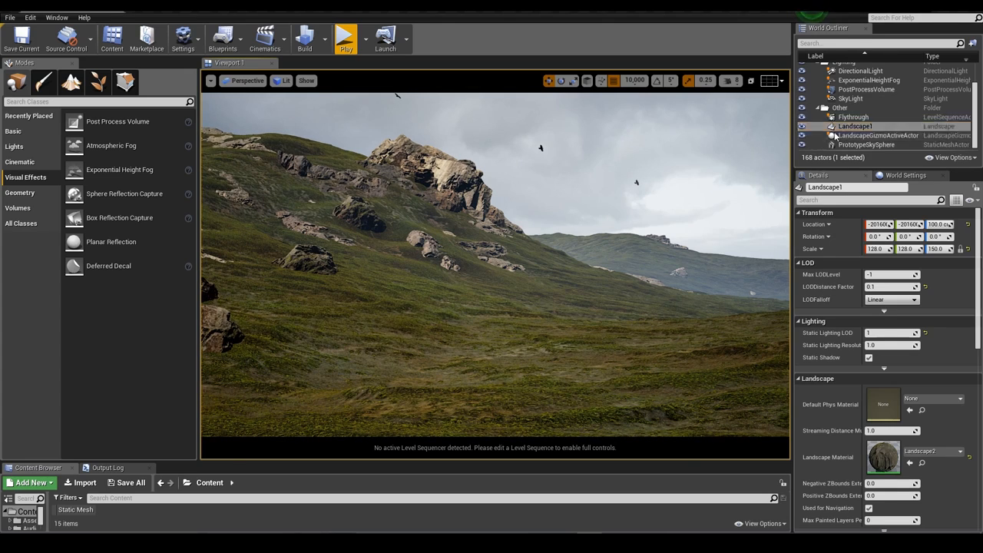
Give the sky light a solid muted olive-green Lower Hemisphere Color, sRGB hex ABAF8FFF.
click(850, 98)
scroll(881, 438, down, 3)
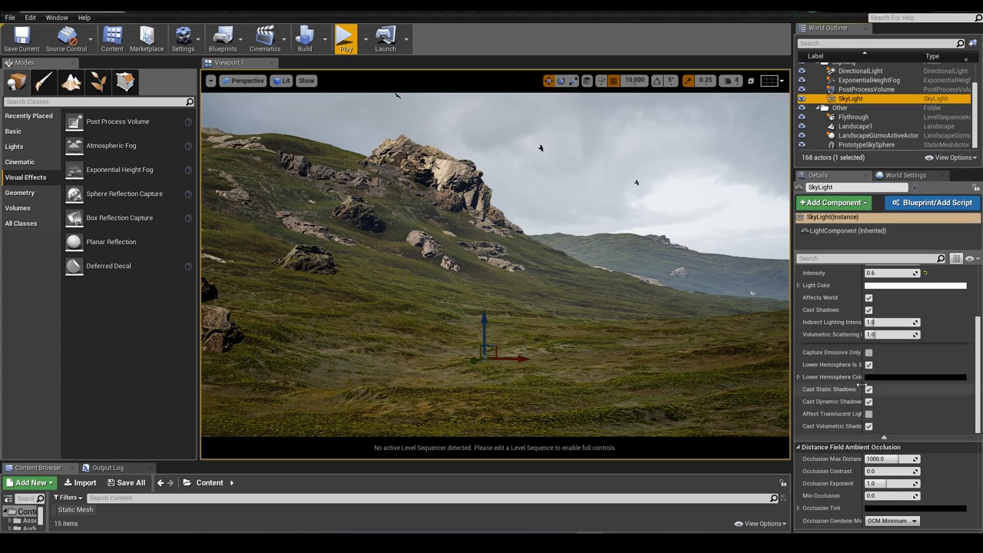
drag(861, 364, 893, 366)
click(898, 365)
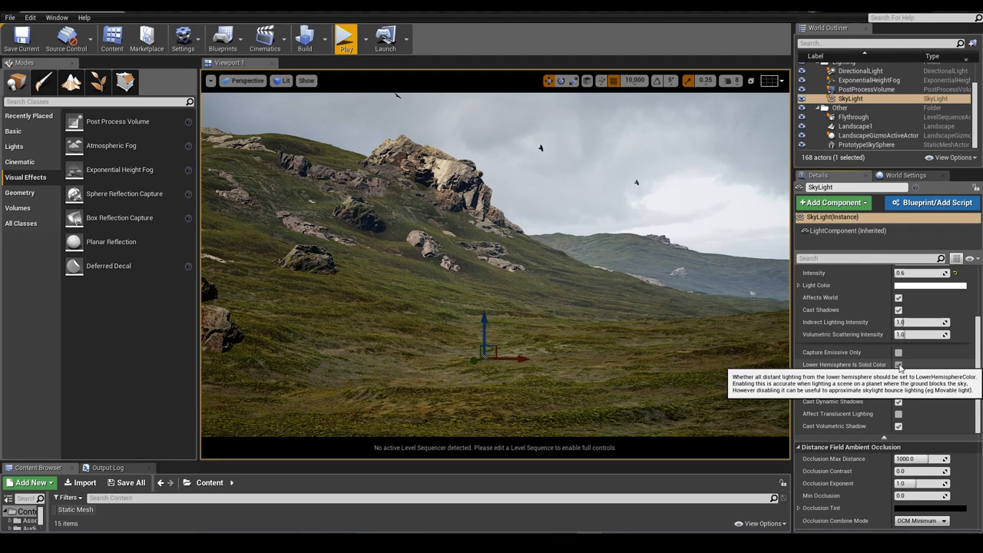
click(899, 366)
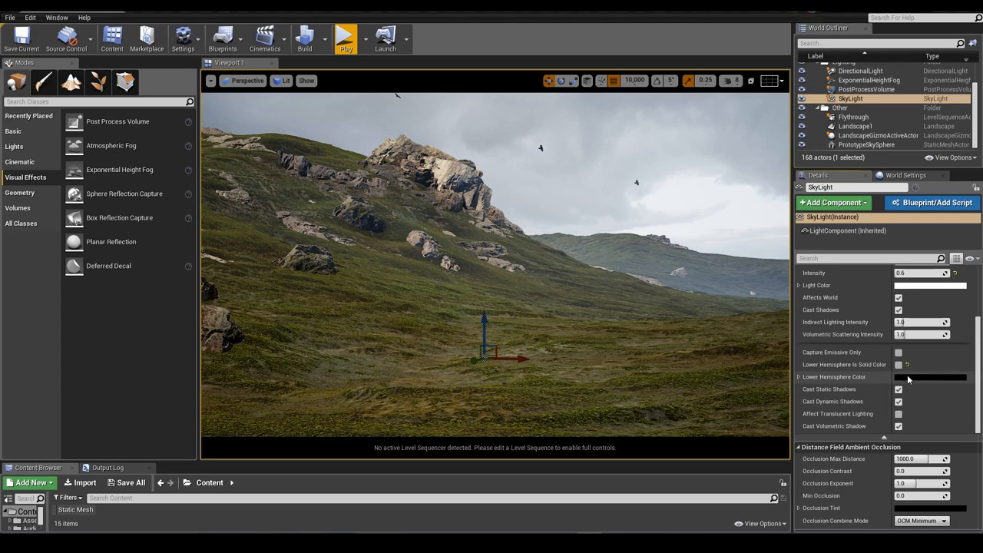
click(907, 376)
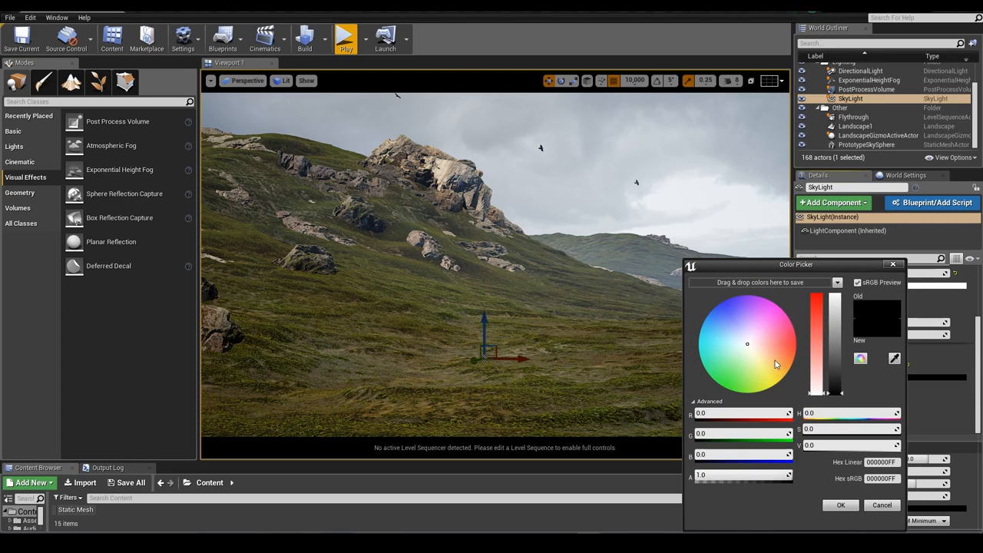
click(881, 505)
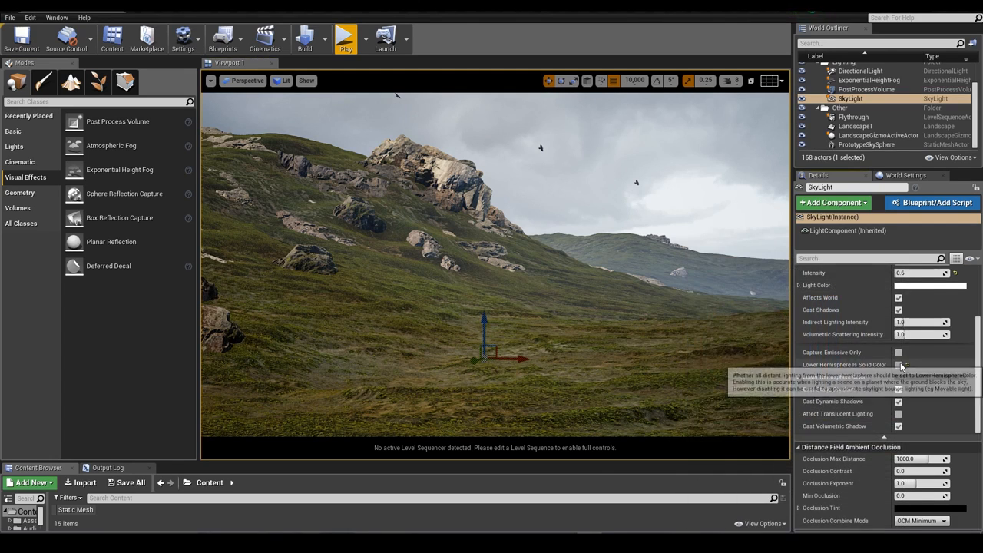
click(906, 376)
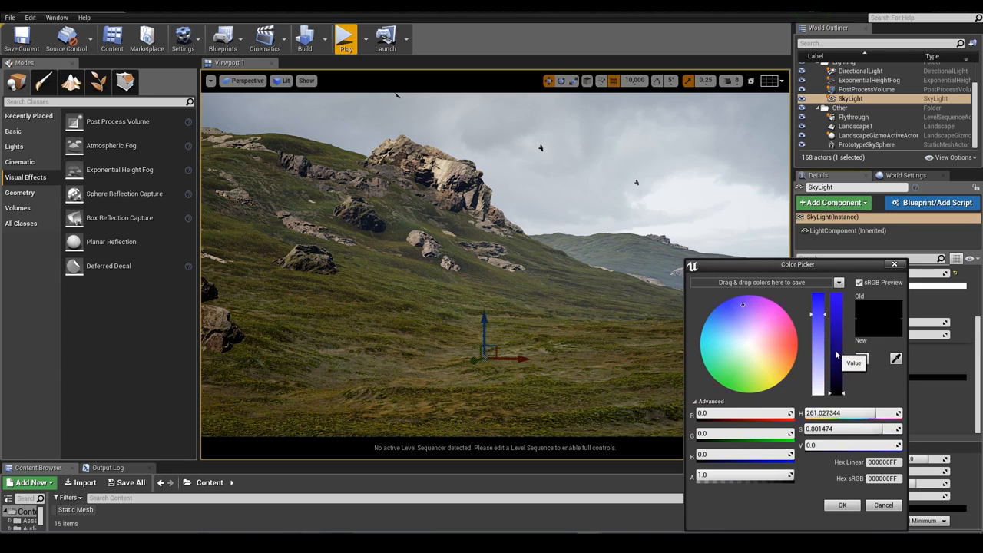
drag(836, 355, 836, 294)
mouse_move(763, 341)
mouse_down()
mouse_move(770, 339)
mouse_move(744, 343)
mouse_move(748, 358)
mouse_move(763, 344)
mouse_move(735, 374)
mouse_move(753, 373)
mouse_move(756, 359)
mouse_up()
mouse_move(839, 367)
mouse_down()
mouse_move(839, 376)
mouse_move(844, 351)
mouse_up()
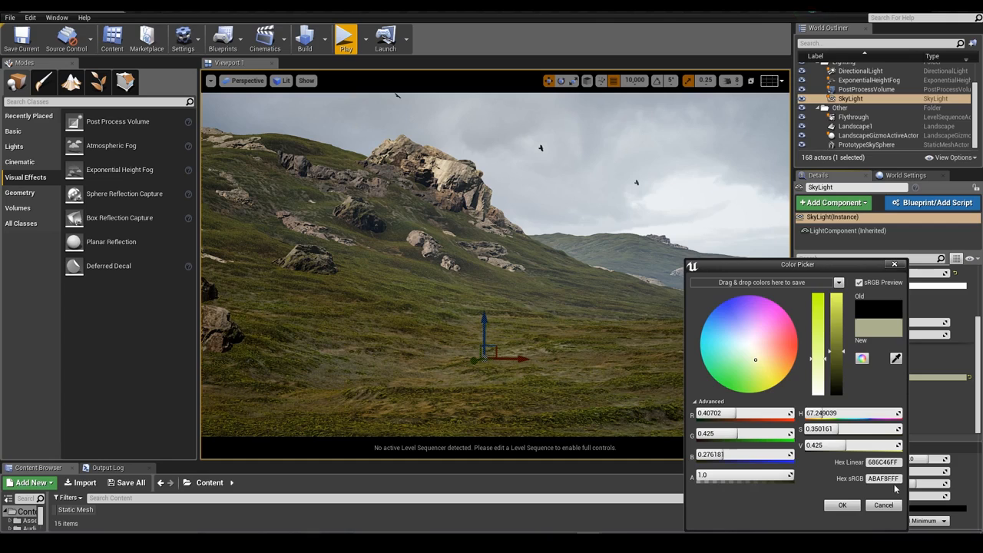
click(850, 504)
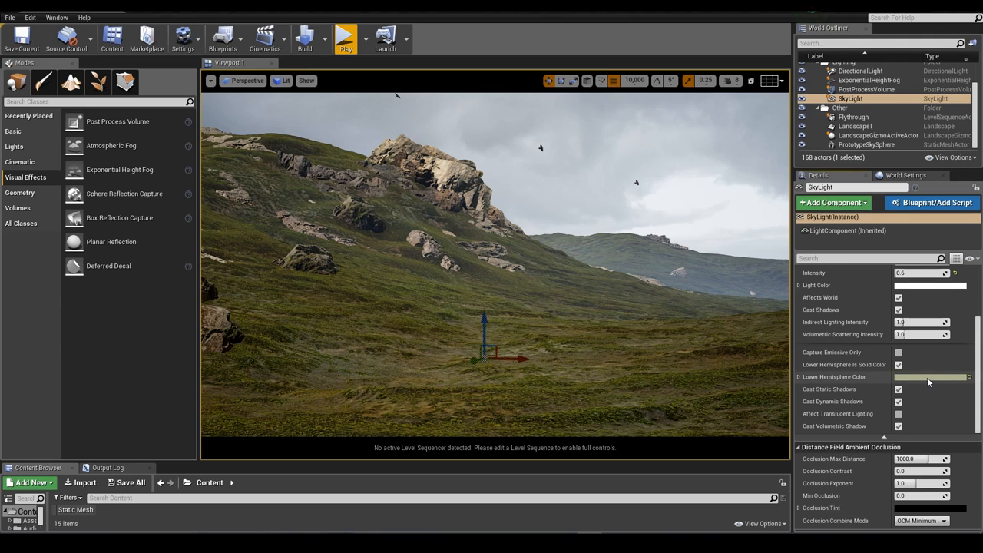
Test the sky light's Intensity at 2.0 and 1.0, settle on 0.5, and hide the gizmo with game view.
scroll(881, 381, down, 1)
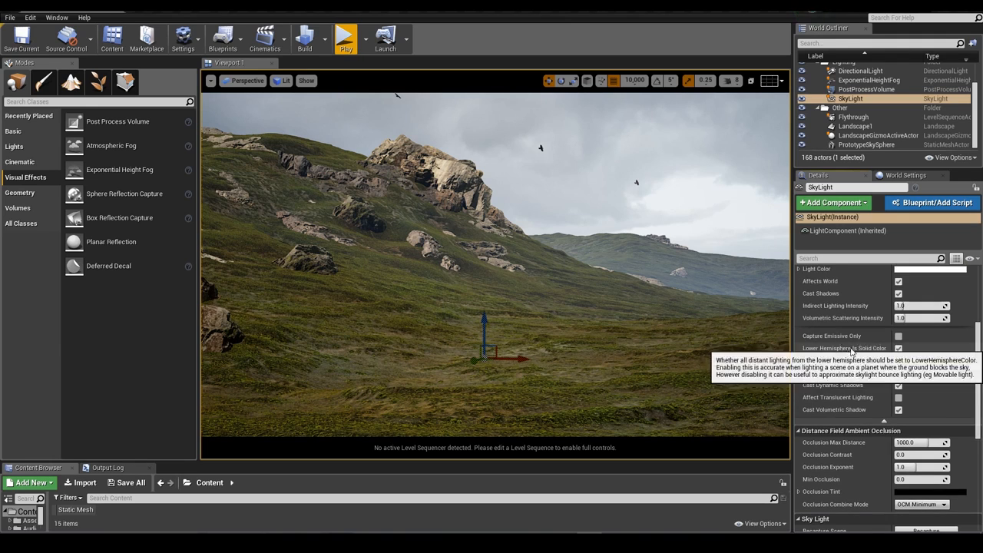
scroll(866, 368, up, 5)
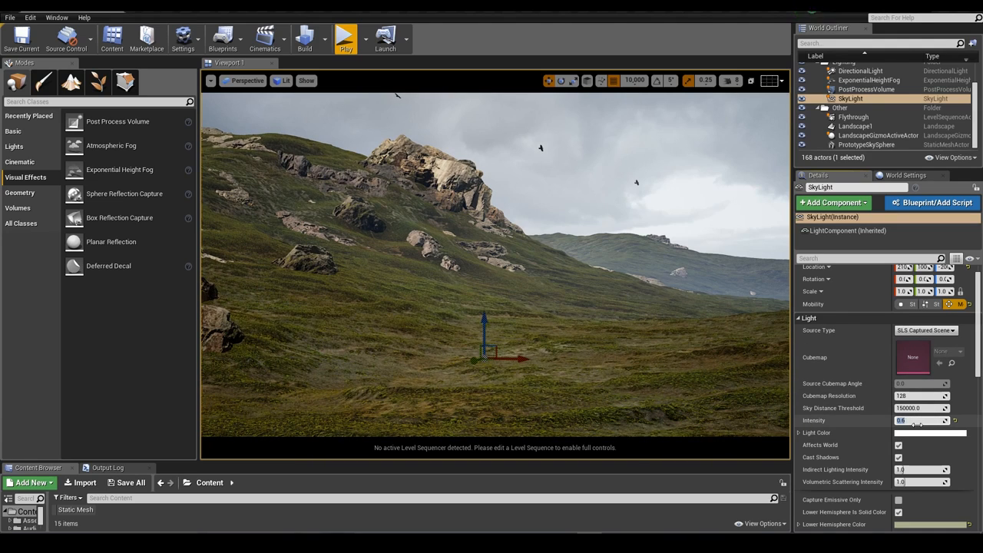
key(Return)
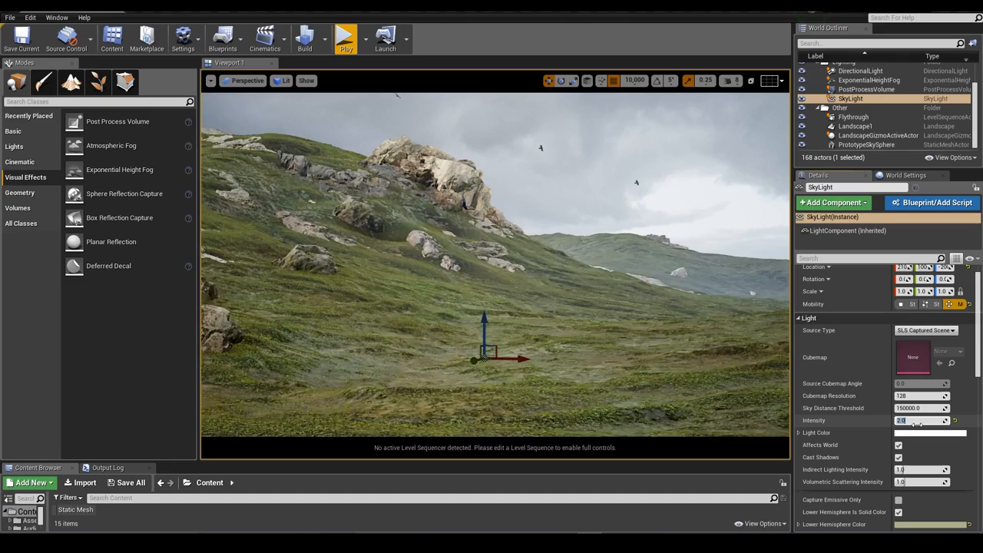
text(5)
key(Return)
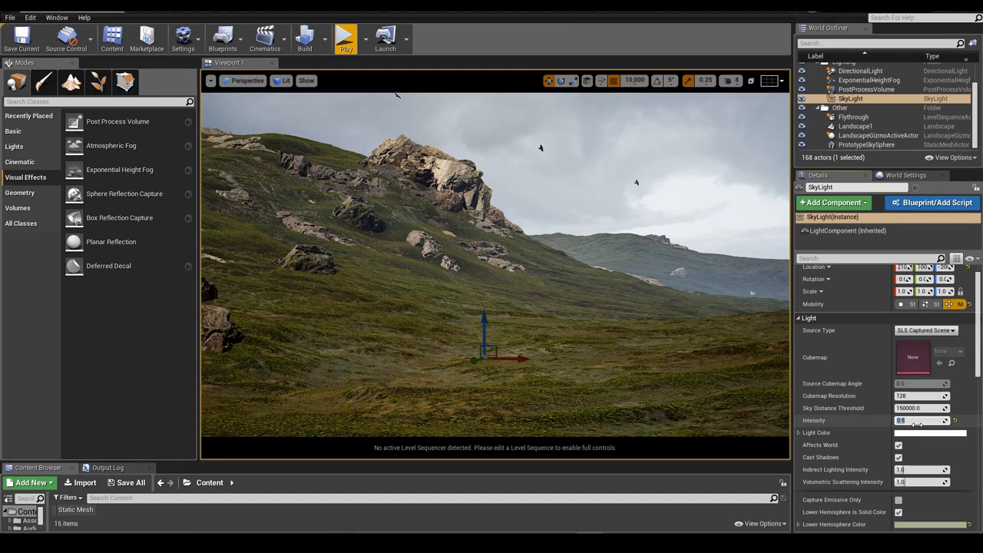
text(.5)
key(Return)
key(BackSpace)
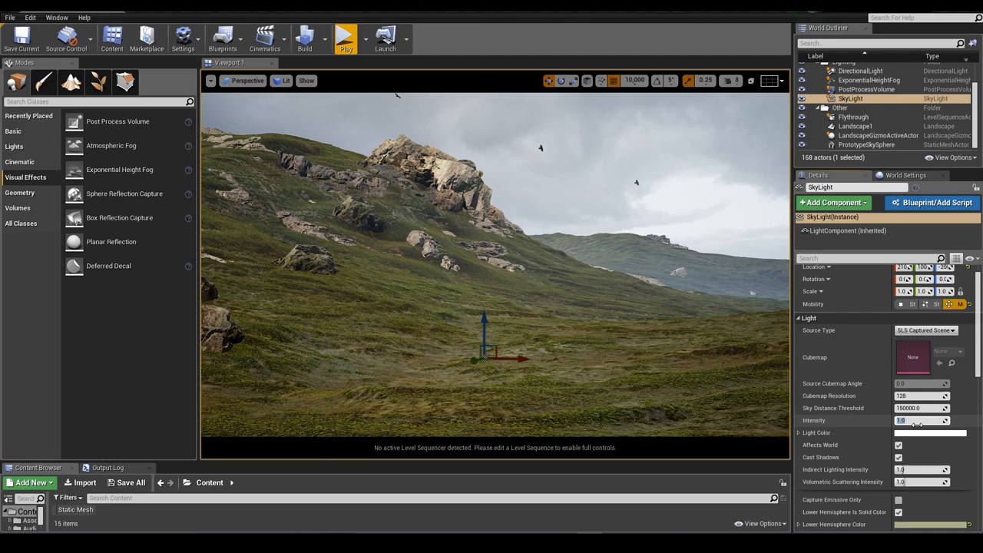
text(.5)
key(Return)
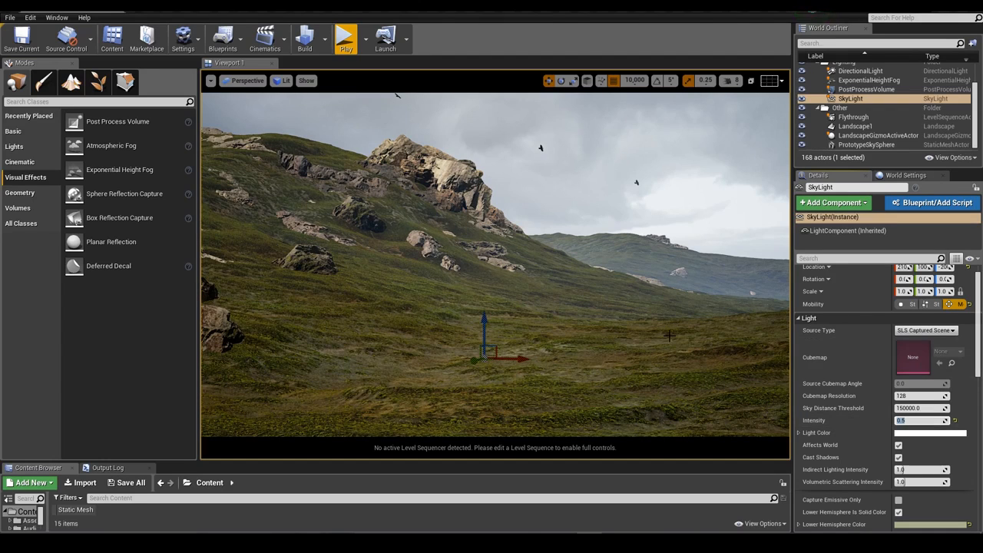
mouse_move(667, 336)
right_down()
mouse_move(685, 317)
mouse_move(662, 361)
mouse_move(667, 327)
right_up()
key(g)
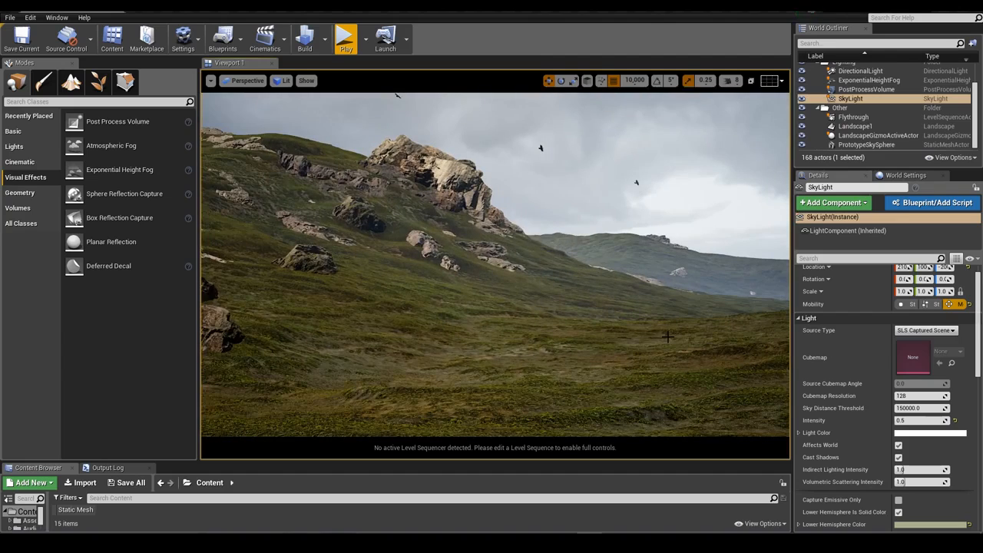
Set the directional light's Intensity to 5.
scroll(859, 144, up, 3)
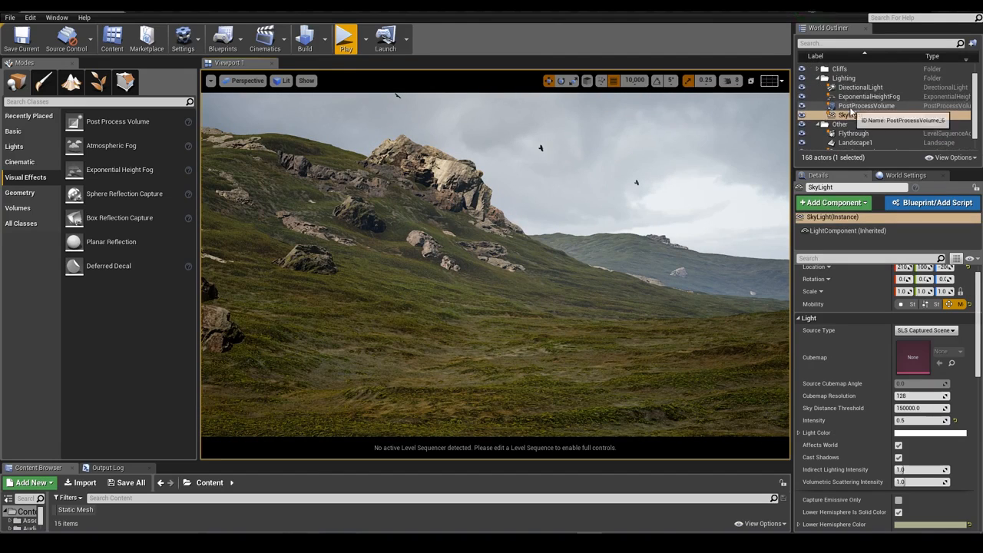
click(860, 87)
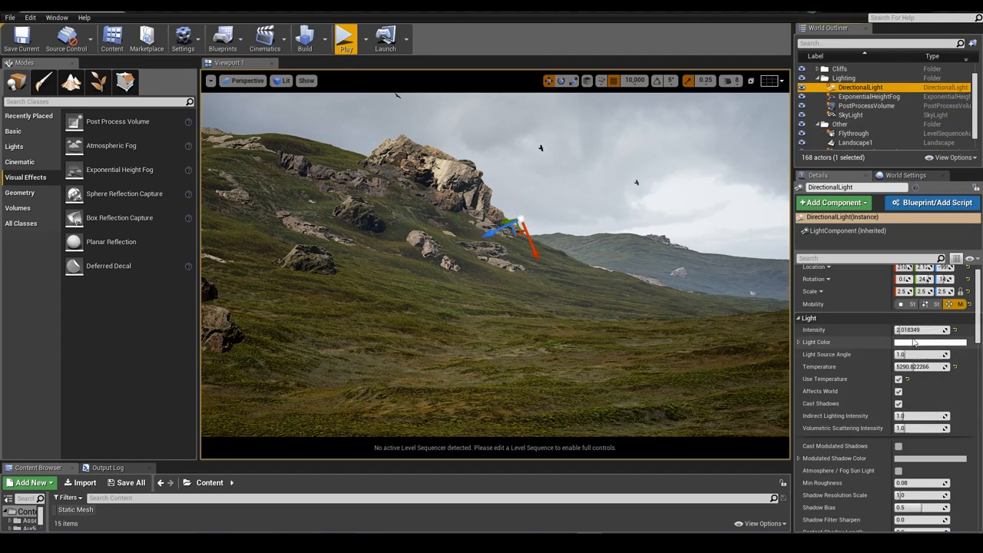
click(914, 329)
text(5)
key(Return)
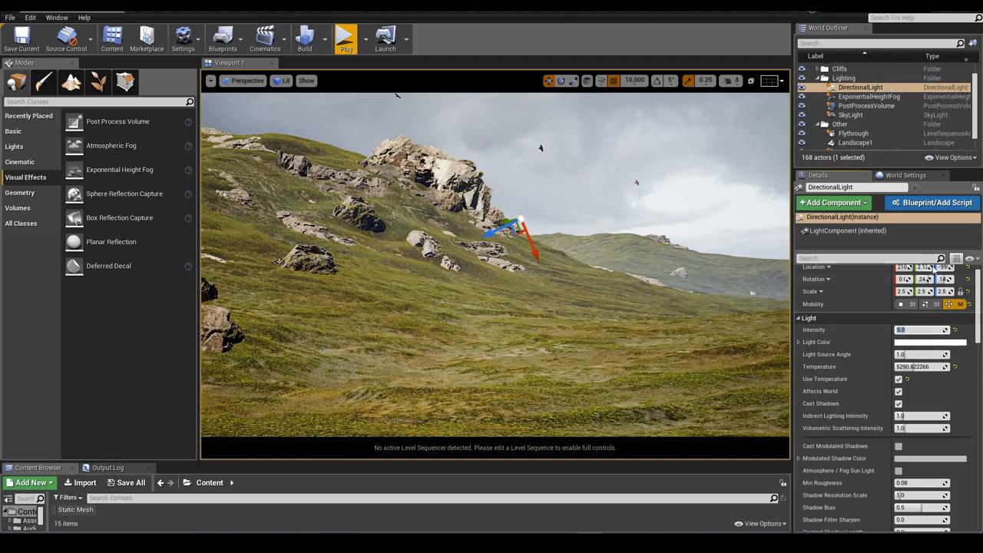
Rotate the directional light further around Y and Z, and reduce its Intensity to suit the hillside.
mouse_move(922, 279)
mouse_down()
mouse_move(940, 280)
mouse_move(909, 280)
mouse_move(933, 280)
mouse_up()
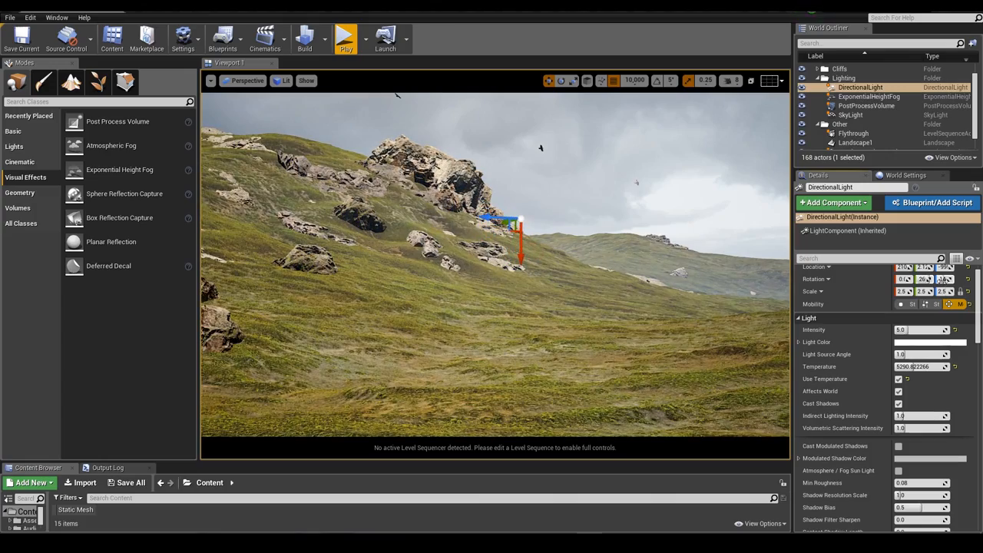
mouse_move(620, 282)
right_down()
mouse_move(633, 260)
mouse_move(619, 282)
right_up()
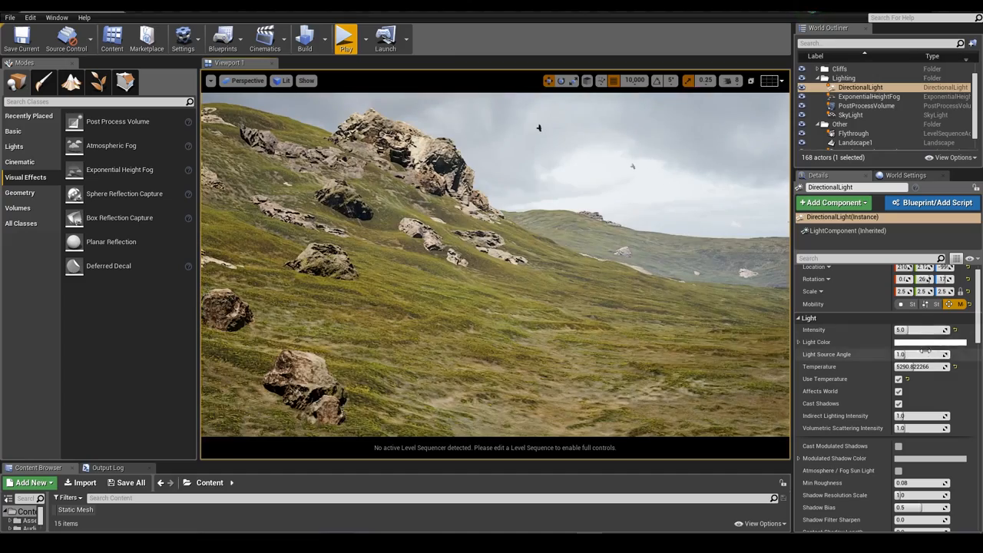
mouse_move(916, 332)
mouse_down()
mouse_move(883, 332)
mouse_move(917, 329)
mouse_move(899, 329)
mouse_up()
mouse_move(682, 298)
right_down()
mouse_move(662, 289)
mouse_move(686, 296)
right_up()
key(g)
key(g)
key(q)
key(e)
key(q)
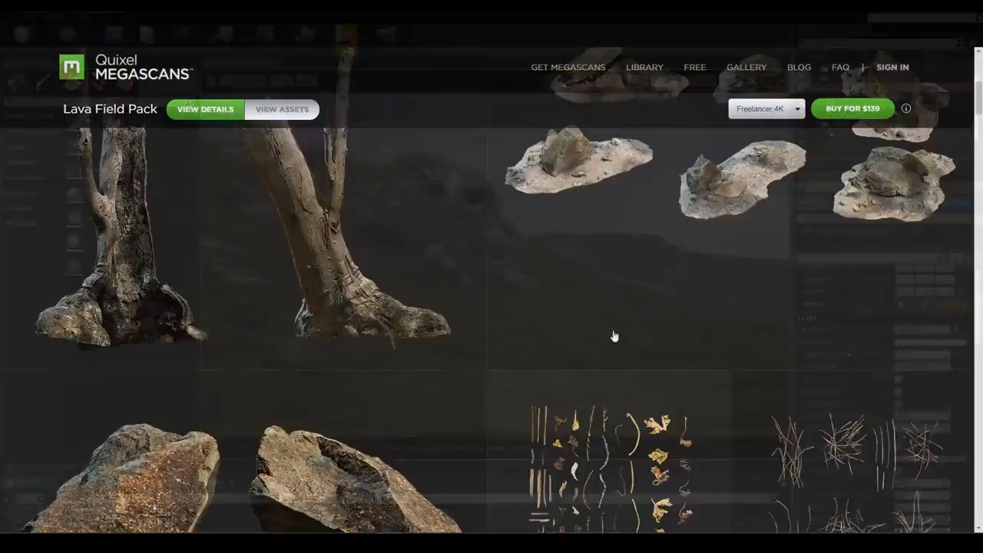
Switch to the Quixel Megascans website, browse the Lava Field Pack and open the Rock Volcanic asset's details.
scroll(580, 209, up, 1)
scroll(585, 206, down, 3)
scroll(585, 205, down, 10)
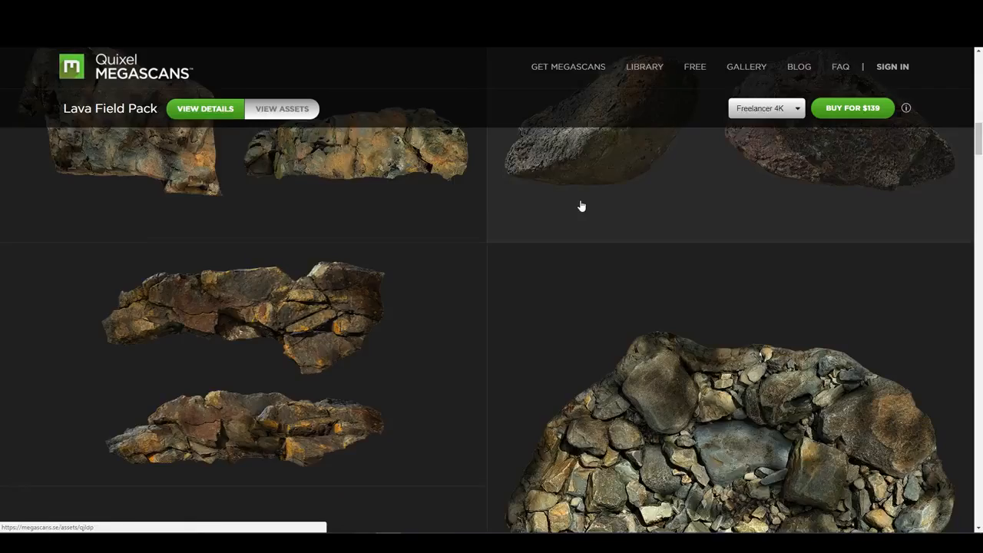
scroll(581, 206, down, 5)
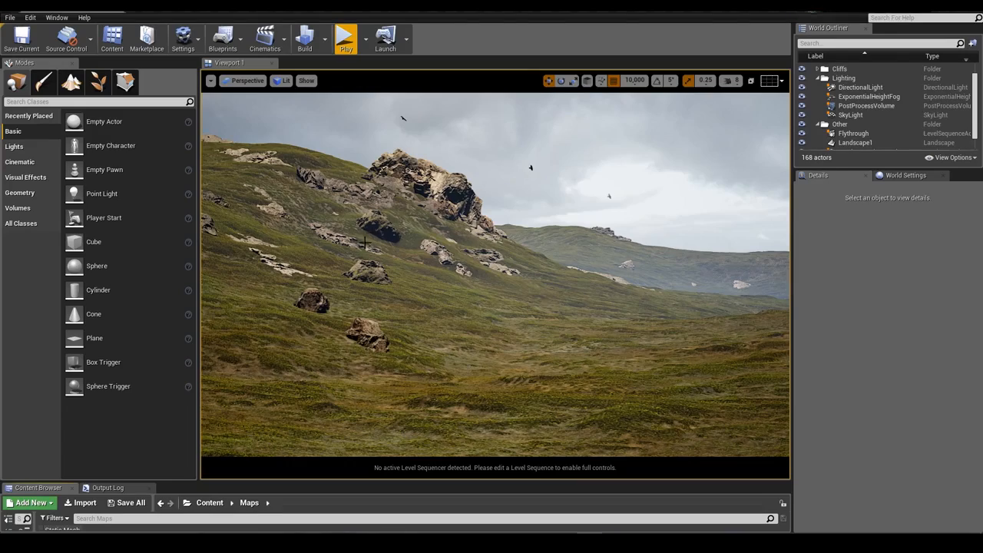
click(366, 243)
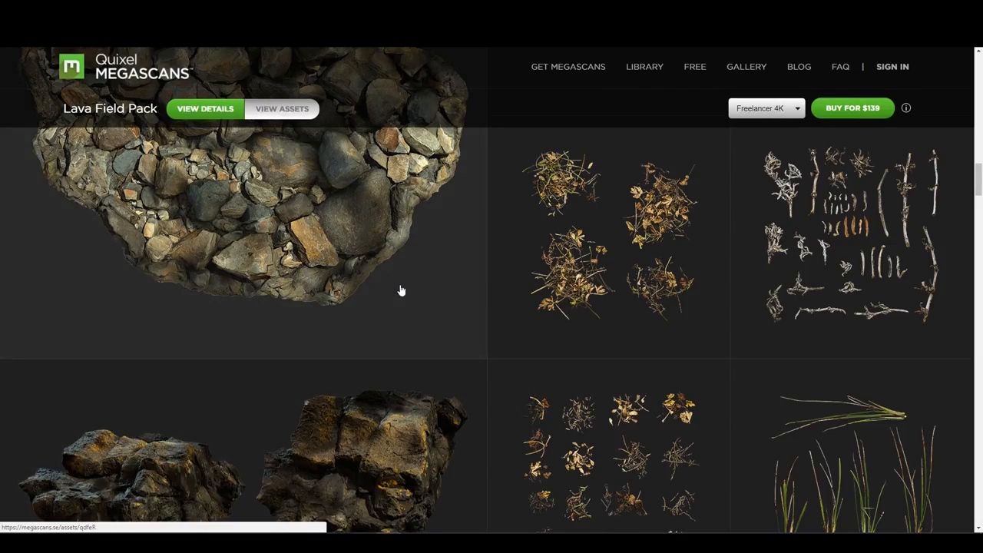
scroll(278, 315, up, 3)
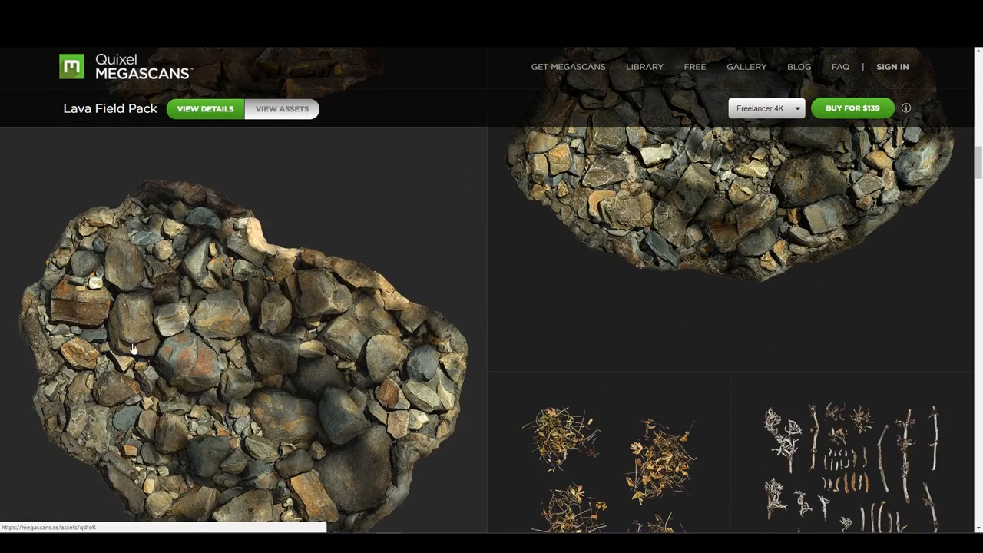
click(238, 319)
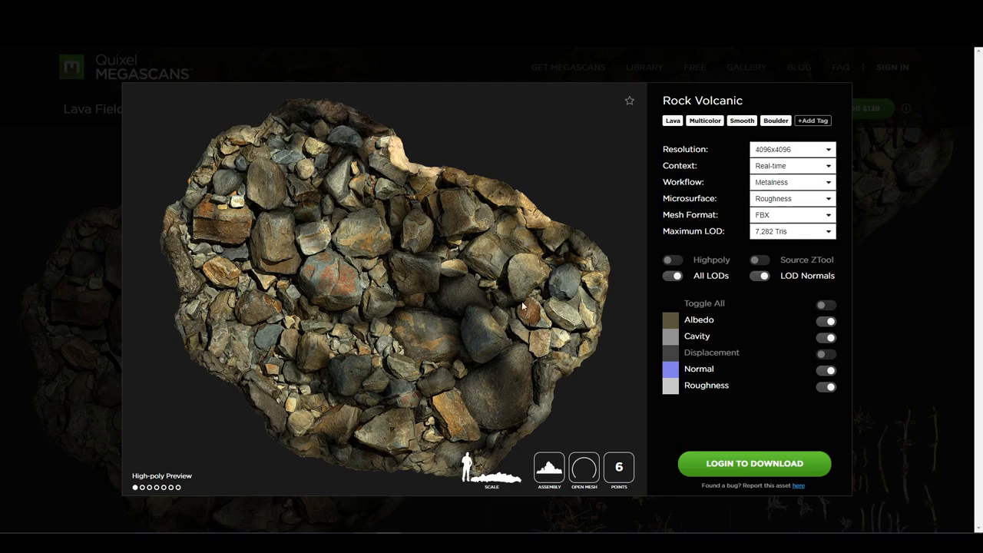
Close the Rock Volcanic details and browse the other assets of the Lava Field Pack.
click(50, 244)
scroll(473, 358, down, 10)
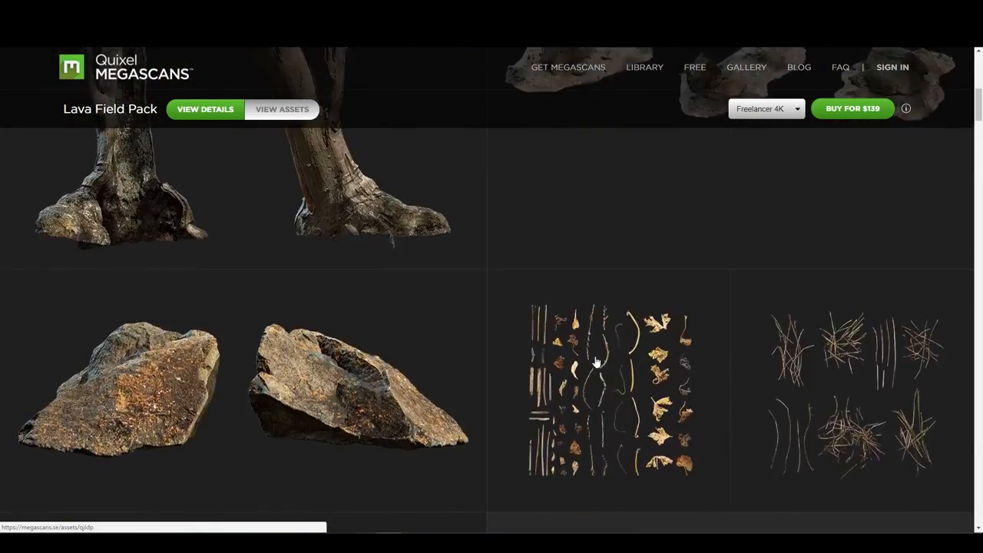
scroll(596, 361, up, 10)
click(644, 355)
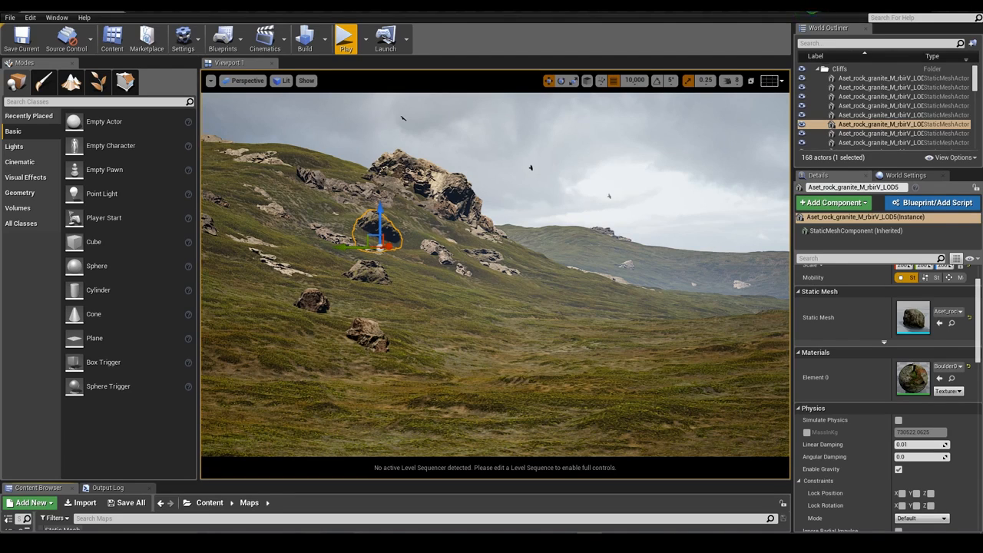
Switch back to Unreal Editor, select the landscape and activate foliage painting.
click(463, 296)
key(g)
key(g)
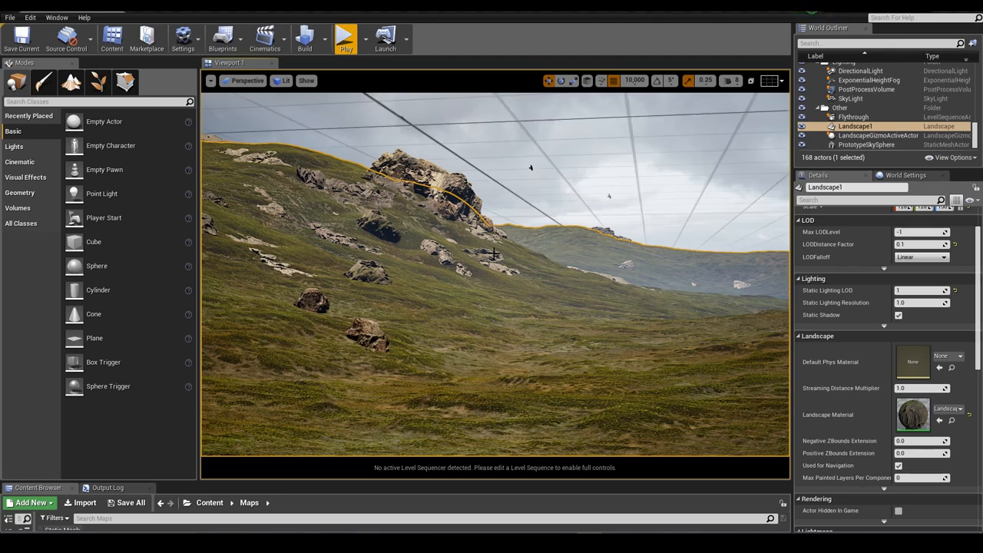
click(99, 82)
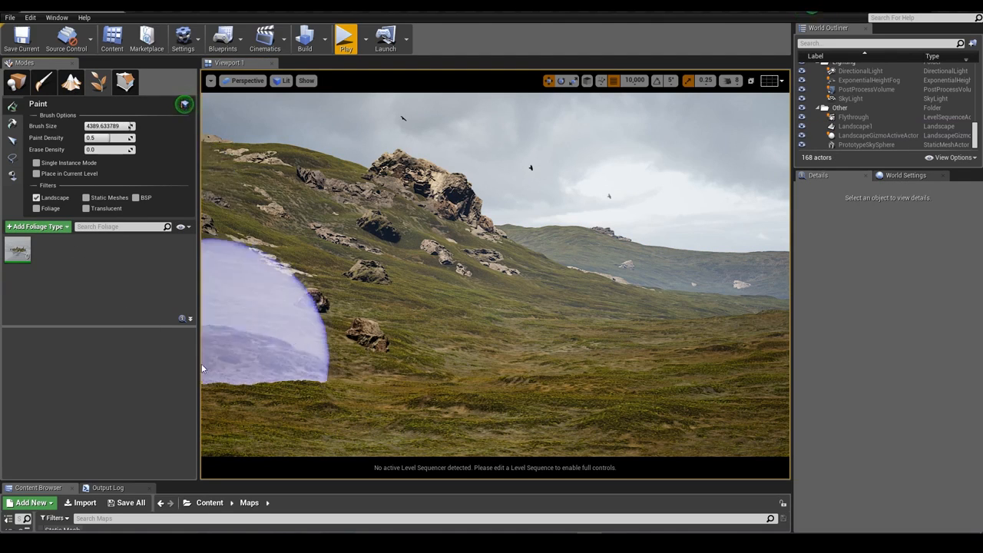
Enlarge the Content Browser and open the RockAssembly02 folder inside Content/Meshes.
drag(221, 482, 240, 440)
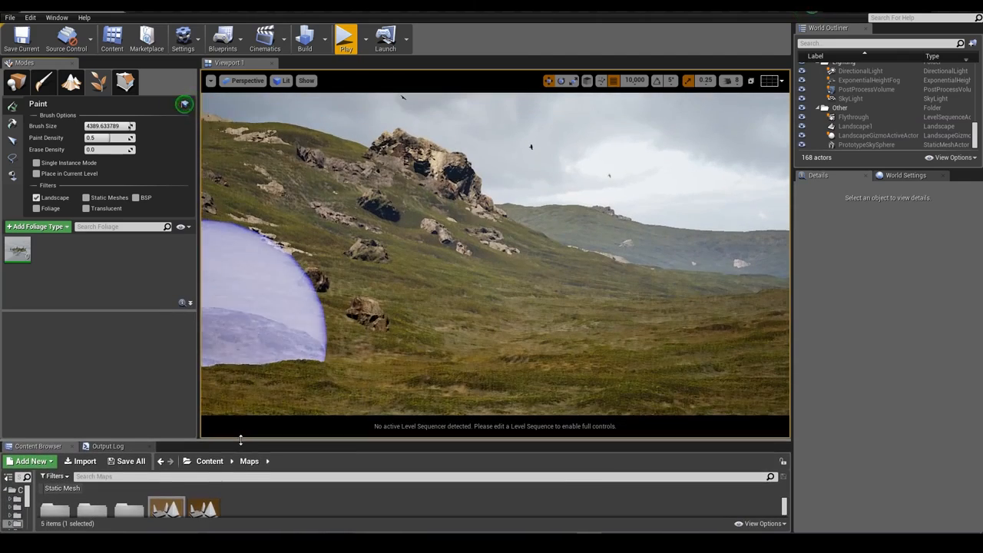
click(208, 460)
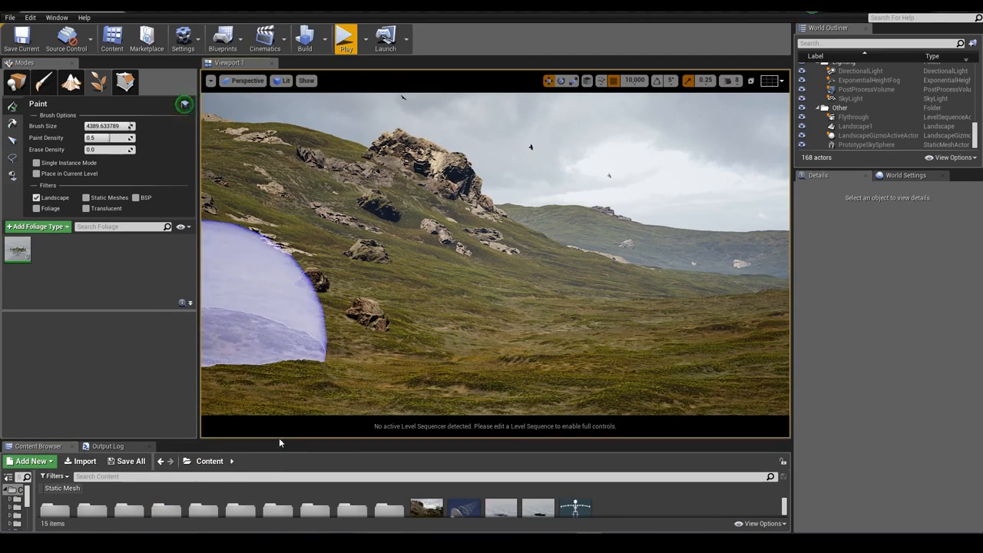
drag(274, 440, 281, 412)
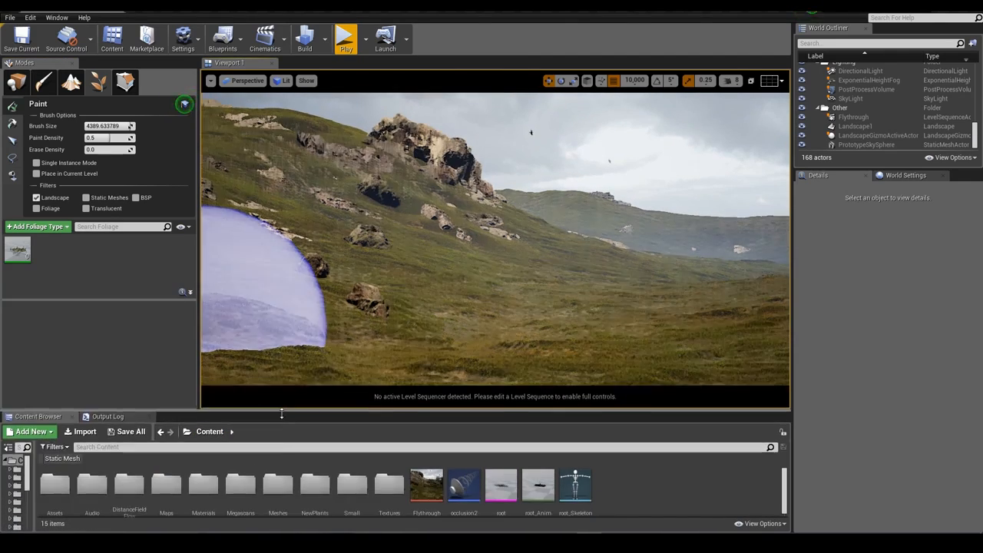
double_click(277, 480)
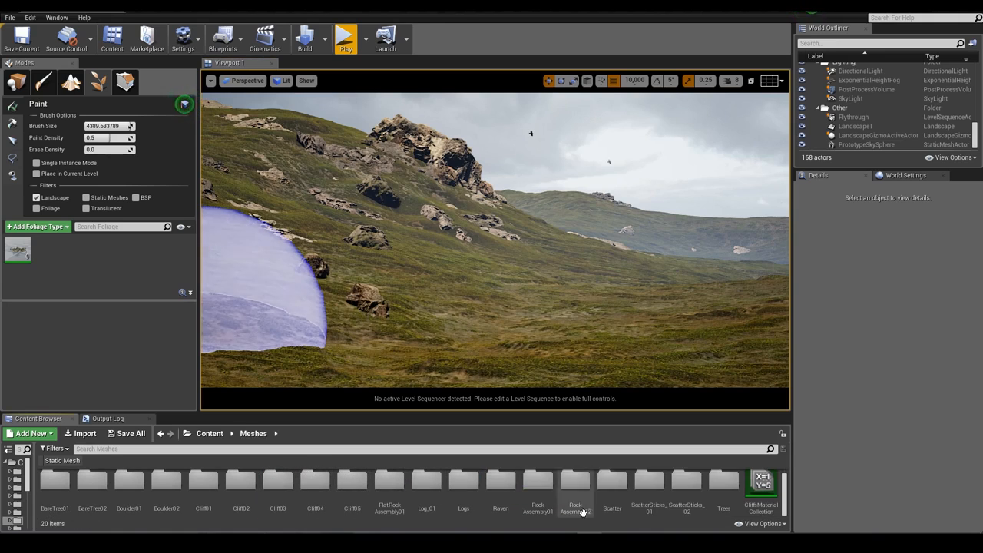
double_click(539, 484)
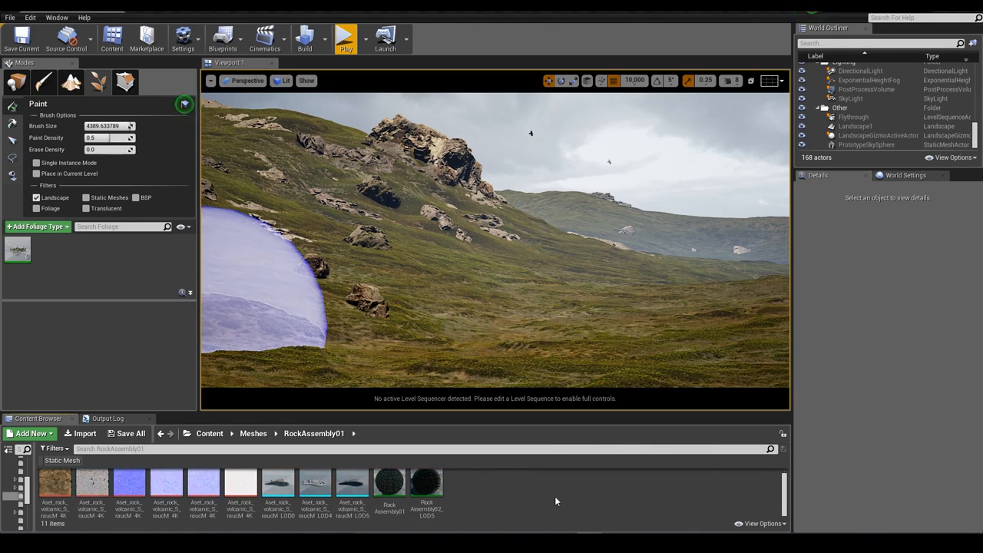
click(253, 433)
double_click(577, 482)
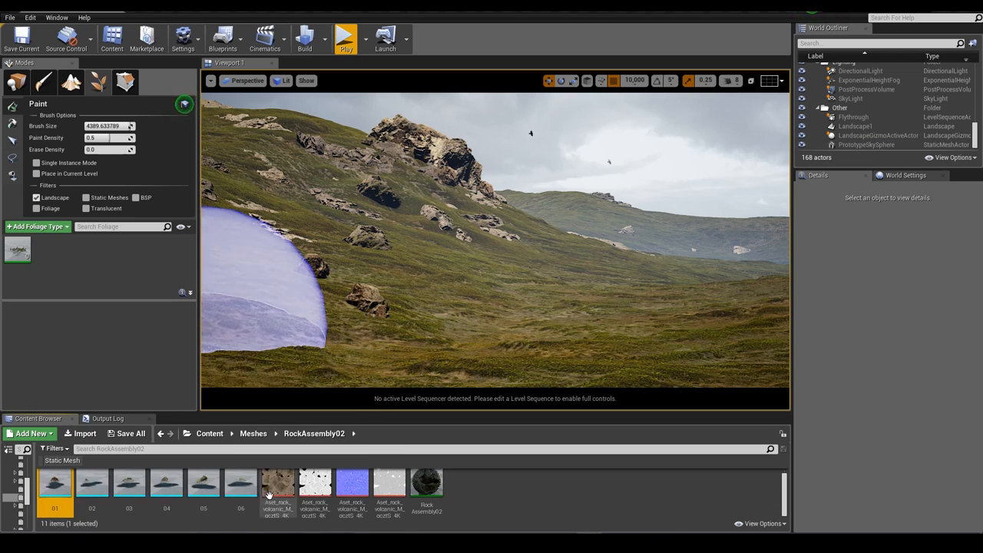
Add meshes 01 to 06 as foliage types, exclude the existing foliage type from painting, and select the six rock types.
shift+click(248, 492)
drag(248, 492, 82, 259)
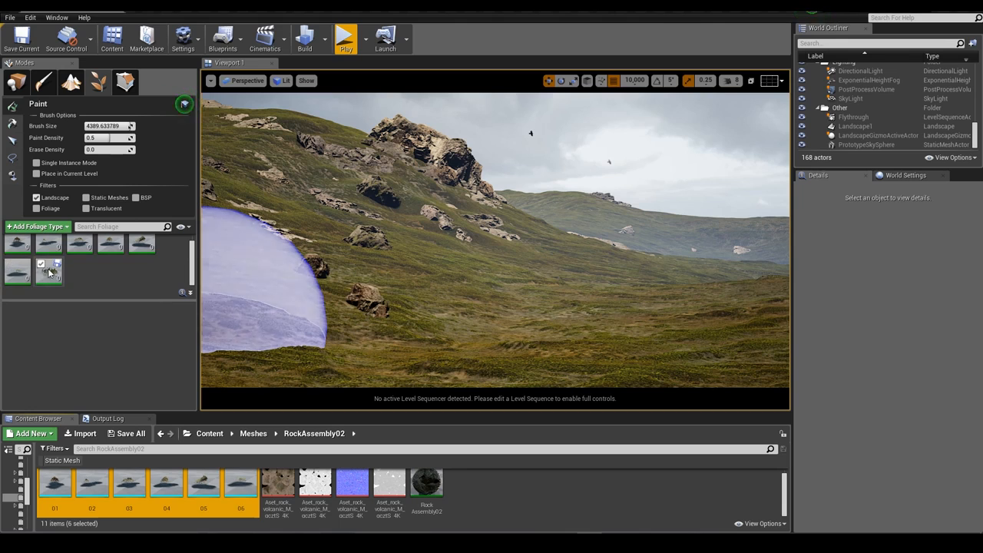
click(41, 264)
click(18, 272)
shift+click(19, 245)
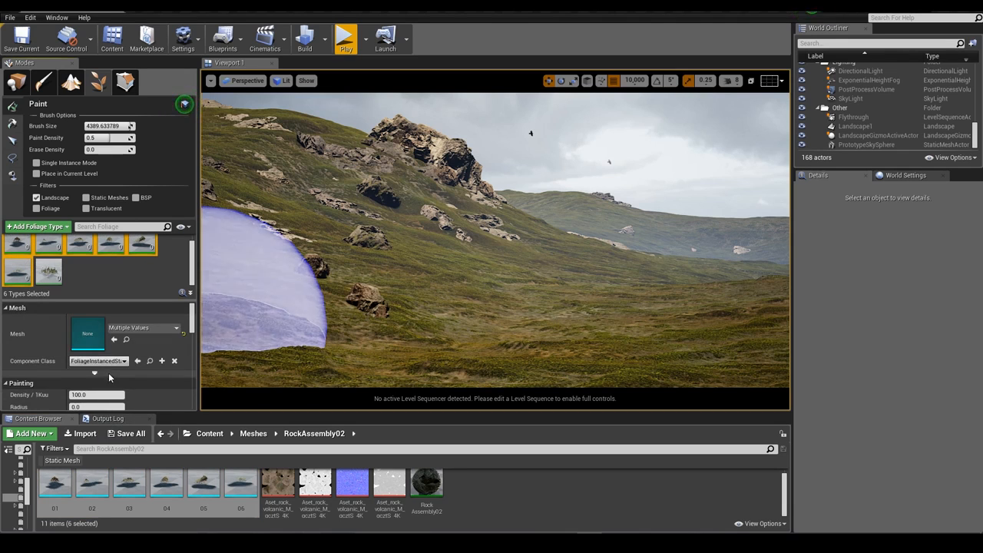
Set the six rock types' Density to 1 and their Scale X to a minimum of 5 and maximum of 12.
scroll(109, 378, down, 2)
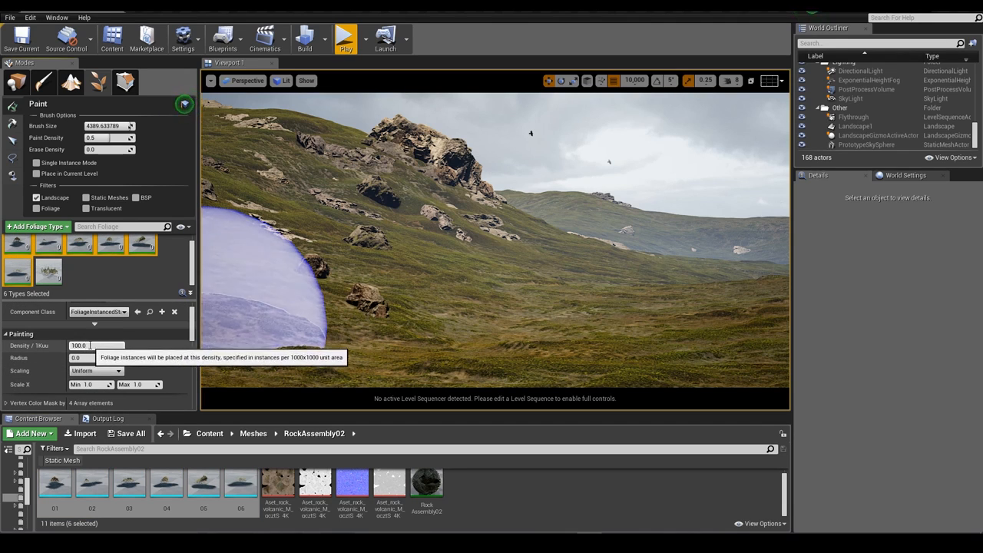
click(105, 346)
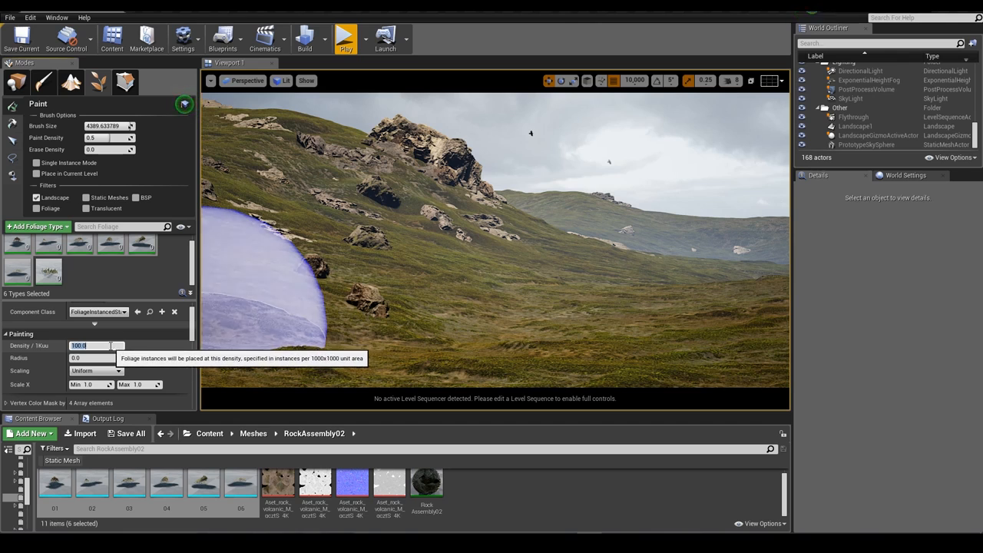
text(1)
key(Return)
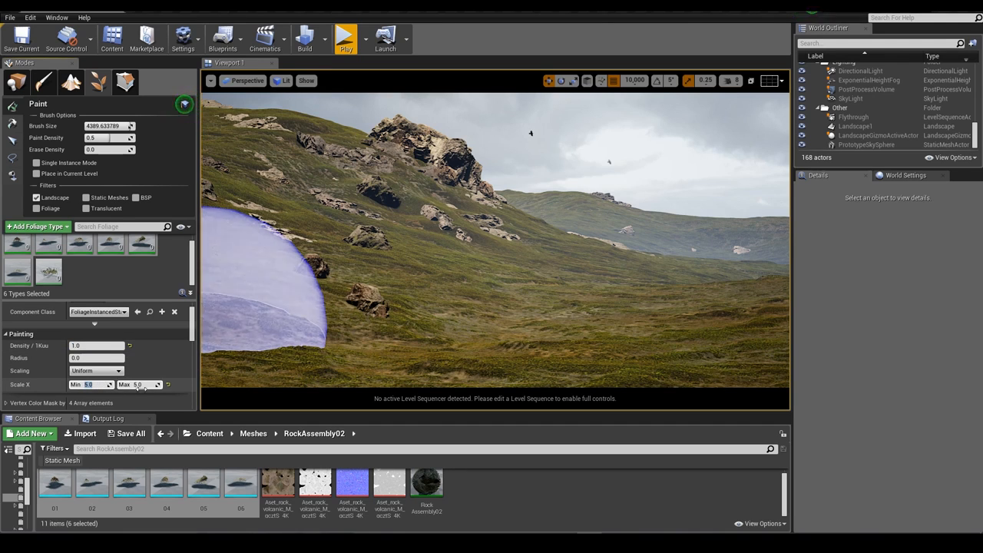
text(12)
key(Return)
Try painting the rocks across the grassy slope, inspect the scatter without the brush, and undo it.
mouse_move(445, 335)
mouse_down()
mouse_move(417, 325)
mouse_move(466, 352)
mouse_move(510, 290)
mouse_up()
key(w)
mouse_move(510, 290)
right_down()
mouse_move(495, 323)
mouse_move(495, 365)
mouse_move(496, 334)
right_up()
key(s)
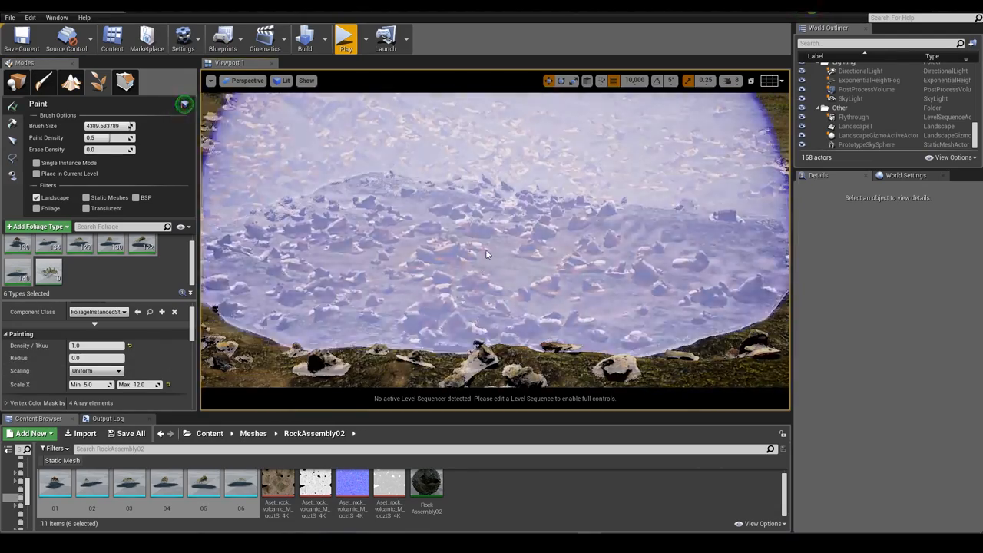
click(16, 80)
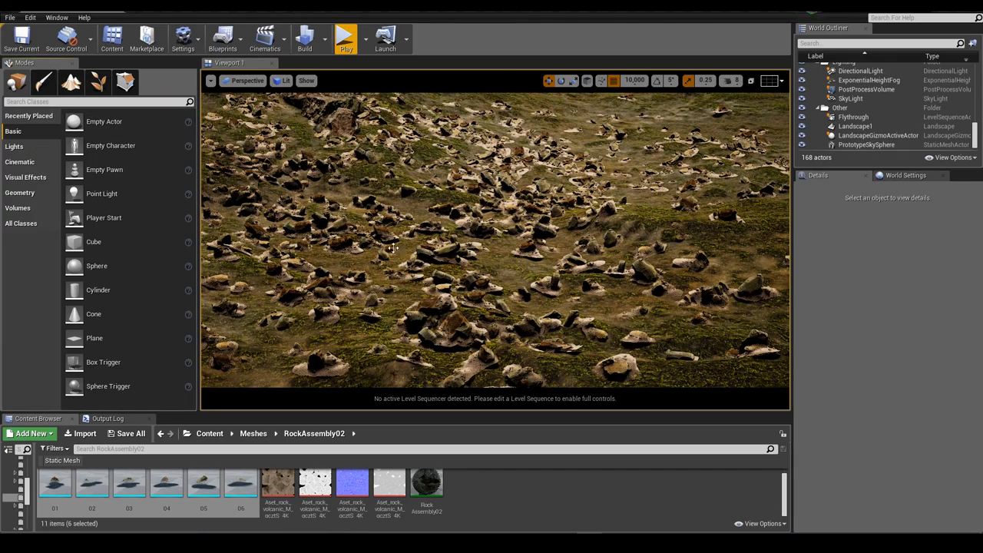
key(ctrl+z)
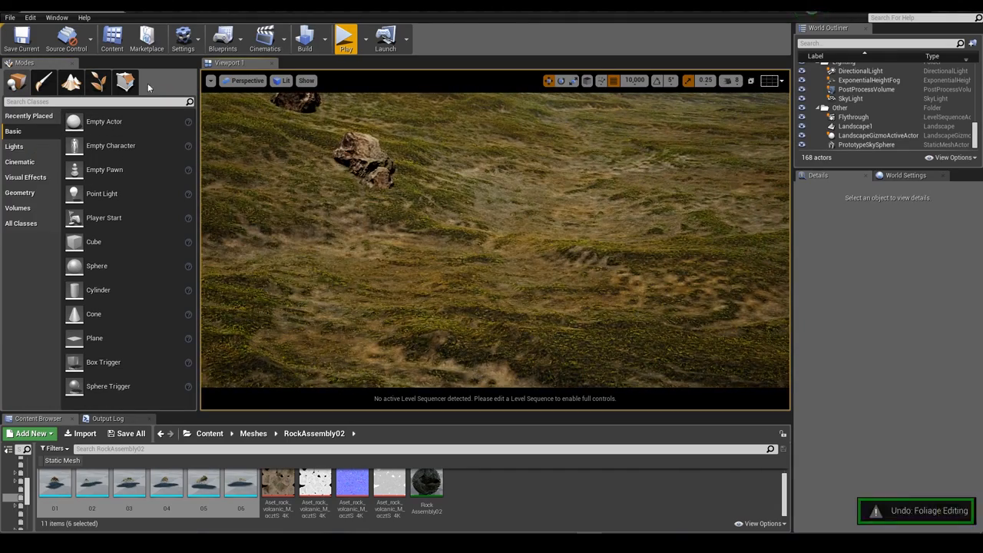
Return to foliage painting and set the six rock types' Z Offset to -8 for both minimum and maximum.
click(123, 81)
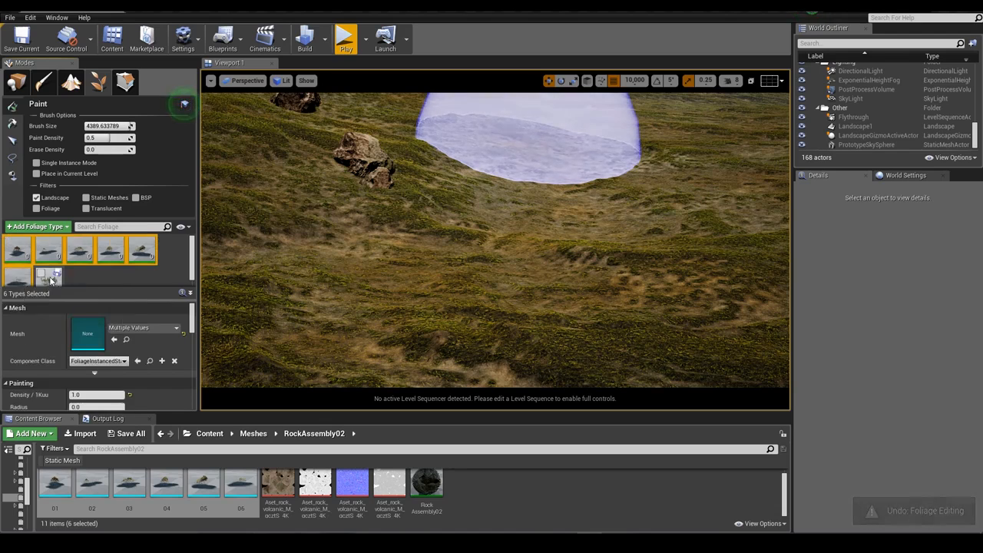
scroll(51, 281, down, 1)
scroll(140, 346, down, 10)
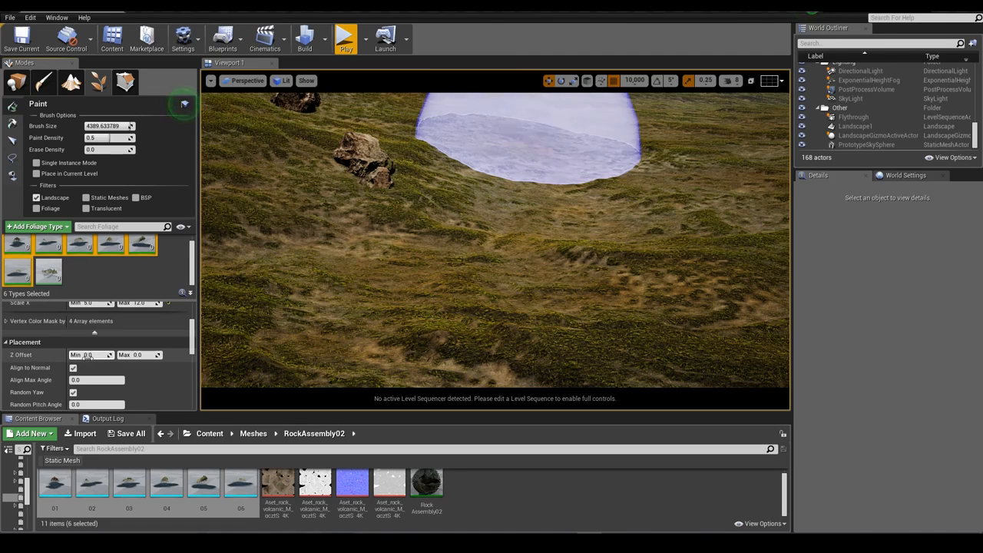
click(87, 355)
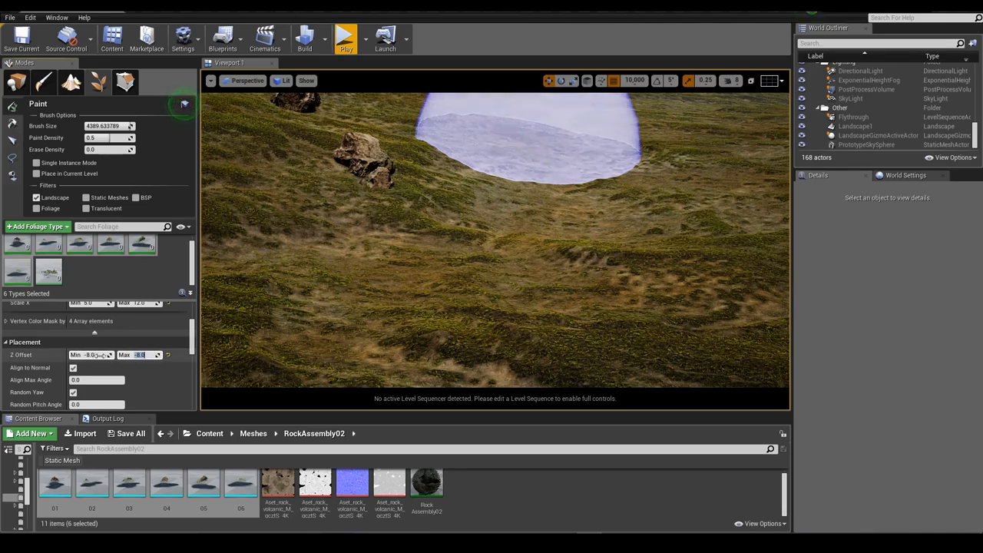
Test the lowered rocks by painting them over the slope, inspect them up close, and undo the painting.
mouse_move(511, 187)
mouse_down()
mouse_move(450, 248)
mouse_move(456, 302)
mouse_move(544, 182)
mouse_up()
key(w)
mouse_move(544, 182)
right_down()
mouse_move(544, 173)
mouse_move(544, 192)
mouse_move(508, 191)
mouse_move(518, 169)
mouse_move(503, 150)
mouse_move(505, 171)
mouse_move(496, 173)
right_up()
key(w)
key(s)
key(w)
key(w)
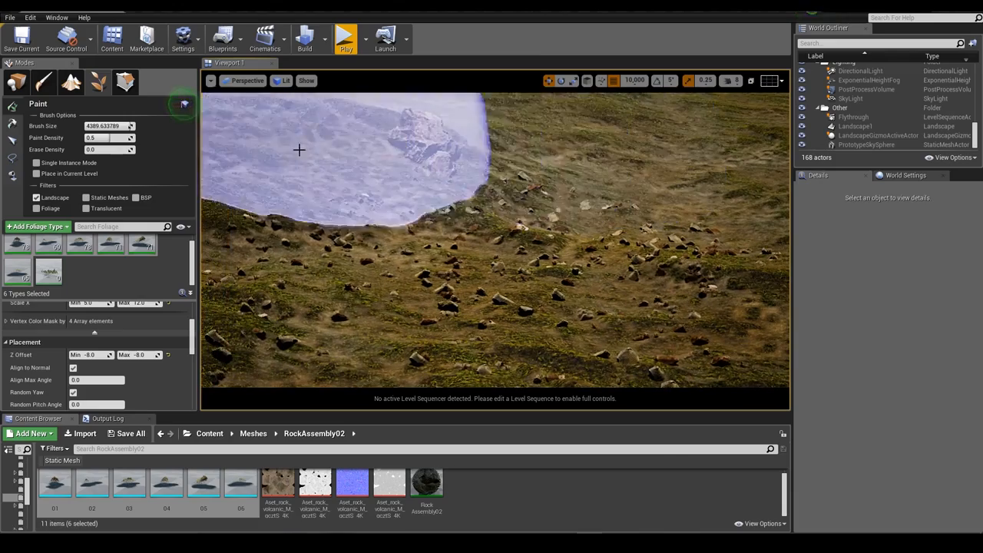
key(s)
right_drag(400, 172, 424, 148)
key(ctrl+z)
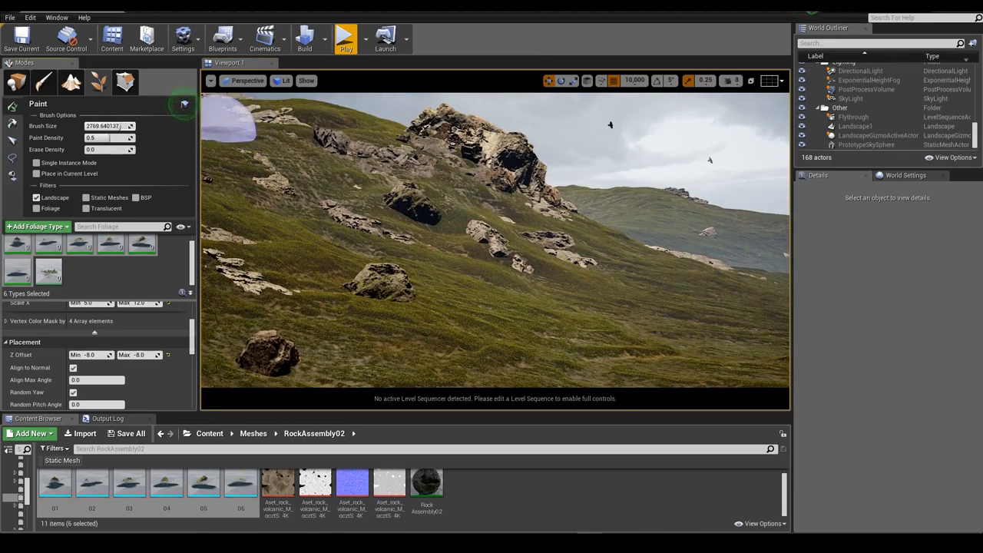
Reduce the brush size to about 2207 and paint rocks around the boulders and flat outcrops on the hillside.
mouse_move(496, 225)
right_down()
mouse_move(499, 254)
mouse_move(476, 254)
mouse_move(494, 240)
right_up()
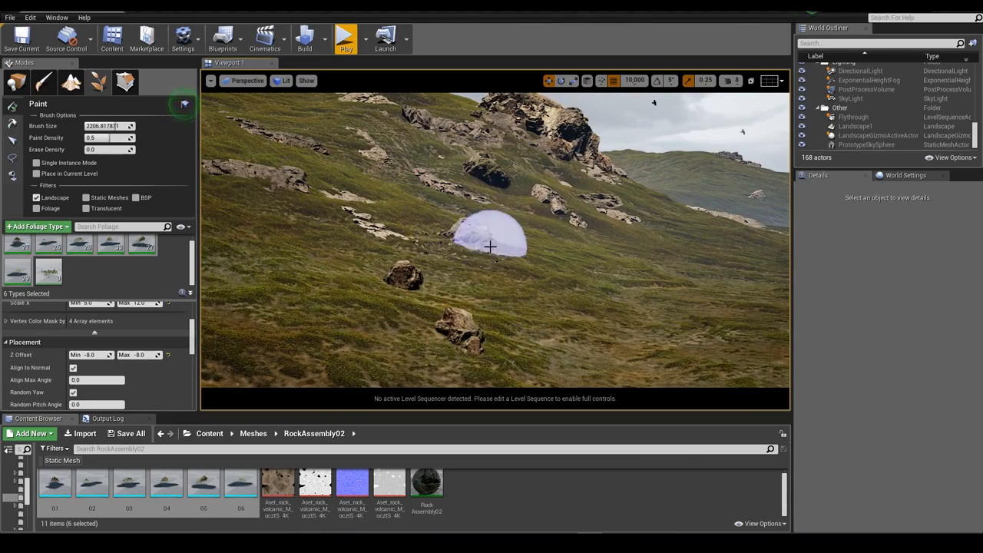
mouse_move(448, 278)
right_down()
mouse_move(496, 330)
mouse_move(479, 198)
right_up()
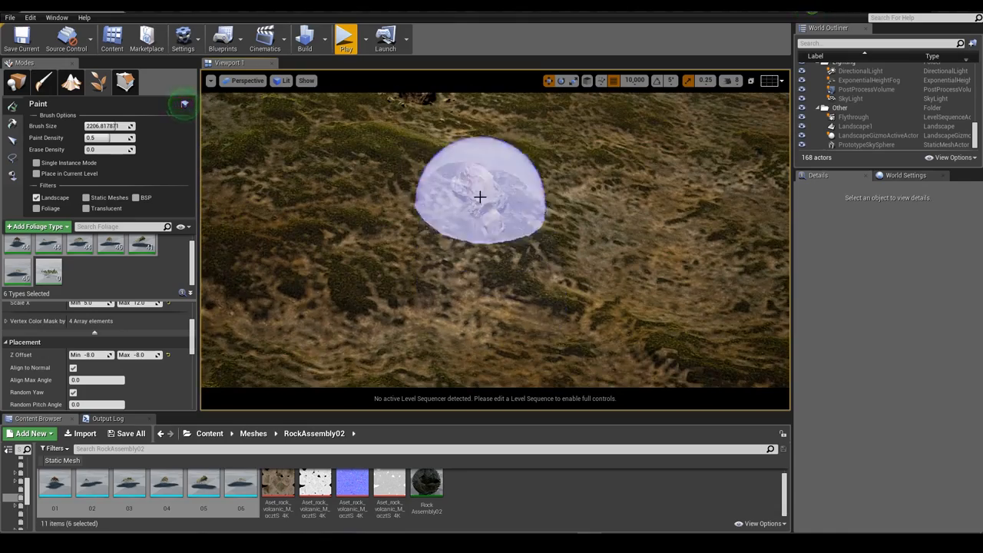
mouse_move(479, 197)
mouse_down()
mouse_move(511, 236)
mouse_move(496, 202)
mouse_up()
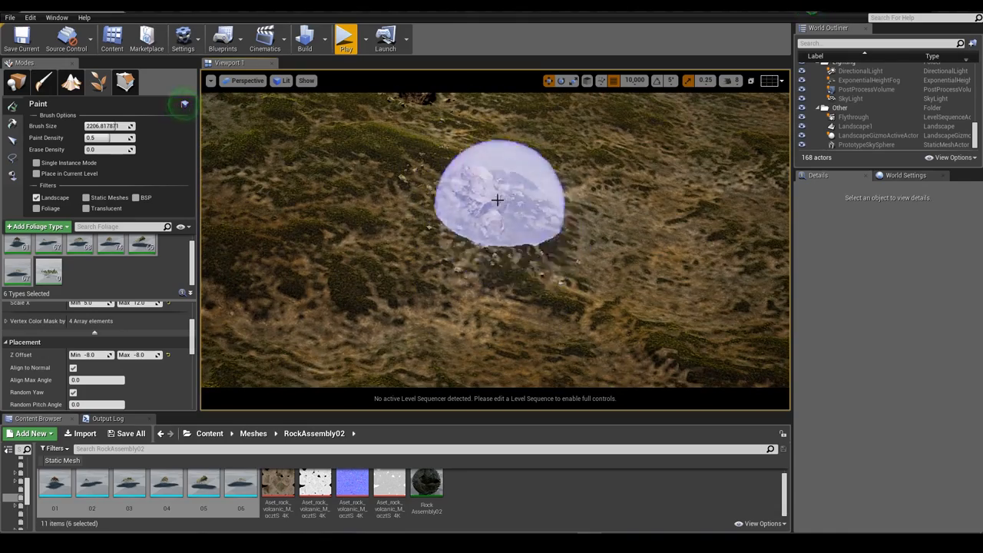
mouse_move(496, 202)
right_down()
mouse_move(499, 146)
mouse_move(487, 142)
mouse_move(502, 192)
right_up()
mouse_move(502, 192)
mouse_down()
mouse_move(361, 163)
mouse_move(430, 158)
mouse_up()
mouse_move(430, 158)
right_down()
mouse_move(476, 165)
mouse_move(384, 185)
right_up()
mouse_move(384, 184)
mouse_down()
mouse_move(351, 197)
mouse_move(349, 185)
mouse_up()
Set the rock types' Density to 3 and paint more debris around the flat outcrop on the slope.
scroll(88, 352, up, 4)
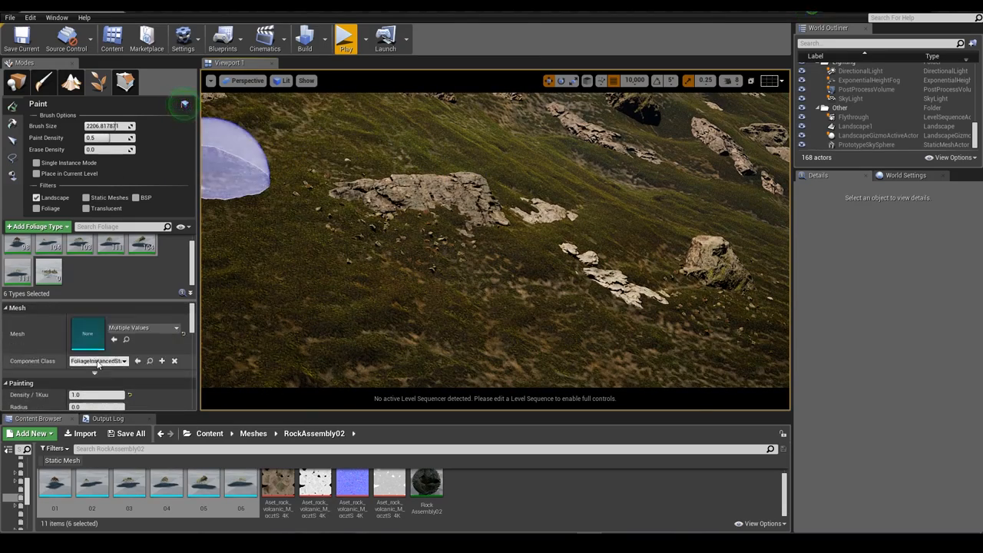
click(91, 395)
text(2)
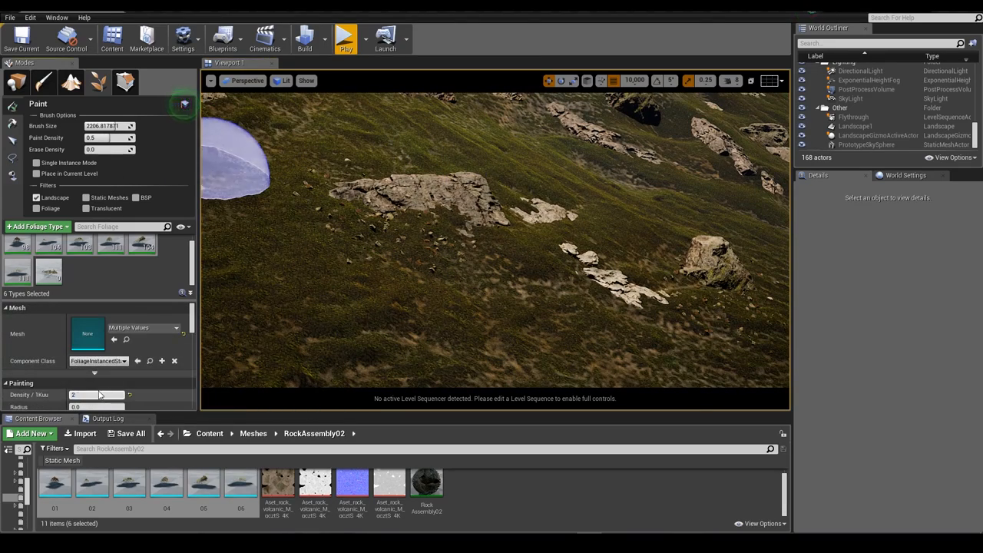
click(104, 395)
text(3)
key(Return)
mouse_move(571, 224)
mouse_down()
mouse_move(477, 222)
mouse_move(559, 214)
mouse_up()
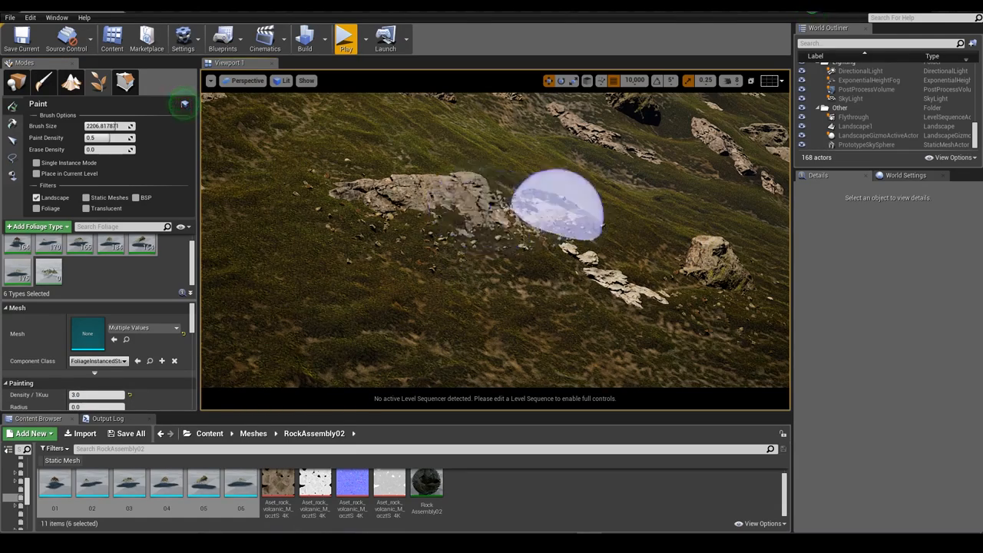
mouse_move(558, 213)
right_down()
mouse_move(606, 211)
mouse_move(568, 230)
mouse_move(553, 219)
right_up()
mouse_move(549, 225)
mouse_down()
mouse_move(469, 250)
mouse_move(559, 134)
mouse_up()
mouse_move(728, 199)
right_down()
mouse_move(768, 173)
mouse_move(787, 175)
mouse_move(764, 175)
right_up()
Set the rock types' Density to 0.5 and paint sparse rocks over the slope below the main cliff.
click(85, 394)
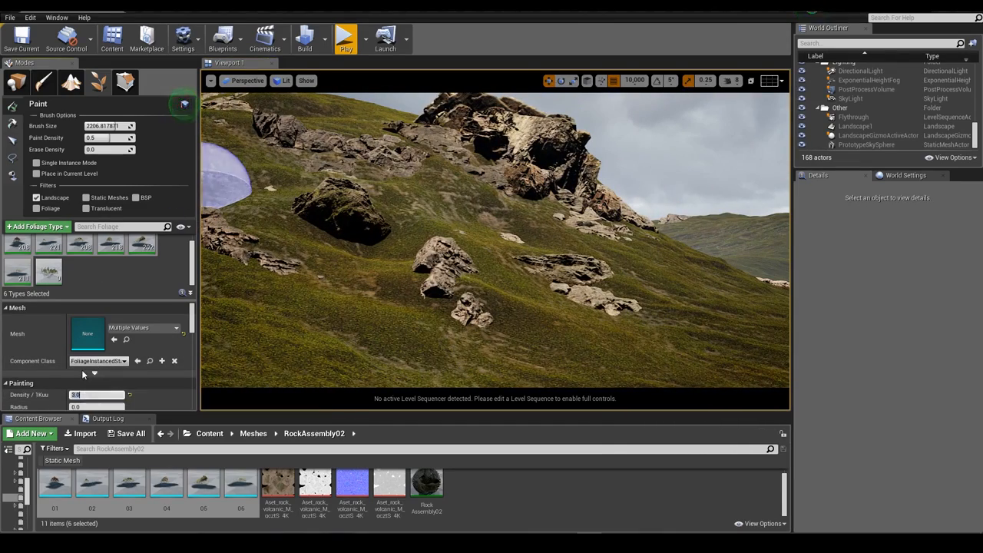
text(0.5)
drag(489, 136, 450, 164)
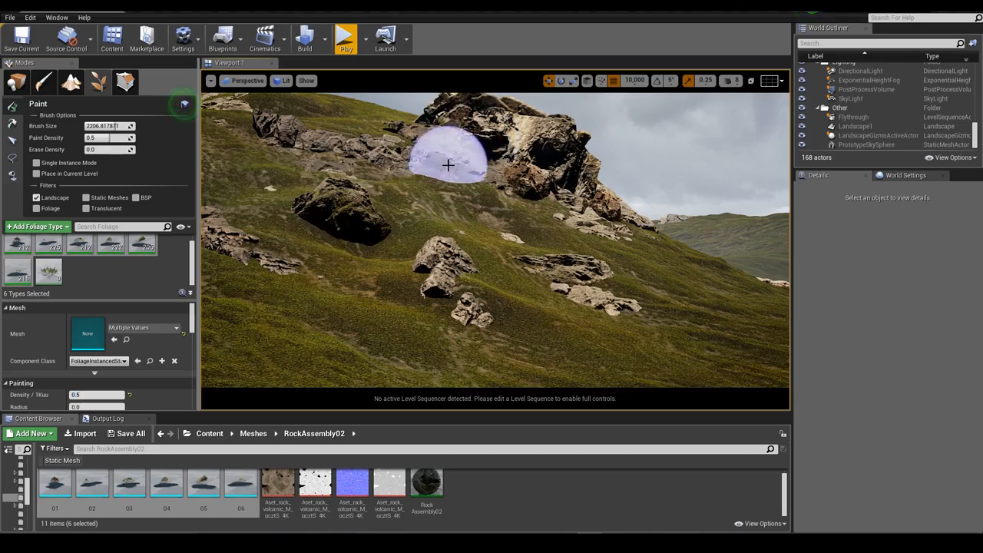
mouse_move(450, 164)
right_down()
mouse_move(480, 142)
mouse_move(476, 116)
right_up()
mouse_move(432, 230)
mouse_down()
mouse_move(405, 235)
mouse_move(406, 226)
mouse_move(483, 270)
mouse_move(499, 289)
mouse_up()
mouse_move(499, 289)
right_down()
mouse_move(743, 153)
mouse_move(470, 283)
right_up()
Set the rock types' Density to 5 and paint dense debris along the foot of the main cliff.
click(93, 395)
text(5)
key(Return)
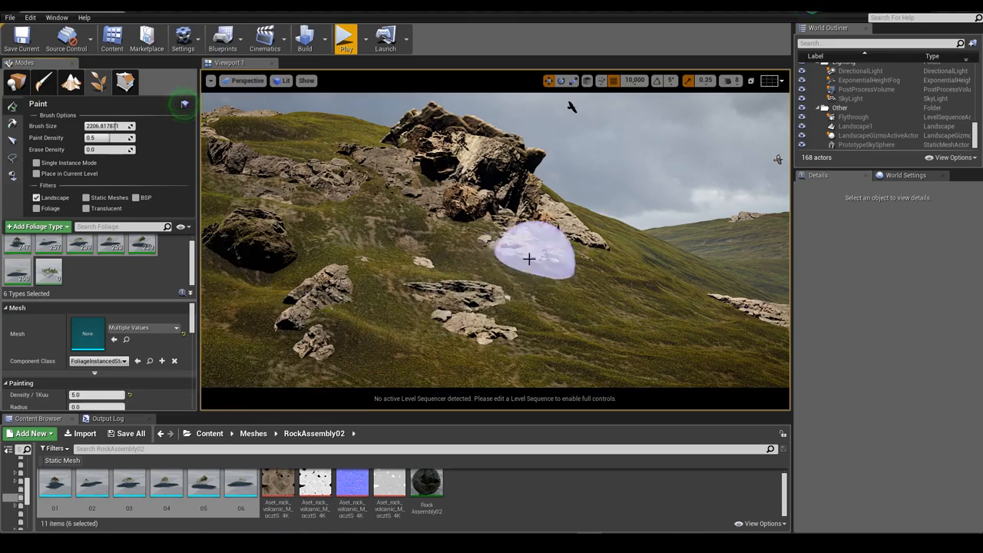
mouse_move(529, 259)
mouse_down()
mouse_move(487, 236)
mouse_move(538, 246)
mouse_move(553, 231)
mouse_move(588, 246)
mouse_up()
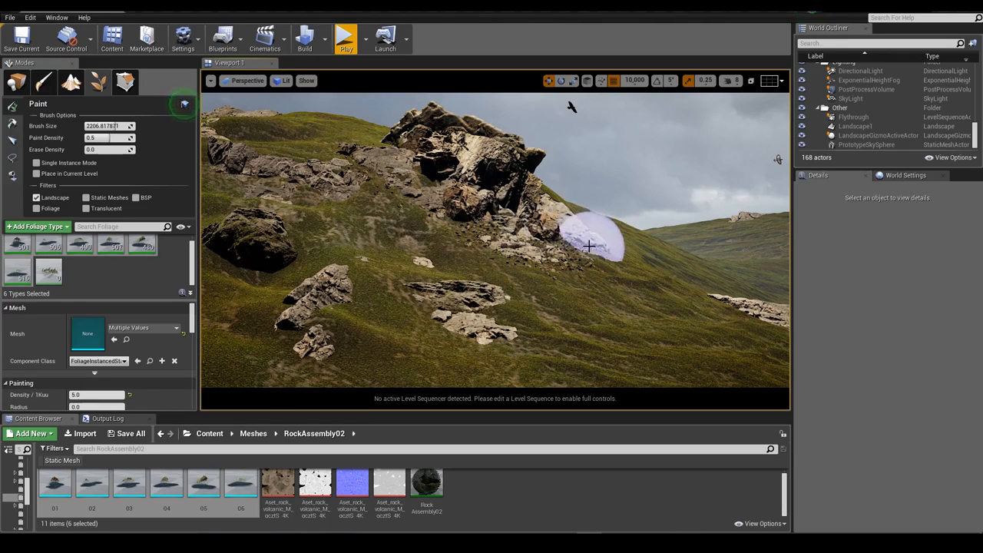
right_drag(522, 205, 428, 210)
Set the selected rock types' Density to 2 and their maximum Scale X to 25.
click(103, 395)
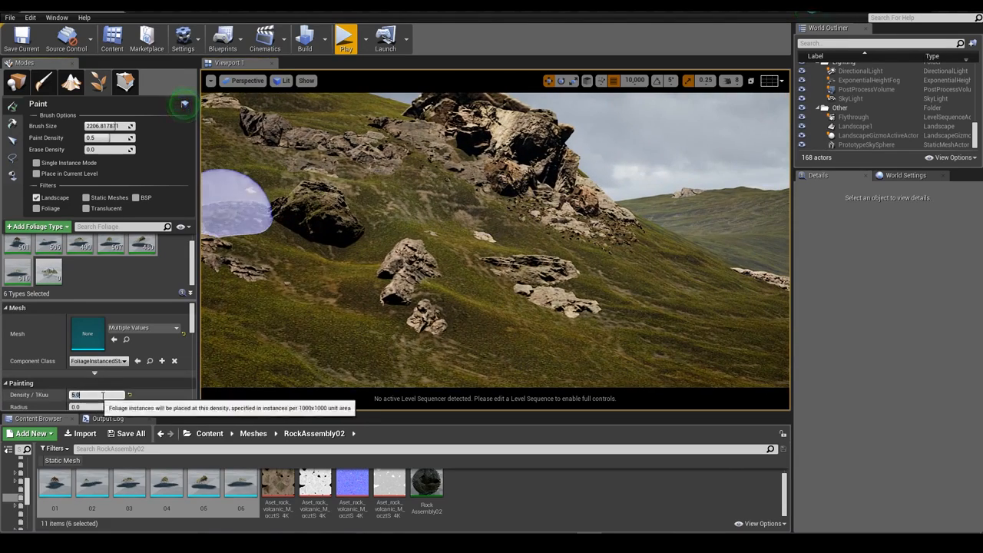
scroll(115, 350, down, 6)
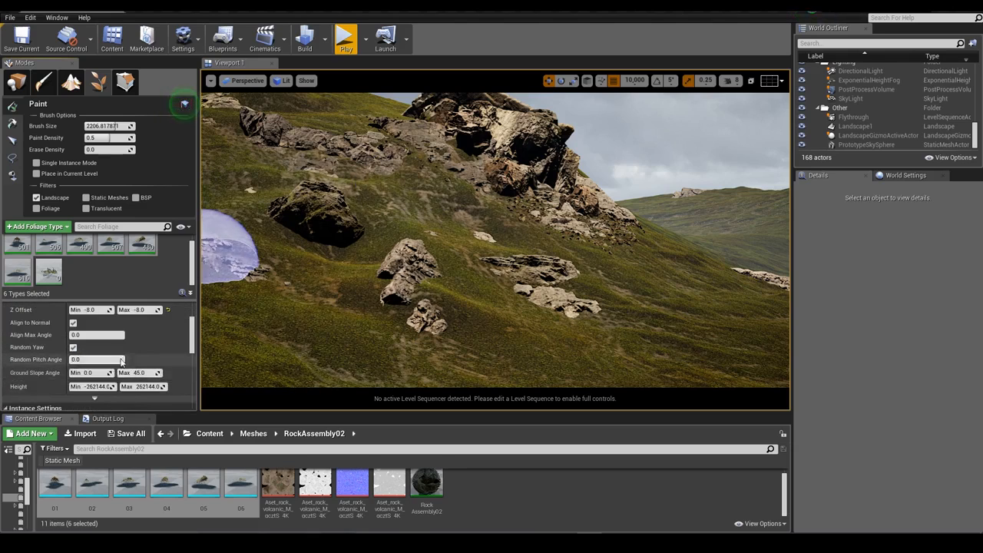
scroll(120, 361, up, 6)
scroll(124, 362, down, 4)
scroll(43, 329, up, 1)
click(36, 335)
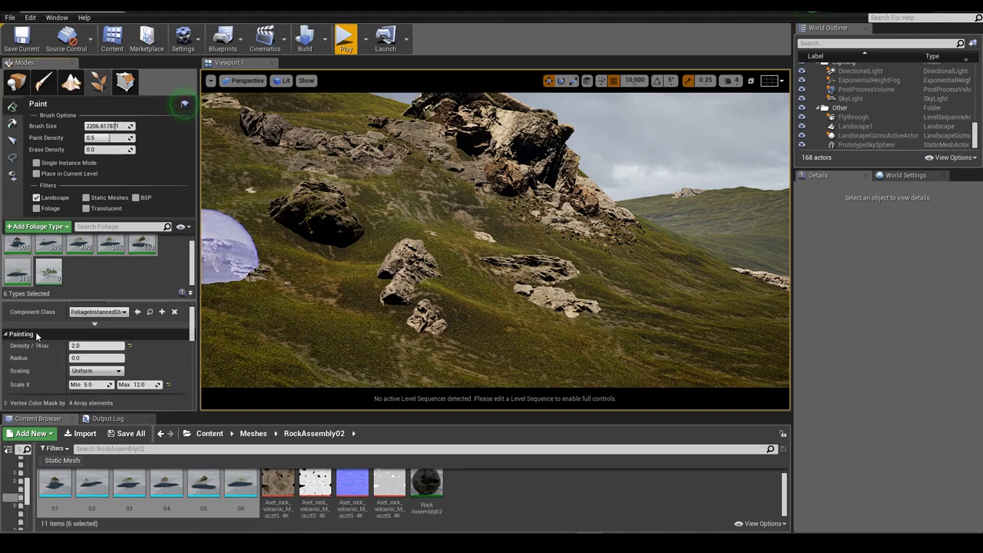
scroll(108, 367, down, 1)
click(139, 368)
text(2)
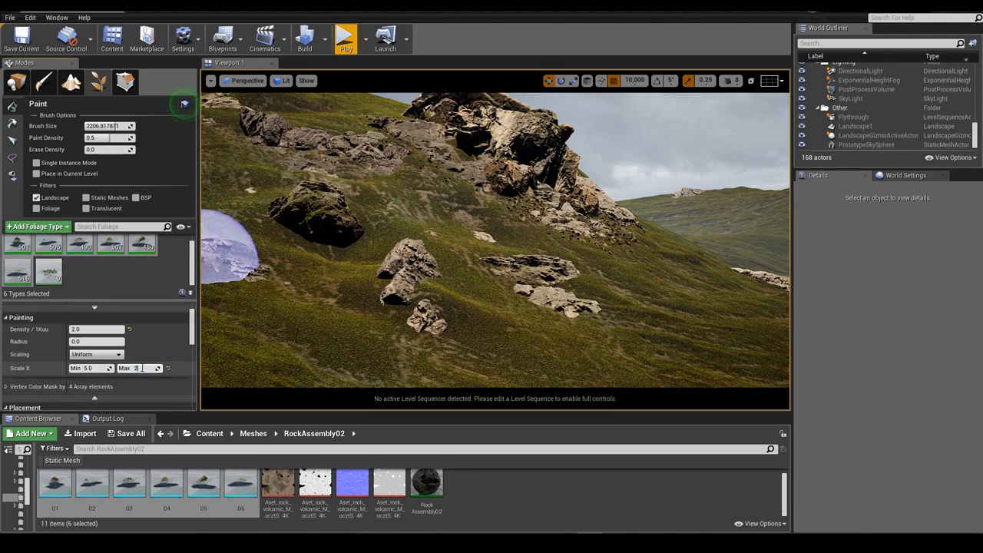
Paint large rocks around the upright boulder and the small rock below it in the middle of the slope.
click(383, 277)
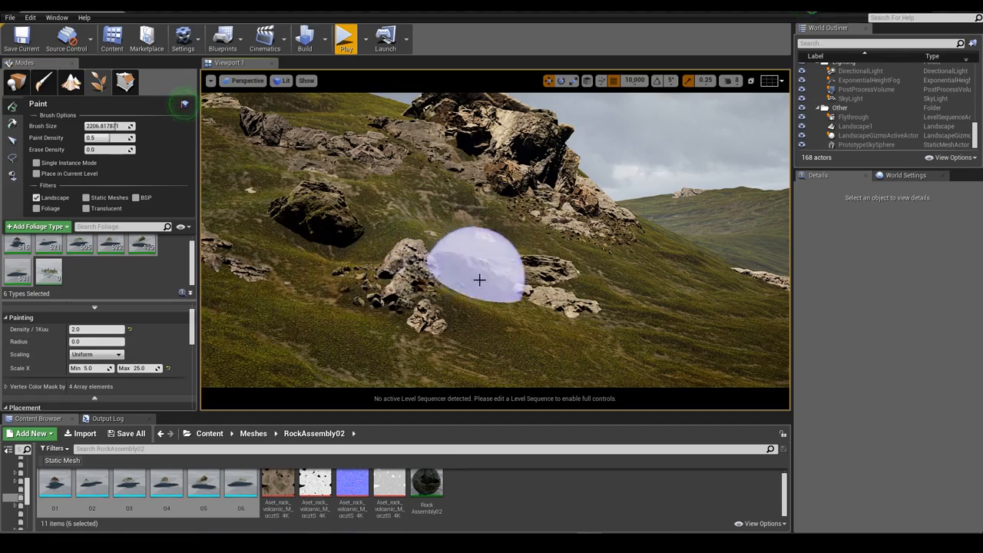
click(442, 317)
mouse_move(551, 256)
right_down()
mouse_move(511, 257)
mouse_move(530, 251)
mouse_move(549, 261)
right_up()
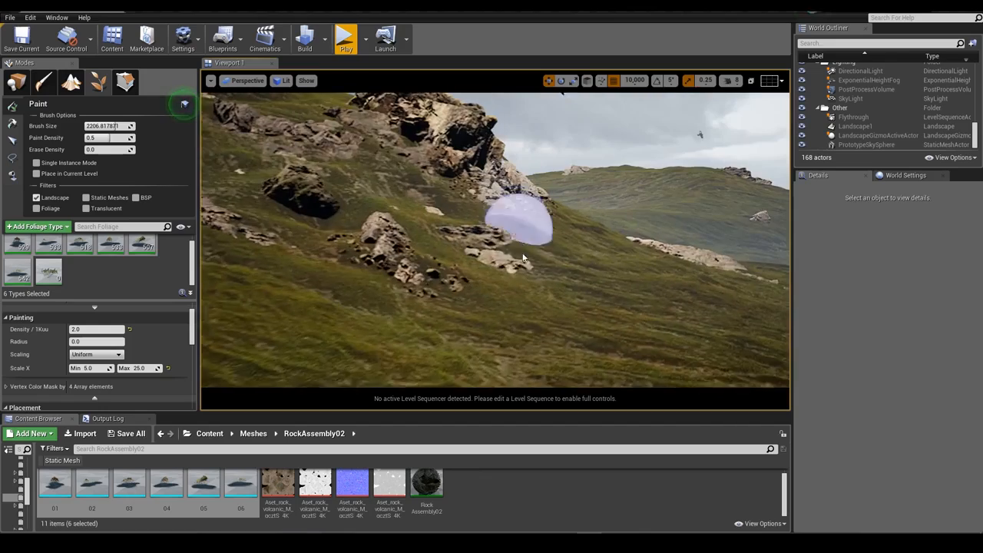
Try painting large rocks from the flat outcrop up to the main cliff's foot, and undo the stroke.
click(513, 241)
mouse_move(513, 243)
mouse_down()
mouse_move(508, 258)
mouse_move(438, 198)
mouse_move(476, 208)
mouse_up()
key(ctrl+z)
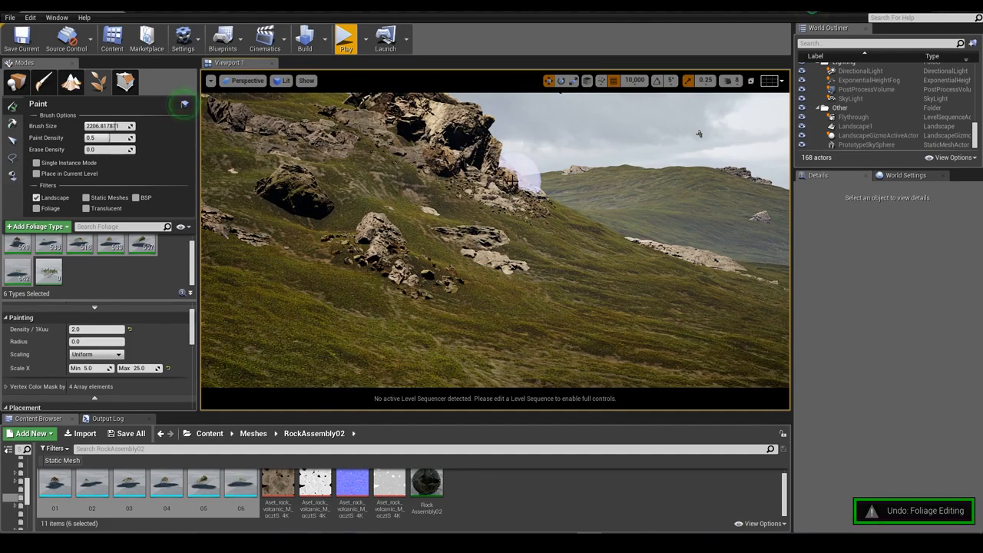
Paint large rocks at the end of the main cliff and along the rock ledge on the upper slope.
click(512, 180)
right_drag(512, 179, 402, 167)
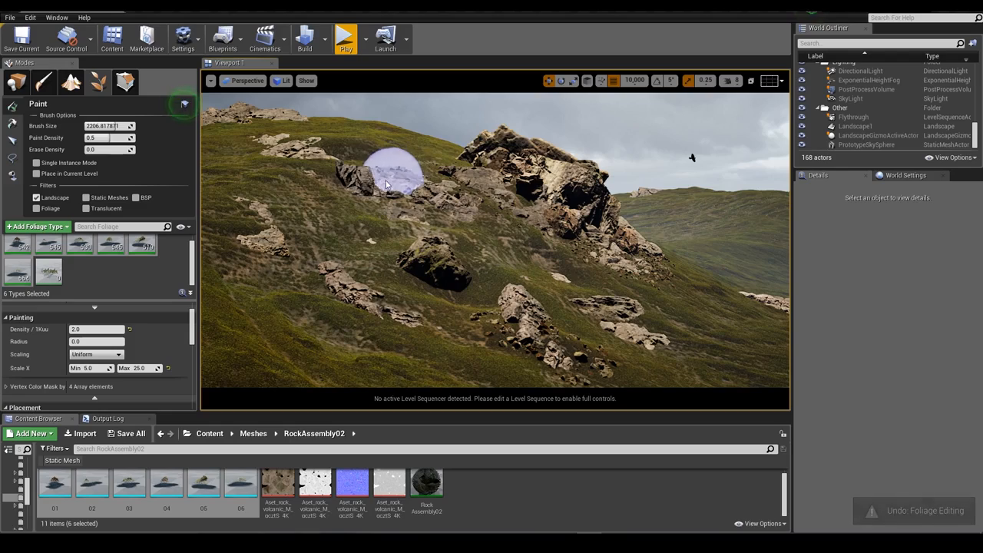
drag(387, 184, 360, 185)
mouse_move(320, 177)
right_down()
mouse_move(314, 168)
mouse_move(310, 179)
mouse_move(347, 183)
right_up()
Set the rock types' maximum Scale X to 12 and paint smaller rocks around the flat outcrops below the cliff.
click(92, 369)
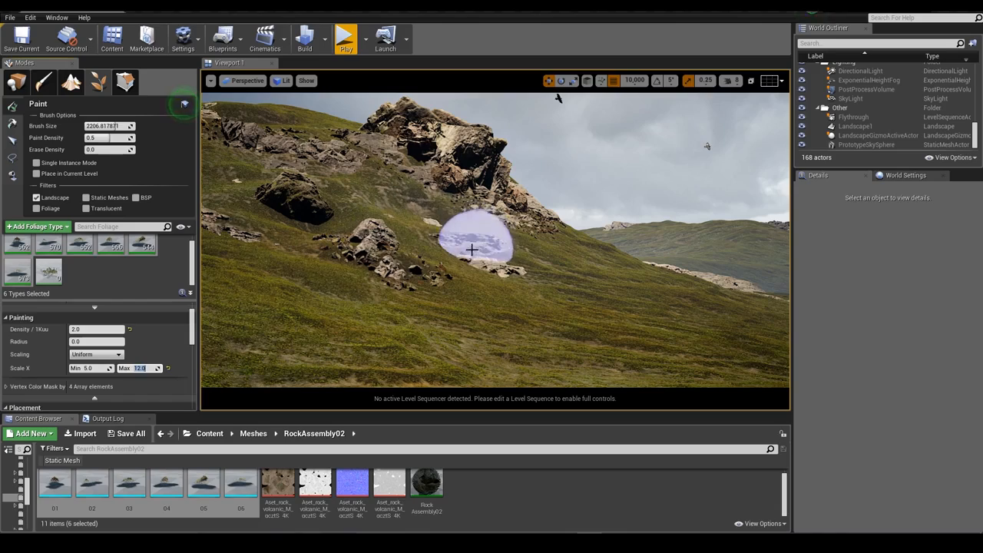
mouse_move(471, 248)
mouse_down()
mouse_move(489, 271)
mouse_move(447, 243)
mouse_up()
mouse_move(447, 243)
right_down()
mouse_move(436, 212)
mouse_move(447, 275)
right_up()
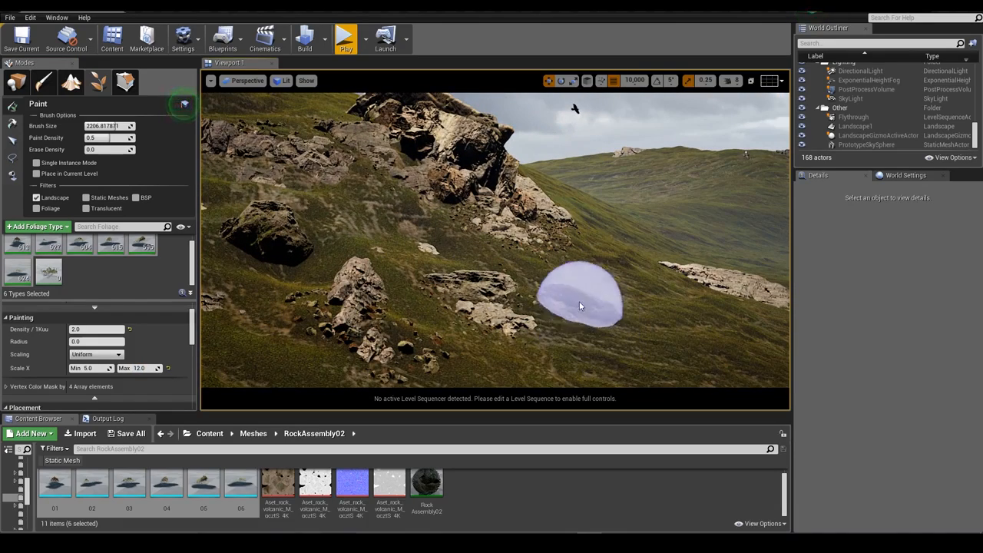
right_drag(610, 269, 614, 317)
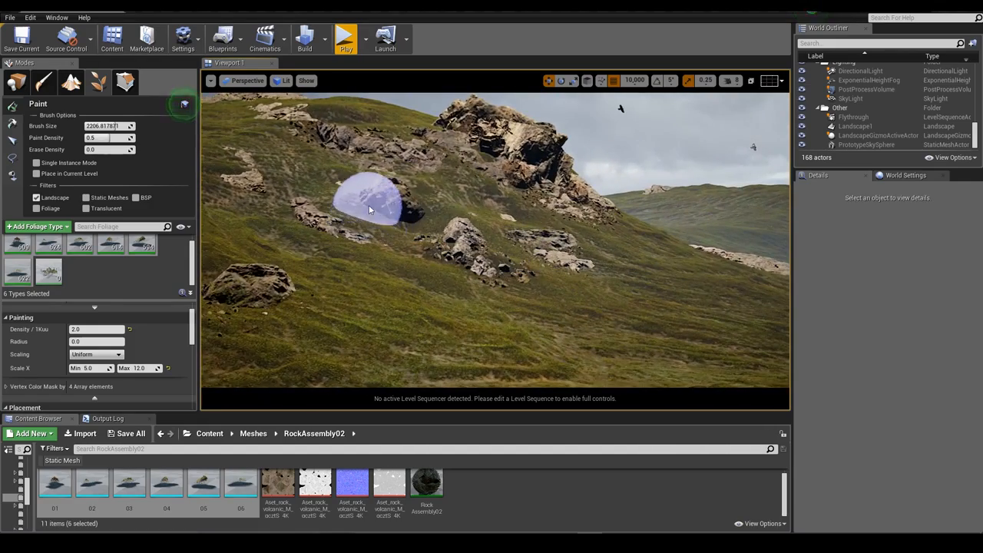
Paint smaller rocks around the dark boulder, the upper ledge and the outcrops across the rest of the hillside.
right_drag(383, 204, 345, 227)
mouse_move(399, 233)
mouse_down()
mouse_move(470, 291)
mouse_move(549, 285)
mouse_up()
right_drag(549, 285, 551, 286)
mouse_move(416, 218)
mouse_down()
mouse_move(445, 218)
mouse_move(346, 185)
mouse_move(395, 184)
mouse_up()
right_drag(396, 185, 430, 187)
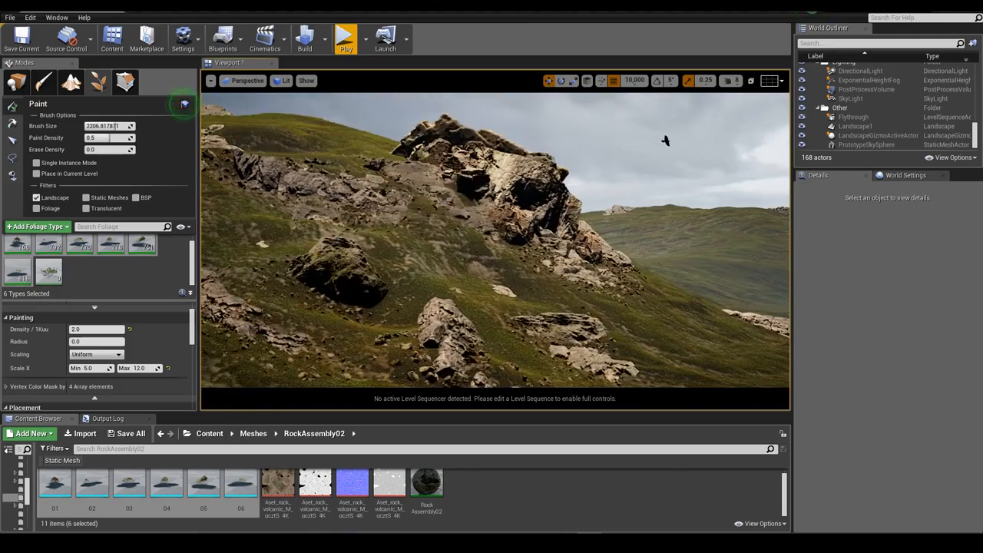
mouse_move(407, 188)
mouse_down()
mouse_move(454, 202)
mouse_move(387, 171)
mouse_move(434, 205)
mouse_up()
right_drag(435, 204, 435, 205)
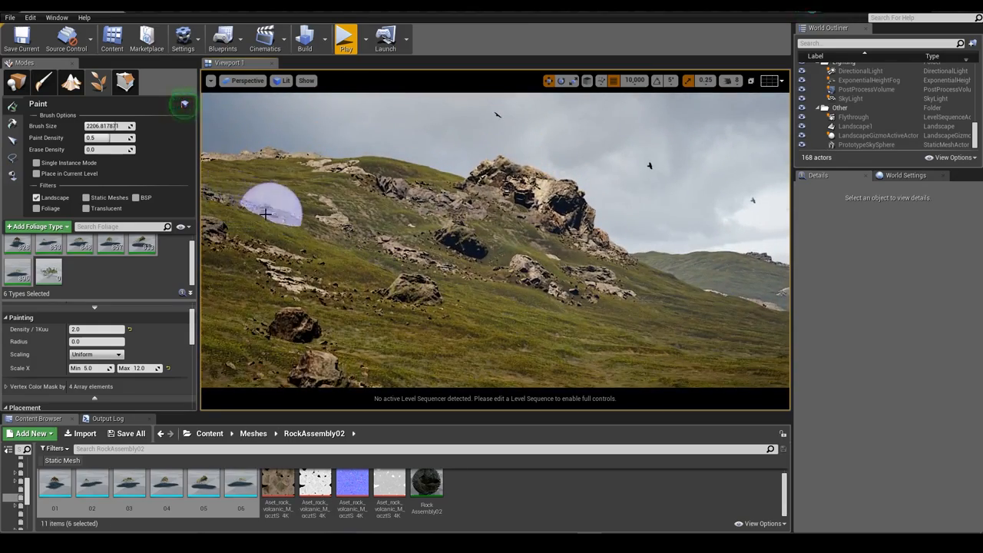
mouse_move(470, 205)
right_down()
mouse_move(467, 164)
mouse_move(468, 202)
right_up()
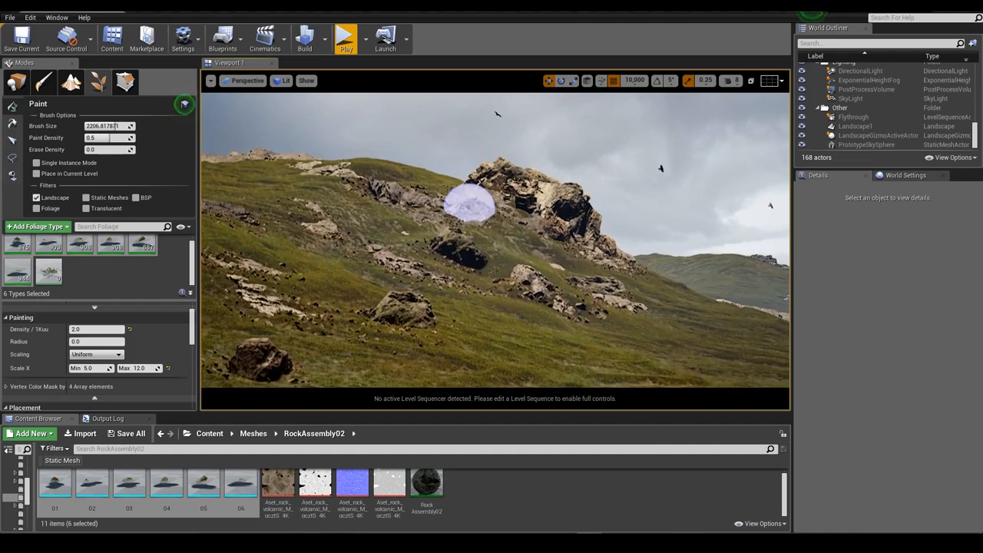
Set the rock types' maximum Scale X to 25.
click(143, 367)
text(25)
key(Return)
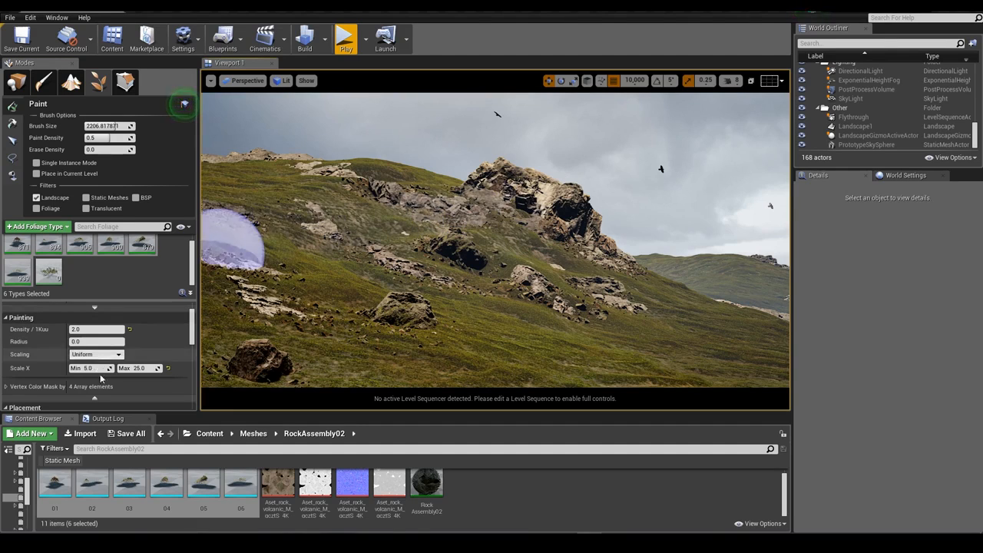
Set the rock types' maximum Scale X to 12 and paint more rocks on the slope near the dark boulder.
click(140, 368)
text(12)
key(Return)
click(425, 251)
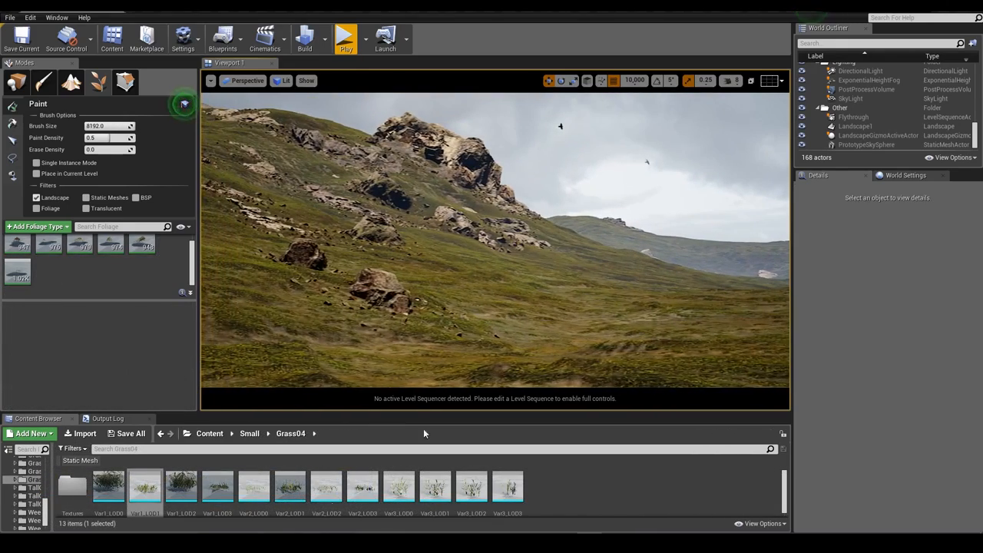
Add Grass04's Var1_LOD1 mesh as a foliage type with Density 20 and Scale X 12 to 15, and reduce the brush size to about 2531.
drag(145, 484, 69, 288)
click(57, 269)
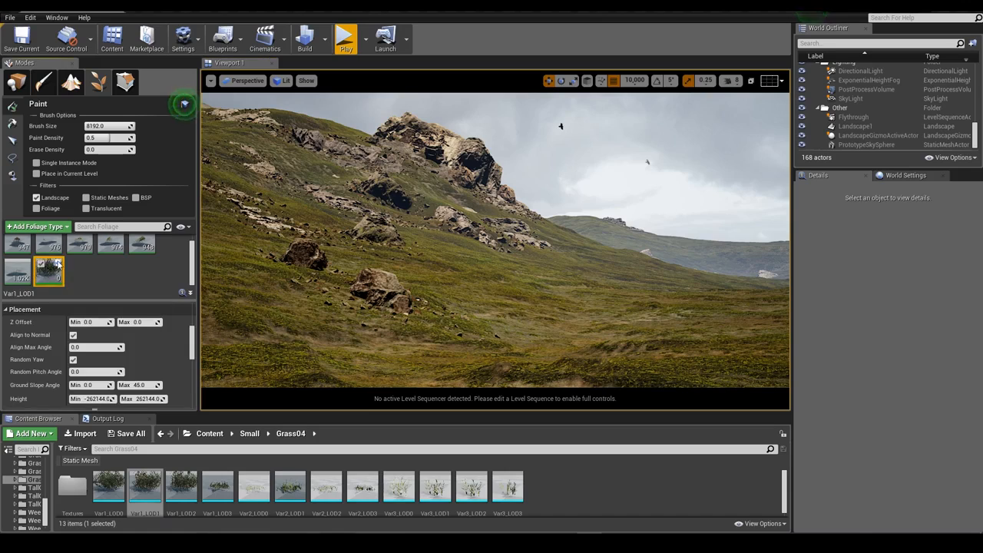
scroll(90, 381, up, 5)
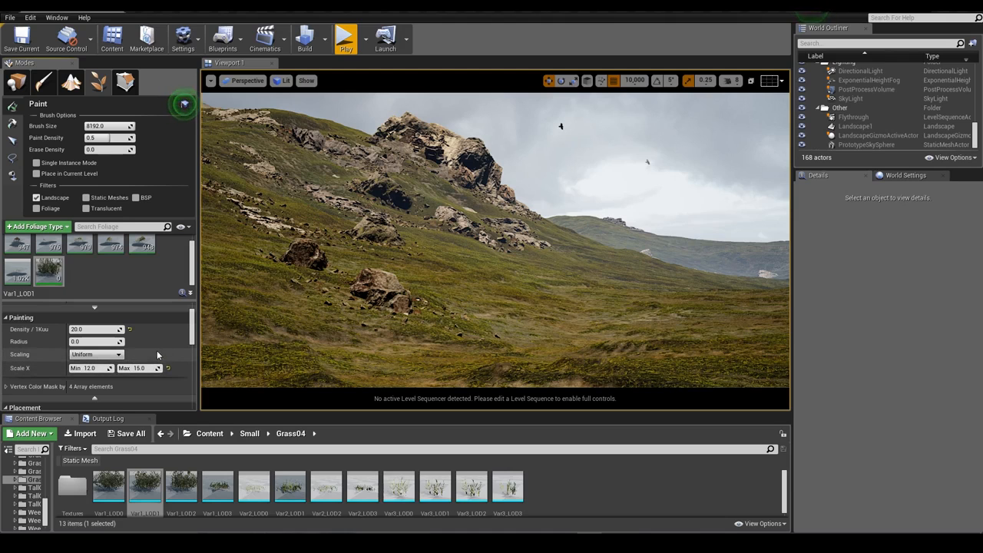
scroll(156, 350, down, 5)
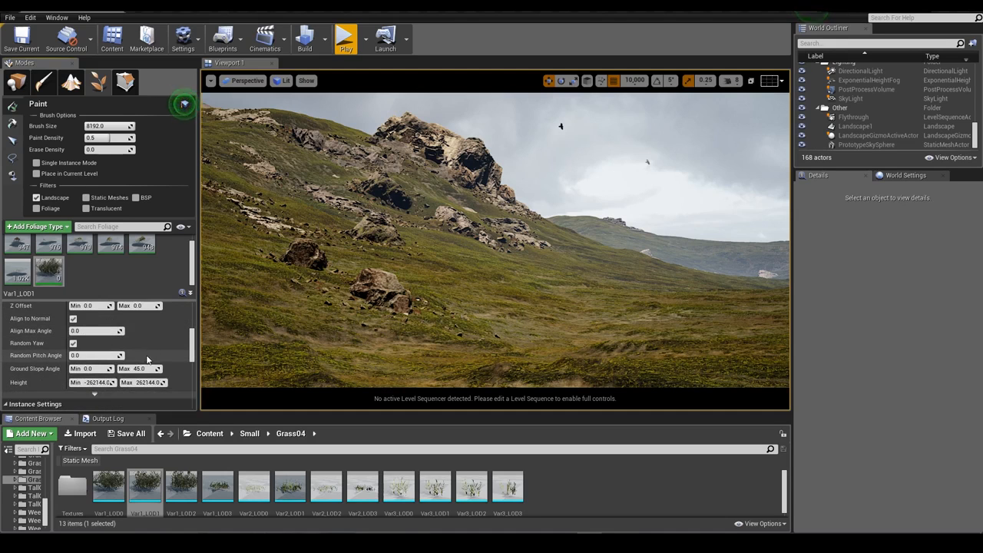
scroll(147, 359, up, 5)
drag(122, 126, 106, 126)
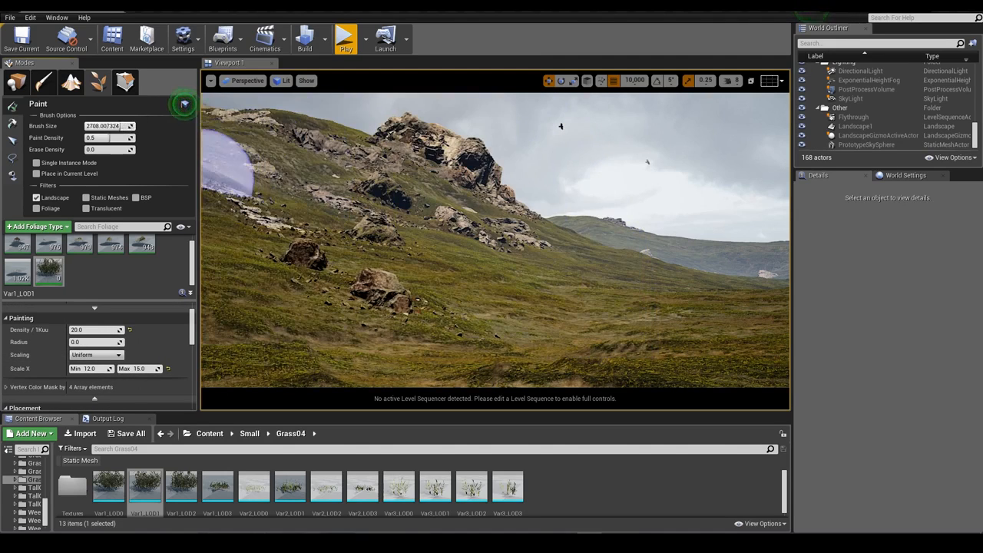
Try painting the grass over the lower slope at Densities of 20, 10 and 5, undoing each attempt.
mouse_move(231, 292)
mouse_down()
mouse_move(295, 301)
mouse_move(307, 338)
mouse_move(518, 295)
mouse_move(626, 307)
mouse_move(622, 334)
mouse_move(529, 349)
mouse_move(680, 161)
mouse_up()
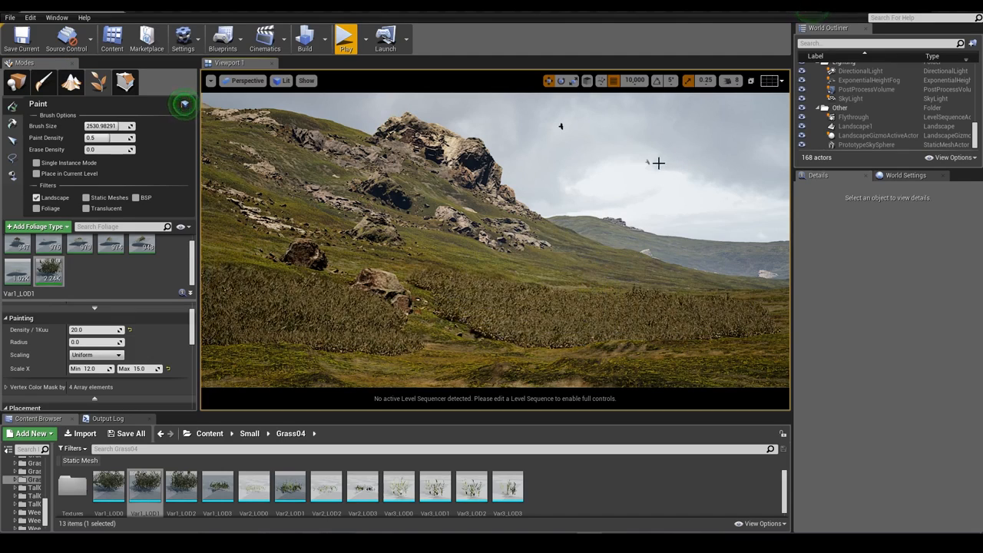
key(ctrl+z)
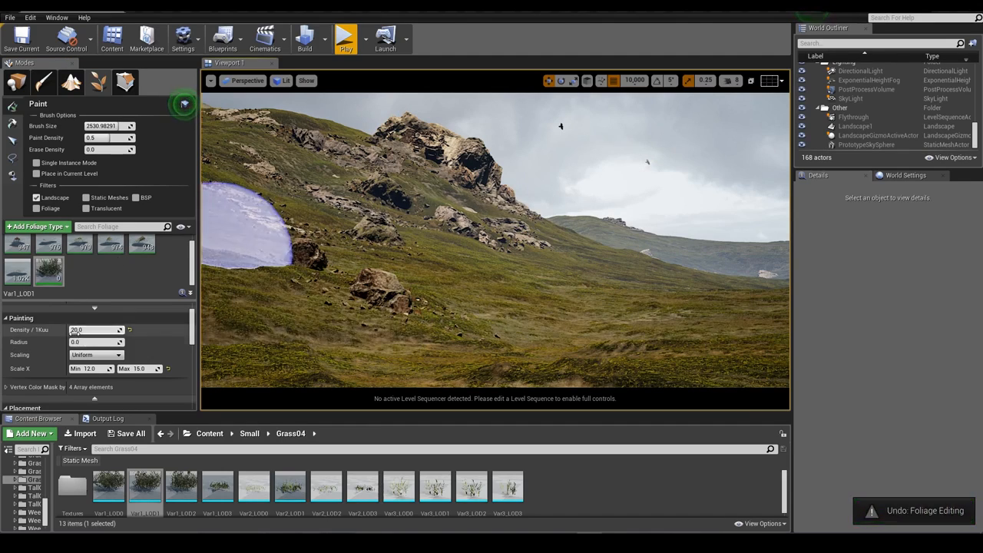
click(77, 331)
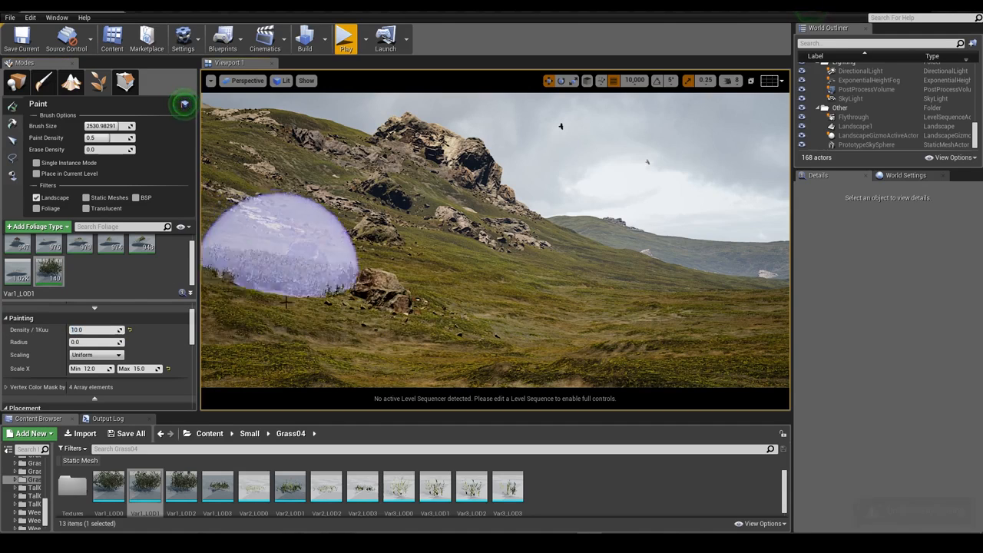
key(ctrl+z)
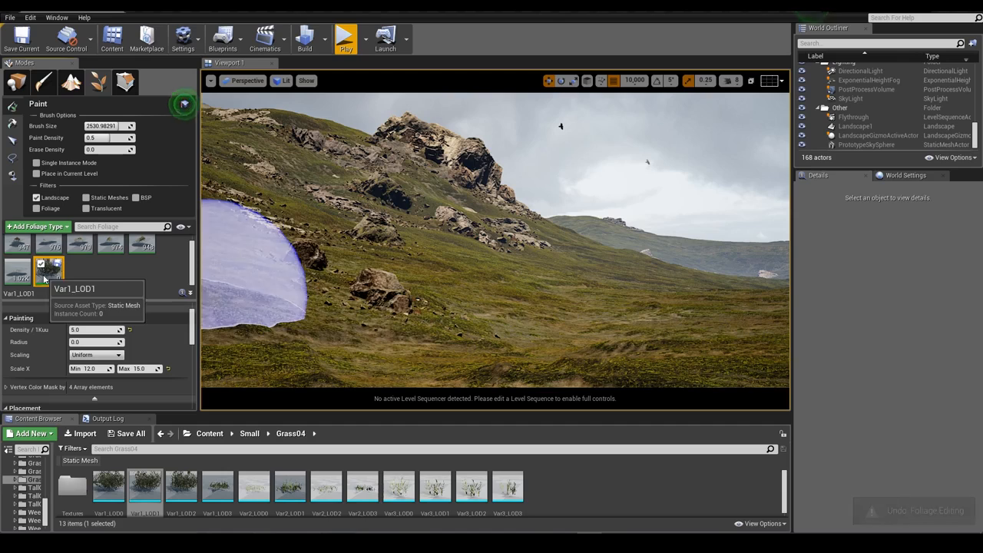
drag(270, 339, 240, 276)
key(ctrl+z)
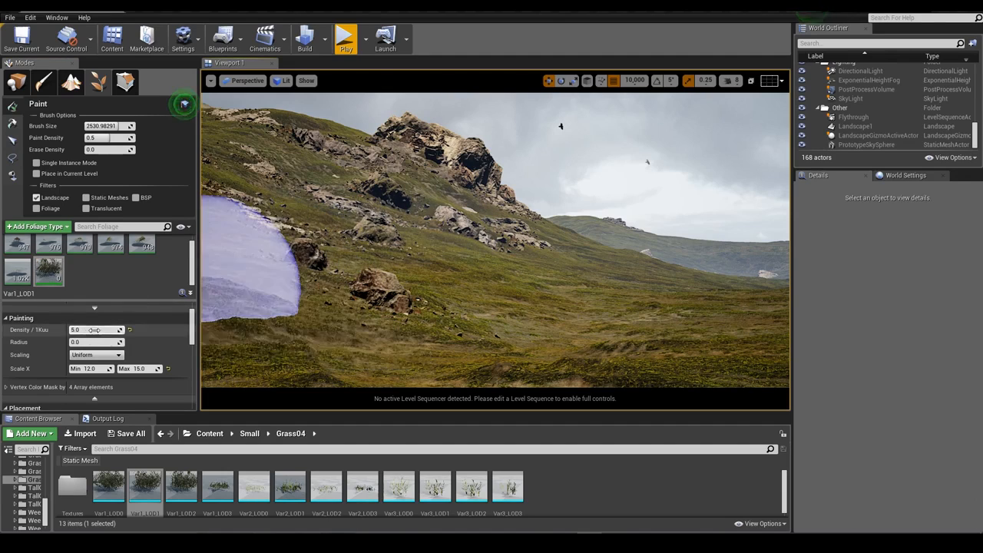
Set the grass Density to 1 and paint it around the lower boulders and across the flatter ground beside them.
click(93, 330)
text(1)
drag(285, 310, 397, 329)
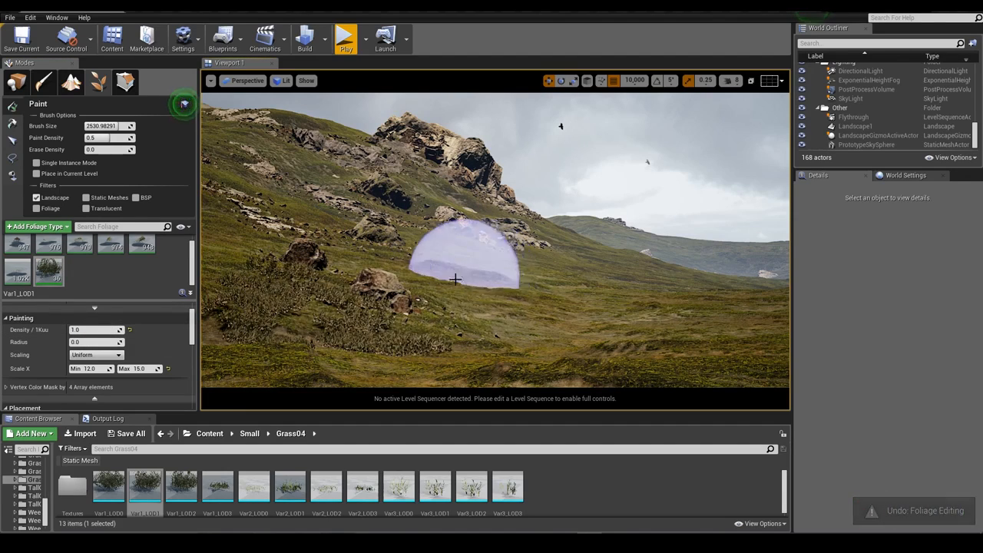
mouse_move(456, 280)
mouse_down()
mouse_move(565, 318)
mouse_move(663, 329)
mouse_move(525, 272)
mouse_up()
key(e)
mouse_move(525, 271)
right_down()
mouse_move(519, 287)
mouse_move(520, 256)
right_up()
right_click(520, 256)
Paint grass over the remaining lower hillside and the foreground to fill the bare areas.
click(253, 181)
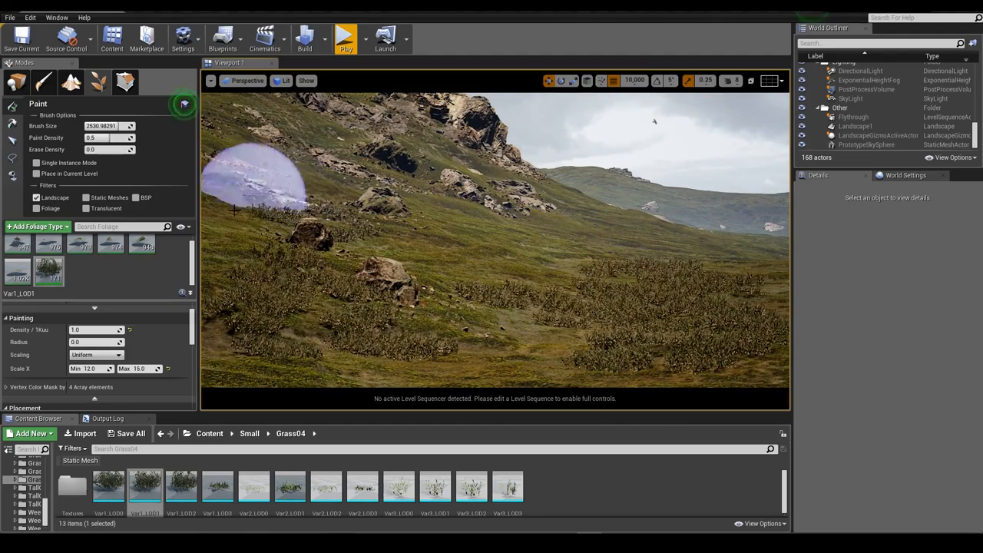
drag(458, 211, 421, 261)
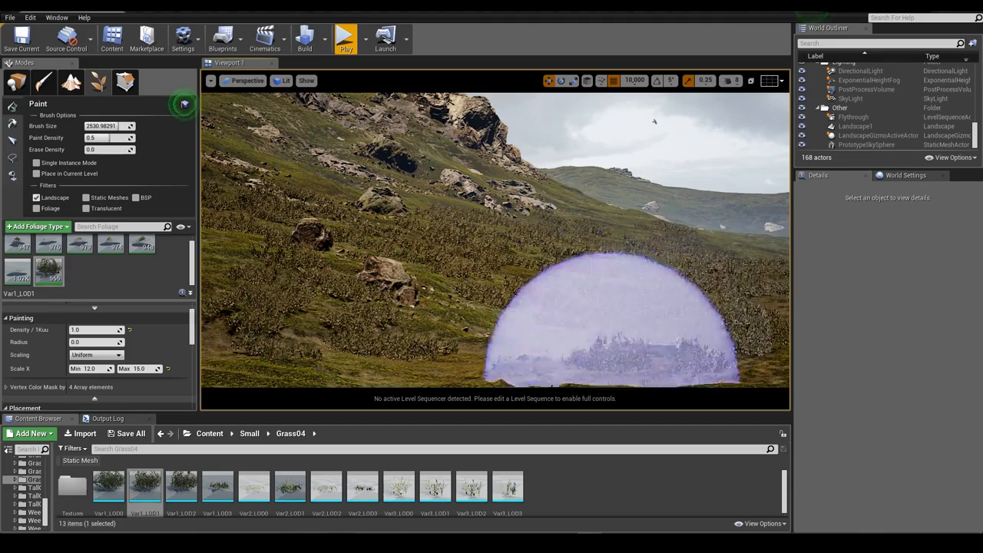
mouse_move(610, 361)
mouse_down()
mouse_move(292, 361)
mouse_move(460, 331)
mouse_move(591, 273)
mouse_up()
mouse_move(591, 272)
right_down()
mouse_move(495, 345)
mouse_move(520, 377)
mouse_move(496, 359)
mouse_move(495, 372)
right_up()
Leave foliage painting, rotate the DirectionalLight to about 212° on its Y axis and raise its Intensity to about 6.06.
click(16, 82)
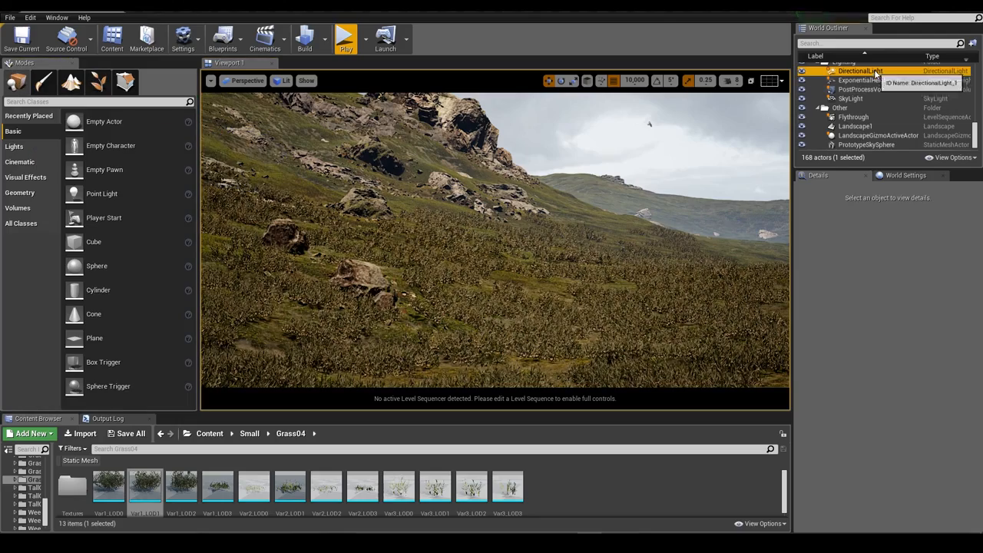
drag(889, 294, 860, 307)
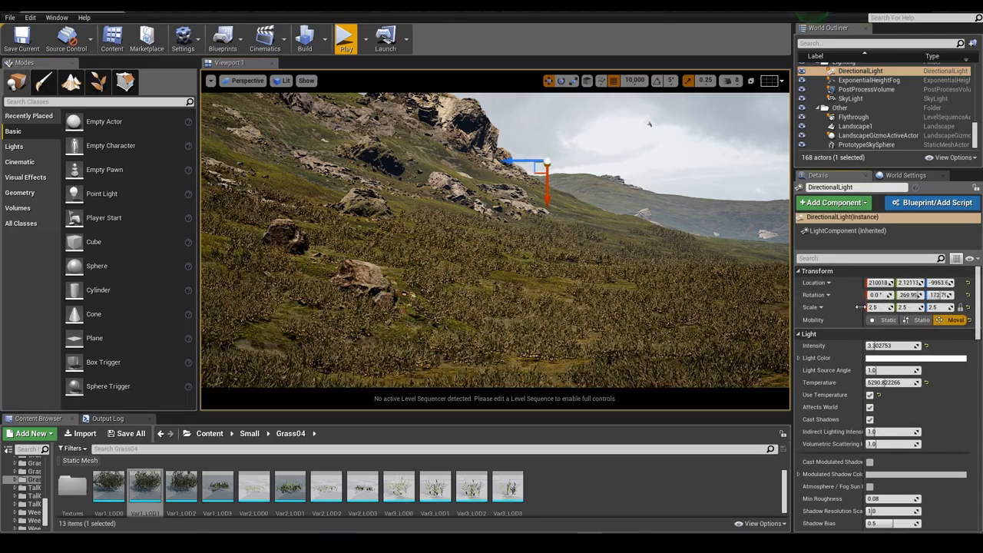
drag(918, 297, 898, 296)
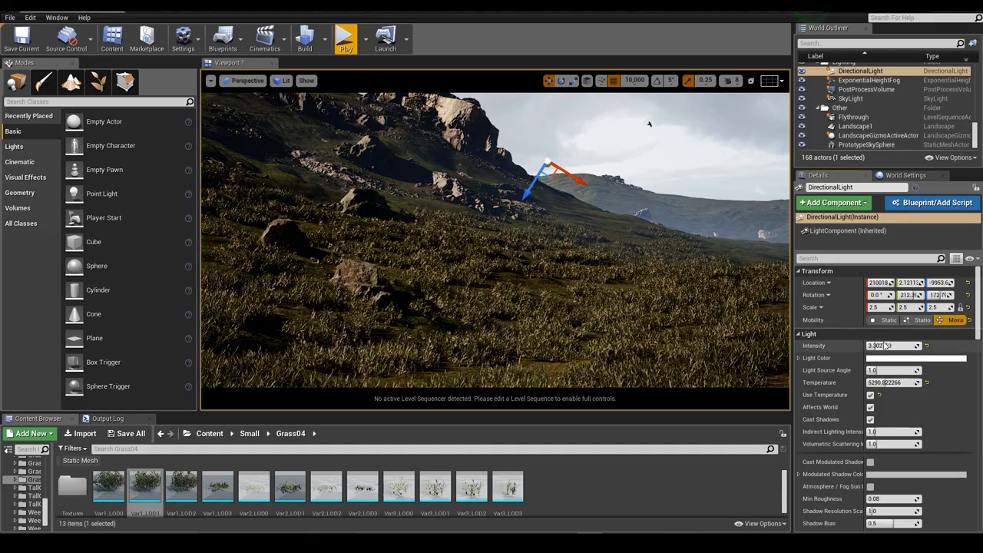
drag(884, 346, 889, 345)
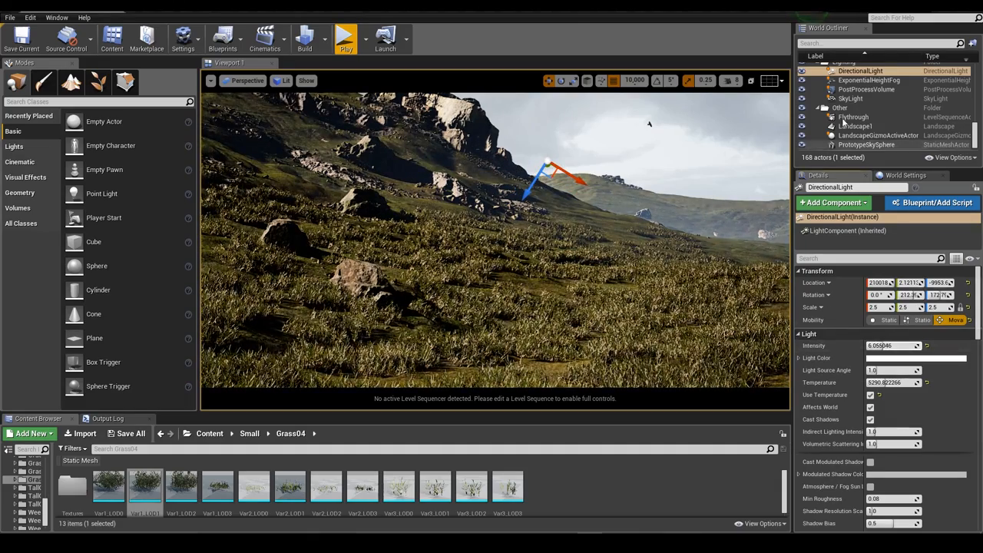
Set the SkyLight's Intensity to 1.
click(849, 98)
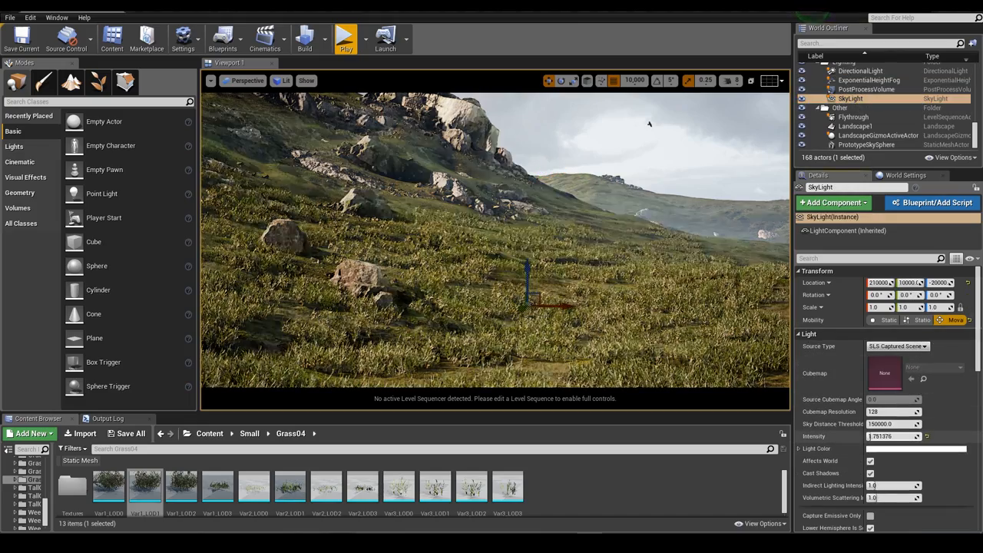
drag(884, 436, 888, 436)
click(879, 436)
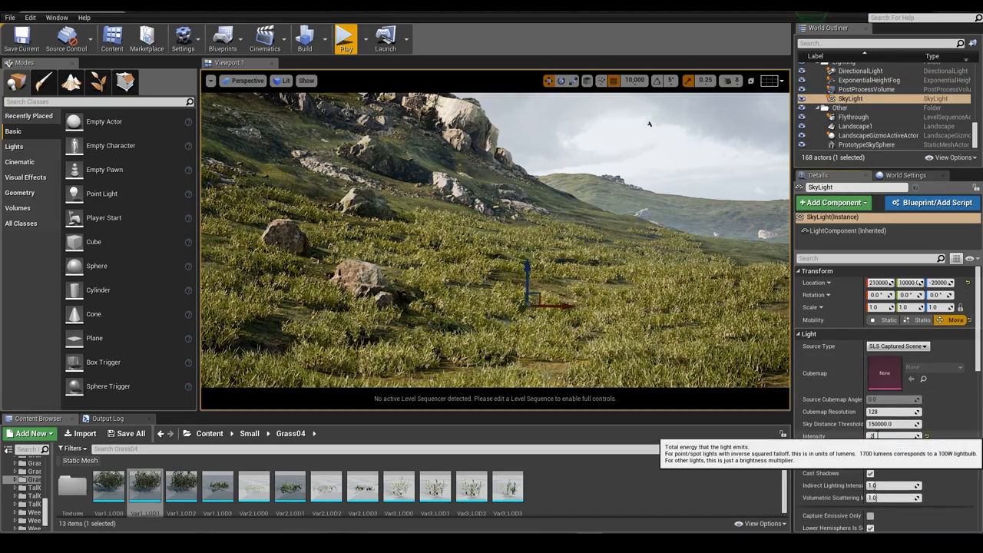
key(Return)
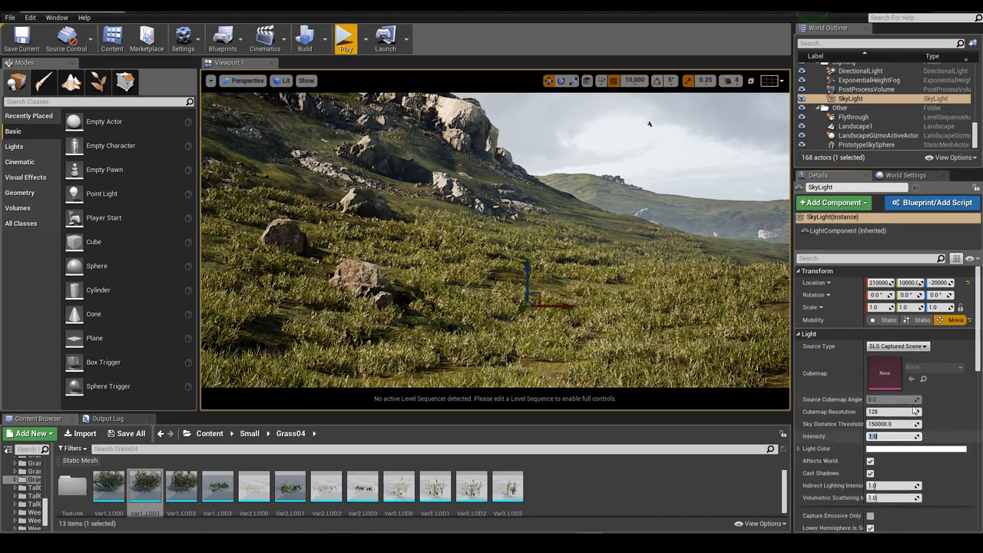
Raise the DirectionalLight's Temperature to about 4251.
mouse_move(614, 268)
right_down()
mouse_move(611, 216)
mouse_move(625, 255)
mouse_move(614, 265)
right_up()
click(860, 70)
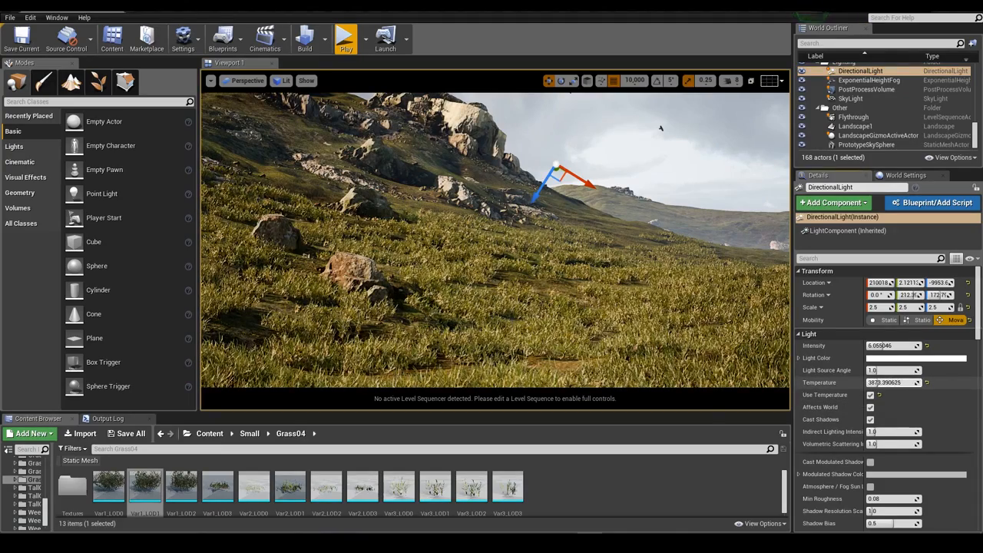
drag(878, 382, 879, 382)
right_drag(614, 264, 612, 244)
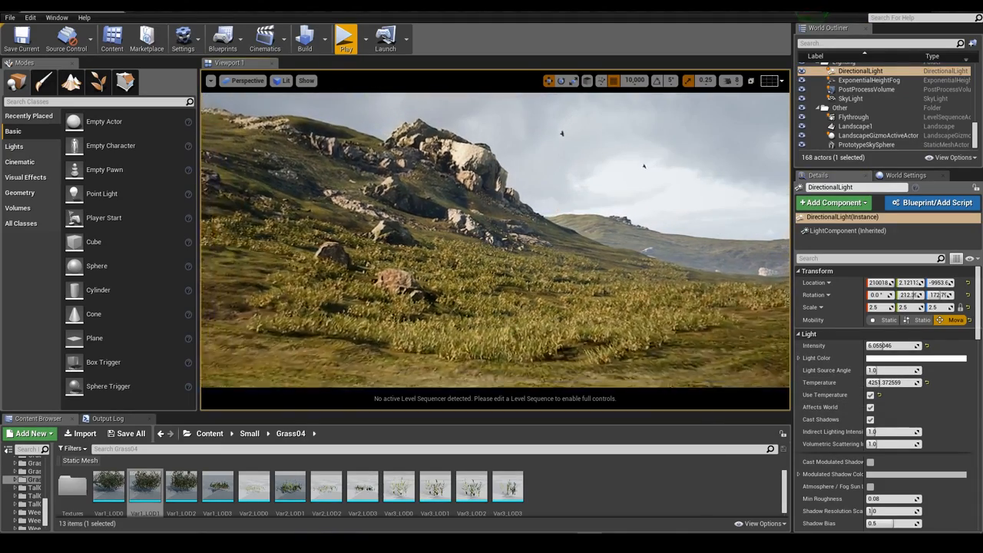
Try rotating the DirectionalLight to about 216° on its Z axis, and undo the rotation.
right_drag(750, 354, 760, 359)
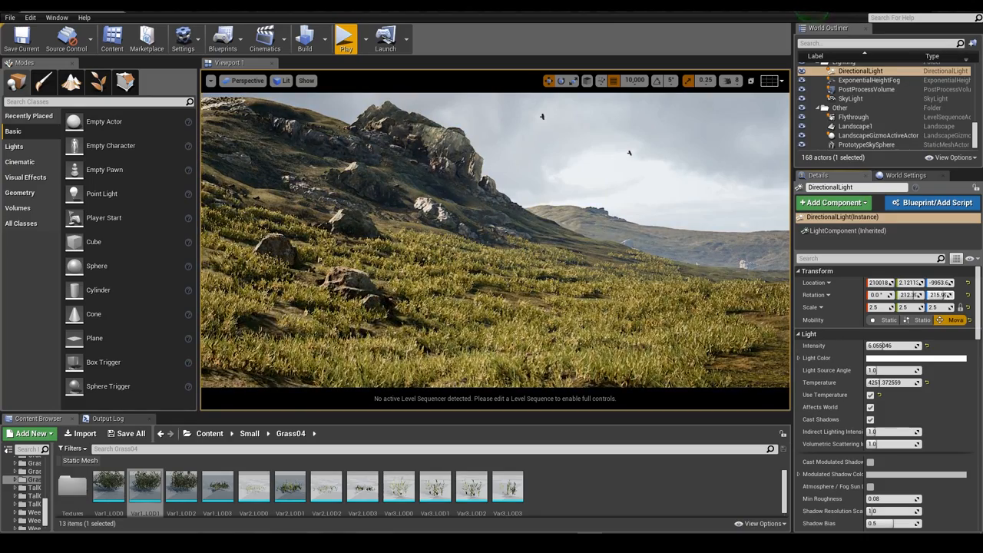
click(638, 283)
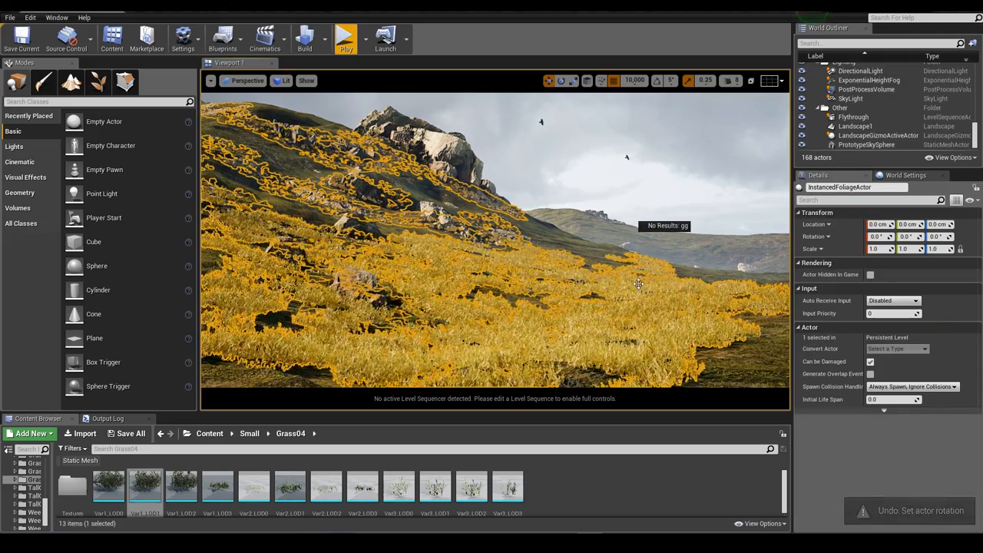
right_drag(634, 219, 591, 231)
key(s)
Return to foliage painting and paint grass over the bare slope beside and below the lower boulders.
click(98, 81)
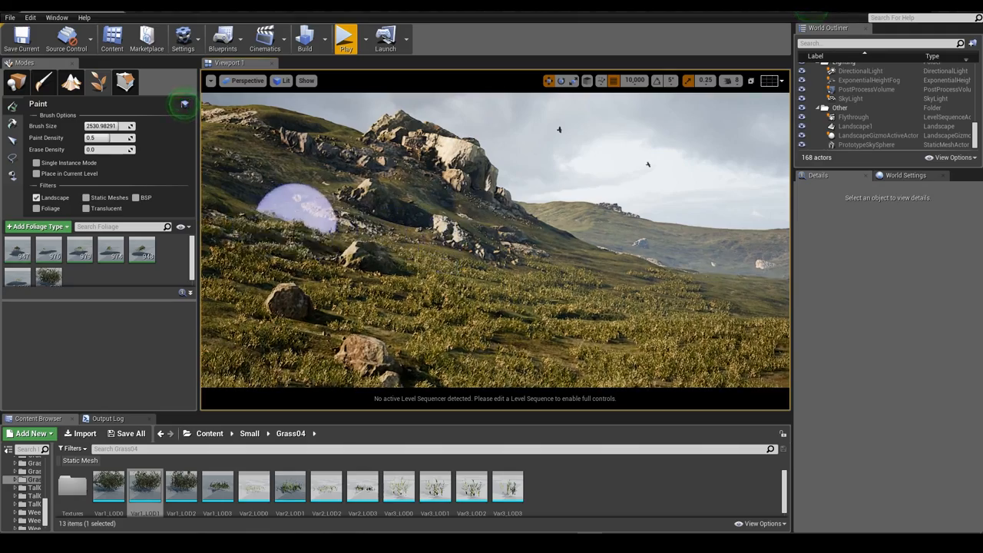
right_drag(298, 197, 234, 195)
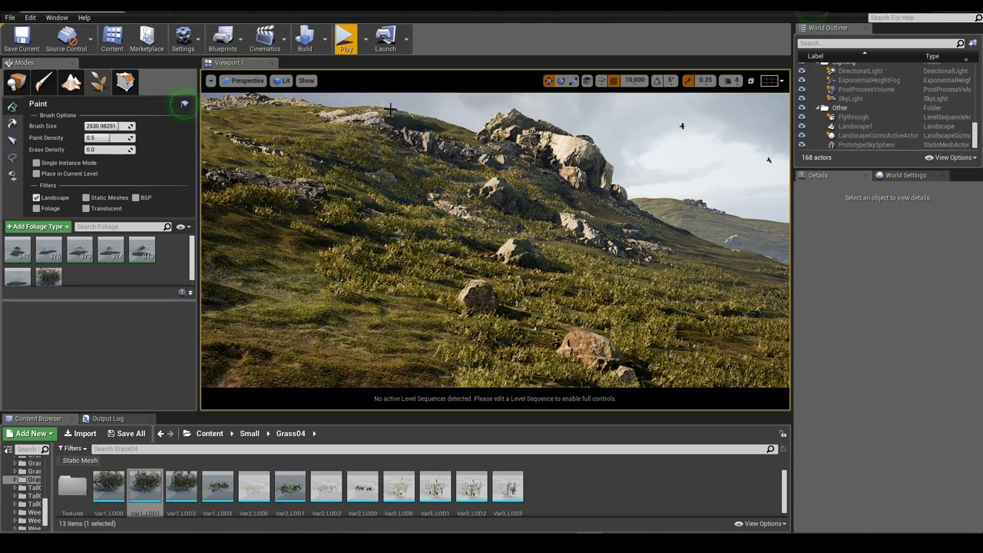
mouse_move(302, 136)
right_down()
mouse_move(422, 142)
mouse_move(445, 131)
mouse_move(445, 96)
mouse_move(445, 127)
right_up()
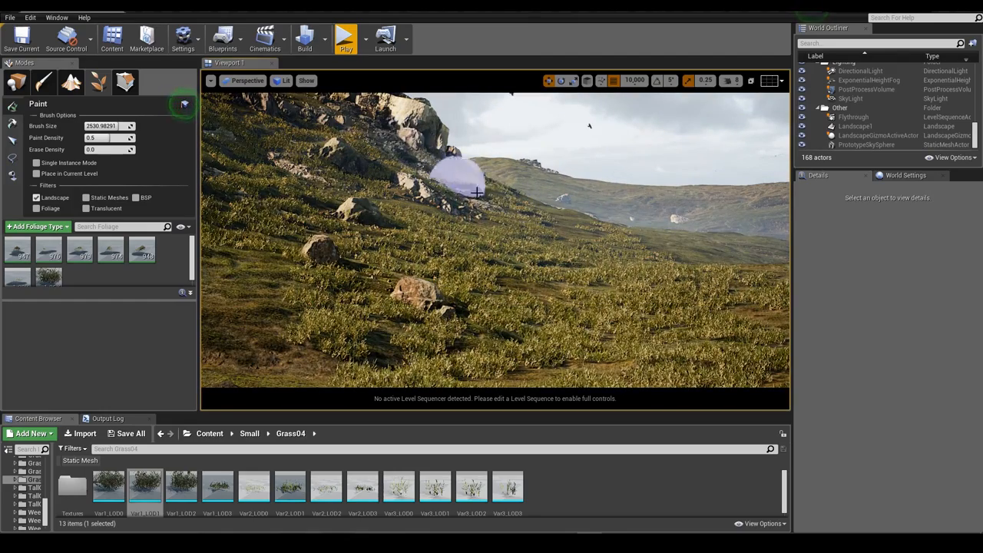
right_drag(461, 274, 382, 274)
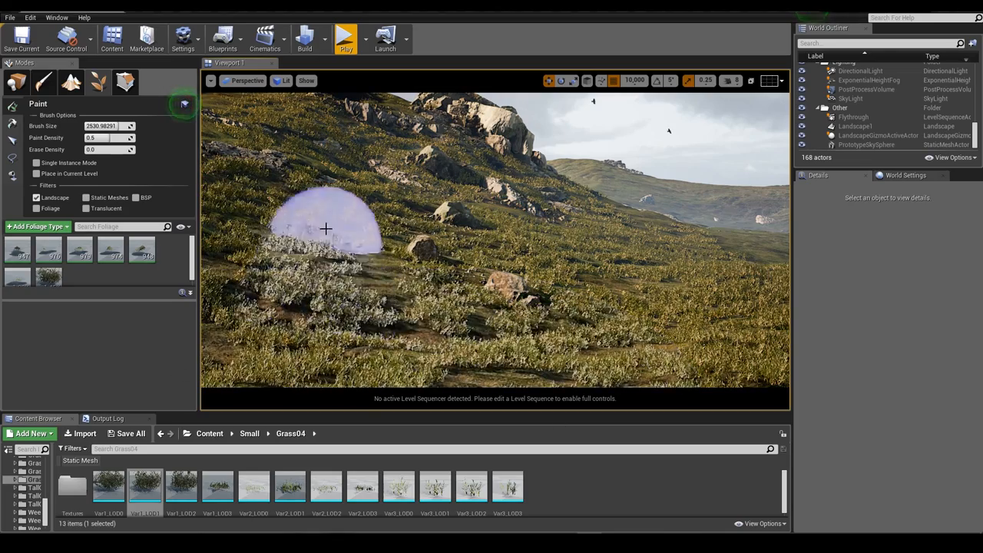
key(d)
right_drag(644, 311, 687, 304)
Extend the grass across the open, flatter ground between the hillside and the valley.
right_drag(538, 296, 651, 303)
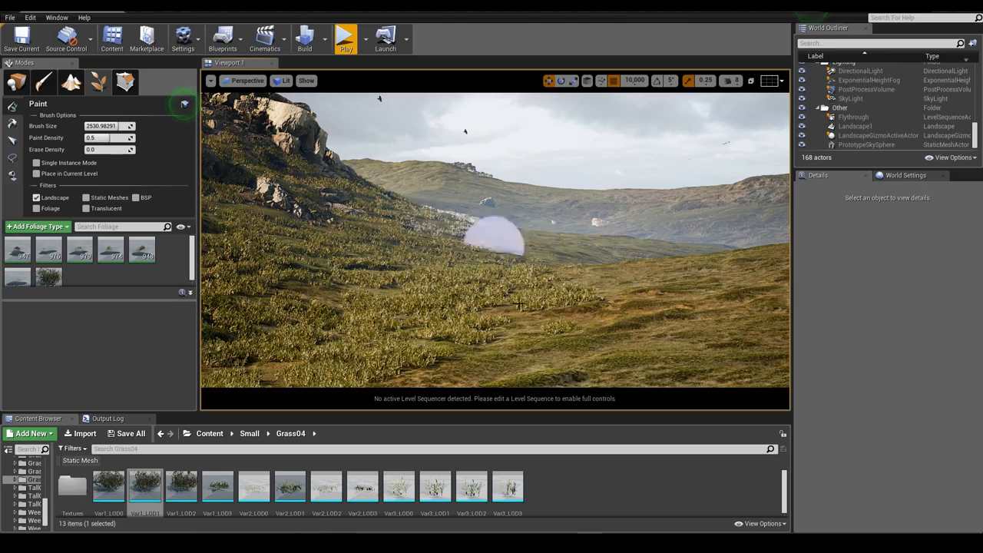
drag(479, 261, 345, 331)
right_drag(345, 331, 250, 303)
drag(345, 331, 274, 144)
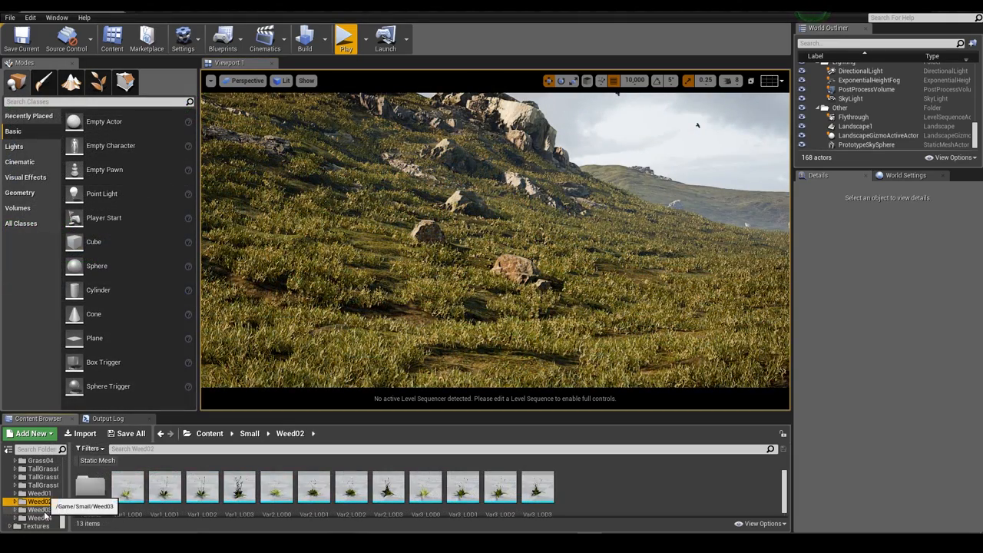
Look through the weed folders, and add the Clover01 mesh Var1_LOD2 as a new foliage type.
click(40, 510)
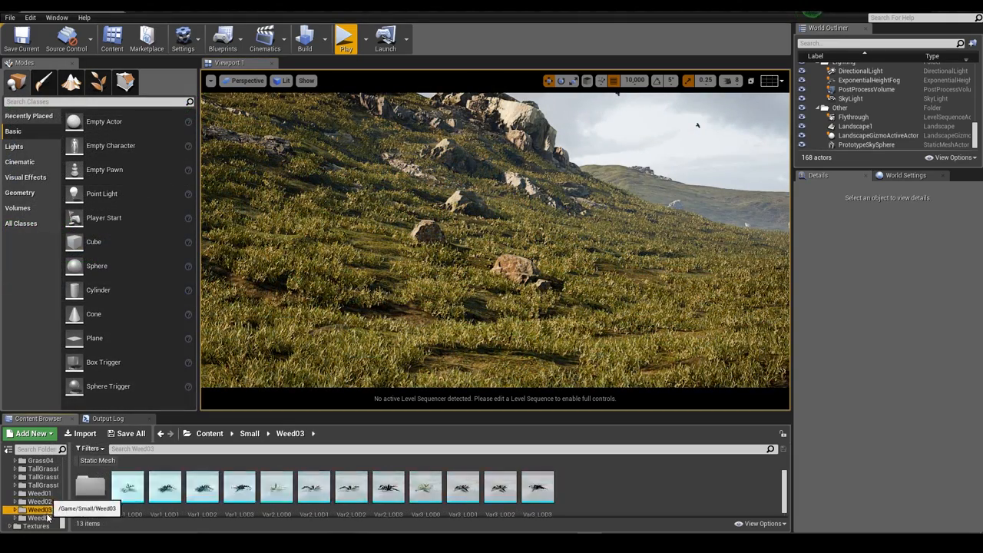
click(46, 519)
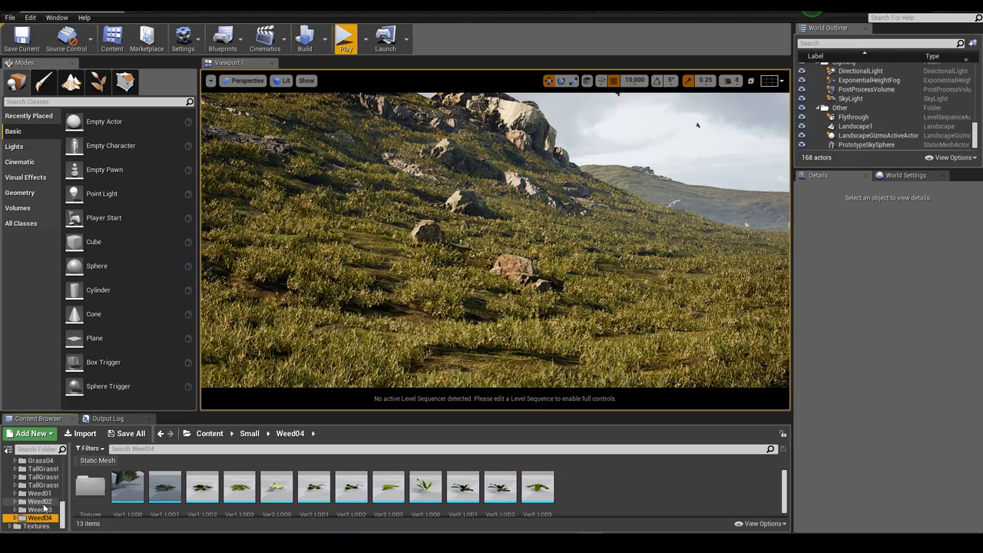
click(40, 468)
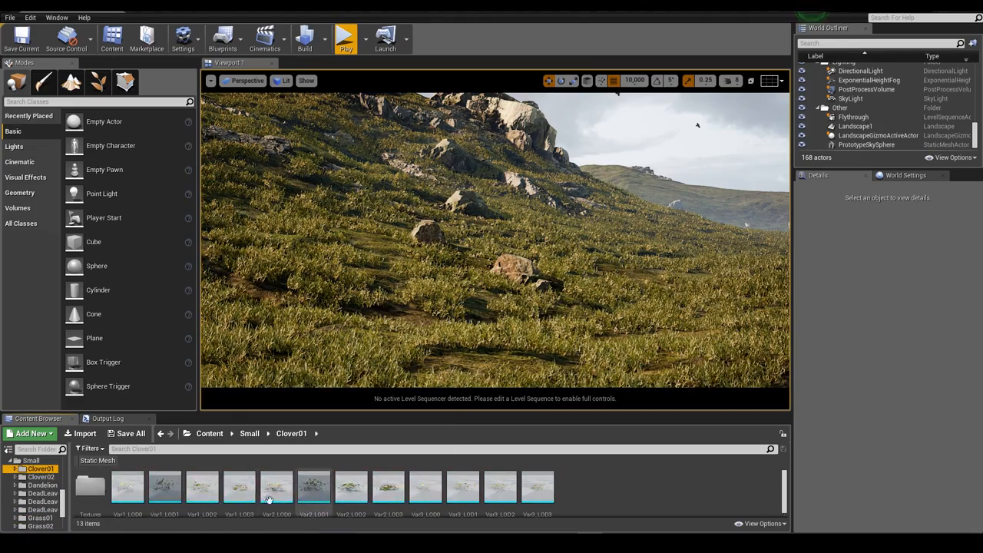
click(202, 488)
click(98, 82)
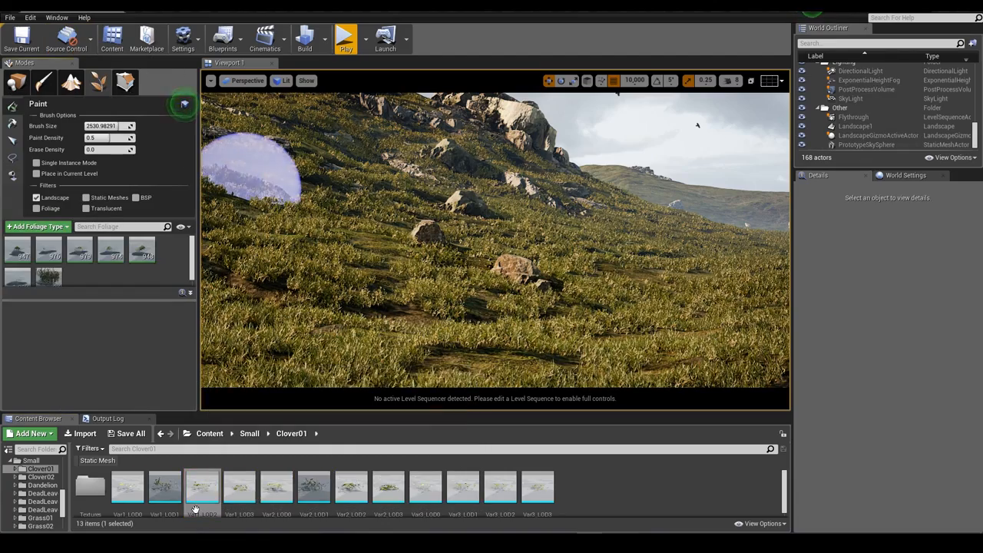
drag(201, 487, 123, 330)
Set the clover's Density to 10 and Scale X to 5, and try painting a patch in the foreground.
click(77, 270)
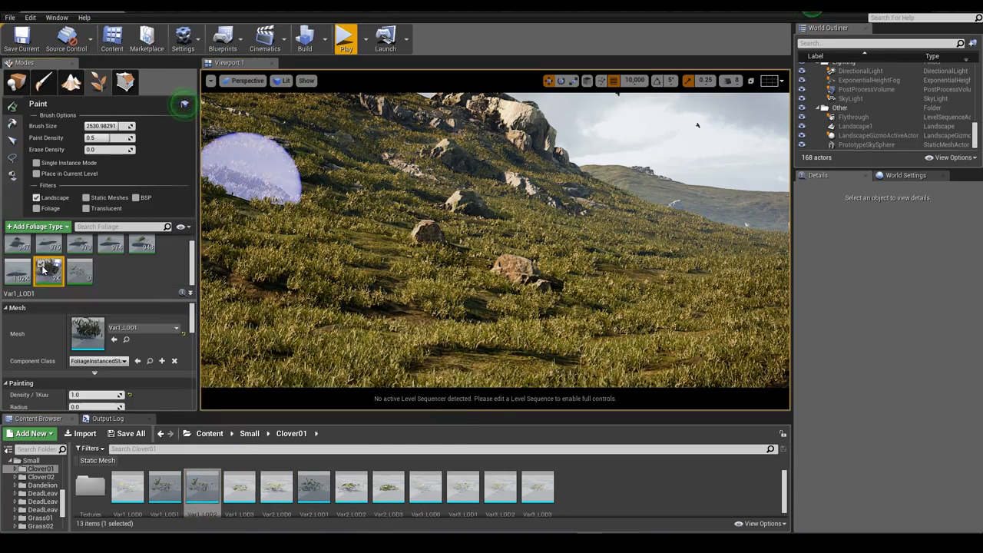
scroll(93, 401, down, 1)
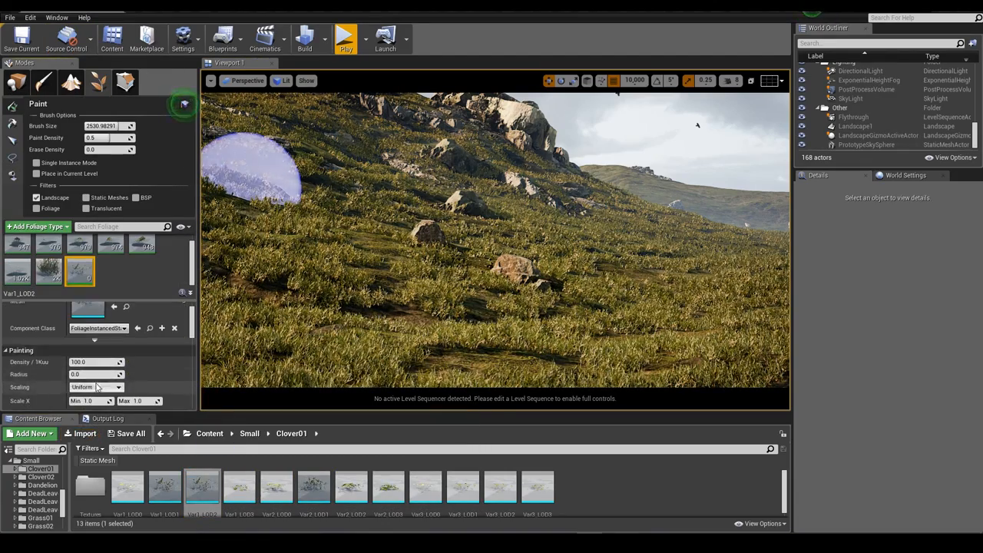
click(97, 363)
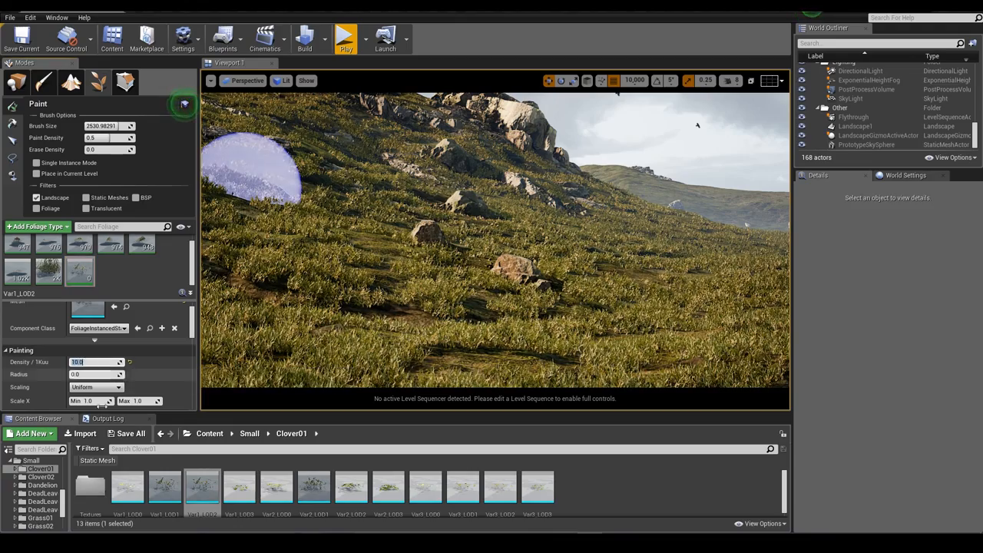
click(313, 369)
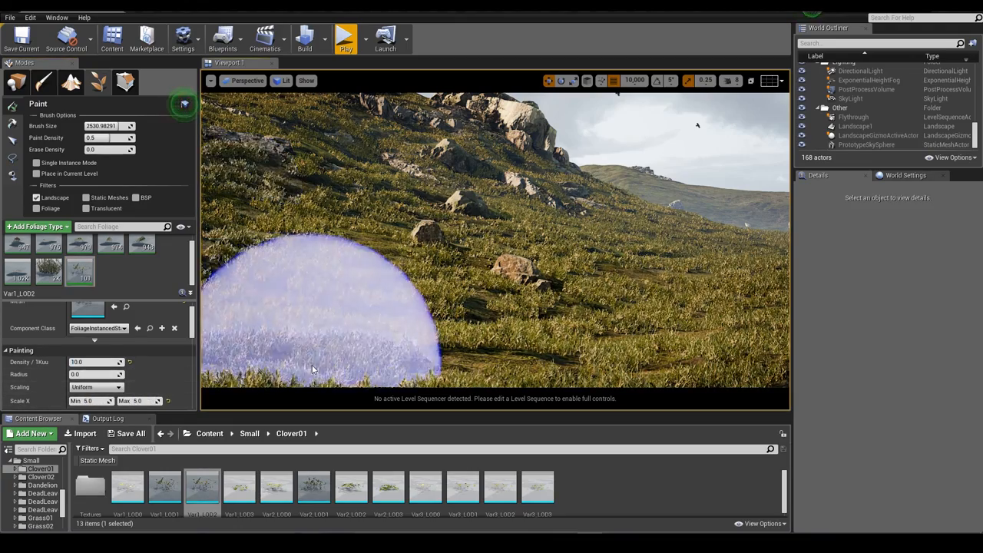
key(ctrl+z)
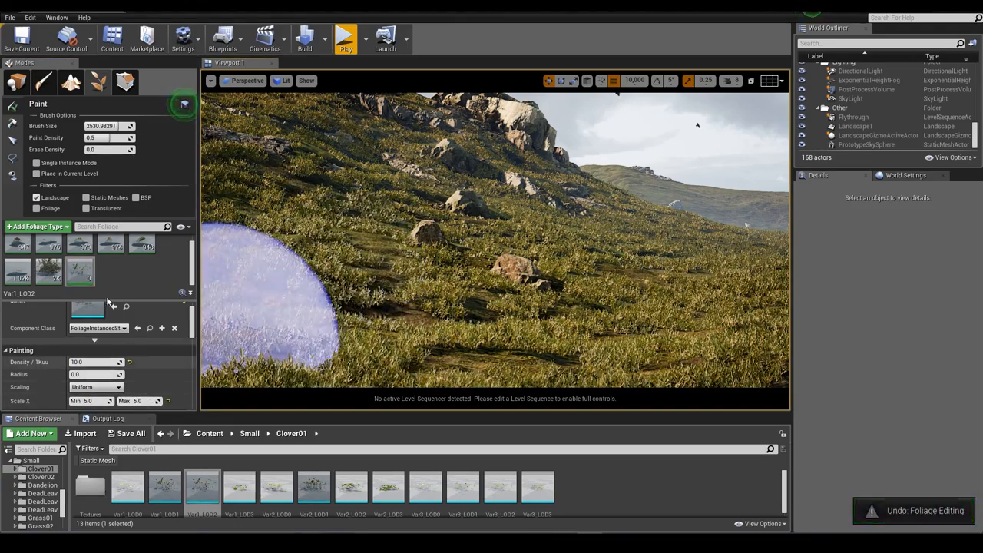
Set the clover's Scale X to Min 10 and Max 15, and paint it on the grass around the lower boulders.
click(100, 401)
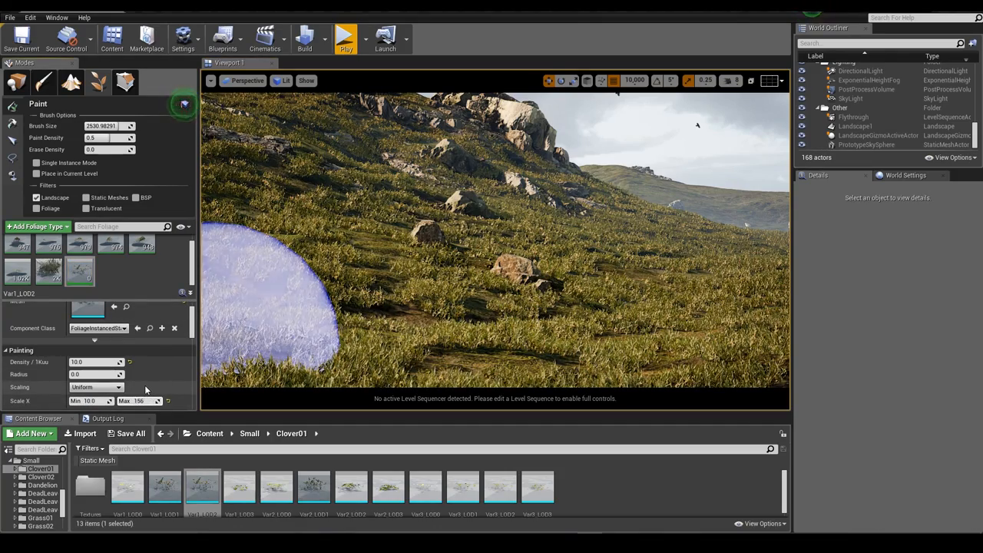
click(426, 285)
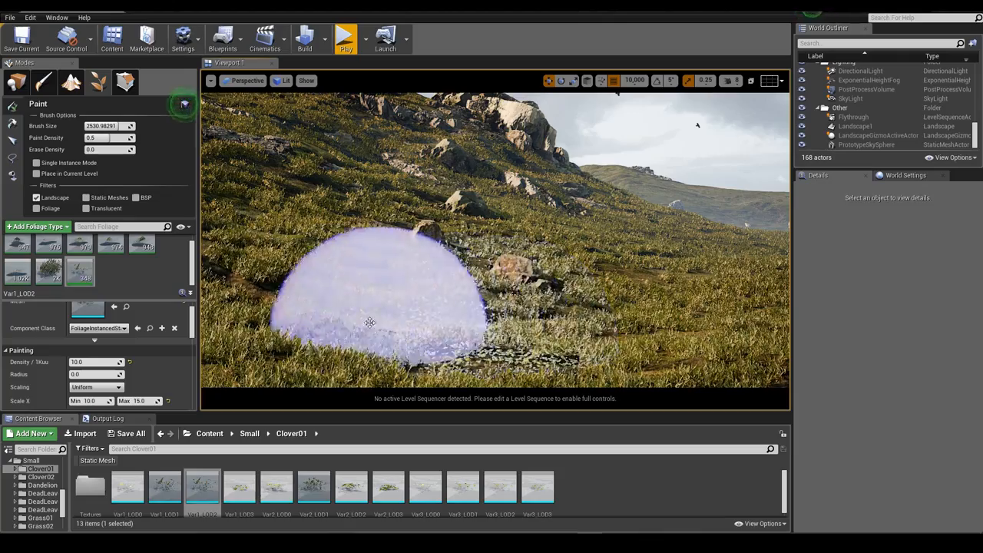
key(w)
mouse_move(541, 337)
right_down()
mouse_move(541, 384)
mouse_move(541, 368)
right_up()
key(w)
key(s)
key(s)
right_drag(368, 336, 298, 330)
drag(430, 272, 508, 270)
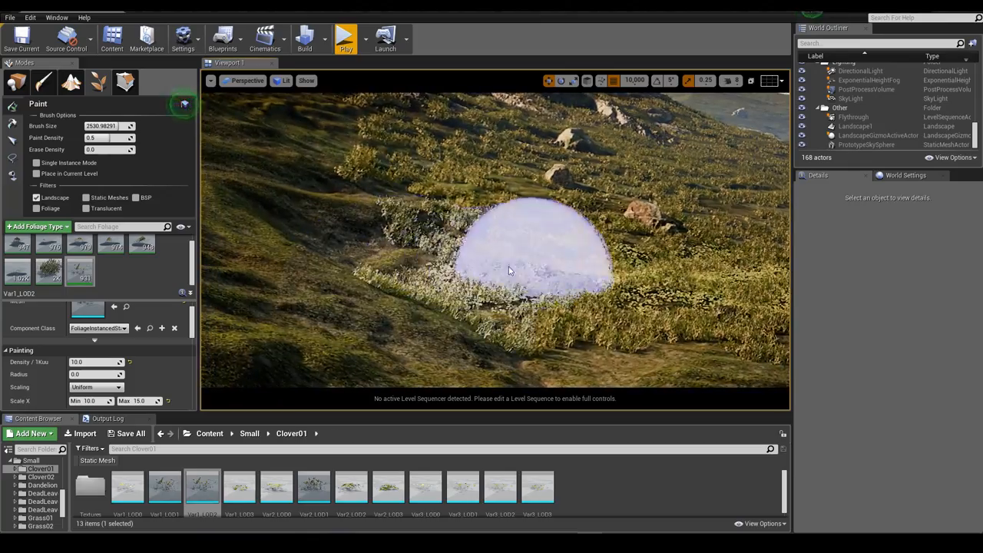
Paint more clover patches up the slope past the boulders and out over the flatter grass beside them.
mouse_move(466, 232)
right_down()
mouse_move(491, 204)
mouse_move(484, 277)
mouse_move(503, 216)
right_up()
key(w)
key(s)
mouse_move(586, 257)
right_down()
mouse_move(615, 215)
mouse_move(439, 324)
right_up()
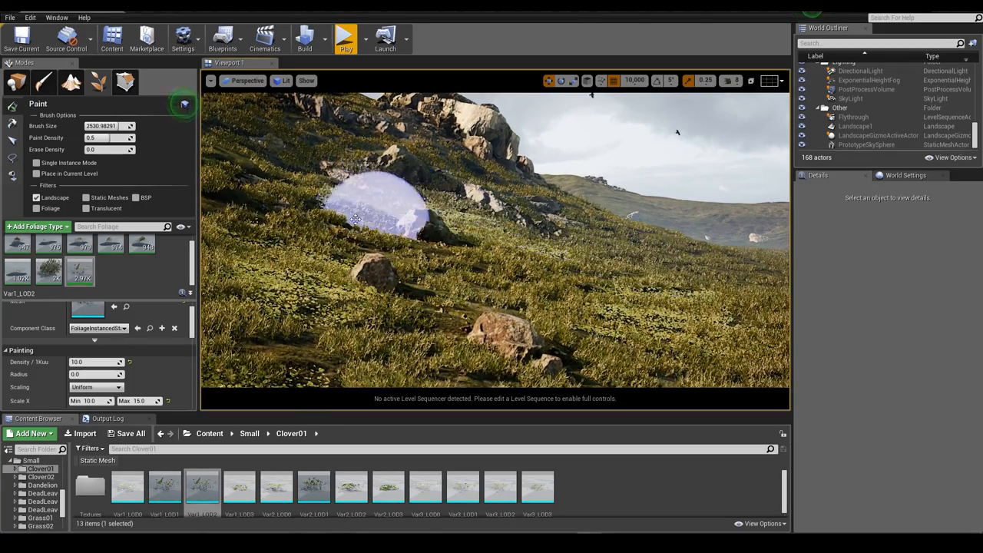
key(d)
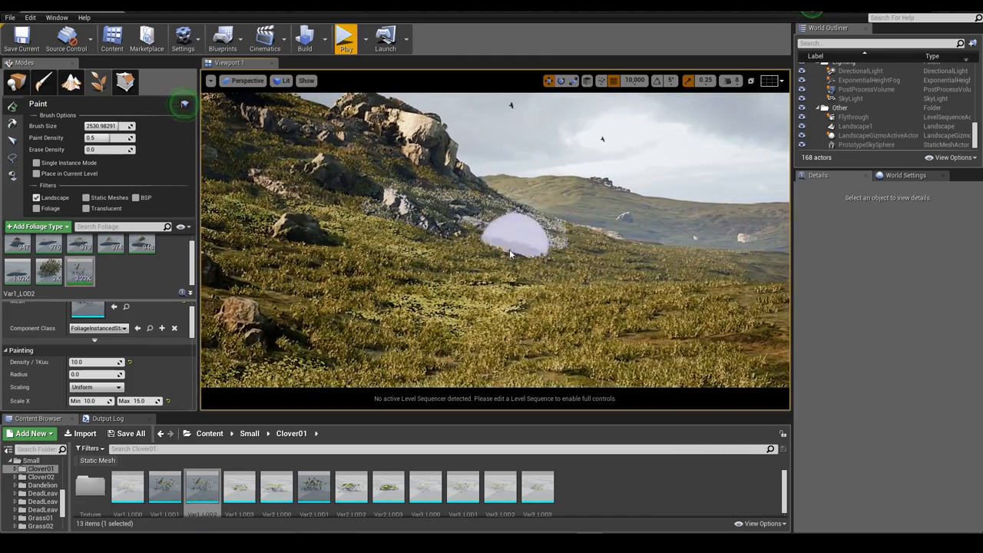
key(w)
mouse_move(485, 247)
right_down()
mouse_move(453, 212)
mouse_move(485, 253)
mouse_move(485, 235)
mouse_move(475, 254)
right_up()
key(s)
key(w)
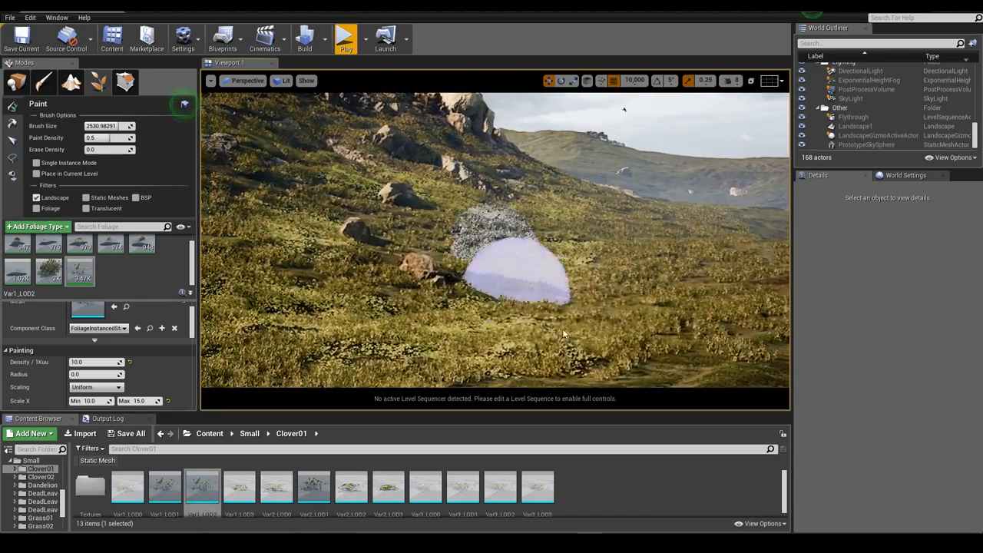
Add clover in the foreground and on the slope above the lower boulders, undoing unwanted strokes.
right_drag(473, 353, 458, 321)
key(w)
mouse_move(439, 278)
right_down()
mouse_move(432, 271)
mouse_move(430, 280)
right_up()
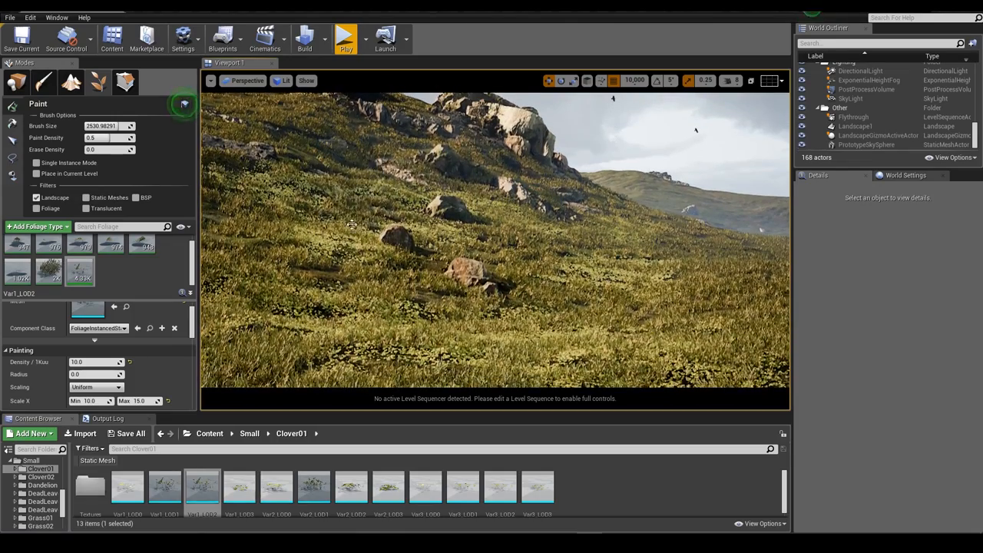
key(ctrl+z)
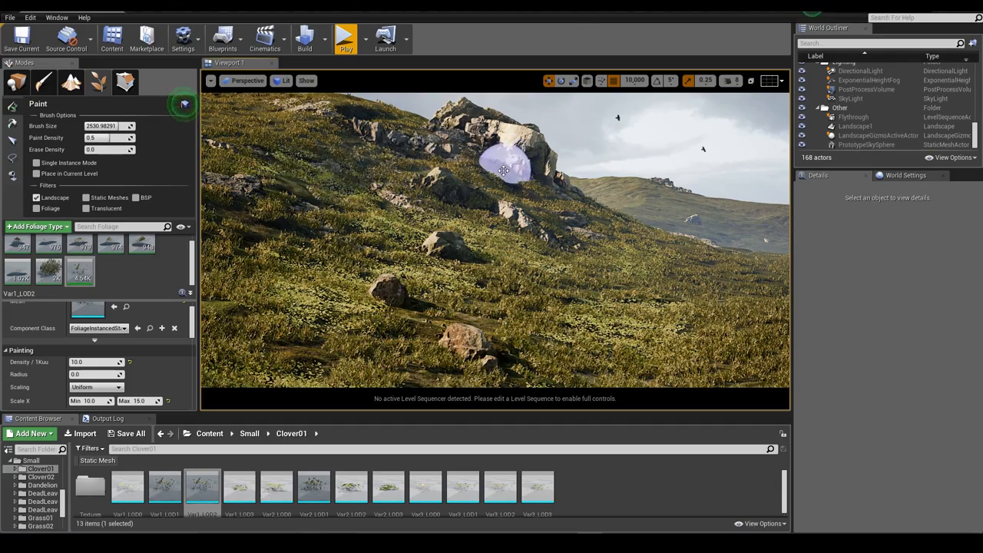
right_drag(513, 179, 538, 165)
key(ctrl+z)
Paint clover over the upper hillside around the rocky cliff and the scattered rocks below it.
key(w)
mouse_move(611, 265)
right_down()
mouse_move(584, 273)
mouse_move(585, 286)
right_up()
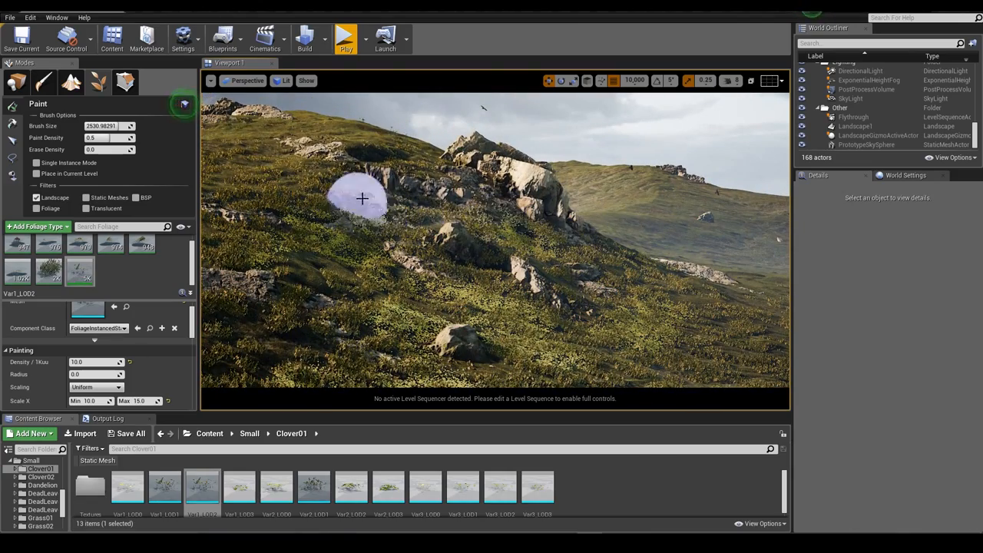
key(q)
mouse_move(538, 173)
right_down()
mouse_move(545, 146)
mouse_move(546, 238)
mouse_move(541, 123)
right_up()
key(s)
key(w)
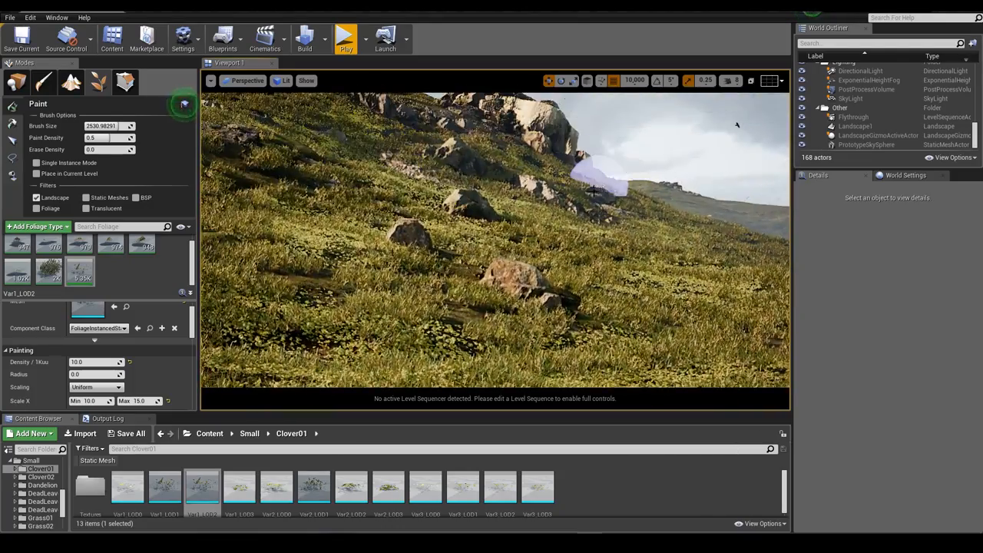
Erase some of the clover from the upper slope beside the rocky cliff.
key(s)
mouse_move(603, 184)
right_down()
mouse_move(585, 184)
mouse_move(602, 192)
mouse_move(587, 160)
right_up()
key(w)
key(s)
shift+drag(603, 184, 428, 183)
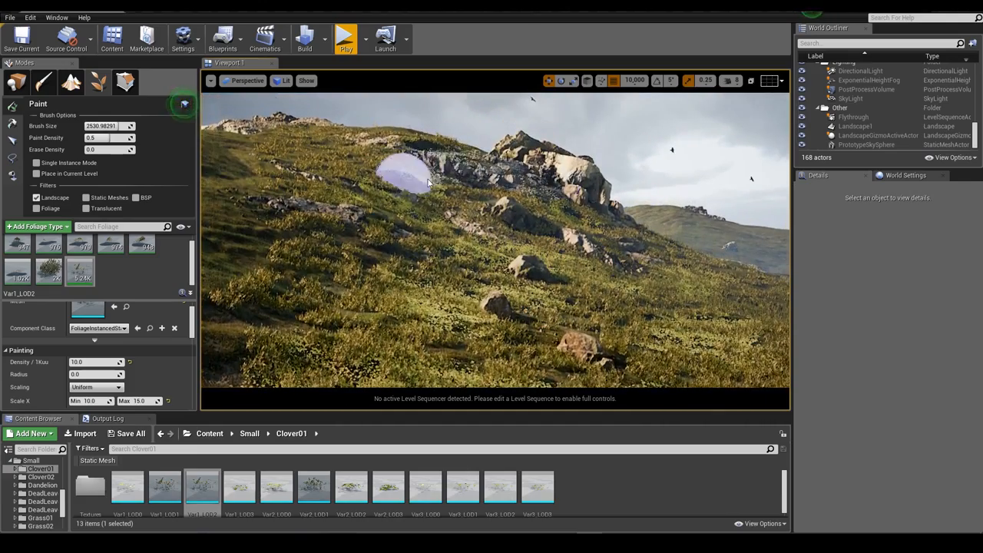
right_drag(495, 231, 528, 269)
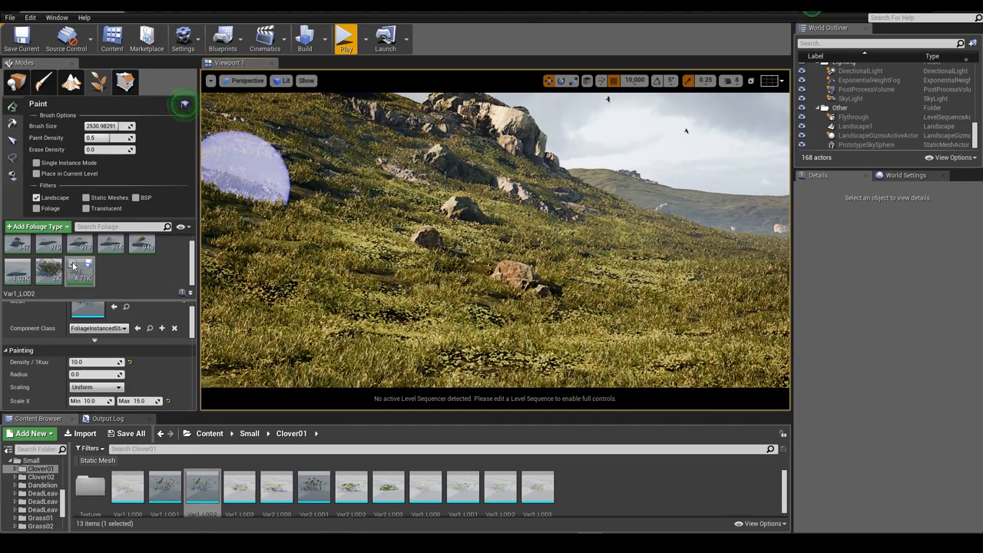
Add the Dandelion mesh Var1_LOD2 as a new foliage type.
right_drag(360, 203, 351, 201)
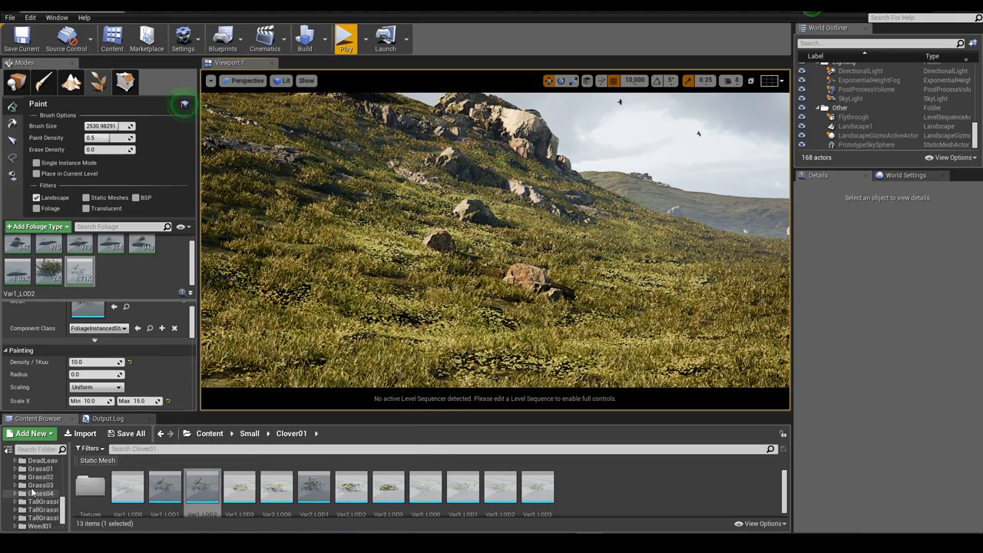
click(49, 517)
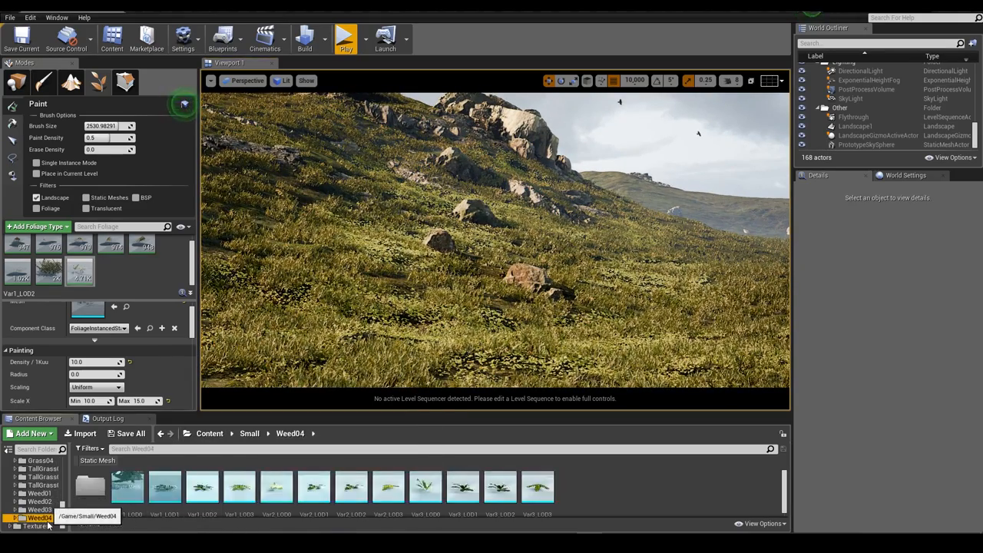
click(44, 502)
scroll(45, 494, up, 3)
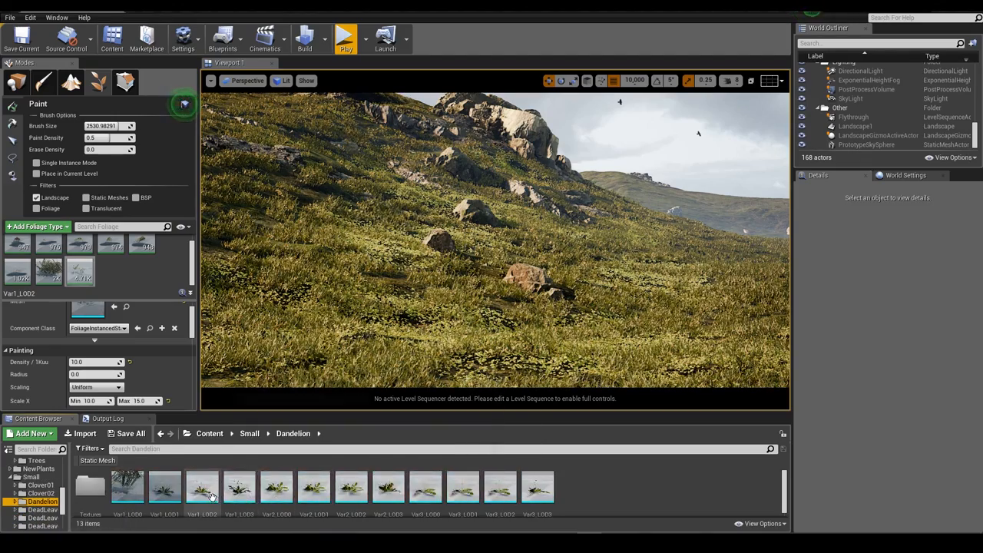
drag(200, 491, 108, 280)
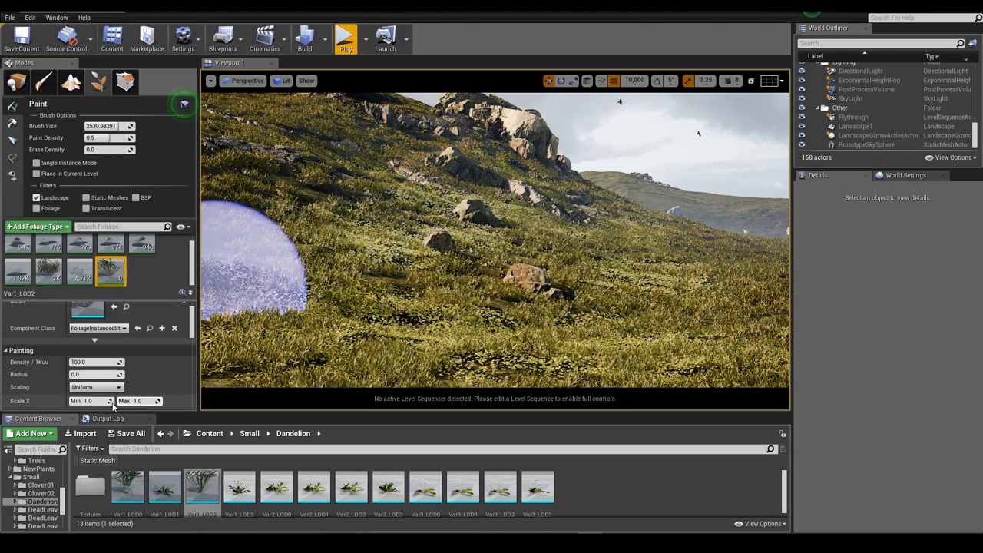
Set the dandelion foliage's scale to a minimum of 12 and maximum of 15, with a density of 10.
key(Tab)
text(12.5)
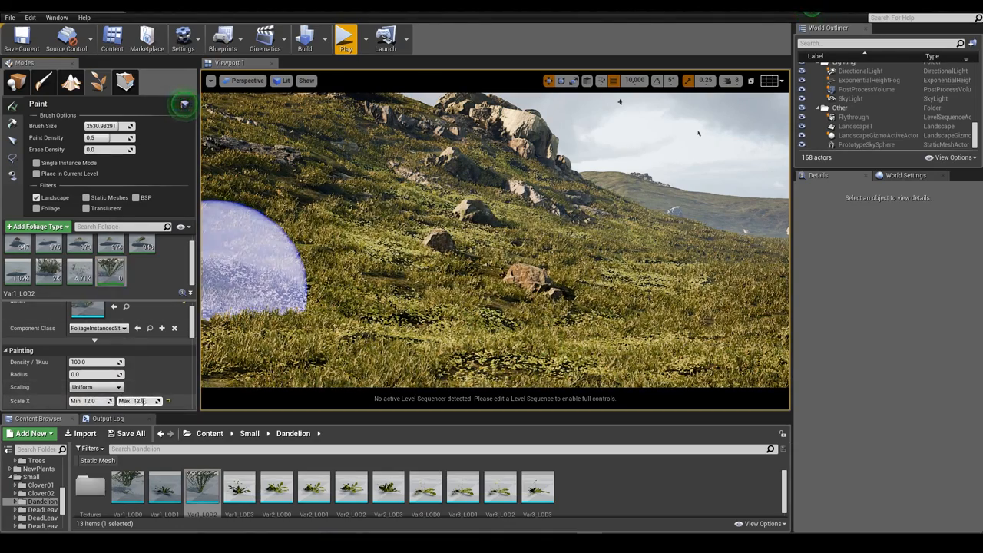
scroll(106, 374, up, 1)
click(95, 378)
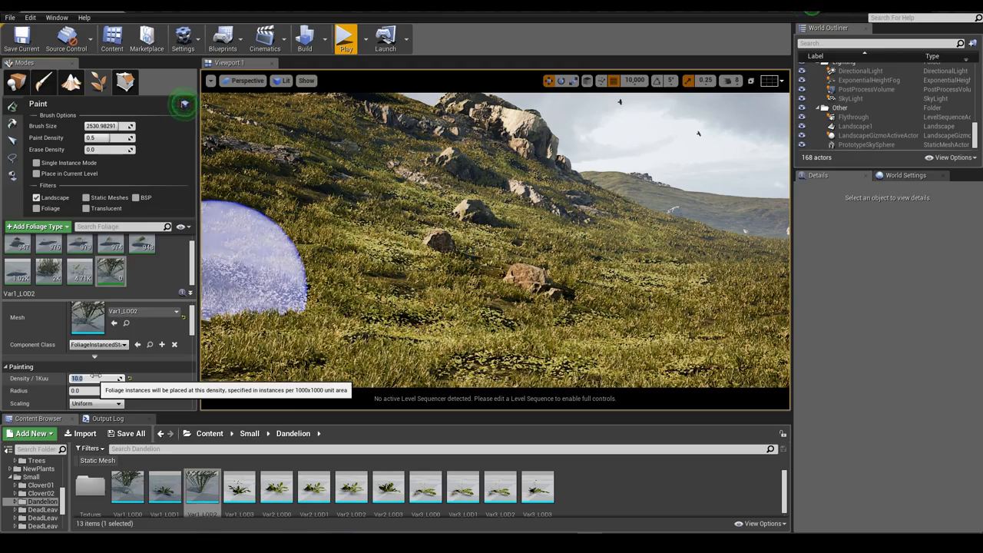
Try painting dandelions over the bare ground and grass in the foreground, undoing the strokes.
scroll(361, 296, up, 5)
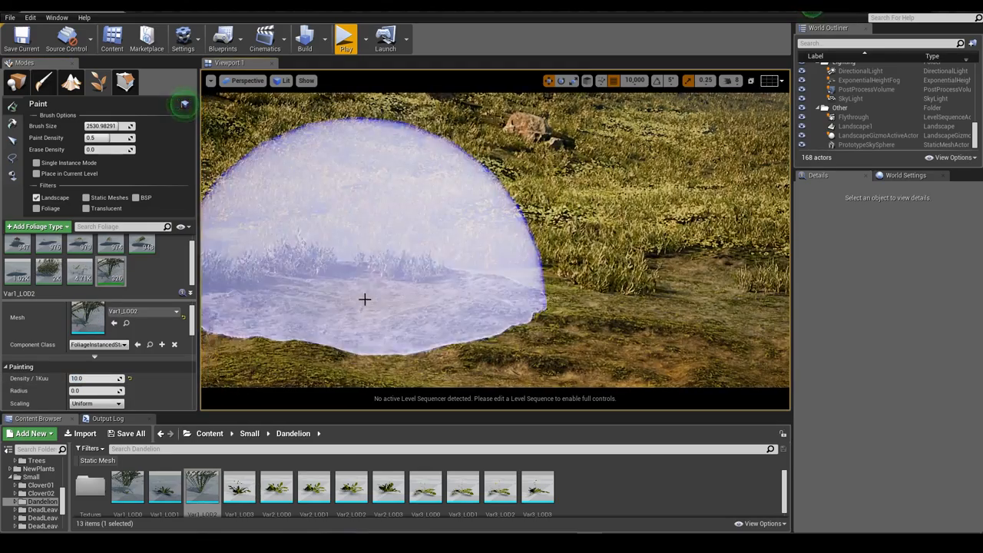
key(ctrl+z)
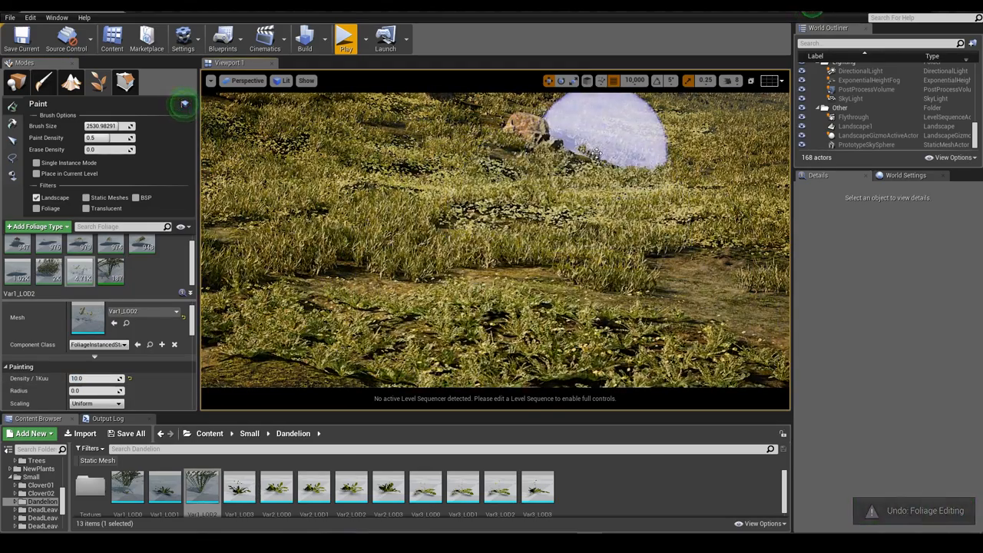
key(ctrl+z)
Set the dandelion scale to a minimum of 15 and maximum of 20, undoing a test patch painted in the foreground.
scroll(94, 390, down, 1)
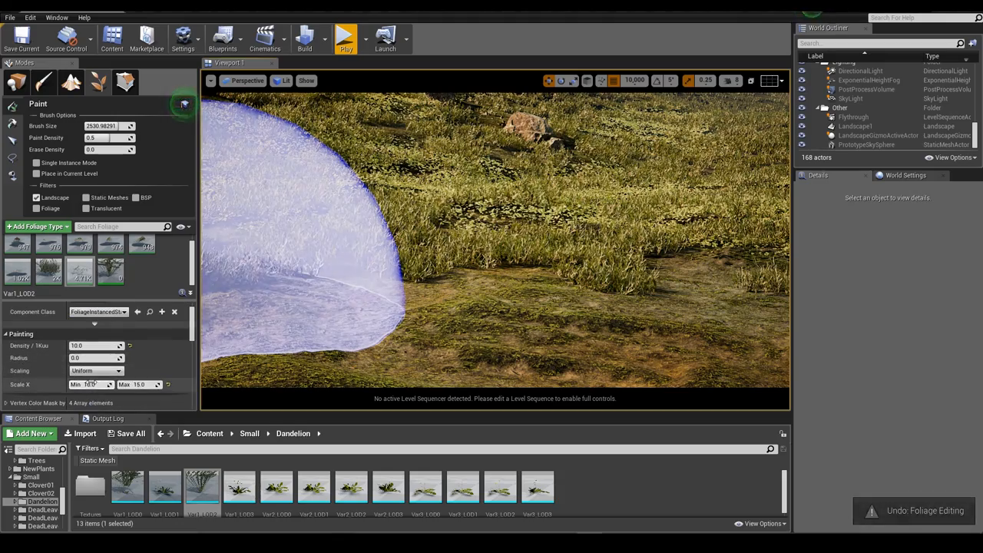
text(2)
click(142, 382)
text(2)
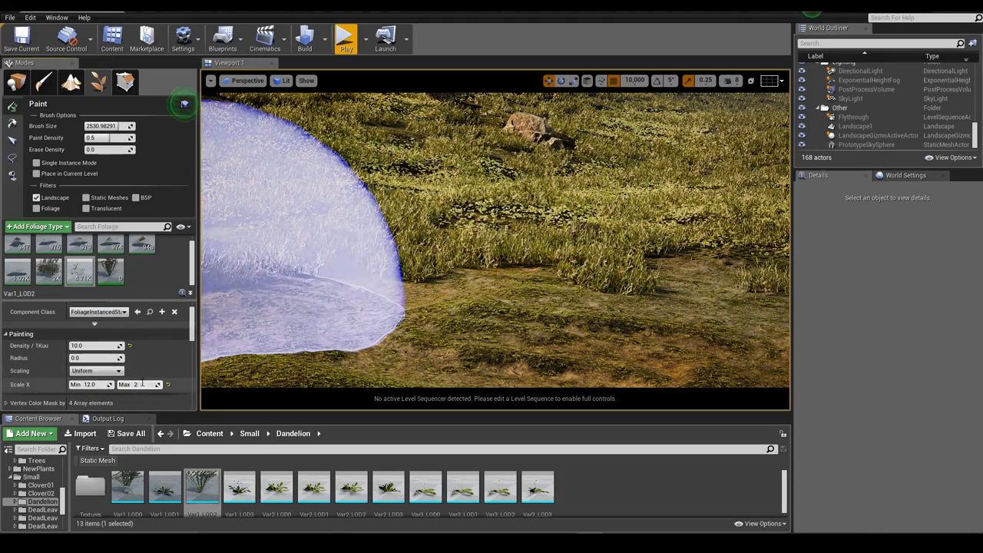
text(0)
click(92, 384)
text(15)
click(463, 298)
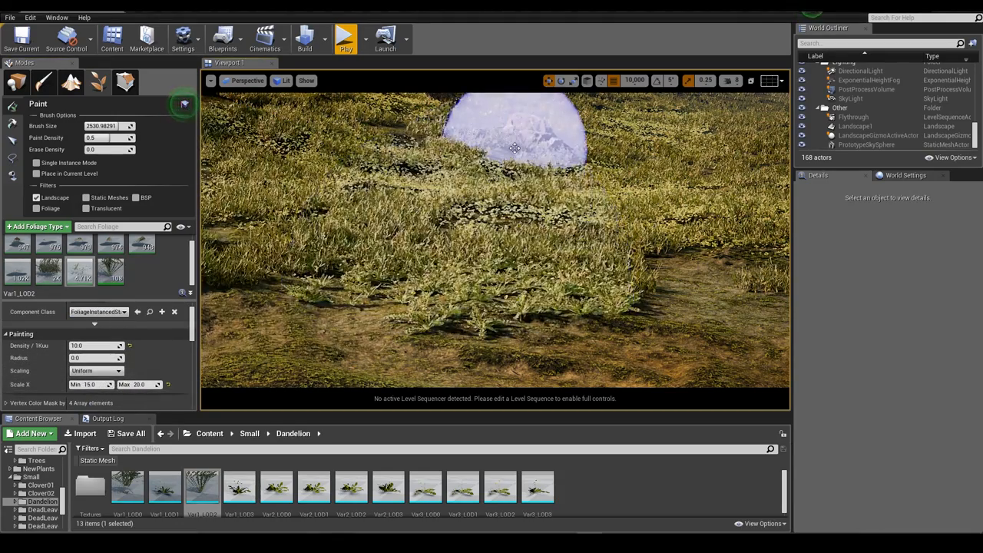
key(ctrl+z)
Paint dandelions over the grassy slope around the lower boulders.
key(w)
right_drag(515, 179, 537, 171)
click(375, 227)
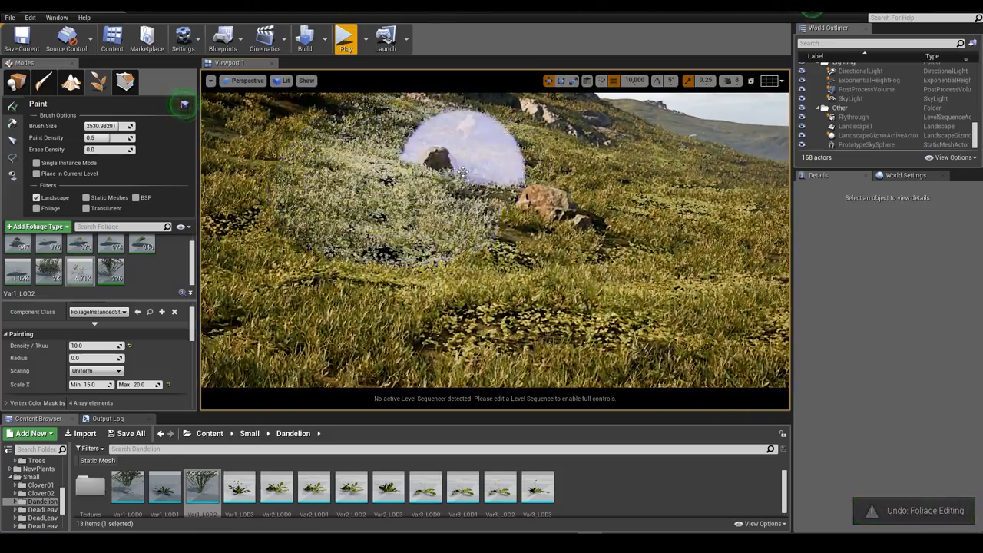
key(w)
mouse_move(463, 172)
right_down()
mouse_move(442, 201)
mouse_move(460, 174)
right_up()
key(s)
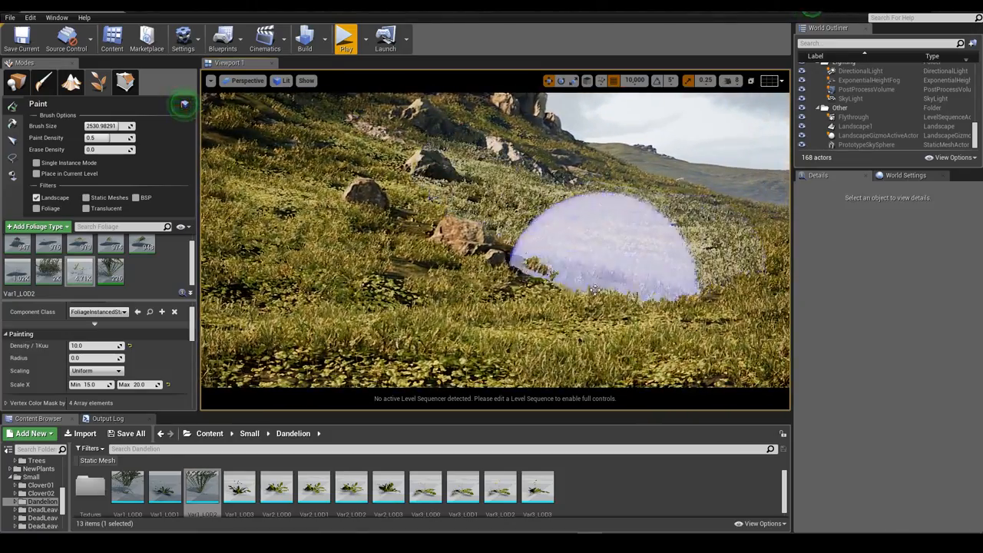
mouse_move(595, 289)
mouse_down()
mouse_move(538, 259)
mouse_move(450, 285)
mouse_up()
Extend the dandelions across the grass beside the boulders and onto the far side of the hillside.
key(w)
mouse_move(450, 284)
right_down()
mouse_move(538, 192)
mouse_move(686, 108)
mouse_move(537, 223)
mouse_move(495, 269)
right_up()
key(s)
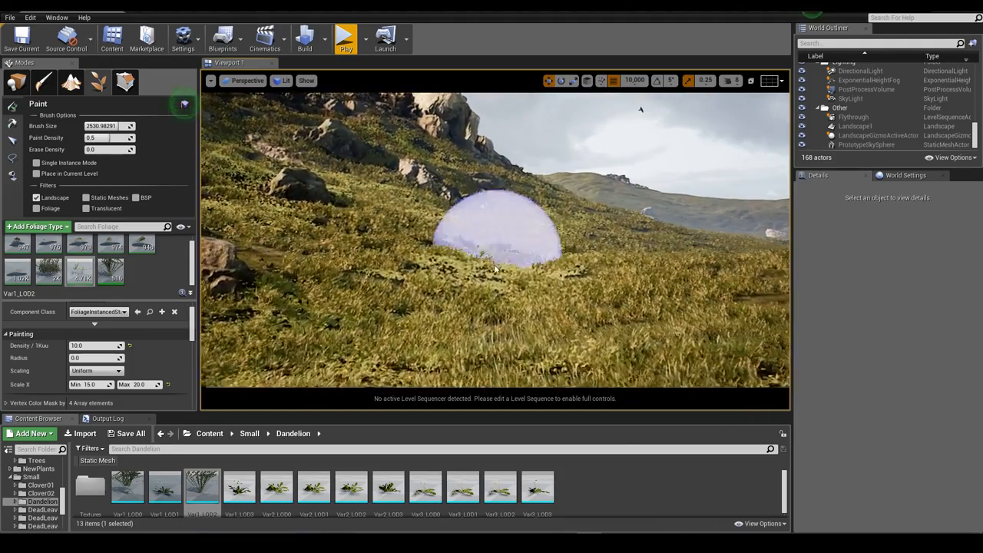
drag(495, 269, 458, 286)
key(s)
mouse_move(459, 285)
right_down()
mouse_move(453, 257)
mouse_move(388, 234)
right_up()
mouse_move(388, 234)
mouse_down()
mouse_move(280, 192)
mouse_move(310, 190)
mouse_move(230, 169)
mouse_move(326, 184)
mouse_up()
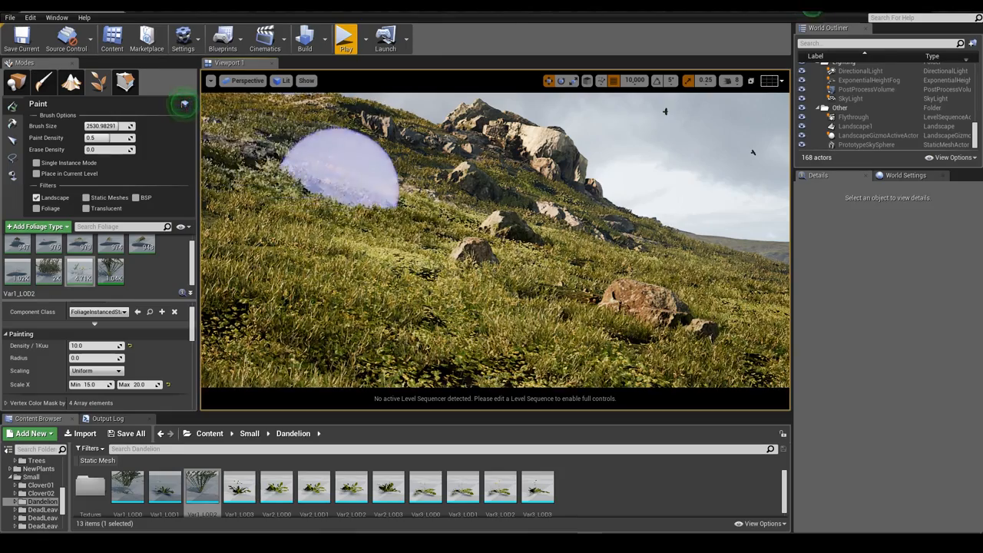
Try adding more dandelions around the lower boulders at the current density, undoing the last stroke.
key(s)
mouse_move(341, 186)
right_down()
mouse_move(399, 153)
mouse_move(400, 261)
mouse_move(411, 249)
right_up()
key(w)
drag(395, 170, 459, 182)
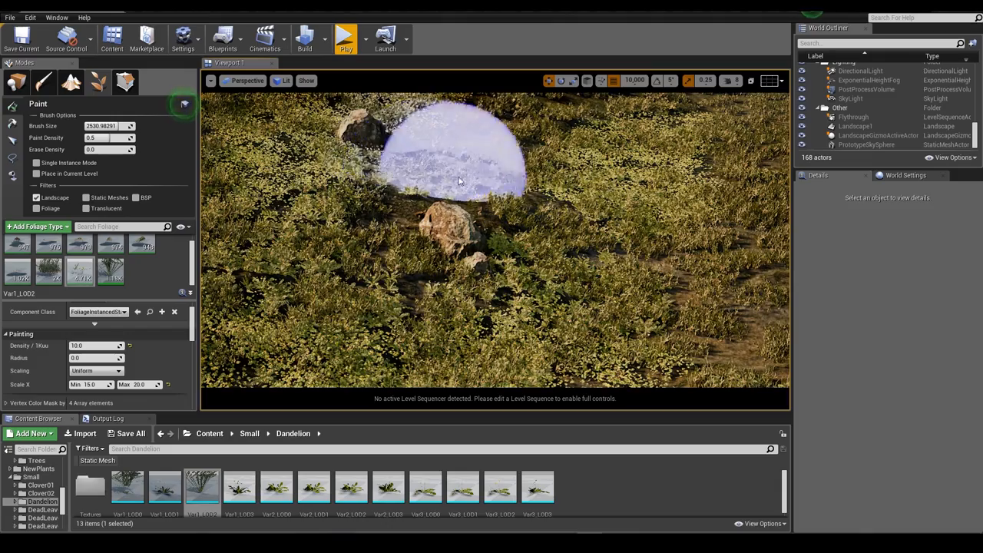
key(w)
mouse_move(449, 122)
right_down()
mouse_move(430, 103)
mouse_move(477, 151)
mouse_move(473, 160)
mouse_move(471, 151)
right_up()
key(ctrl+z)
Set the dandelion density to 2 and paint them over the lower slope beside the boulders.
key(s)
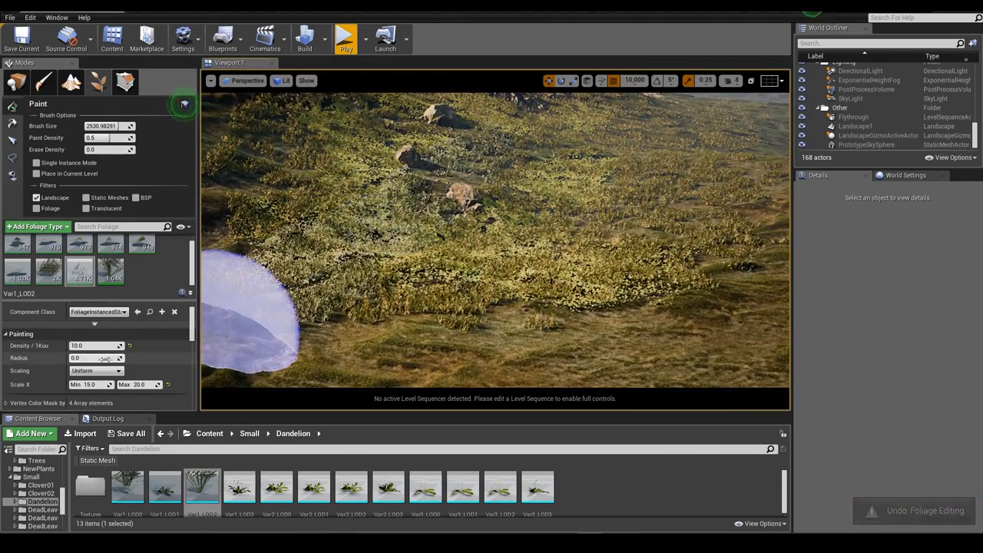
click(103, 346)
text(2)
key(Return)
mouse_move(430, 265)
mouse_down()
mouse_move(462, 283)
mouse_move(676, 231)
mouse_up()
key(e)
right_drag(676, 230, 718, 265)
mouse_move(569, 180)
mouse_down()
mouse_move(609, 256)
mouse_move(505, 195)
mouse_up()
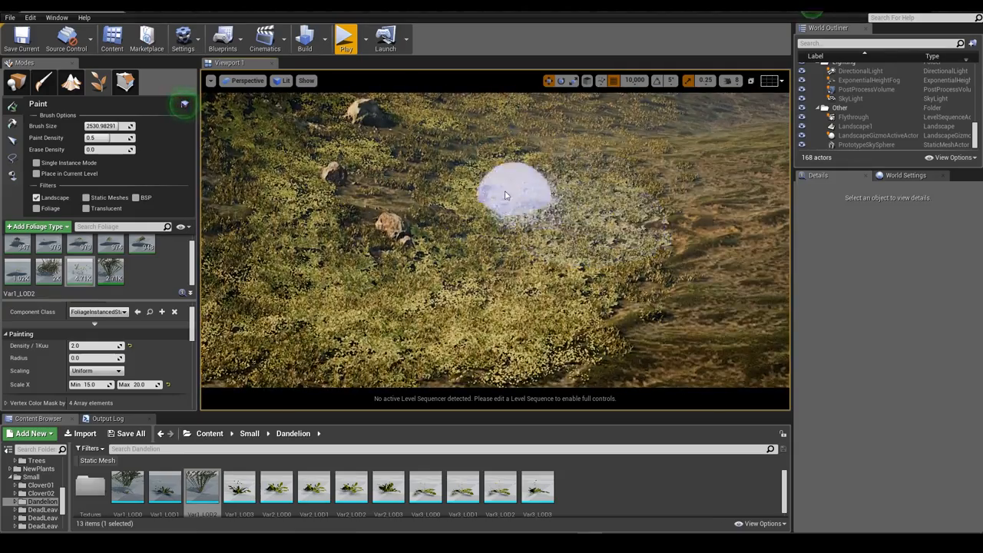
Paint sparse dandelions around the uppermost of the scattered boulders and the slope next to it.
key(w)
mouse_move(506, 195)
right_down()
mouse_move(498, 218)
mouse_move(502, 202)
right_up()
mouse_move(499, 183)
mouse_down()
mouse_move(395, 184)
mouse_move(482, 155)
mouse_up()
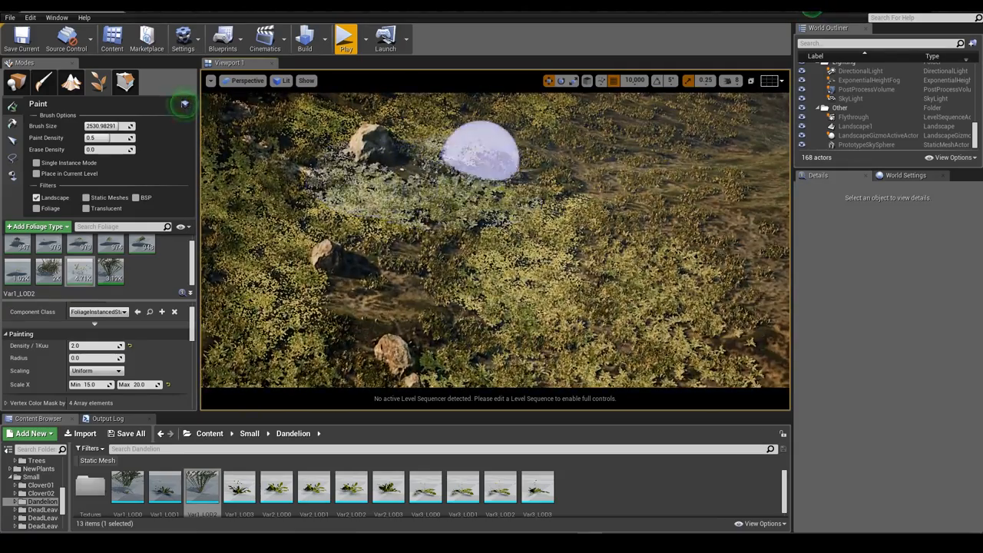
key(w)
mouse_move(482, 155)
right_down()
mouse_move(485, 167)
mouse_move(499, 132)
mouse_move(495, 153)
mouse_move(496, 142)
mouse_move(474, 154)
right_up()
key(s)
key(s)
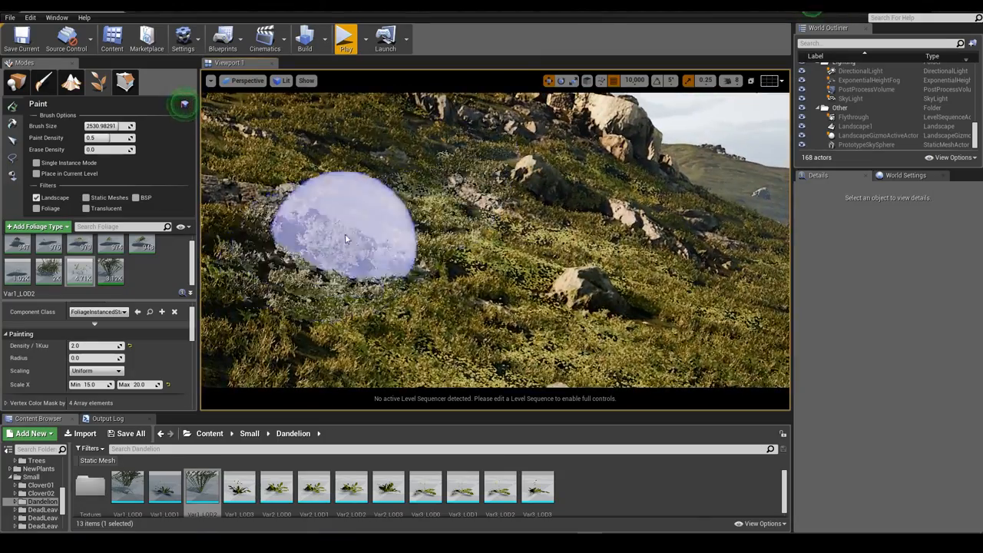
Try a dandelion stroke on the slope near the cliff rocks and undo it.
right_drag(345, 239, 339, 232)
click(525, 192)
mouse_move(525, 192)
right_down()
mouse_move(515, 197)
mouse_move(524, 239)
right_up()
key(s)
key(ctrl+z)
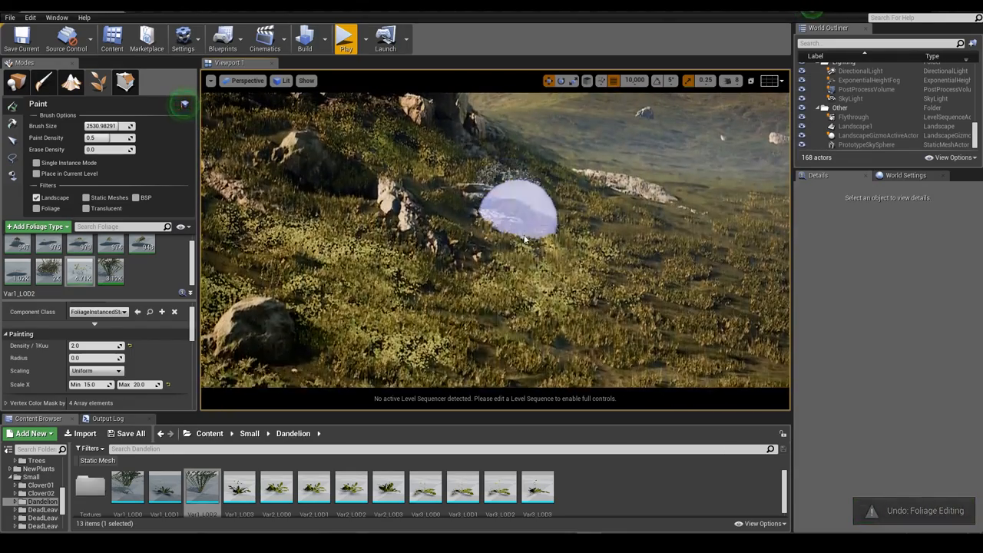
Paint dandelions across the upper hillside near the rocky cliff, undoing the last two strokes.
mouse_move(524, 240)
mouse_down()
mouse_move(471, 326)
mouse_move(390, 276)
mouse_move(358, 211)
mouse_up()
mouse_move(358, 211)
right_down()
mouse_move(338, 206)
mouse_move(354, 189)
right_up()
mouse_move(354, 189)
mouse_down()
mouse_move(351, 173)
mouse_move(531, 218)
mouse_up()
mouse_move(532, 218)
right_down()
mouse_move(547, 207)
mouse_move(528, 202)
right_up()
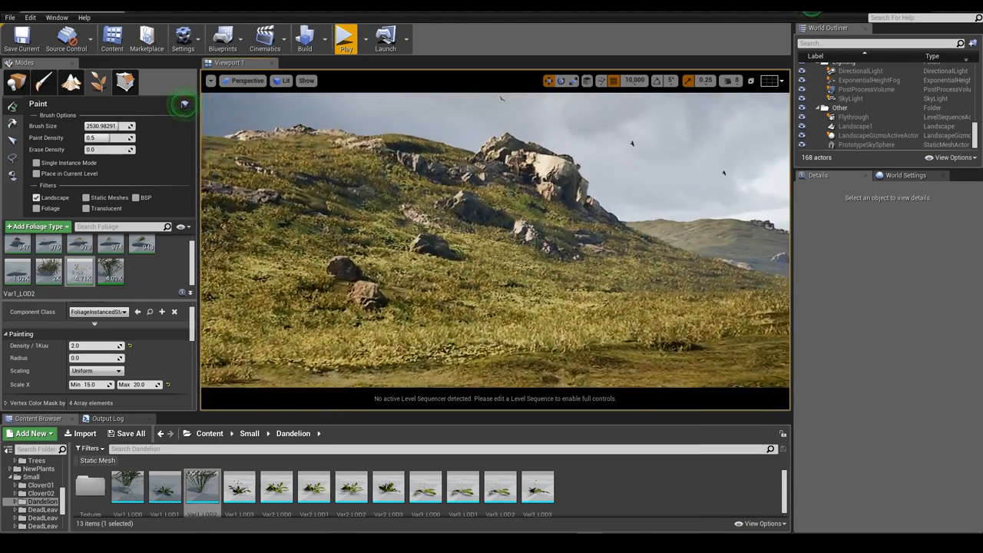
key(ctrl+z)
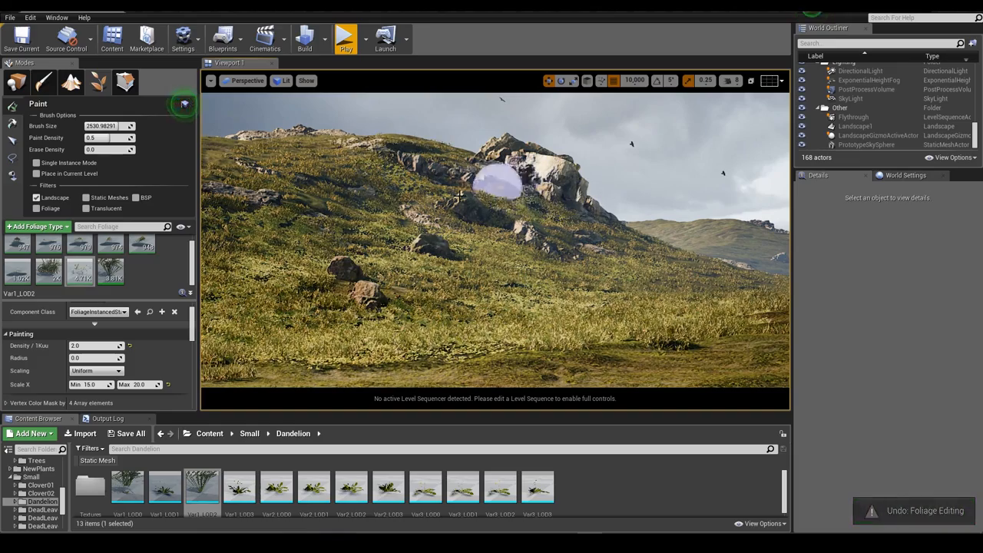
key(ctrl+z)
right_drag(392, 154, 422, 184)
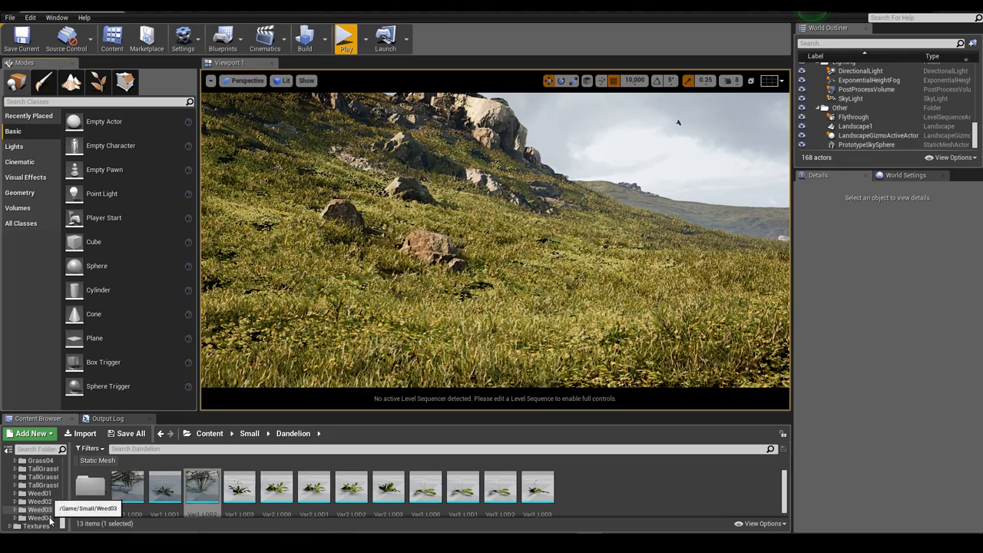
Add the TallGrass03 mesh Var3_LOD2 as a new foliage type.
click(40, 477)
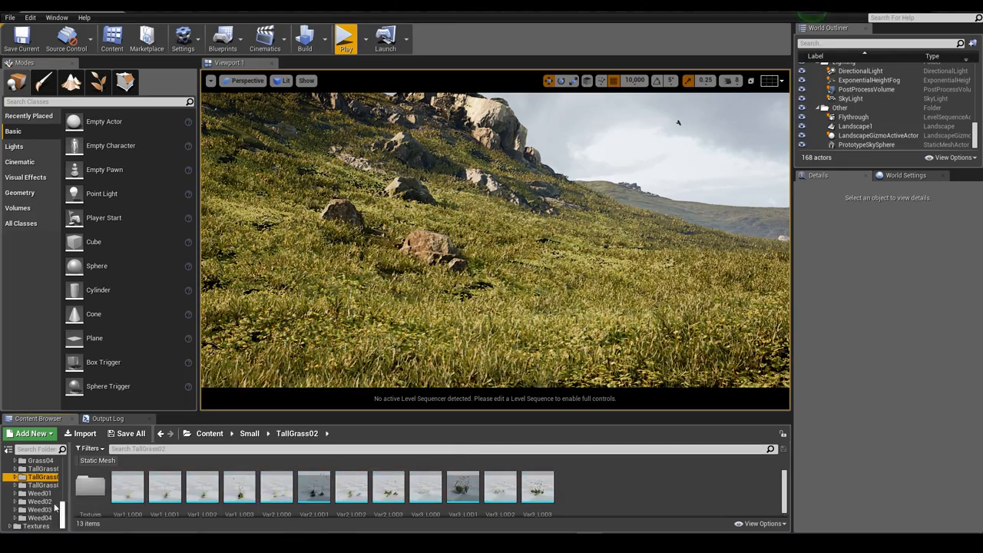
key(Down)
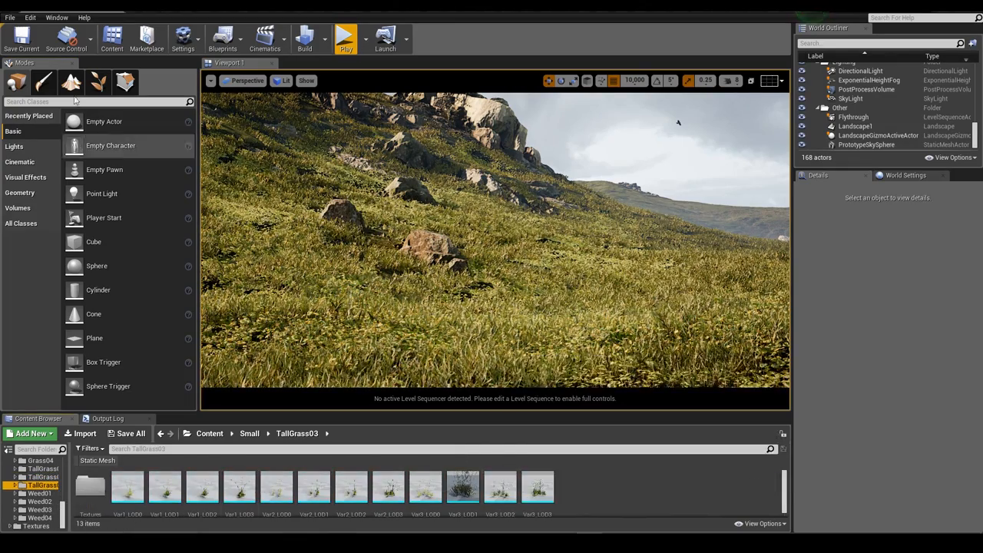
click(126, 81)
drag(501, 492, 166, 284)
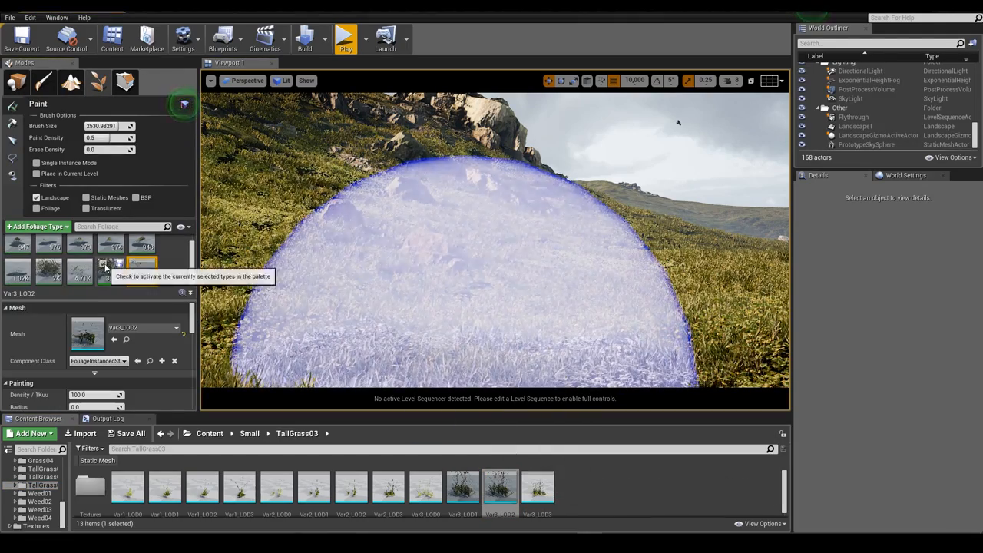
Set the tall grass scale to a minimum of 12 and maximum of 15 and its density to 1, undoing test strokes.
scroll(102, 361, down, 3)
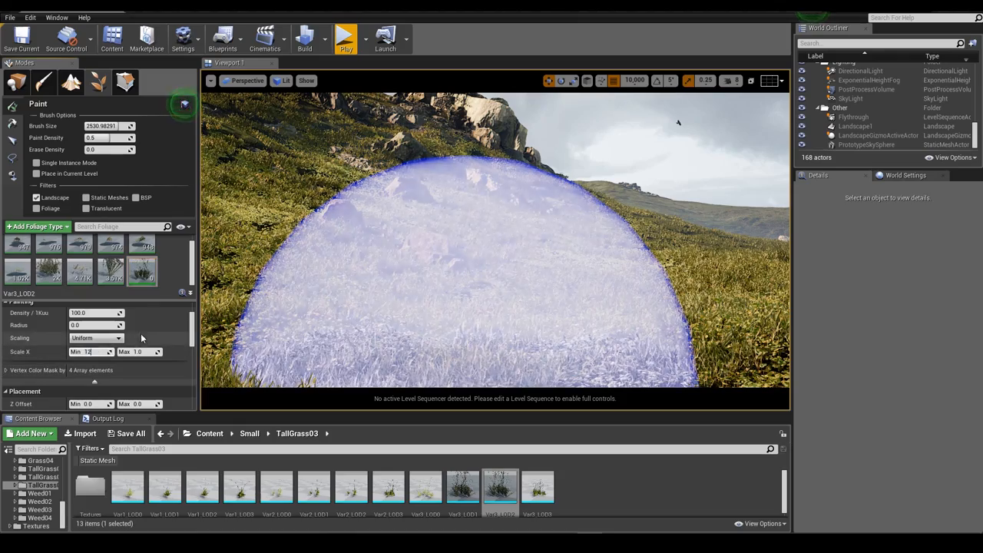
key(Return)
text(15)
key(Return)
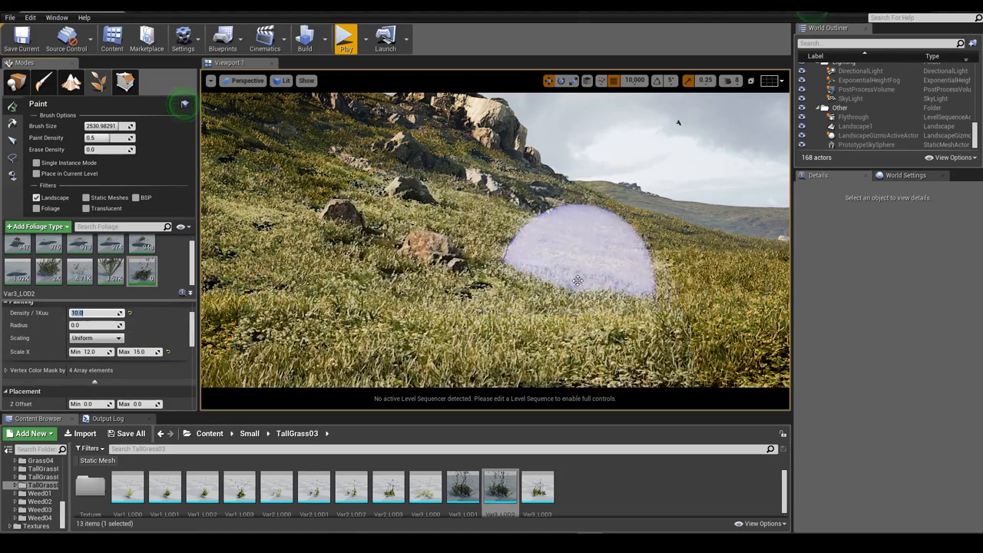
key(ctrl+z)
key(ctrl+z)
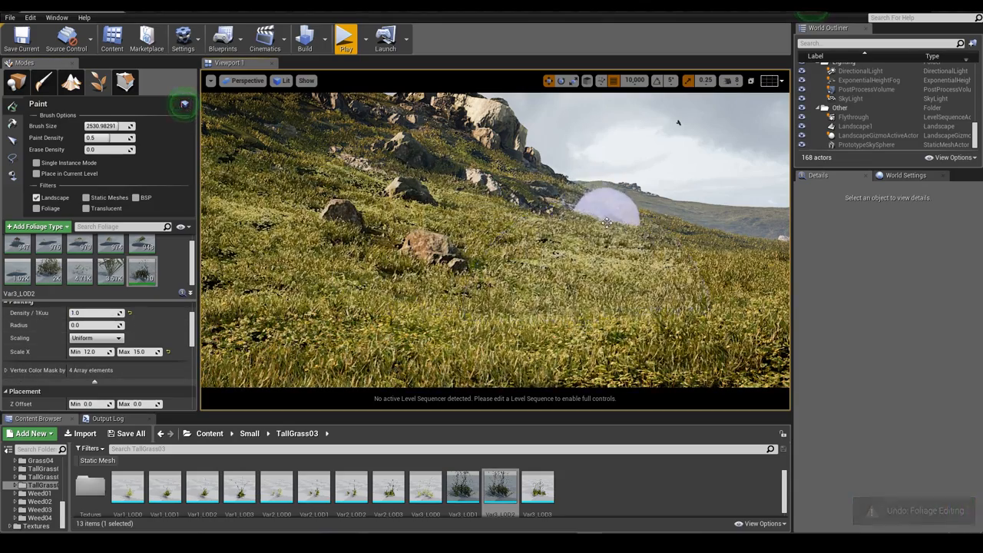
Paint sparse tall grass on the slope around the lower boulders.
key(w)
mouse_move(607, 223)
right_down()
mouse_move(585, 239)
mouse_move(549, 338)
right_up()
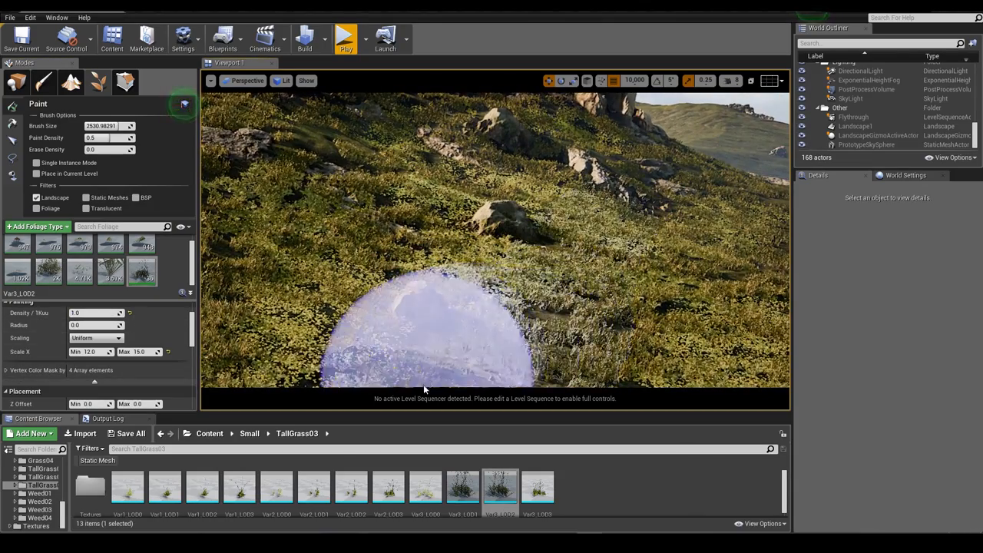
key(w)
mouse_move(484, 358)
right_down()
mouse_move(489, 307)
mouse_move(469, 268)
mouse_move(484, 319)
mouse_move(527, 330)
right_up()
key(s)
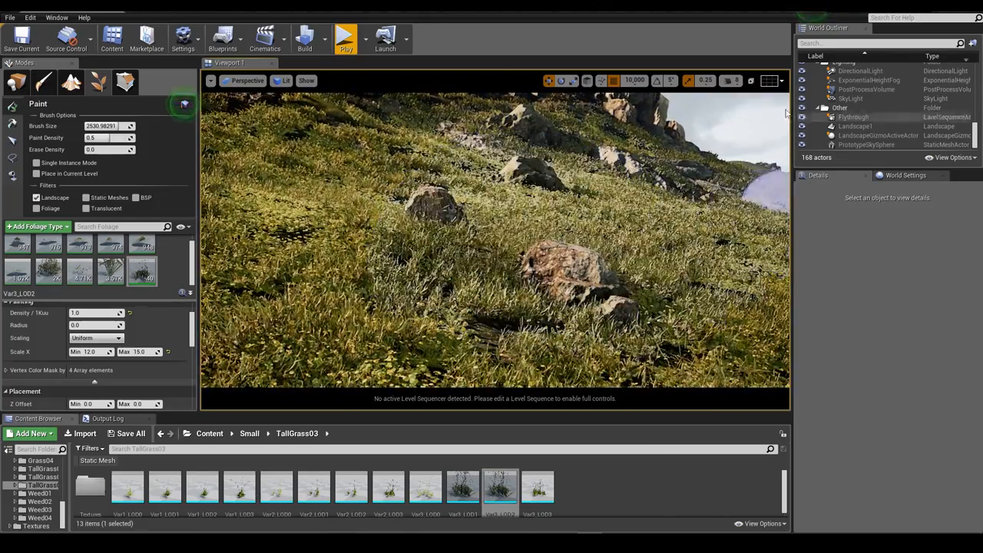
Paint tall grass over the rest of the hillside, including the slope below the cliff and the foreground meadow.
mouse_move(722, 157)
right_down()
mouse_move(723, 124)
mouse_move(706, 128)
mouse_move(730, 185)
mouse_move(728, 211)
right_up()
key(s)
key(d)
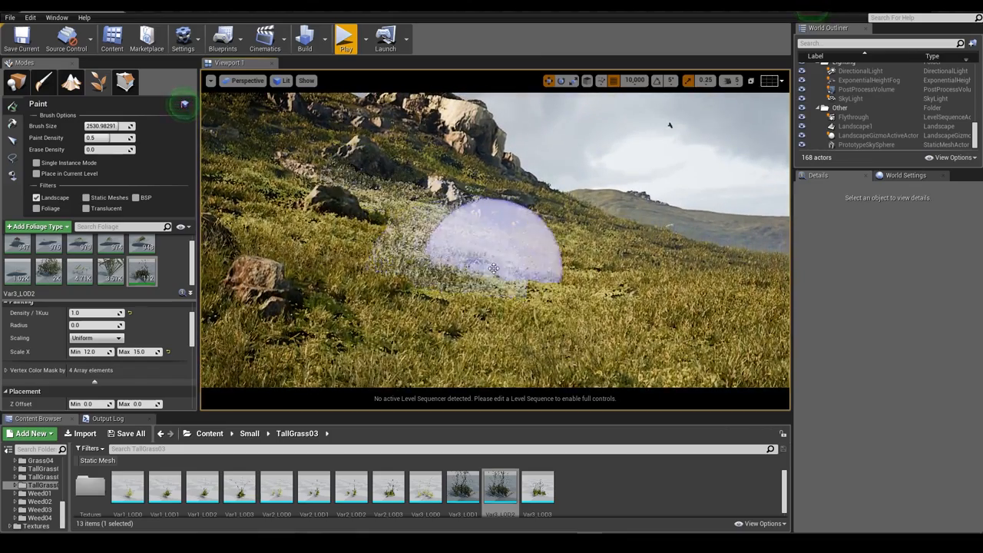
mouse_move(426, 299)
right_down()
mouse_move(420, 265)
mouse_move(379, 269)
right_up()
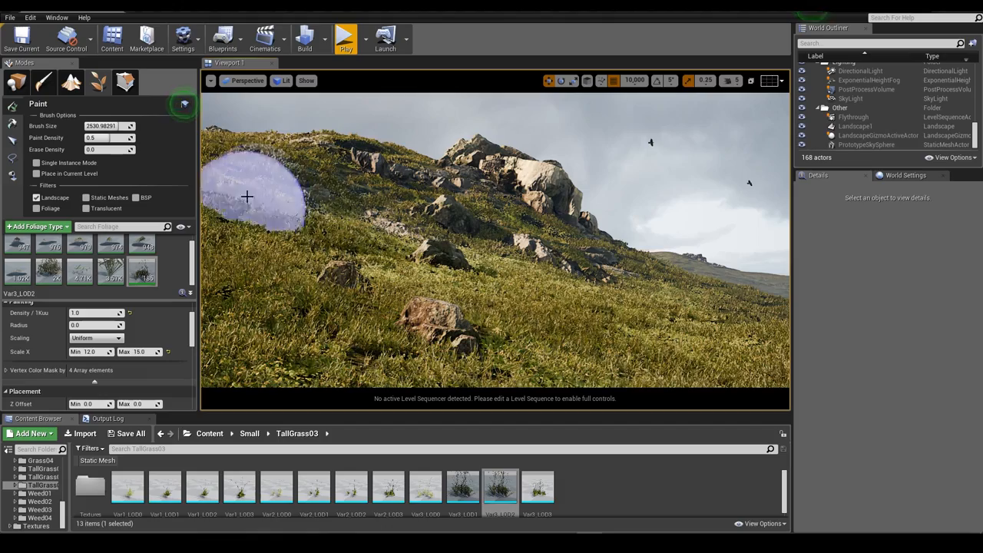
right_drag(378, 268, 407, 272)
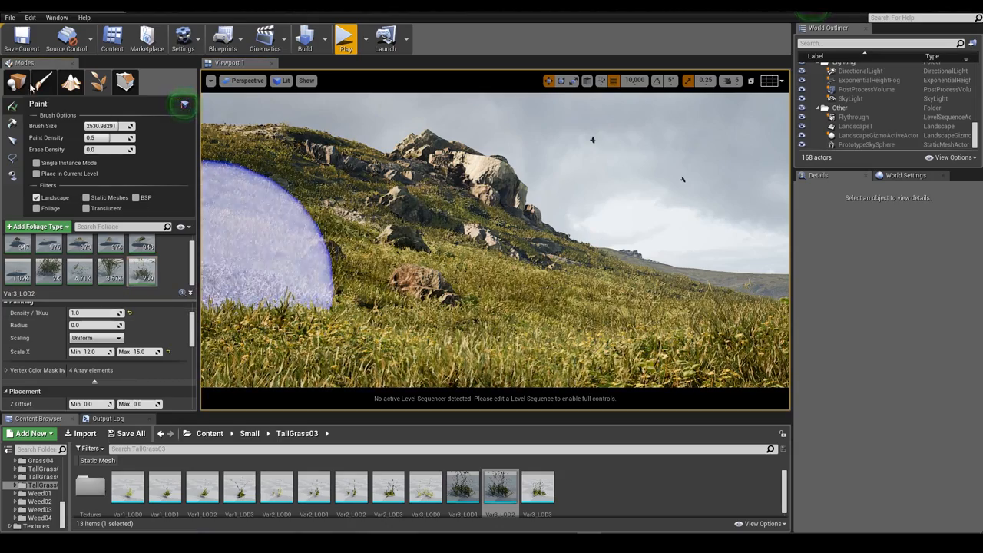
Leave foliage painting and open the directional light's settings for adjustment.
click(17, 83)
mouse_move(330, 230)
right_down()
mouse_move(336, 265)
mouse_move(304, 266)
mouse_move(302, 255)
mouse_move(327, 265)
right_up()
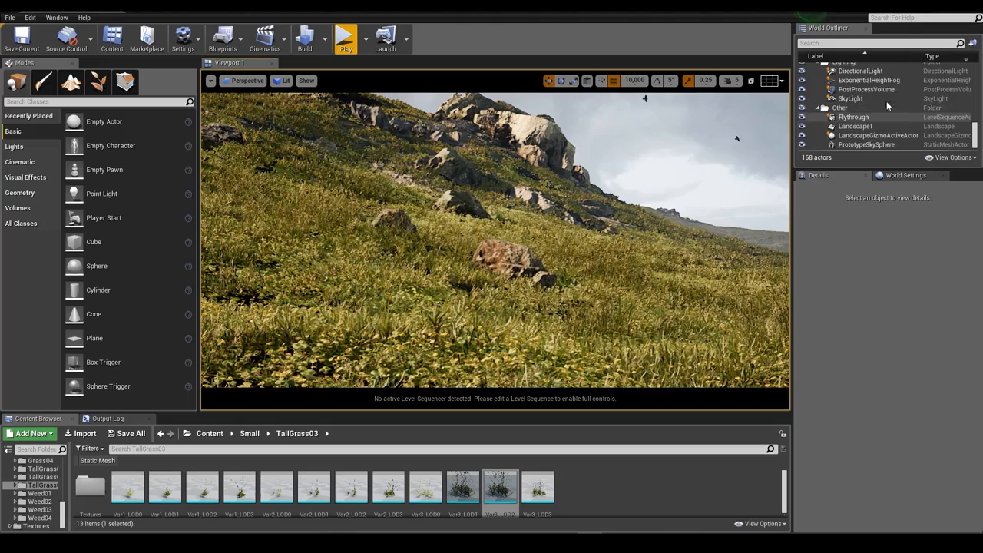
click(870, 72)
text(055946)
key(Return)
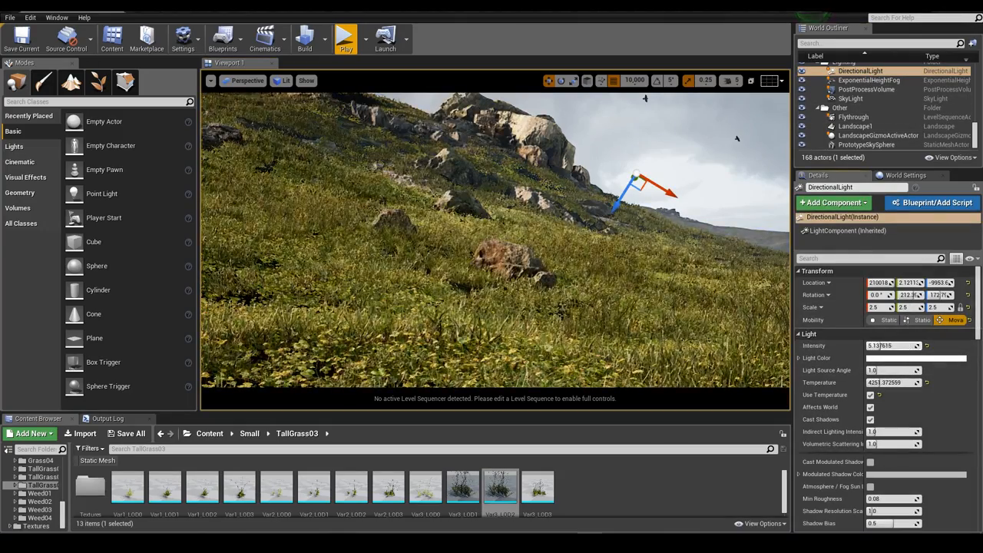
Set the sky light's intensity to 0.6 and rotate the directional light to about 334.7° around Z.
click(850, 99)
click(887, 437)
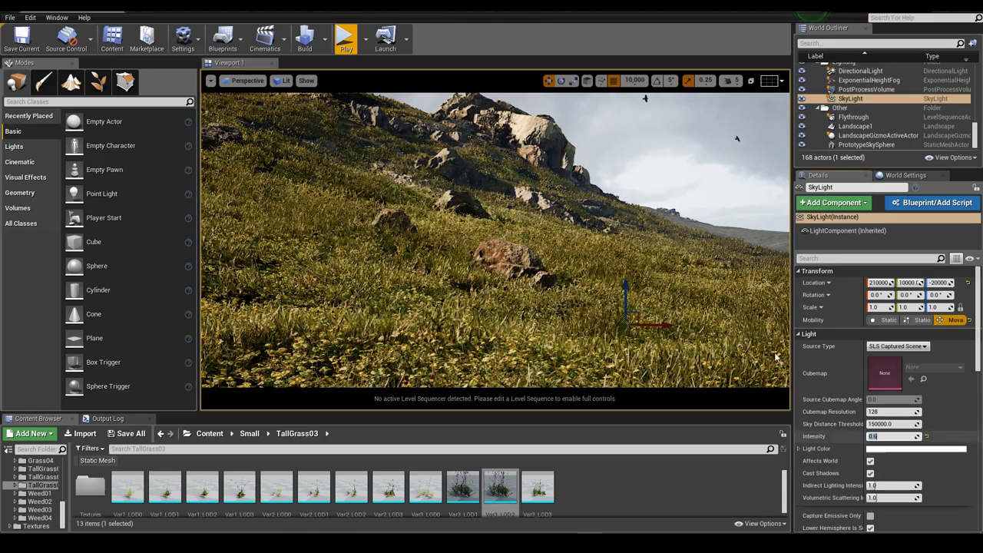
click(860, 71)
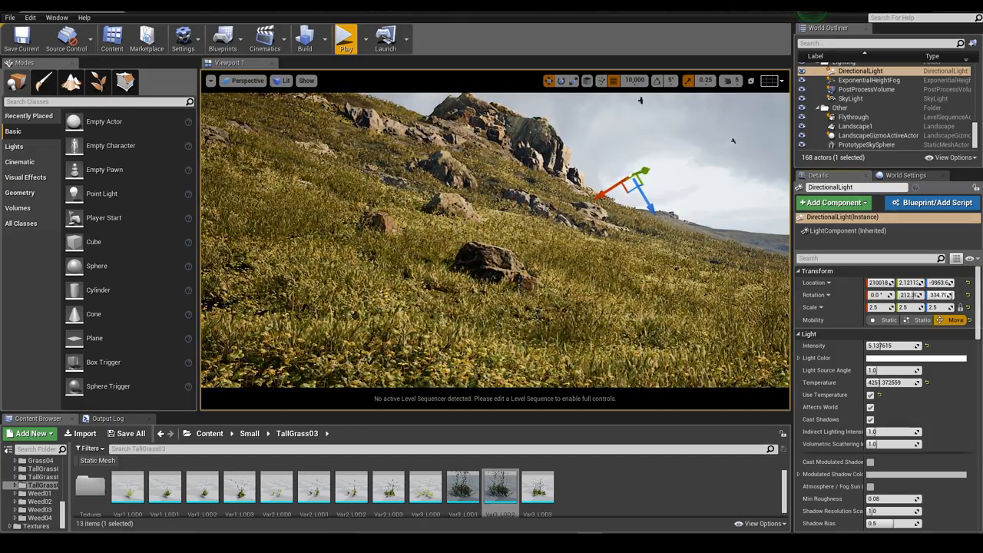
Try a warmer directional light with a temperature of about 3023, and undo the recent light changes.
drag(904, 382, 879, 382)
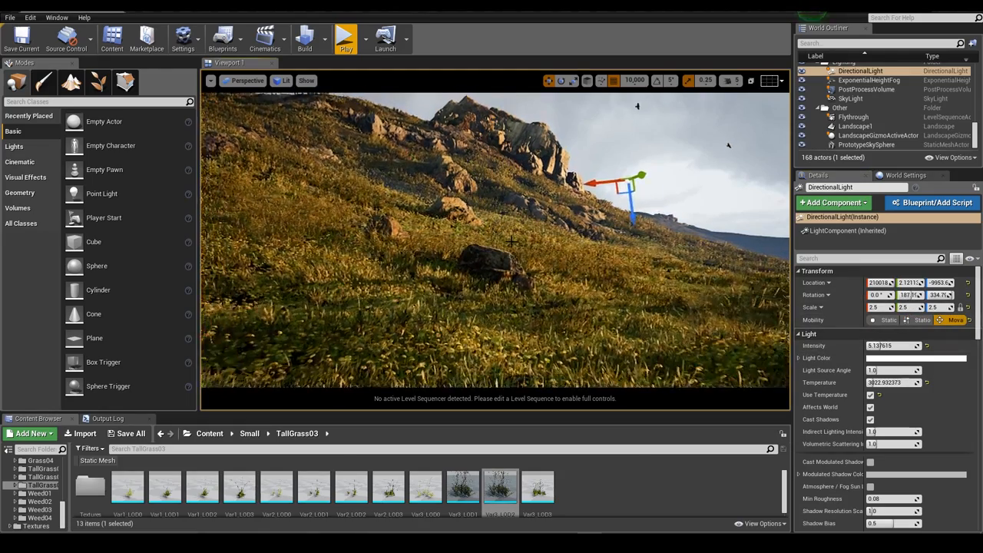
mouse_move(511, 241)
right_down()
mouse_move(529, 223)
mouse_move(516, 256)
right_up()
key(ctrl+z)
key(ctrl+z)
key(ctrl+z)
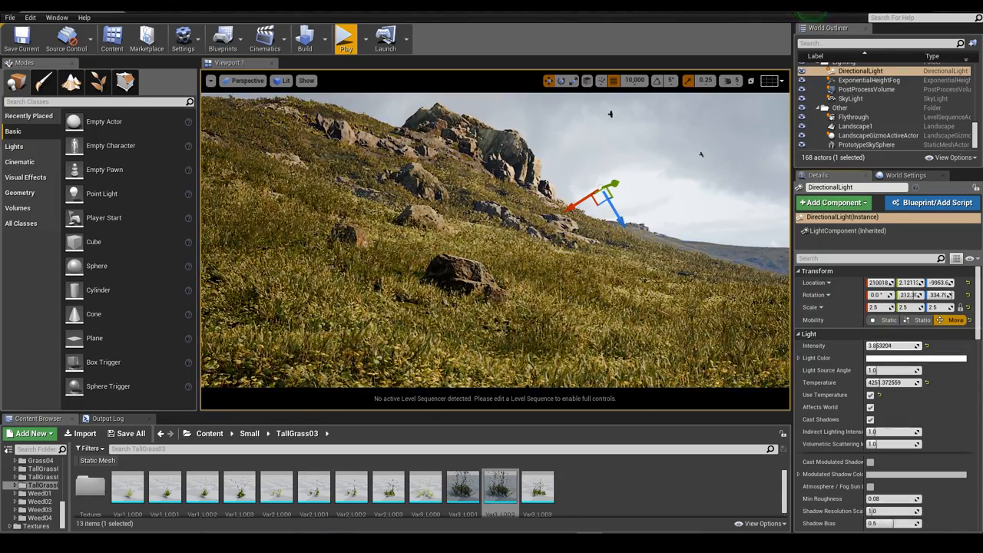
Examine the lit hillside in full-screen and play view, from the foreground meadow to the boulders and cliff.
right_drag(495, 240, 474, 207)
key(w)
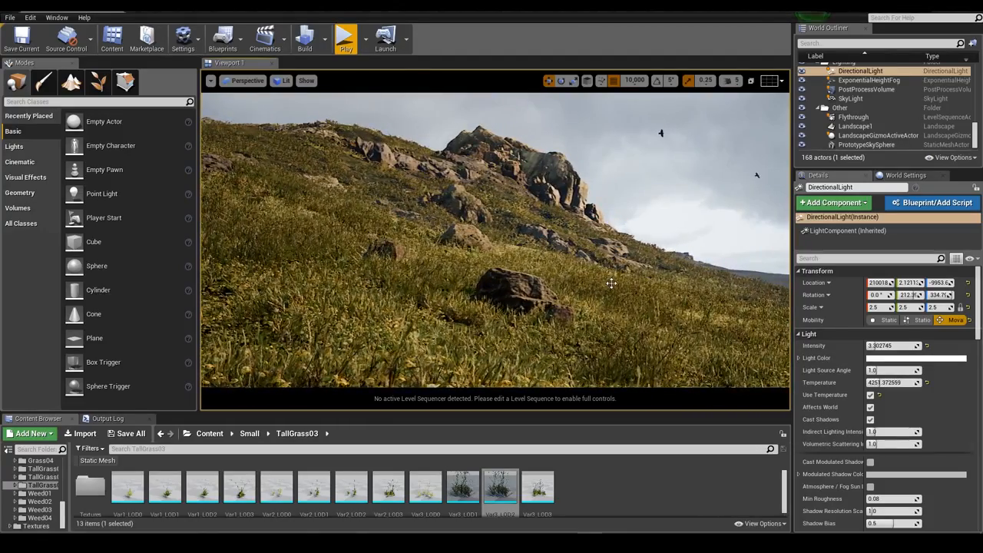
key(F11)
key(alt+p)
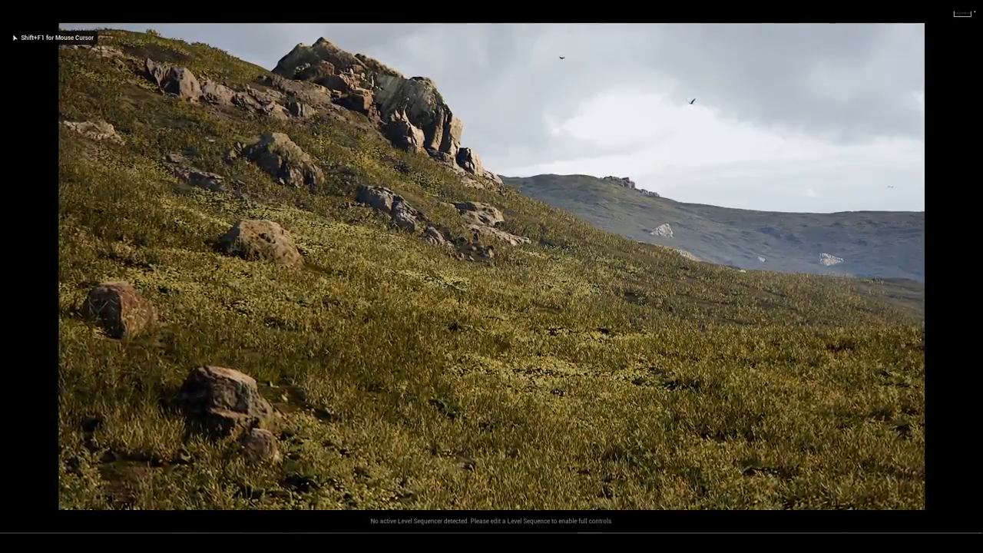
key(F8)
right_drag(491, 276, 475, 223)
key(d)
click(10, 13)
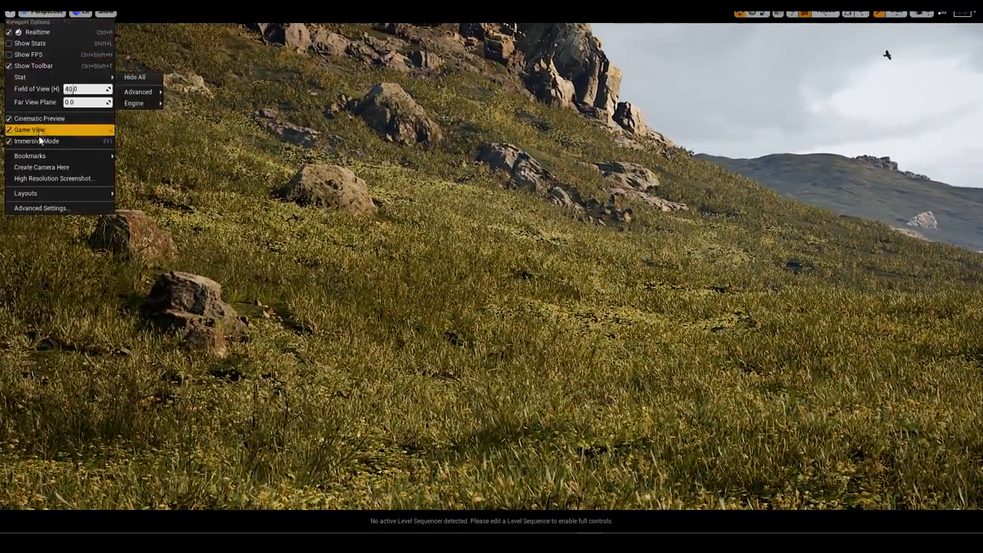
click(39, 141)
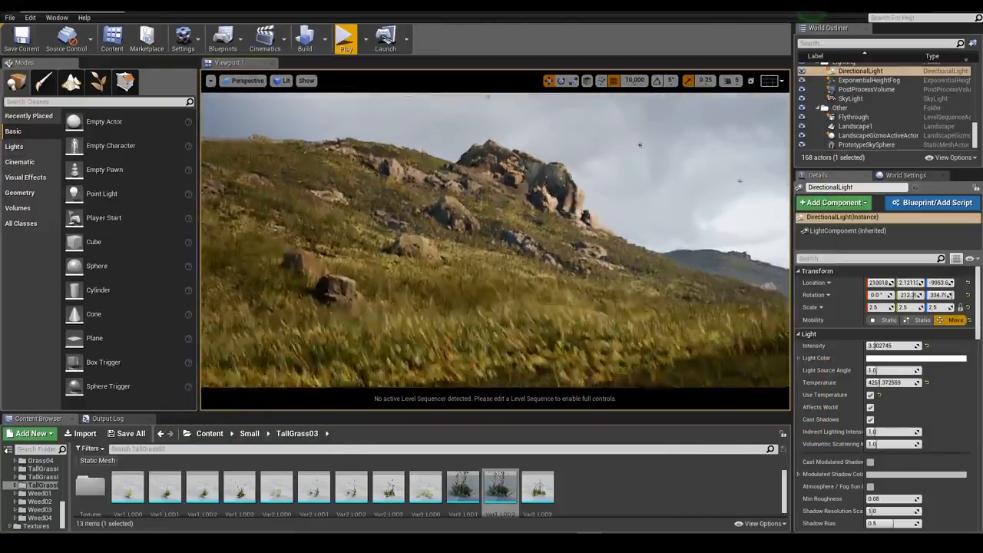
key(F11)
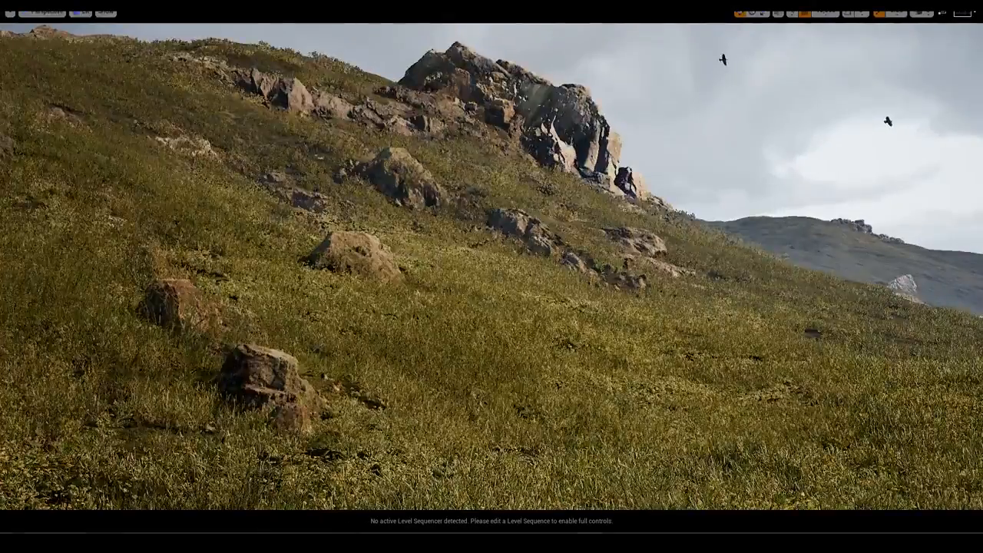
right_drag(377, 246, 397, 241)
key(a)
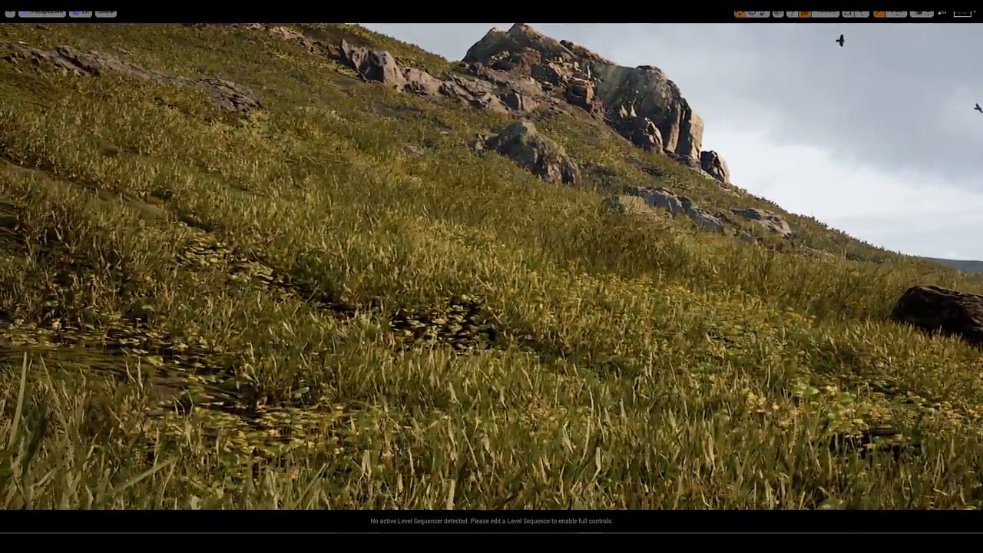
right_drag(398, 242, 477, 231)
key(d)
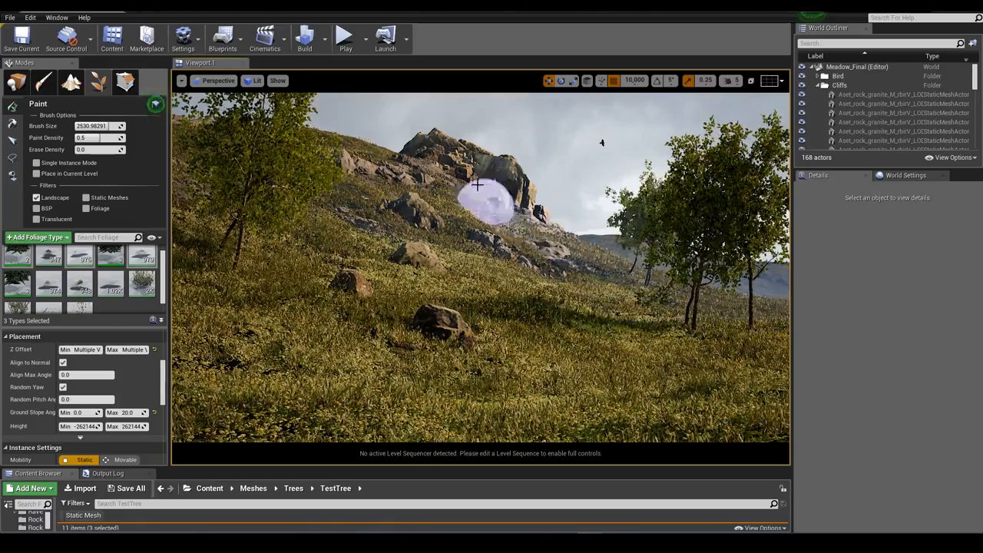
Undo the last tree foliage stroke on the hillside.
mouse_move(477, 185)
right_down()
mouse_move(436, 181)
mouse_move(458, 182)
mouse_move(330, 138)
right_up()
key(d)
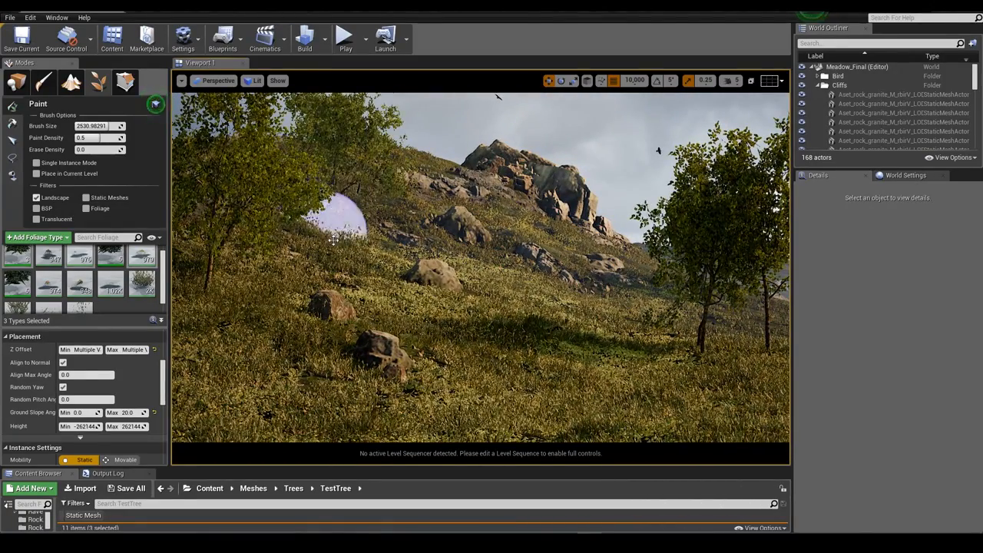
key(ctrl+z)
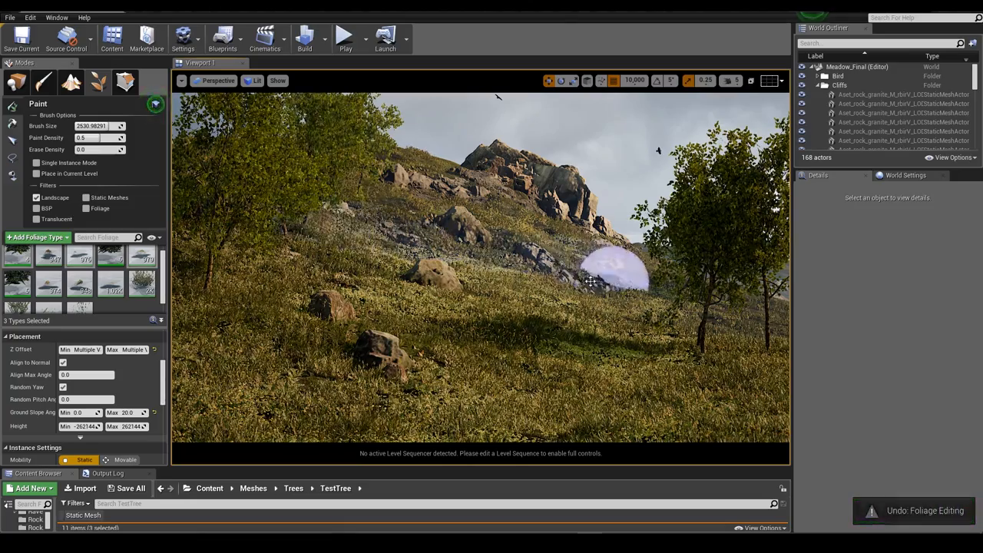
key(s)
mouse_move(589, 281)
right_down()
mouse_move(599, 258)
mouse_move(631, 287)
mouse_move(602, 285)
right_up()
key(w)
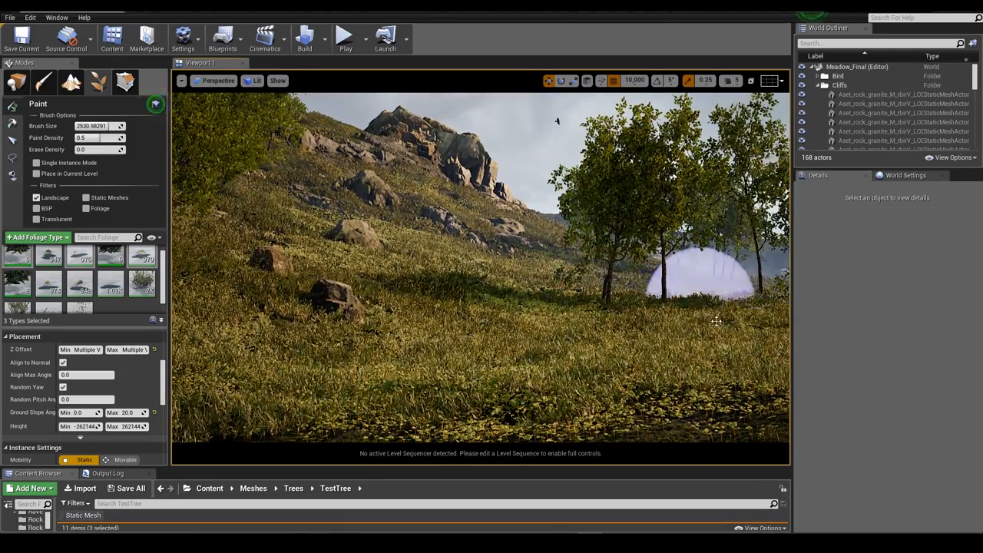
Save the selected tall grass mesh as the foliage type asset Var3_LOD2_FoliageType in the TallGrass03 folder.
mouse_move(716, 320)
right_down()
mouse_move(783, 323)
mouse_move(737, 318)
right_up()
key(w)
click(88, 308)
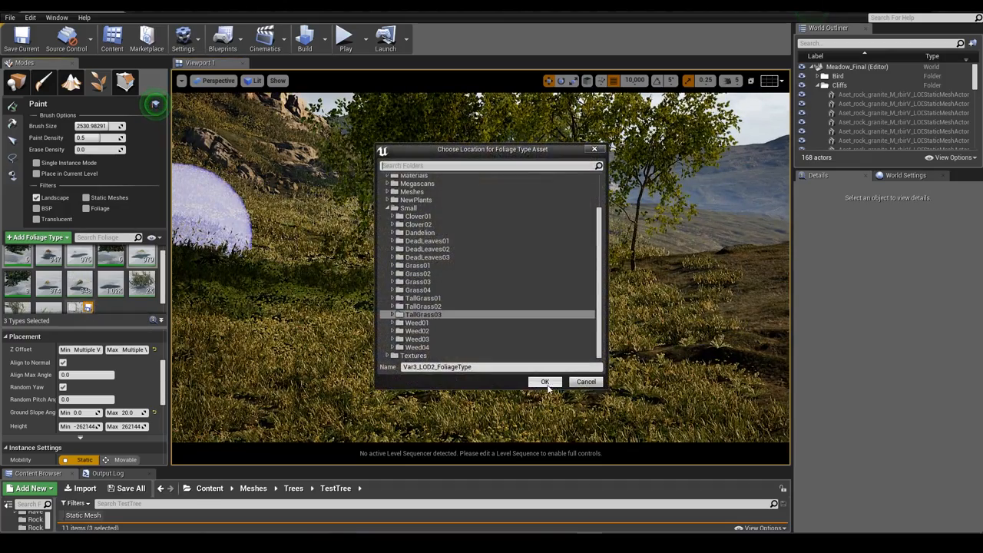
click(545, 381)
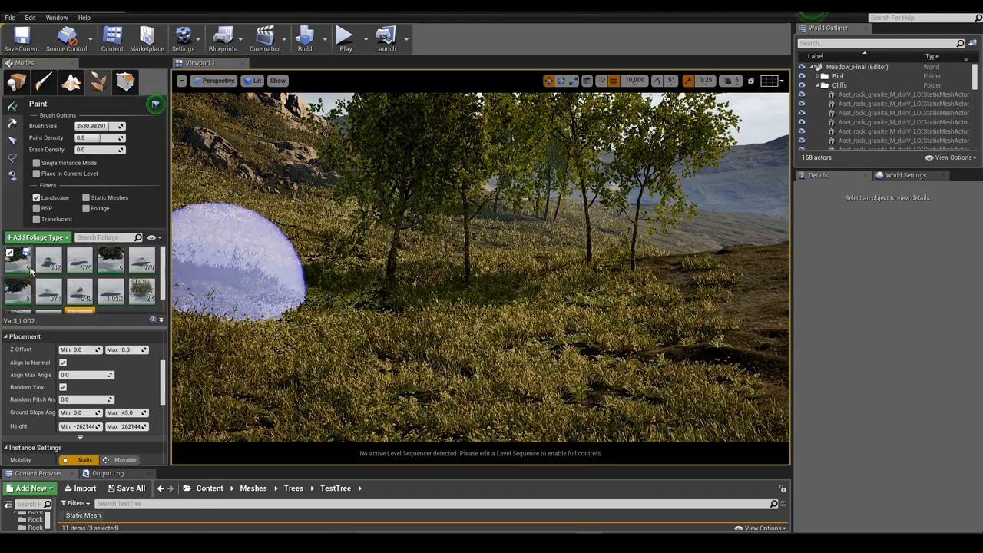
Deactivate all foliage types and activate only the last five, covering the grass and small ground plants.
shift+click(29, 267)
click(10, 253)
scroll(119, 274, down, 2)
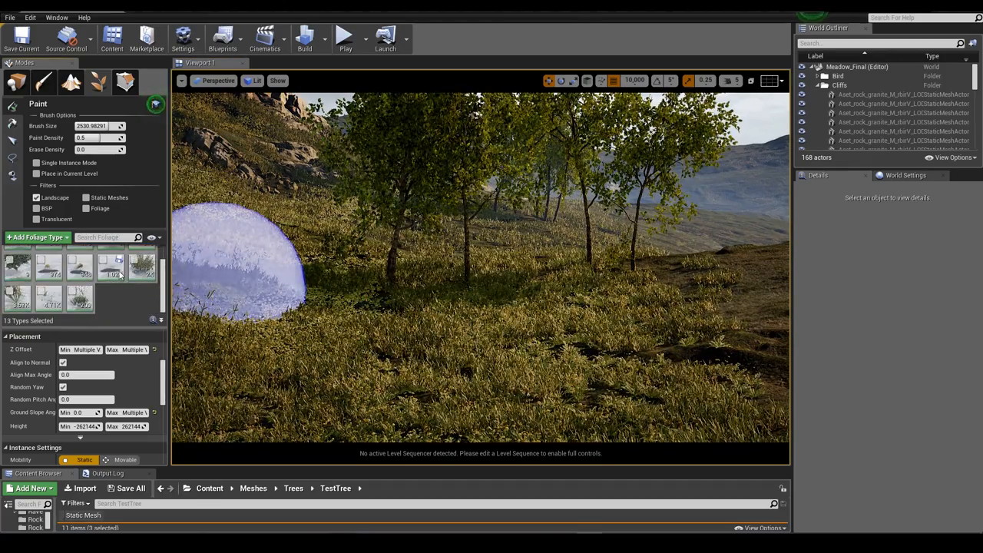
click(110, 269)
shift+click(80, 300)
click(70, 290)
Erase the grass and small plants from the ground beneath the tree group.
mouse_move(368, 299)
right_down()
mouse_move(379, 294)
mouse_move(363, 307)
right_up()
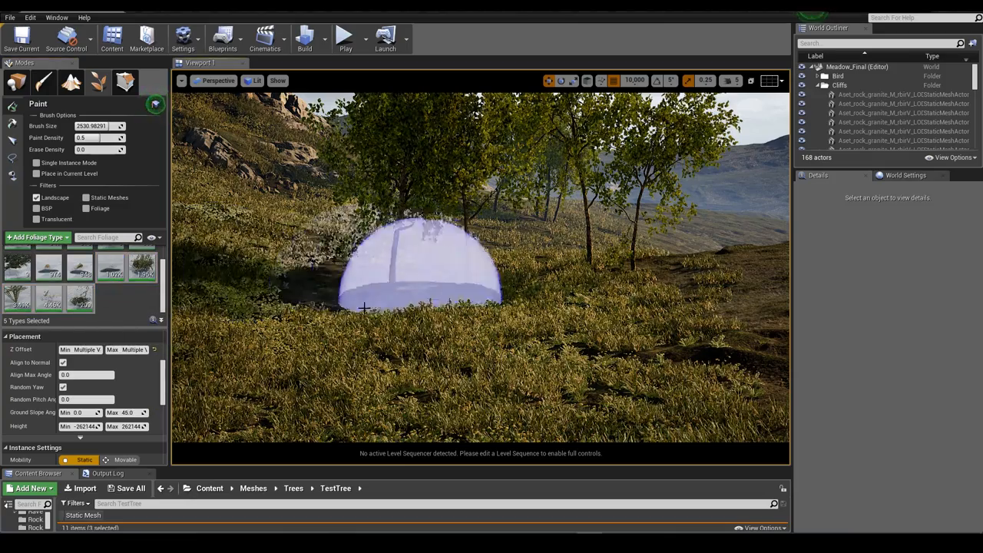
drag(363, 307, 456, 279)
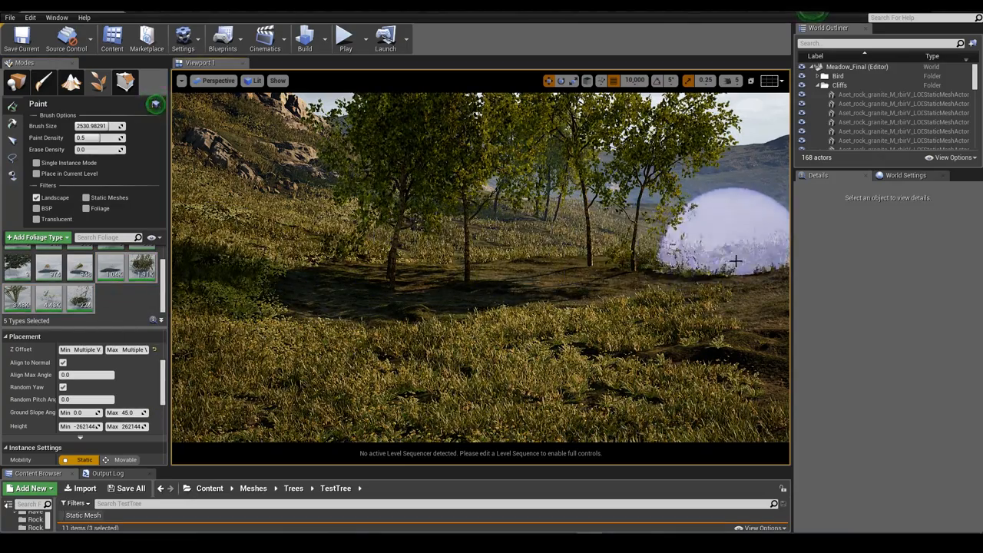
right_drag(580, 270, 568, 292)
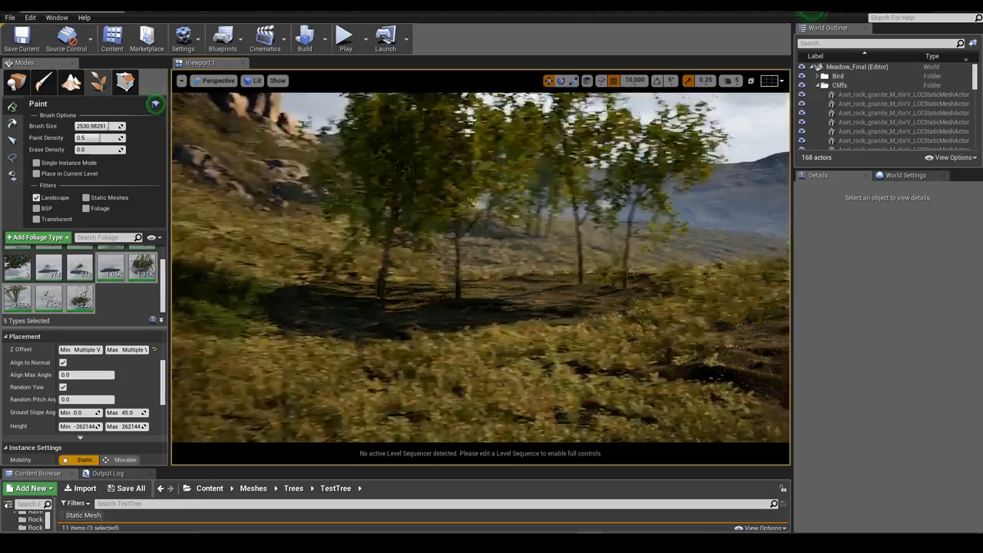
Add the four DeadGrass Ground Scatter meshes from NewPlants/Grass_Pile as foliage types.
drag(476, 468, 476, 408)
click(32, 484)
click(131, 488)
double_click(130, 488)
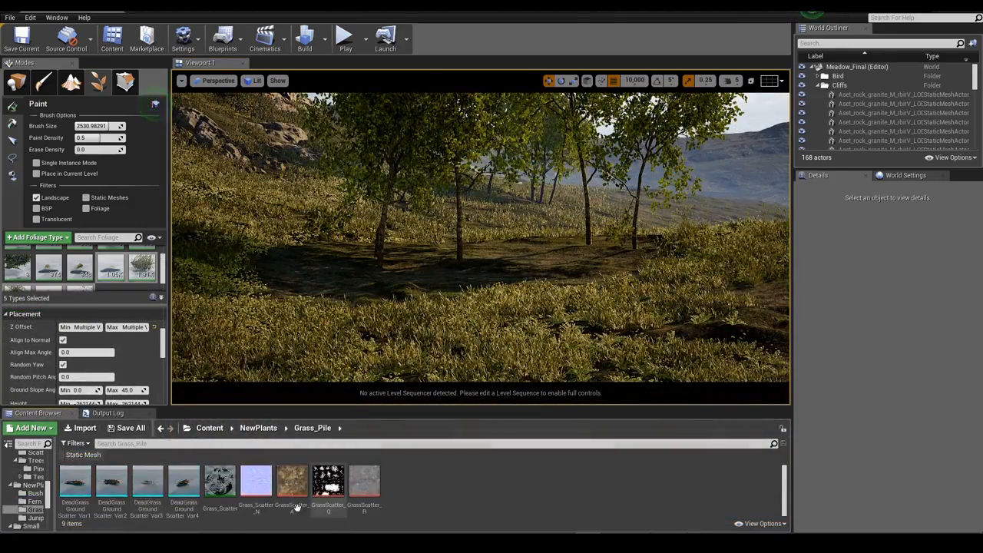
click(75, 484)
shift+click(178, 494)
drag(178, 493, 110, 297)
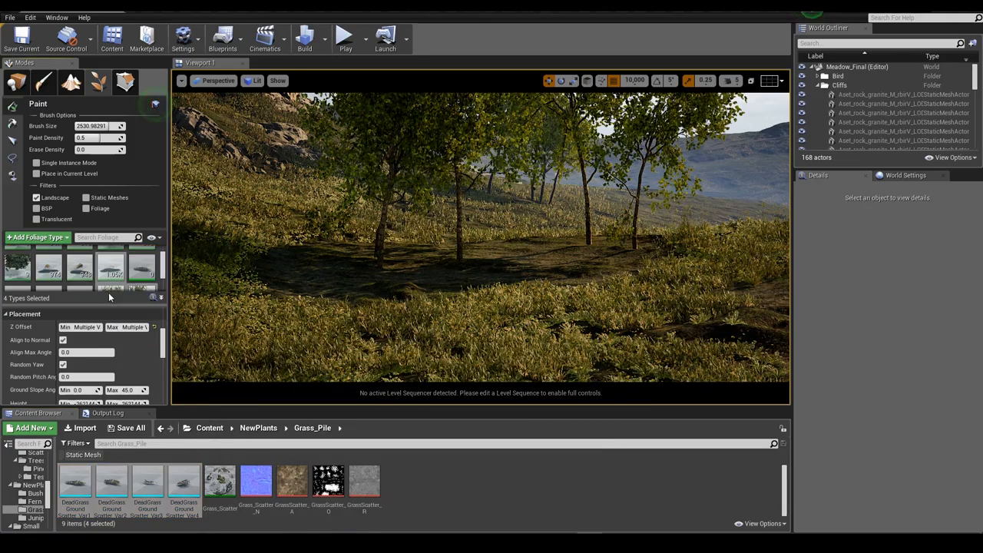
Set the four dead grass foliage types to density 5 and a uniform scale from 25 to 50.
scroll(115, 278, up, 2)
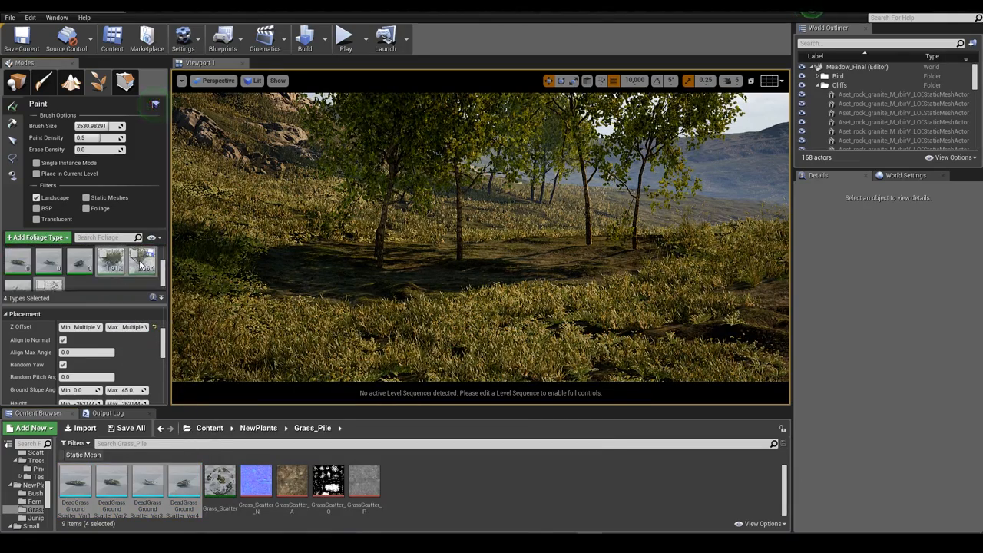
scroll(140, 265, up, 2)
click(139, 265)
scroll(107, 270, down, 1)
shift+click(75, 280)
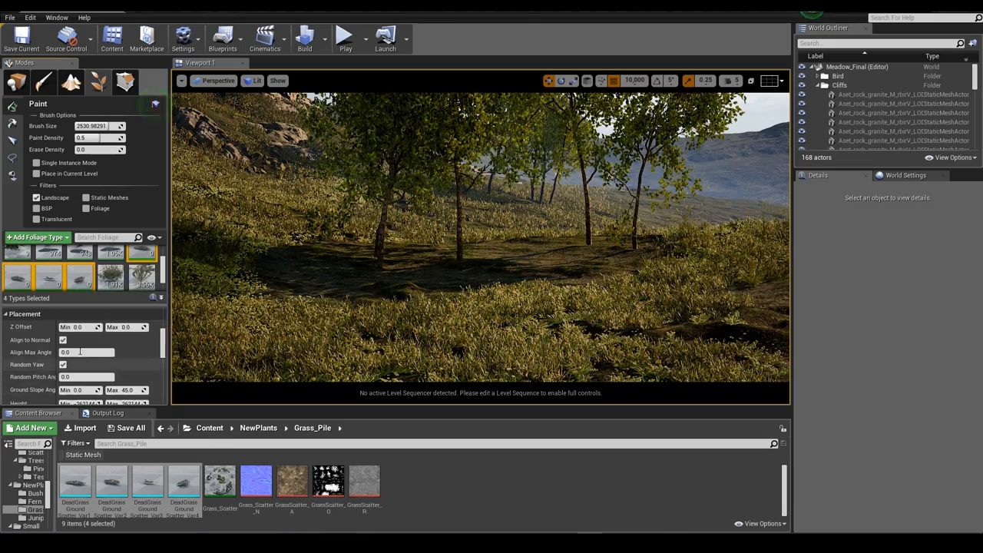
scroll(84, 349, up, 5)
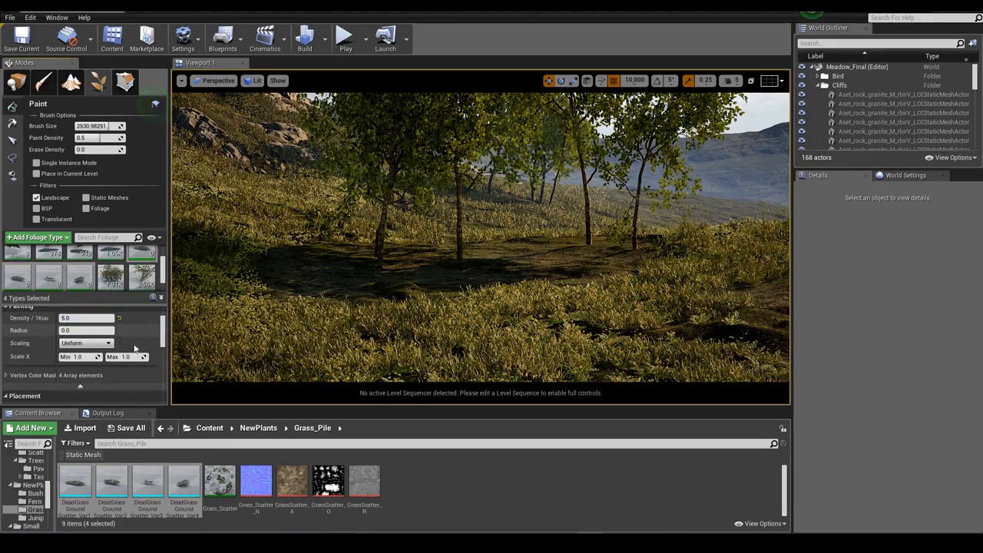
text(5)
key(Tab)
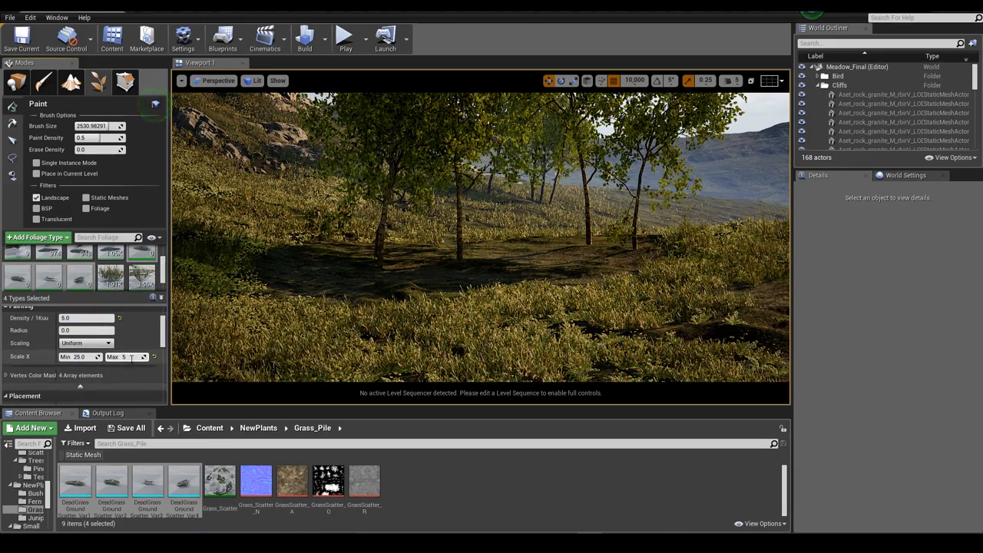
Paint dead grass over the bare ground under the trees and erase the excess along the foreground grass.
mouse_move(519, 289)
mouse_down()
mouse_move(584, 248)
mouse_move(432, 288)
mouse_move(317, 288)
mouse_move(374, 263)
mouse_move(642, 259)
mouse_move(381, 256)
mouse_move(323, 246)
mouse_move(463, 277)
mouse_move(447, 257)
mouse_up()
key(w)
mouse_move(448, 256)
right_down()
mouse_move(461, 265)
mouse_move(452, 258)
right_up()
mouse_move(451, 258)
mouse_down()
mouse_move(409, 229)
mouse_move(667, 289)
mouse_move(393, 354)
mouse_up()
key(s)
right_drag(452, 318, 452, 318)
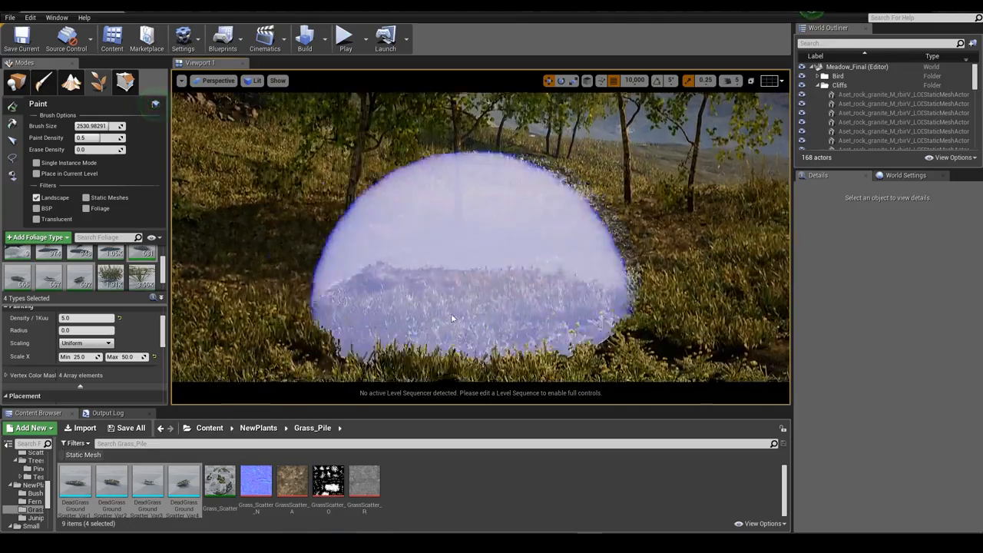
mouse_move(452, 318)
shift+mouse_down()
mouse_move(354, 321)
mouse_move(566, 215)
mouse_move(333, 291)
mouse_move(351, 300)
shift+mouse_up()
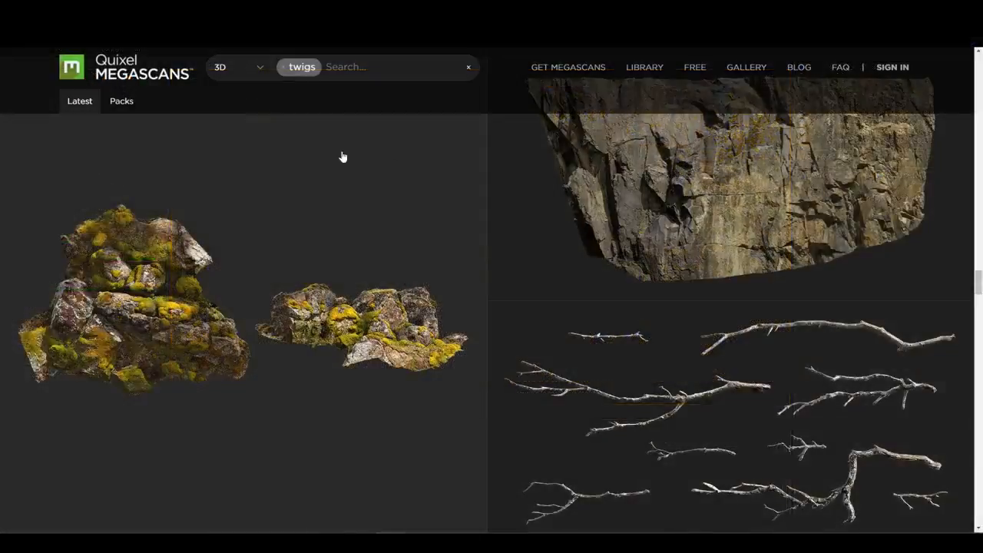
Switch to the Quixel Megascans website and view the branched-stick Debris scatter asset among the 3D twigs.
scroll(750, 289, down, 2)
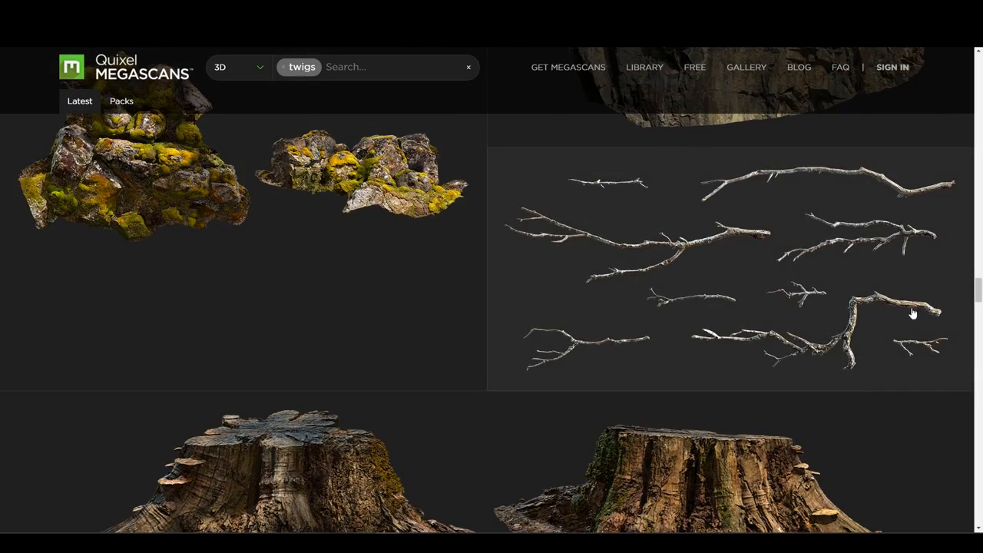
click(538, 213)
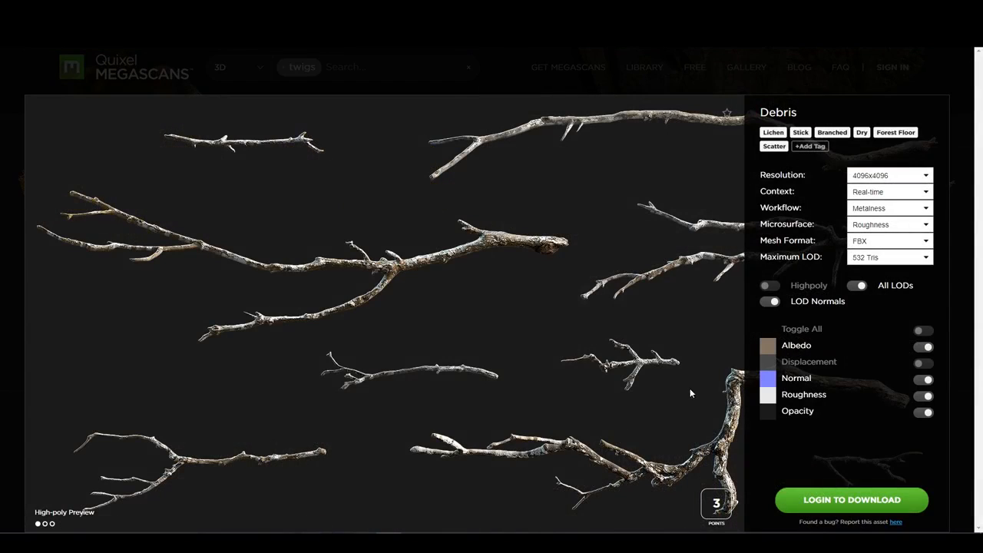
click(3, 242)
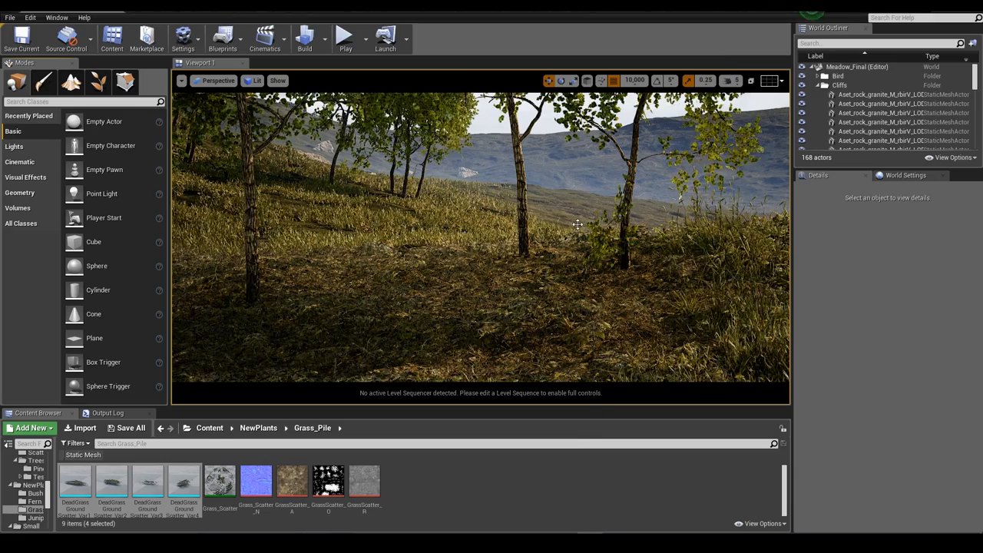
Return to foliage painting in Unreal Editor and select all existing foliage types.
click(98, 82)
click(16, 270)
scroll(74, 271, down, 4)
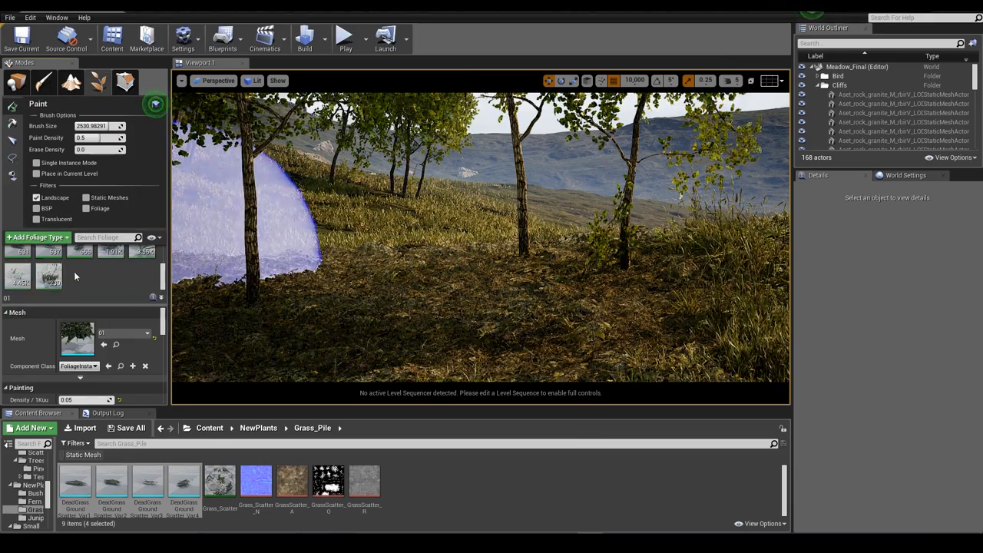
shift+click(48, 280)
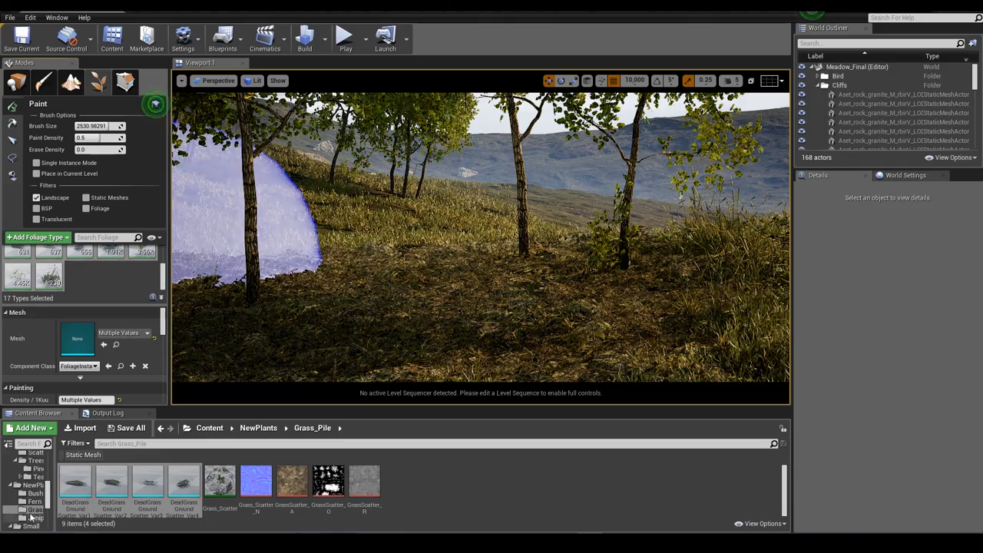
Add the nine stick meshes 01 to 09 from Meshes/ScatterSticks_02 as foliage types.
scroll(35, 498, up, 2)
click(35, 495)
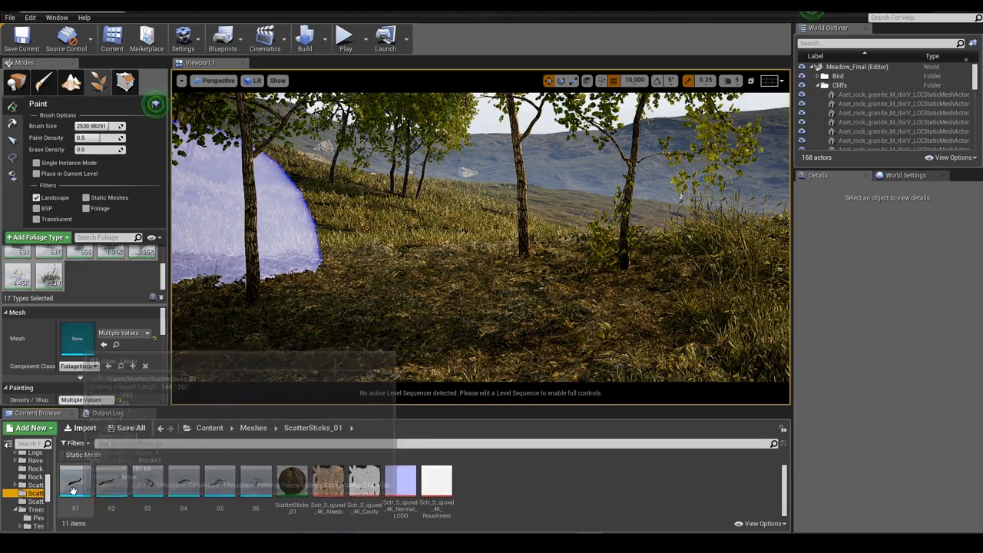
shift+click(247, 482)
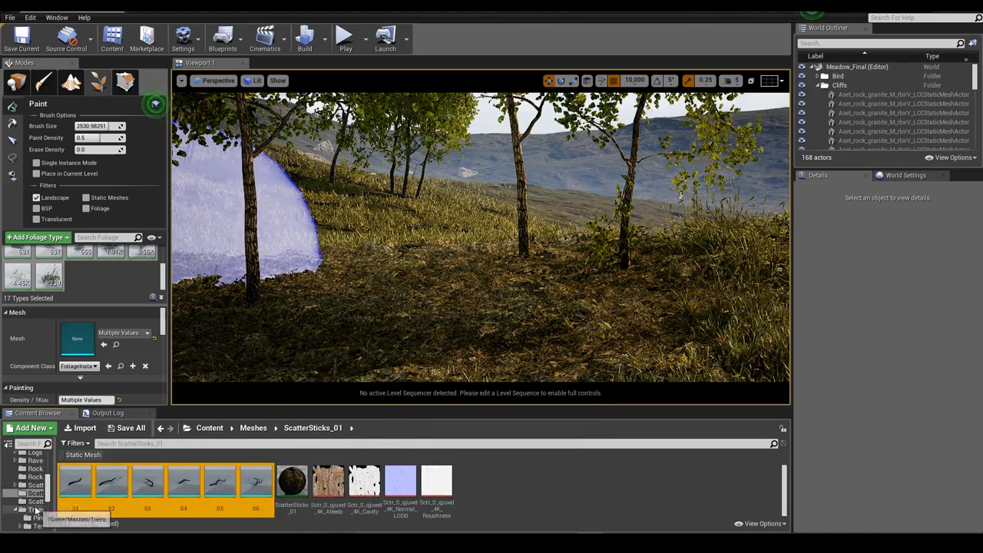
click(35, 501)
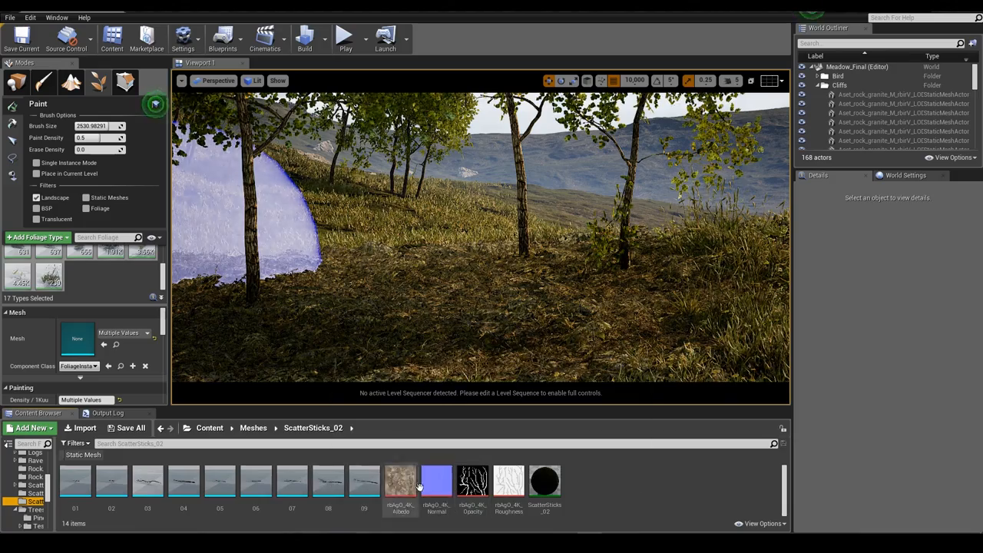
click(364, 482)
shift+click(75, 482)
drag(76, 482, 87, 288)
click(80, 265)
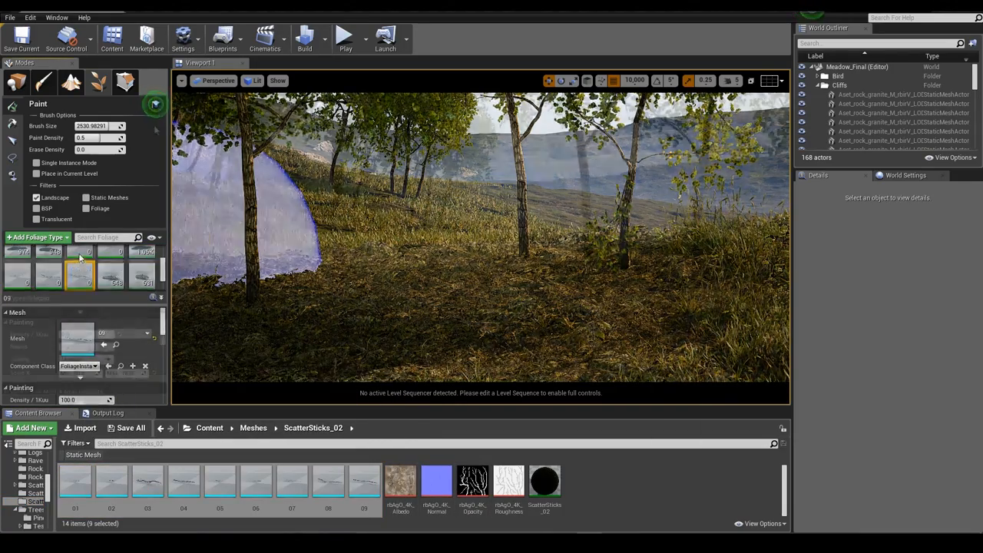
Examine the hillside and its foreground in the immersive viewport and return to the normal editor layout.
scroll(80, 353, down, 2)
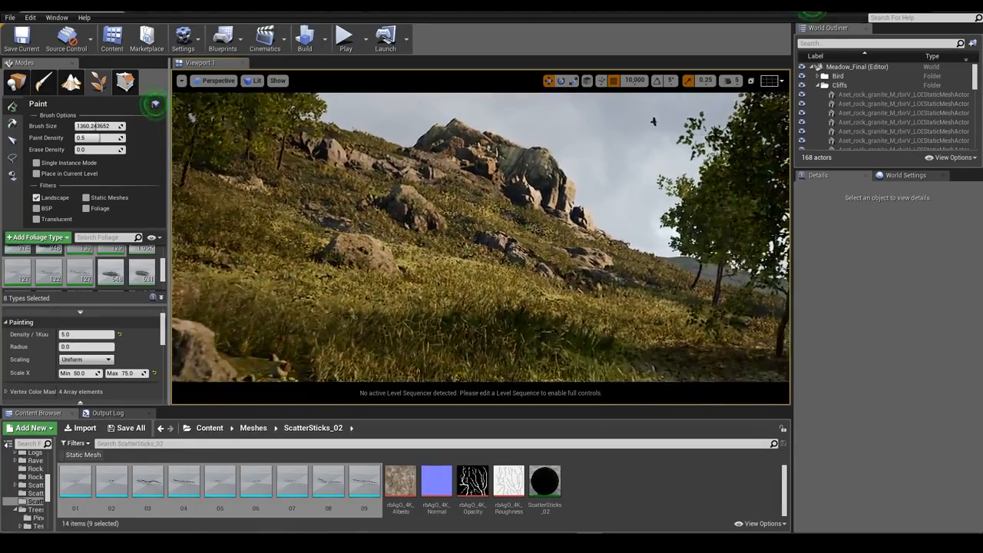
key(s)
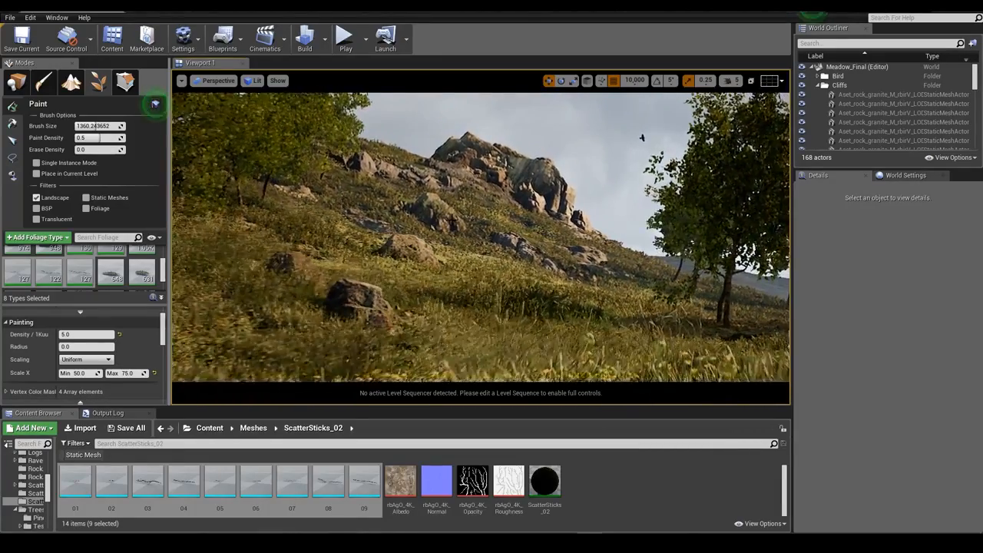
key(F11)
key(w)
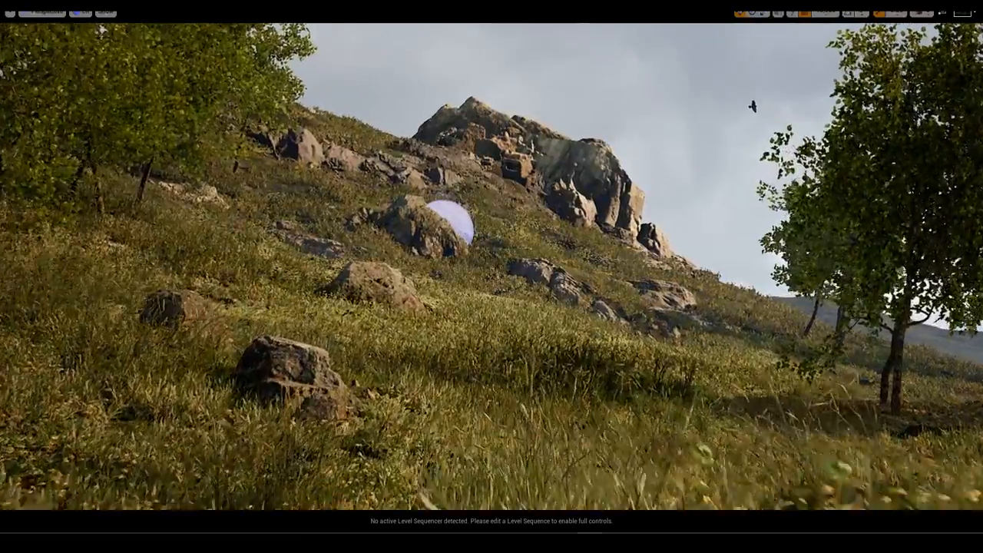
key(s)
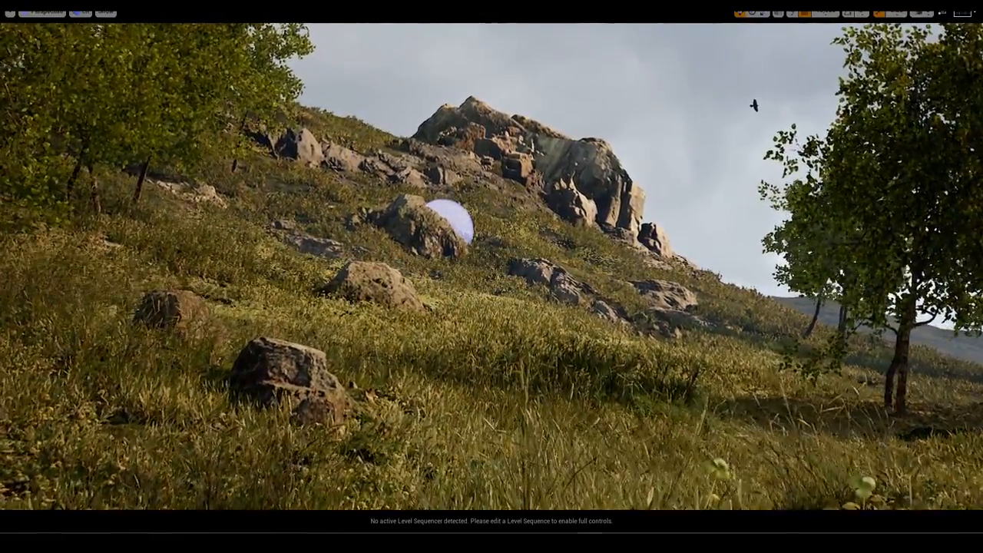
click(9, 13)
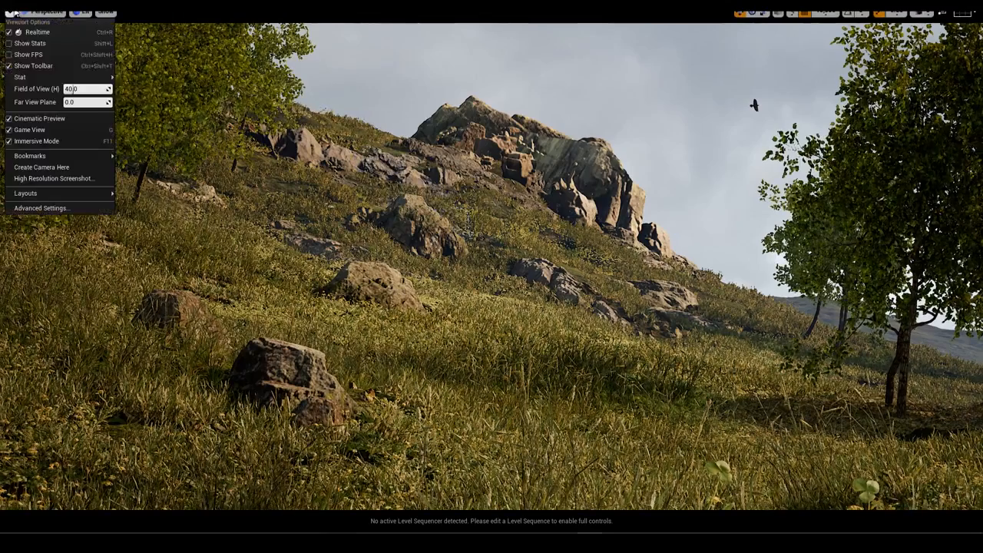
click(50, 140)
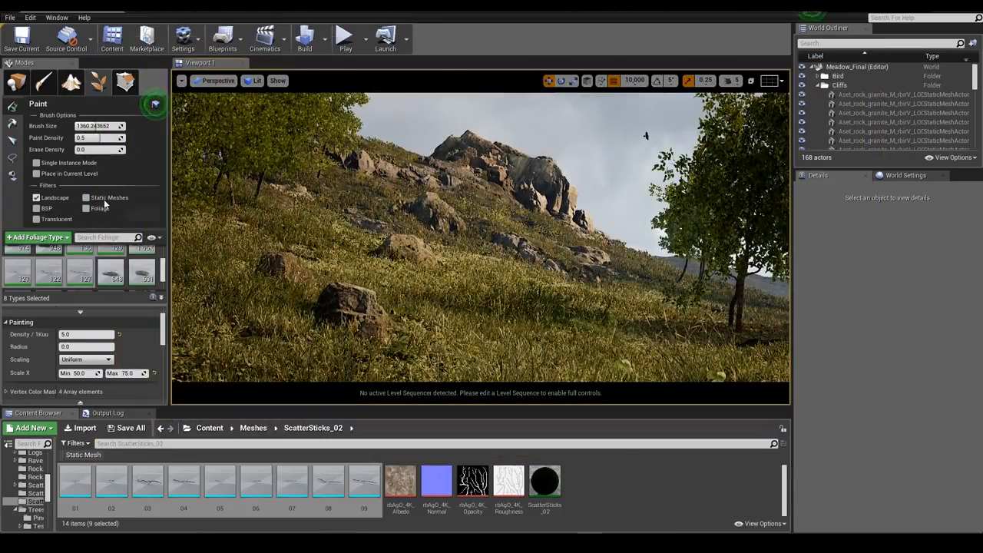
Allow foliage painting on static meshes and undo the trial stroke on the foreground rock.
click(86, 198)
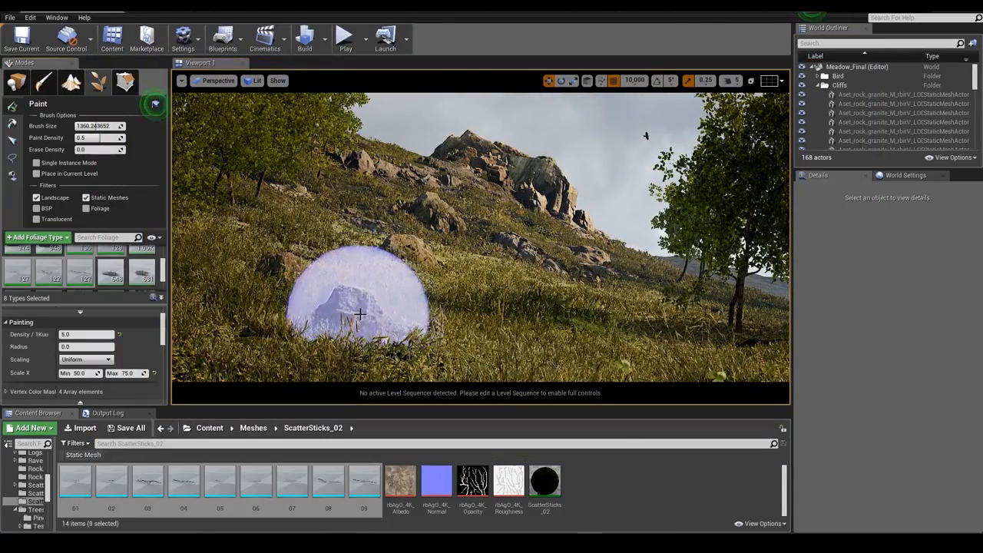
key(ctrl+z)
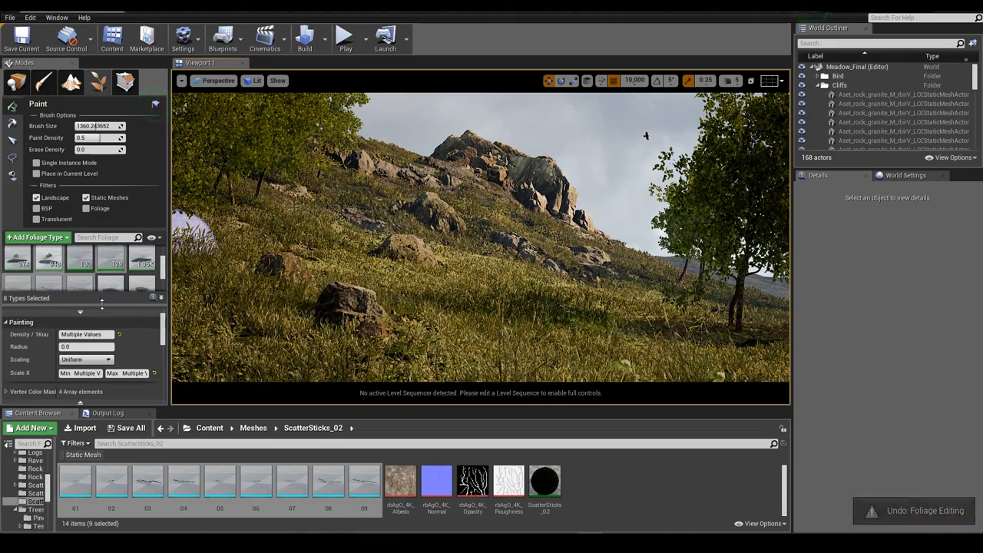
Select the eight stick foliage types and set their density per 1Kuu to 0.5.
click(80, 263)
ctrl+click(112, 263)
scroll(88, 281, down, 1)
ctrl+click(85, 280)
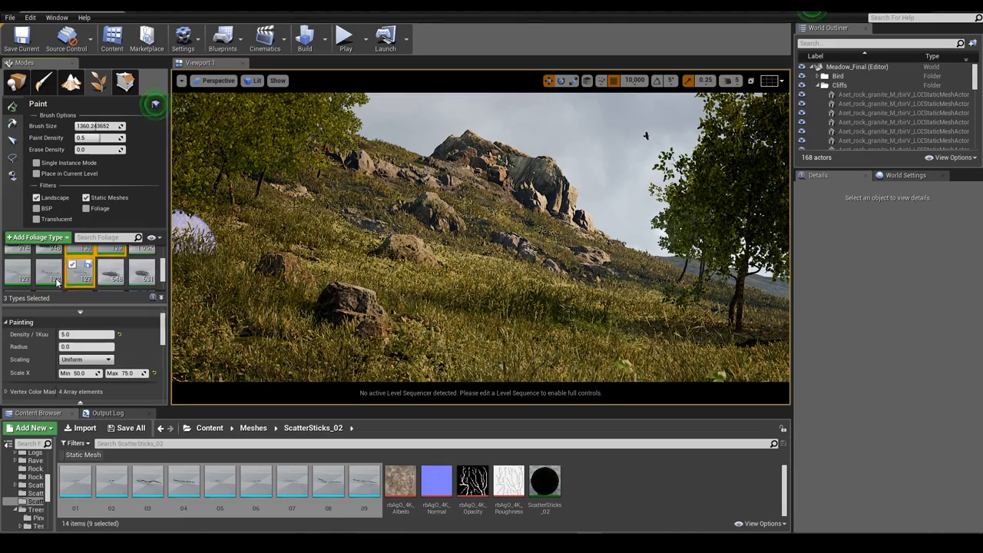
ctrl+click(51, 280)
ctrl+click(16, 280)
scroll(61, 280, down, 2)
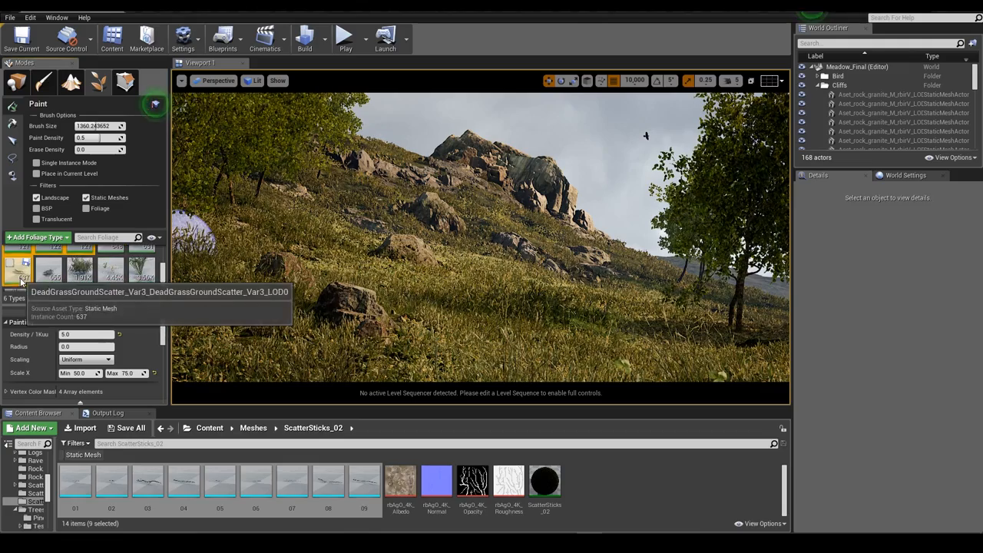
scroll(67, 281, up, 5)
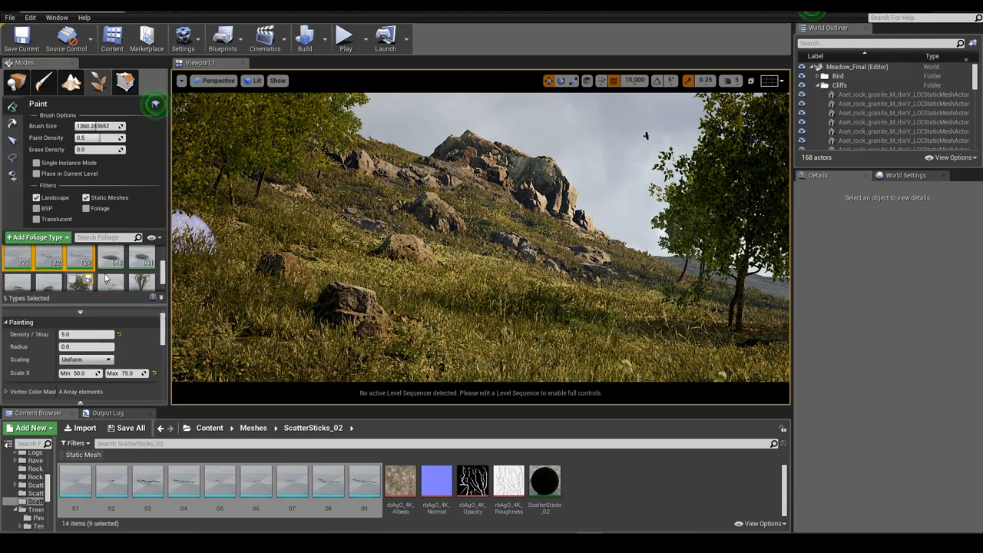
ctrl+click(81, 272)
ctrl+click(141, 272)
scroll(142, 271, up, 2)
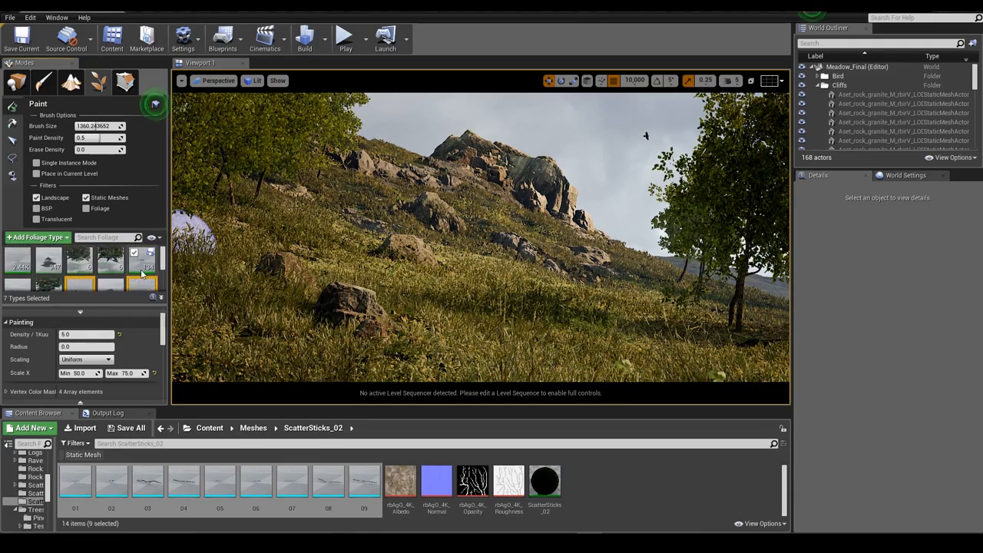
ctrl+click(142, 272)
click(77, 334)
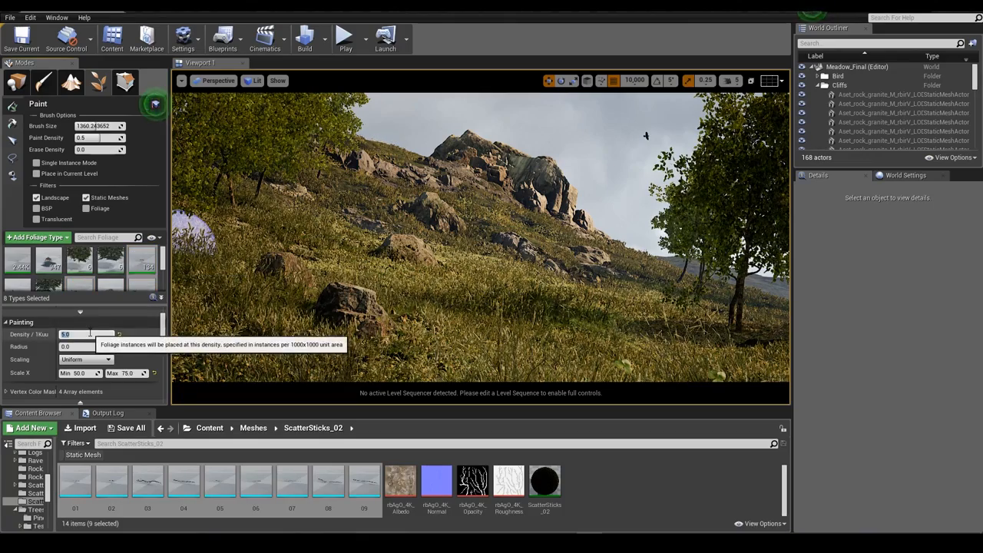
text(0.5)
key(Return)
Paint sticks over the foreground rock and the grass around it.
click(367, 316)
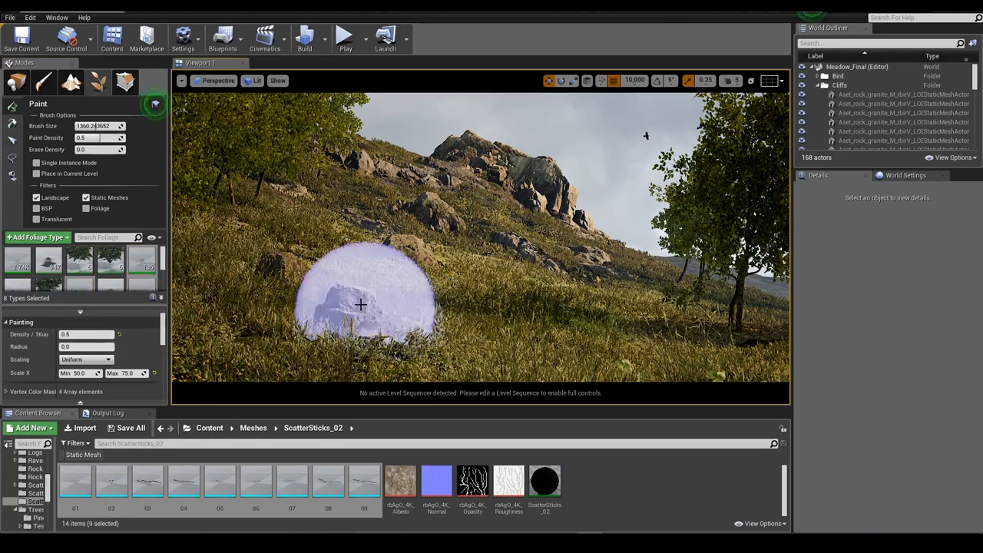
right_drag(353, 306, 284, 326)
key(w)
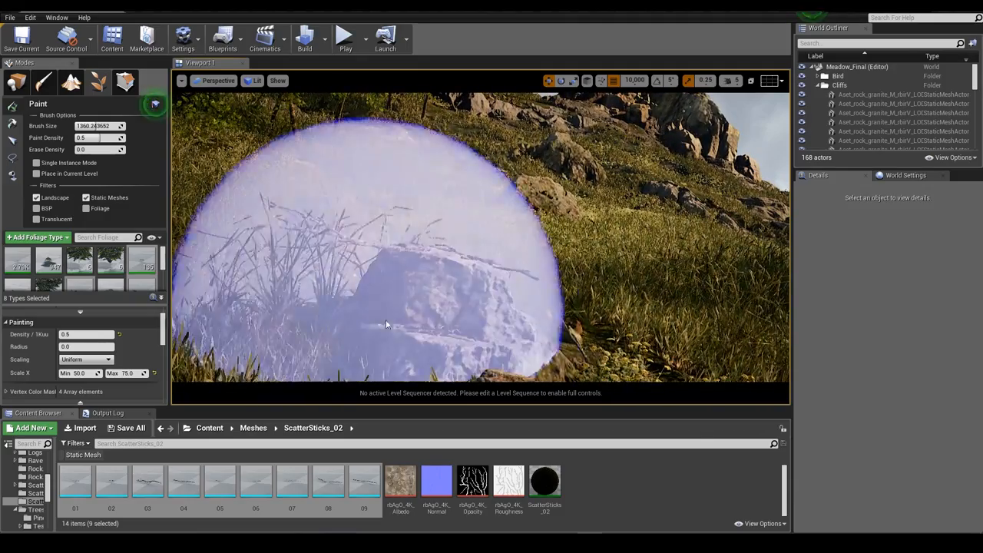
click(428, 327)
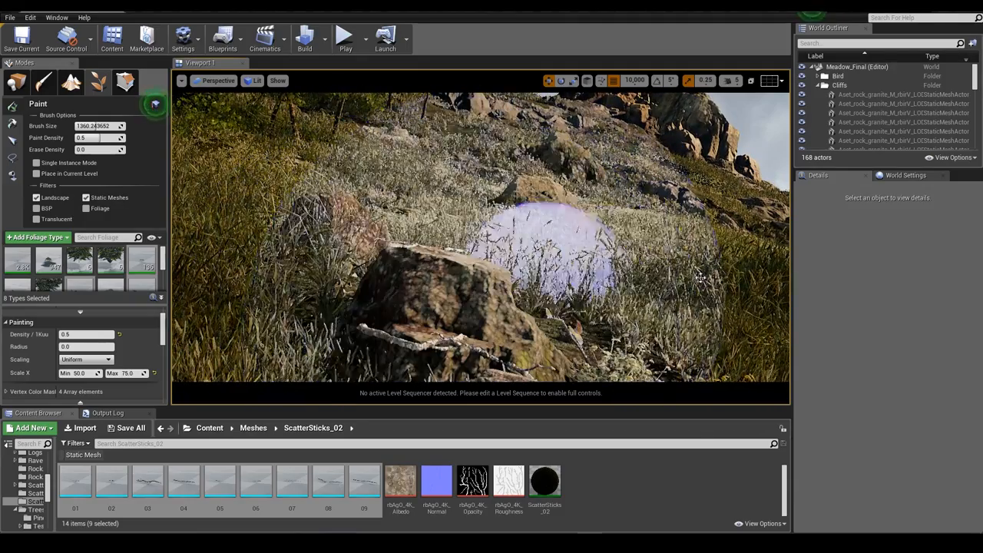
key(w)
mouse_move(733, 228)
right_down()
mouse_move(725, 322)
mouse_move(717, 292)
mouse_move(691, 261)
right_up()
key(s)
Paint sticks over the next boulder up the slope.
click(393, 244)
click(393, 249)
key(w)
mouse_move(393, 249)
right_down()
mouse_move(407, 246)
mouse_move(376, 234)
mouse_move(380, 199)
mouse_move(453, 192)
mouse_move(522, 203)
mouse_move(533, 257)
right_up()
click(439, 221)
click(461, 165)
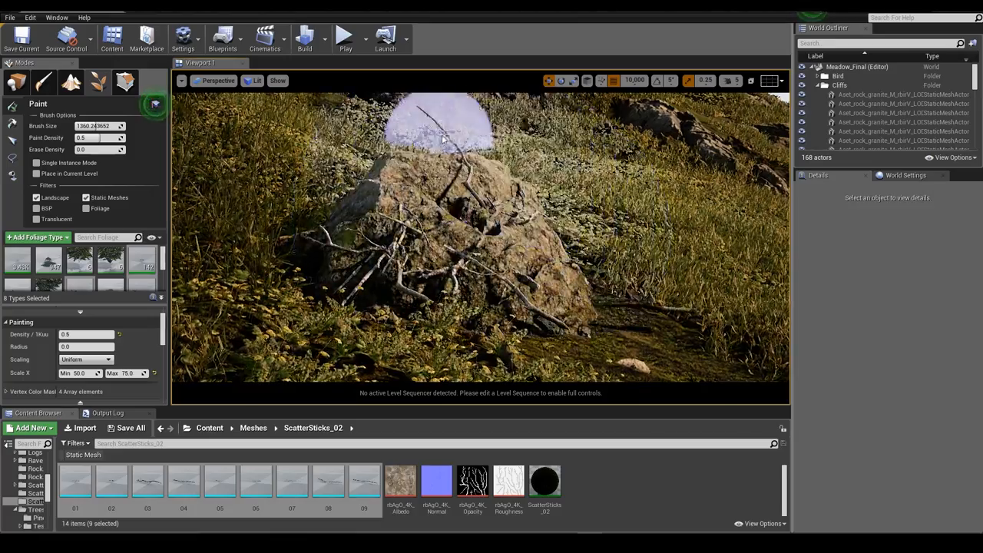
Erase the dense sticks from the boulder and the ground at its base.
mouse_move(446, 143)
right_down()
mouse_move(465, 92)
mouse_move(461, 115)
mouse_move(513, 154)
right_up()
key(s)
key(w)
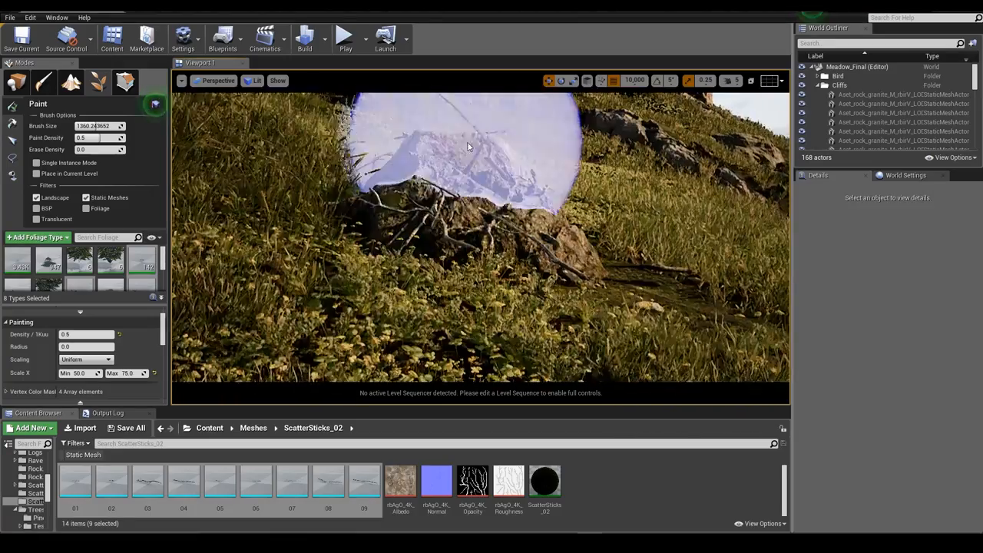
mouse_move(513, 154)
shift+mouse_down()
mouse_move(465, 166)
mouse_move(493, 163)
shift+mouse_up()
key(w)
mouse_move(494, 163)
right_down()
mouse_move(510, 150)
mouse_move(513, 157)
right_up()
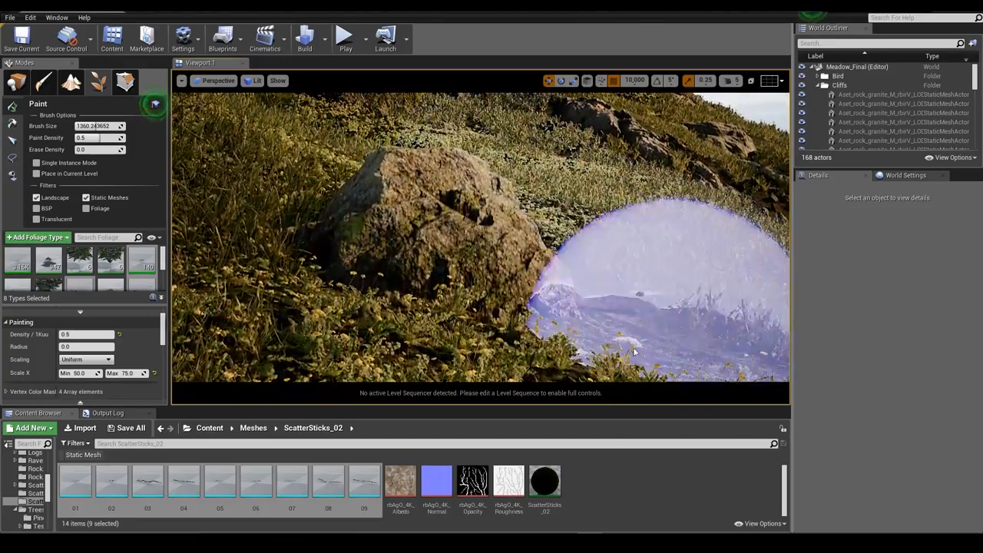
Paint sparser sticks around the boulder's base and slope, and erase the excess from its upper face.
mouse_move(669, 322)
mouse_down()
mouse_move(346, 258)
mouse_move(503, 224)
mouse_up()
right_drag(500, 231, 514, 245)
key(s)
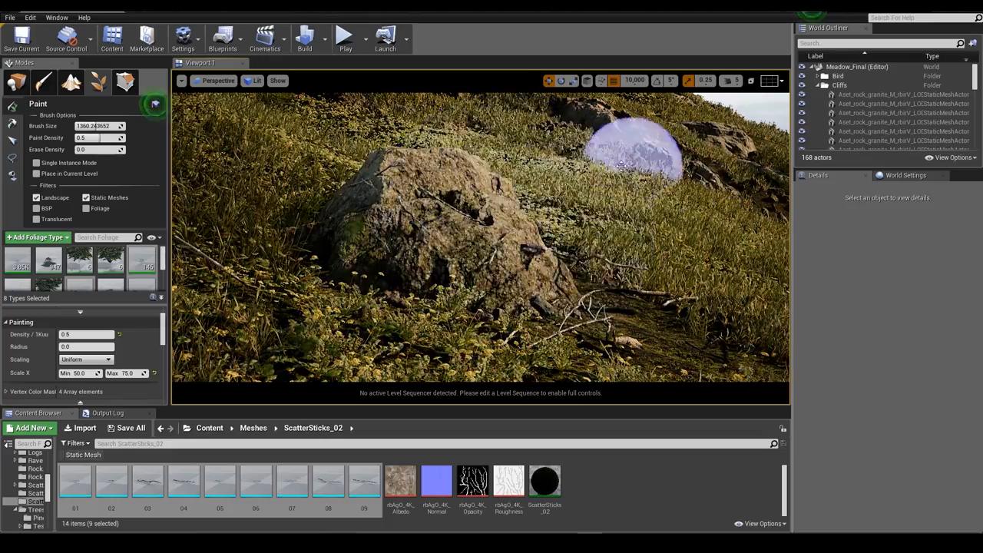
right_drag(637, 149, 622, 161)
shift+drag(430, 188, 384, 191)
mouse_move(384, 191)
right_down()
mouse_move(395, 146)
mouse_move(388, 165)
mouse_move(387, 153)
right_up()
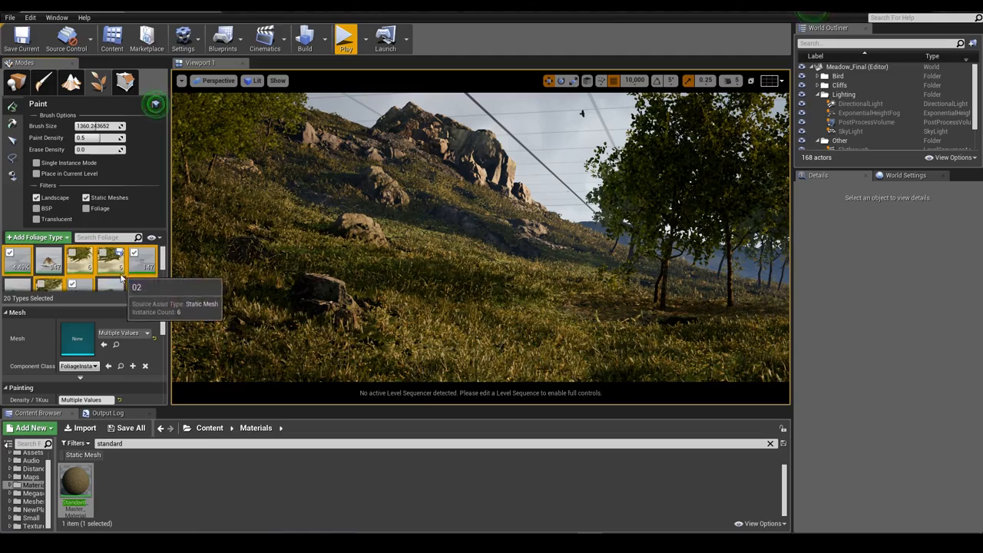
Set the maximum cull distance of the 20 selected foliage types to 1 to hide them in the viewport.
scroll(38, 359, down, 8)
scroll(39, 359, down, 2)
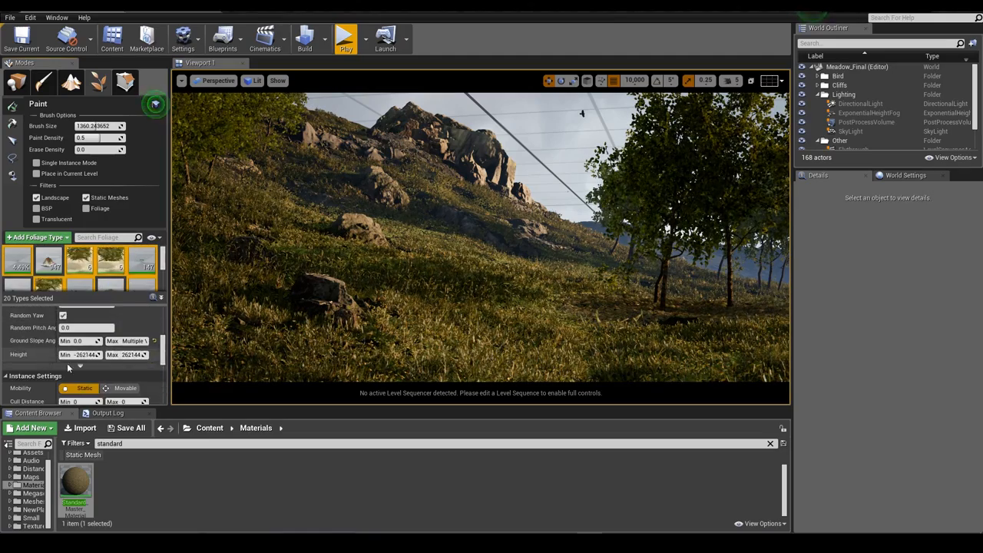
click(138, 386)
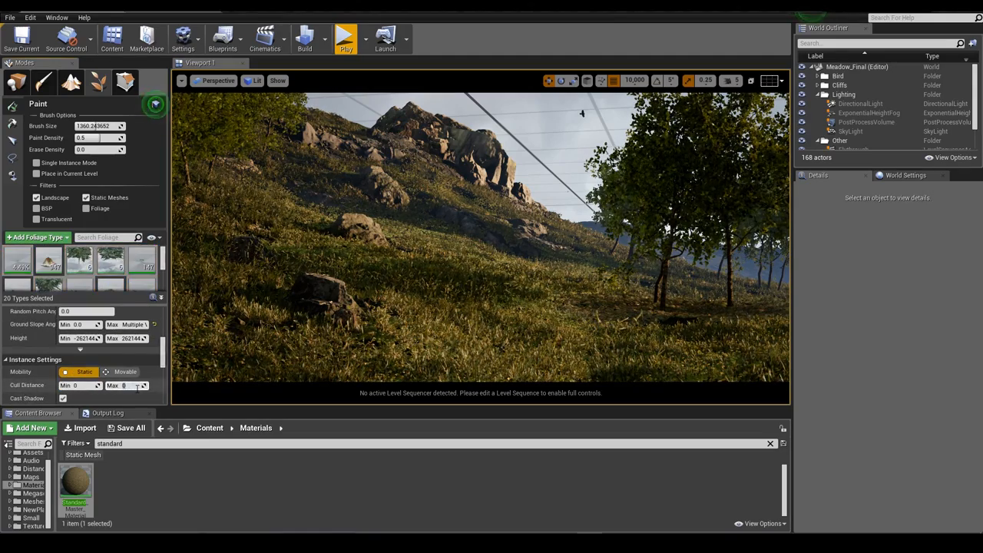
text(1)
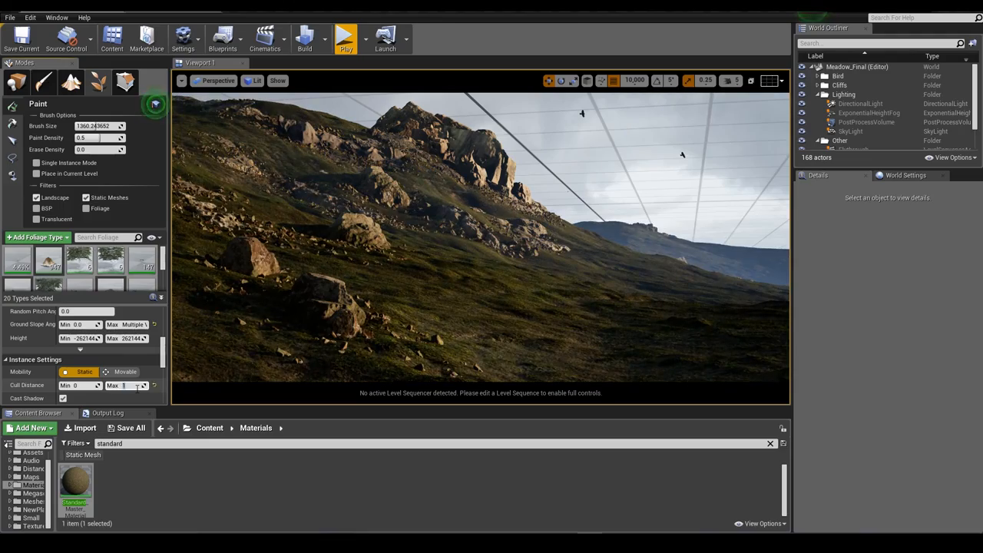
Set the viewport's horizontal field of view to 30 for a closer look at the rocks.
right_drag(323, 308, 268, 307)
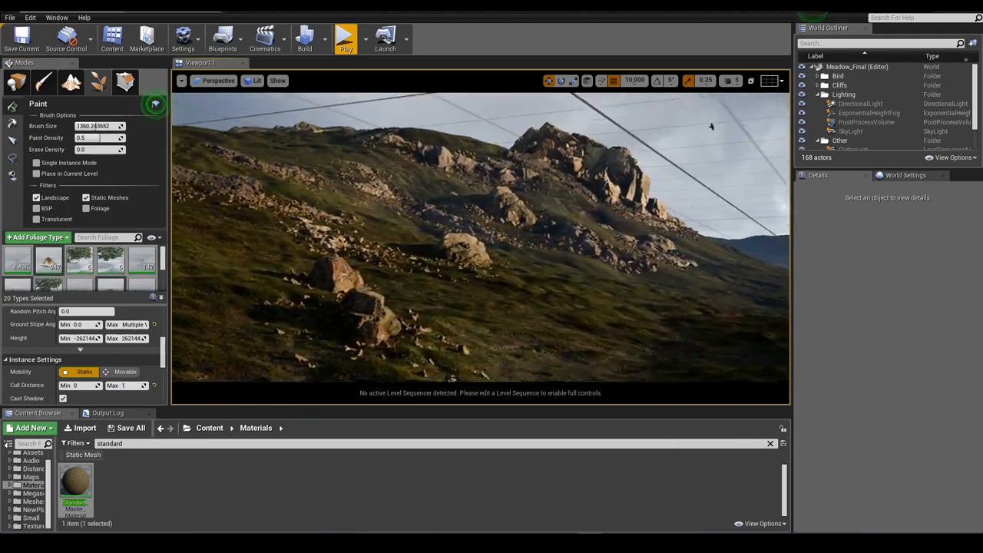
key(w)
mouse_move(636, 200)
right_down()
mouse_move(614, 192)
mouse_move(626, 192)
mouse_move(626, 211)
mouse_move(636, 201)
right_up()
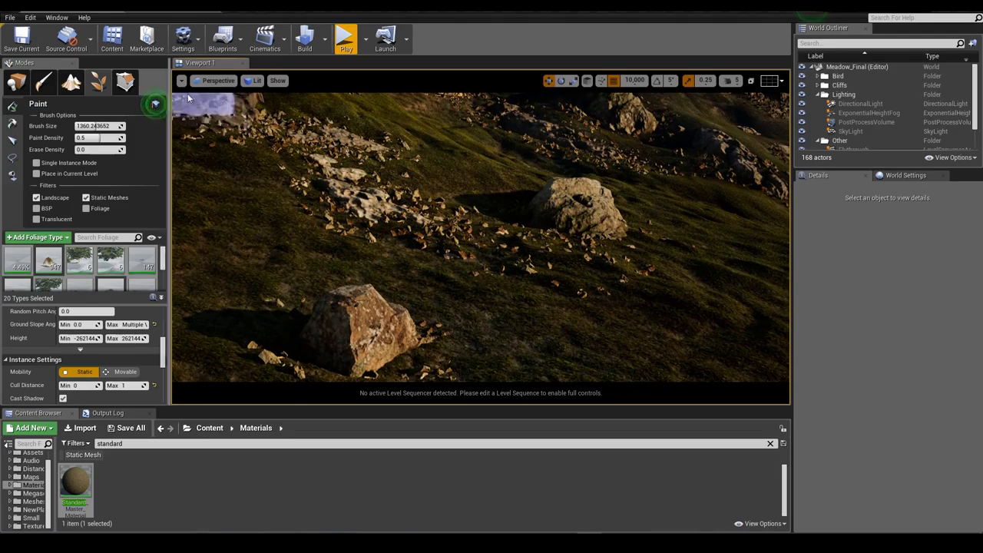
click(252, 158)
text(360)
key(Return)
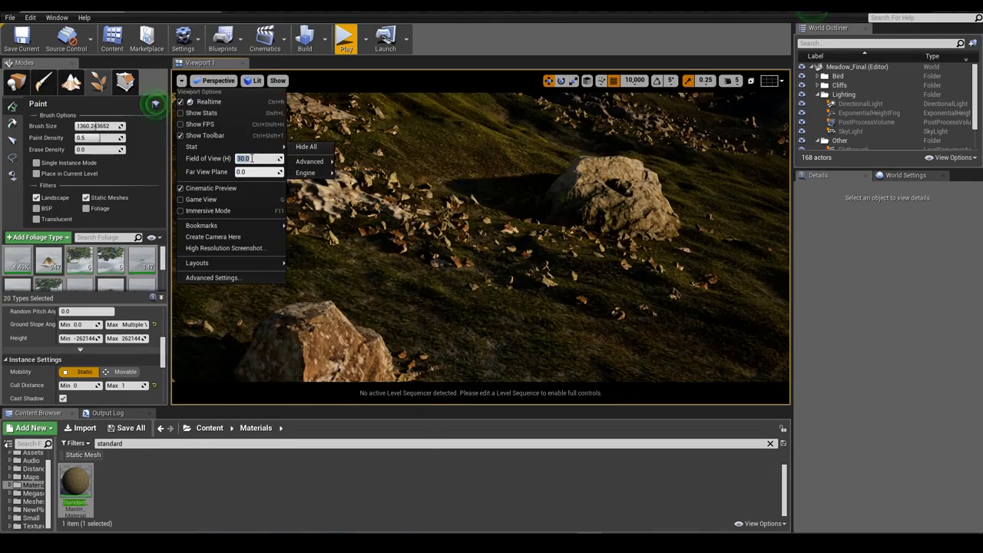
Leave foliage painting, select the SkyLight and set its intensity to about 1.32 to brighten the rock and ground.
right_drag(461, 230, 441, 365)
click(17, 82)
click(921, 131)
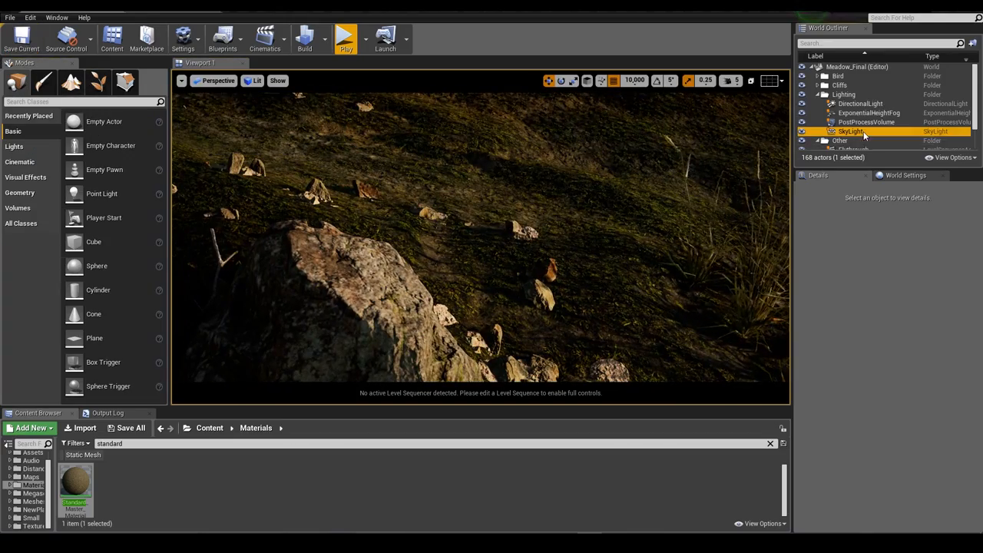
mouse_move(883, 436)
mouse_down()
mouse_move(914, 436)
mouse_move(894, 436)
mouse_up()
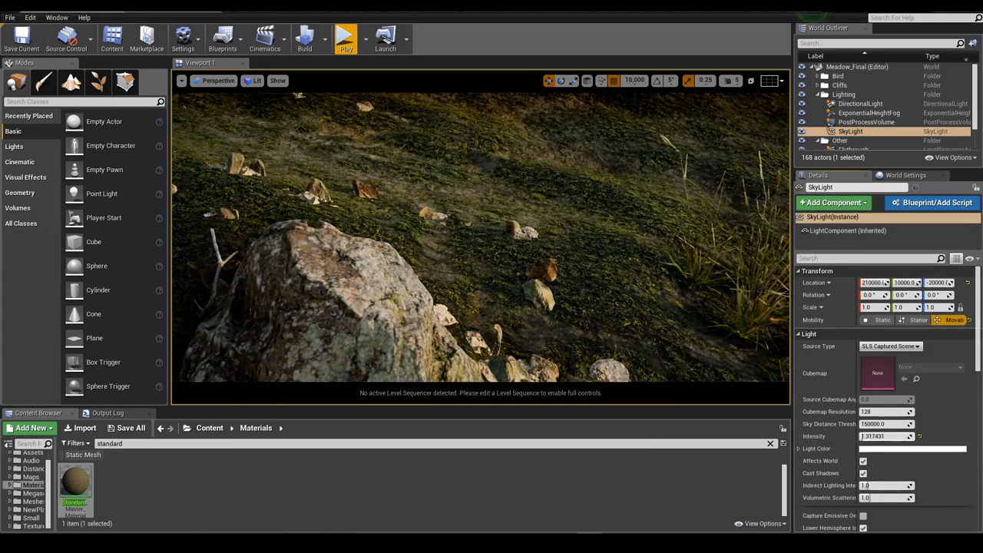
right_drag(475, 230, 438, 283)
right_drag(522, 285, 442, 273)
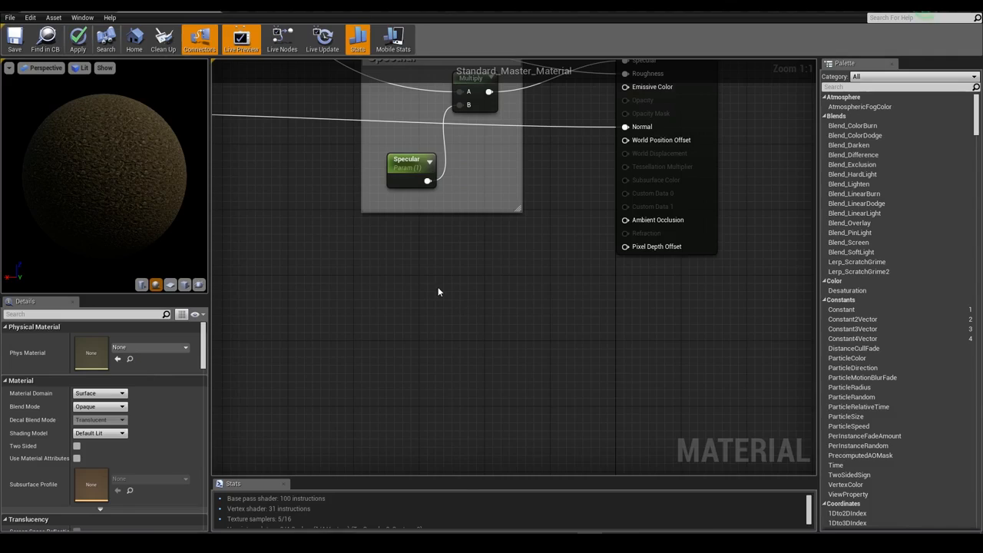
In the Standard_Master_Material graph, add a DitherTemporalAA node and connect it through a Multiply node to Pixel Depth Offset.
right_click(437, 289)
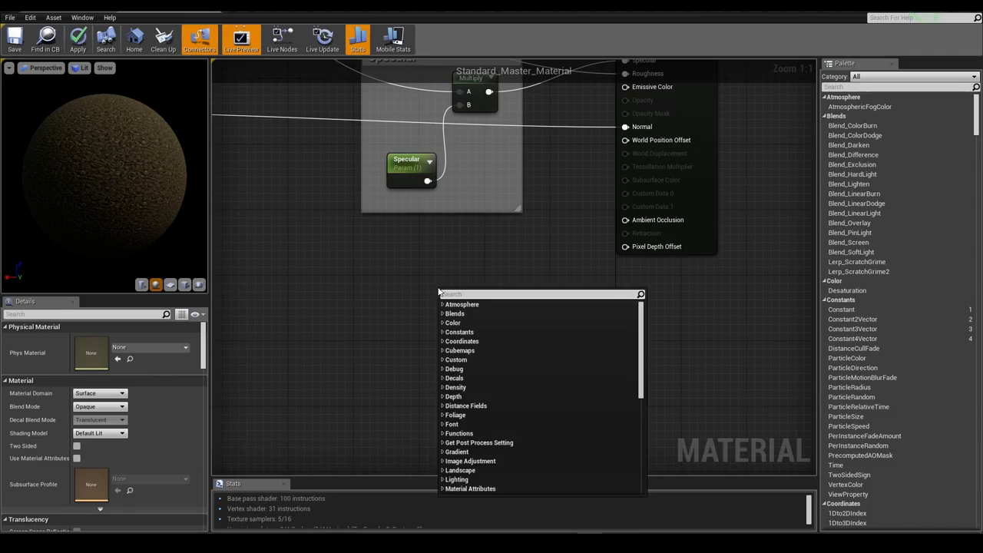
text(dither)
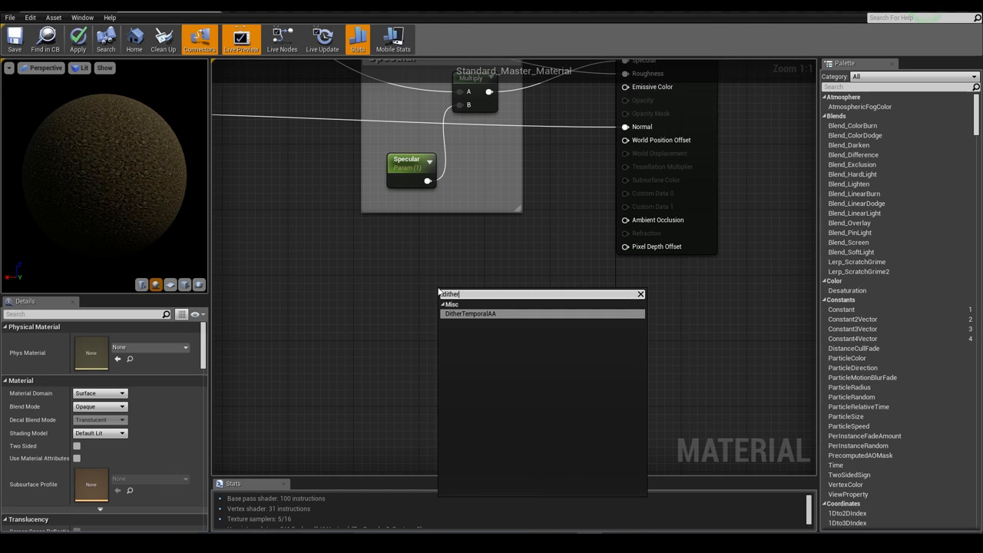
click(464, 314)
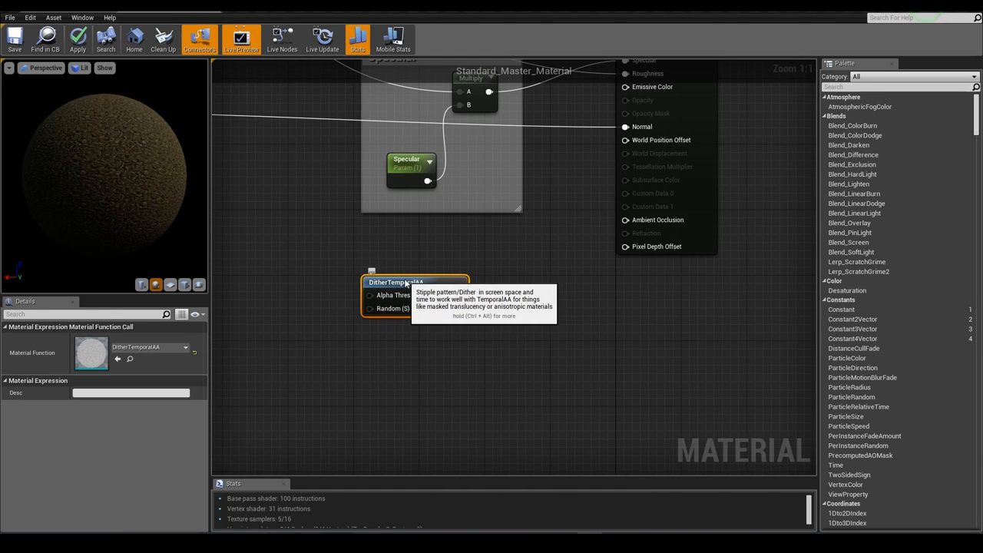
drag(406, 283, 626, 247)
text(mul)
key(Return)
Add a scalar parameter named DitherBlendAmount and place it beneath the DitherTemporalAA node.
click(393, 360)
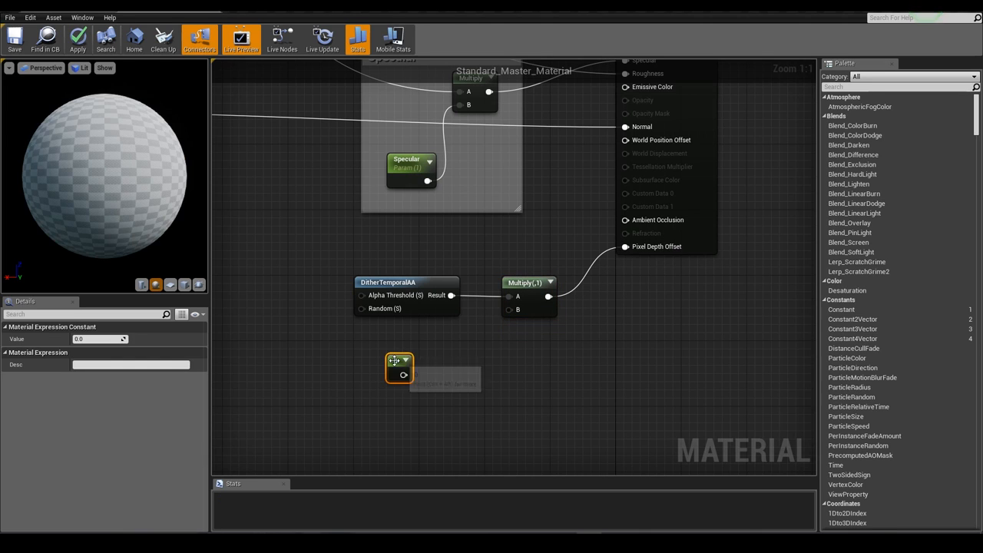
right_click(394, 361)
click(414, 204)
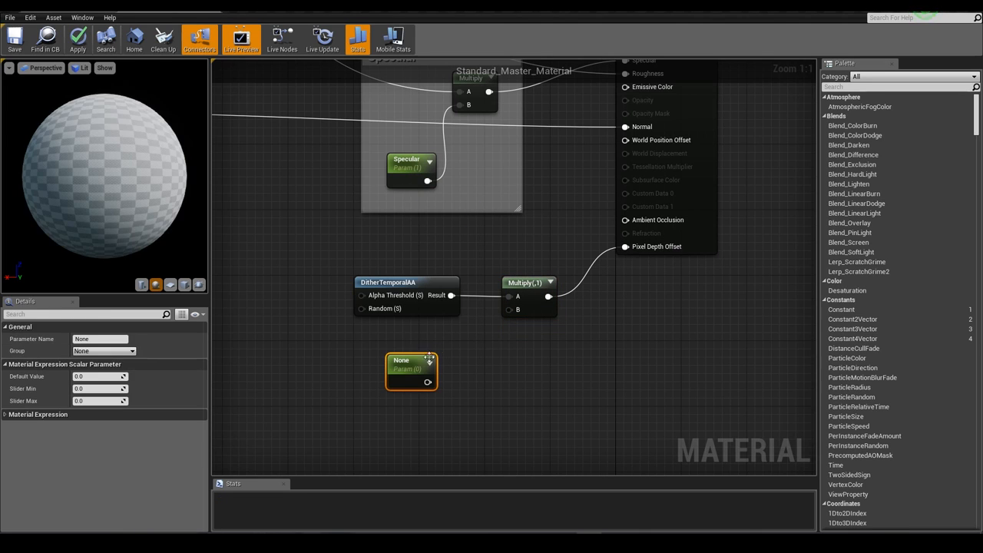
click(99, 339)
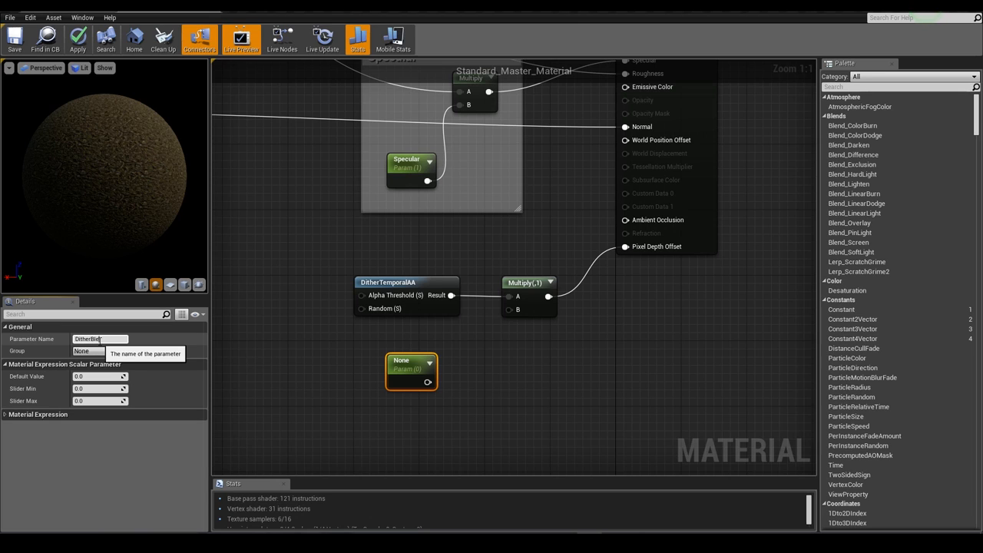
text(DitherBlendAmount)
key(Return)
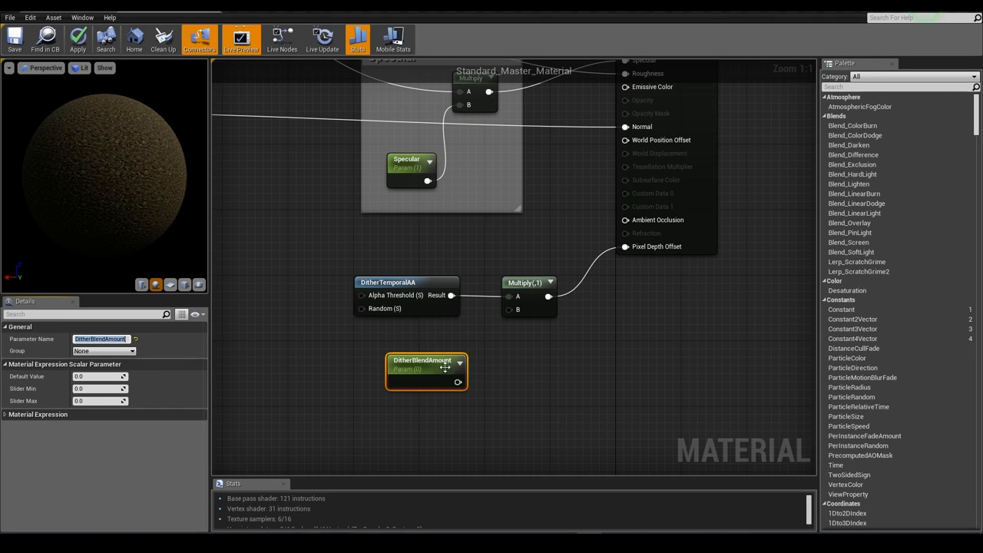
drag(424, 372, 407, 343)
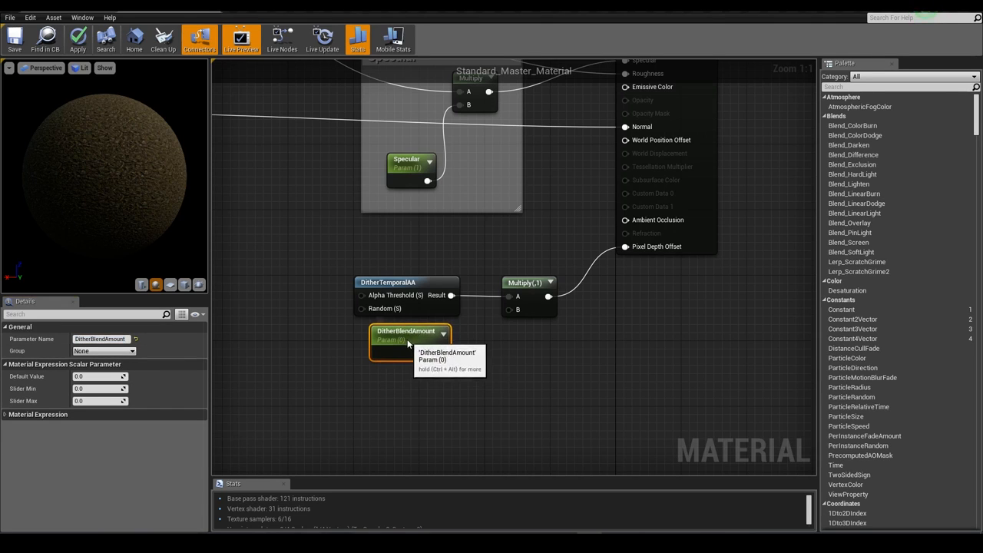
Set DitherBlendAmount's default value to 20 and connect it to the B input of the dither's Multiply node.
click(87, 378)
text(20)
key(Return)
drag(441, 352, 507, 310)
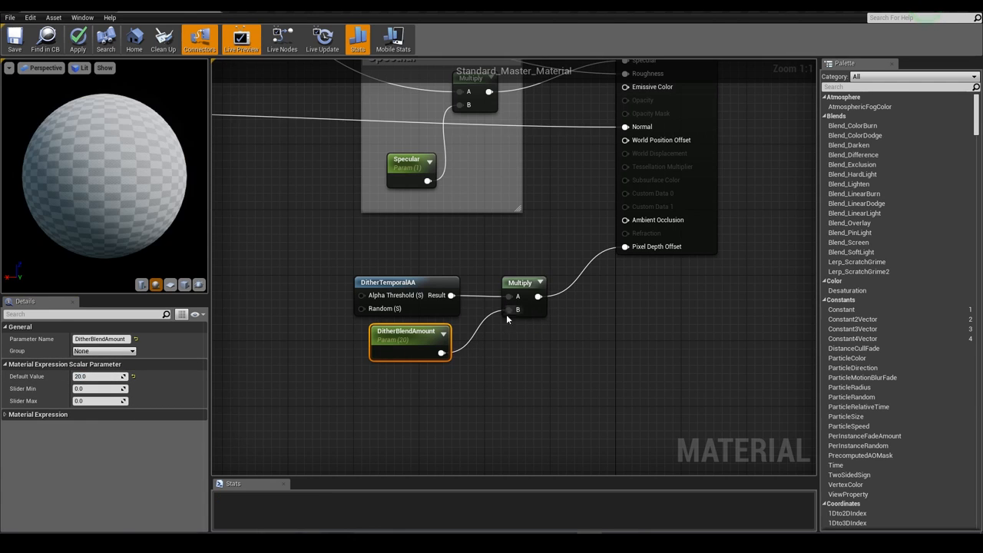
Group the dither nodes in a comment named Dither Blend, uncover the level viewport beside the material editor, and save the material.
drag(341, 273, 536, 375)
text(cDither Blend)
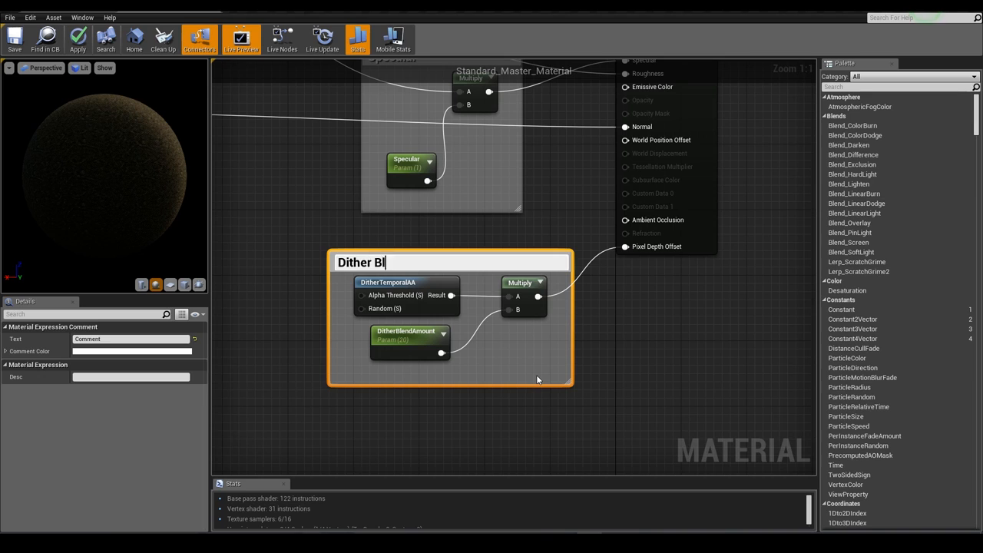
key(Return)
drag(74, 6, 674, 297)
click(618, 330)
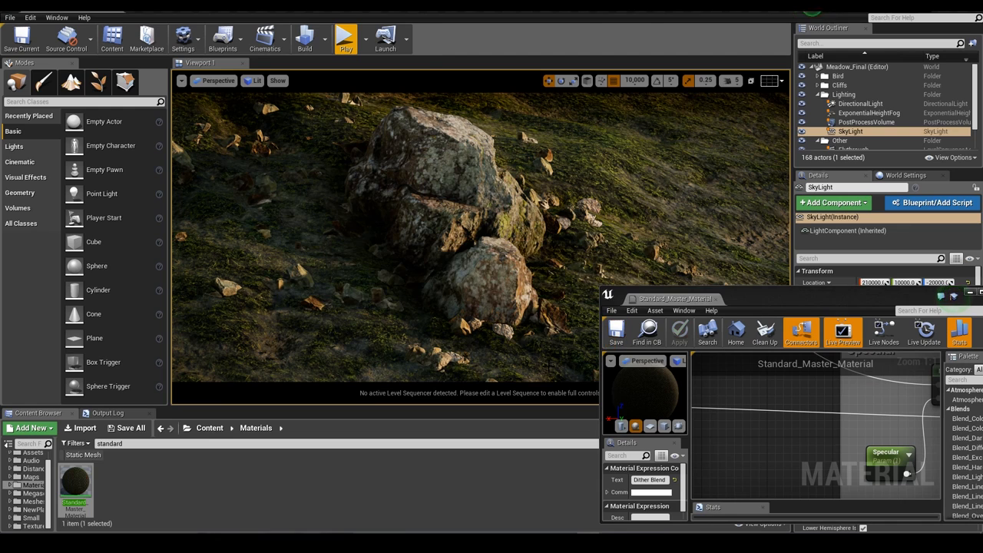
Select the DitherBlendAmount node and adjust its default value to about 39.13.
right_drag(824, 447, 716, 376)
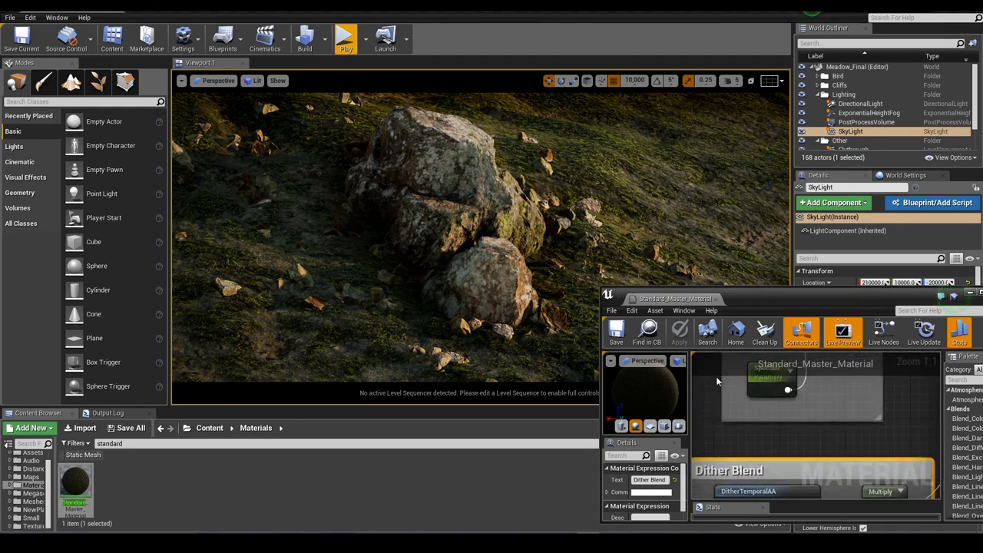
right_drag(737, 484, 737, 368)
scroll(749, 400, down, 2)
click(763, 426)
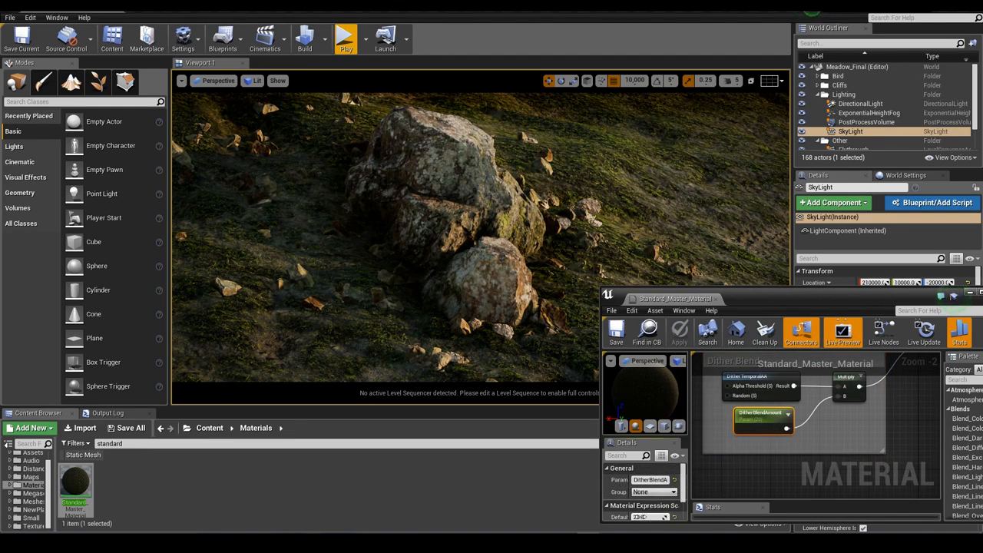
mouse_move(642, 517)
mouse_down()
mouse_move(623, 517)
mouse_move(649, 517)
mouse_move(637, 516)
mouse_up()
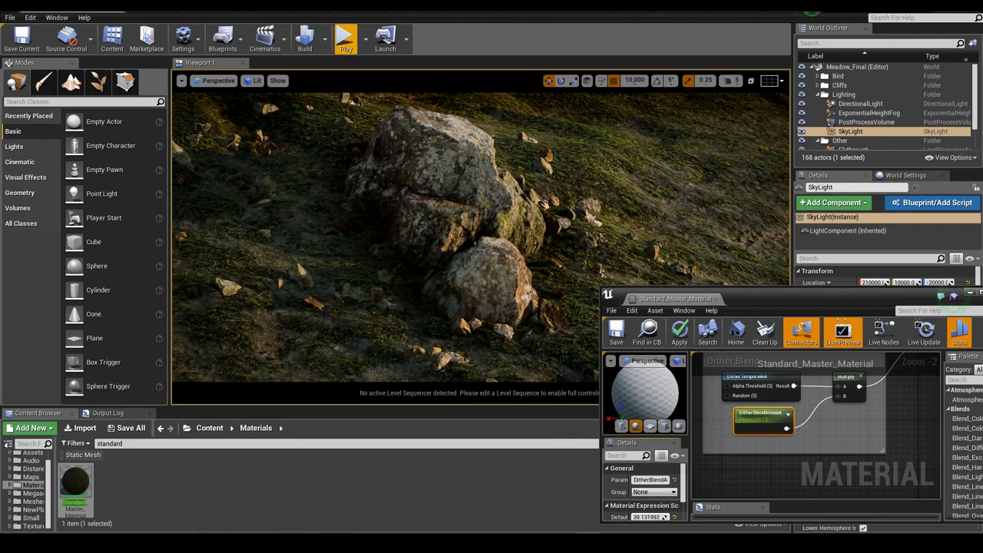
Change the level viewport's horizontal field of view and bring several scattered rocks into sight.
click(181, 81)
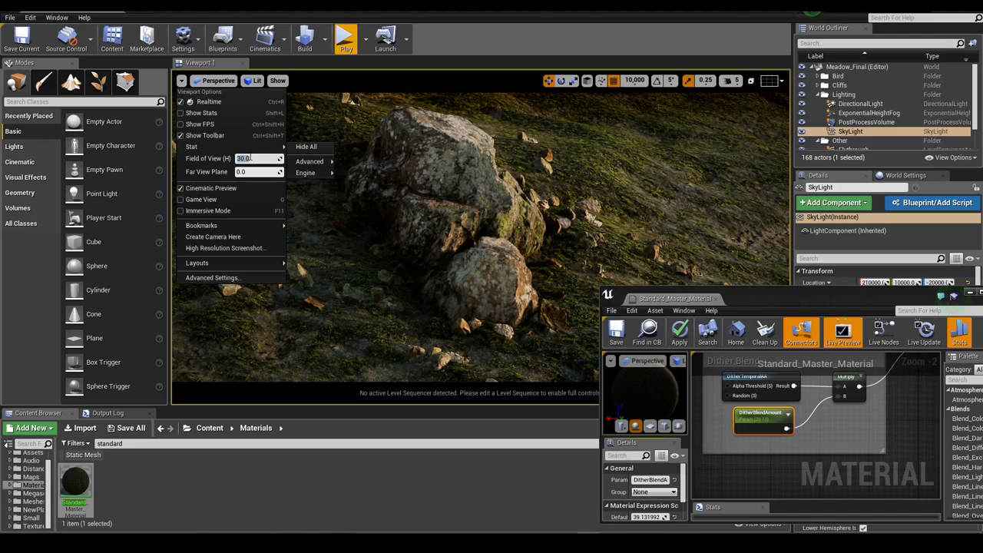
key(Return)
right_drag(476, 215, 516, 235)
Try DitherBlendAmount default values of about 1.11 and 9.35 against the scattered rocks, and finish with 20.
mouse_move(649, 516)
mouse_down()
mouse_move(636, 516)
mouse_move(640, 501)
mouse_up()
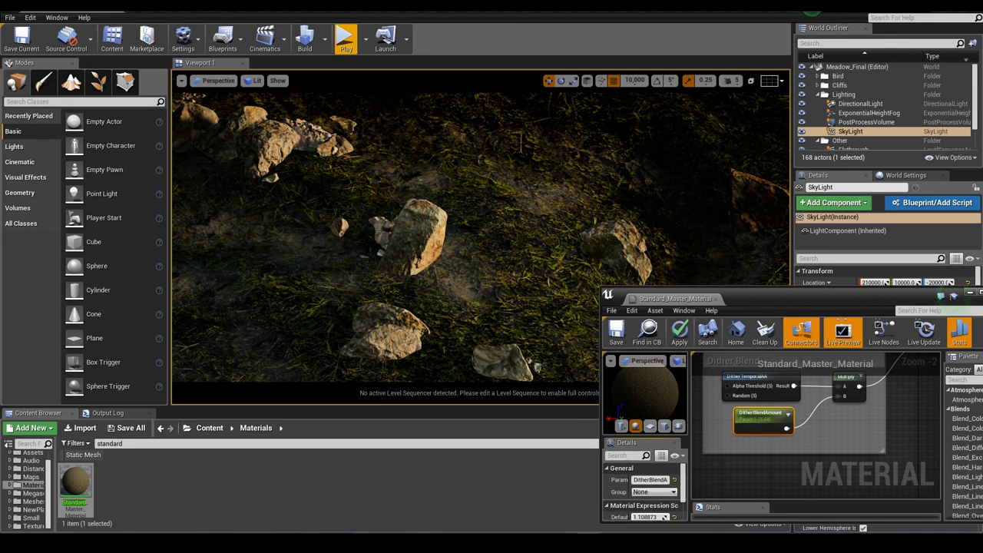
mouse_move(649, 516)
mouse_down()
mouse_move(667, 516)
mouse_move(643, 522)
mouse_up()
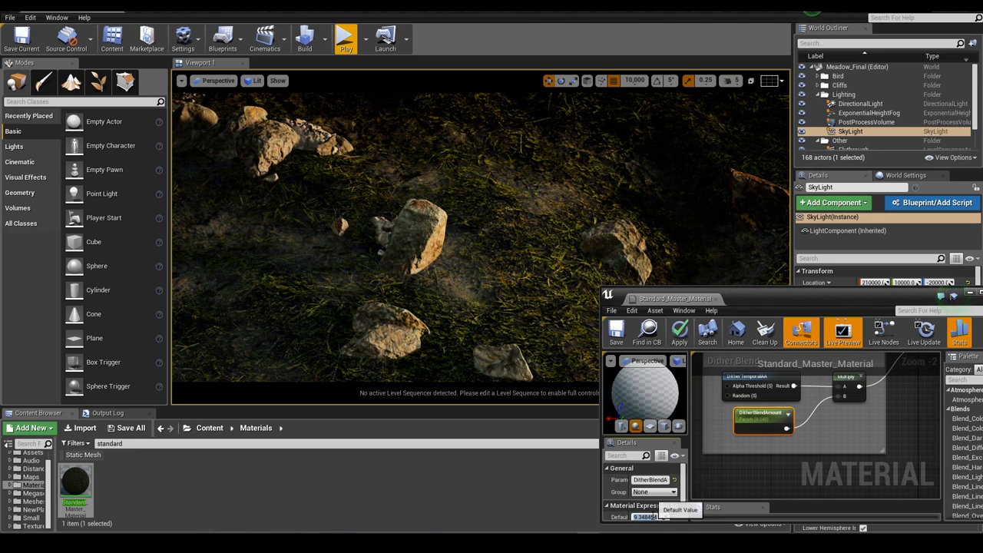
text(20)
key(Return)
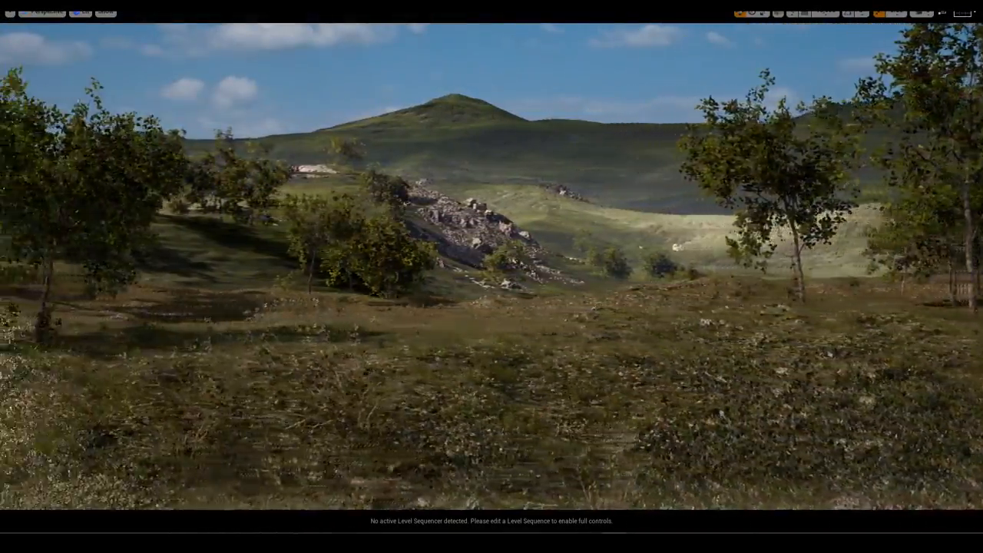
Paint more trees with the selected foliage type beside the existing tree row and along the hillside.
key(w)
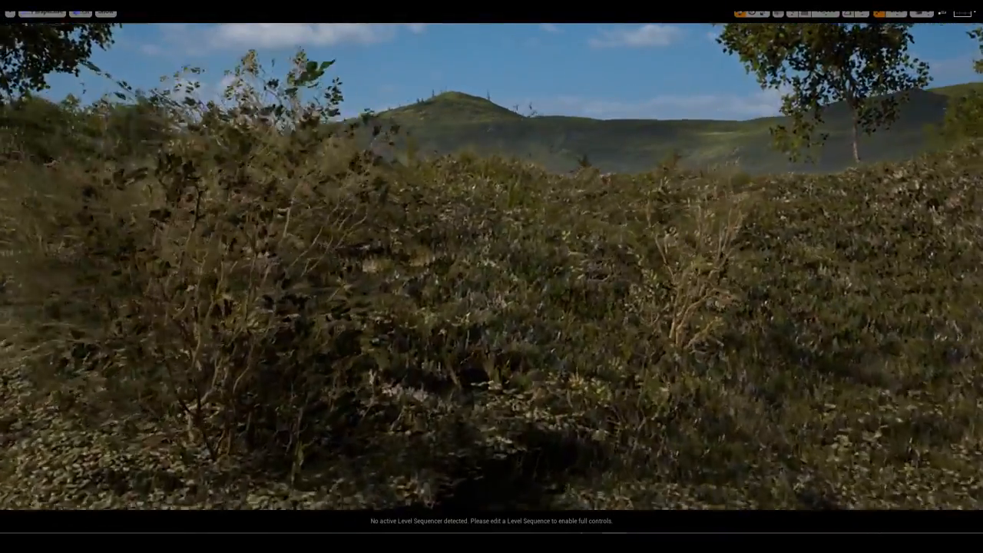
key(s)
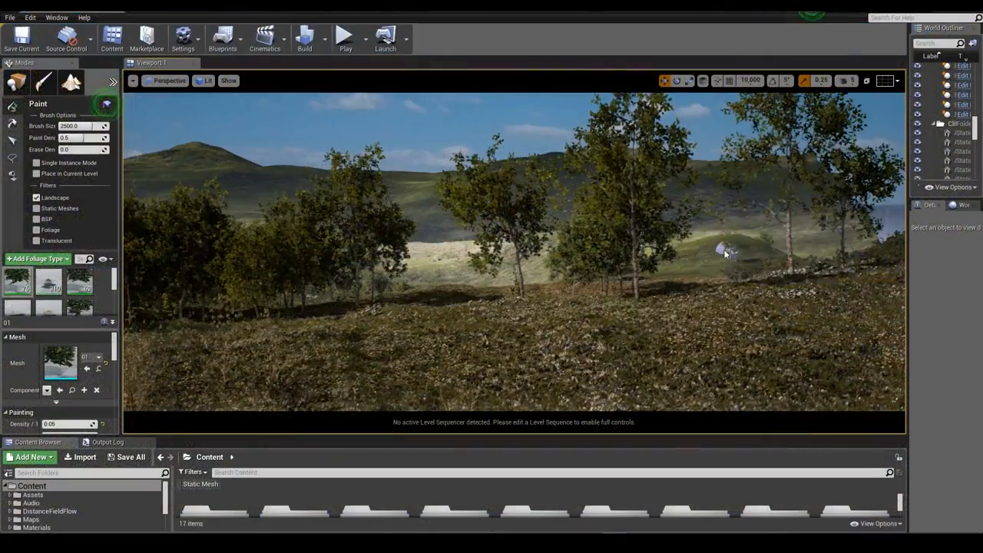
drag(724, 253, 859, 307)
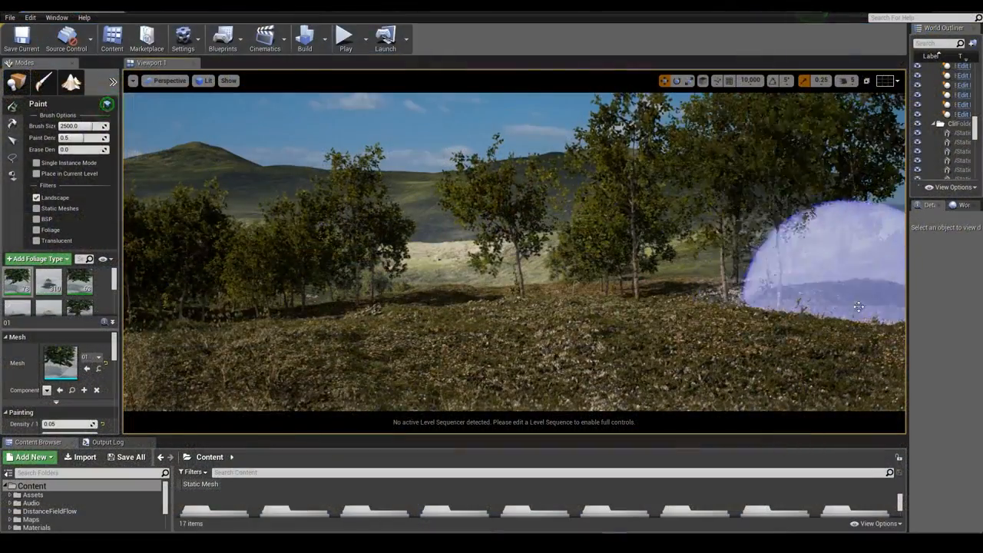
mouse_move(635, 274)
right_down()
mouse_move(507, 253)
mouse_move(501, 283)
mouse_move(399, 307)
right_up()
mouse_move(300, 265)
mouse_down()
mouse_move(125, 284)
mouse_move(150, 325)
mouse_move(298, 382)
mouse_up()
right_drag(299, 383, 297, 364)
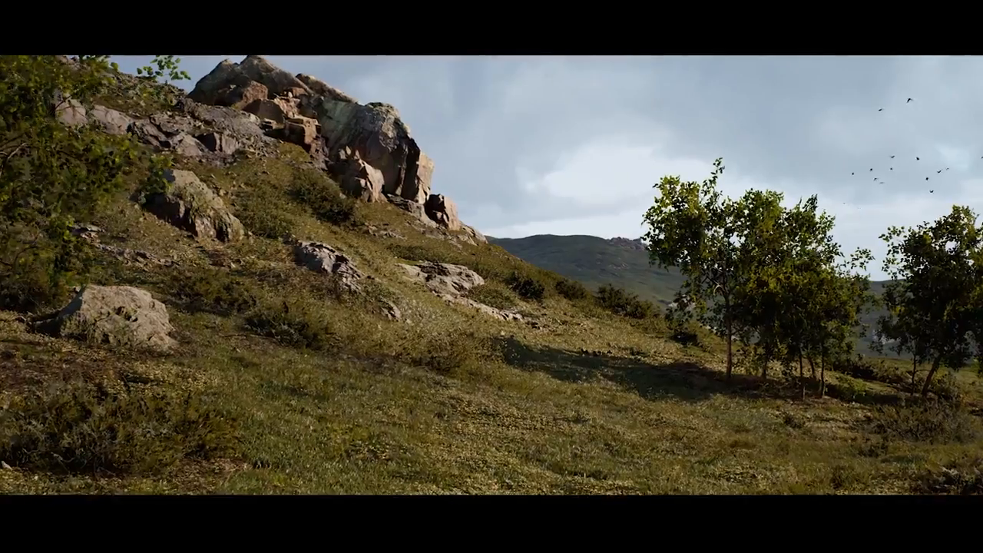